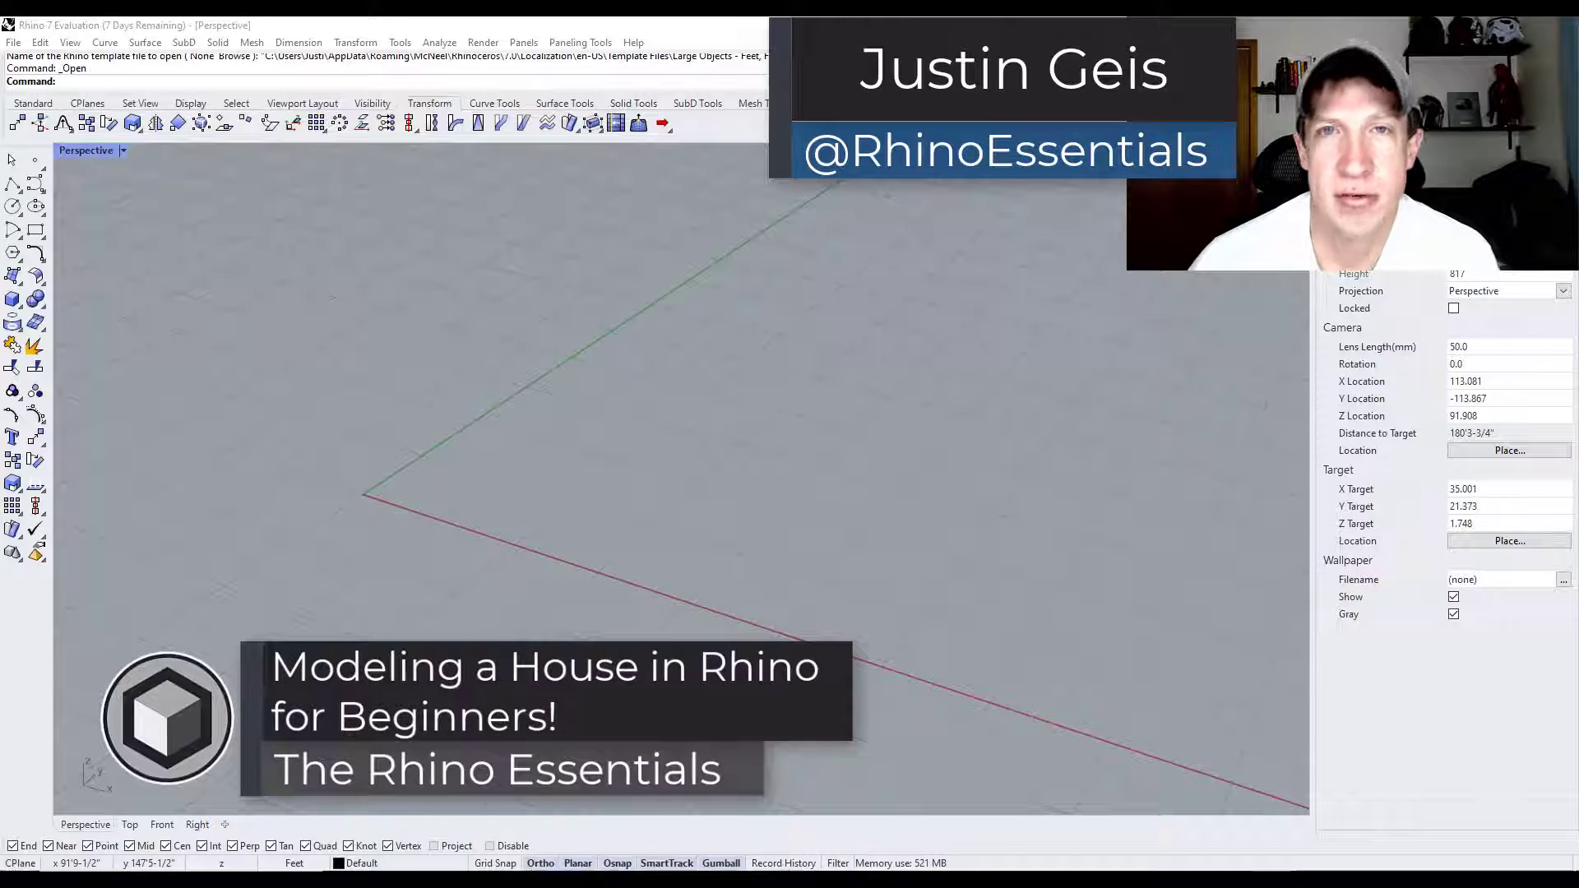
Step: Draw a 35' line from the origin along the green Y axis
right_click_drag(387, 500, 400, 503)
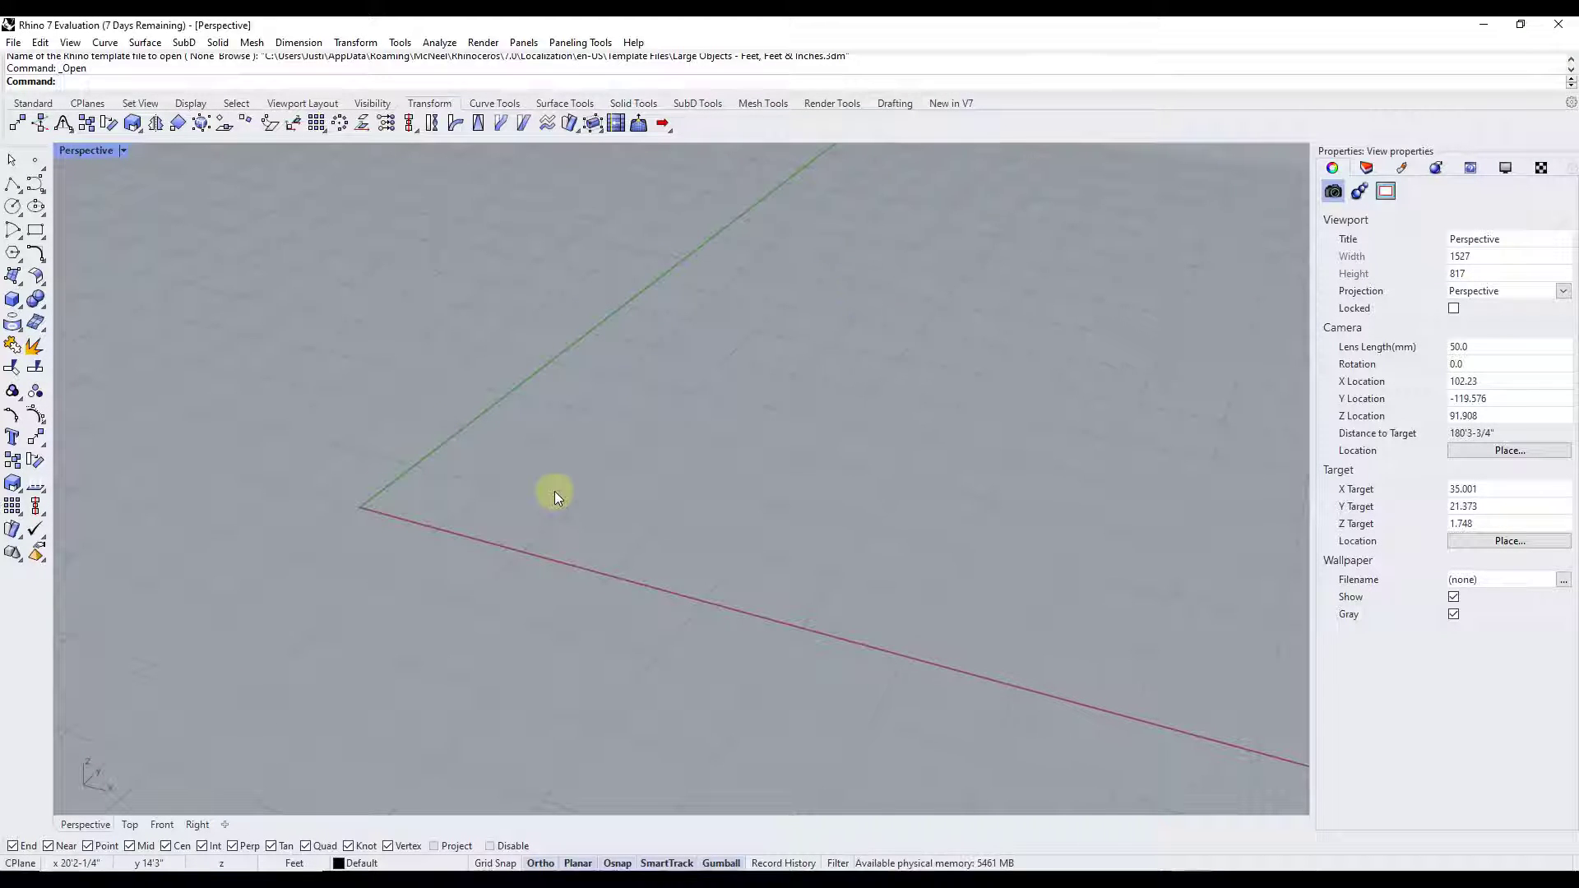
type("Line")
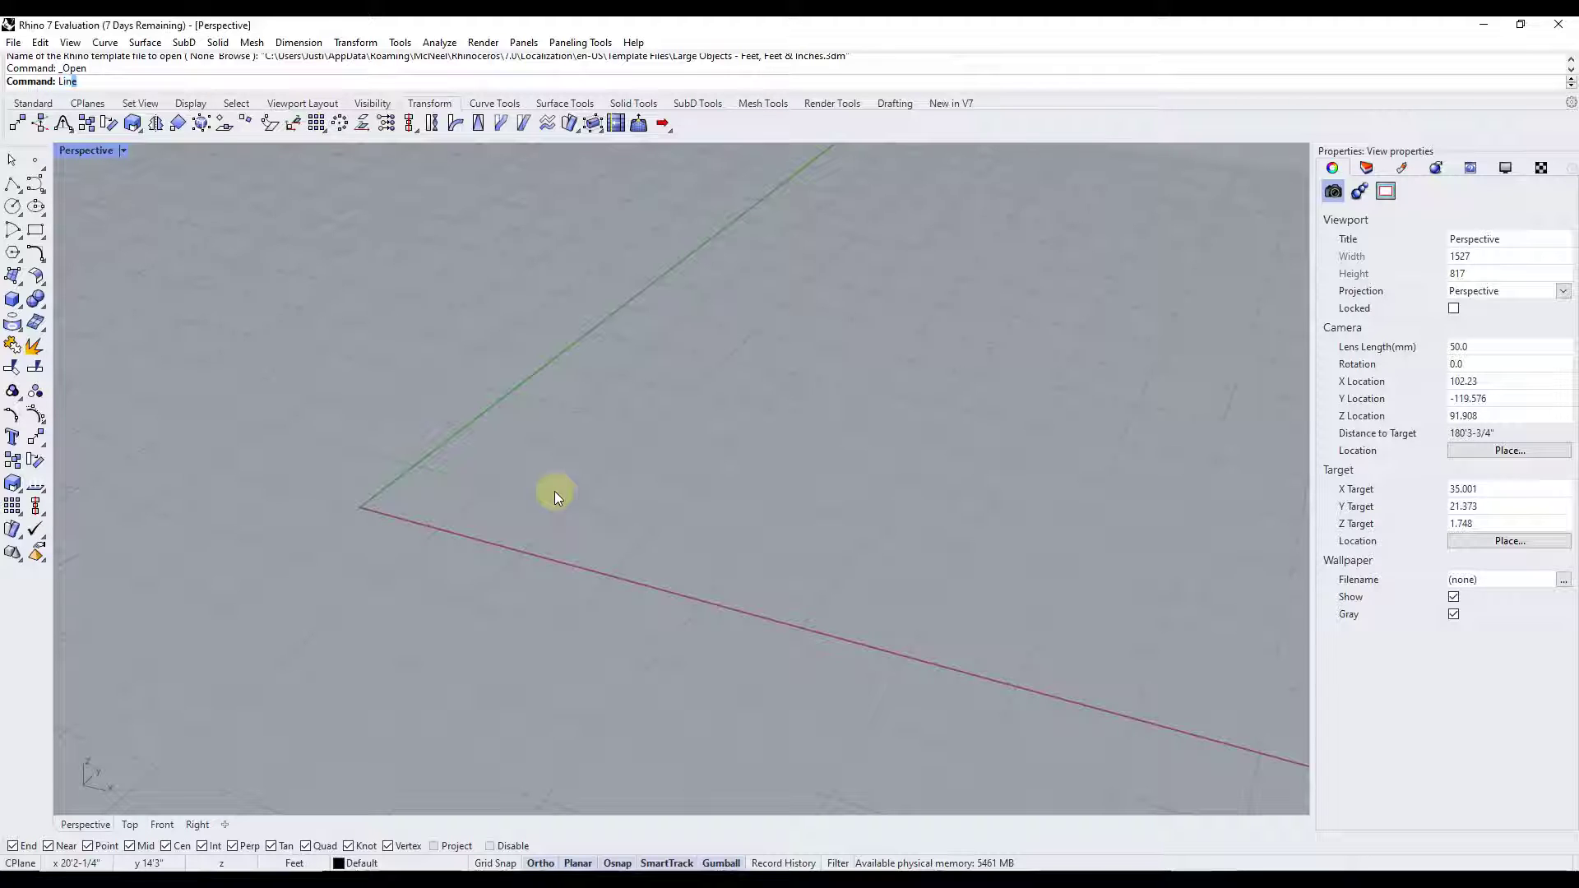
key("Return")
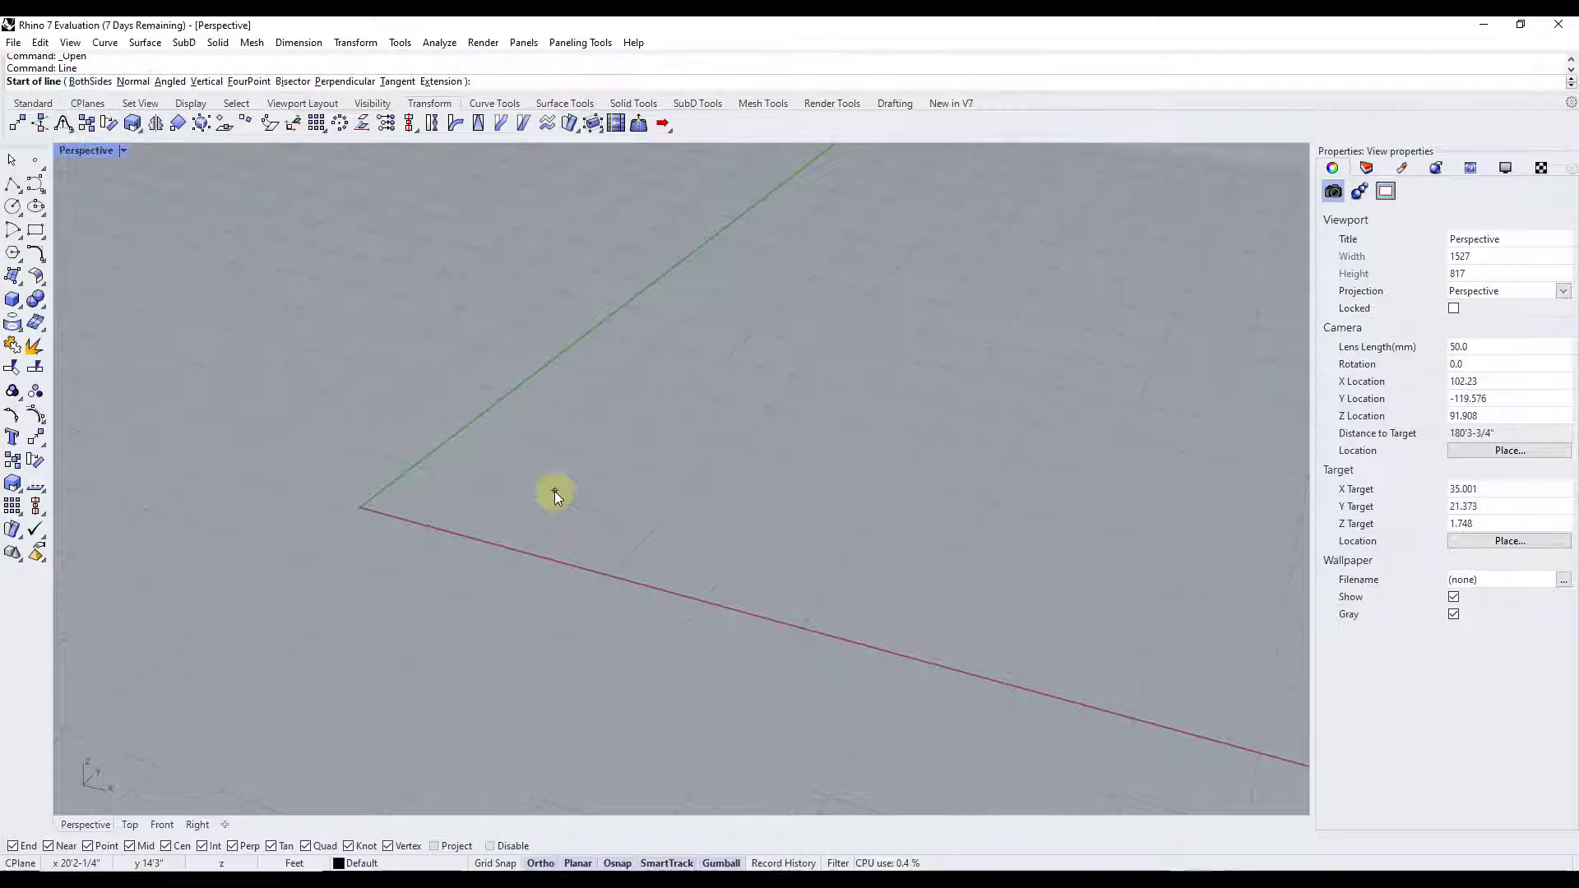
left_click(356, 509)
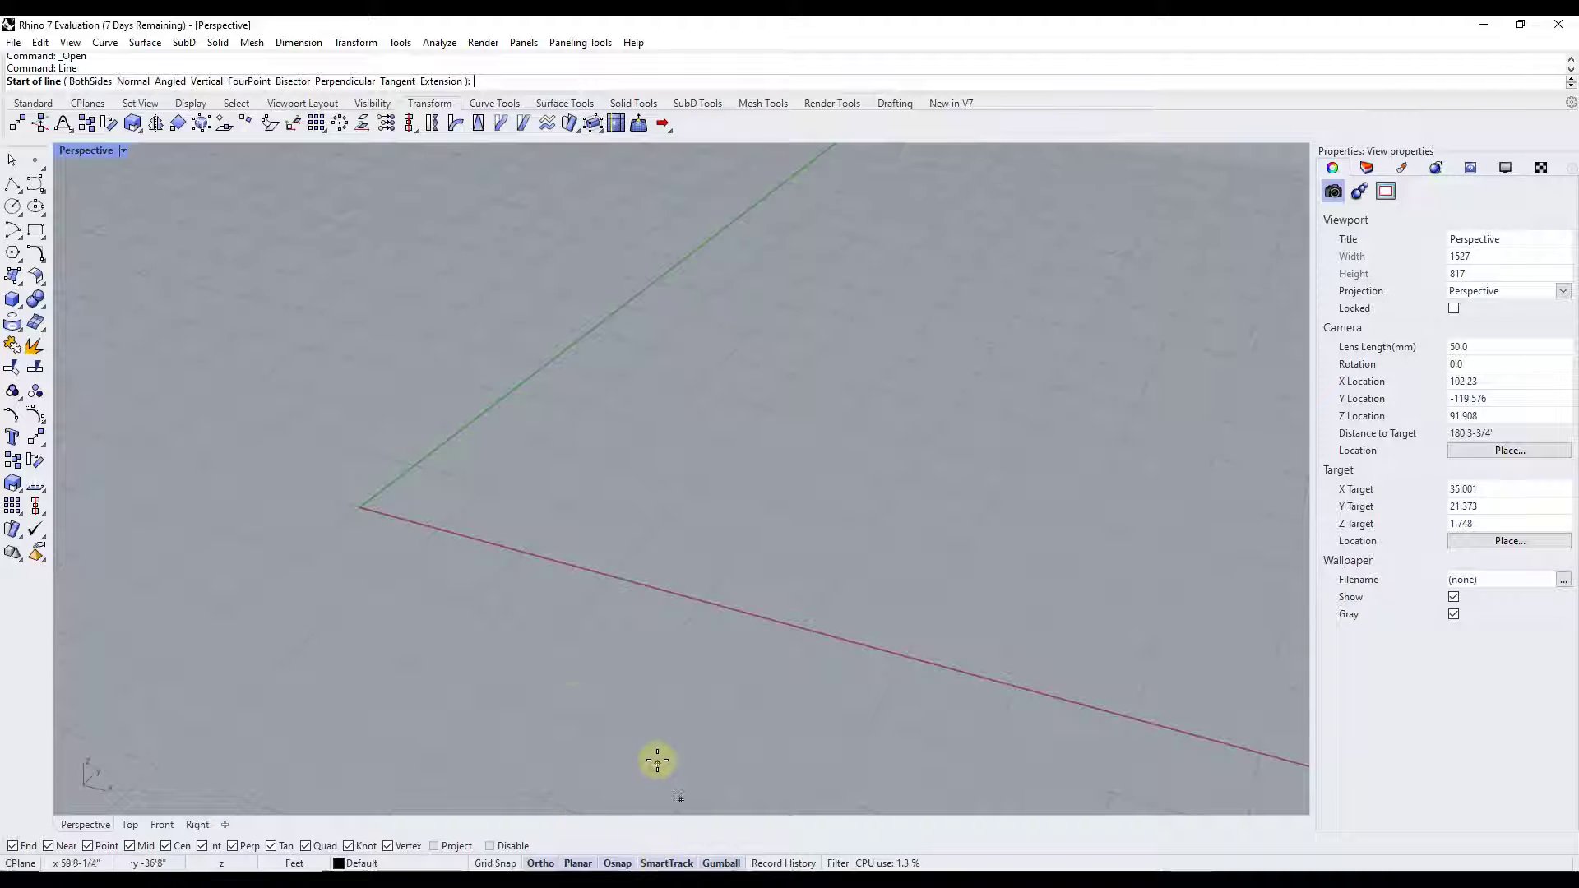
right_click_drag(656, 758, 406, 504)
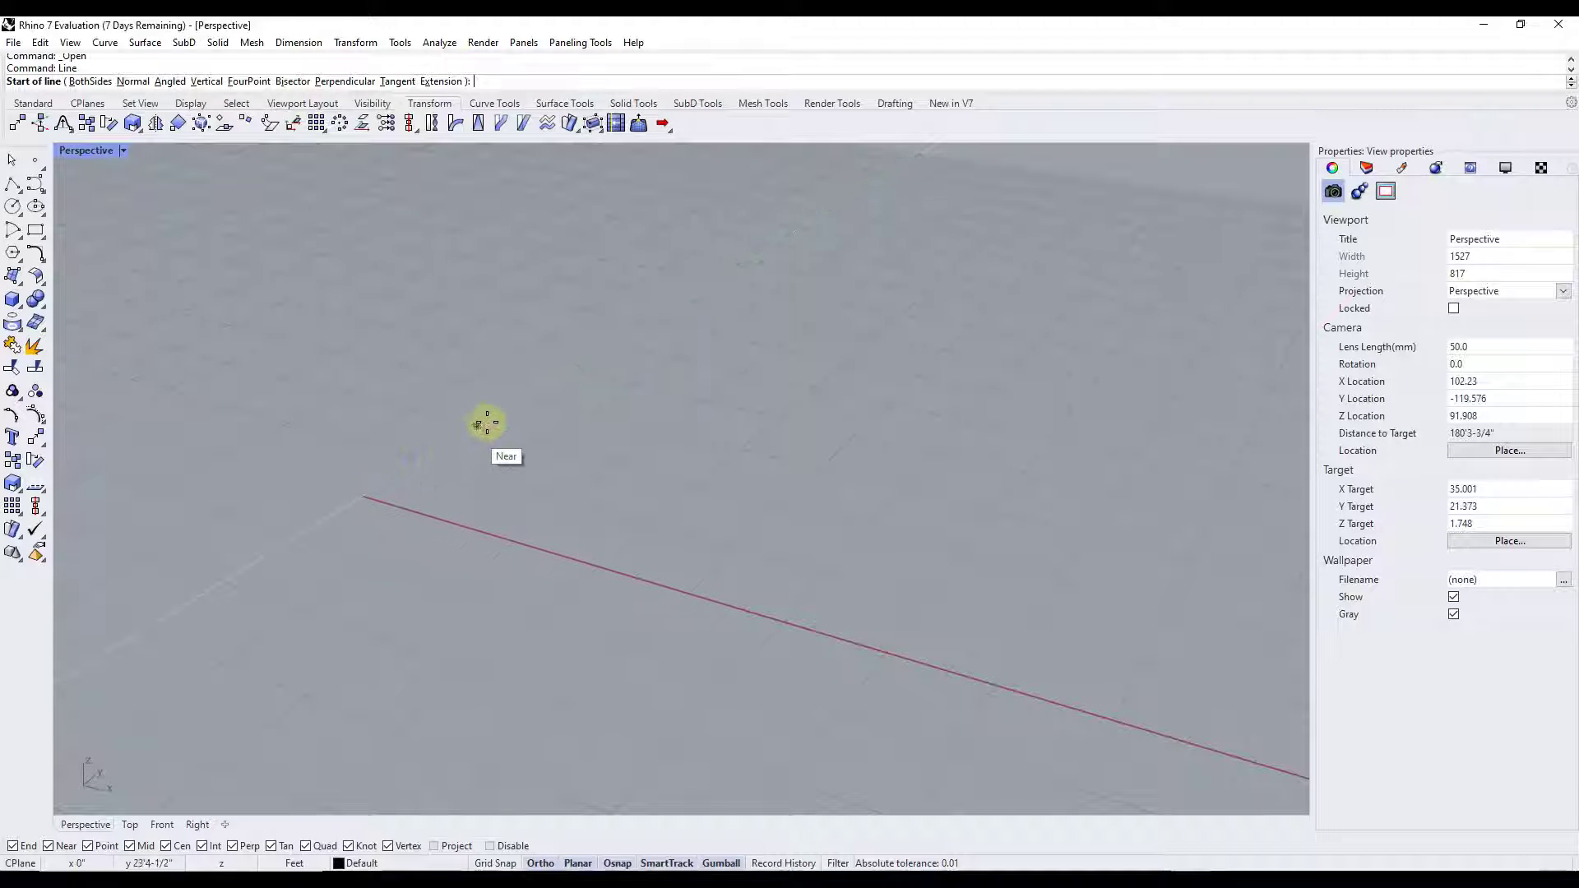
left_click(364, 496)
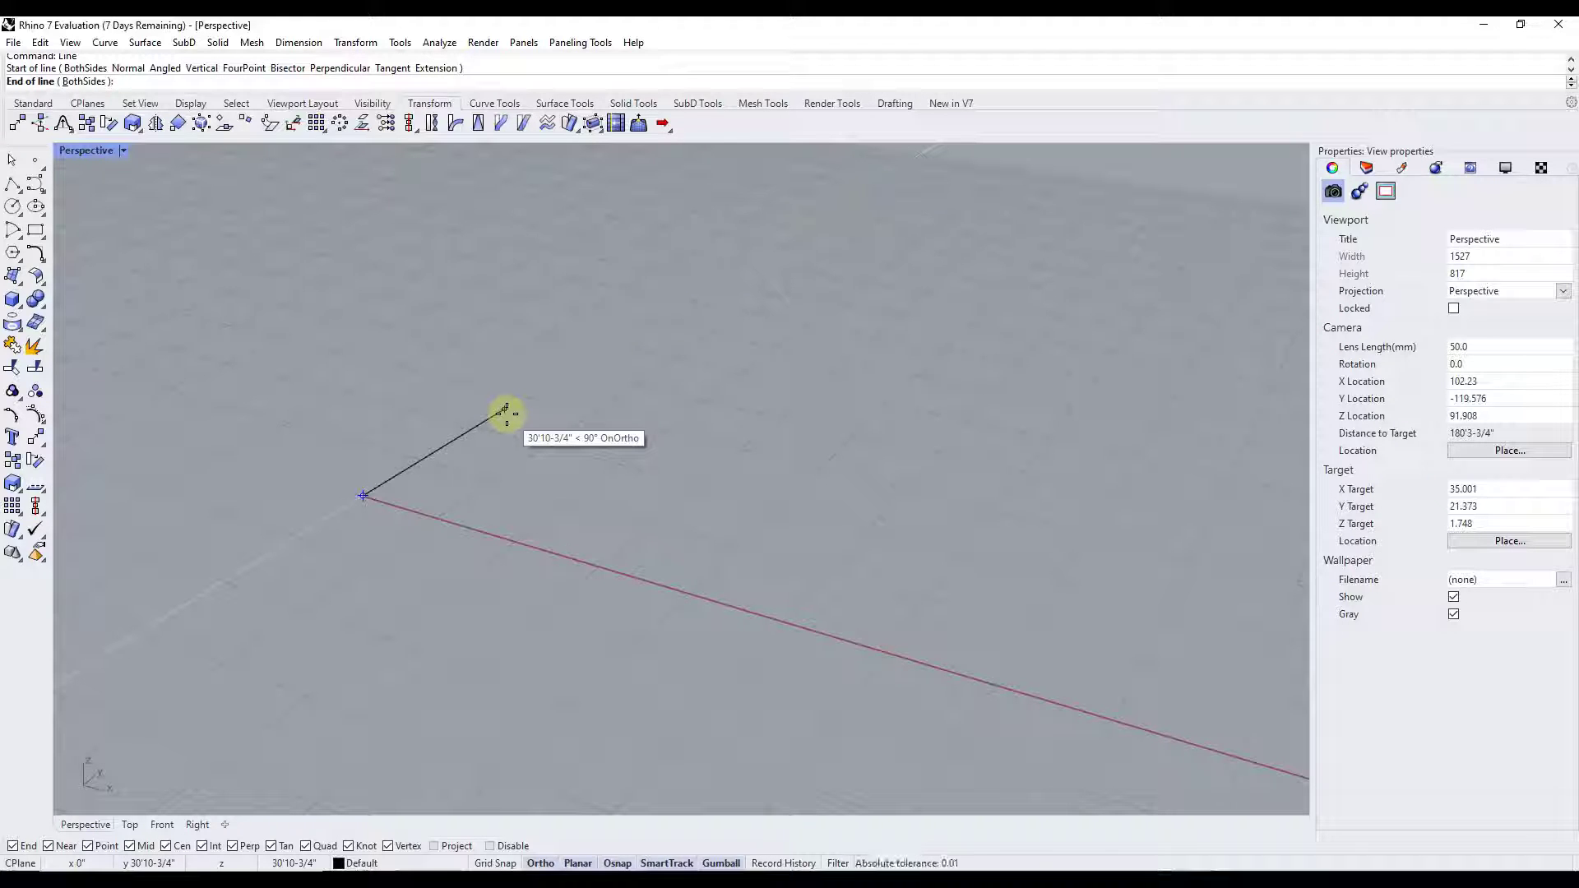
type("35")
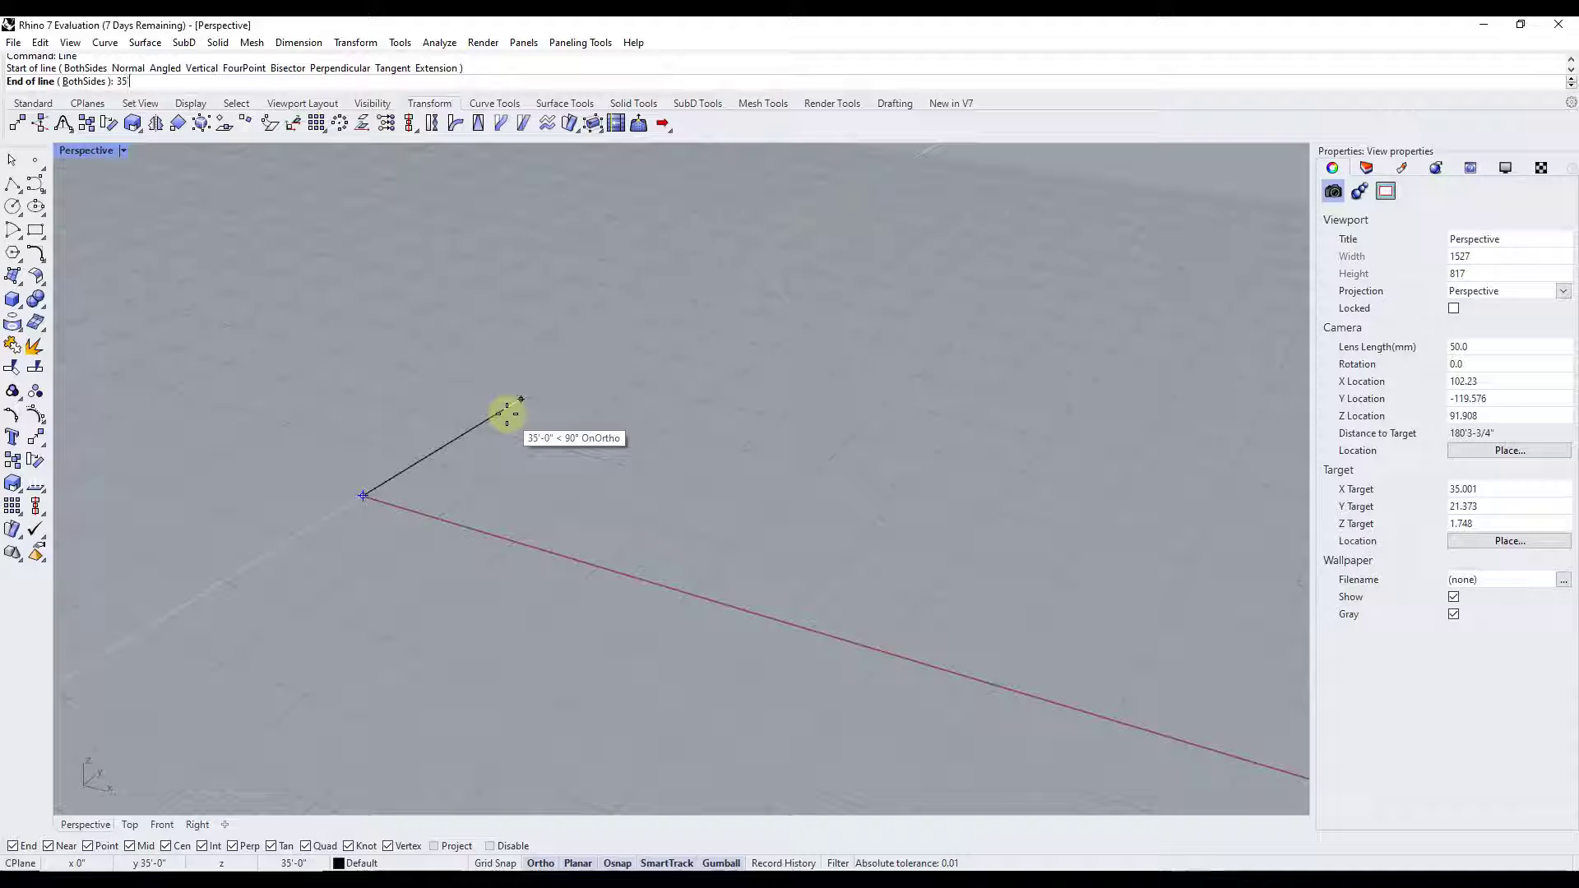
key("Return")
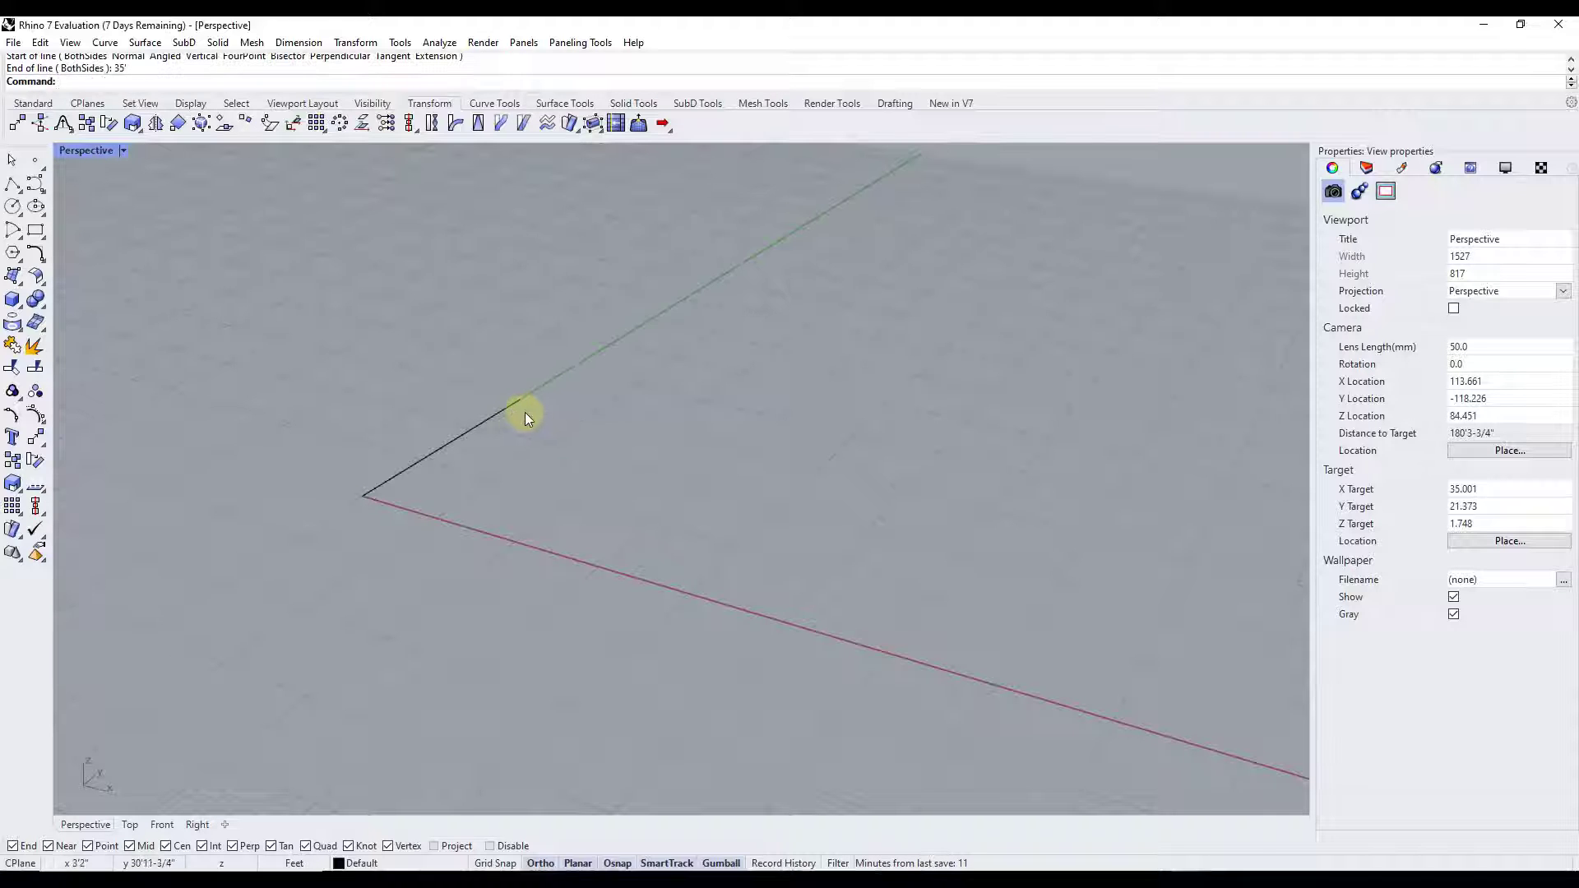
Step: Draw a 25' line parallel to the red X axis from the far end of the first line
right_click_drag(530, 400, 526, 440)
scroll(515, 374, "up", 5)
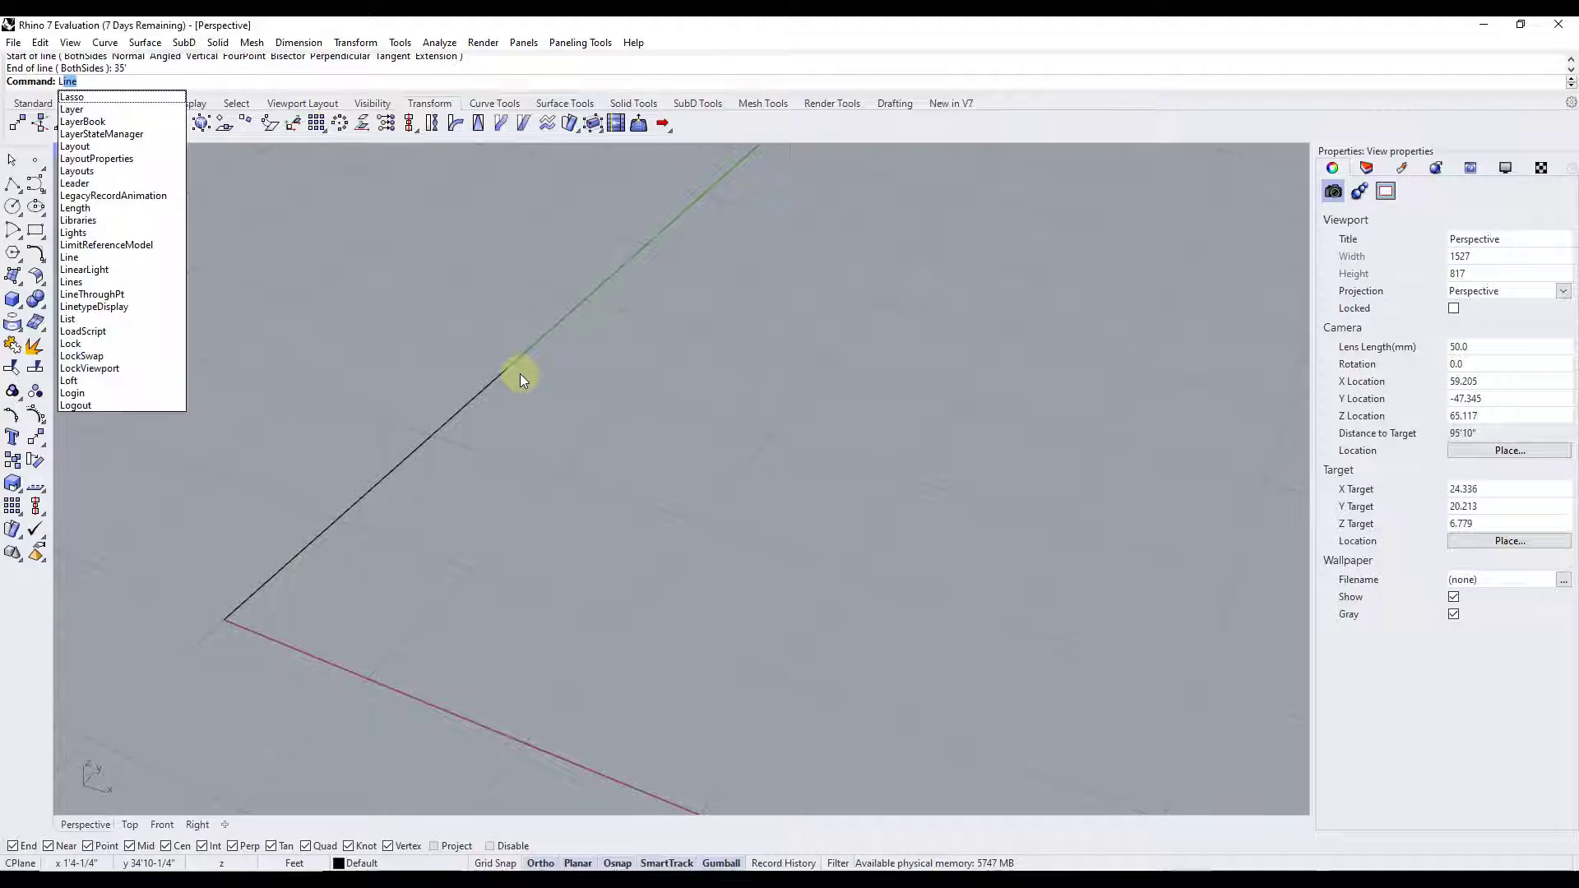
key("Return")
left_click(509, 366)
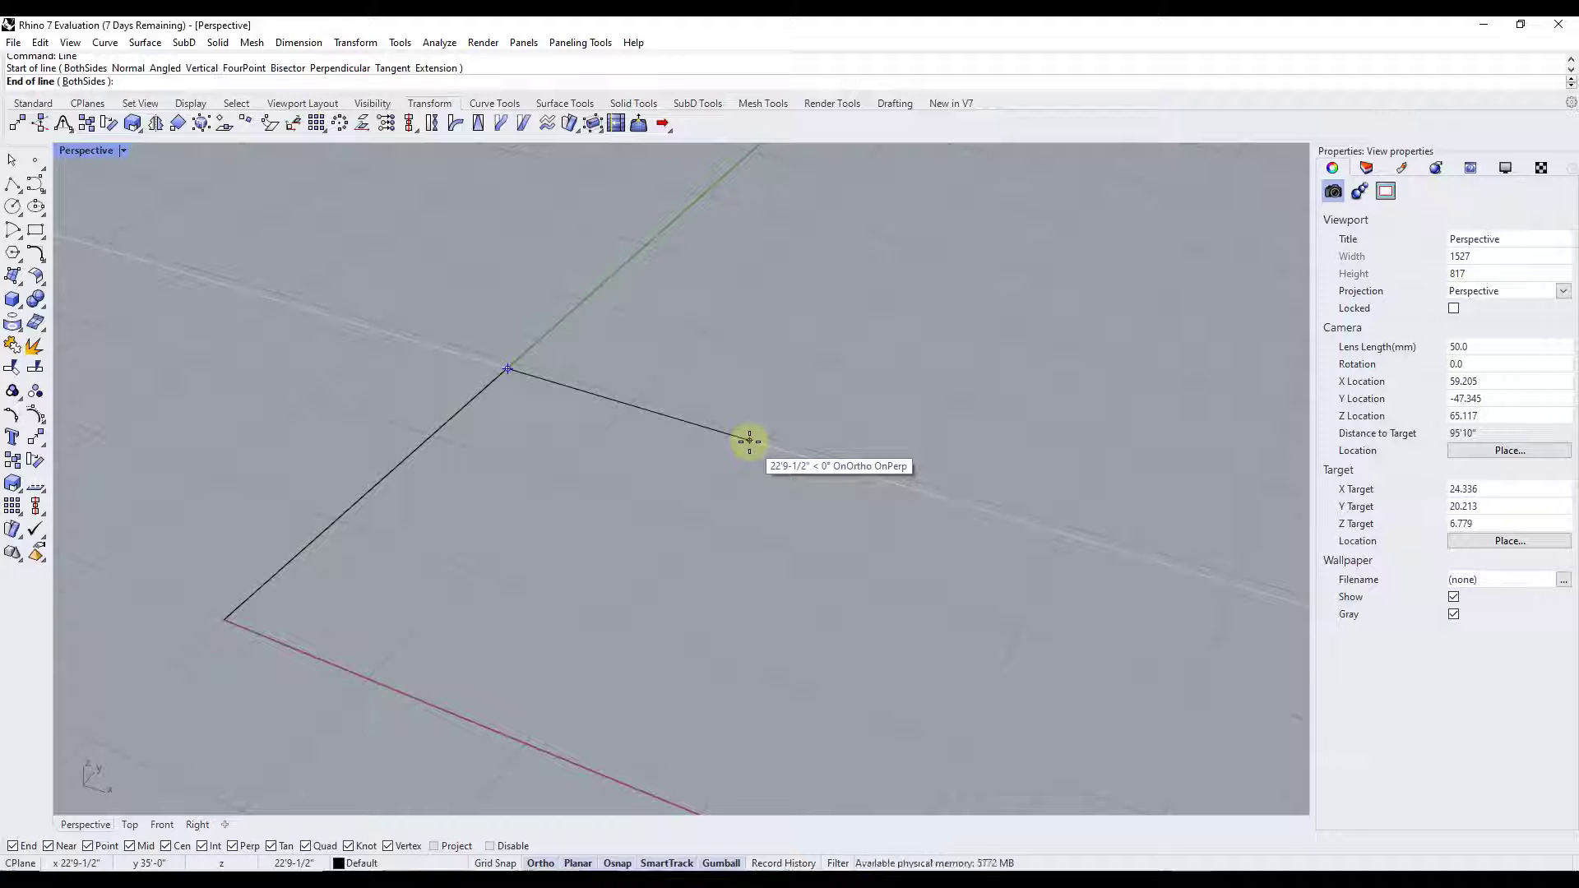
type("25")
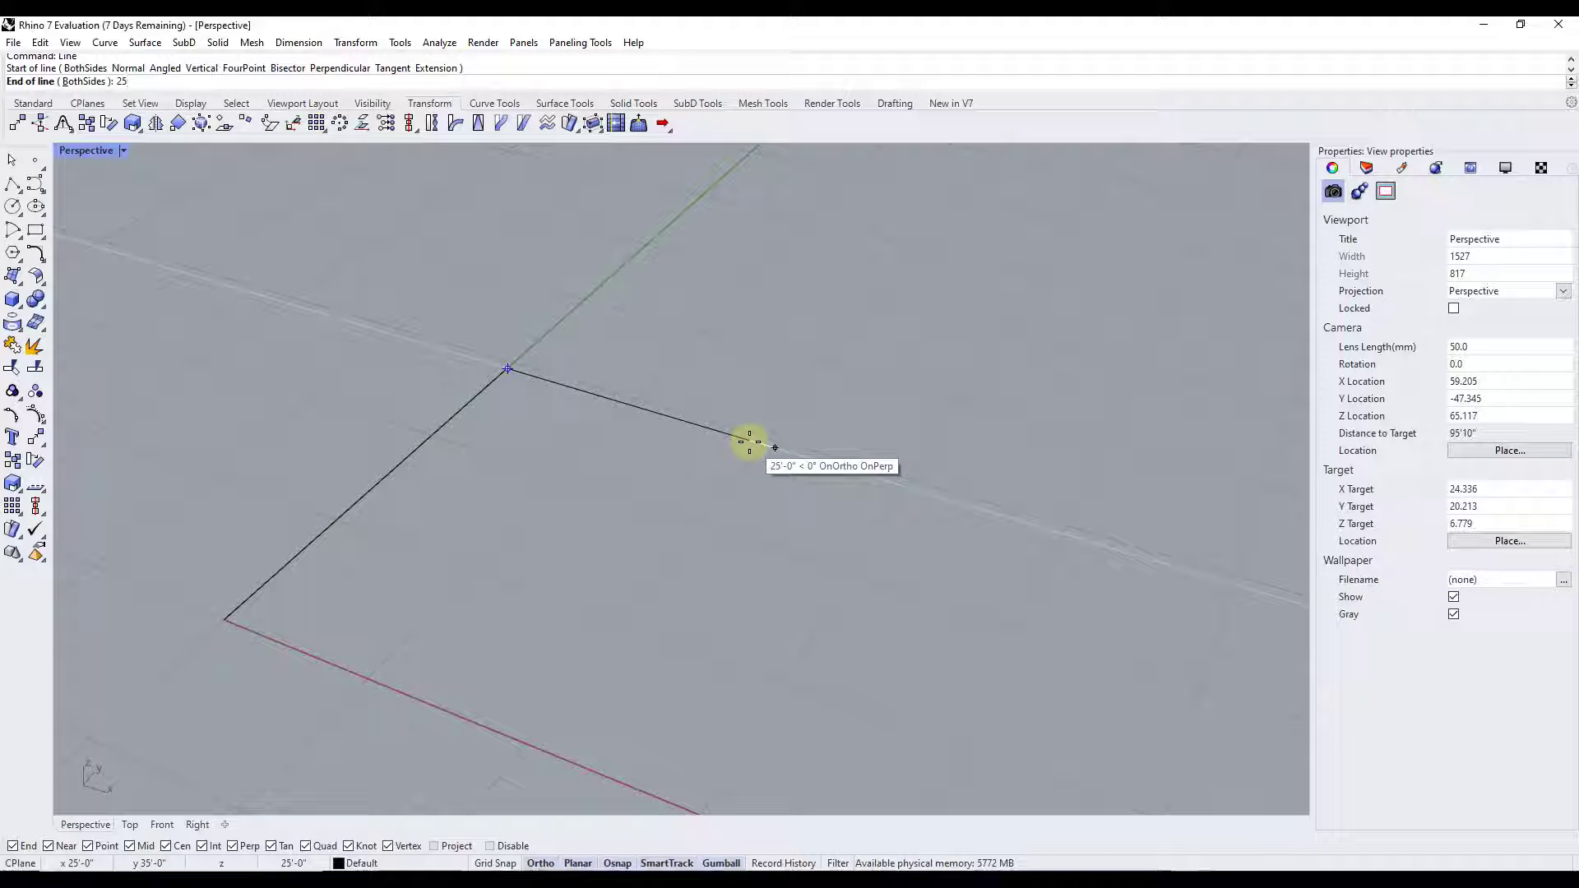
type("'")
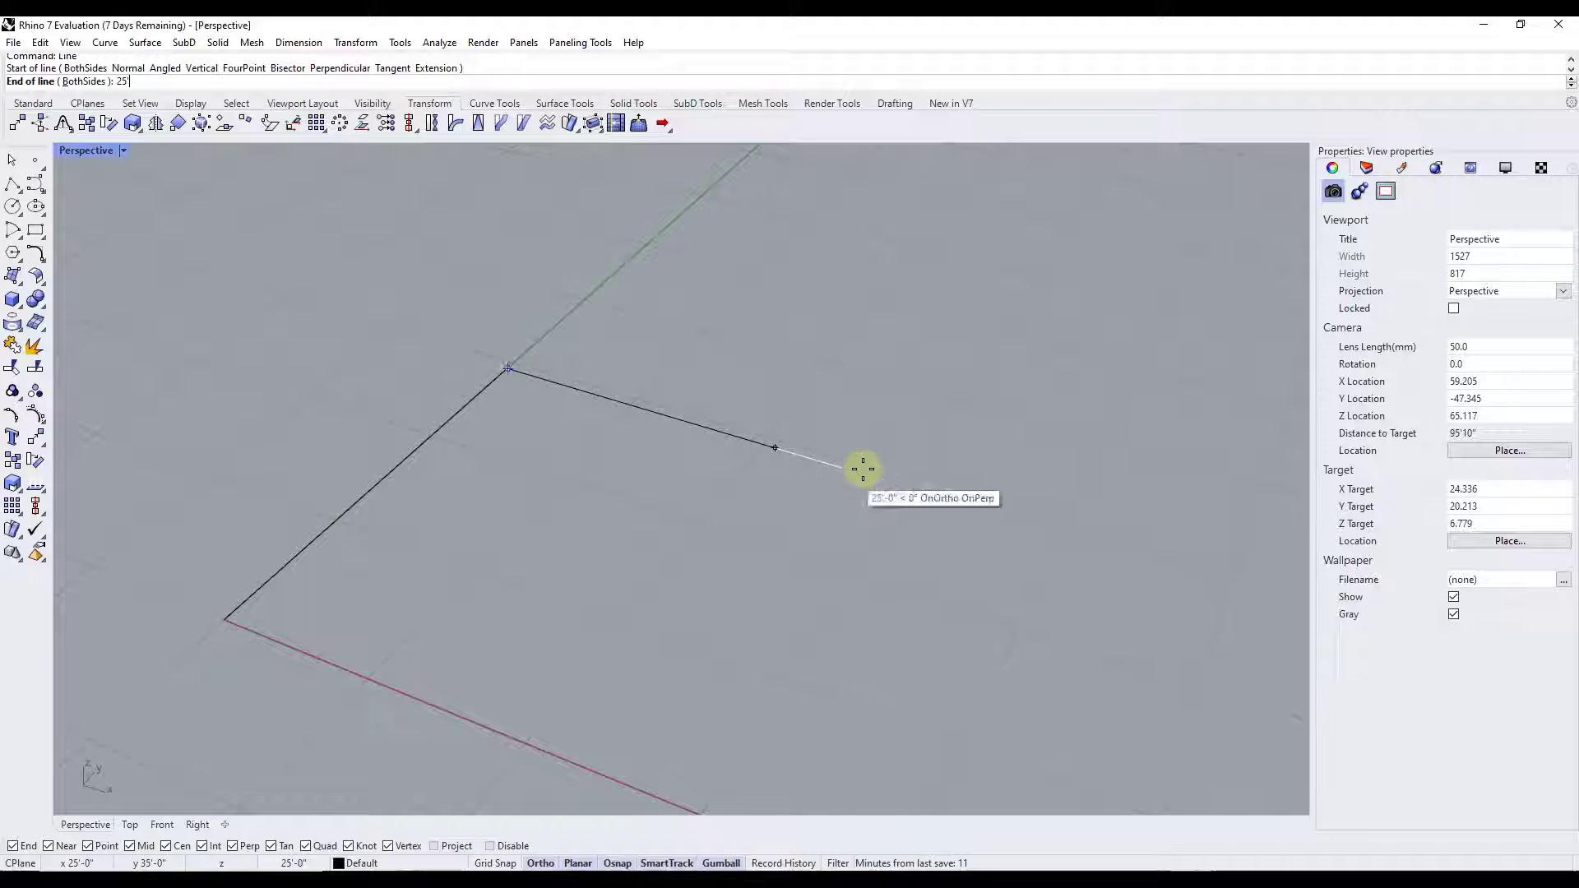
left_click(1069, 532)
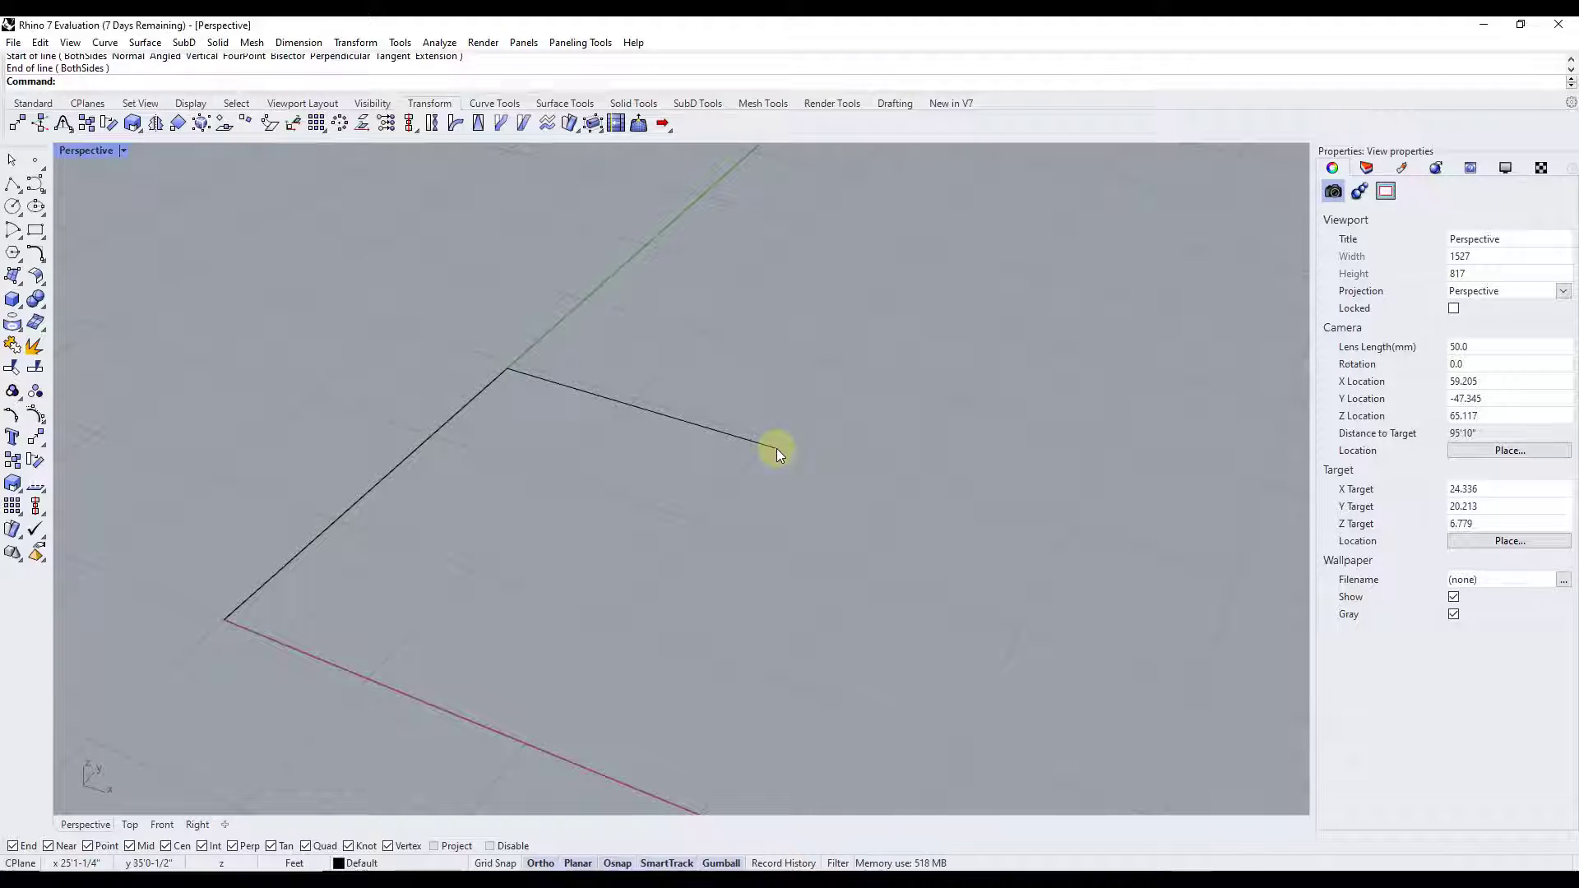
Step: Draw a line from the open end of the 25' line back to the red X axis, parallel to the first line
scroll(1073, 352, "down", 3)
scroll(886, 526, "up", 3)
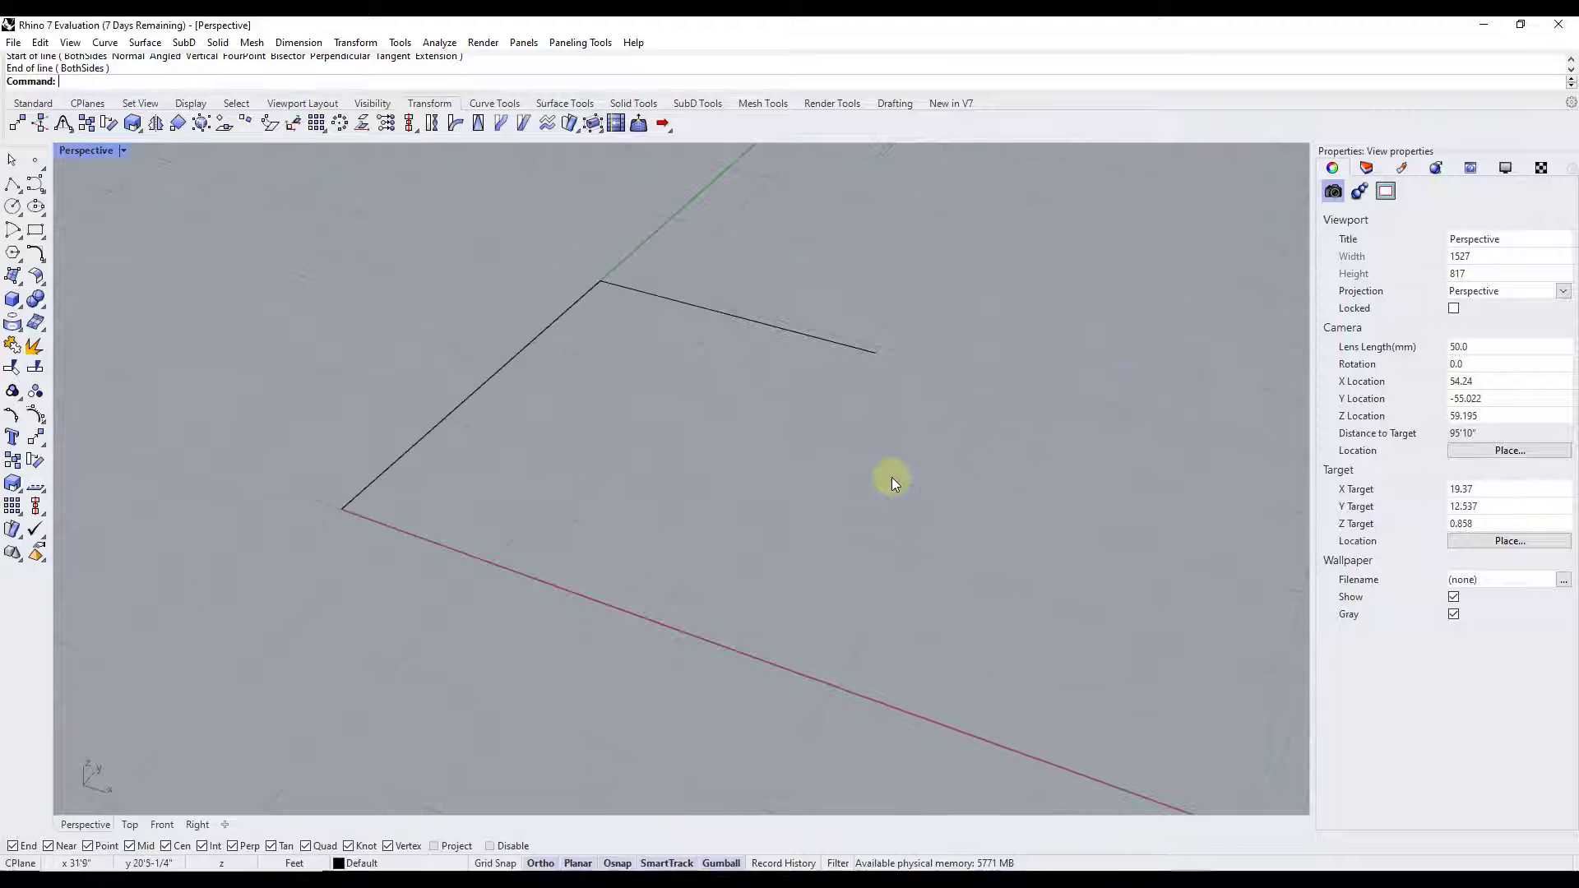
key("Up")
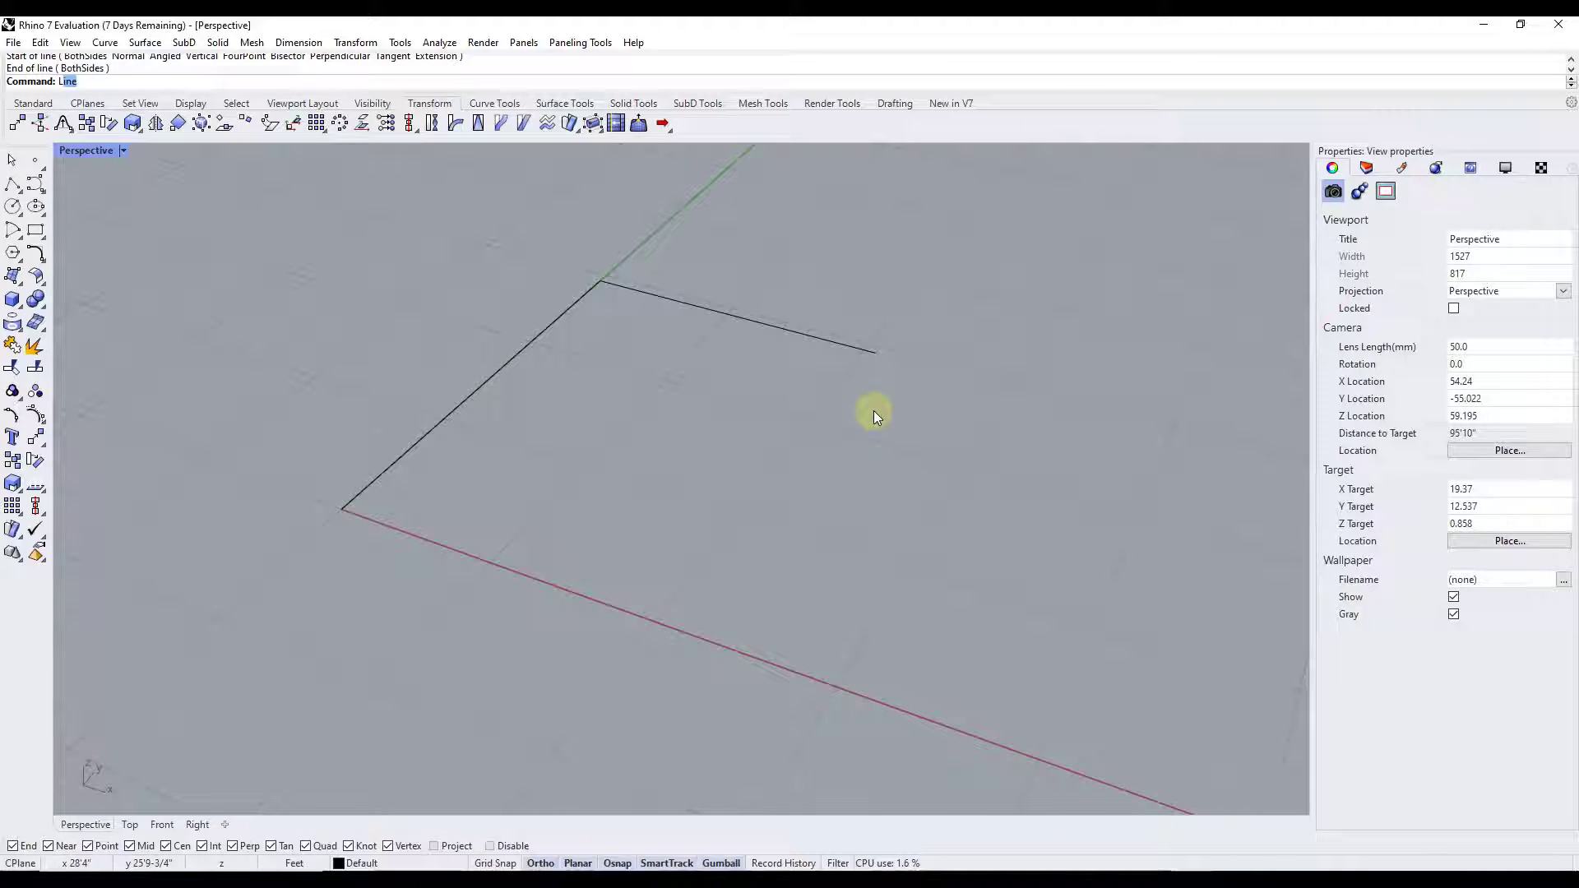
key("Return")
left_click(877, 353)
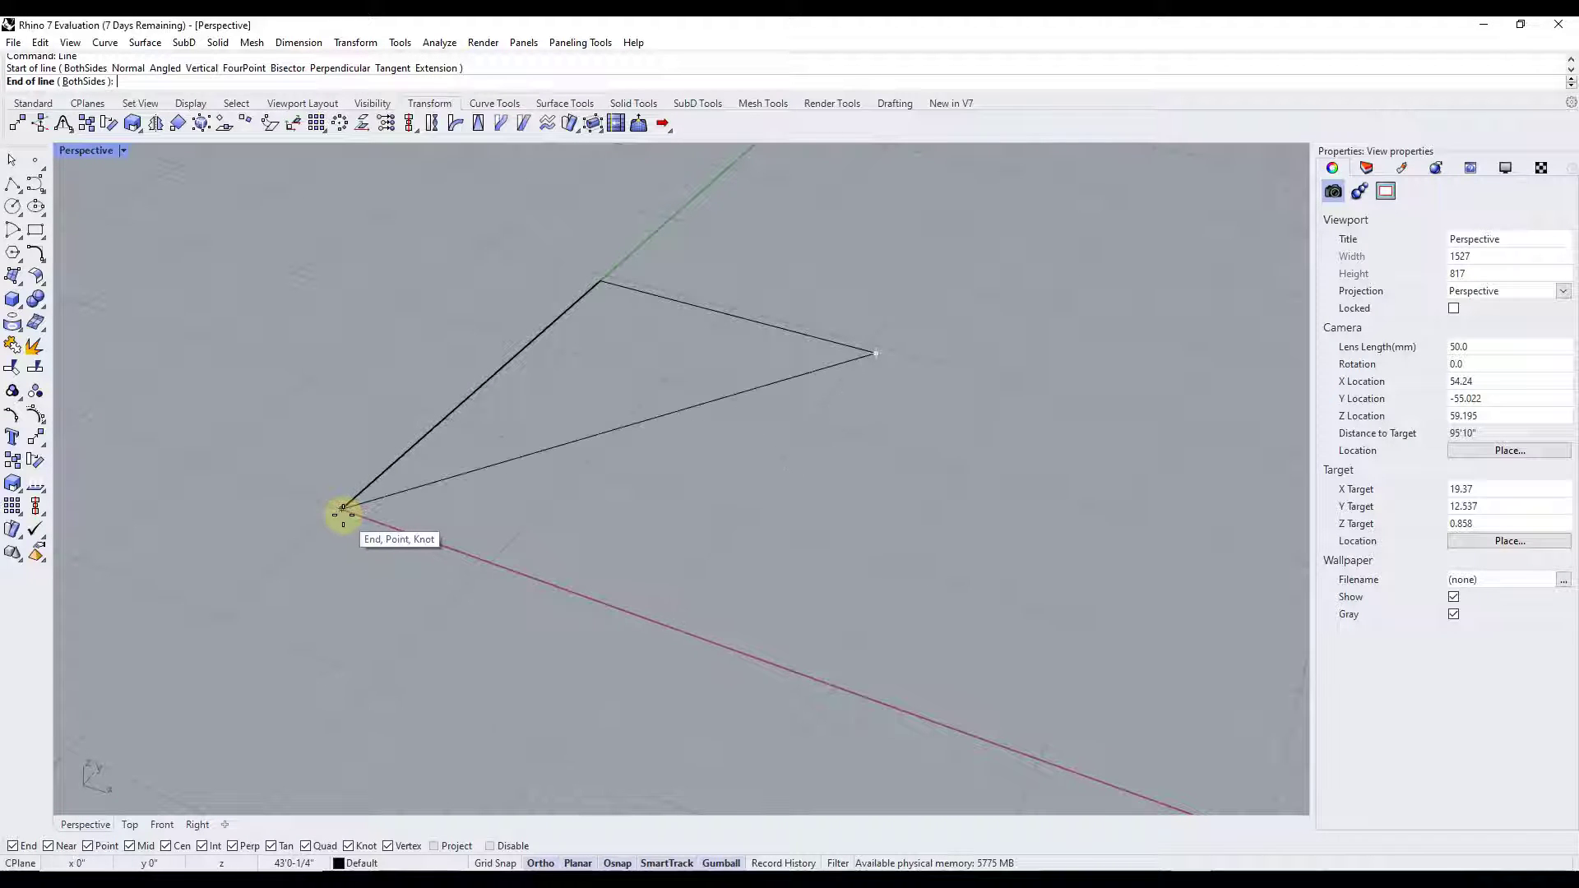
left_click(675, 626)
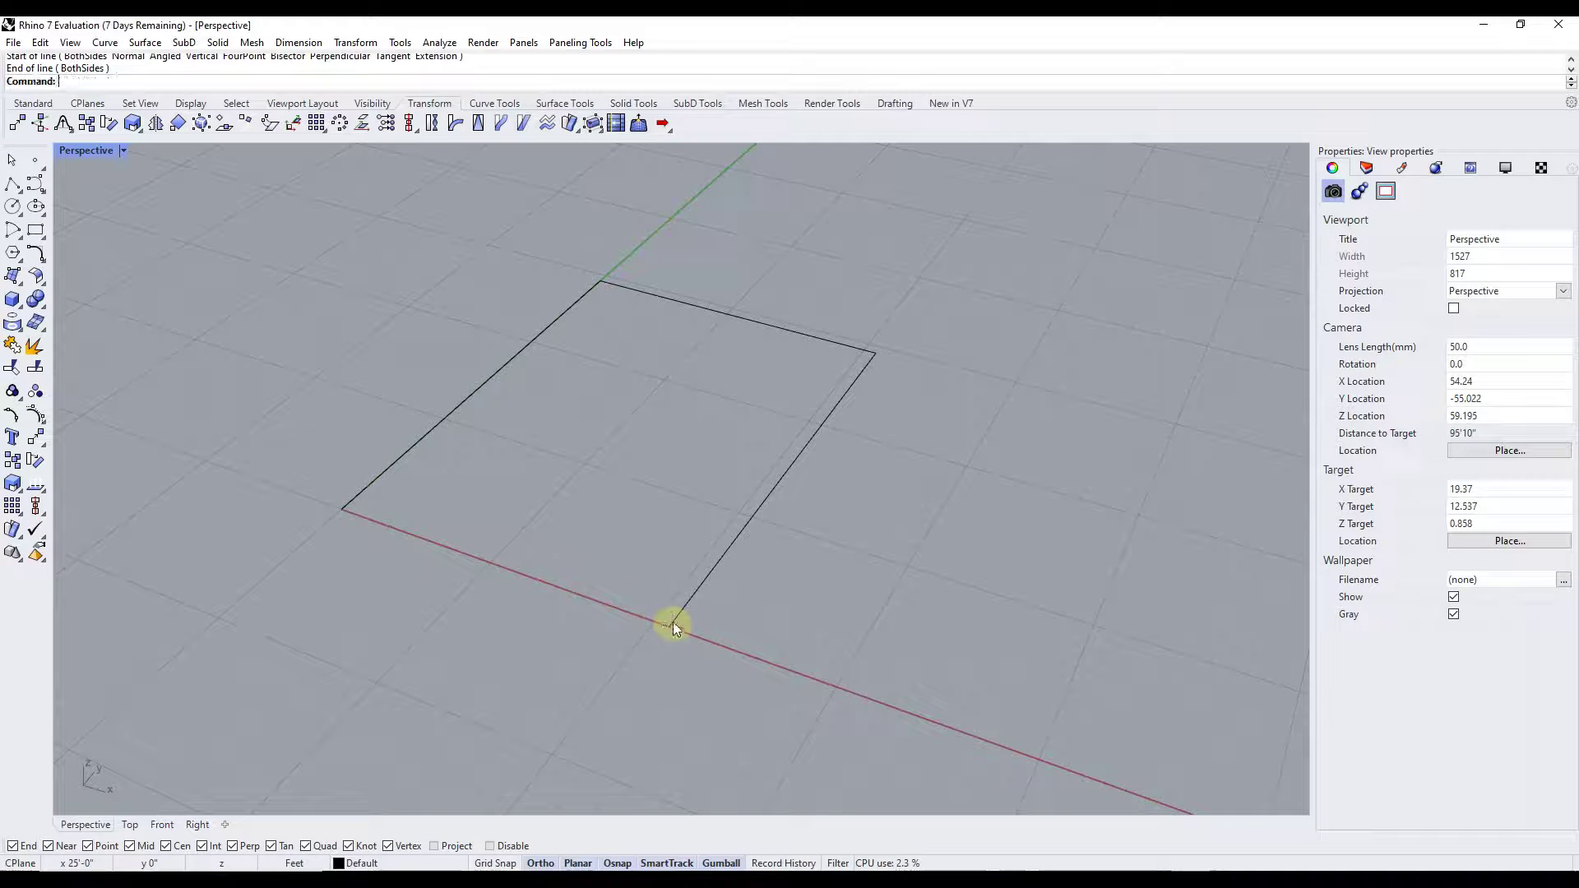
Step: Close the rectangular footprint with a line along the X axis back to the origin
key("Return")
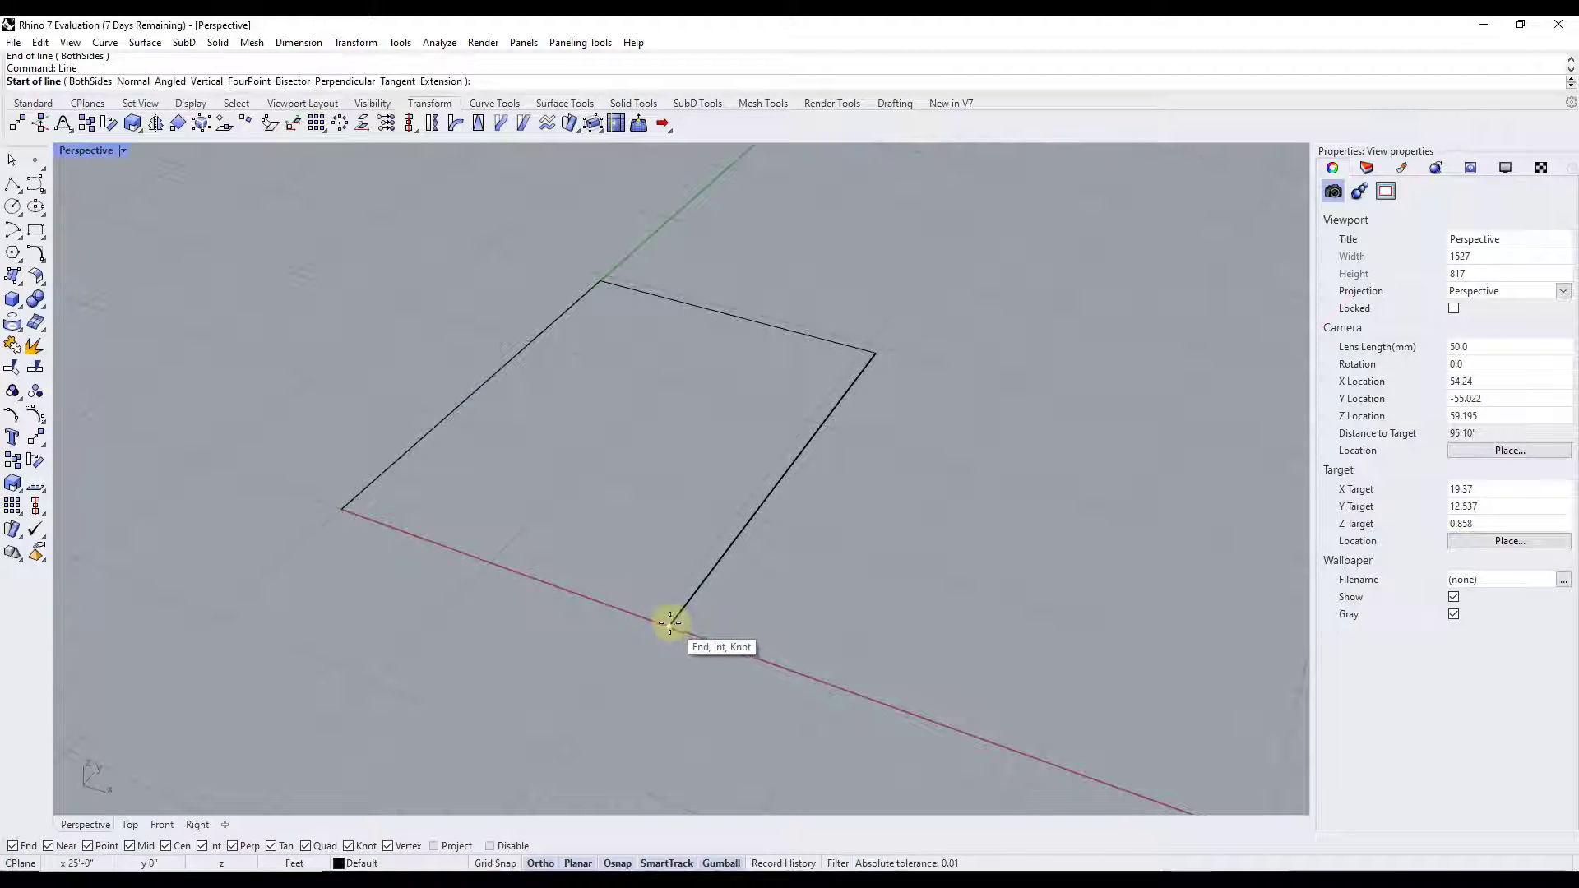
left_click(665, 625)
left_click(343, 509)
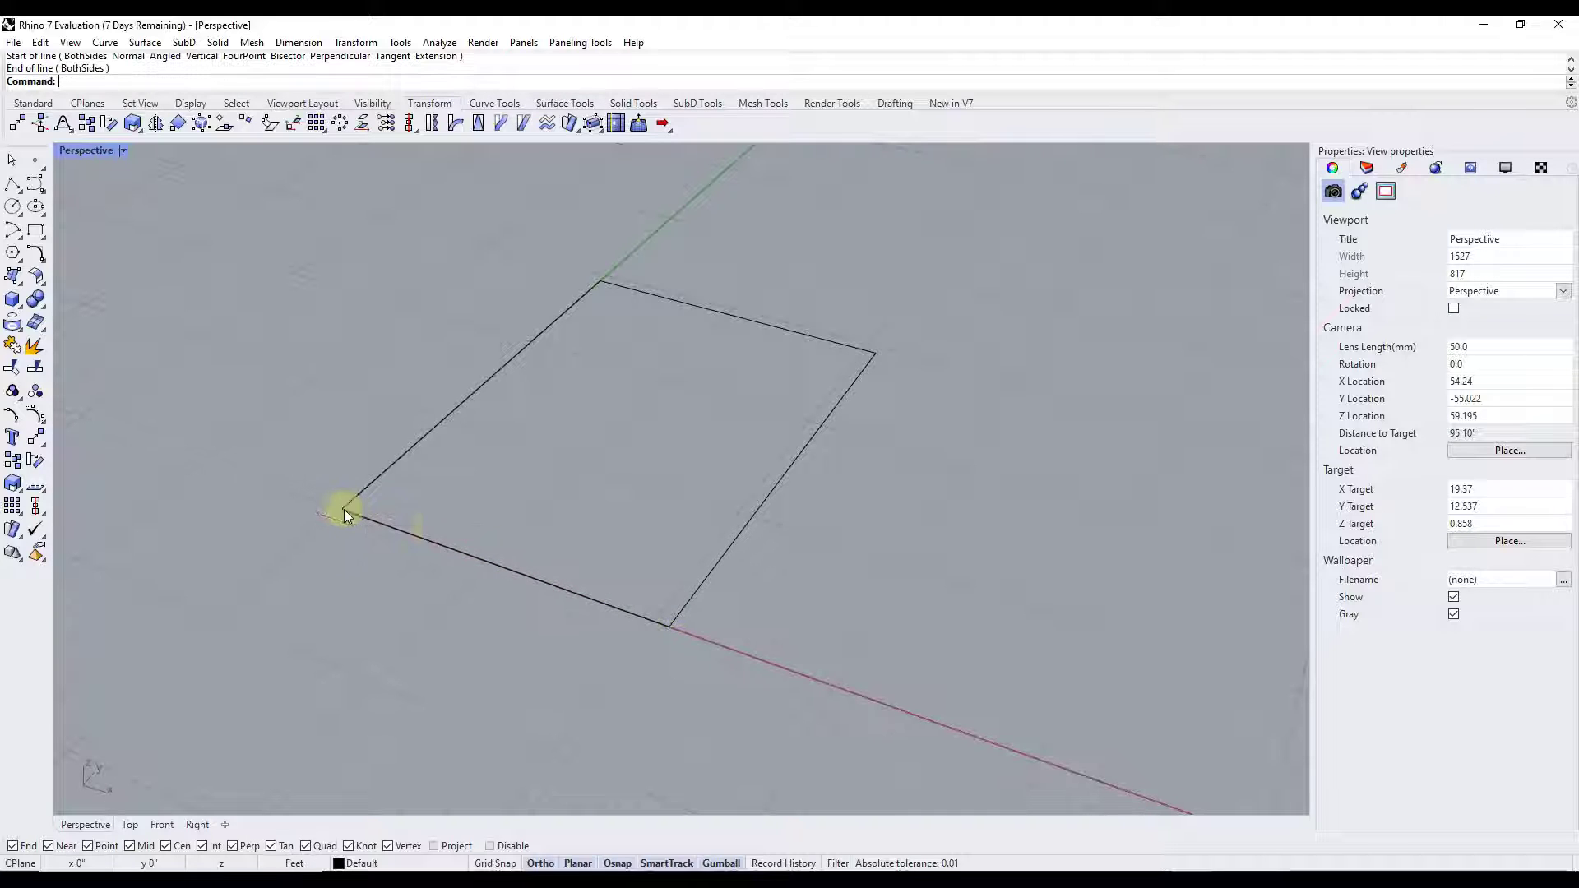
right_click_drag(742, 590, 730, 564)
scroll(721, 503, "up", 4)
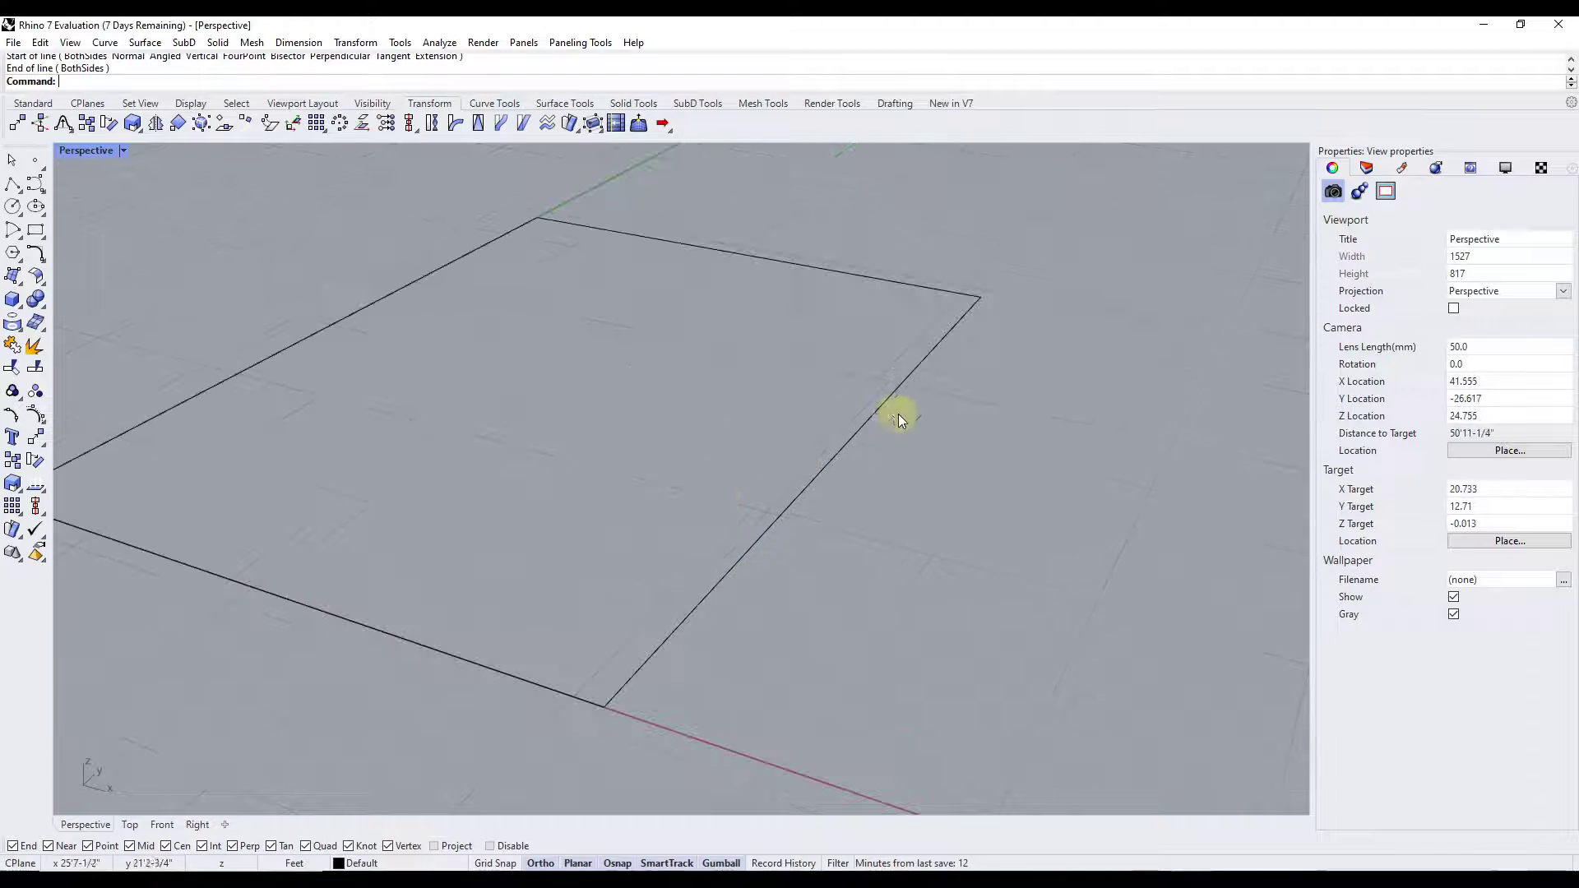
key("ctrl+a")
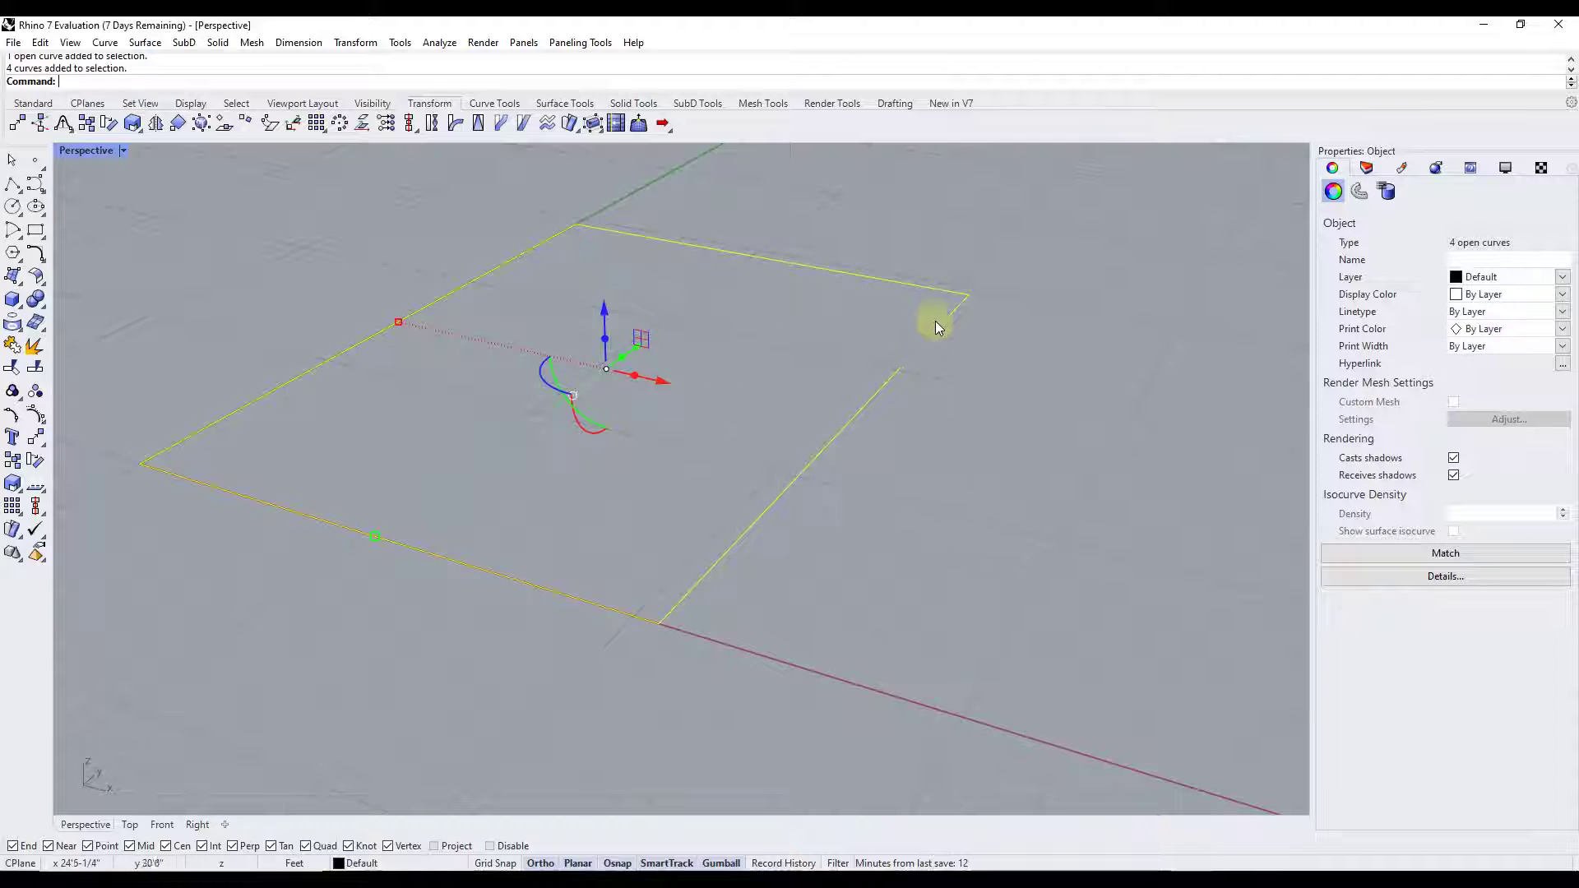
scroll(935, 328, "down", 2)
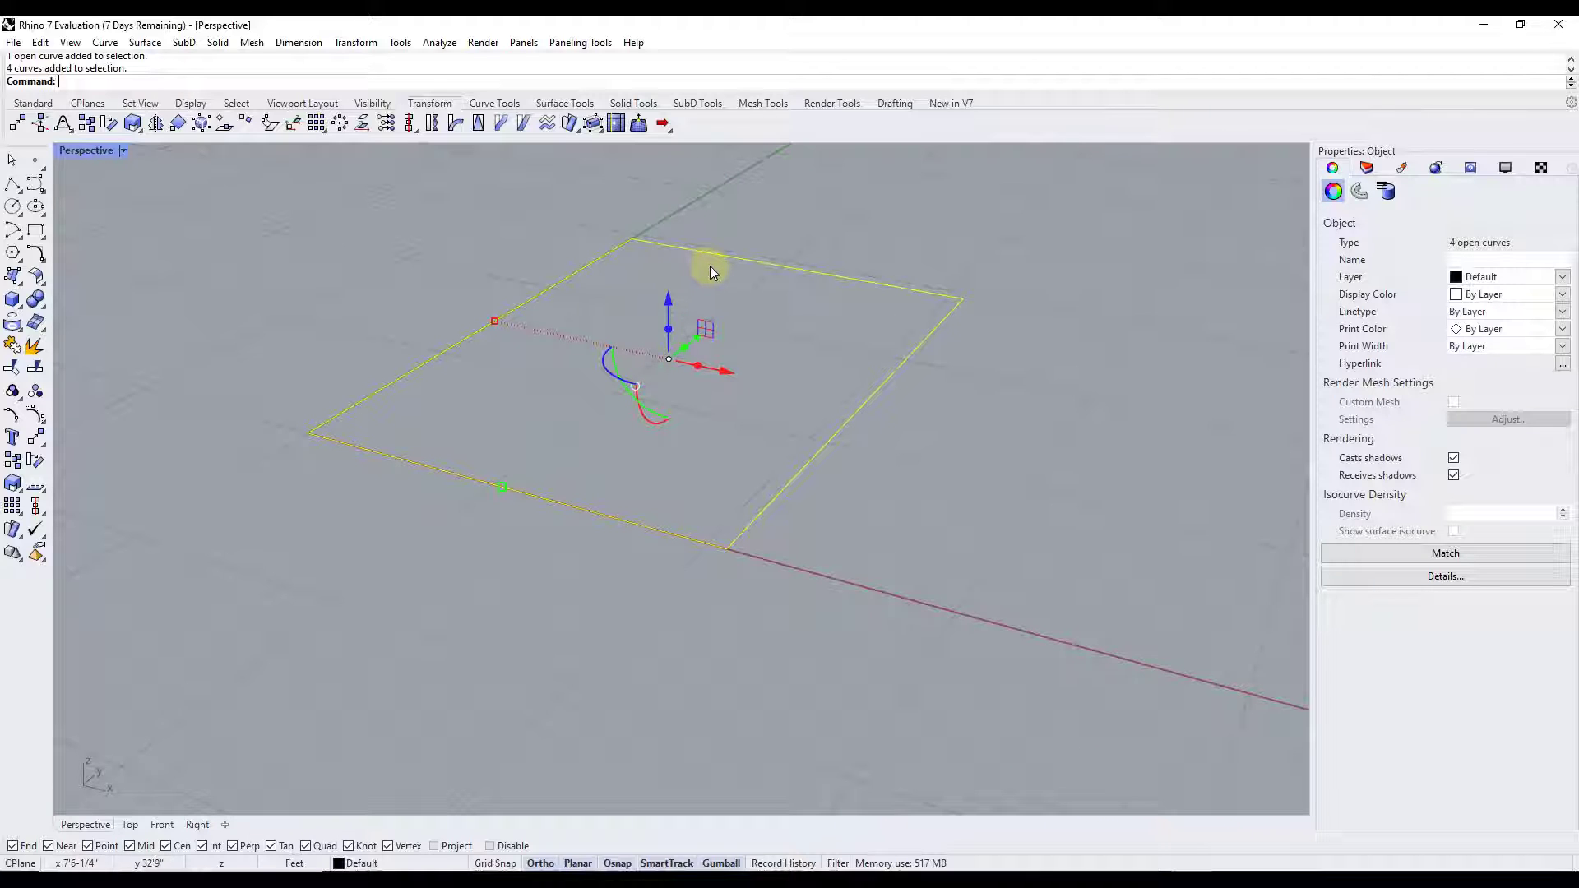
type("OffsetCrv")
key("Return")
key("Escape")
left_click_drag(215, 221, 1097, 619)
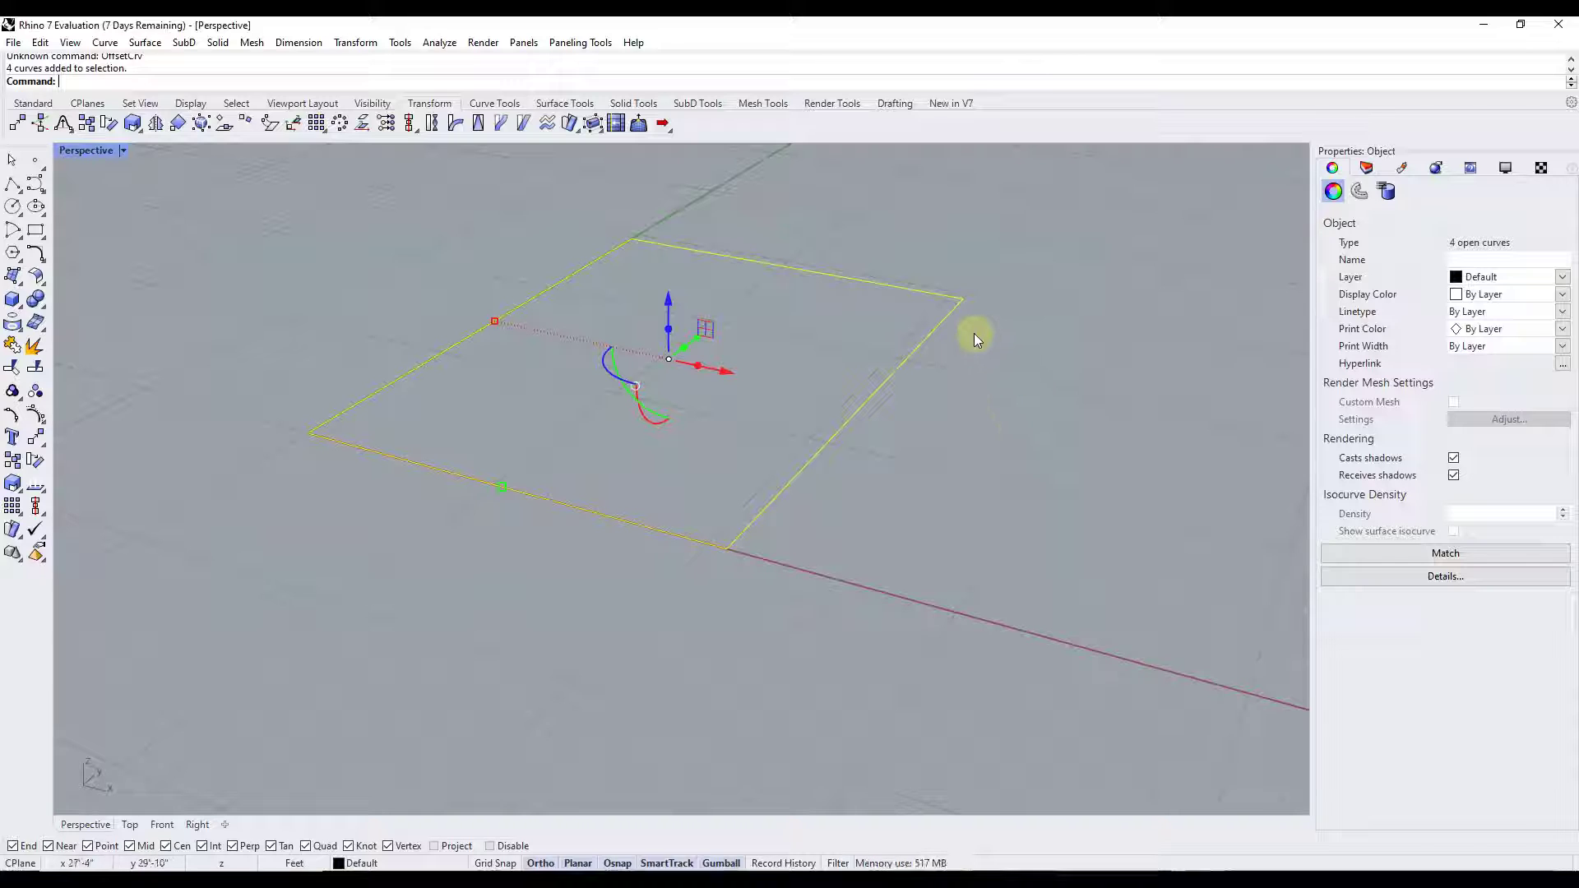
type("Offset")
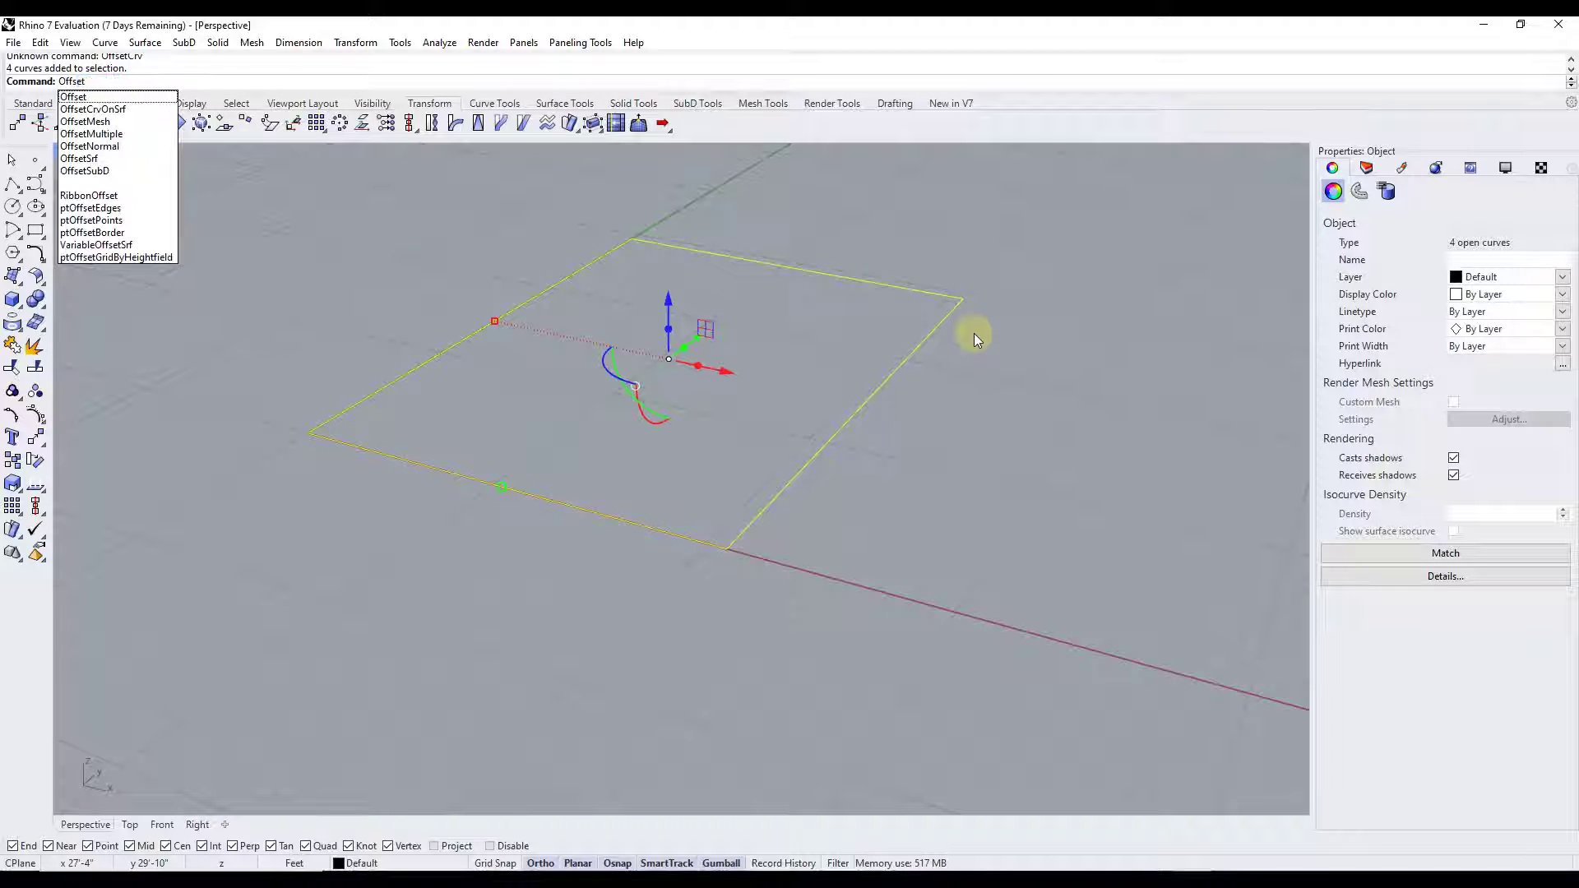
key("Return")
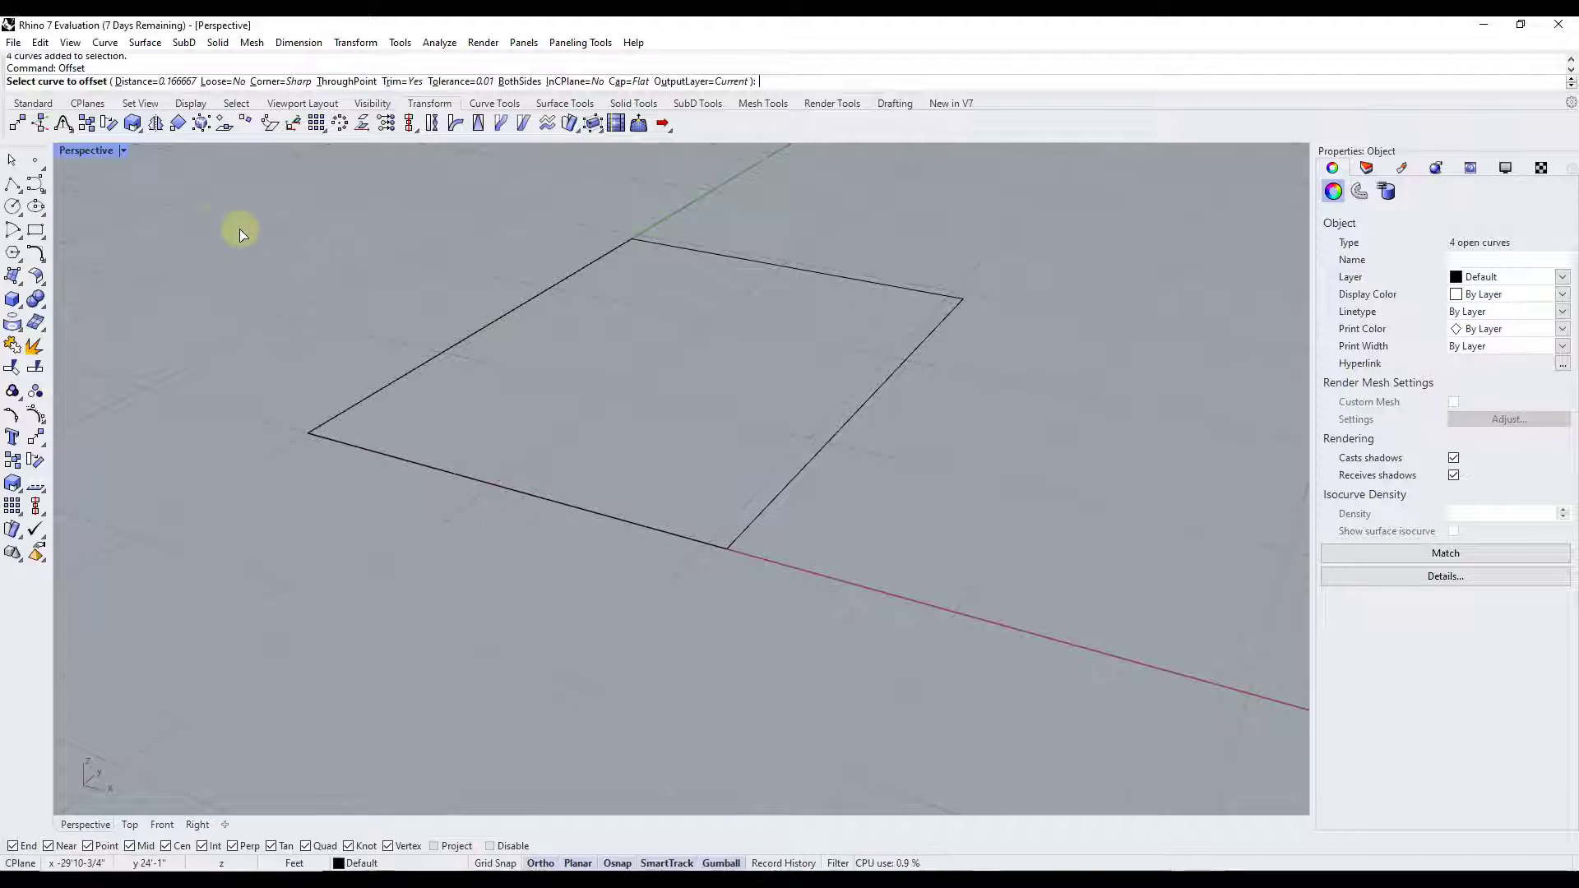
left_click_drag(215, 219, 1108, 597)
left_click(825, 451)
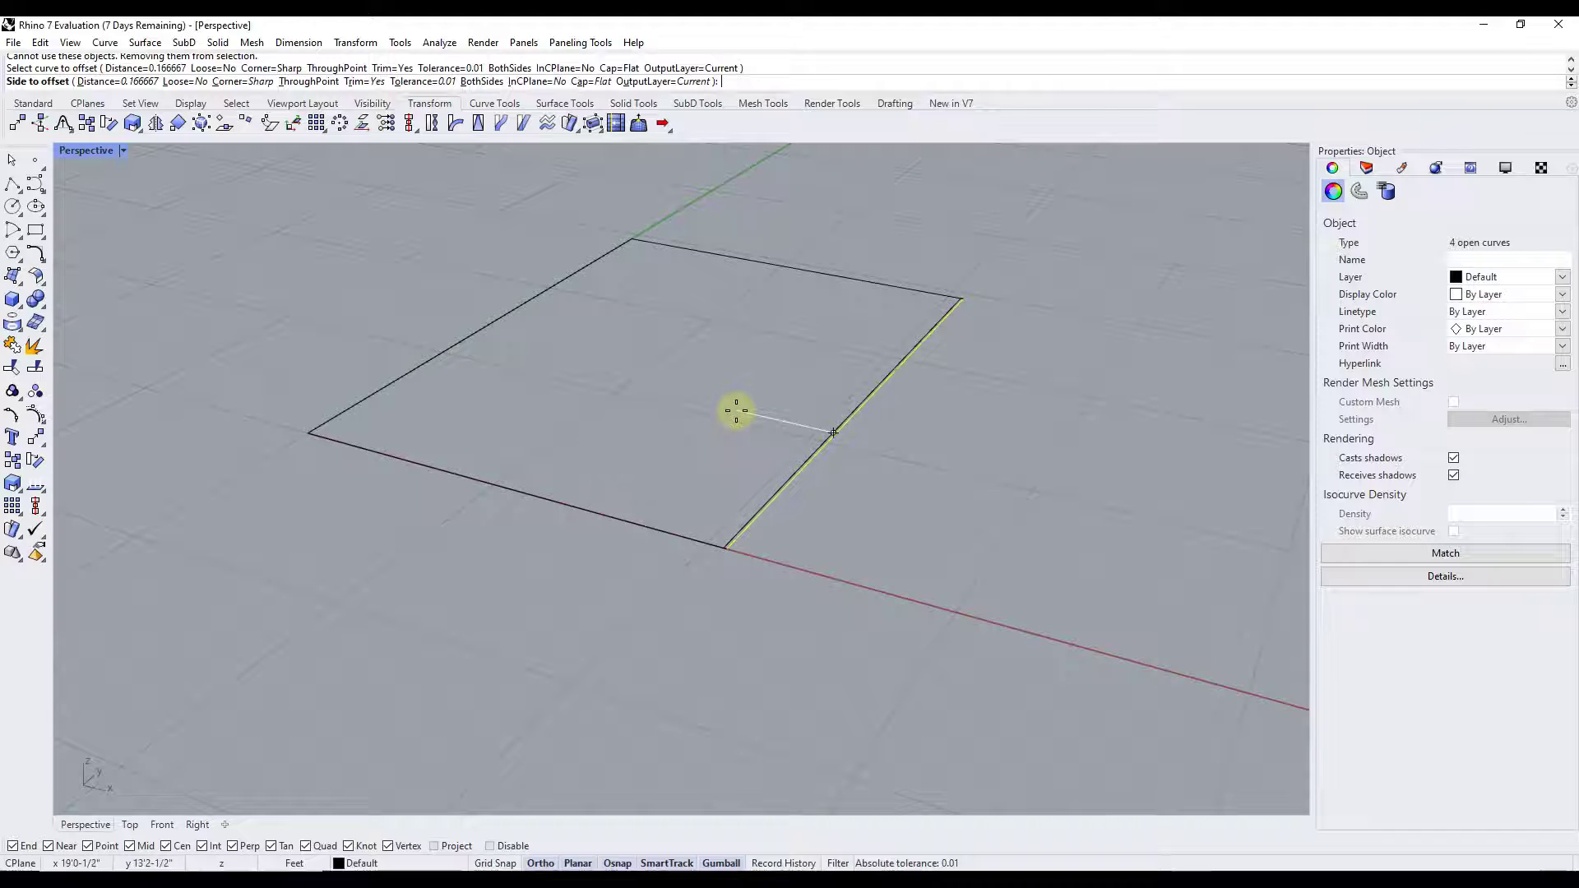
key("Escape")
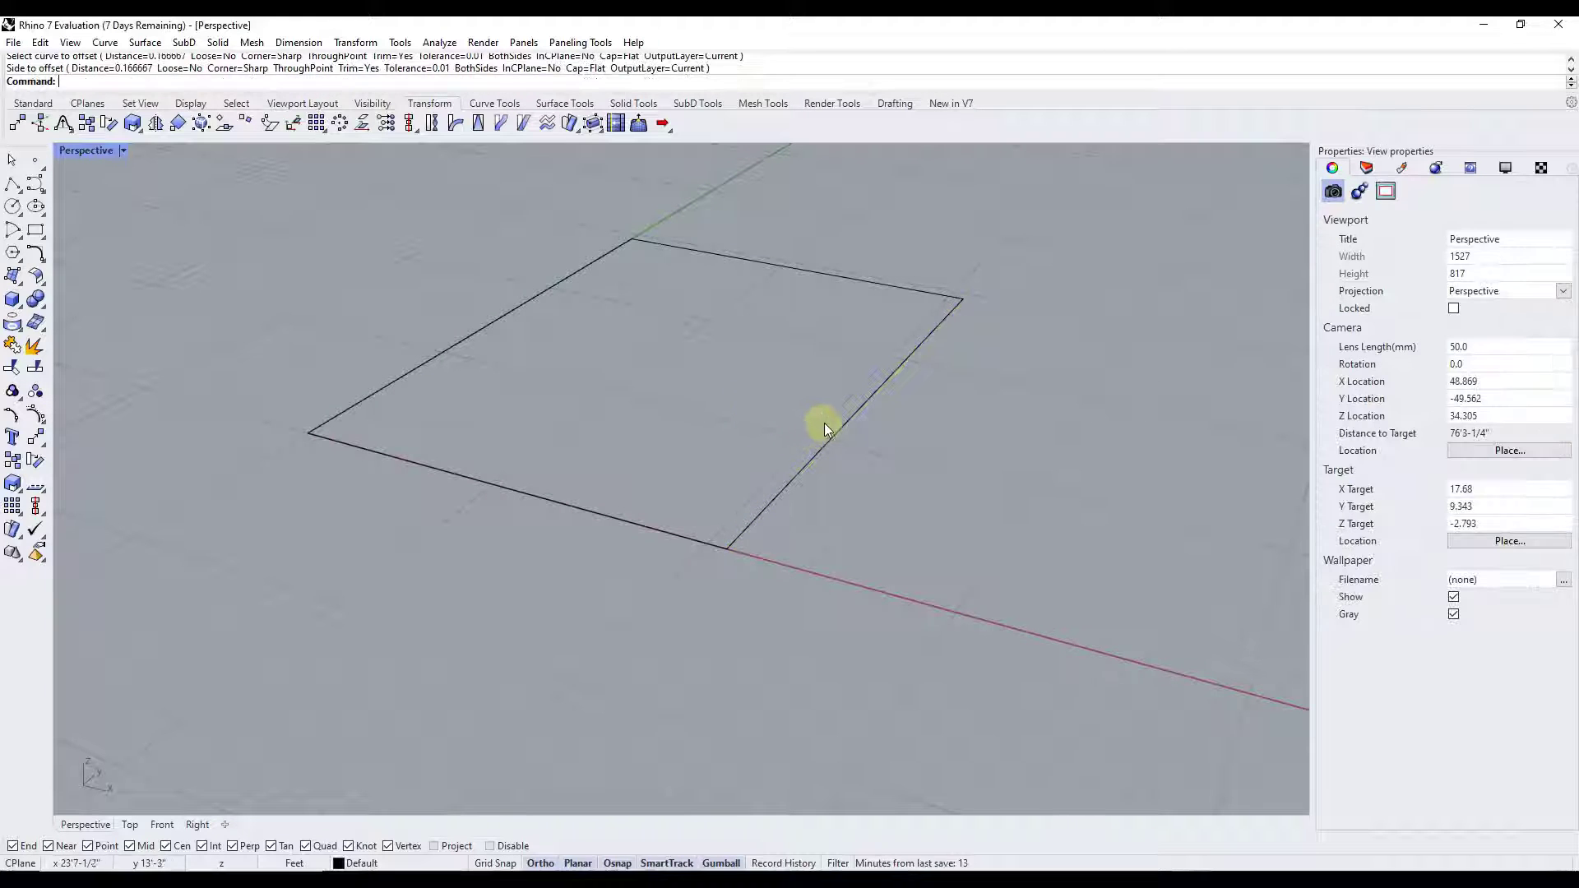
Step: Join the four footprint lines into one closed curve
left_click_drag(255, 202, 1088, 586)
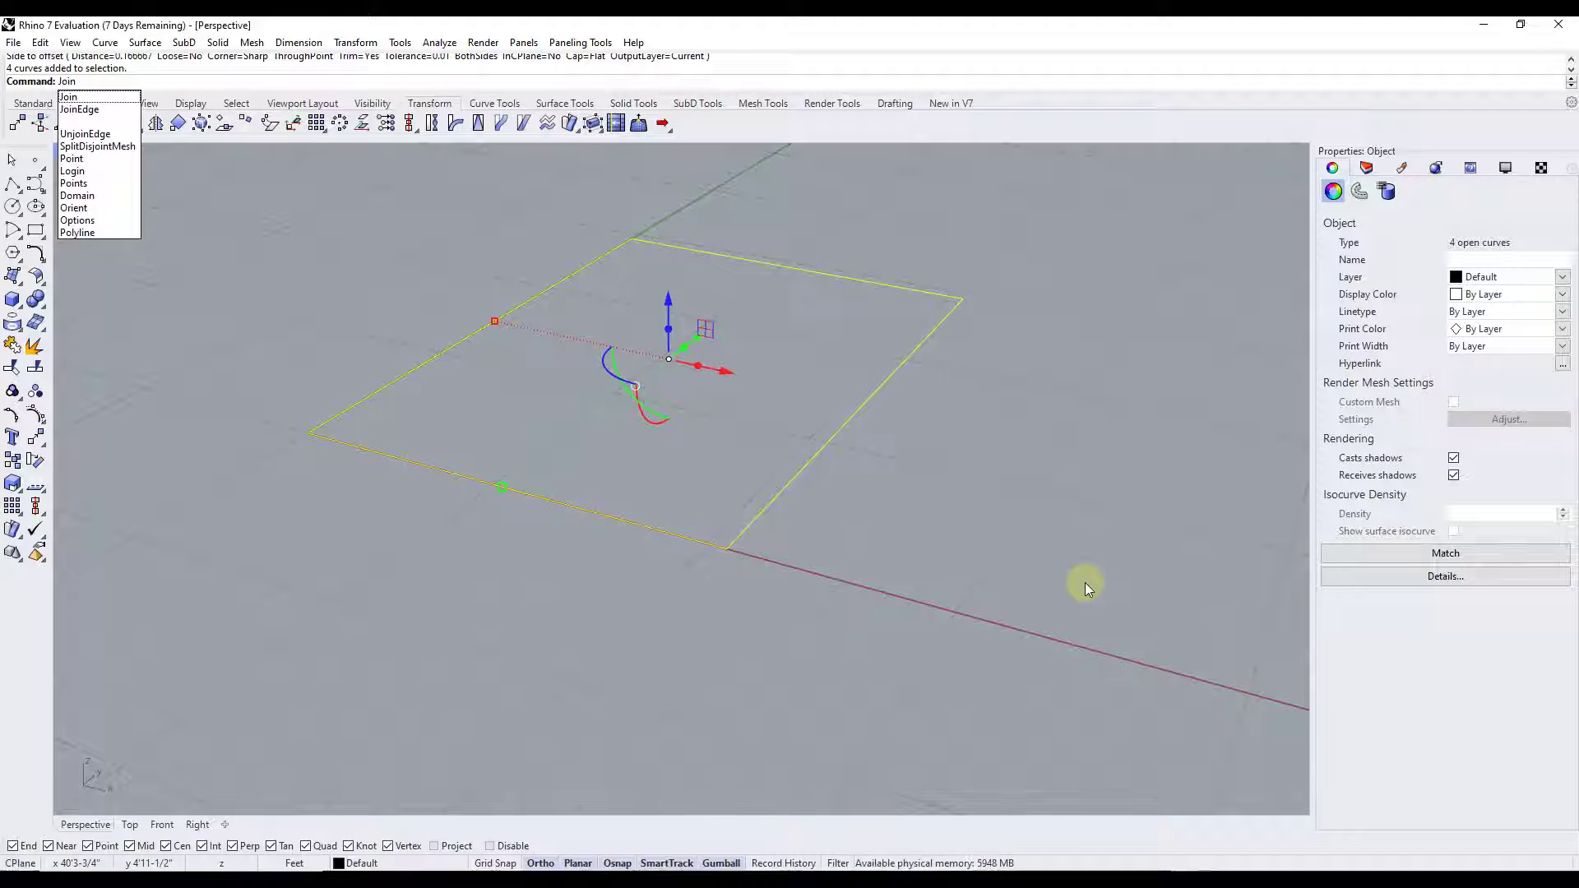
key("Return")
left_click(921, 477)
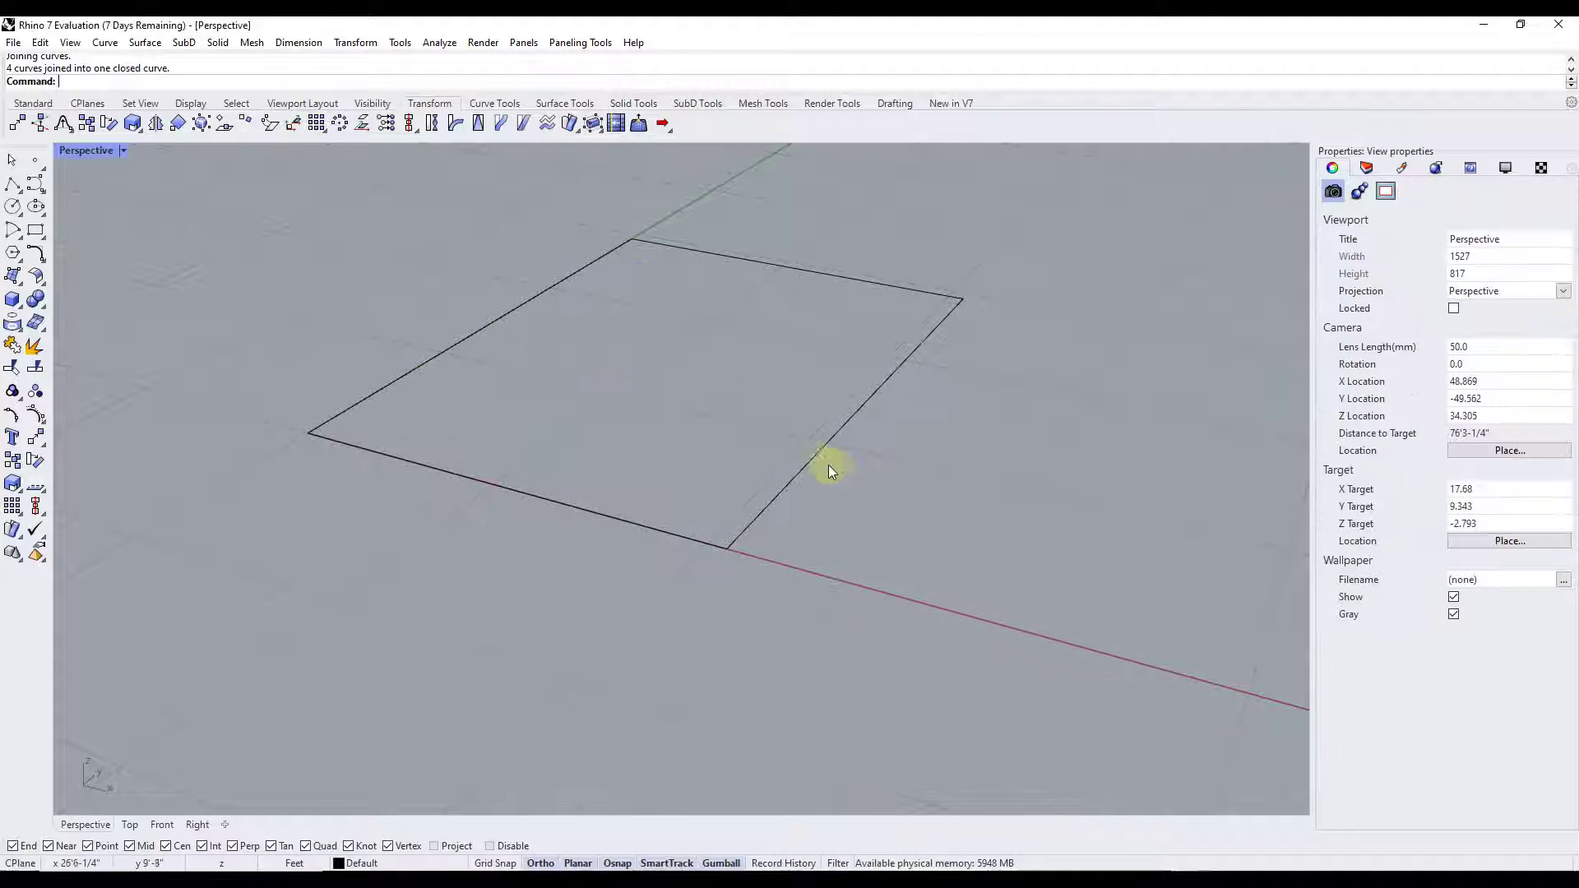
Step: Offset the closed footprint curve inward by 6" to outline the wall thickness
left_click(817, 463)
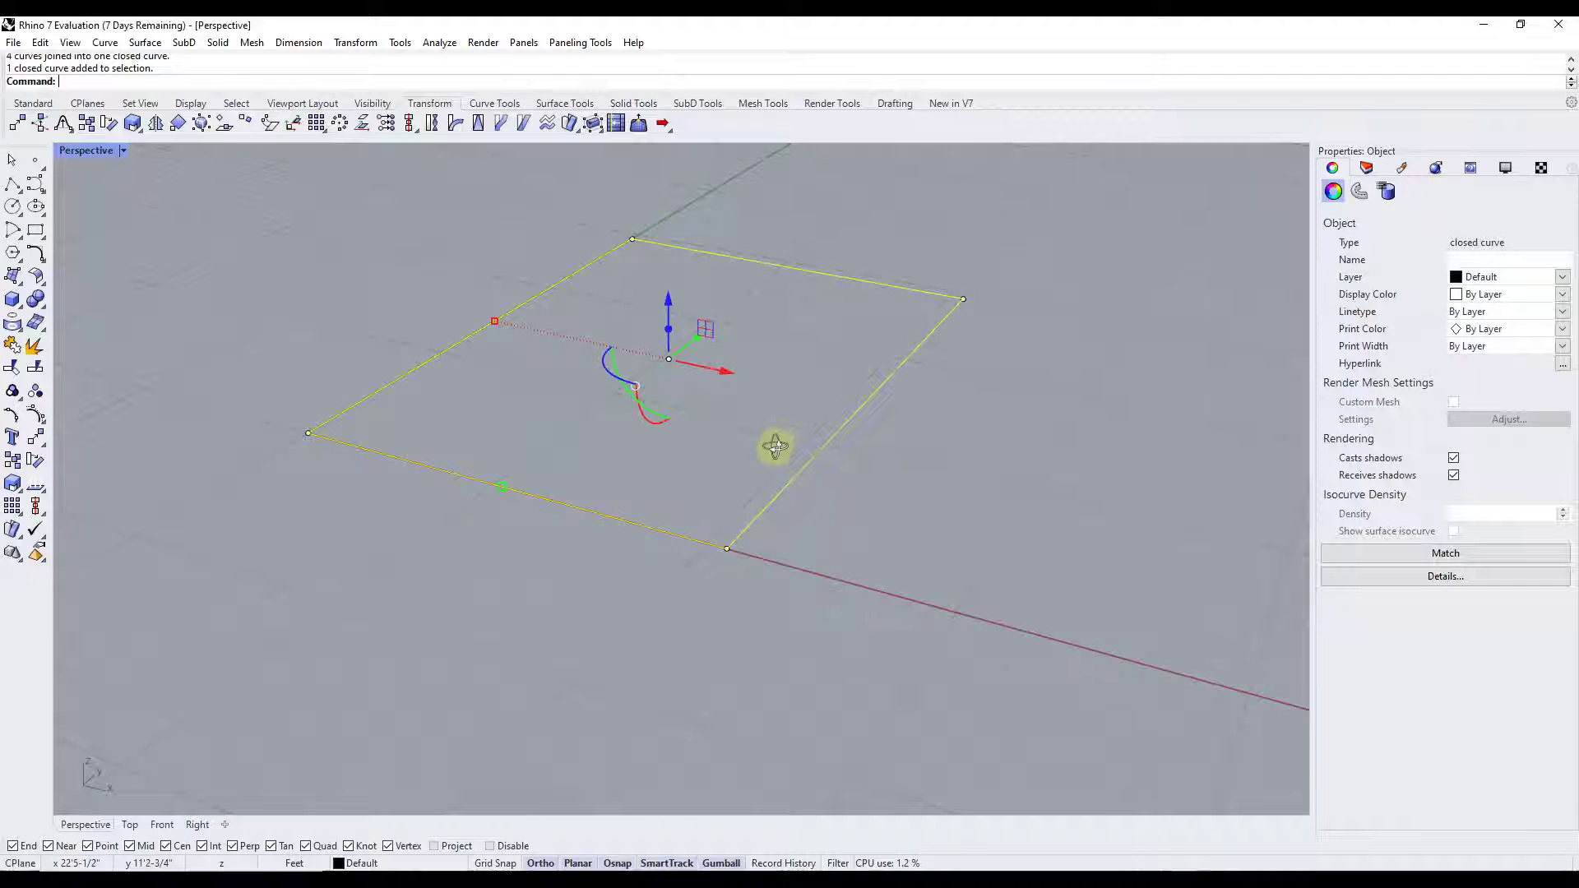
scroll(816, 461, "up", 3)
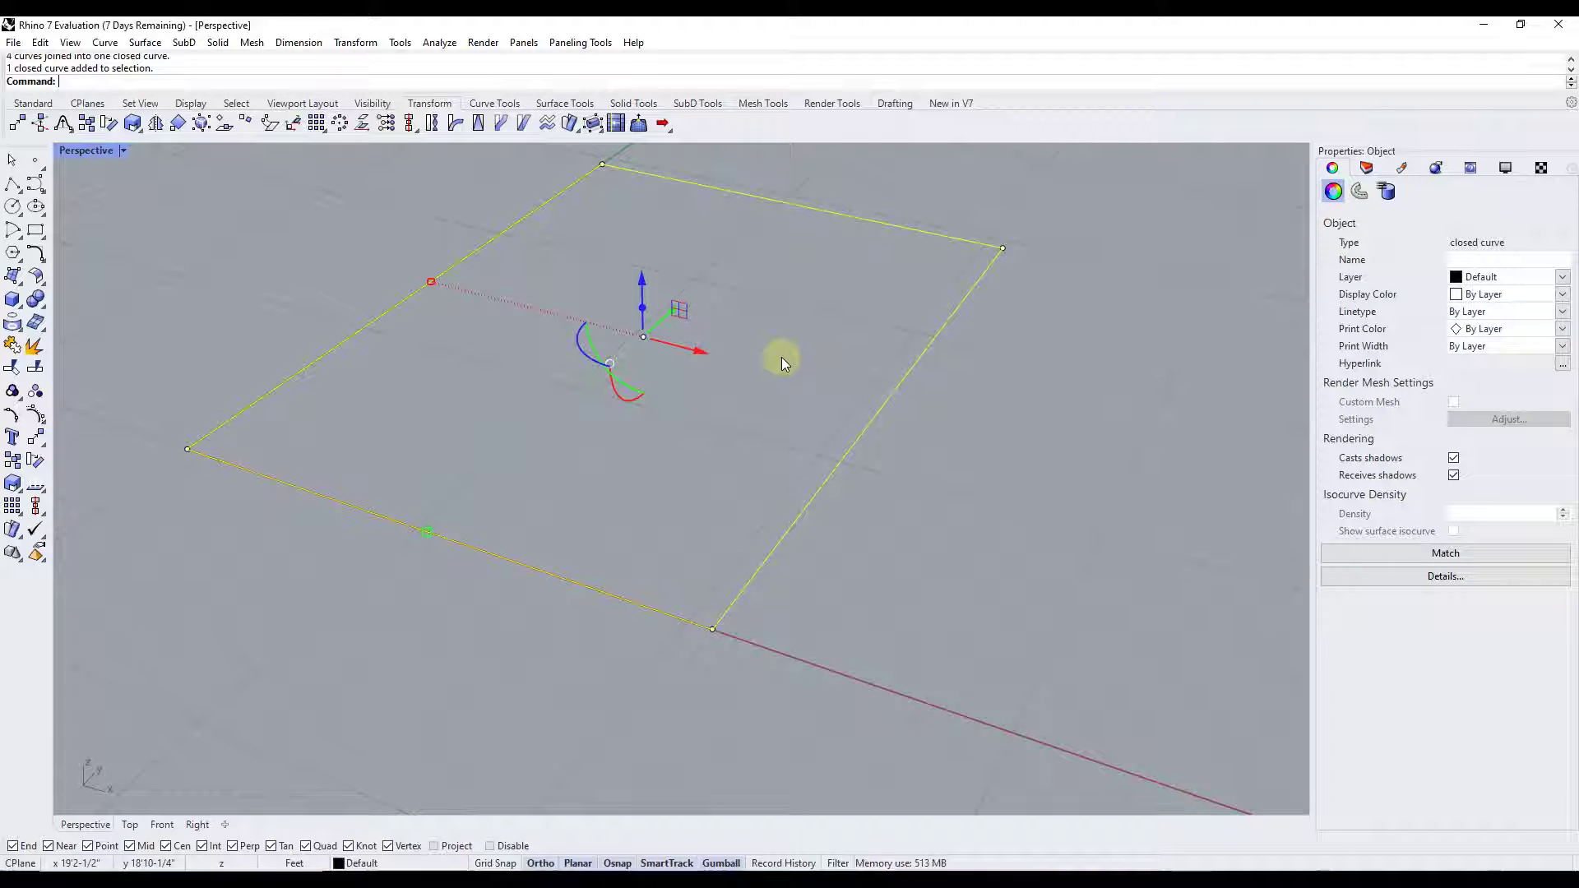
type("ffset")
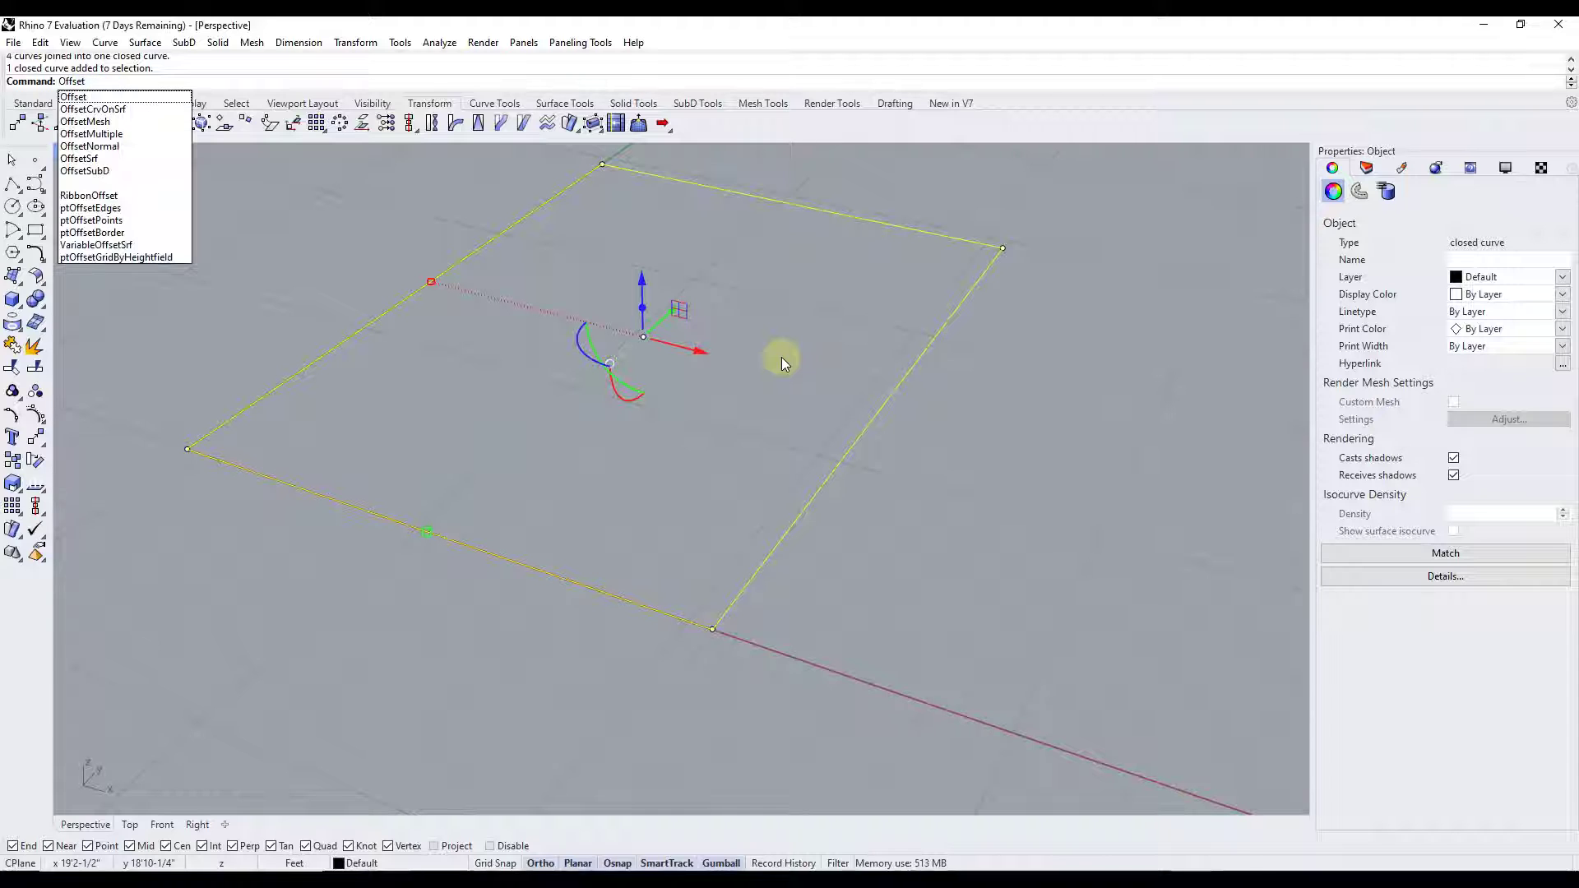
key("Return")
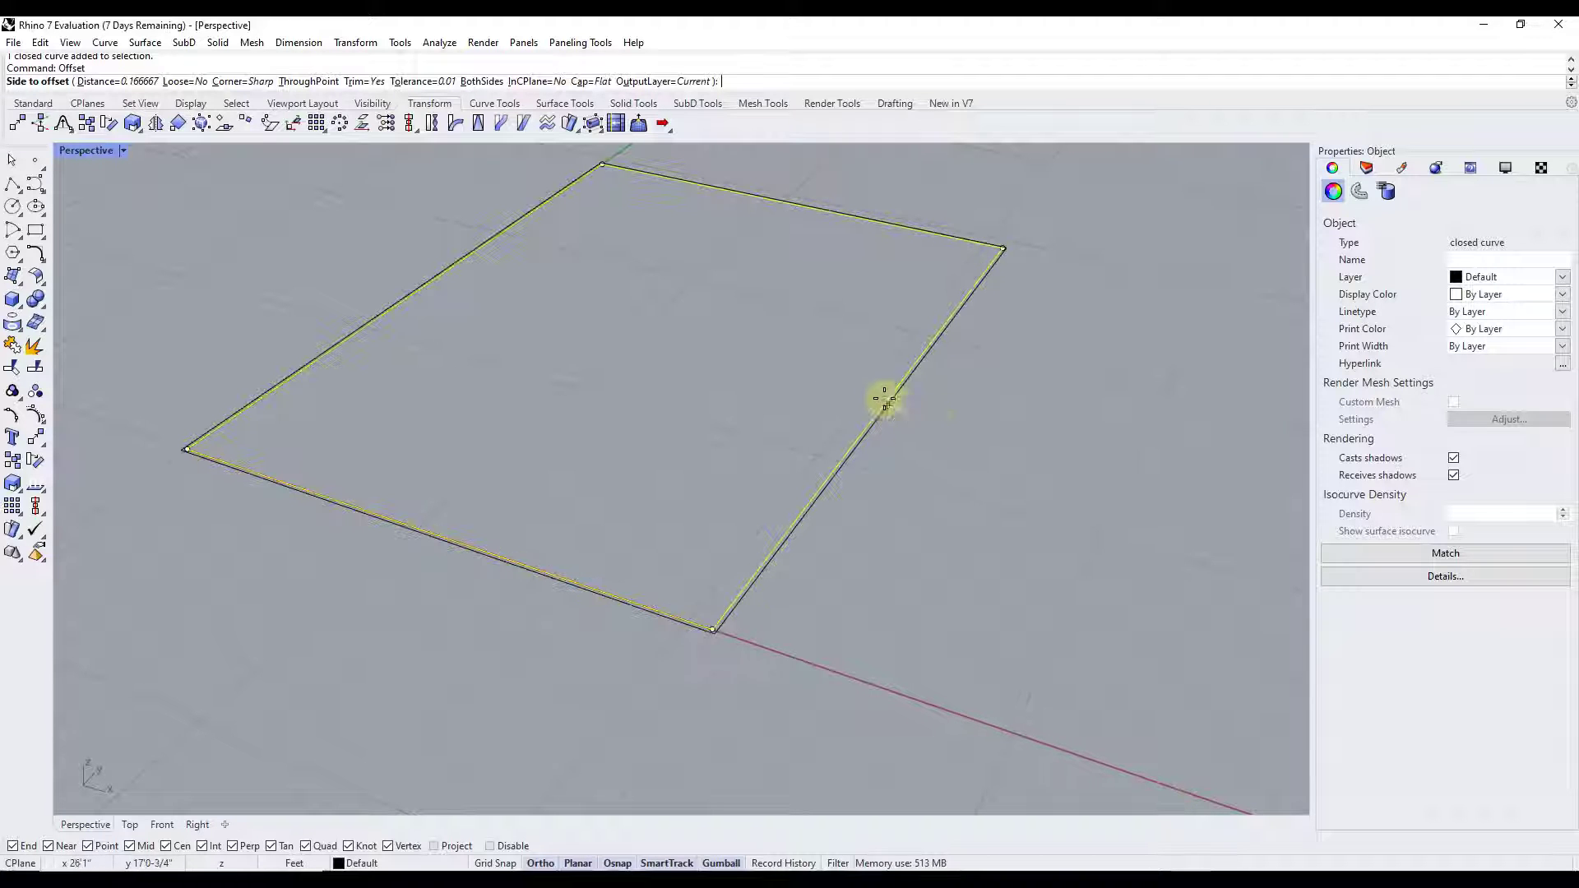
left_click(120, 82)
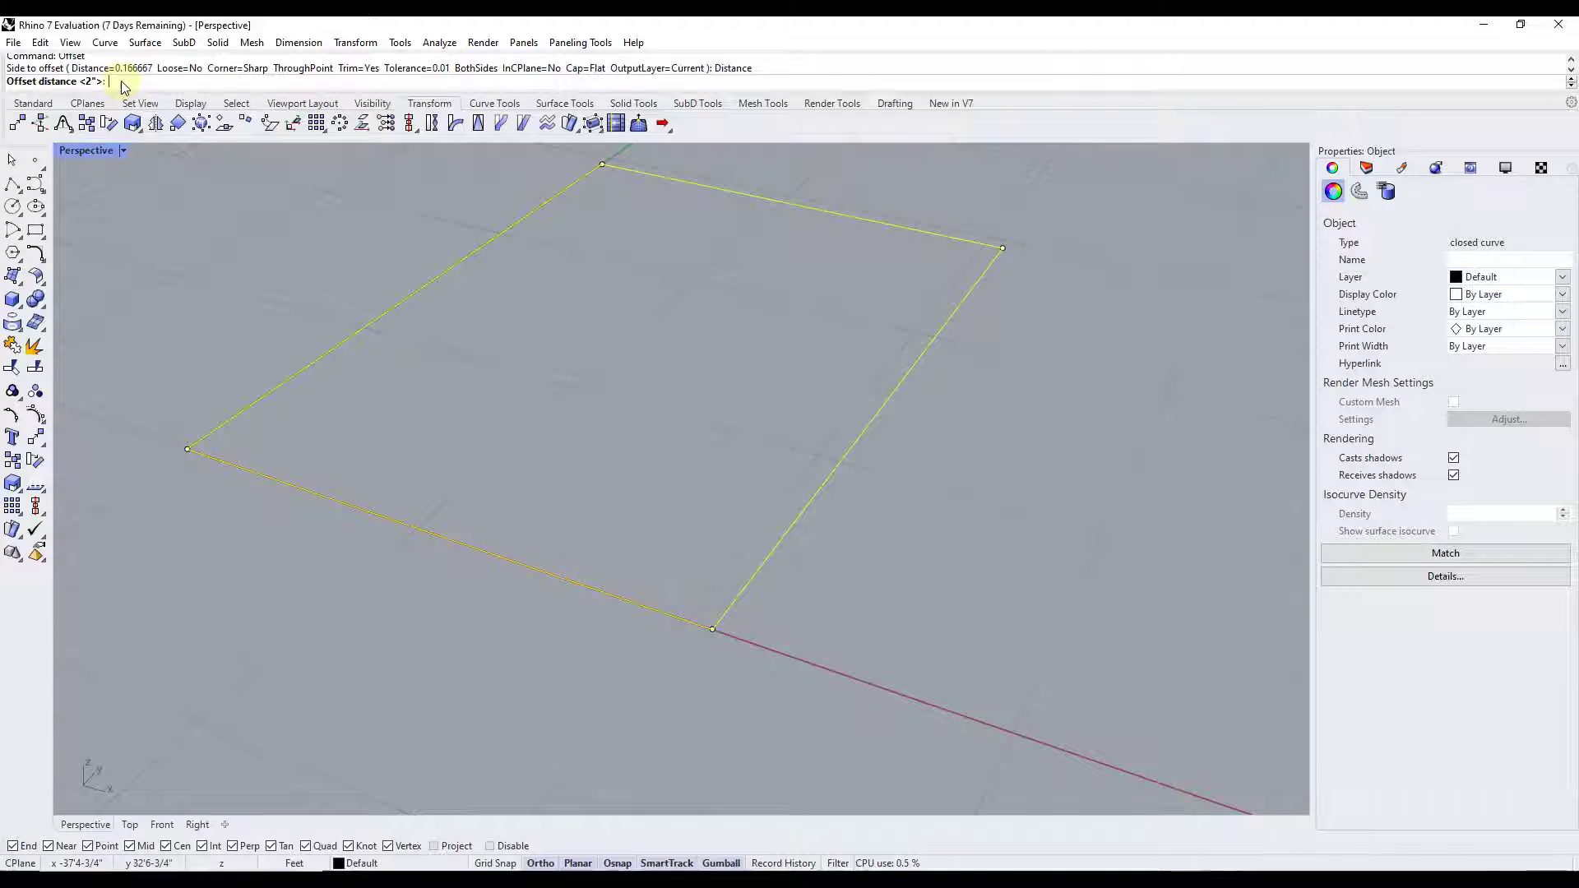
type("6'")
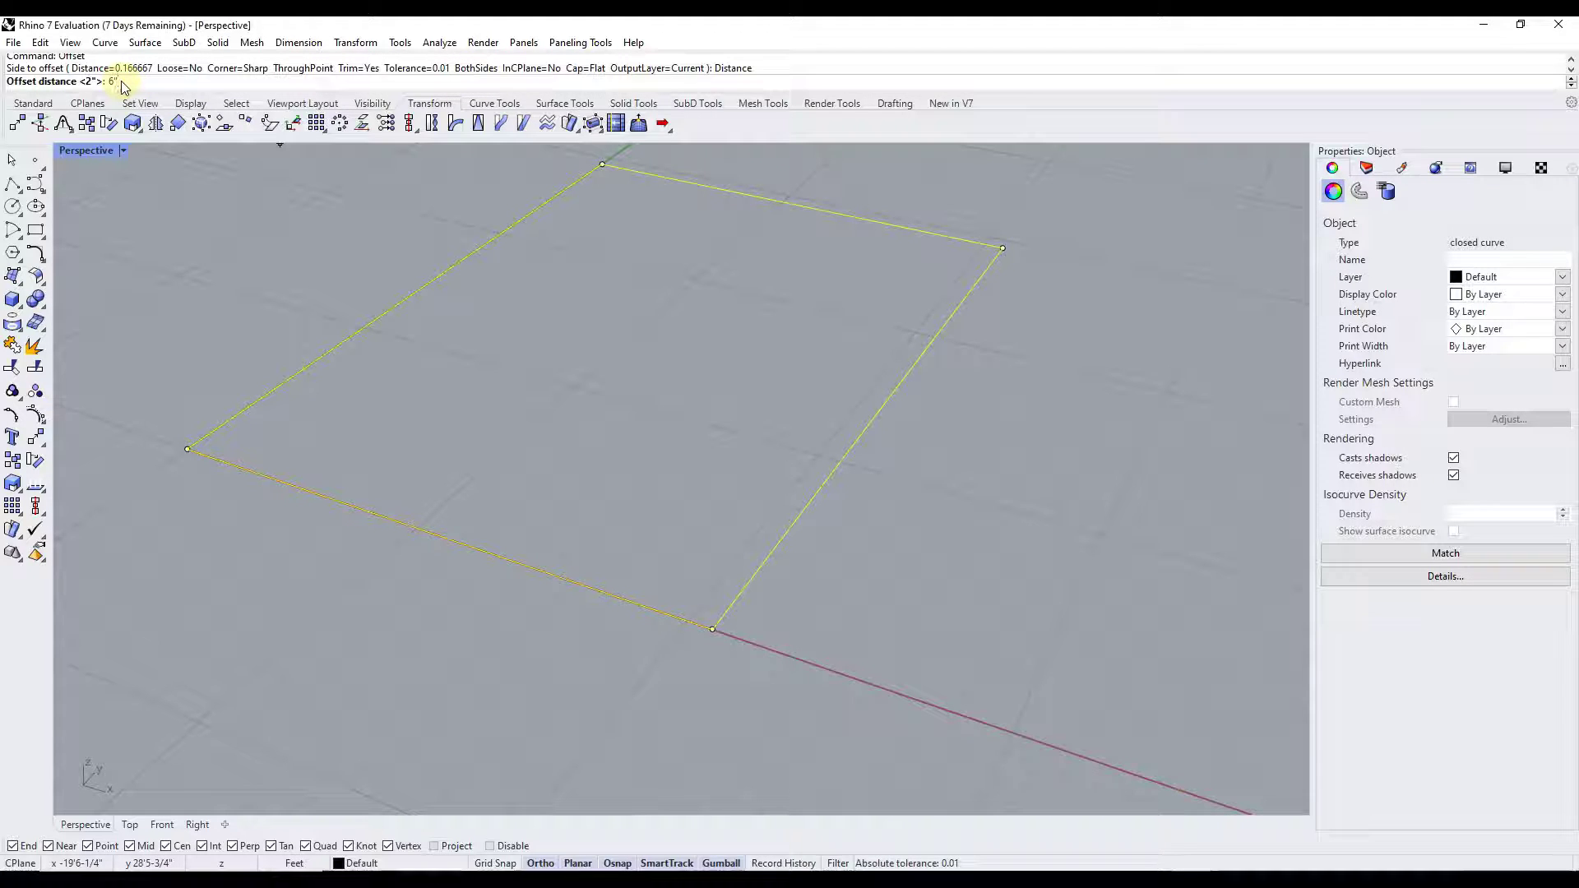
key("Return")
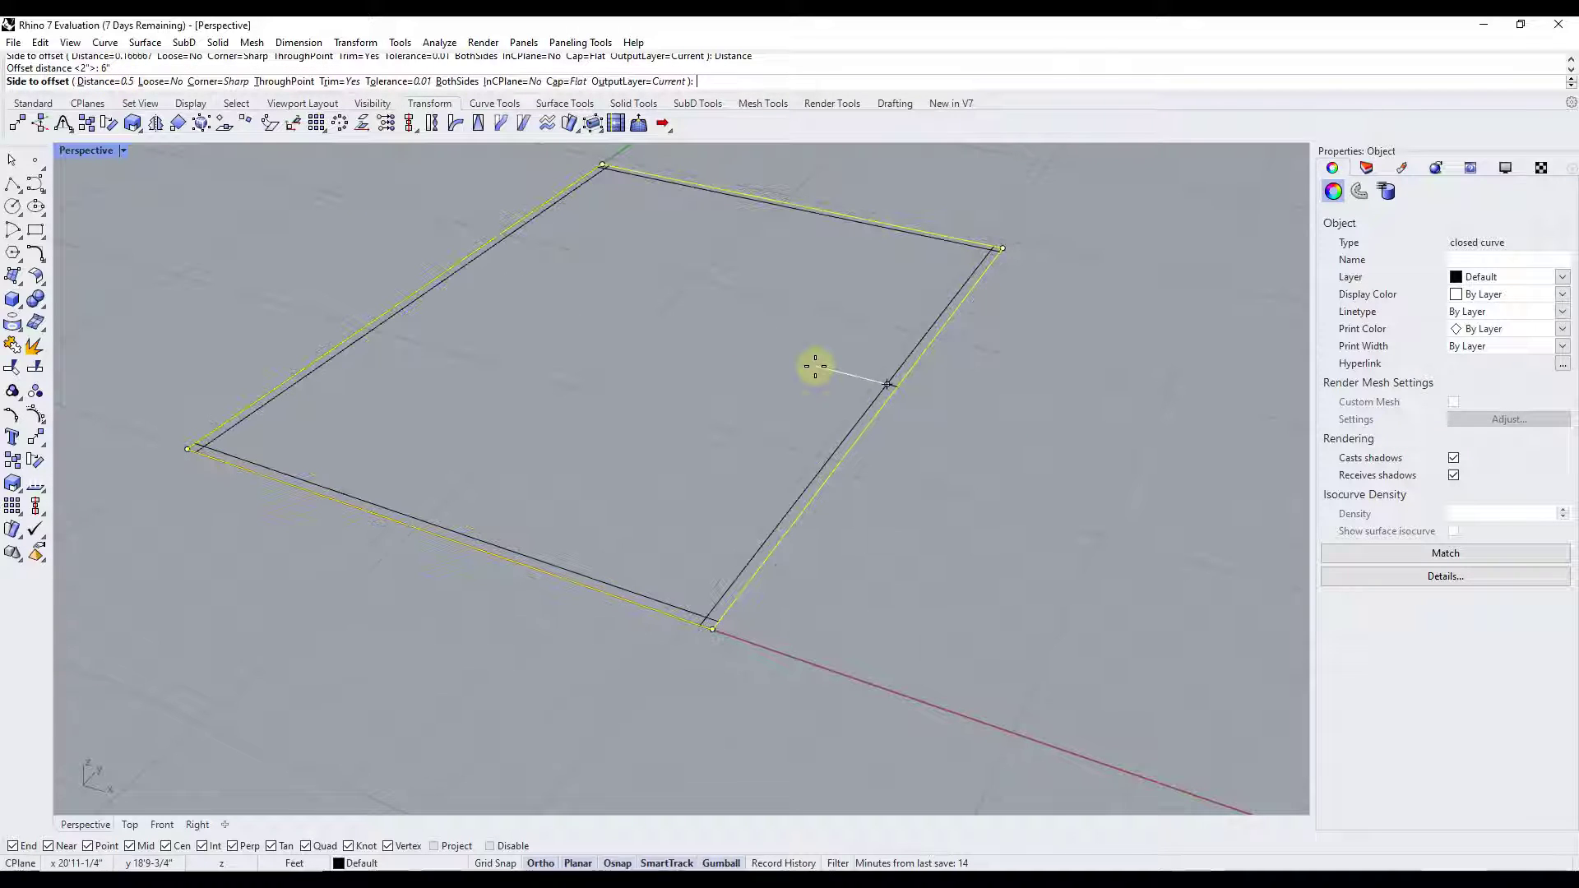
left_click(815, 367)
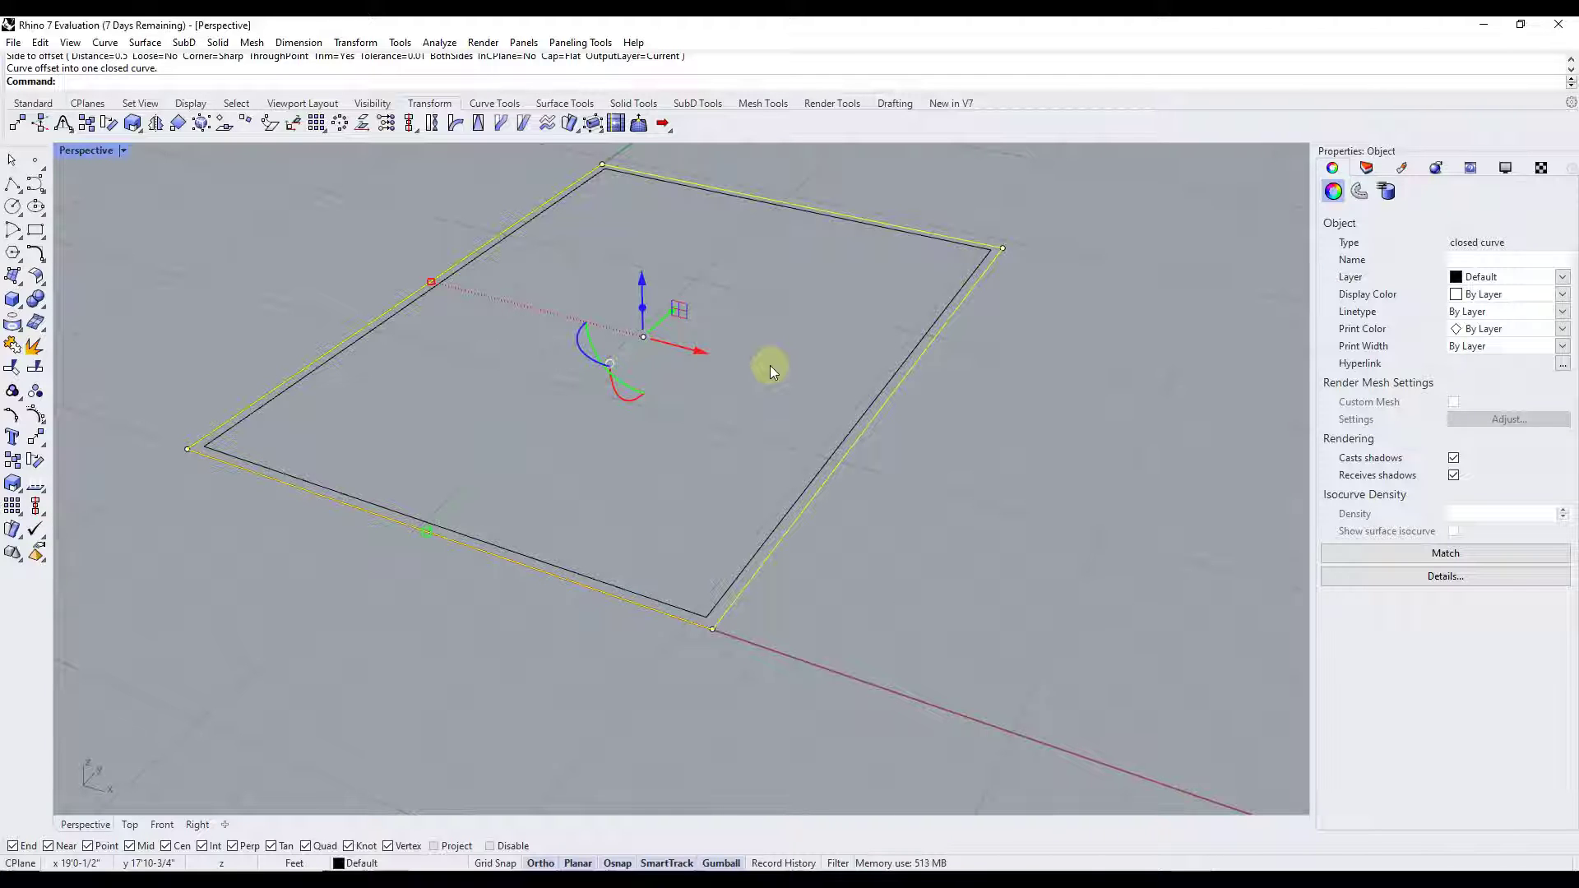
left_click(1243, 501)
right_click_drag(872, 409, 964, 417)
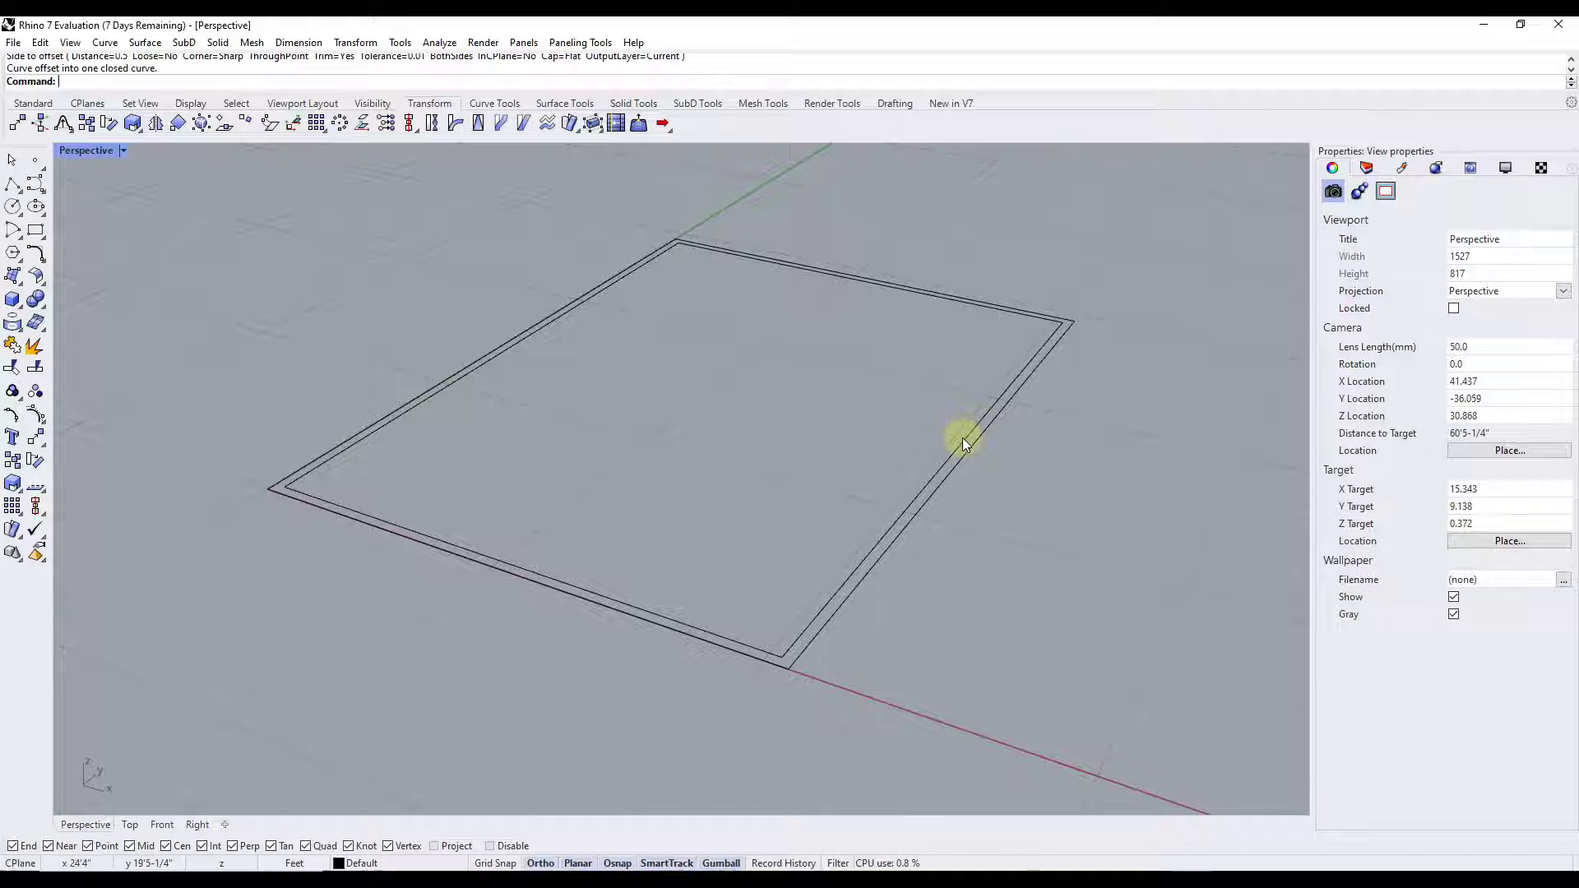
left_click(964, 442)
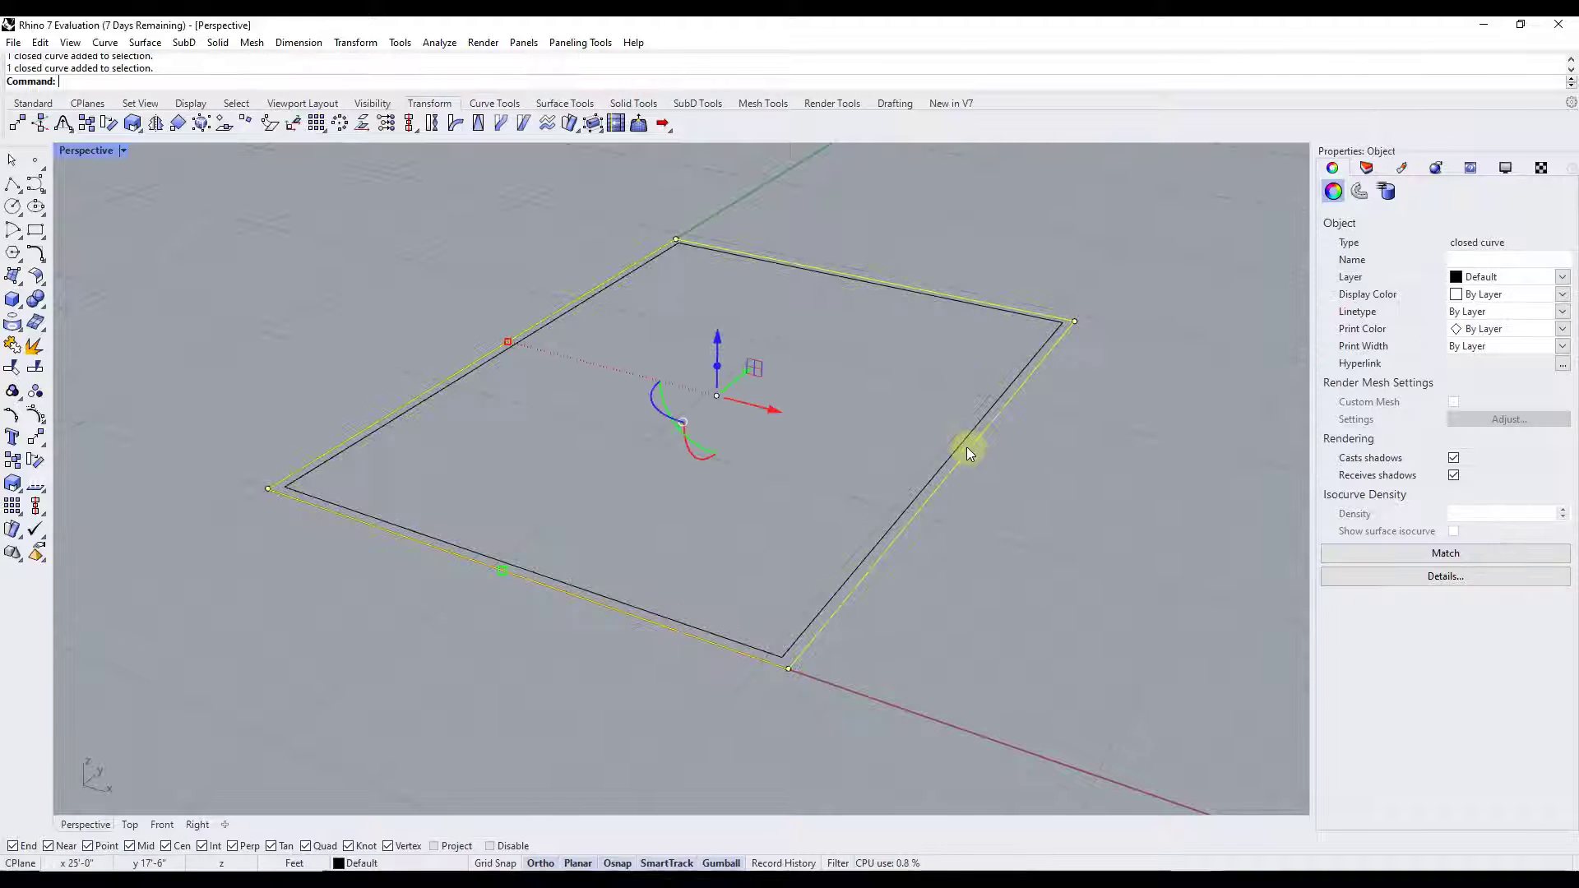
left_click(1046, 462)
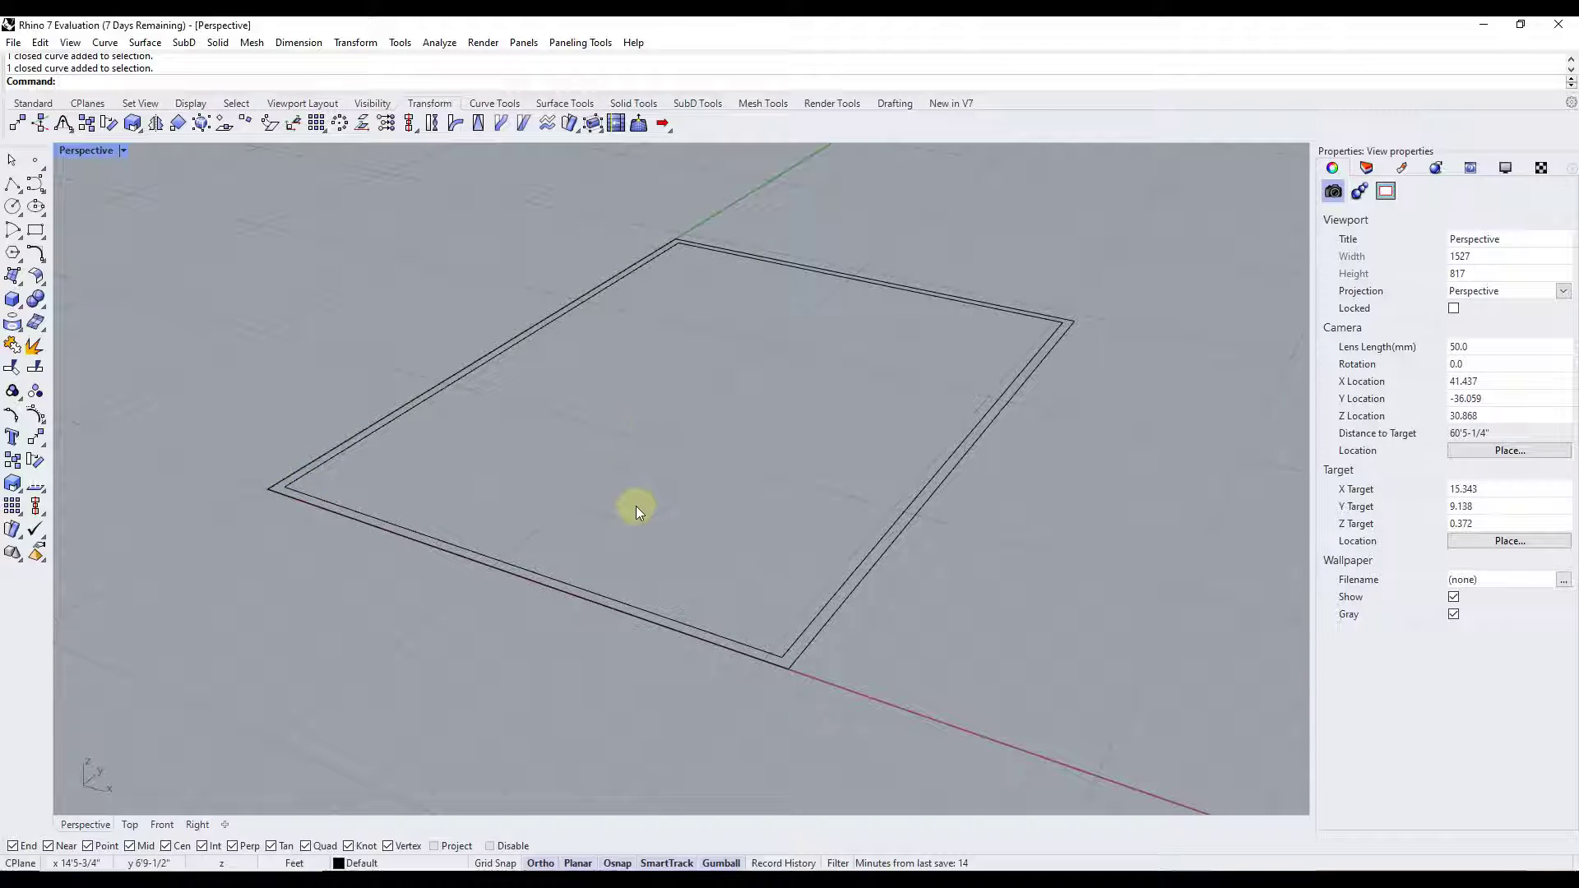
Step: Extrude both footprint curves together 10' upward with the Solid option set to Yes to form the walls
scroll(635, 506, "down", 2)
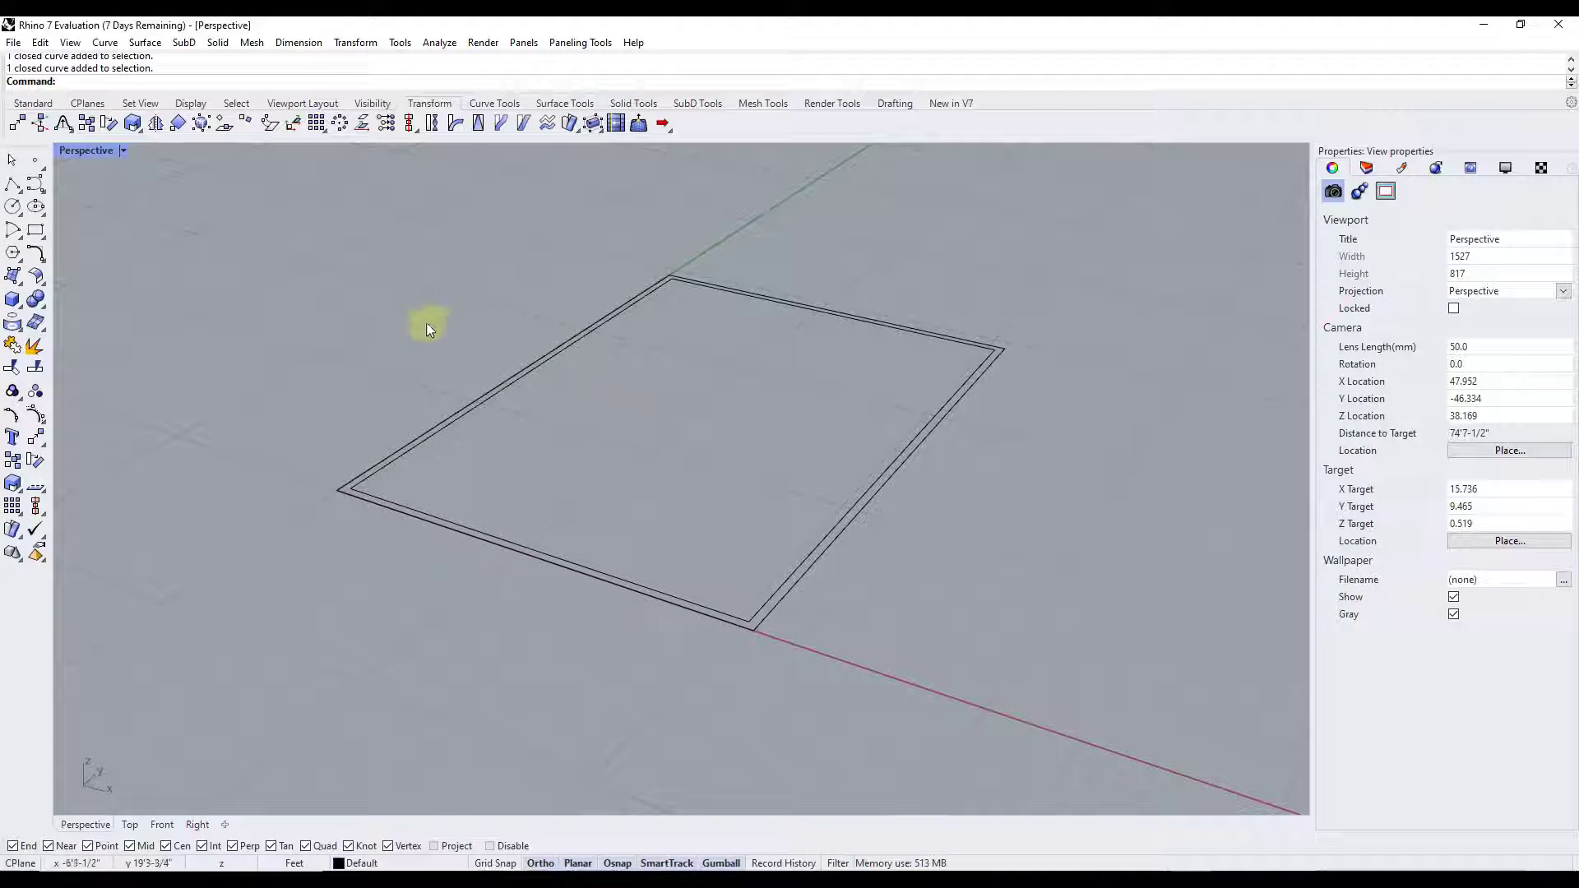
left_click_drag(275, 230, 1100, 656)
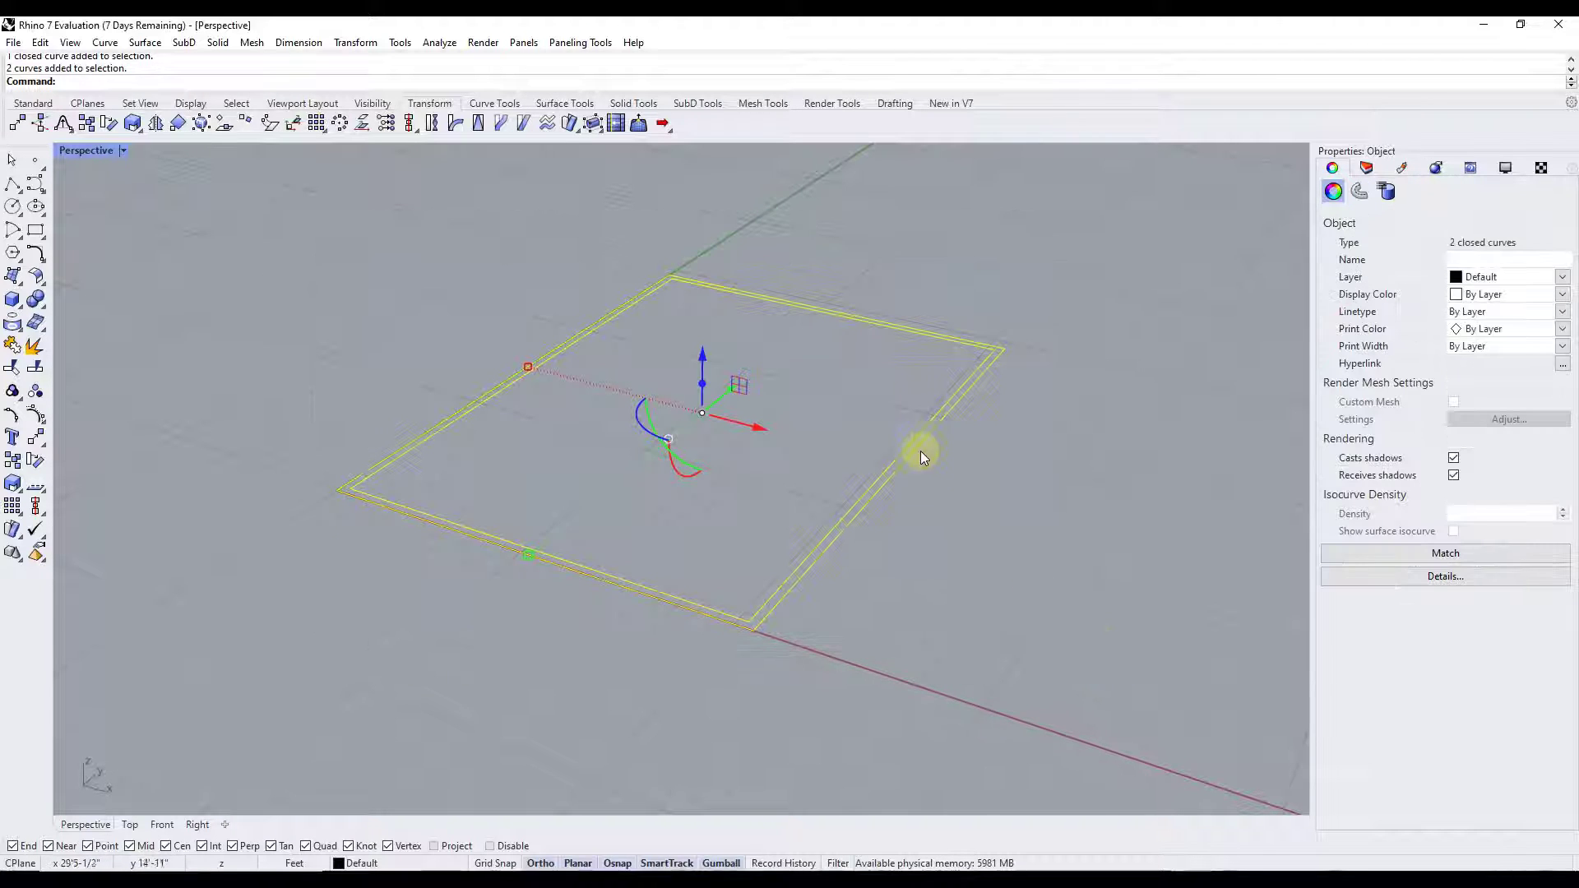
type("Ex")
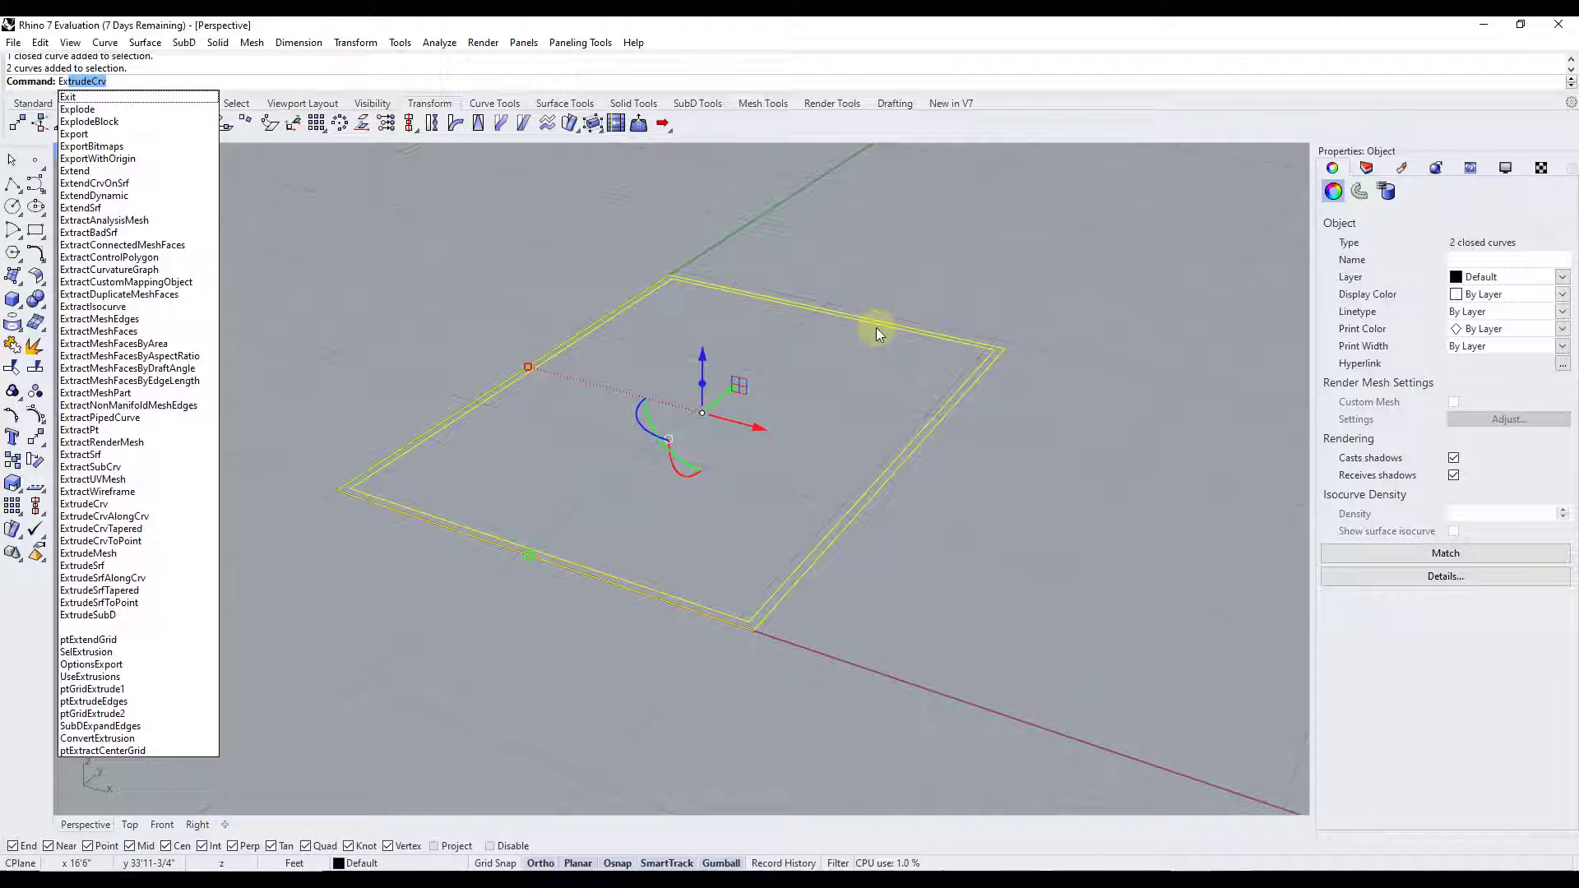
type("trudeCrv")
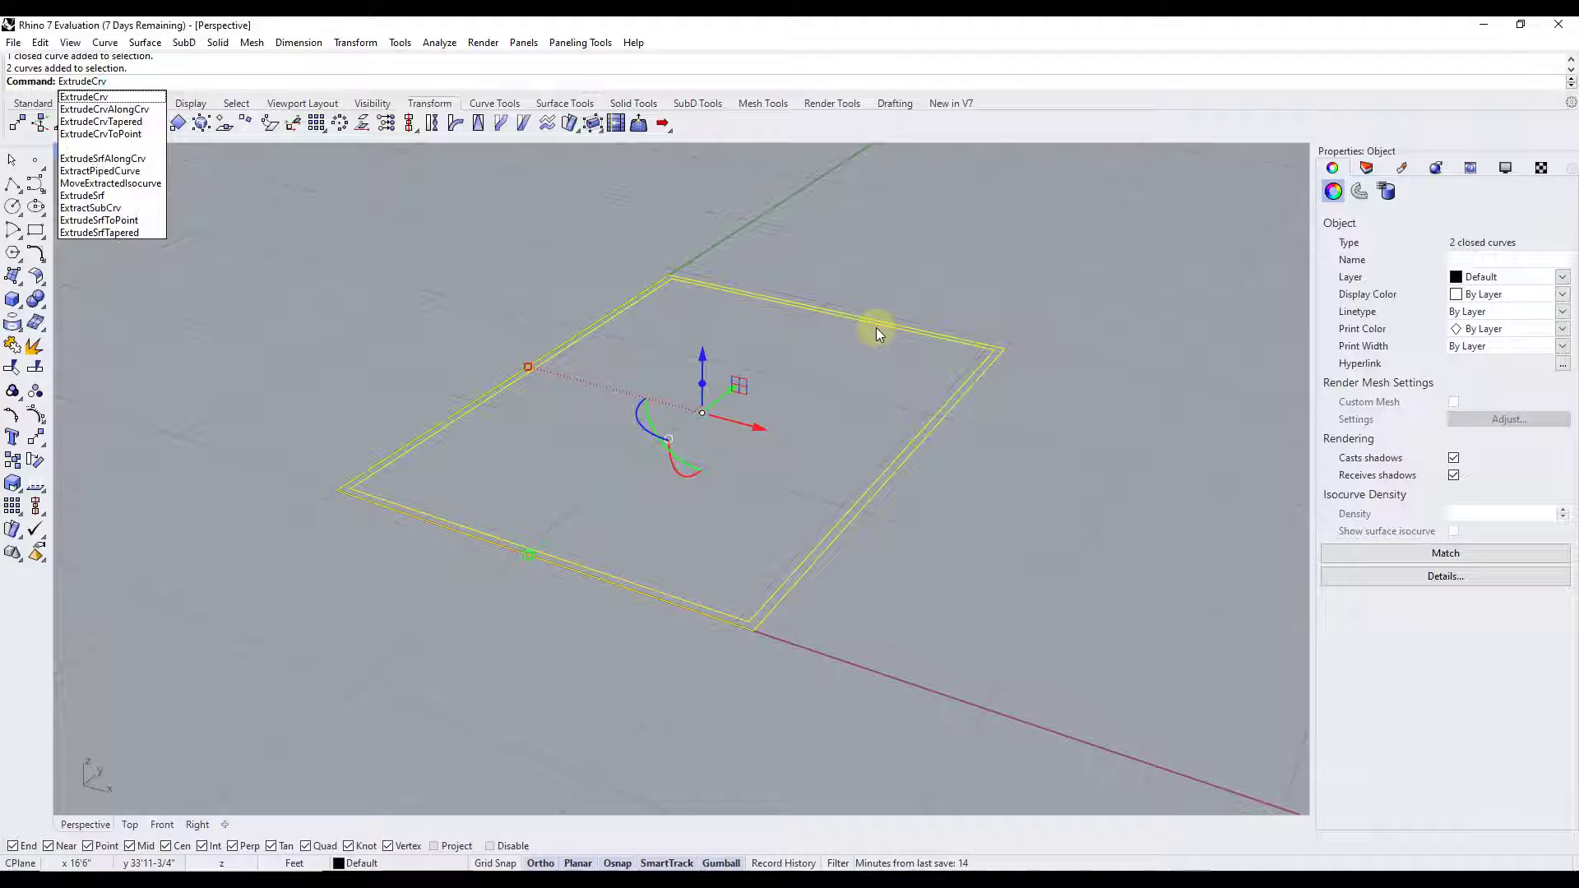
key("Return")
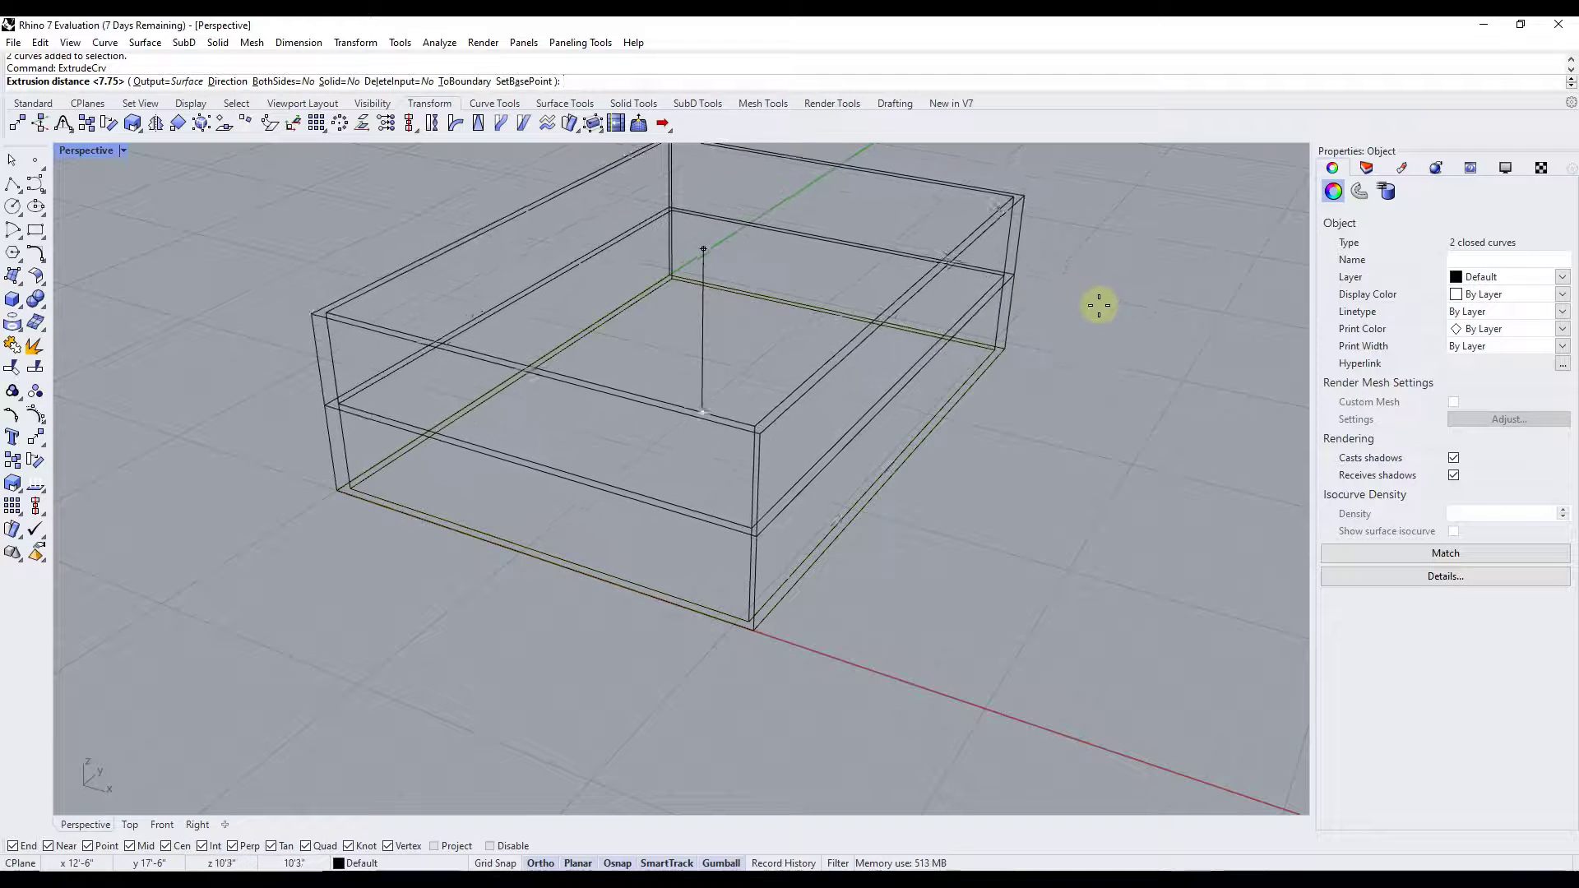
scroll(1072, 295, "down", 5)
scroll(1069, 299, "up", 8)
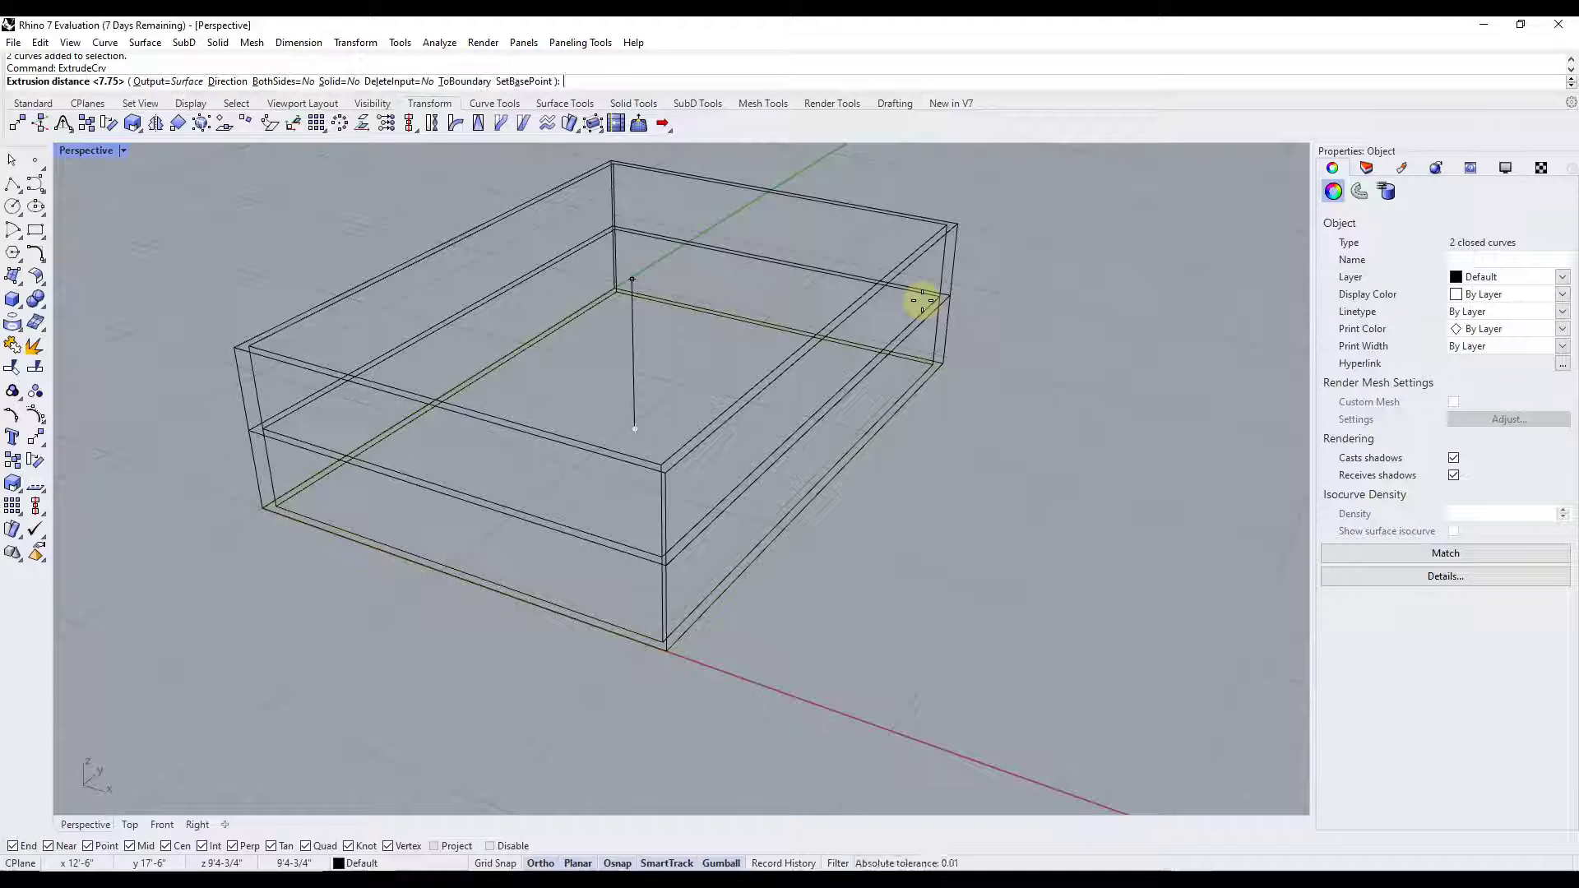
type("10")
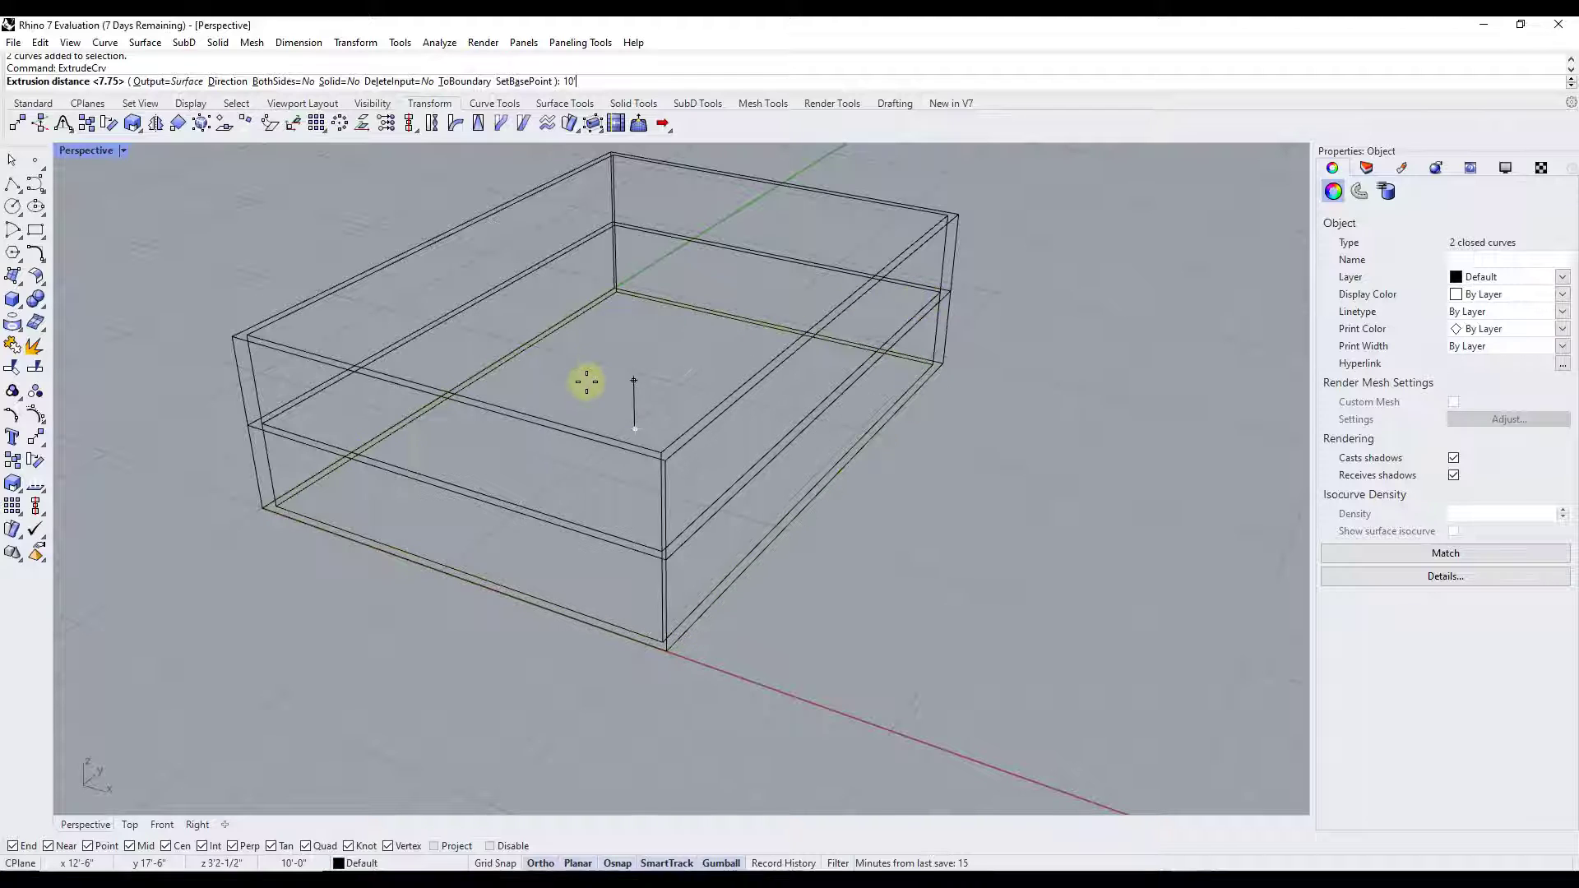
scroll(701, 409, "down", 2)
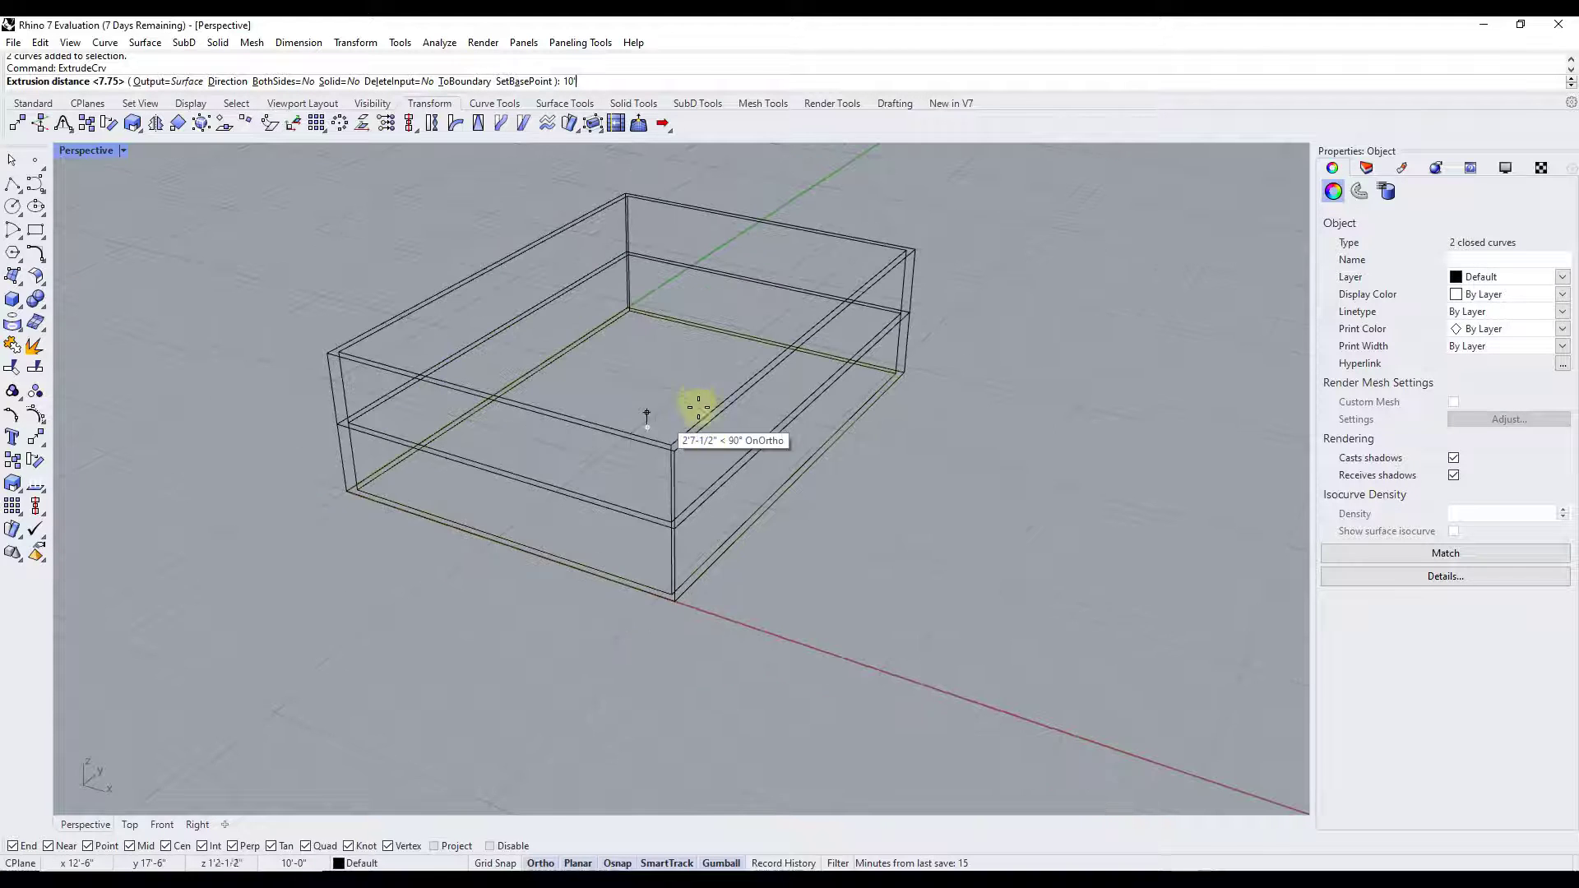
left_click(330, 83)
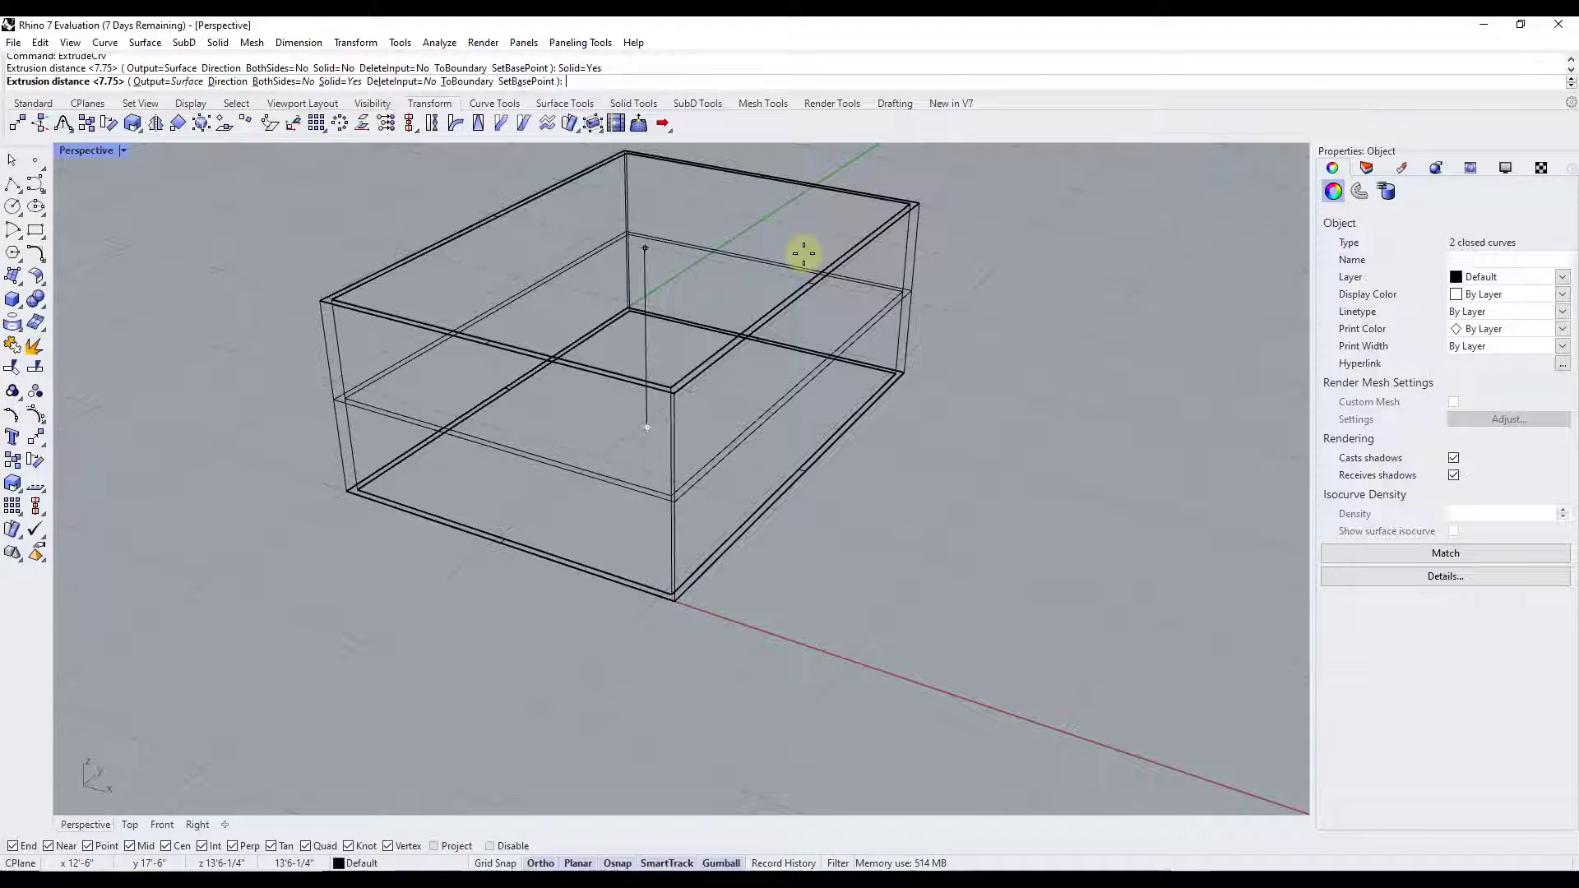
type("10'")
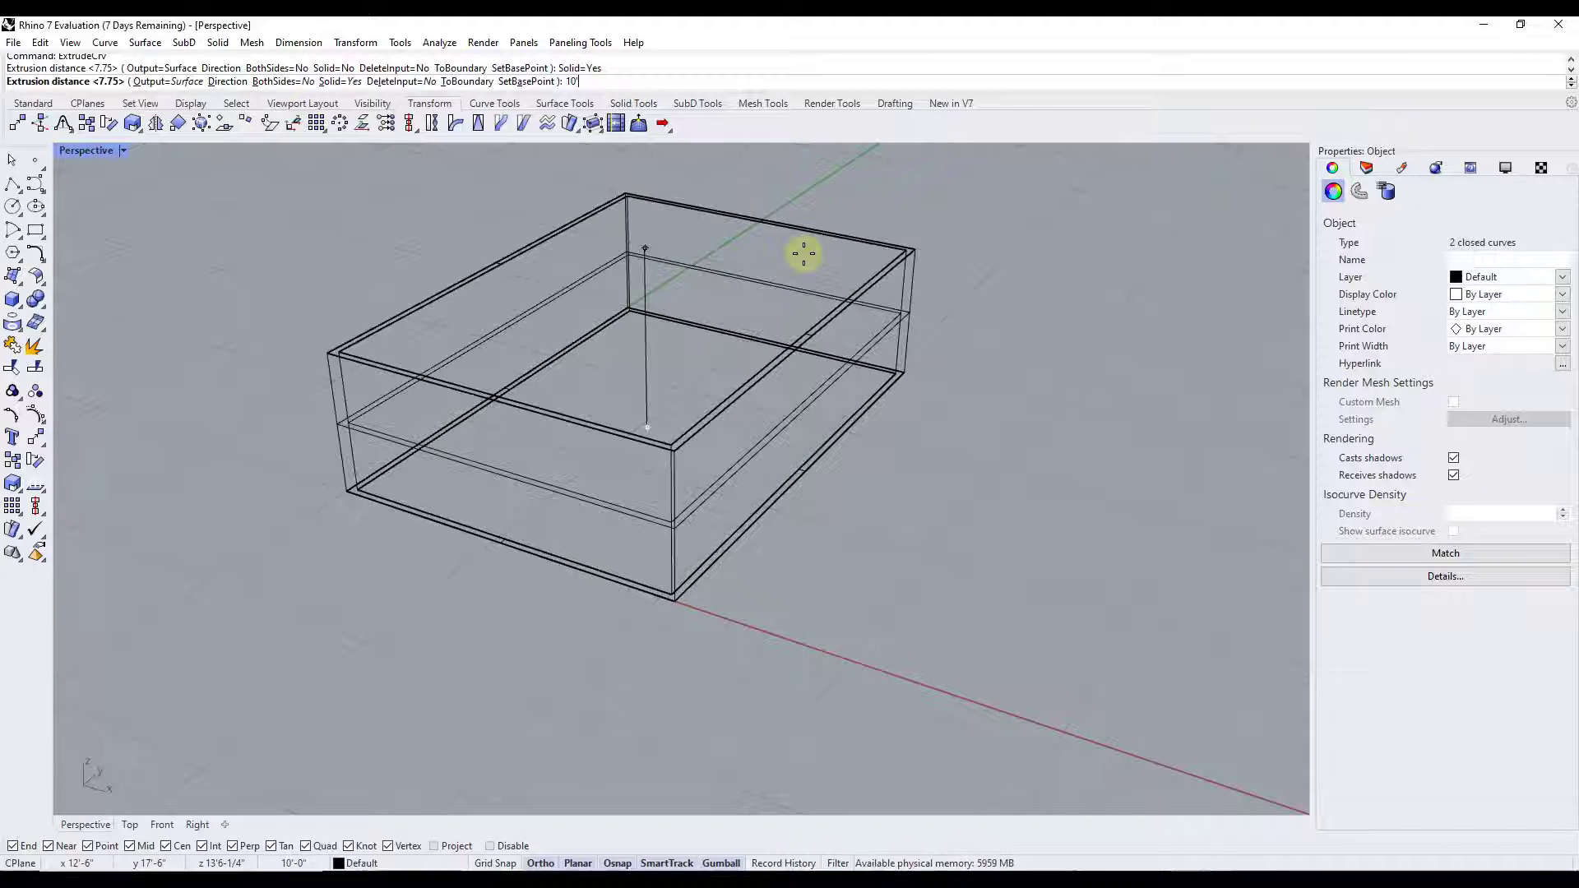
key("Return")
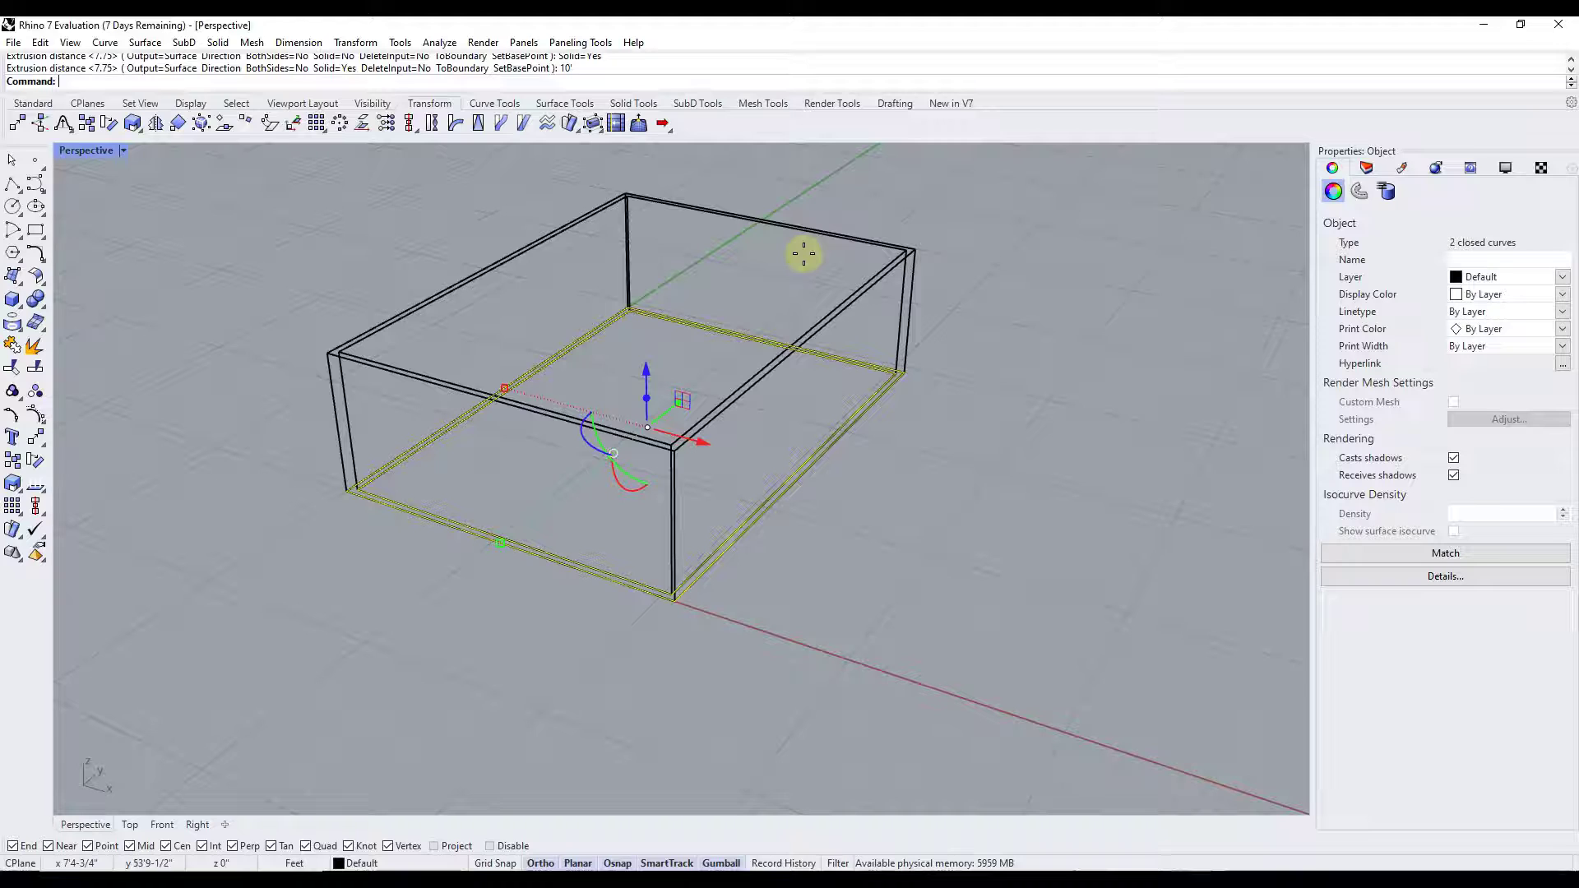
Step: Set the Perspective viewport to Shaded display and check the extruded walls by selecting them briefly
left_click(124, 150)
left_click(110, 227)
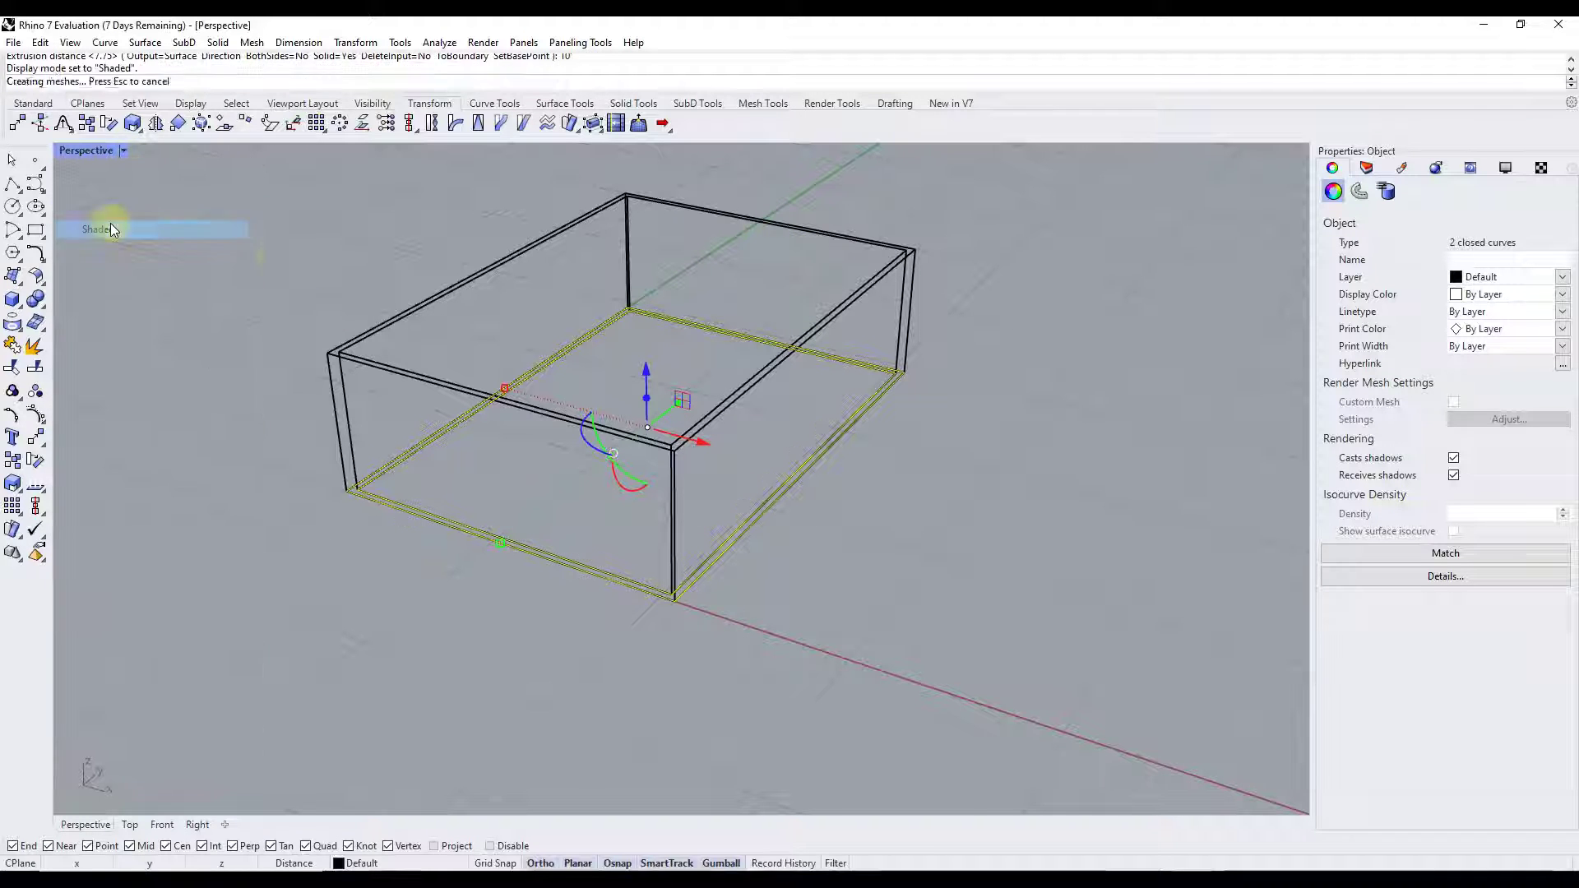
left_click(691, 440)
scroll(664, 464, "up", 5)
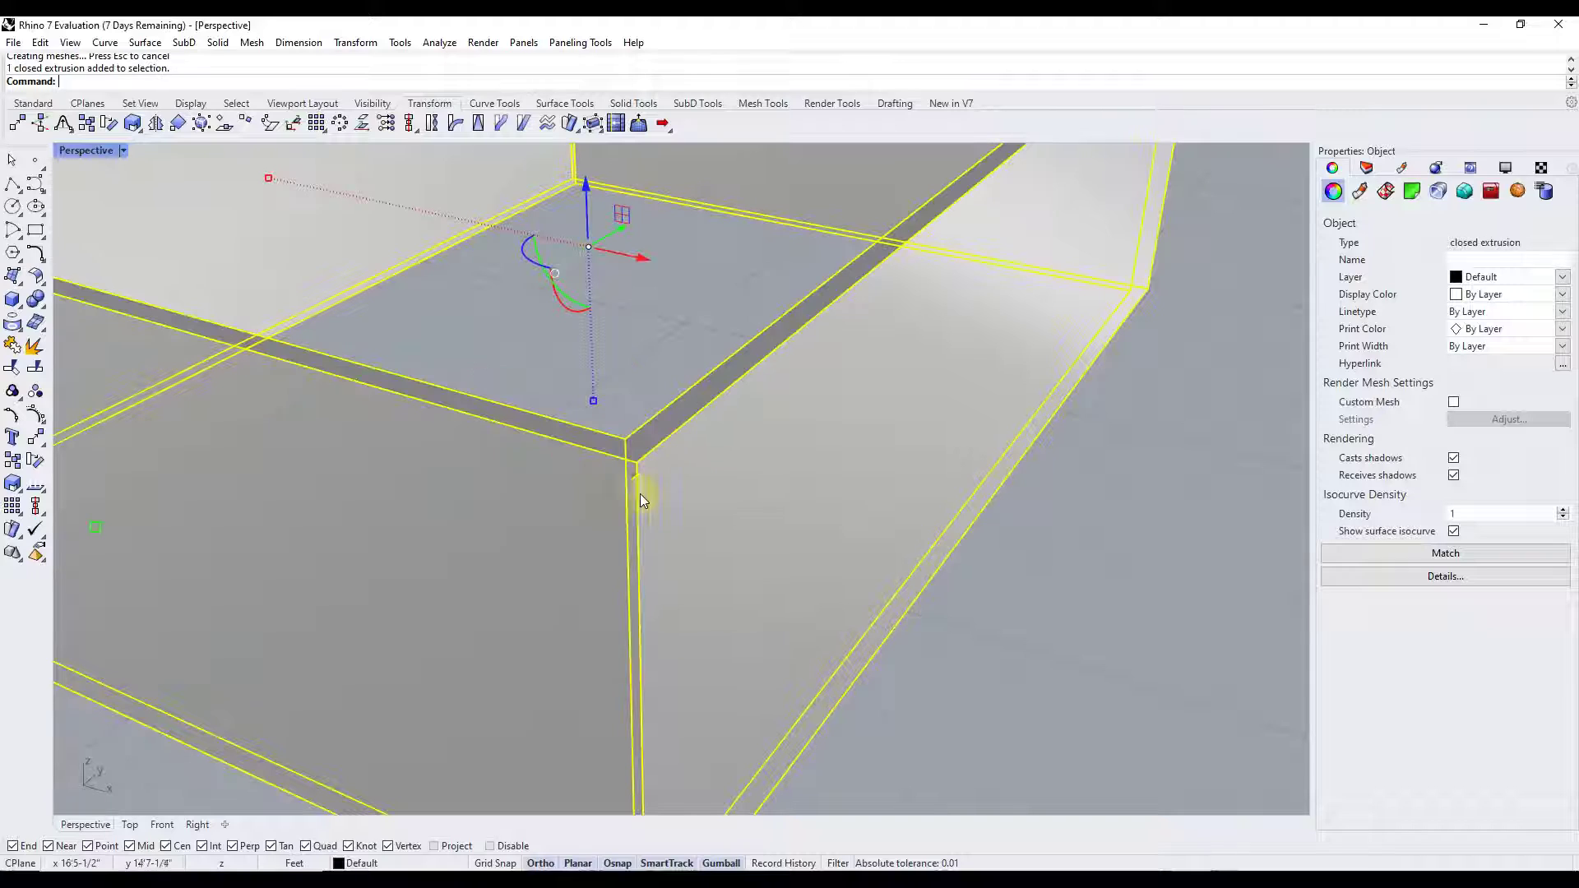
key("Escape")
Step: Examine the shaded walls from several angles, including their thickness and the open interior
right_click_drag(540, 574, 705, 515)
scroll(683, 530, "down", 3)
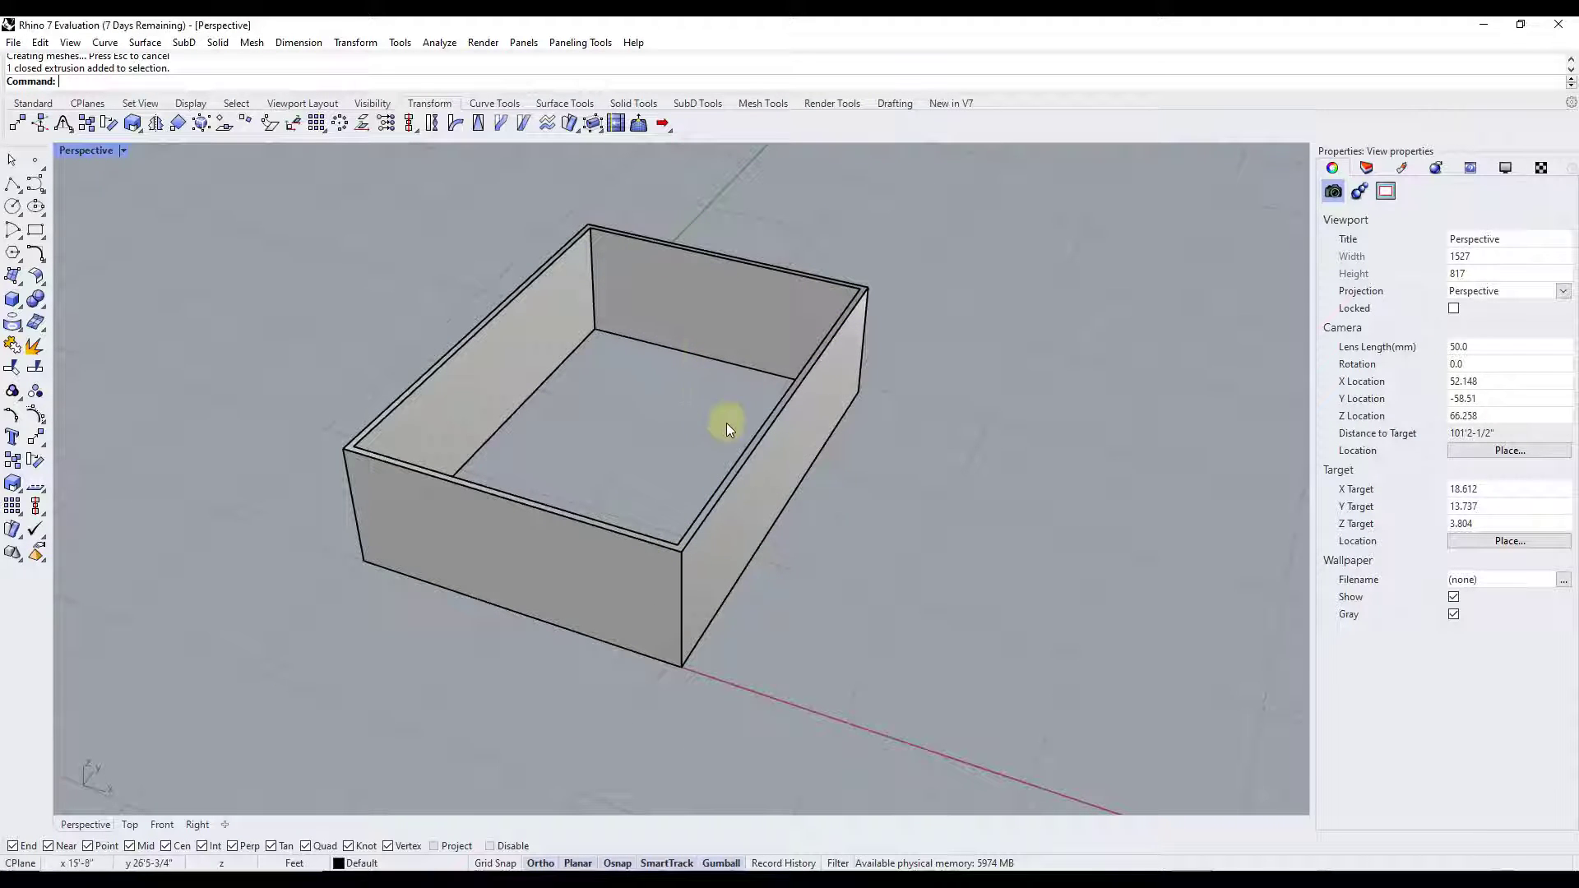
right_click_drag(711, 464, 677, 418)
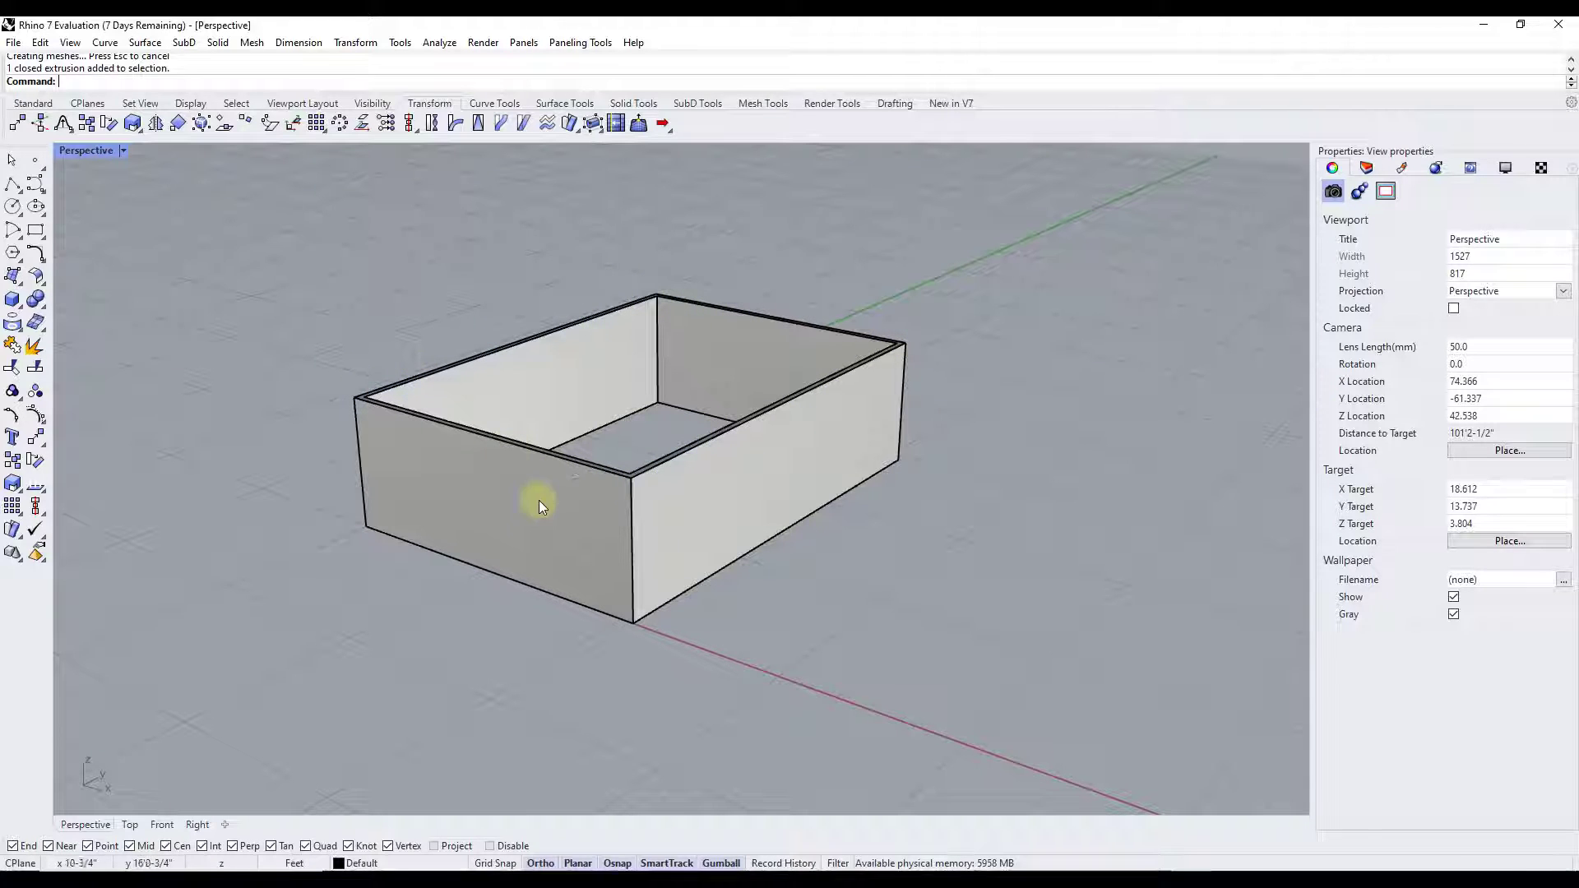
mouse_move(687, 566)
right_mouse_down()
mouse_move(702, 378)
mouse_move(669, 624)
mouse_move(669, 554)
right_mouse_up()
scroll(619, 517, "up", 4)
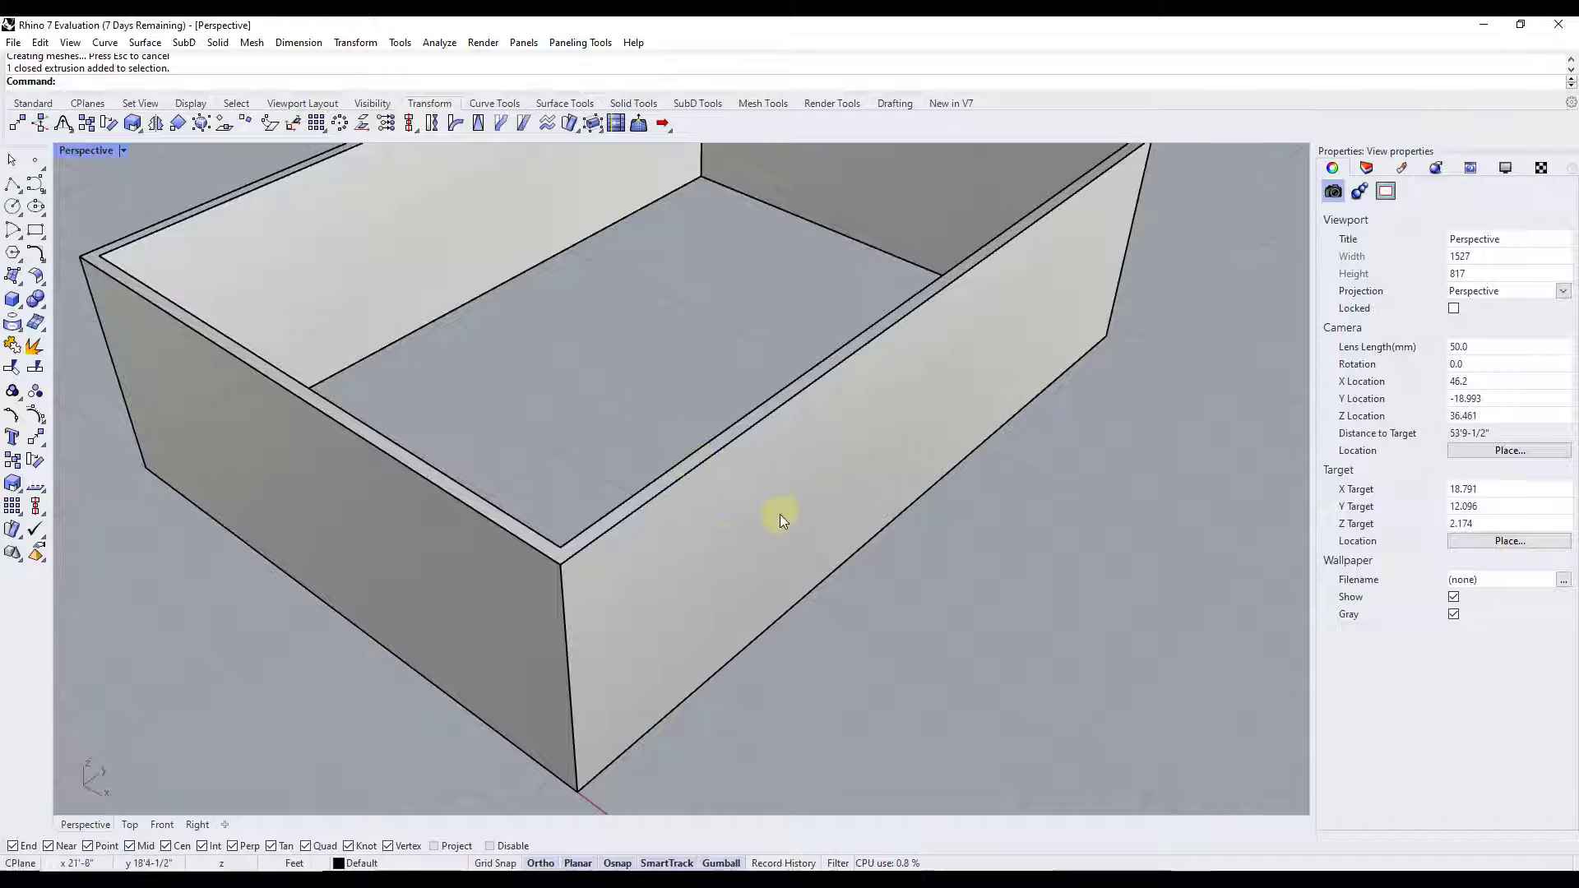
scroll(710, 555, "down", 5)
right_click_drag(702, 553, 715, 516)
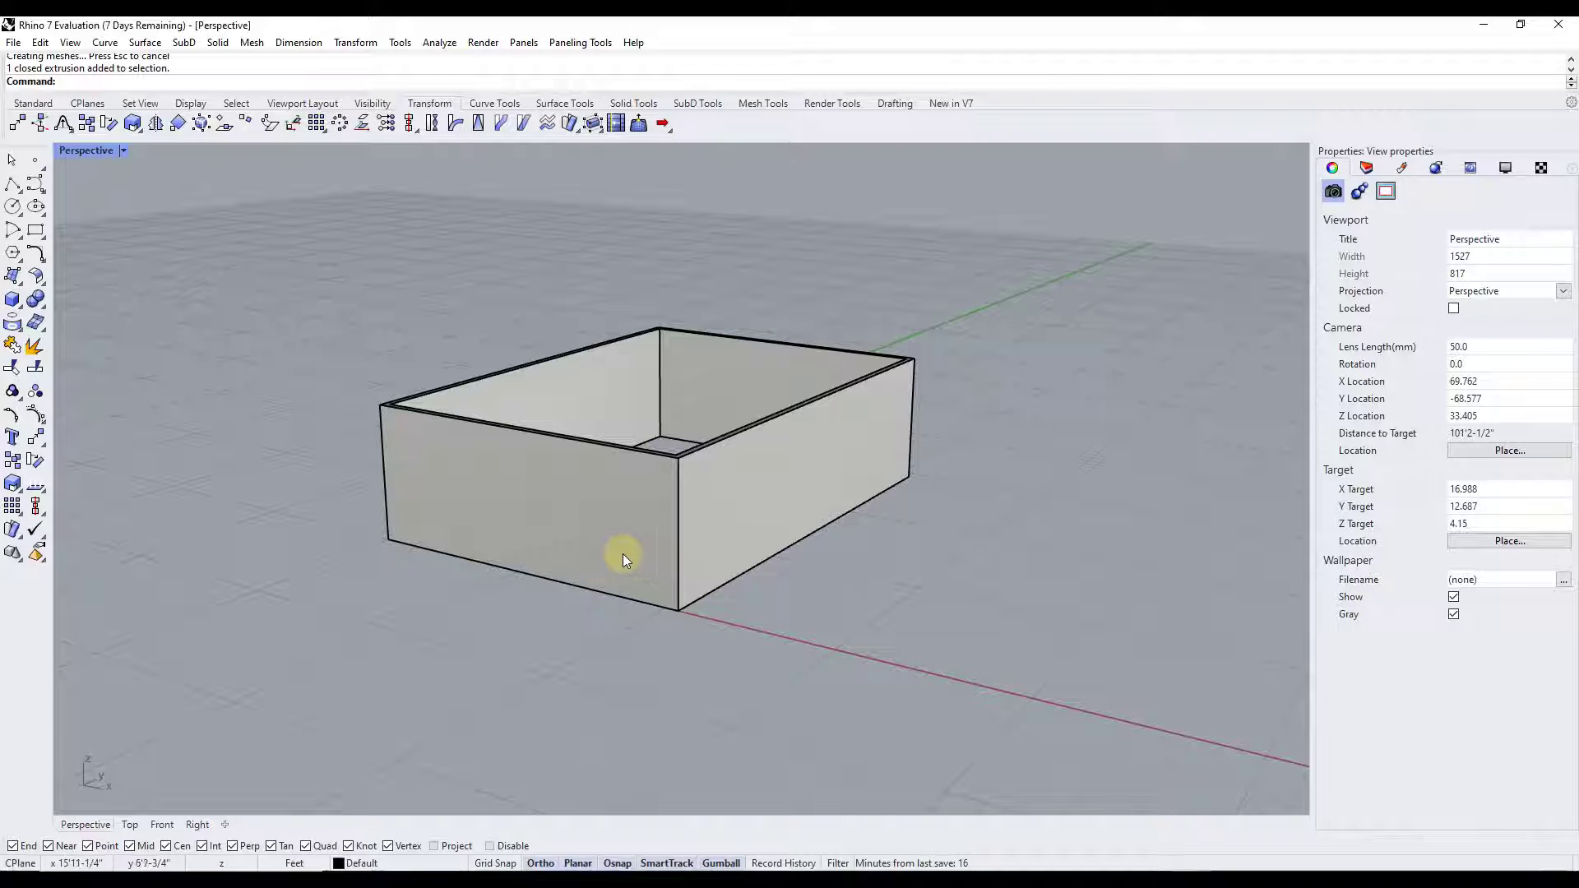
Step: Draw a rectangle on the underside of the walls between two diagonally opposite outer corners
right_click_drag(624, 554, 628, 490)
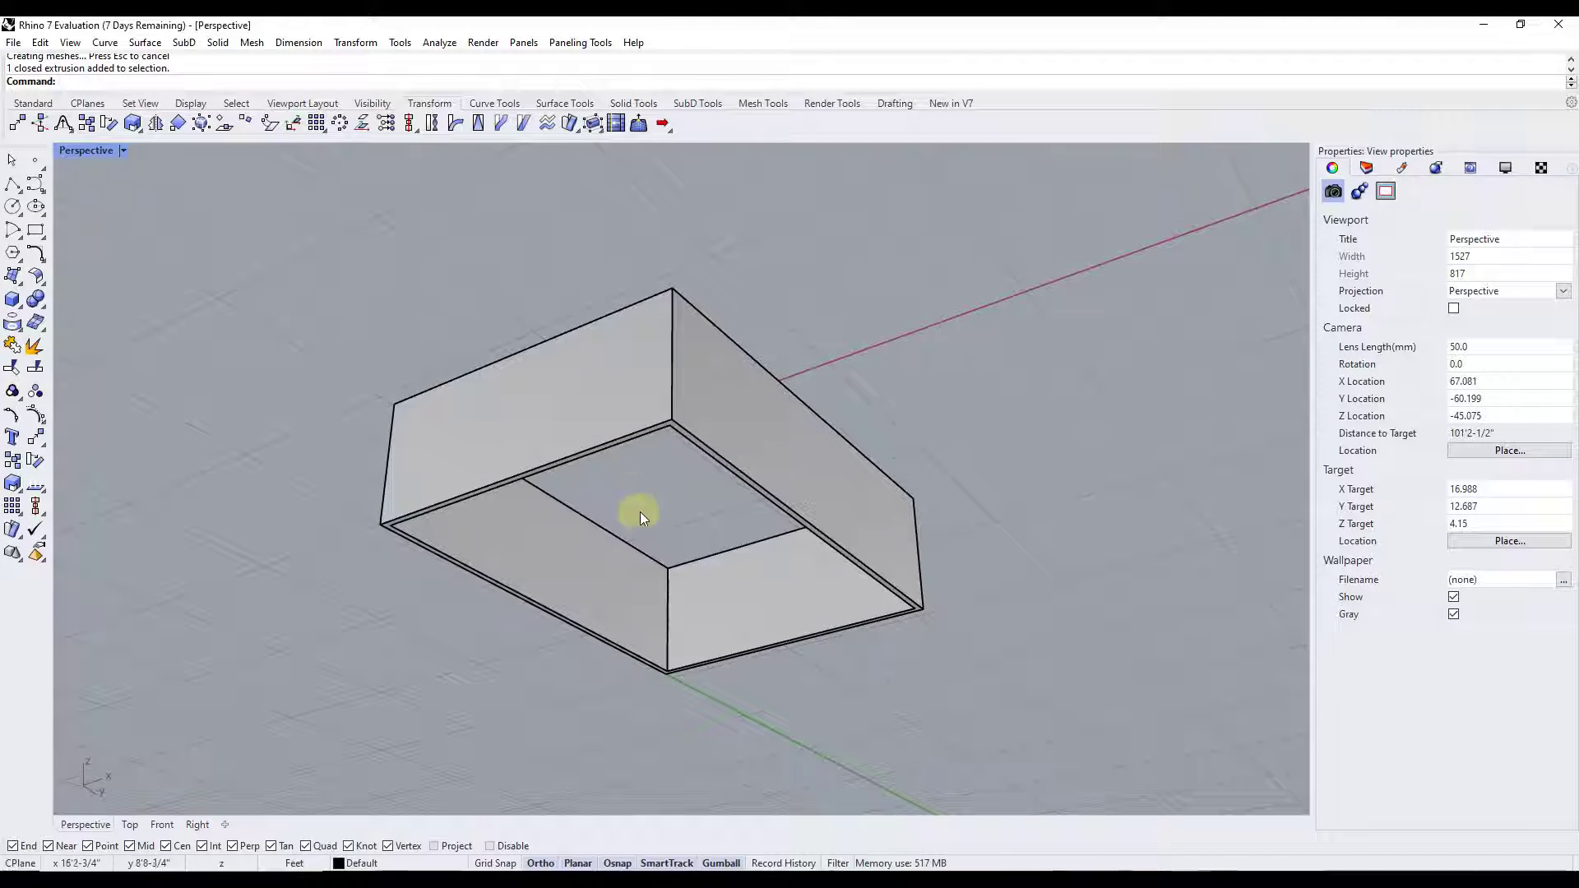
type("Rectangle")
key("Return")
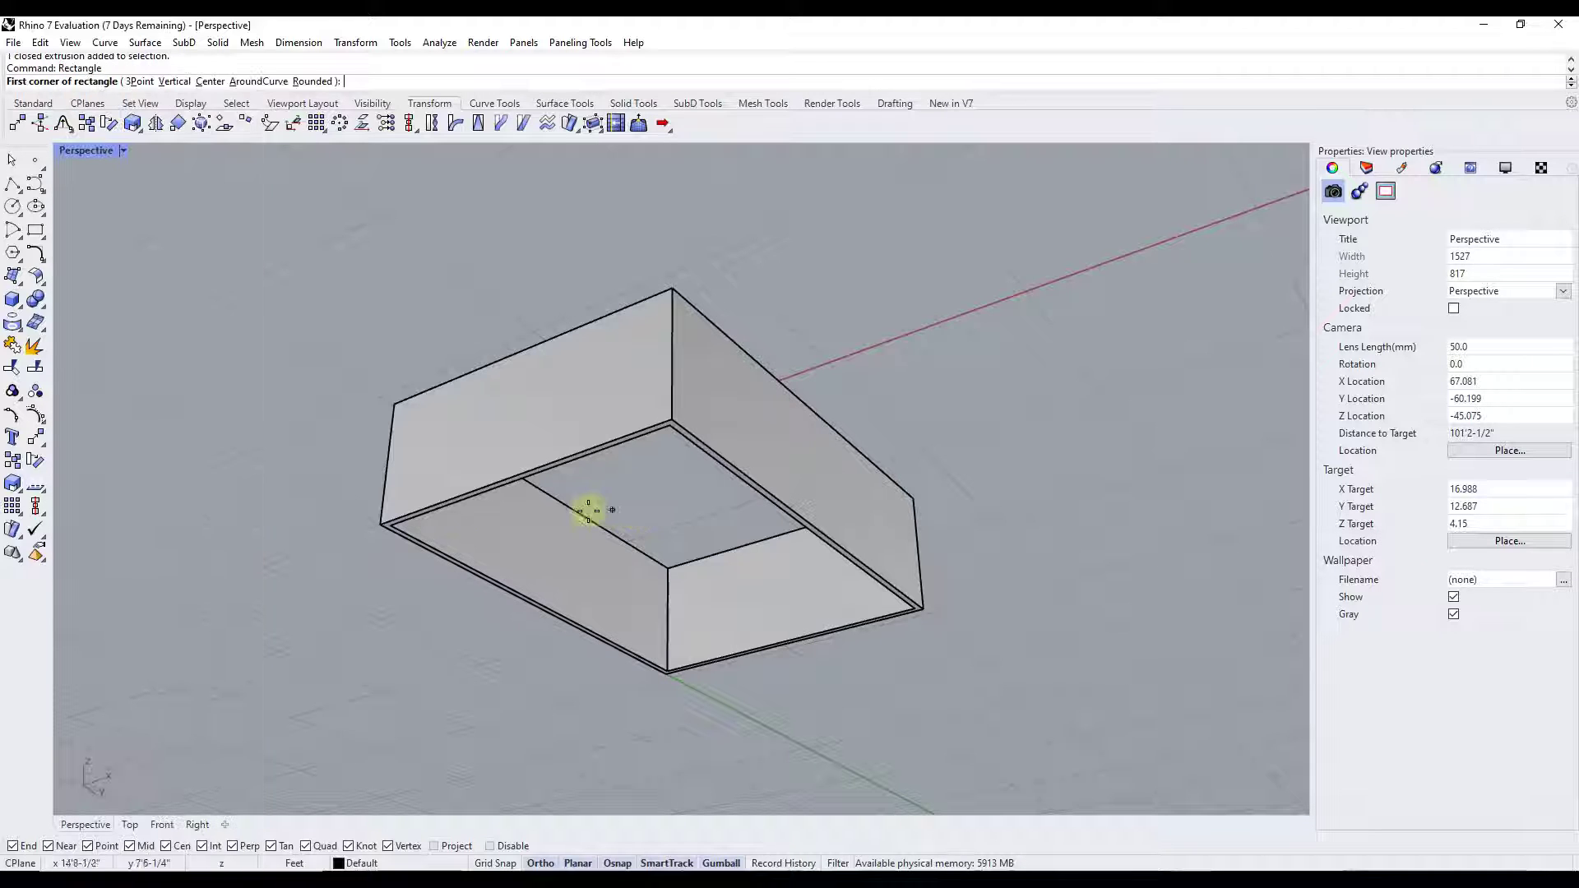
left_click(377, 521)
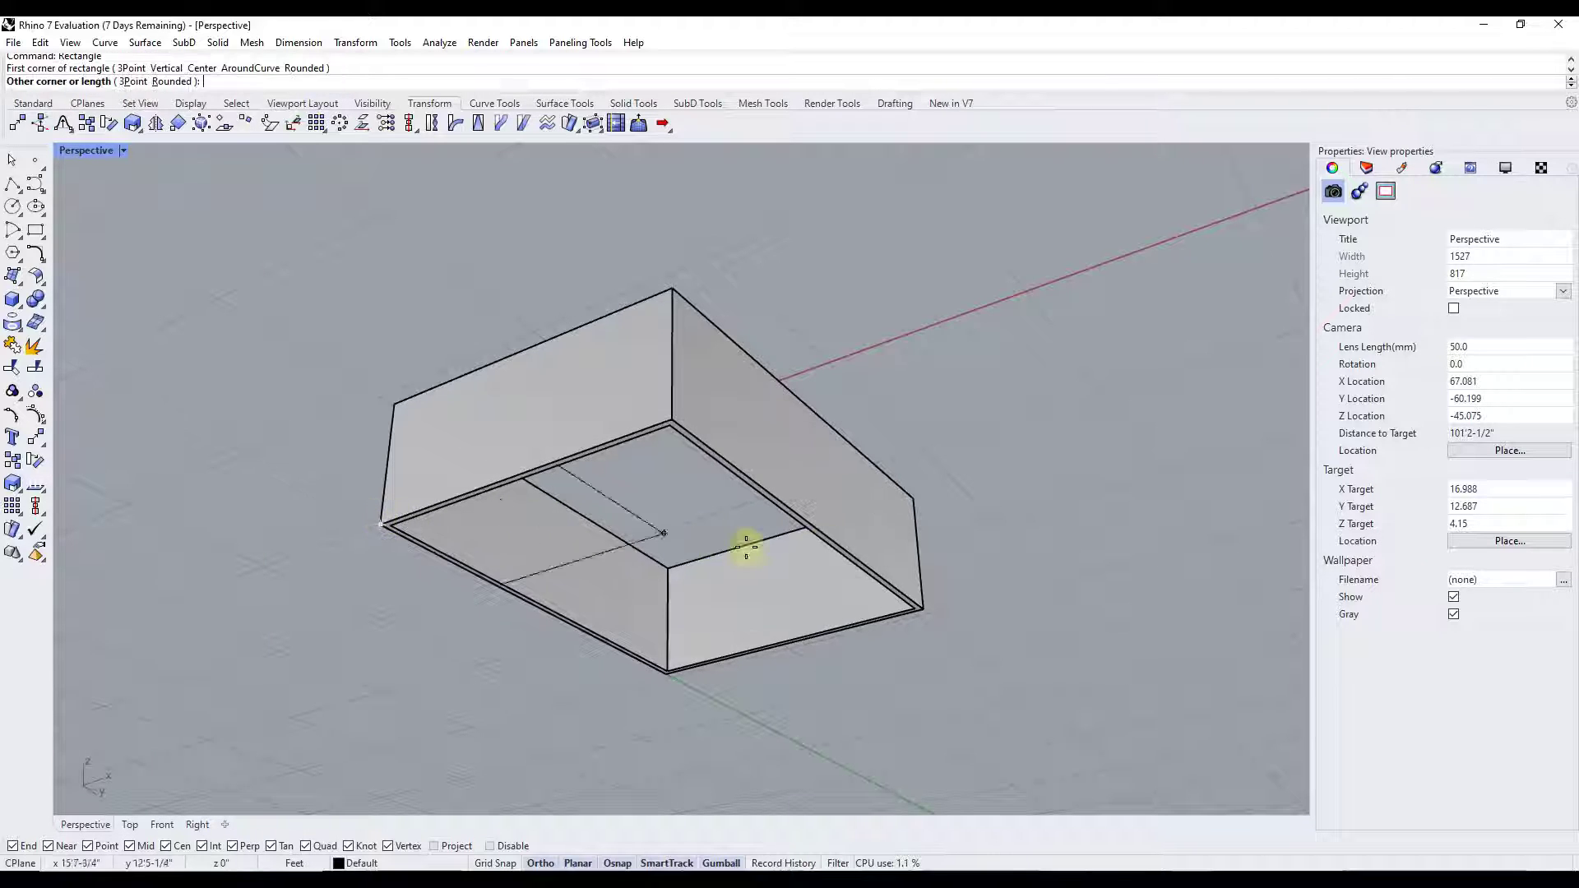
left_click(922, 609)
Step: Complete the rectangle under the walls and extrude it downward .33 as a solid floor slab
left_click(831, 606)
left_click(864, 569)
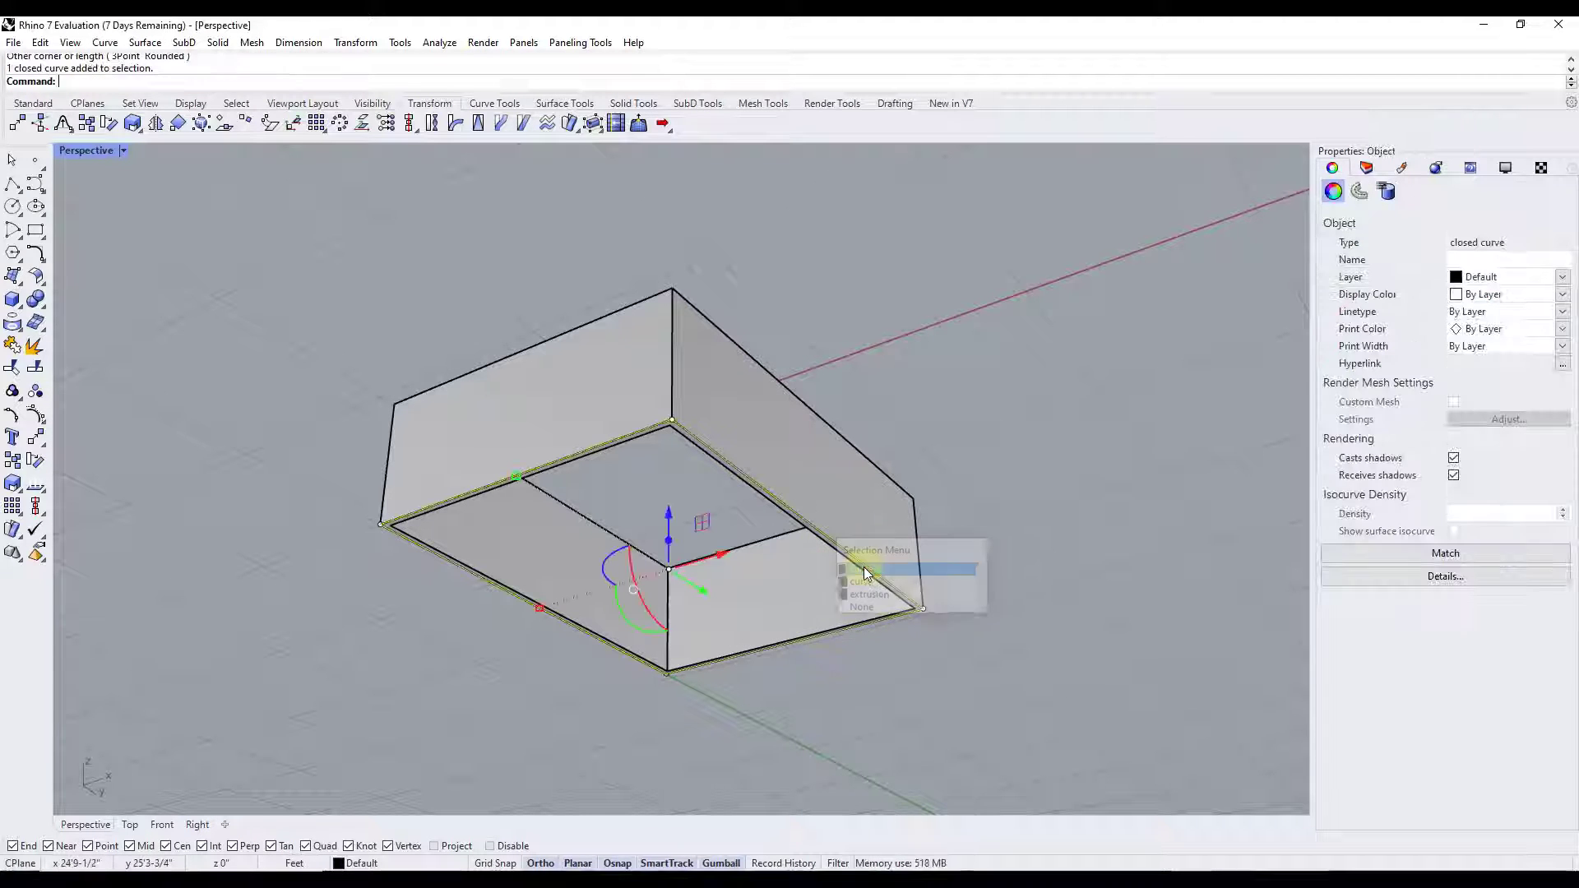
type("ExtrudeCrv")
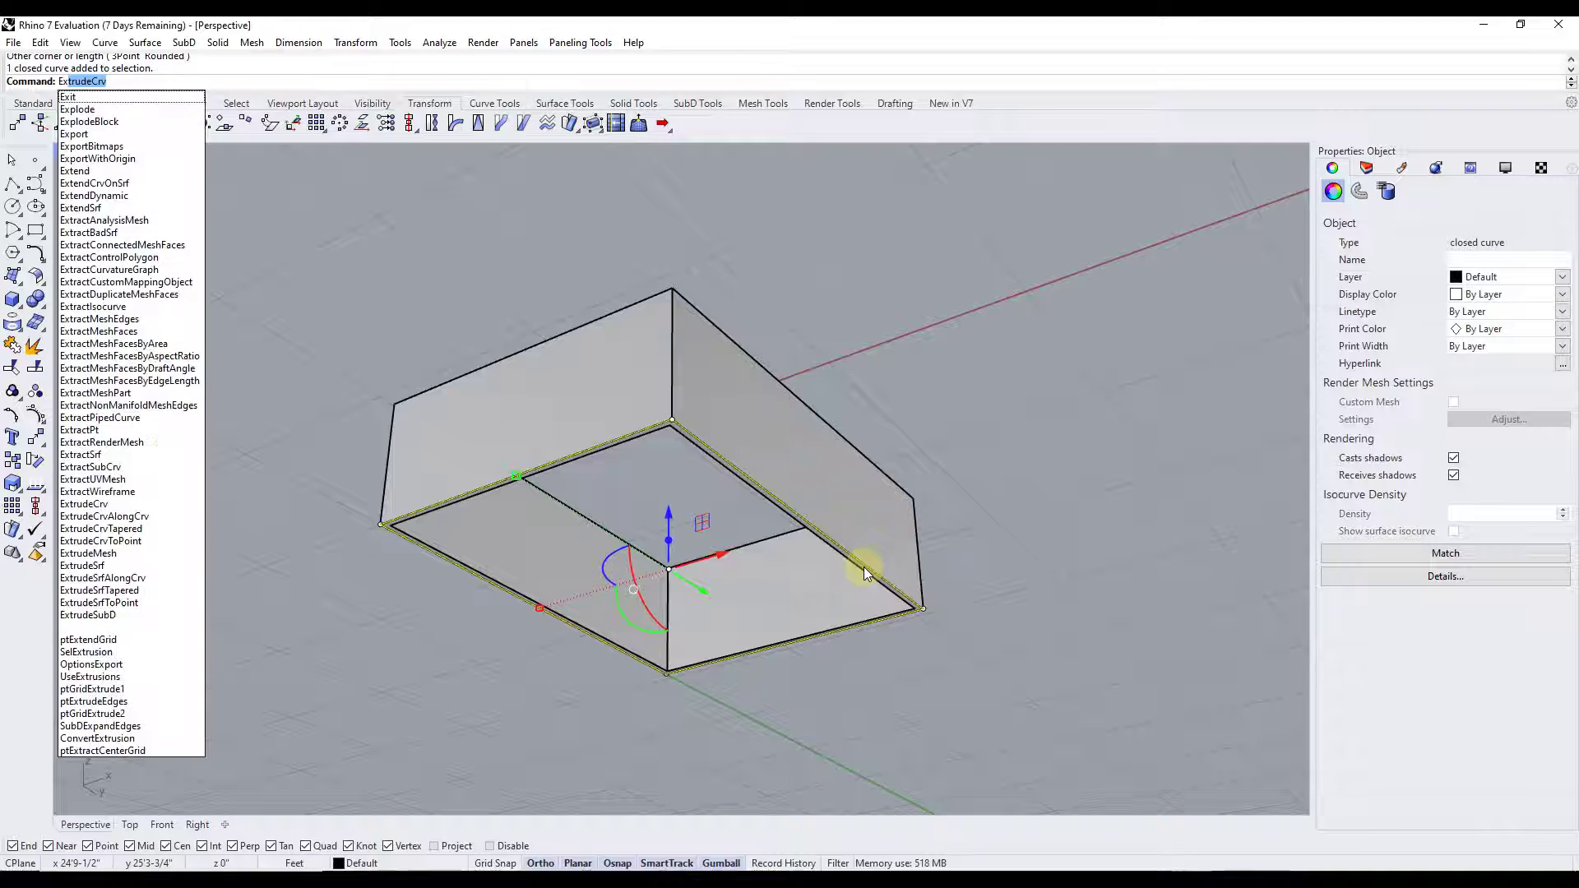
key("Return")
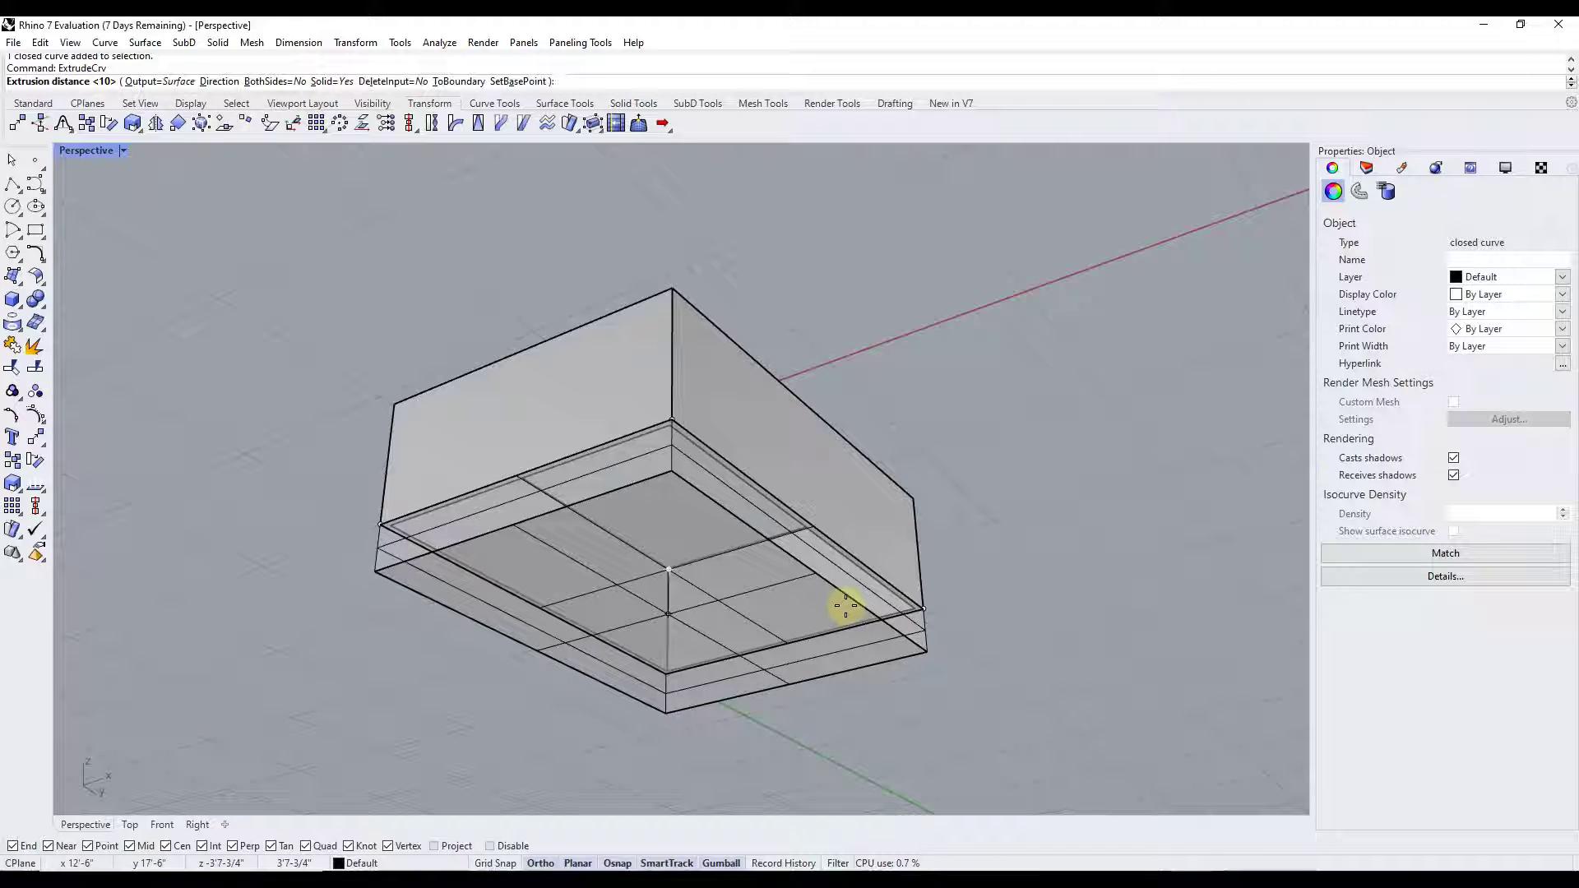
type(".33")
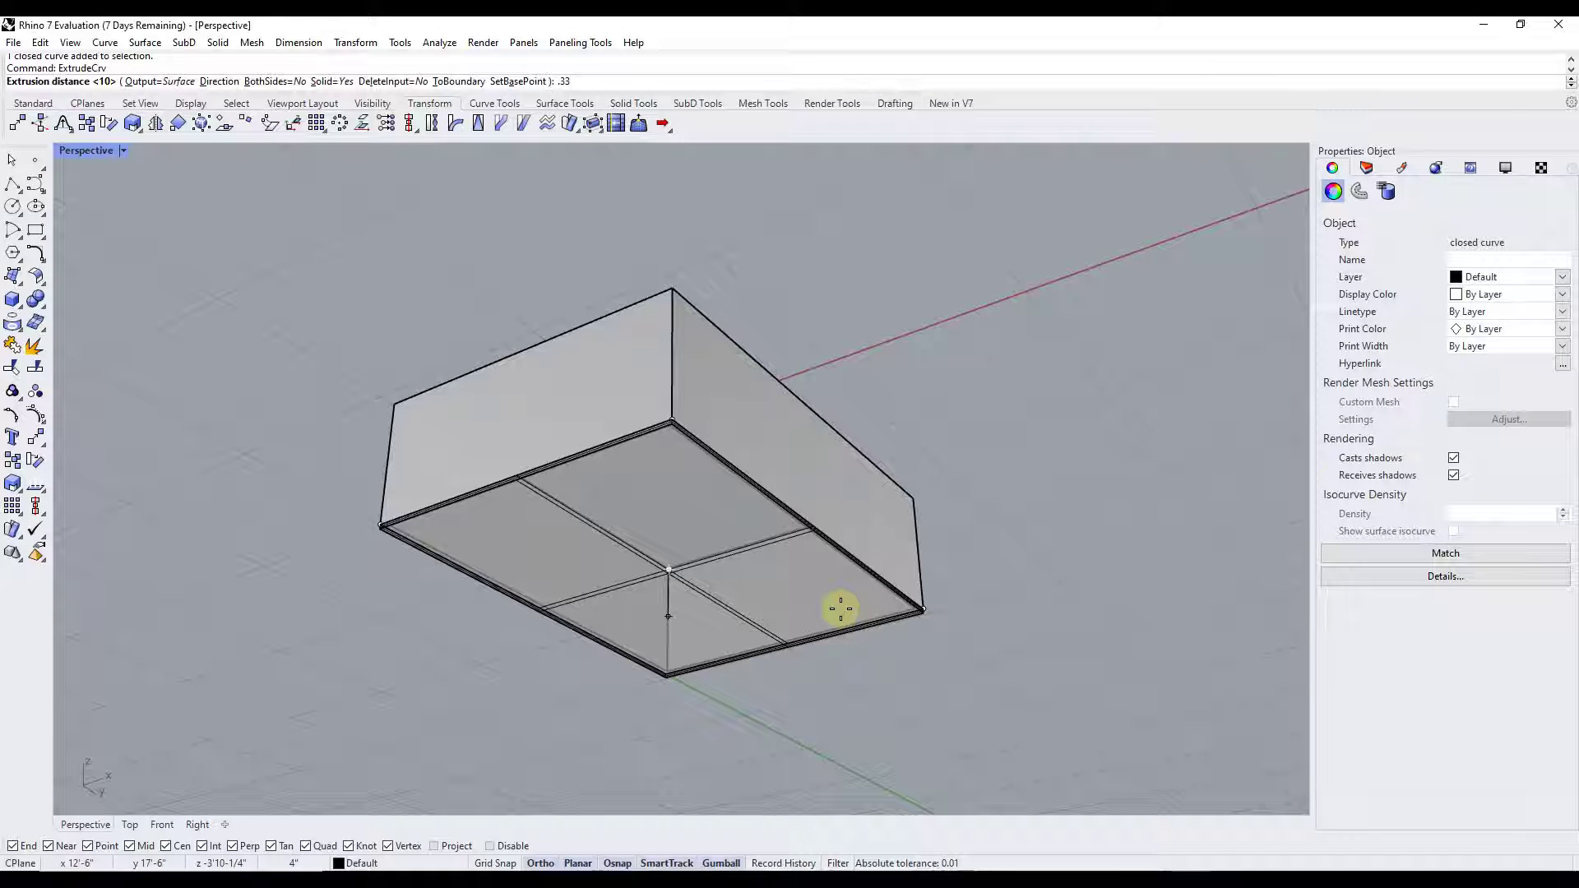
right_click_drag(841, 609, 826, 730)
key("Return")
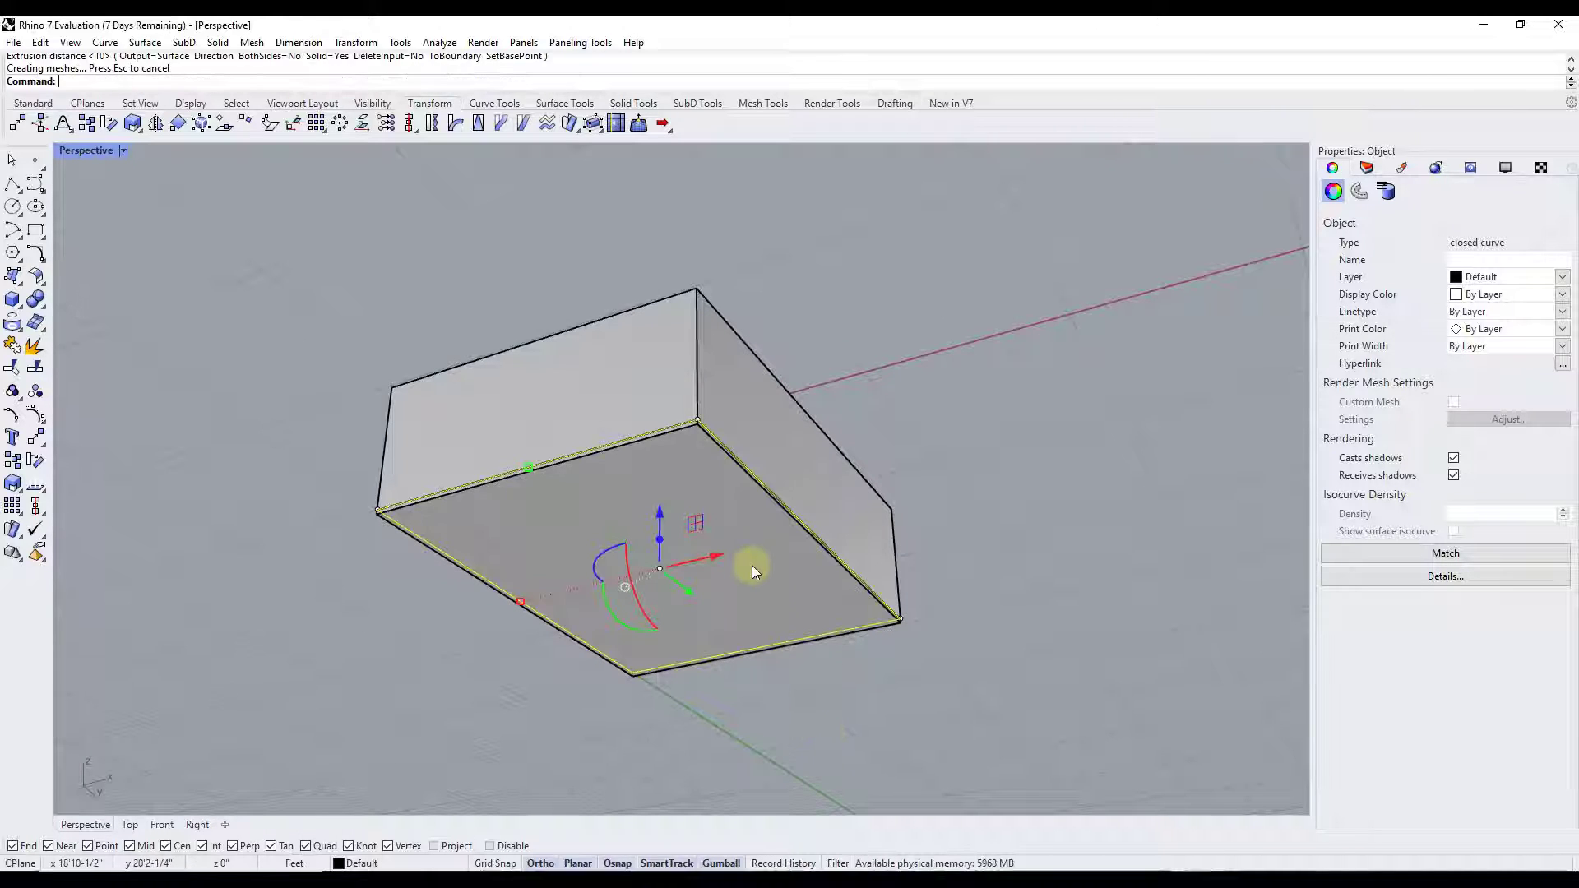
Step: Examine the floor slab and walls from below, from the side and from above, selecting the slab briefly to check it
right_click_drag(752, 565, 744, 643)
left_click(743, 643)
scroll(719, 605, "up", 3)
left_click(665, 584)
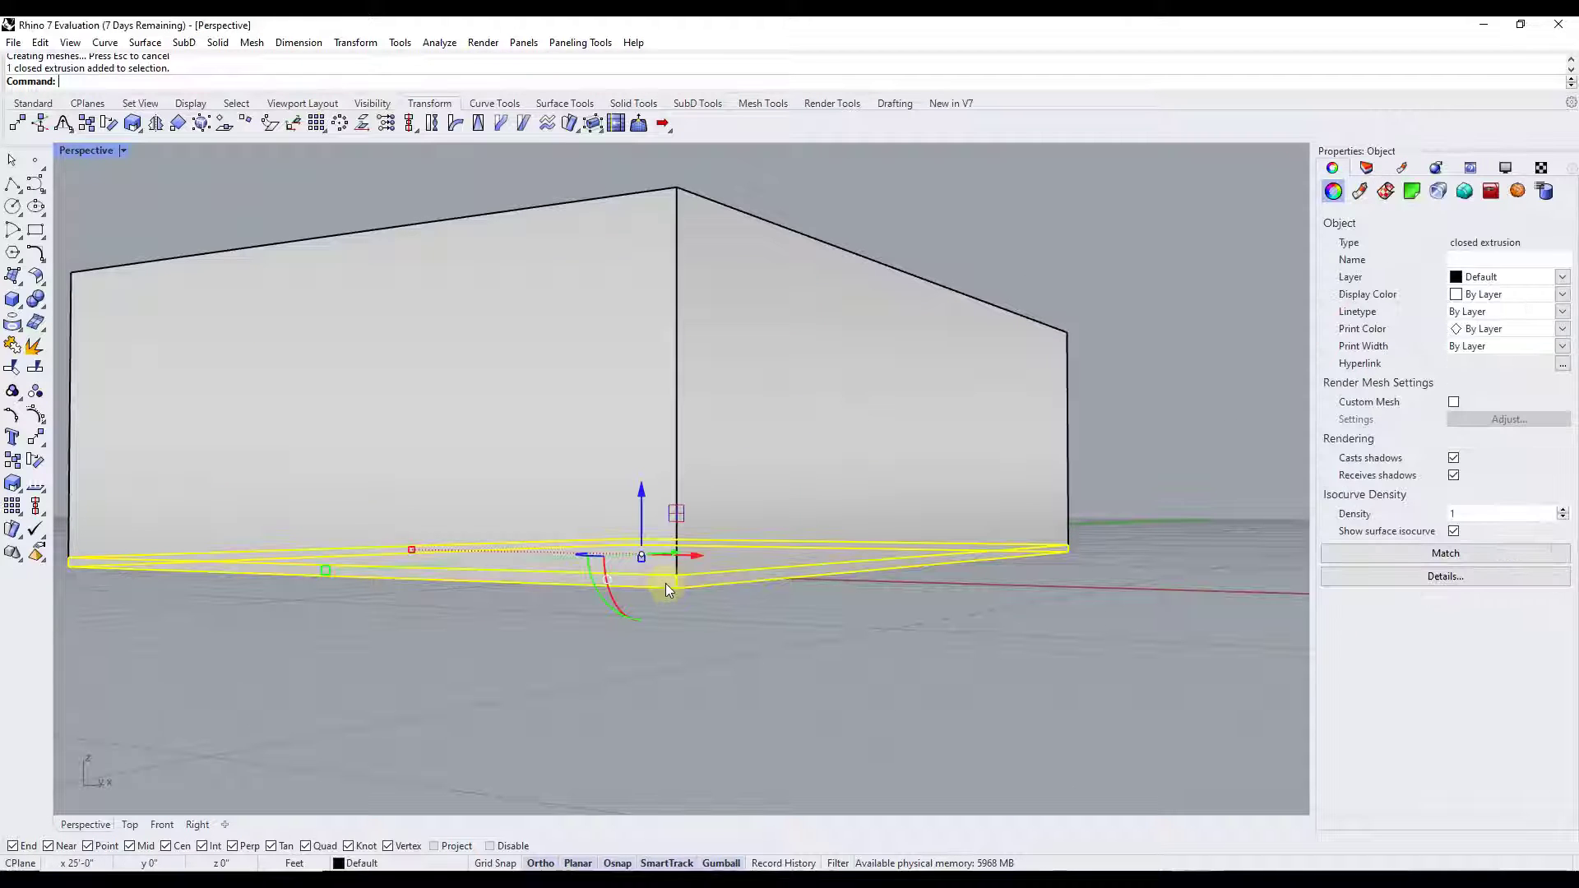
left_click(856, 630)
right_click_drag(856, 631, 881, 381)
scroll(889, 395, "down", 5)
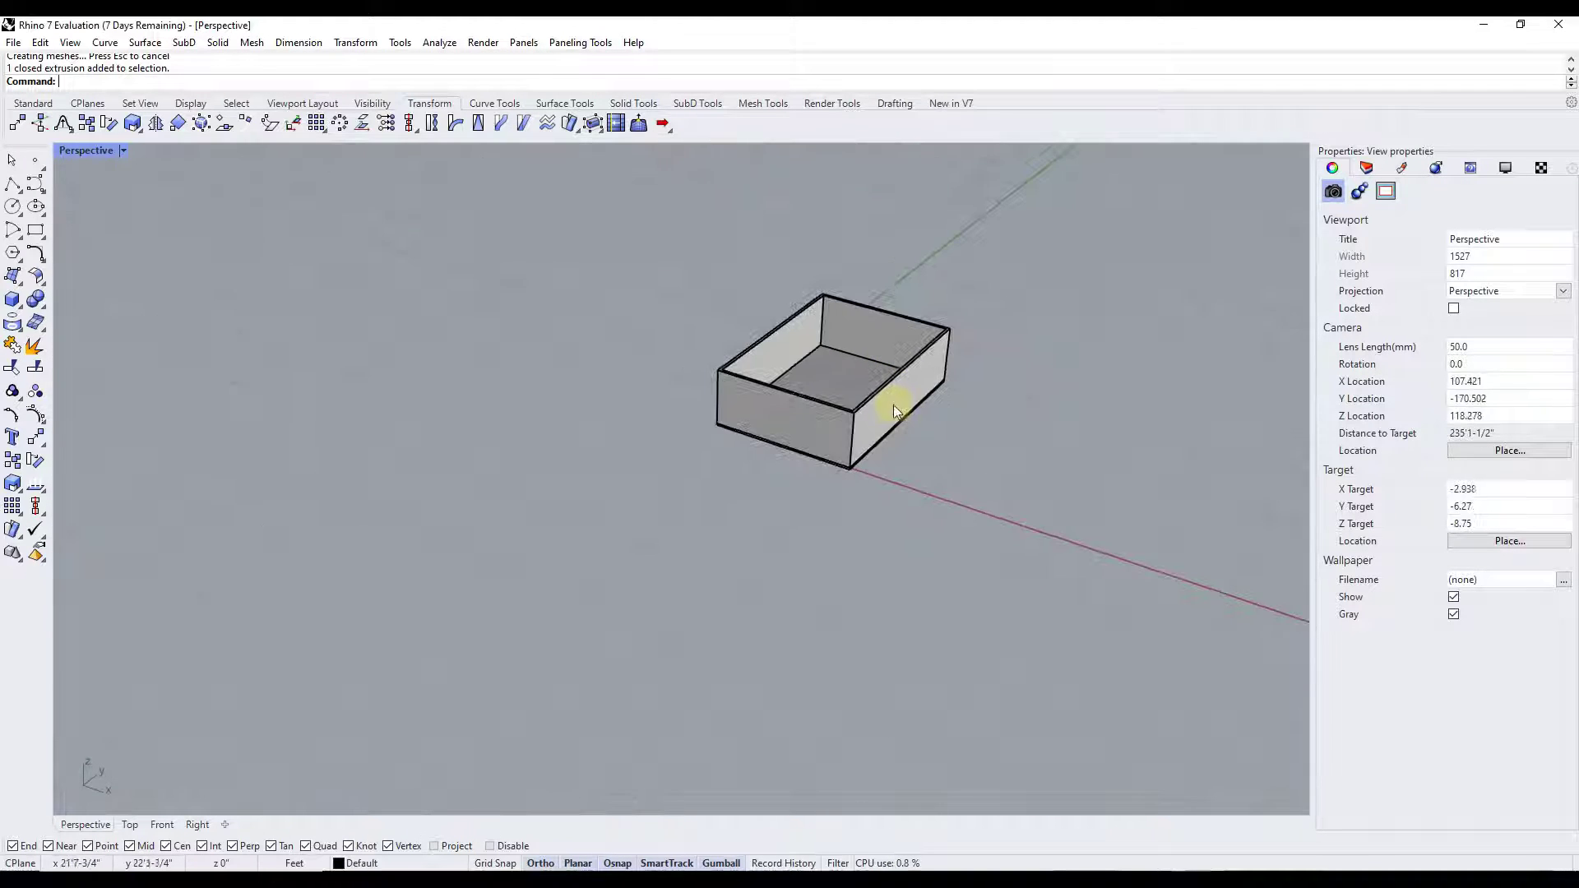
scroll(893, 405, "up", 5)
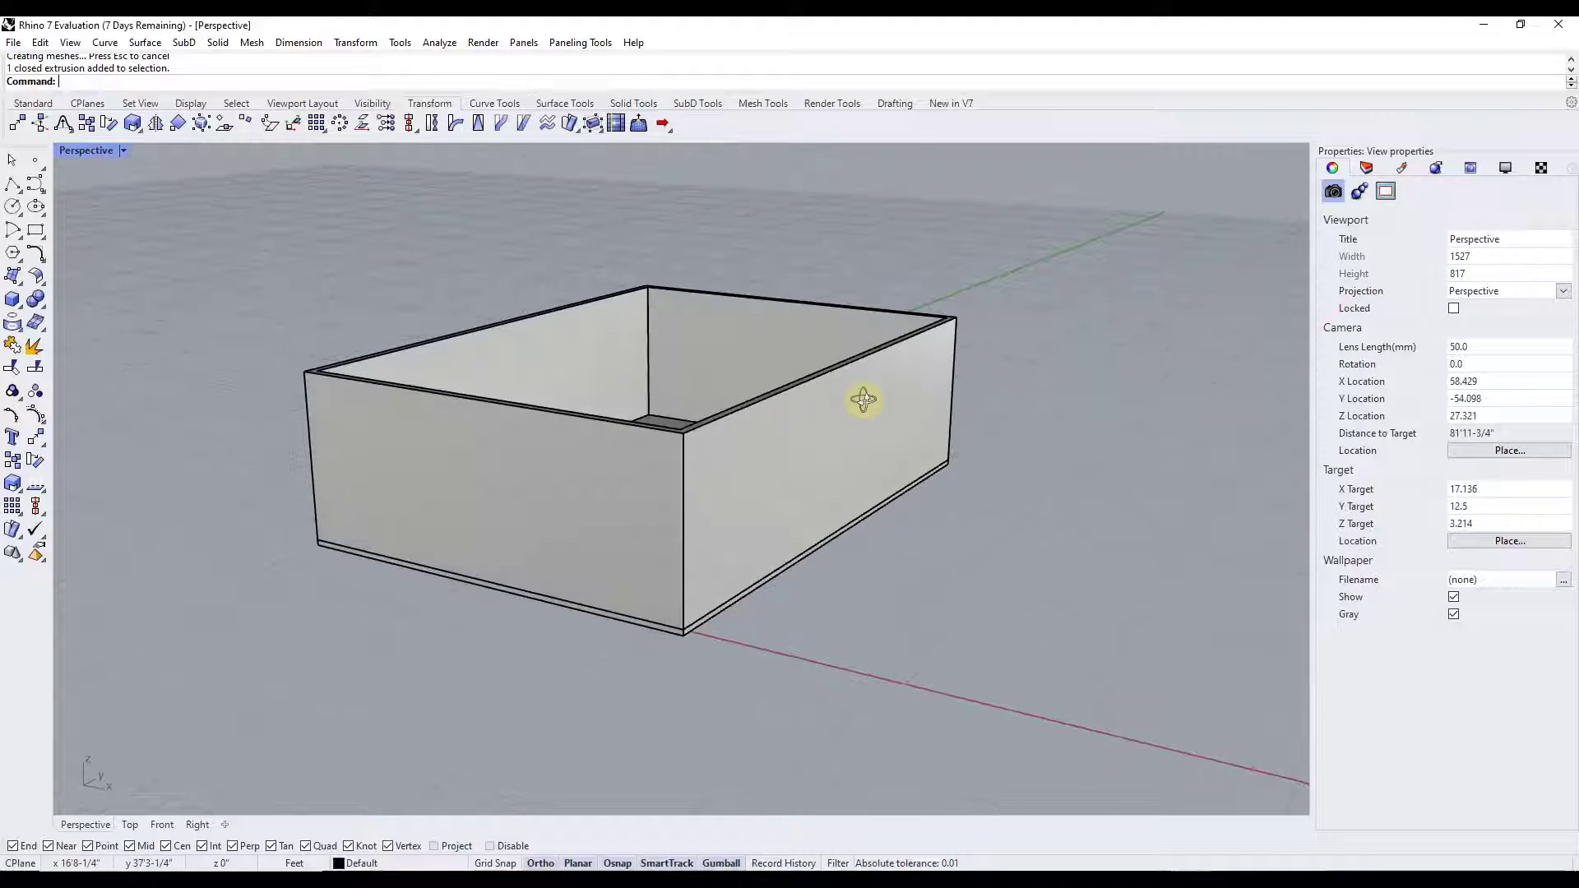
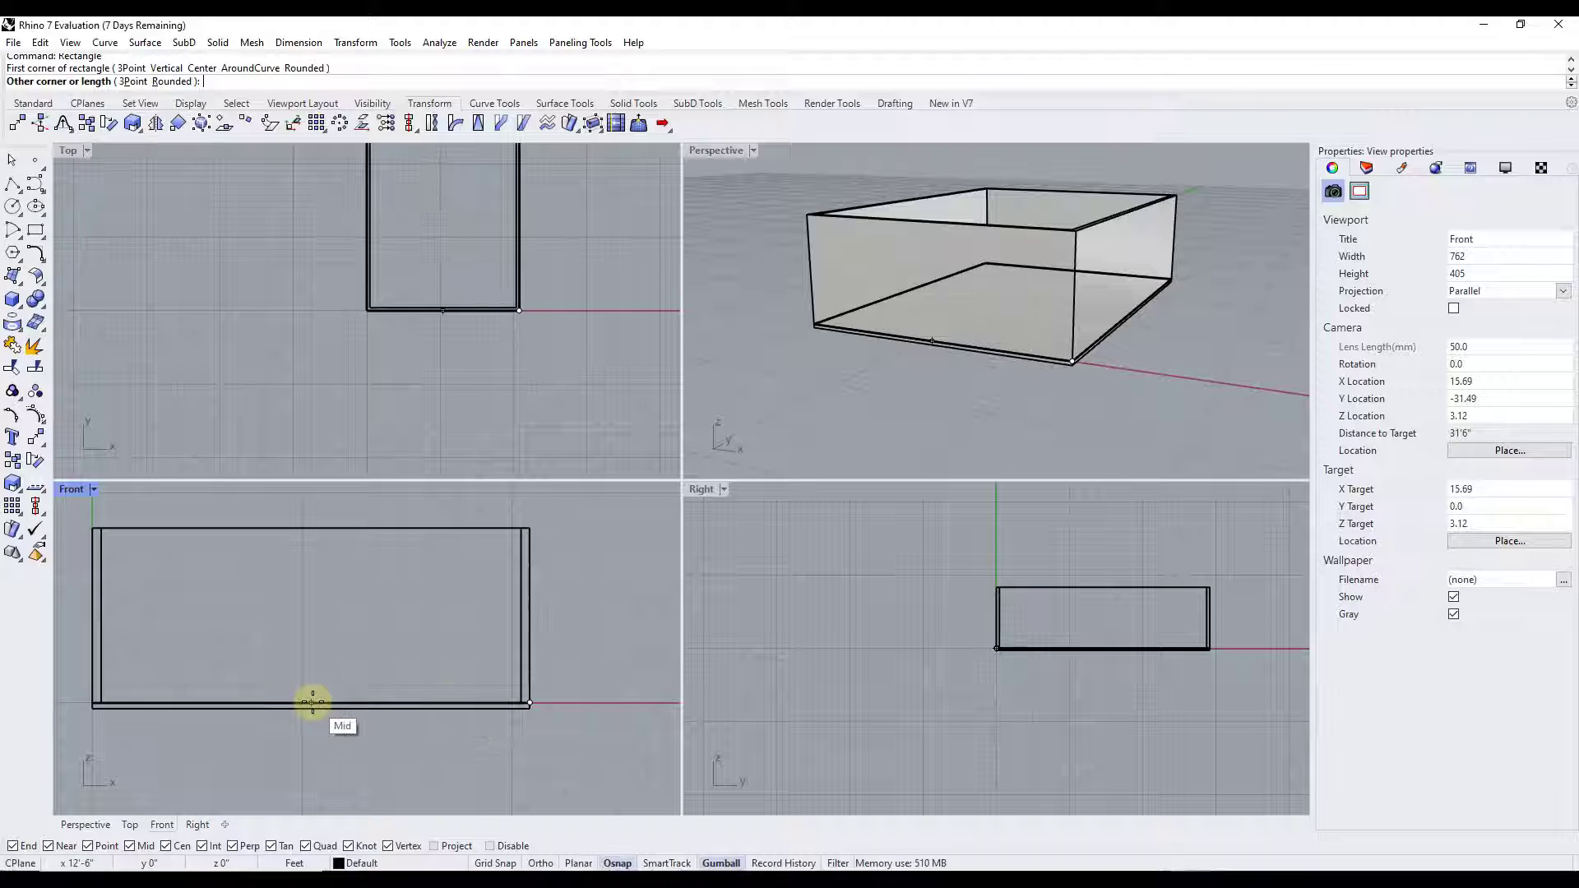
Step: Draw a 3' wide, 7' high door rectangle in the Front viewport from the wall's lower corner, then select it in the maximized Perspective viewport
type("3")
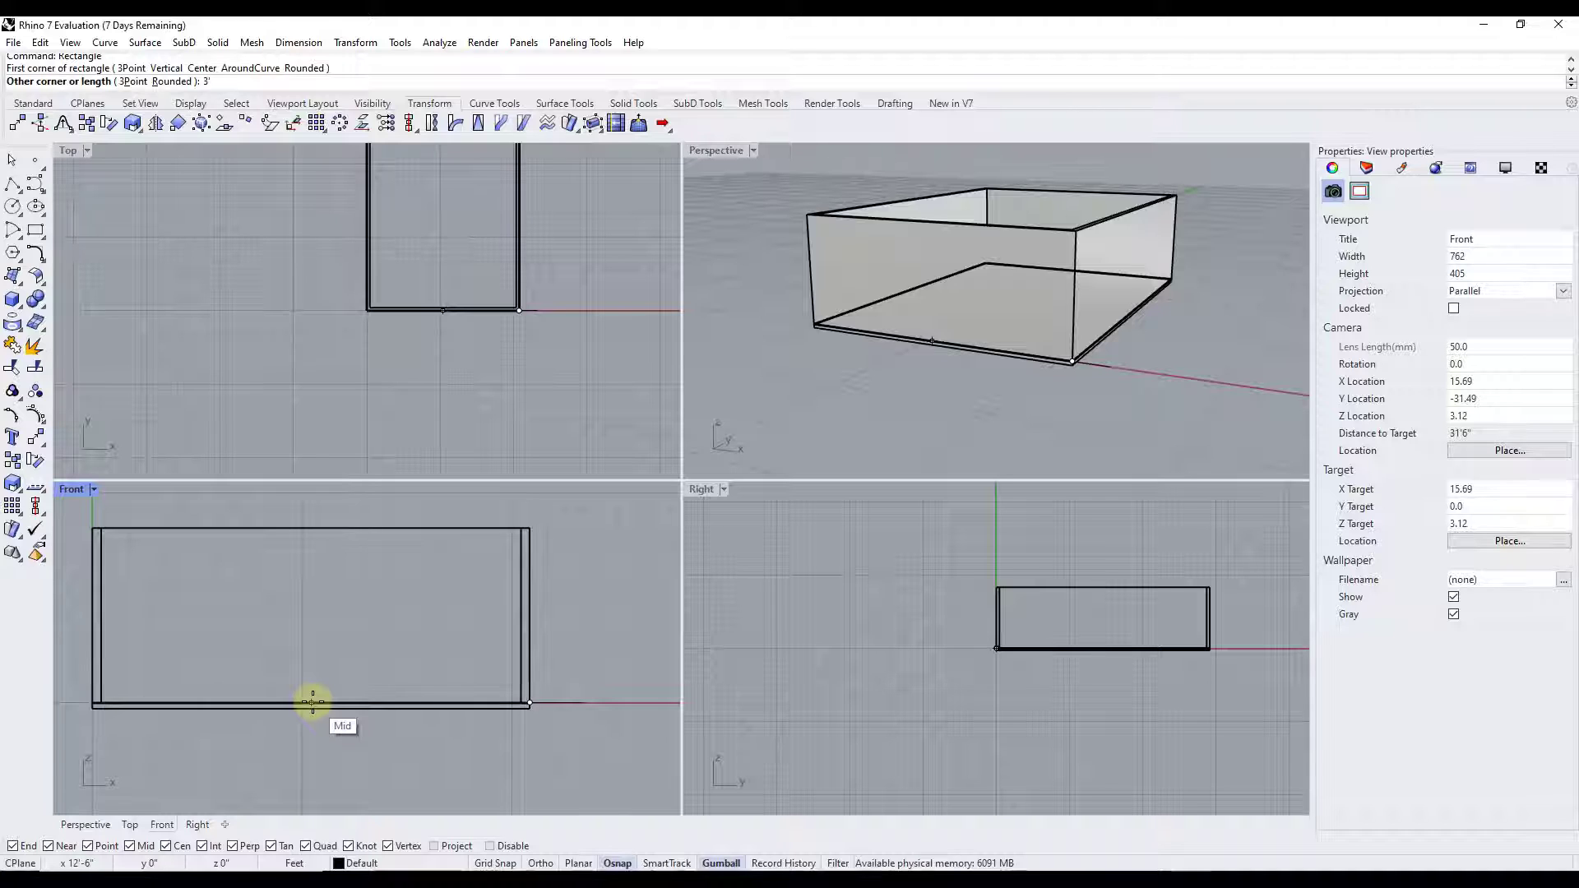
key("Return")
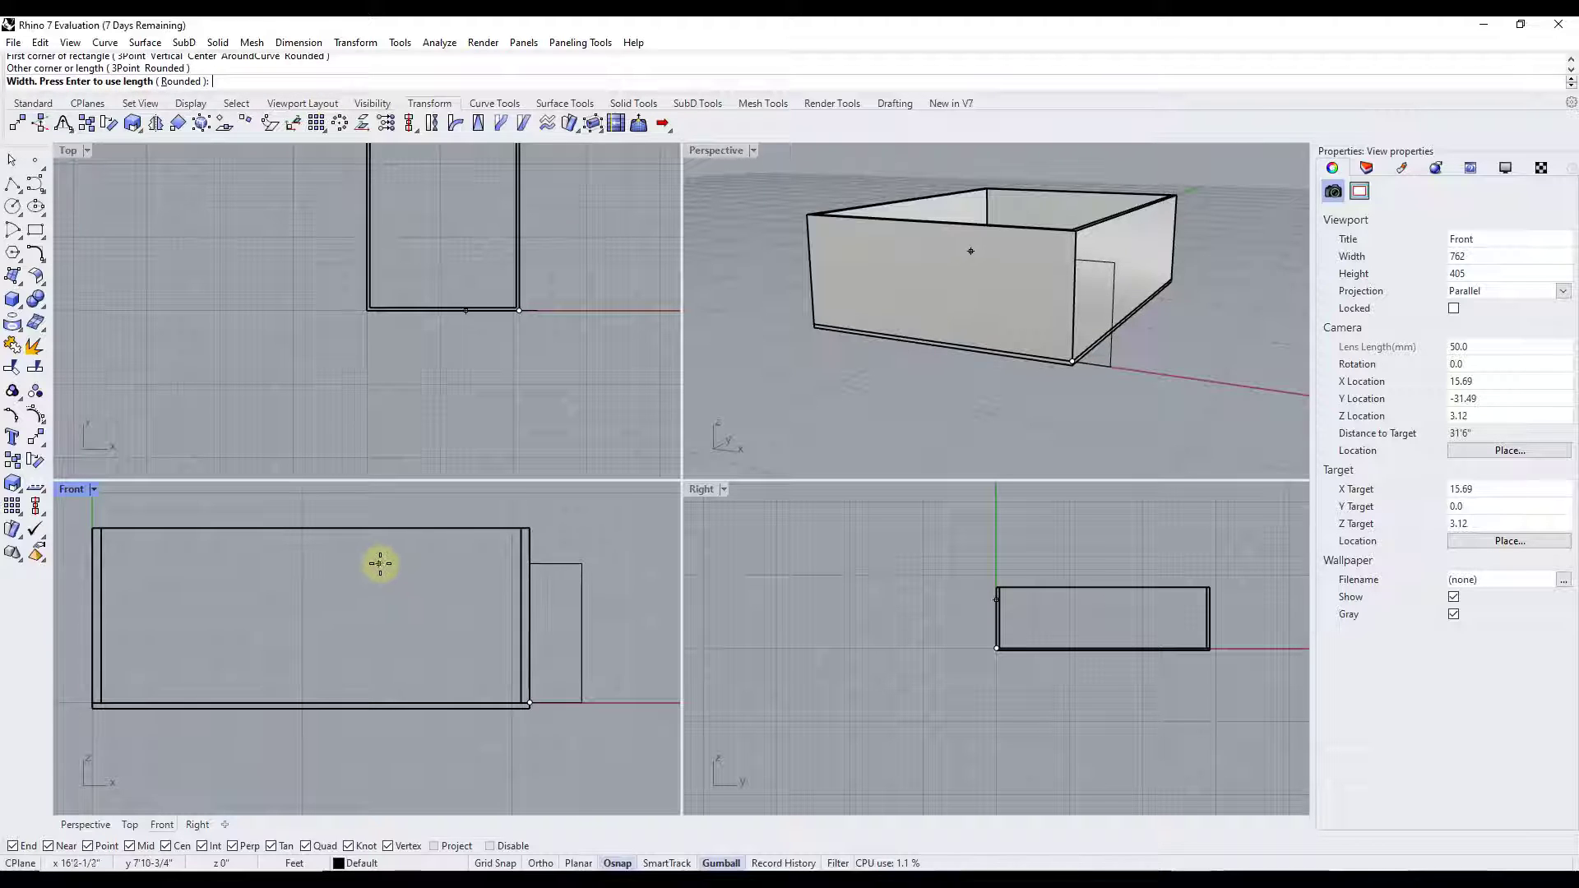
type("7'")
key("Return")
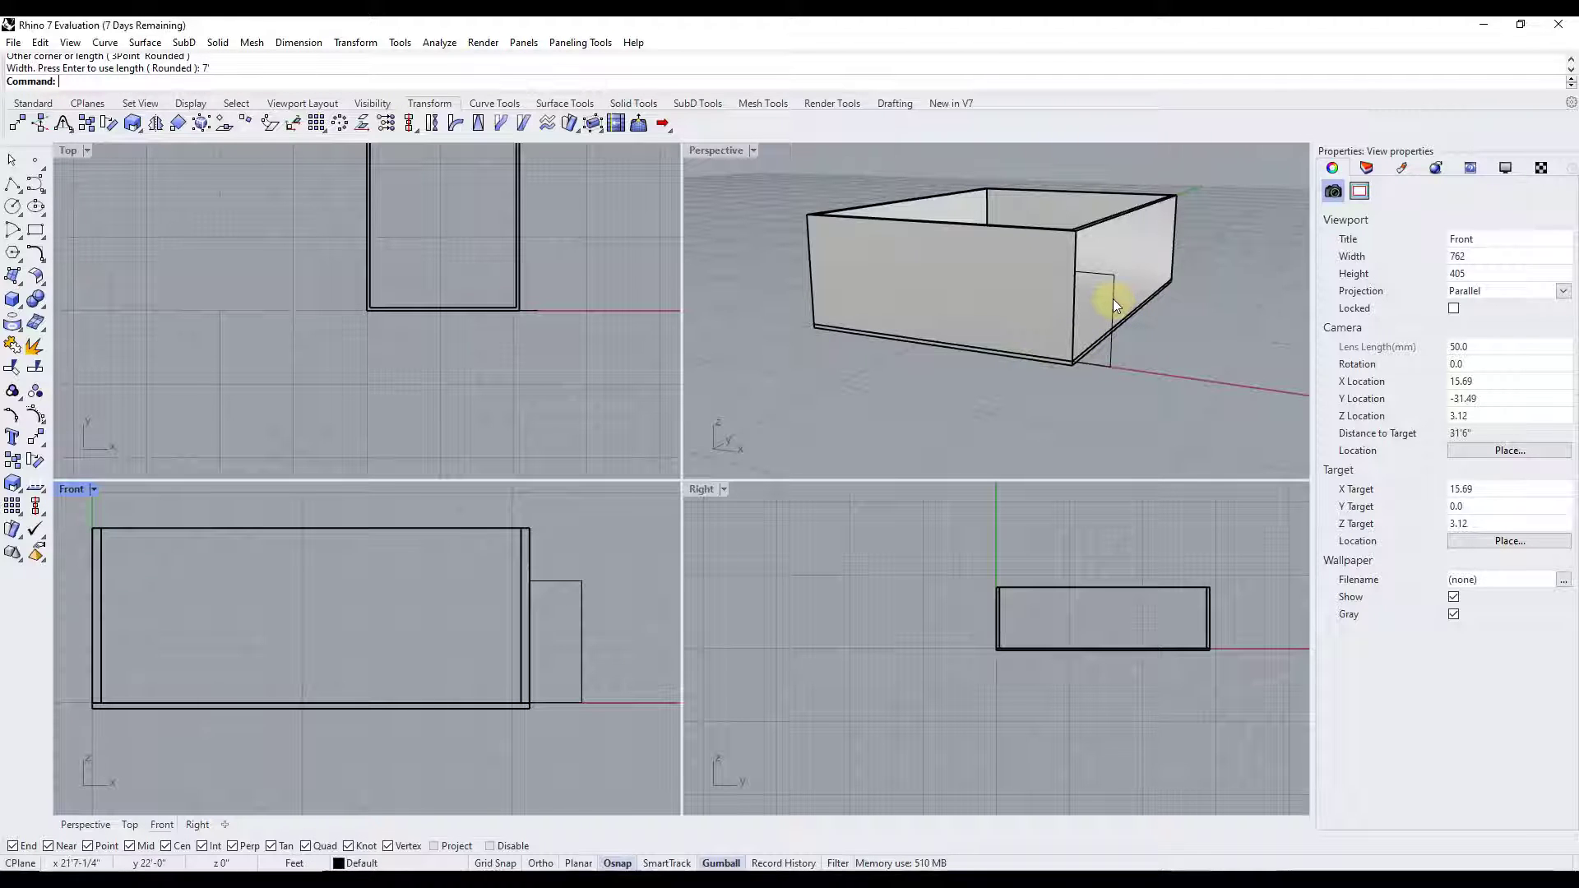
double_click(701, 153)
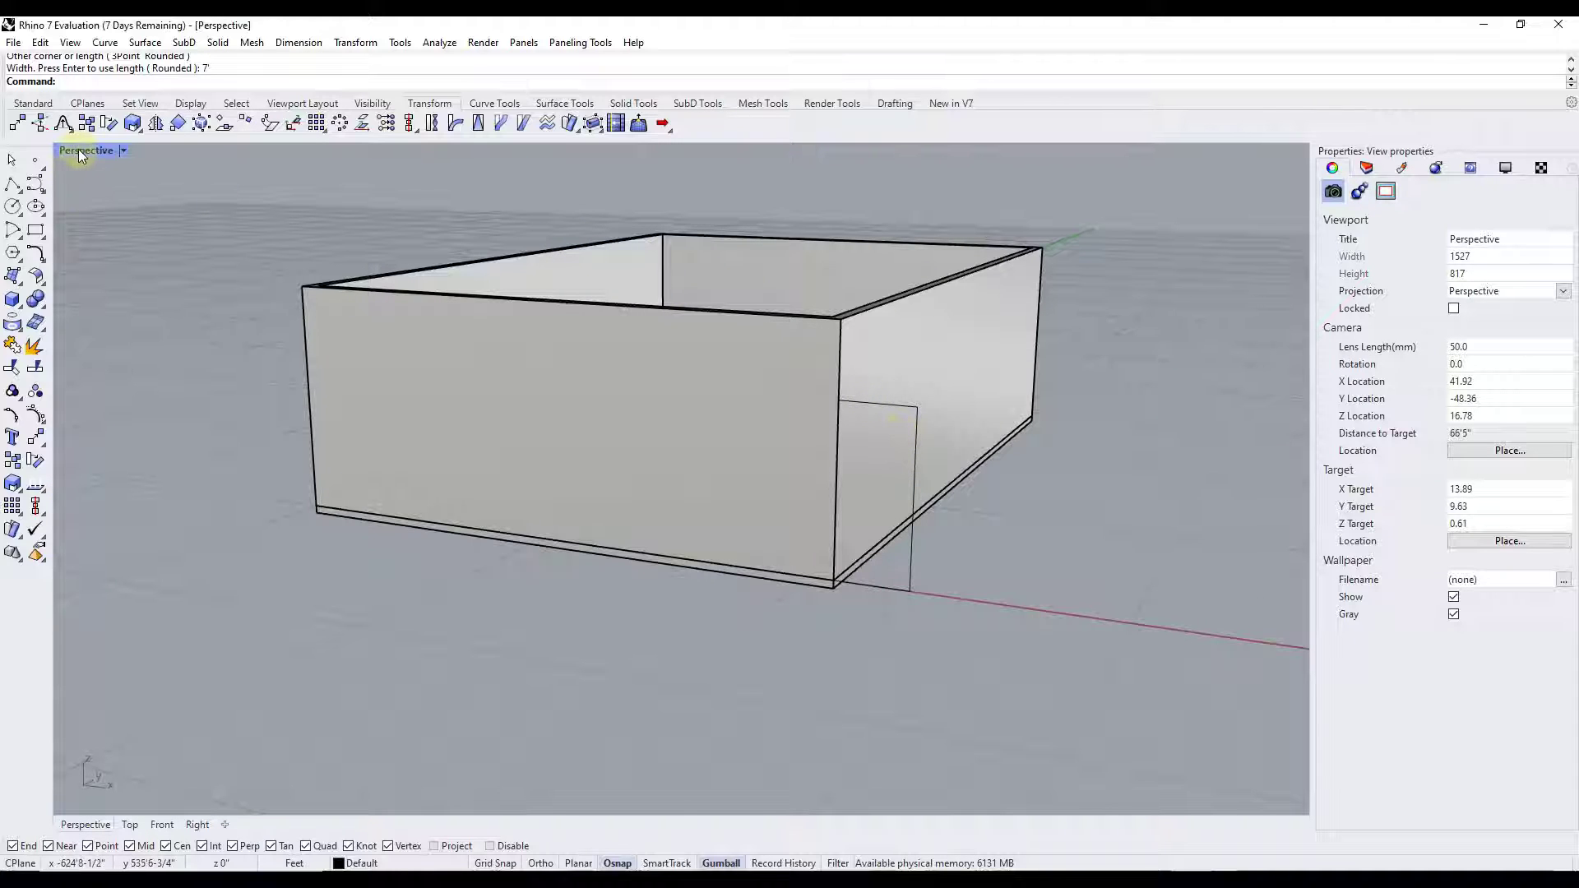
left_click(914, 469)
scroll(922, 588, "up", 5)
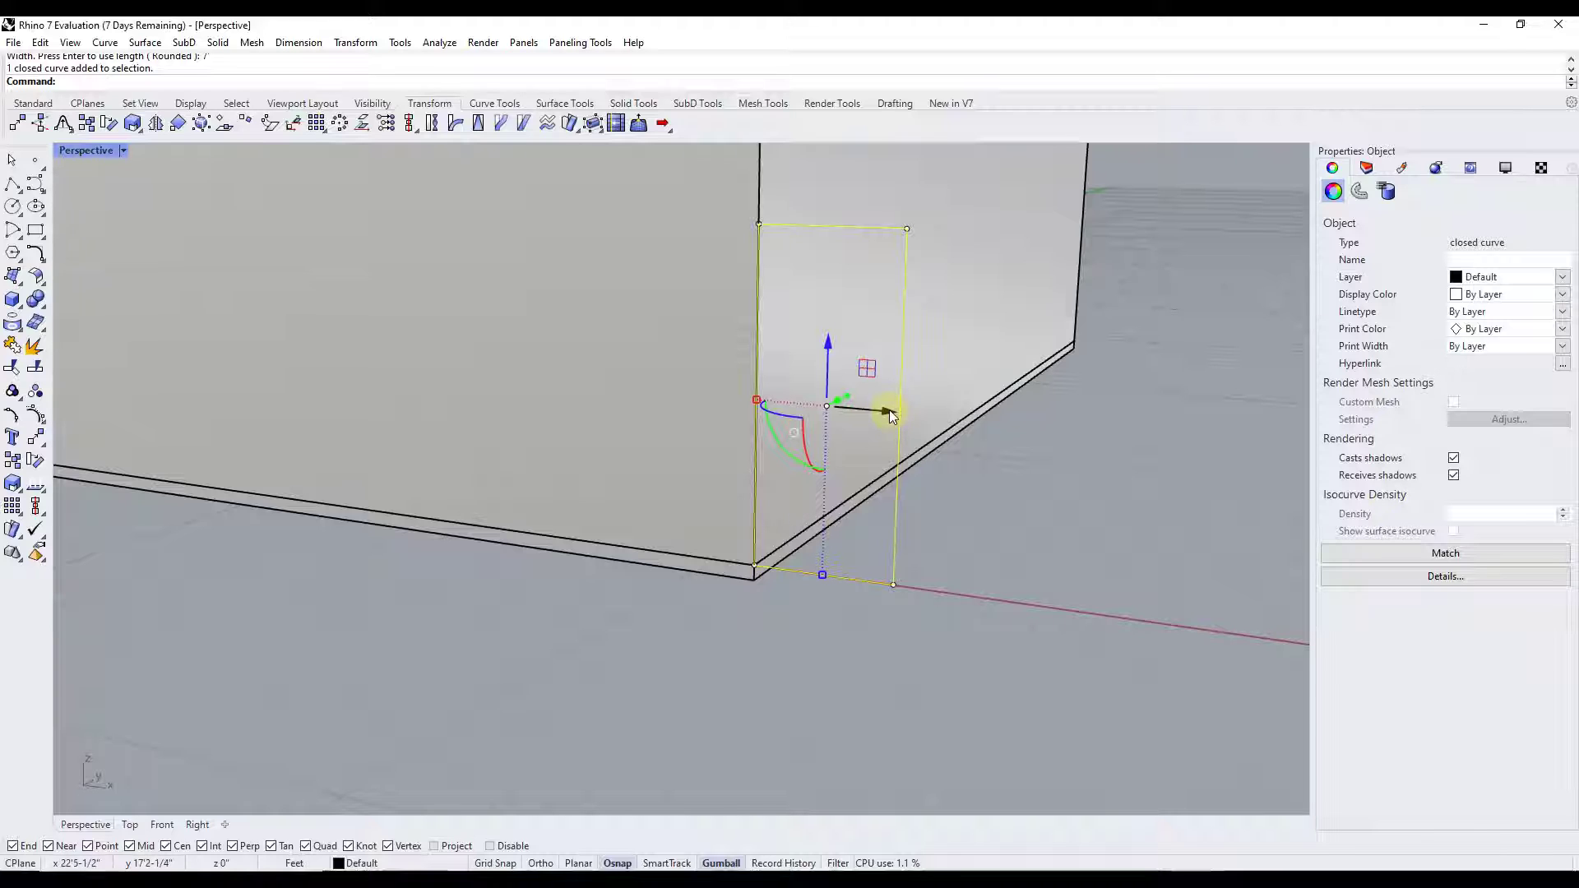
left_click_drag(891, 412, 742, 411)
key("ctrl+z")
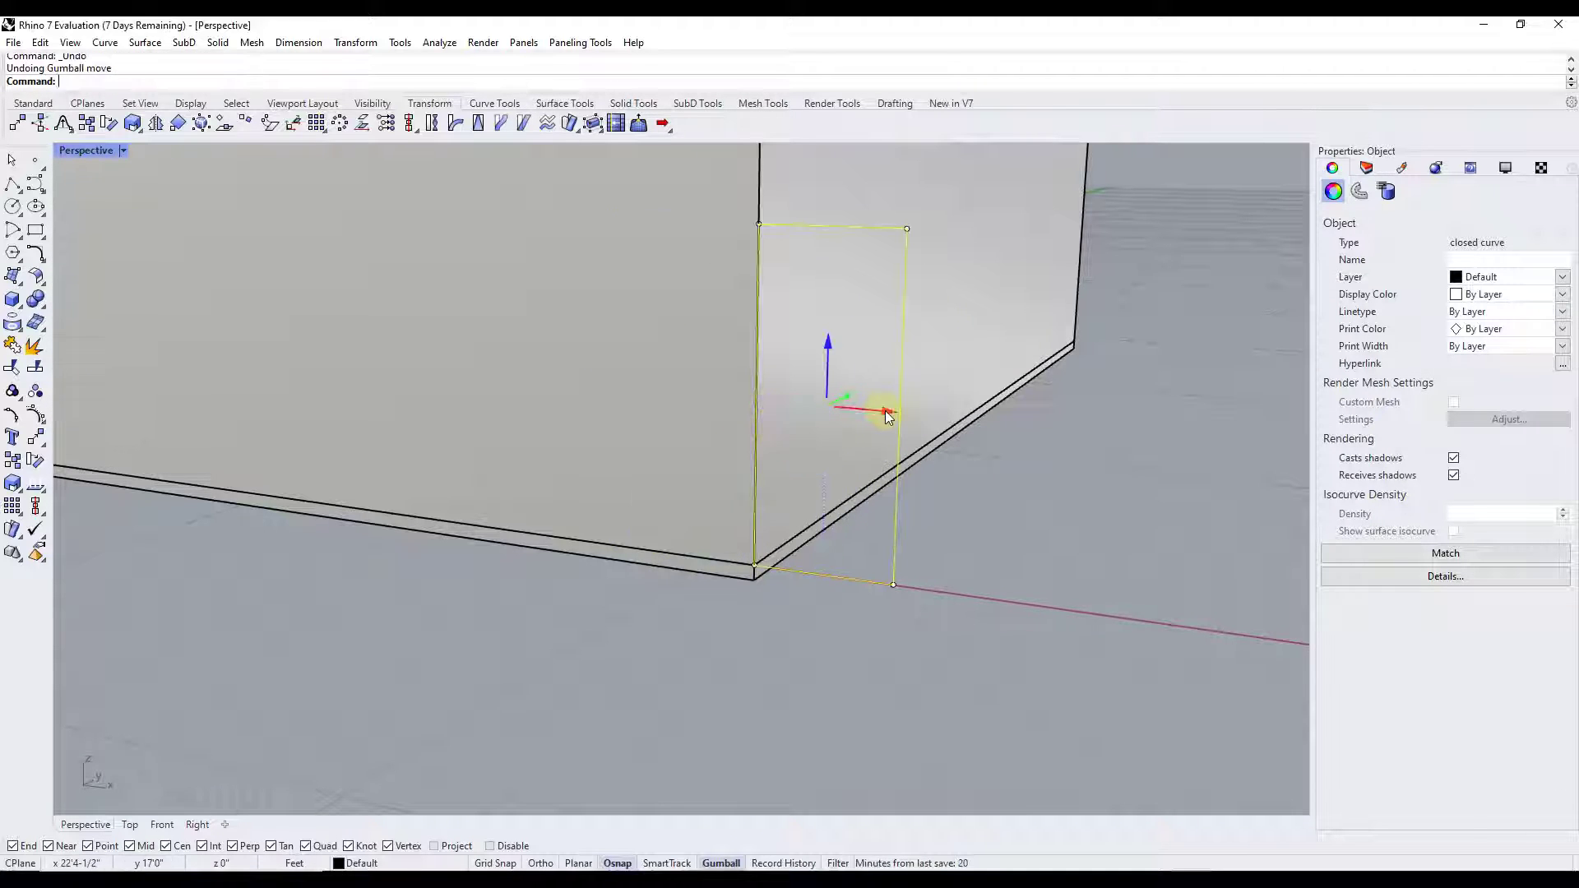
type("3")
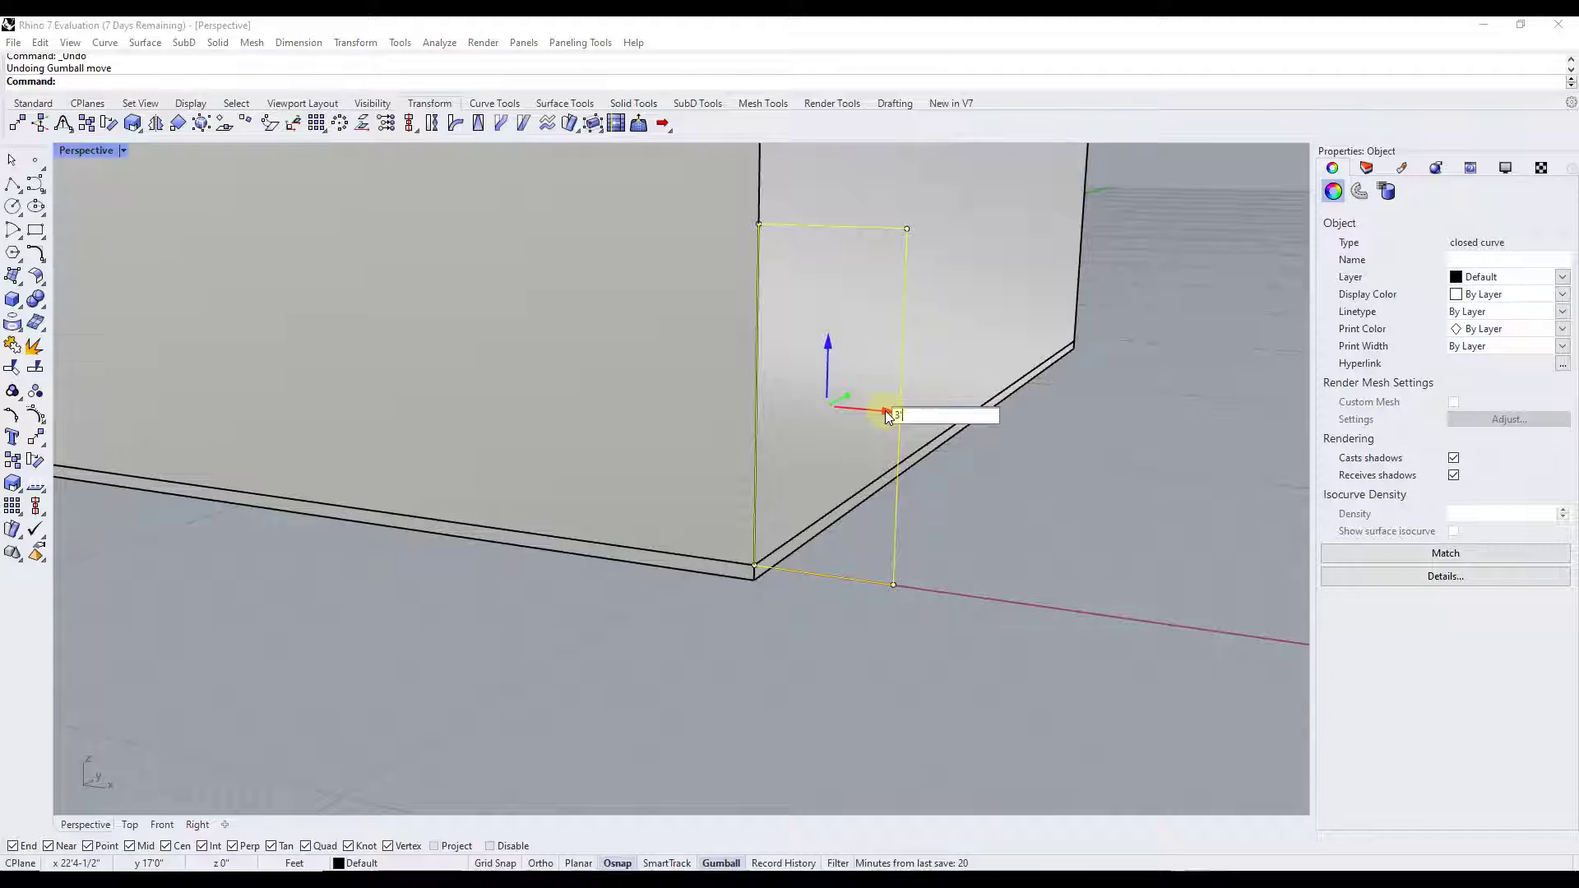
key("Return")
key("ctrl+z")
Step: Move the door rectangle -3 along the X axis onto the front wall, toggle the Gumball off and on, and deselect the rectangle
left_click(880, 415)
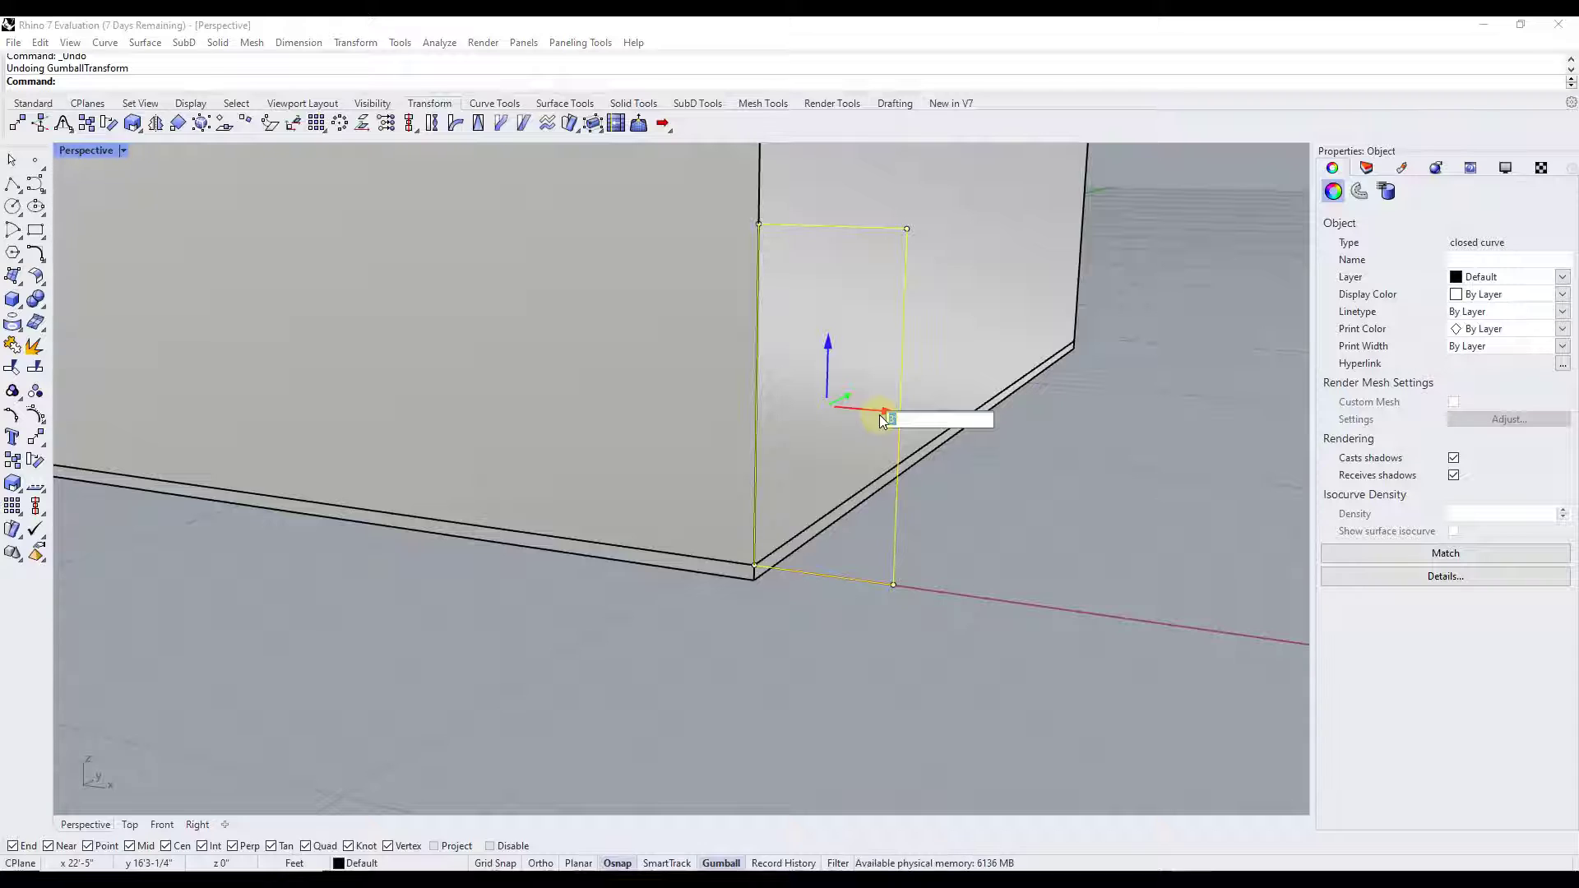
key("Return")
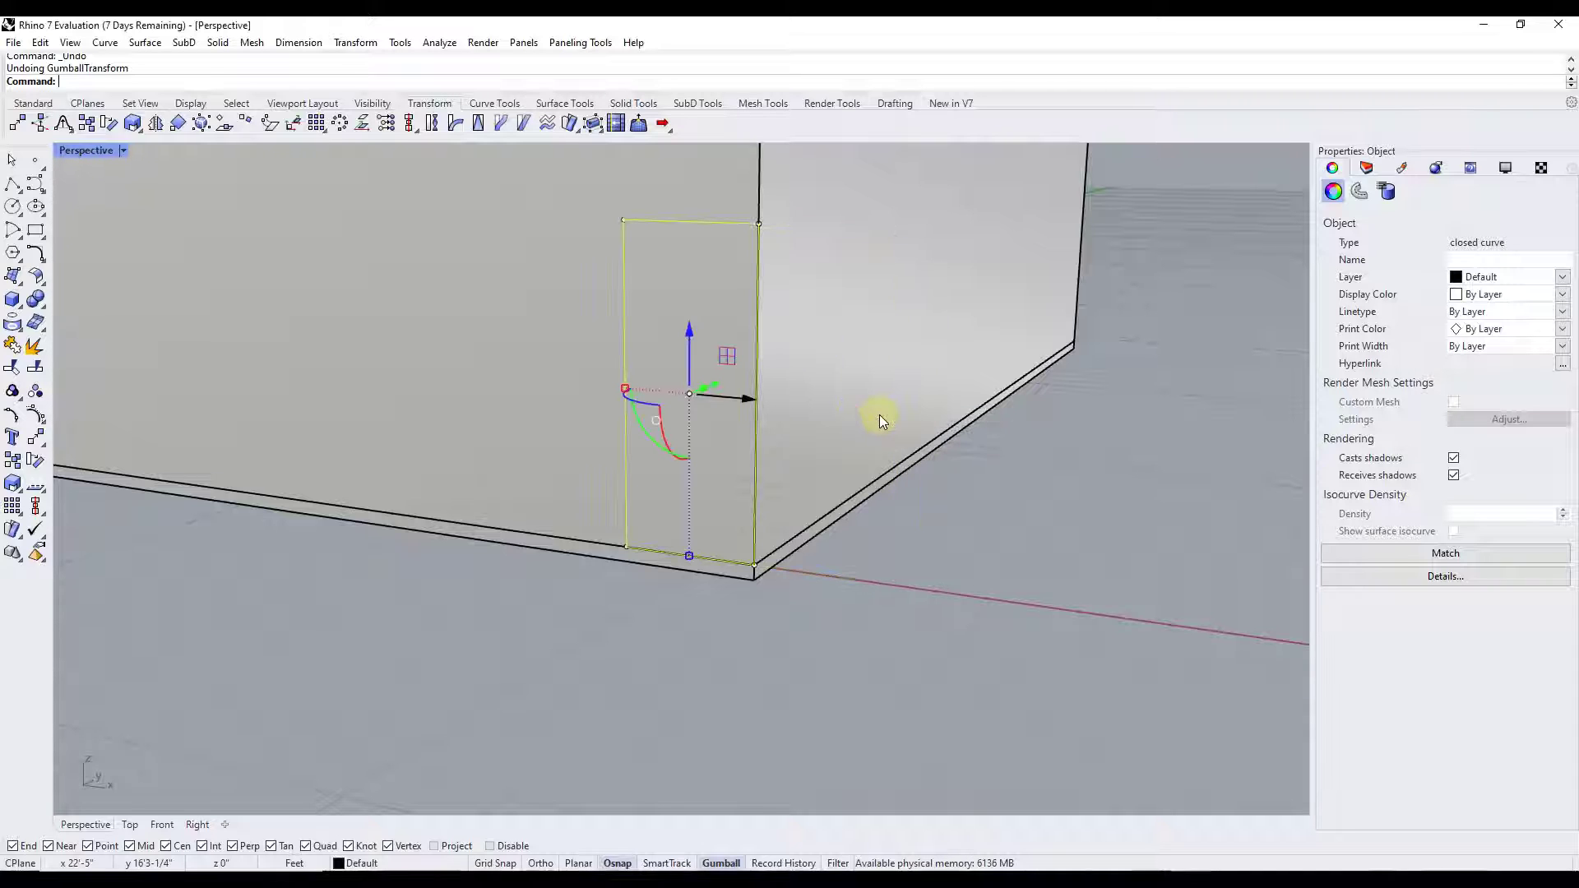
left_click(720, 864)
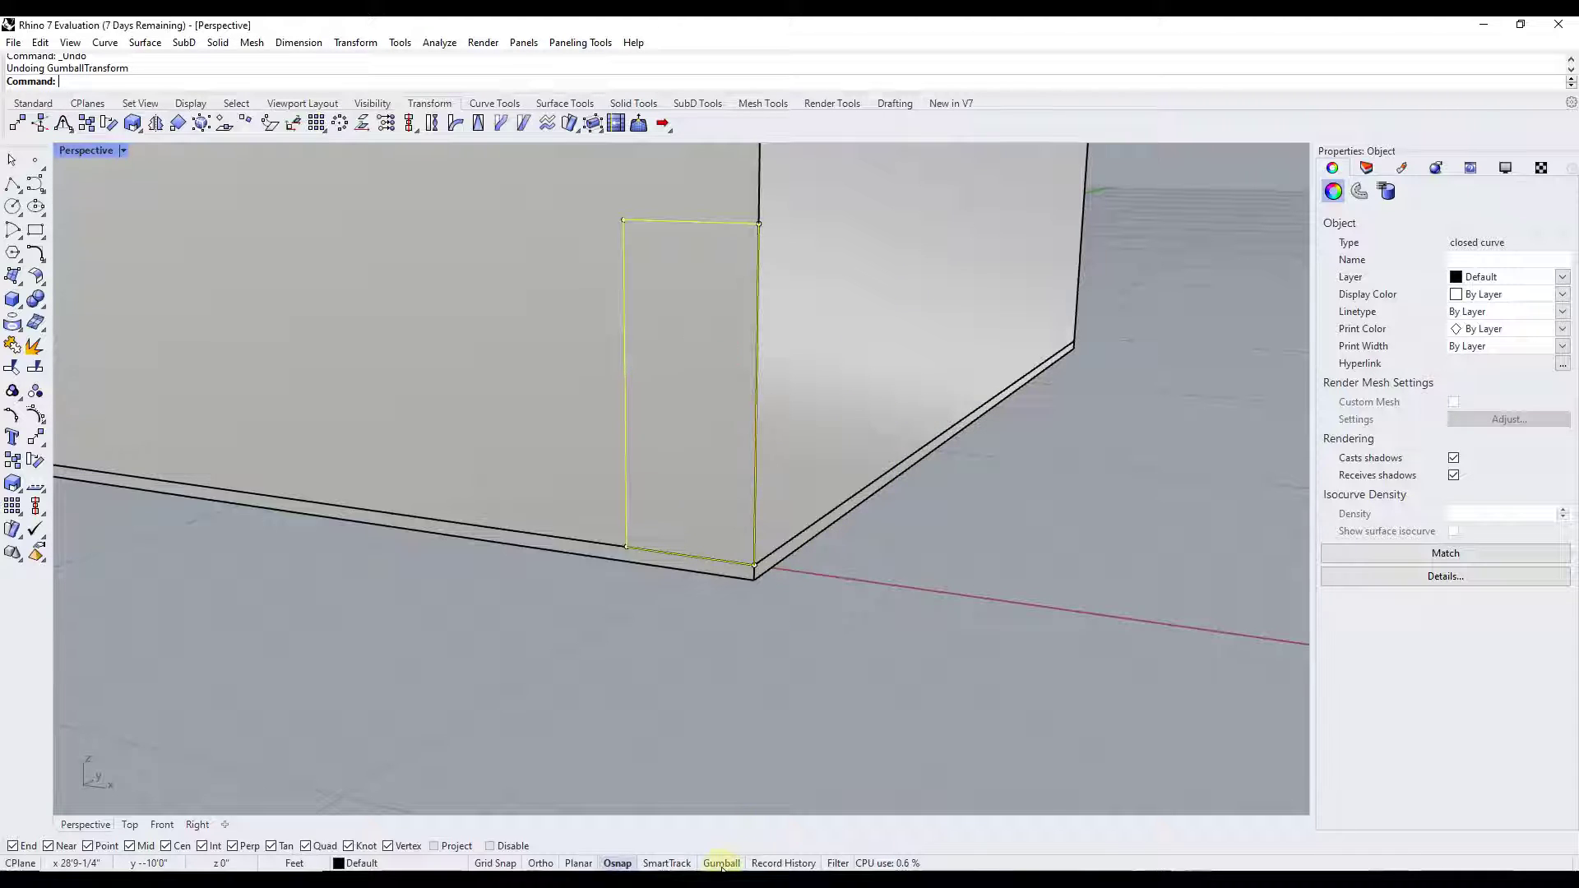
left_click(722, 864)
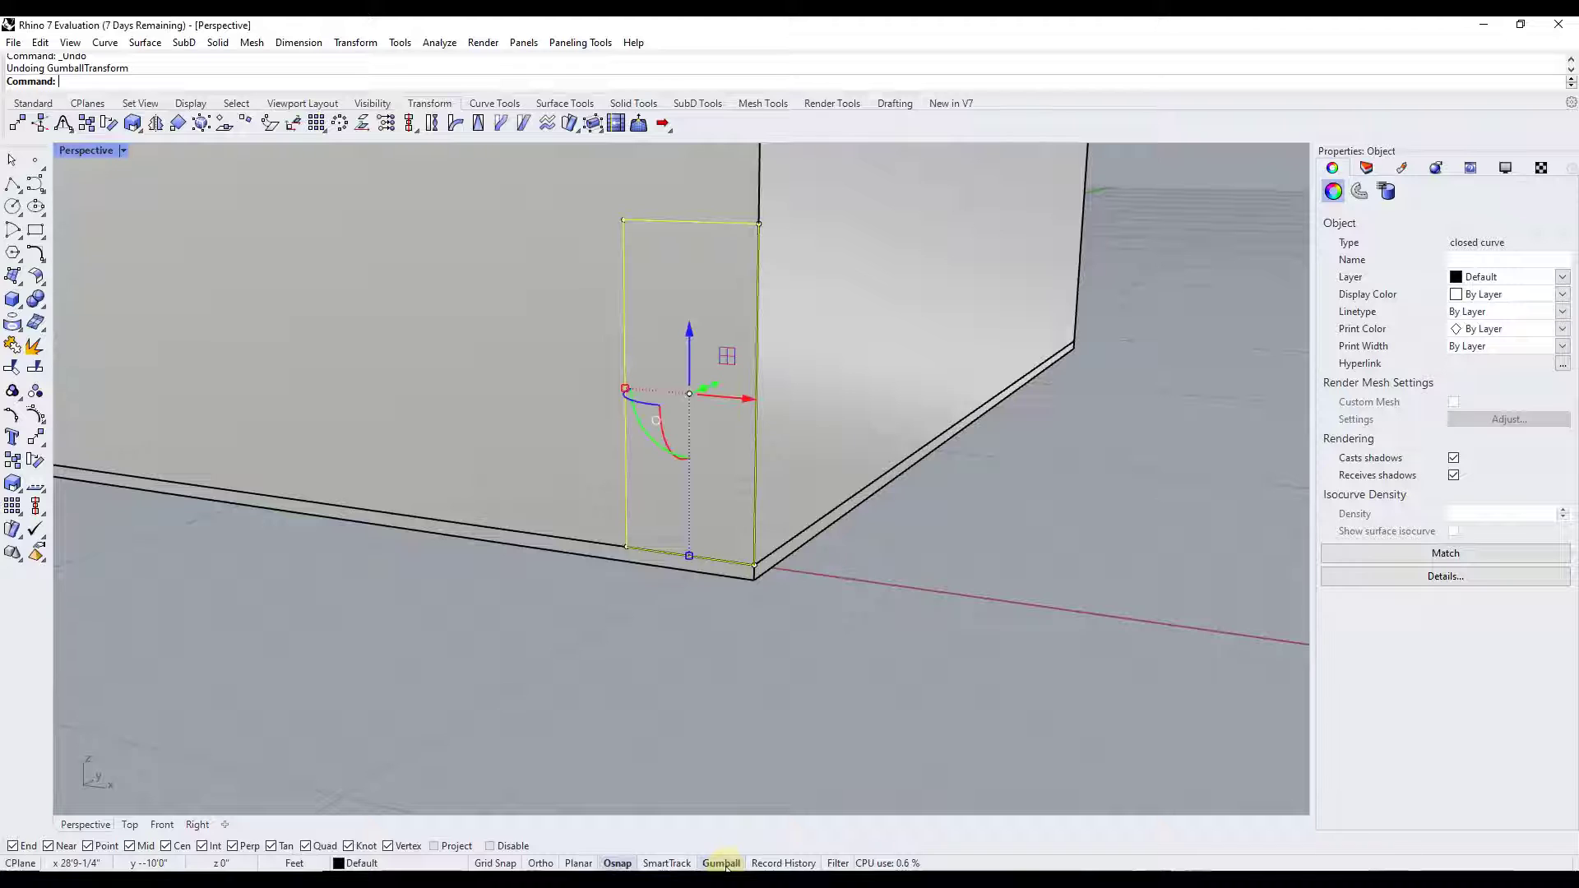
left_click(738, 635)
Step: Move the door rectangle another -3 along the X axis, away from the front wall's corner
scroll(1028, 416, "down", 5)
scroll(936, 398, "up", 2)
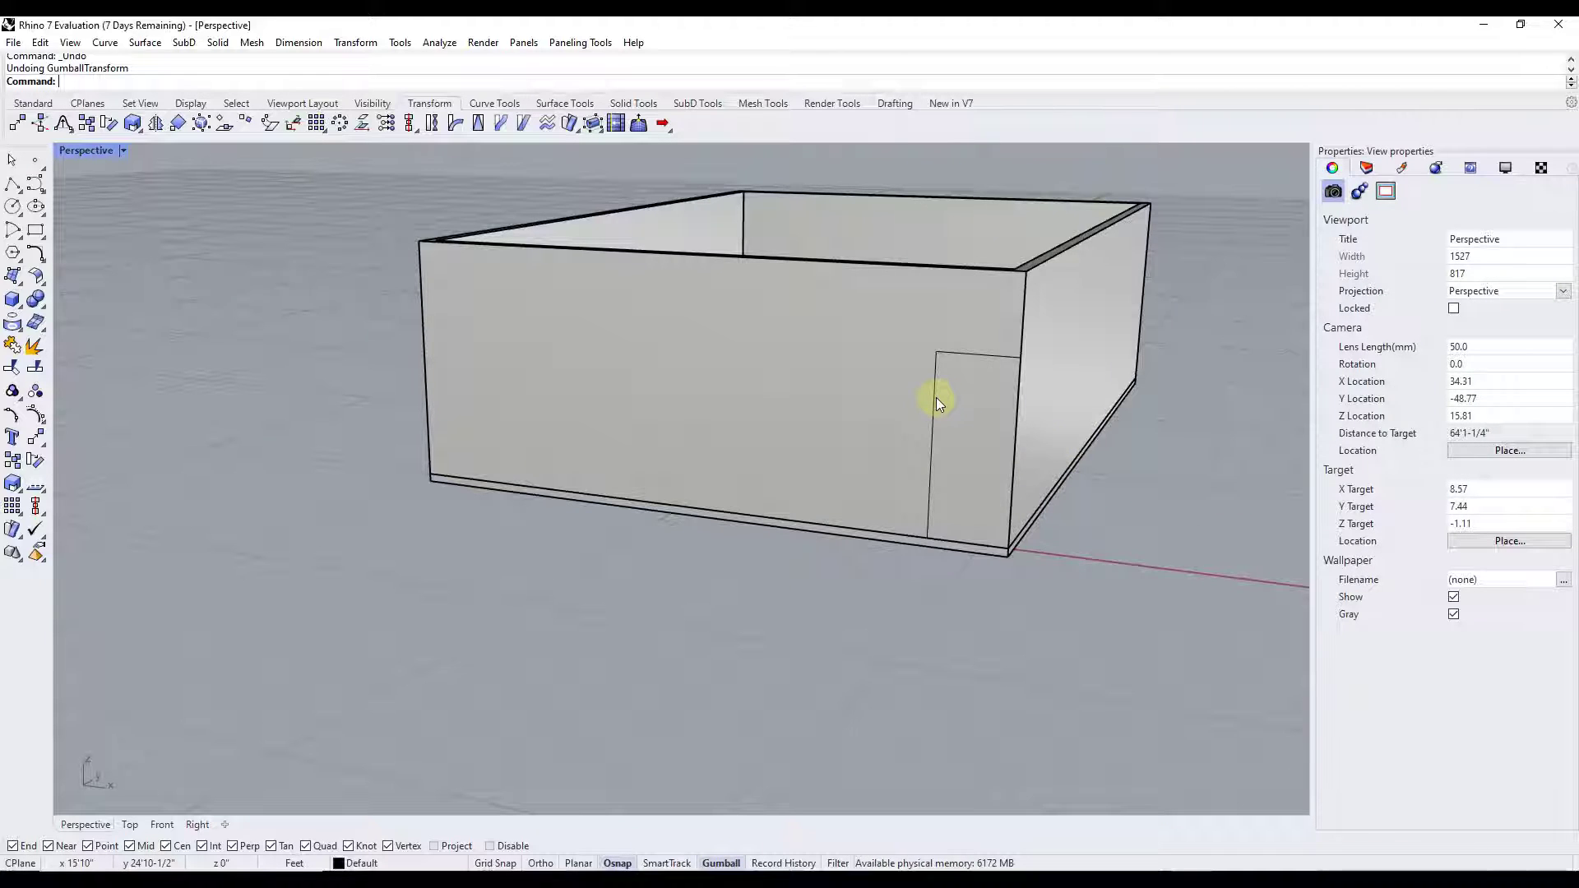
left_click(936, 398)
left_click(999, 444)
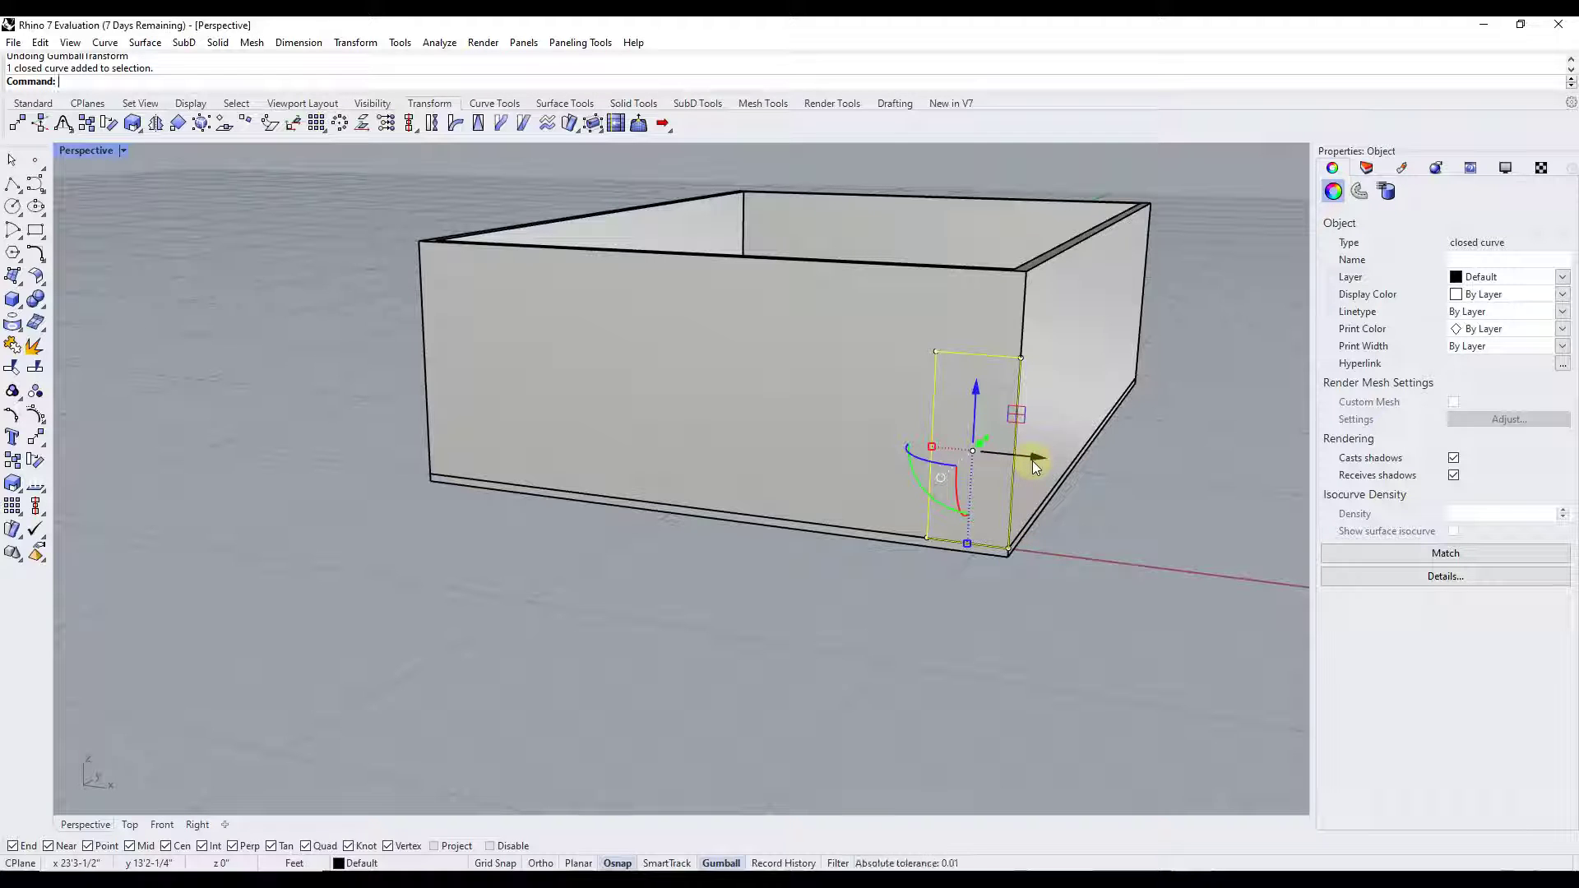
left_click(1033, 461)
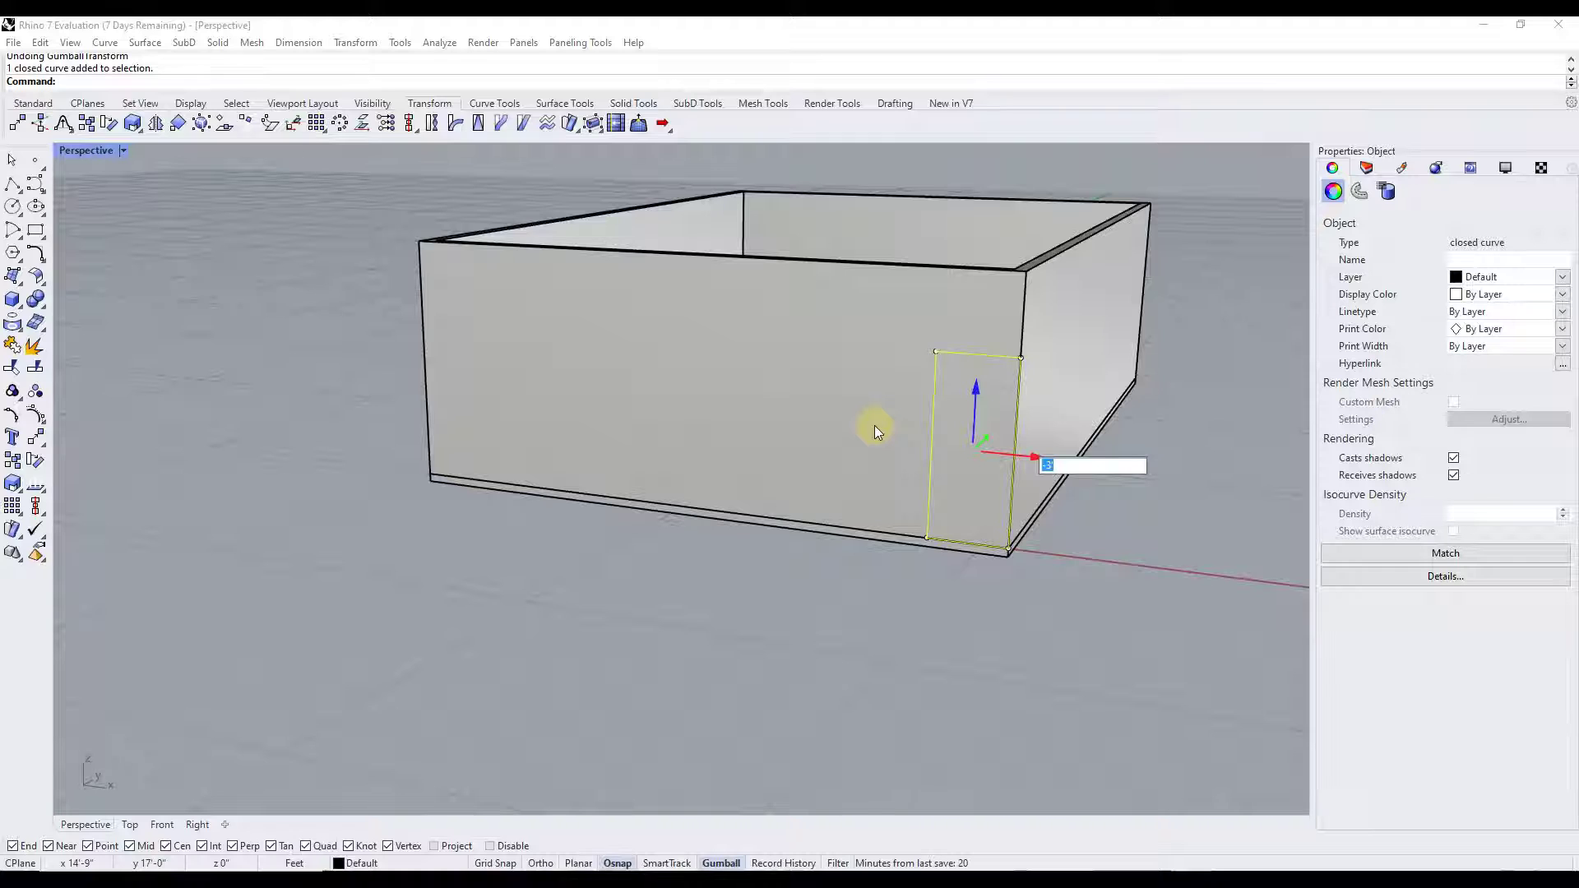
type("-3")
key("Return")
right_click_drag(995, 422, 1097, 400)
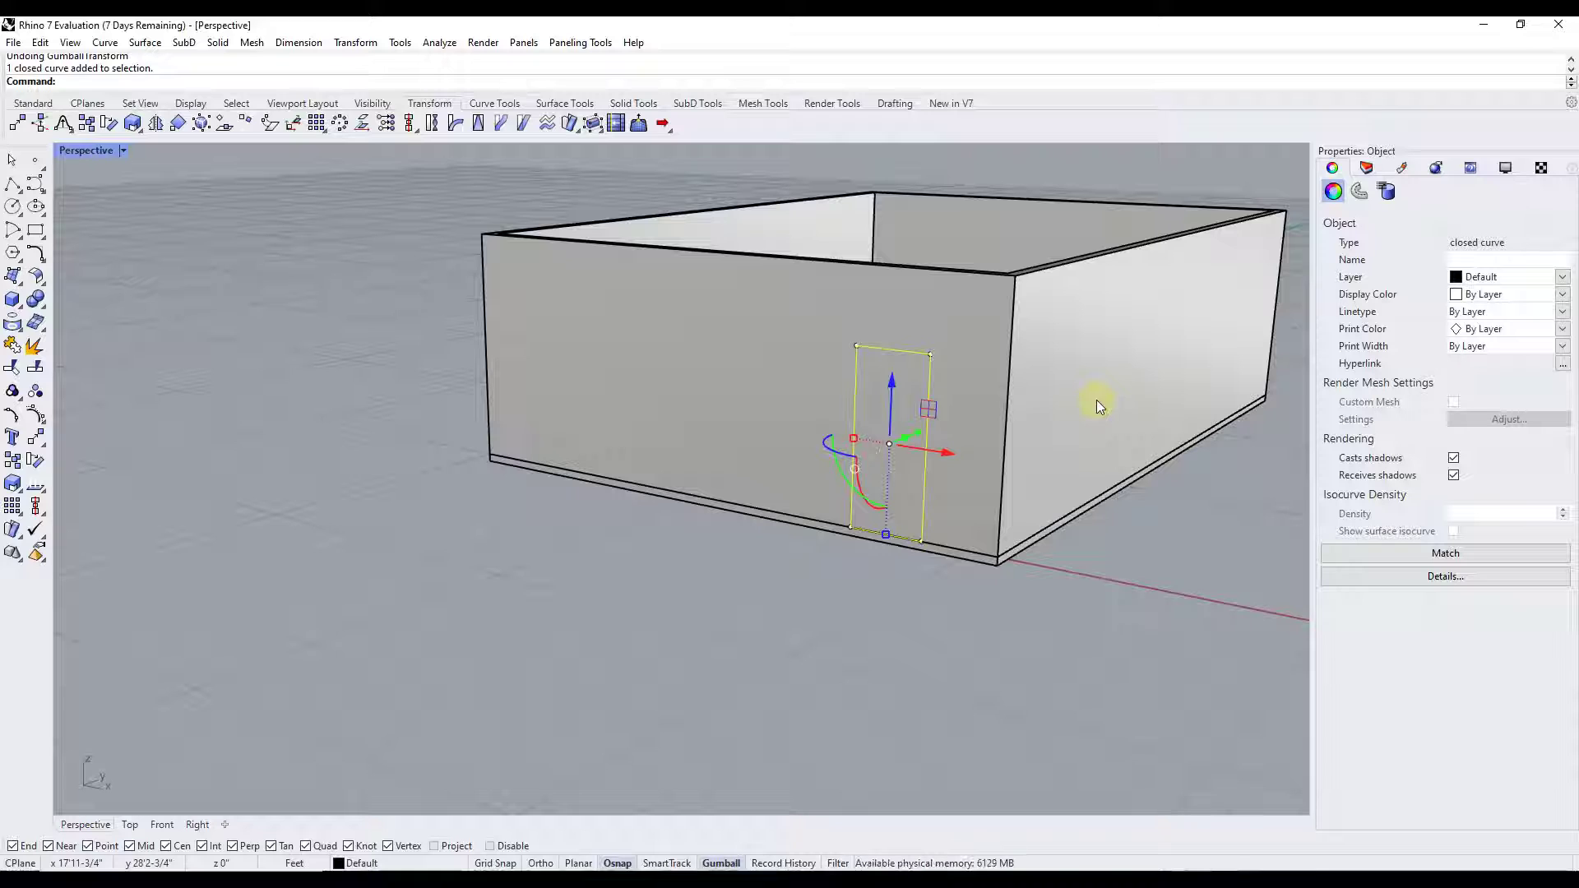
Step: Shift the door rectangle a further -2' along the X axis on the front wall and deselect it
left_click(944, 452)
type("-3")
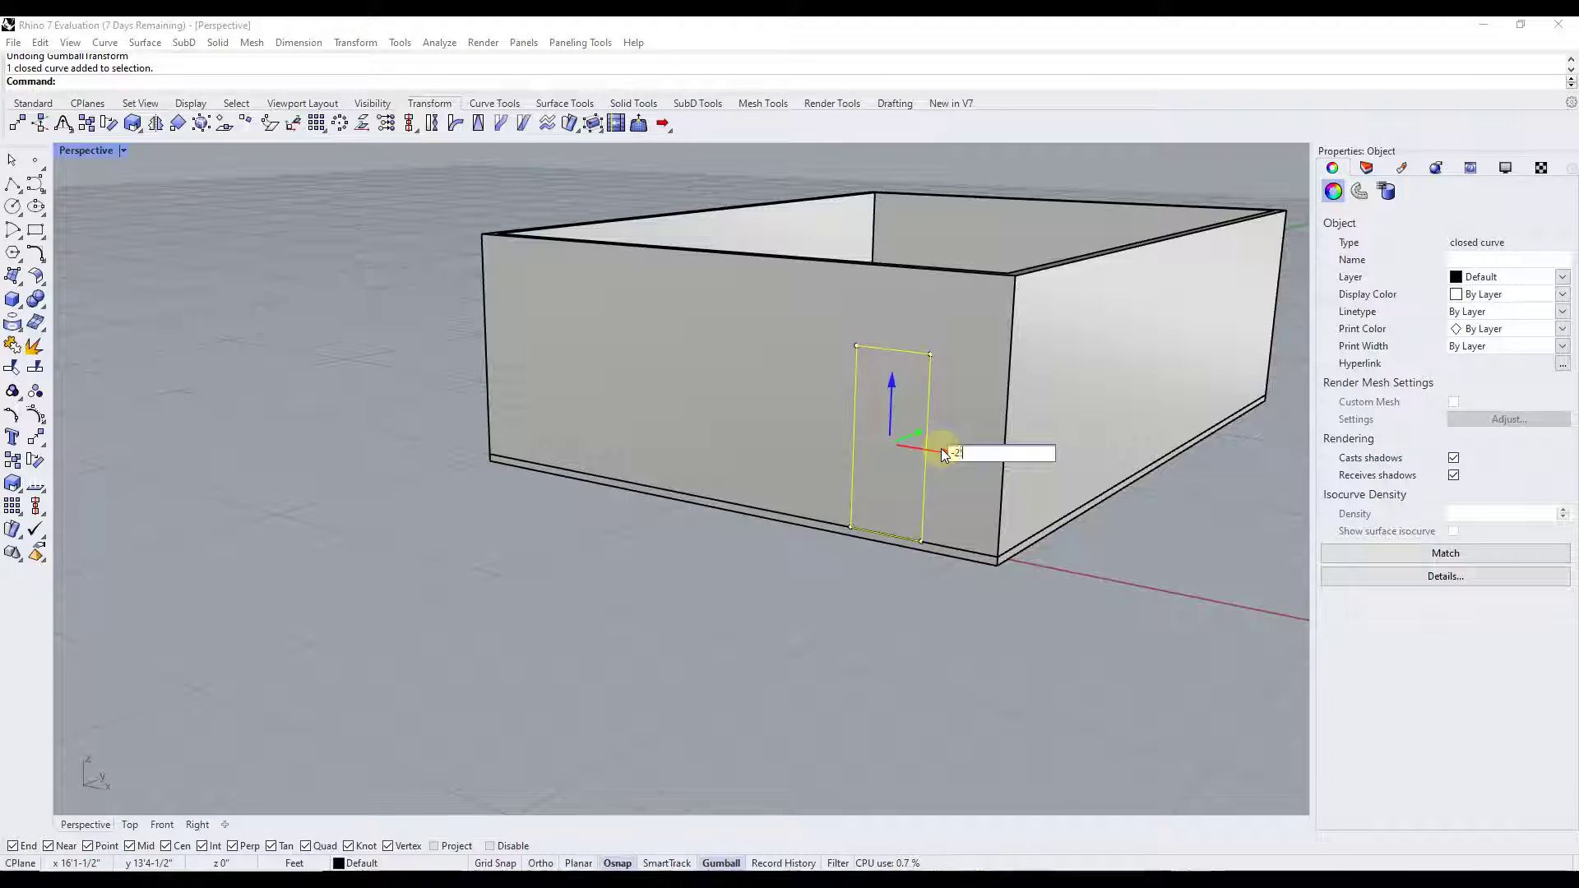
key("Return")
left_click(857, 570)
right_click_drag(857, 570, 909, 416)
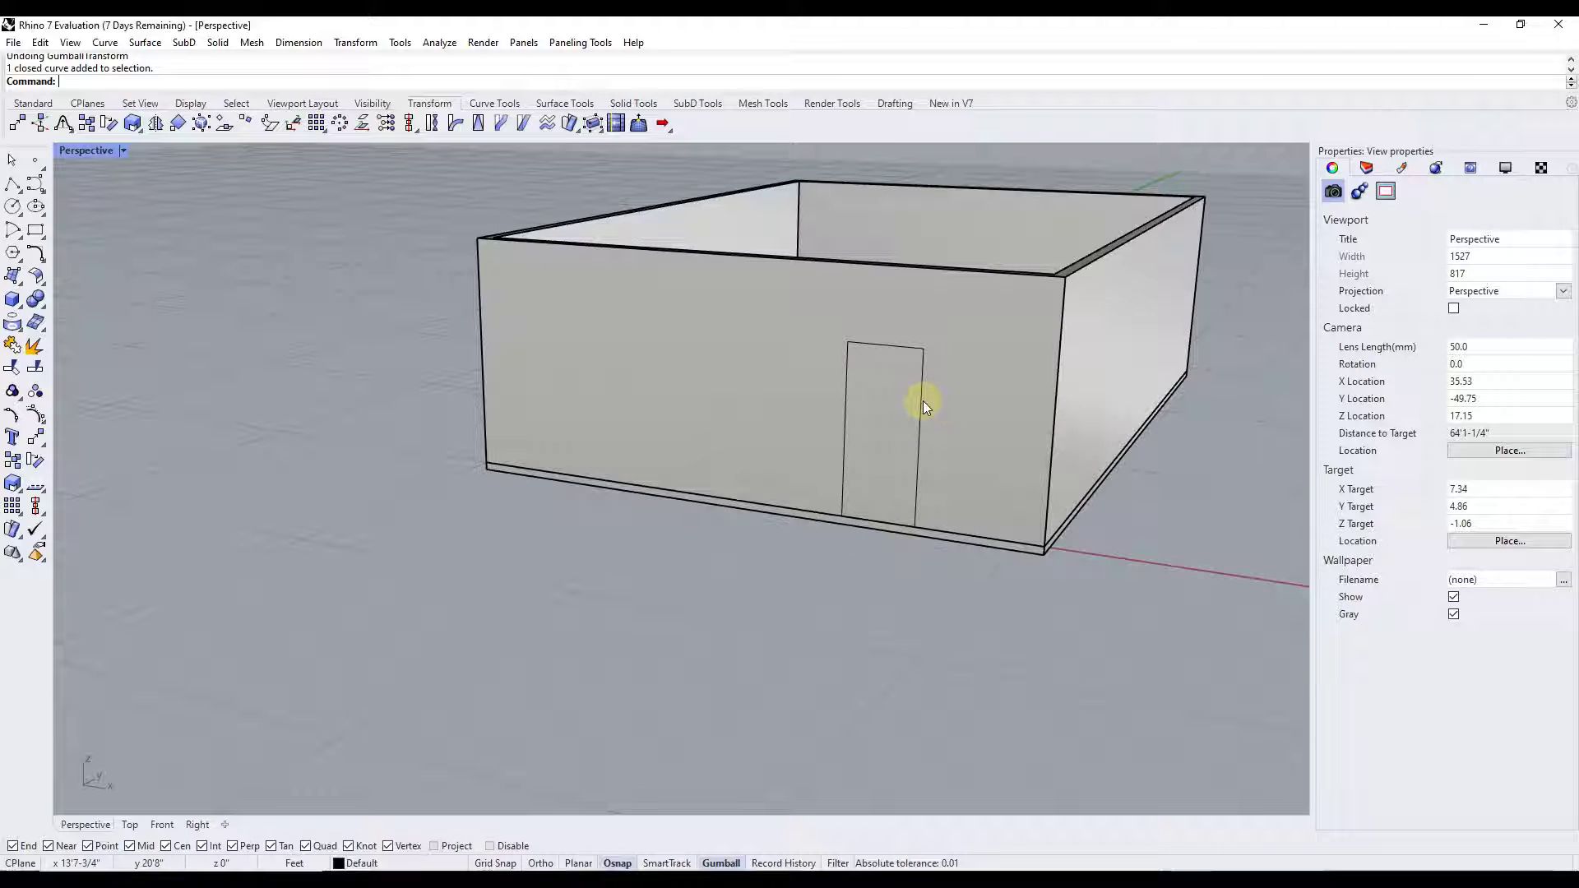
Step: Inspect the door rectangle on the front wall and locate the Wire Cut command among the solid editing tools
right_click_drag(969, 399, 962, 367)
scroll(969, 386, "up", 5)
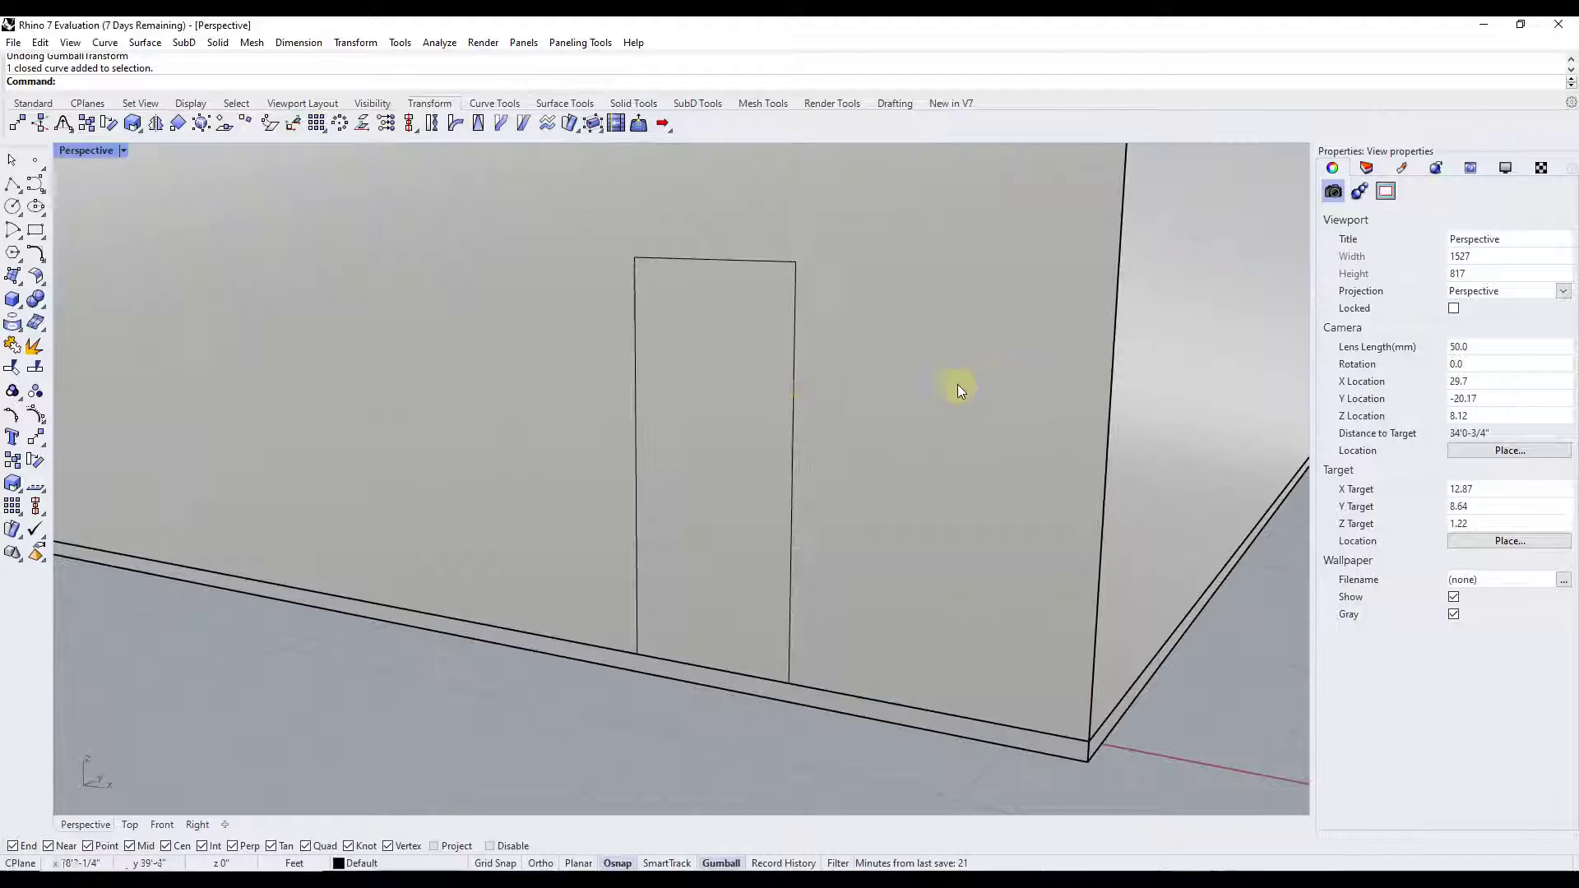
scroll(790, 352, "down", 5)
left_click(789, 355)
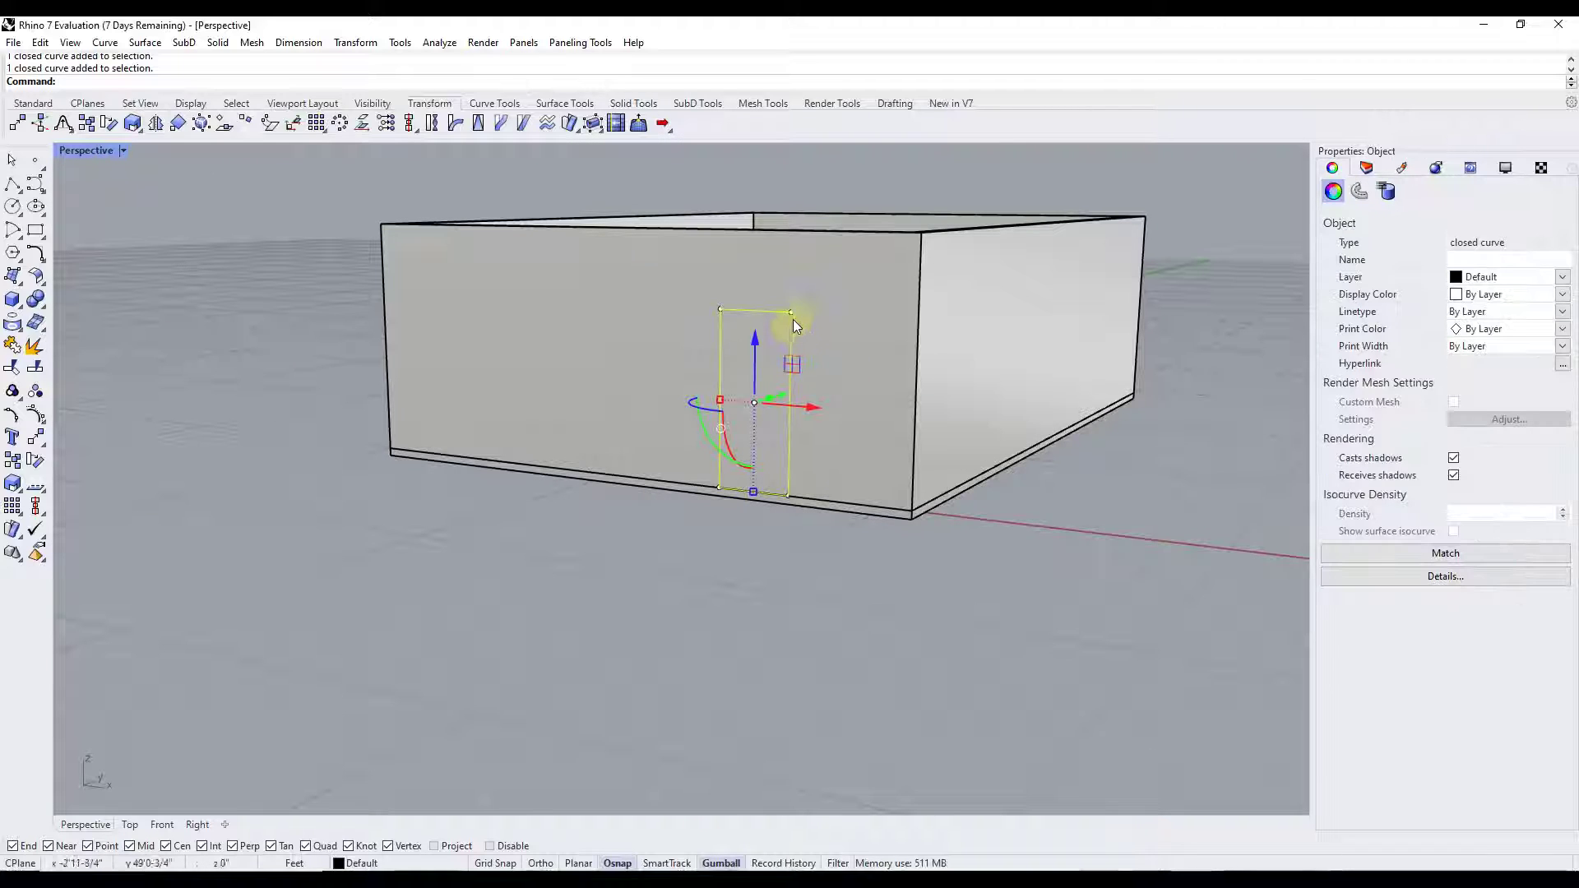
left_click(218, 43)
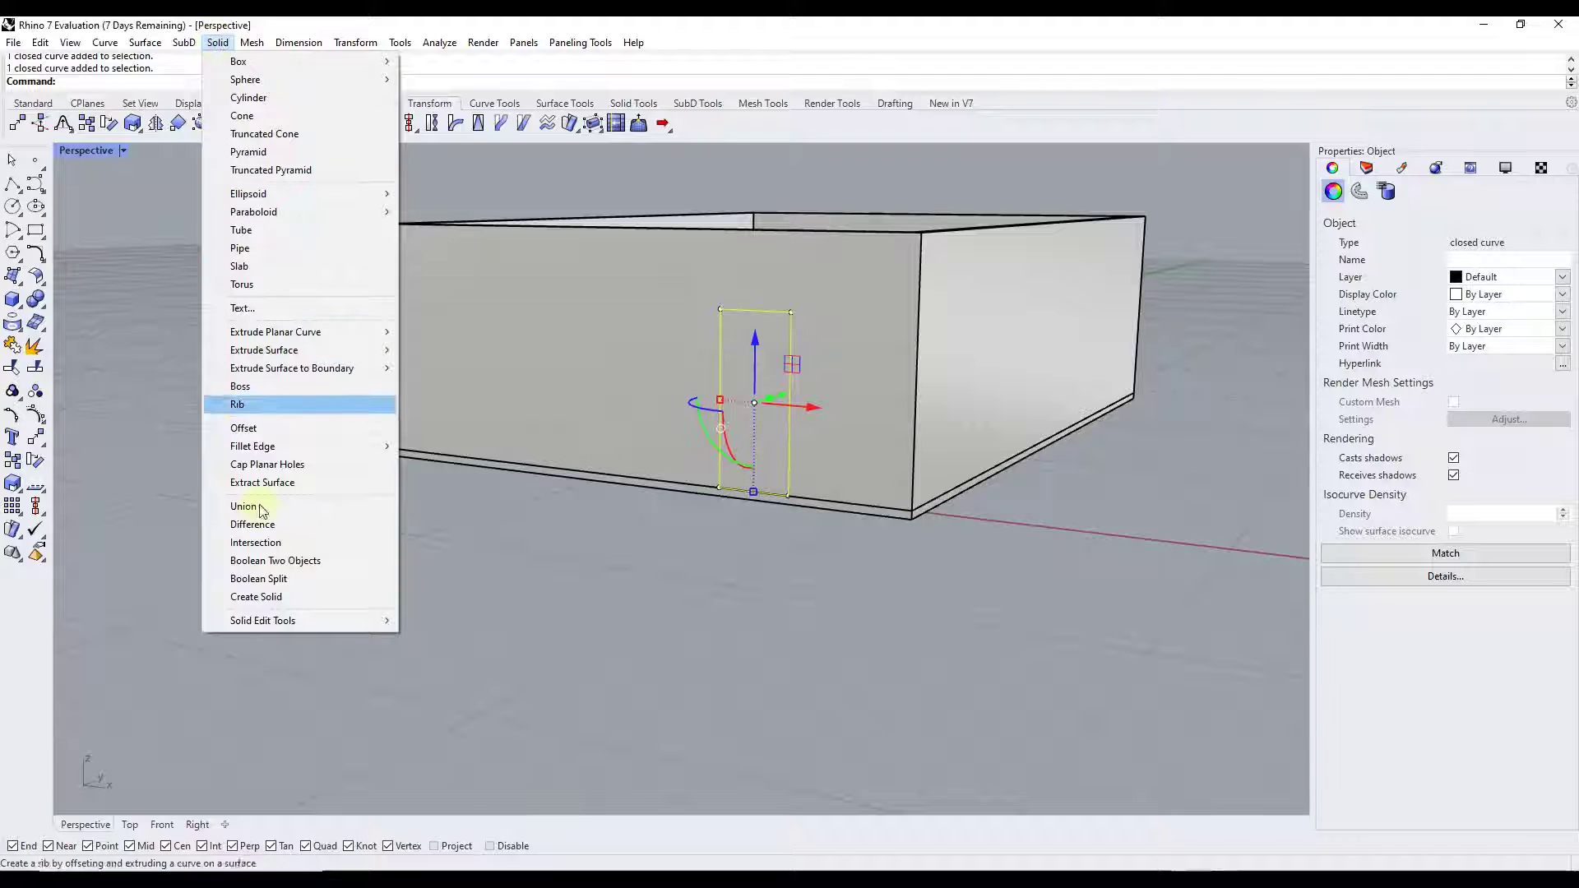
mouse_move(280, 622)
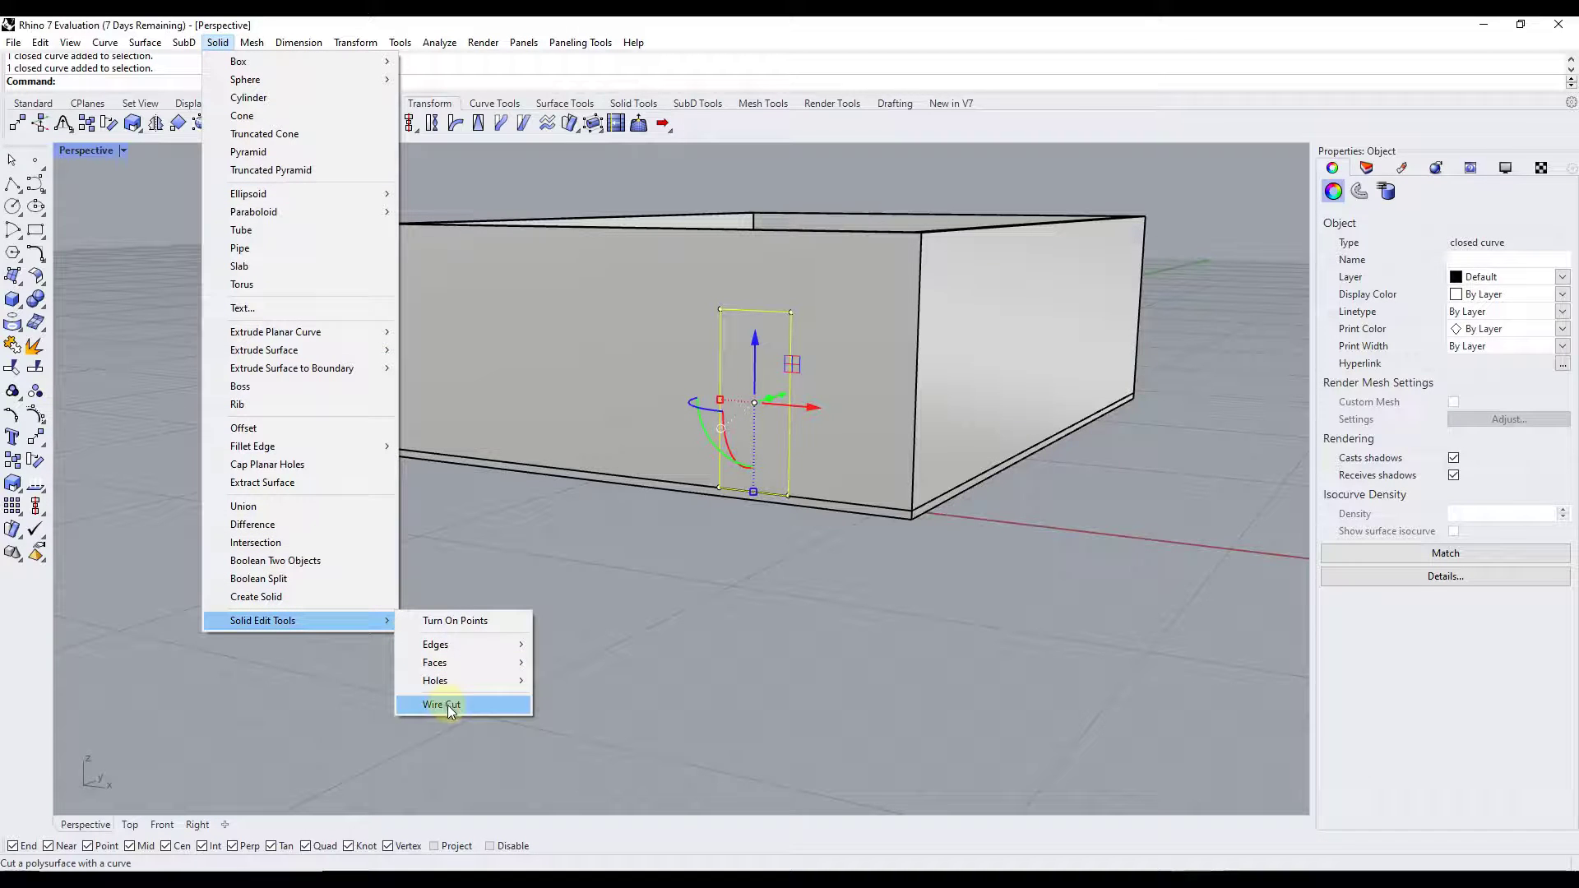
right_click_drag(447, 704, 733, 352)
left_click(738, 374)
left_click(752, 688)
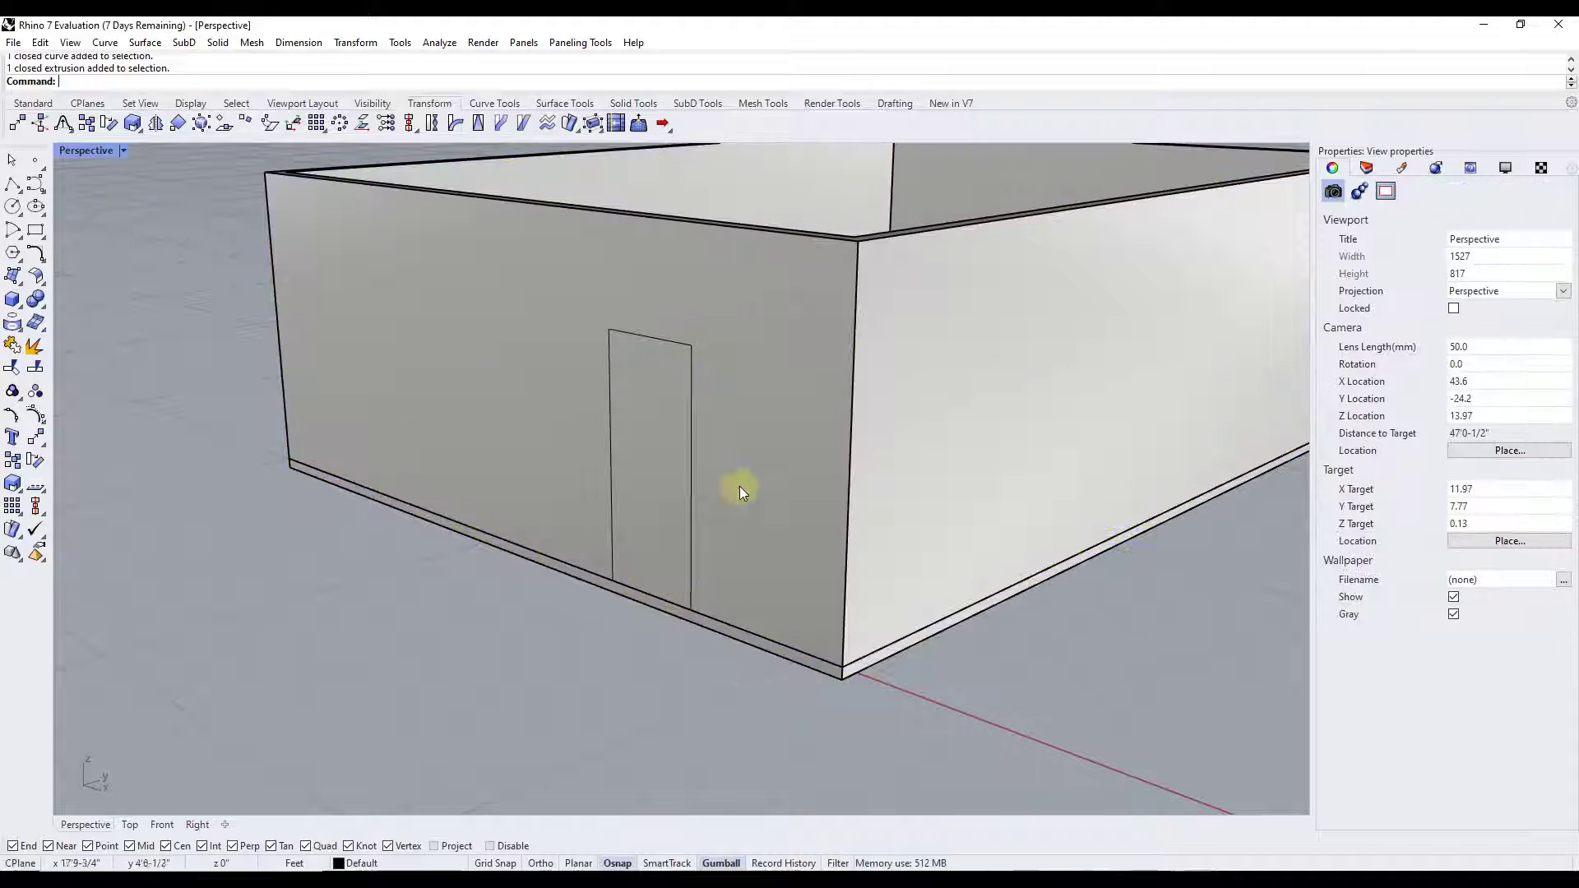
Step: Move the door rectangle a short distance outward so it stands in front of the wall face, and select it again
left_click(692, 426)
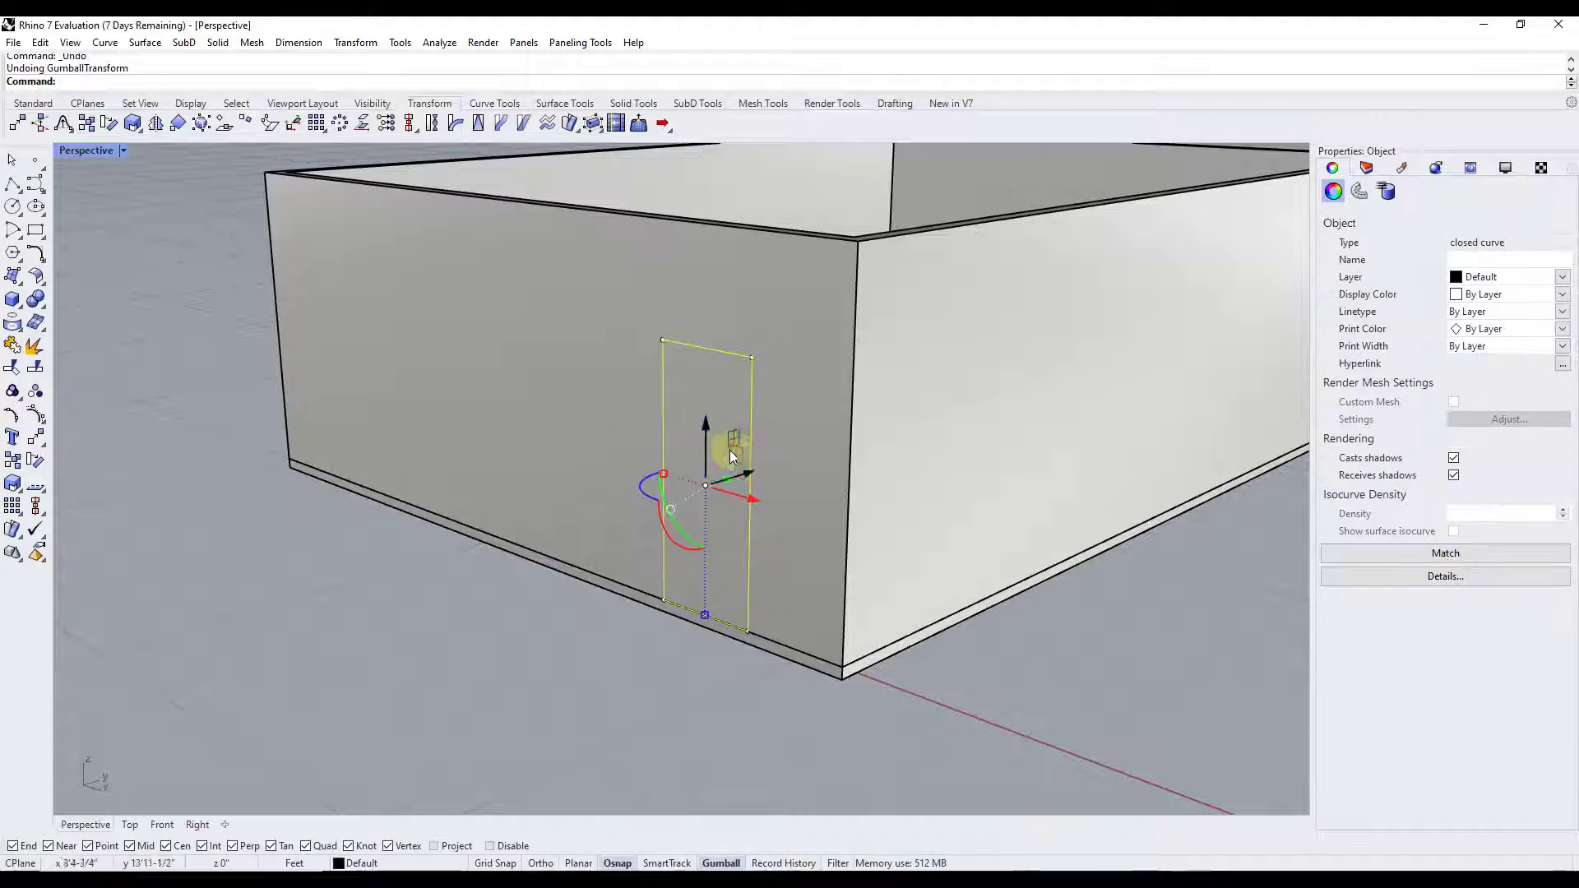
key("ctrl+y")
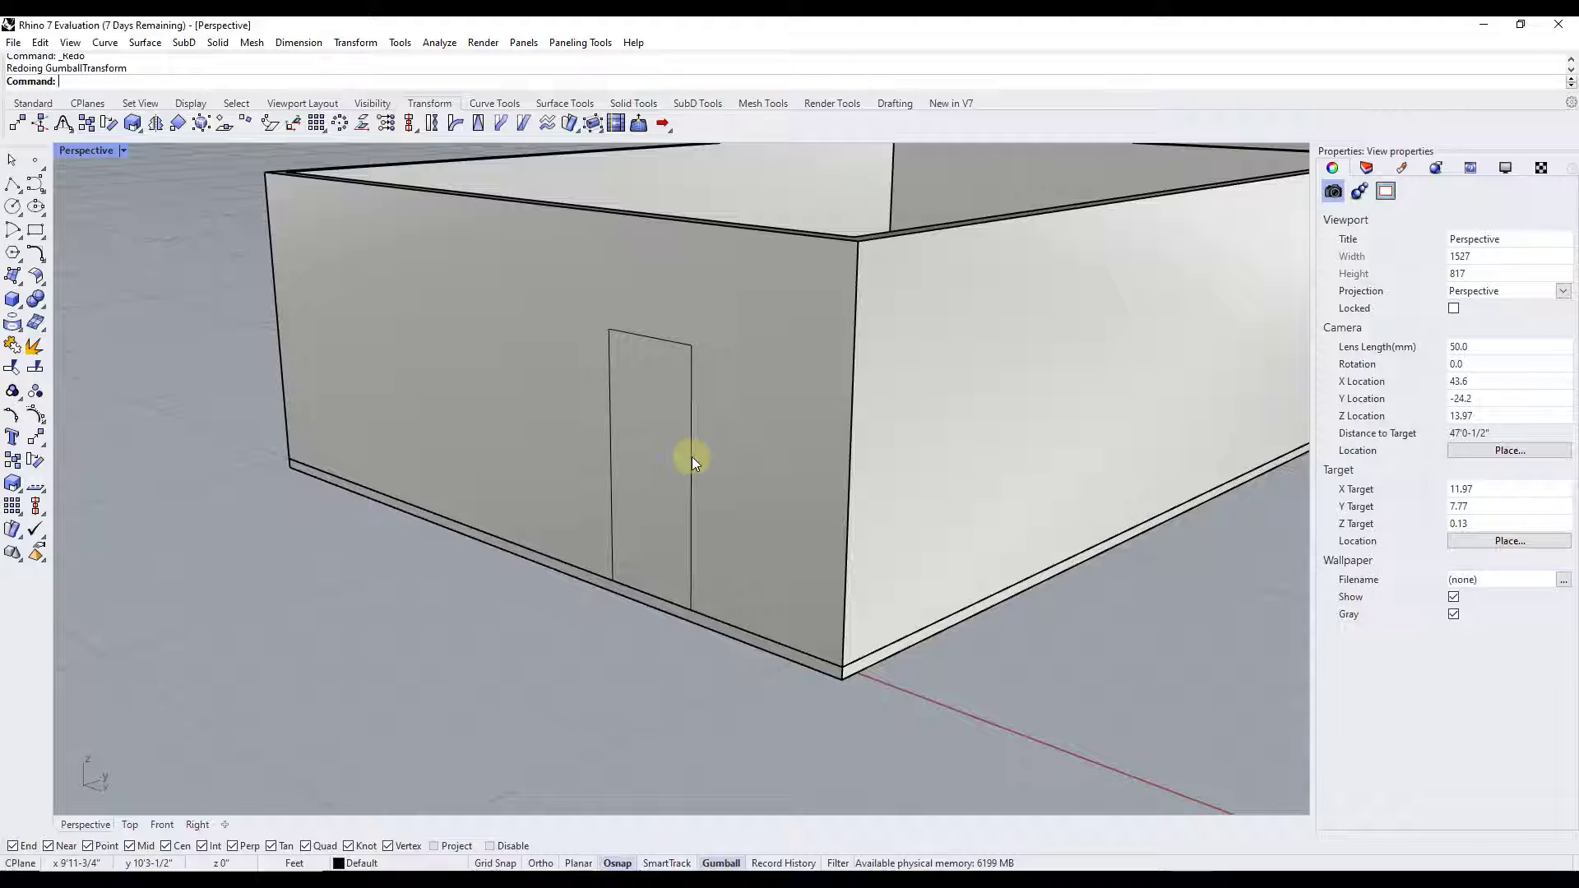
left_click(692, 457)
left_click(743, 509)
left_click_drag(687, 456, 664, 471)
left_click(647, 648)
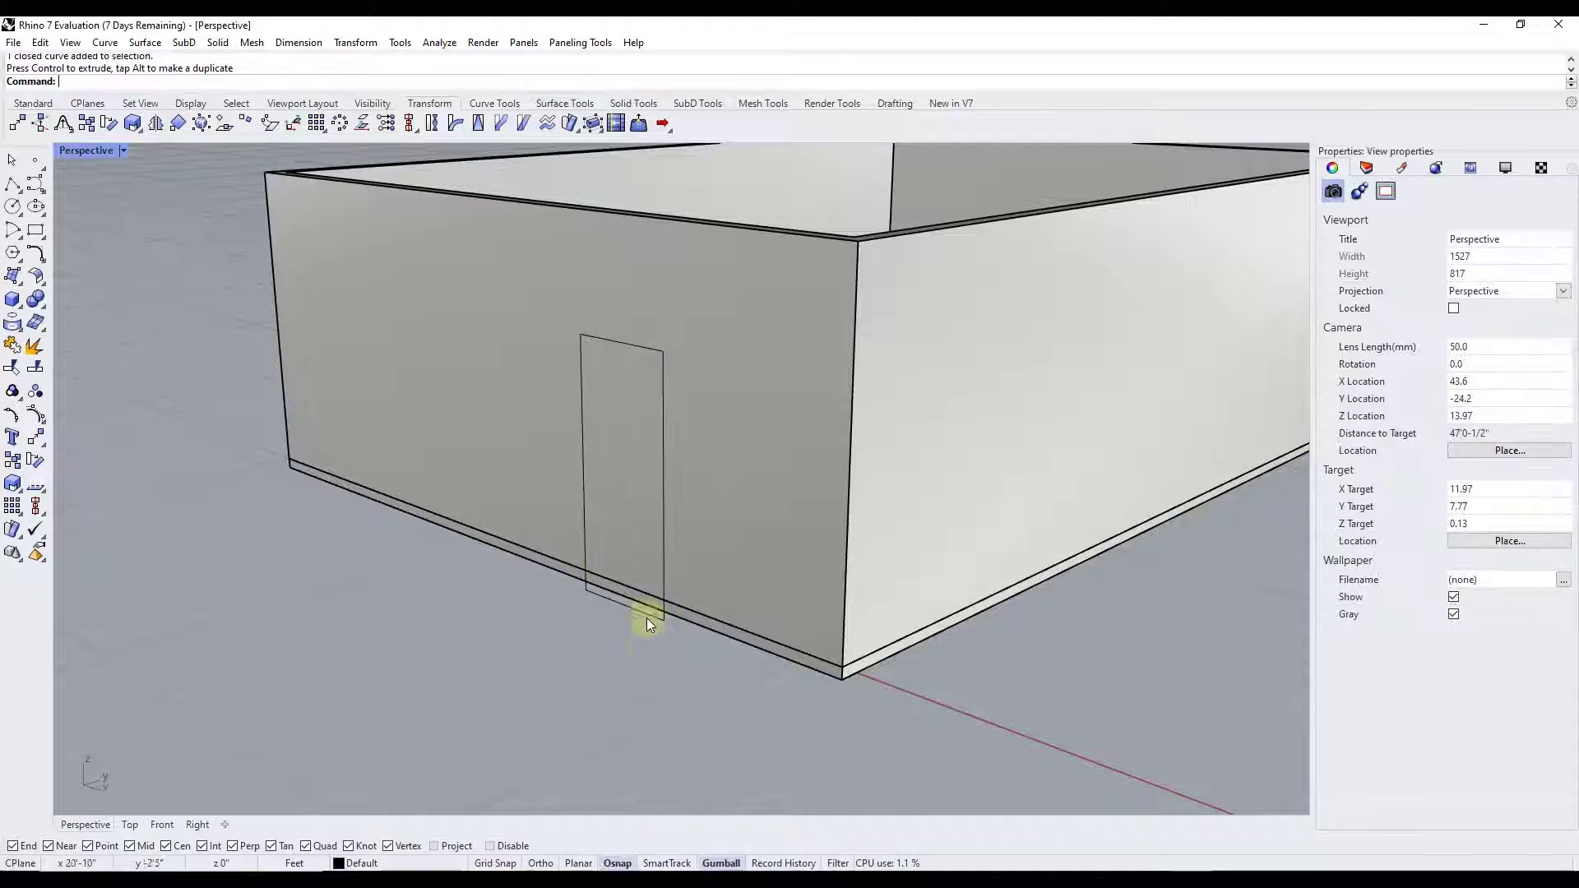
left_click(660, 458)
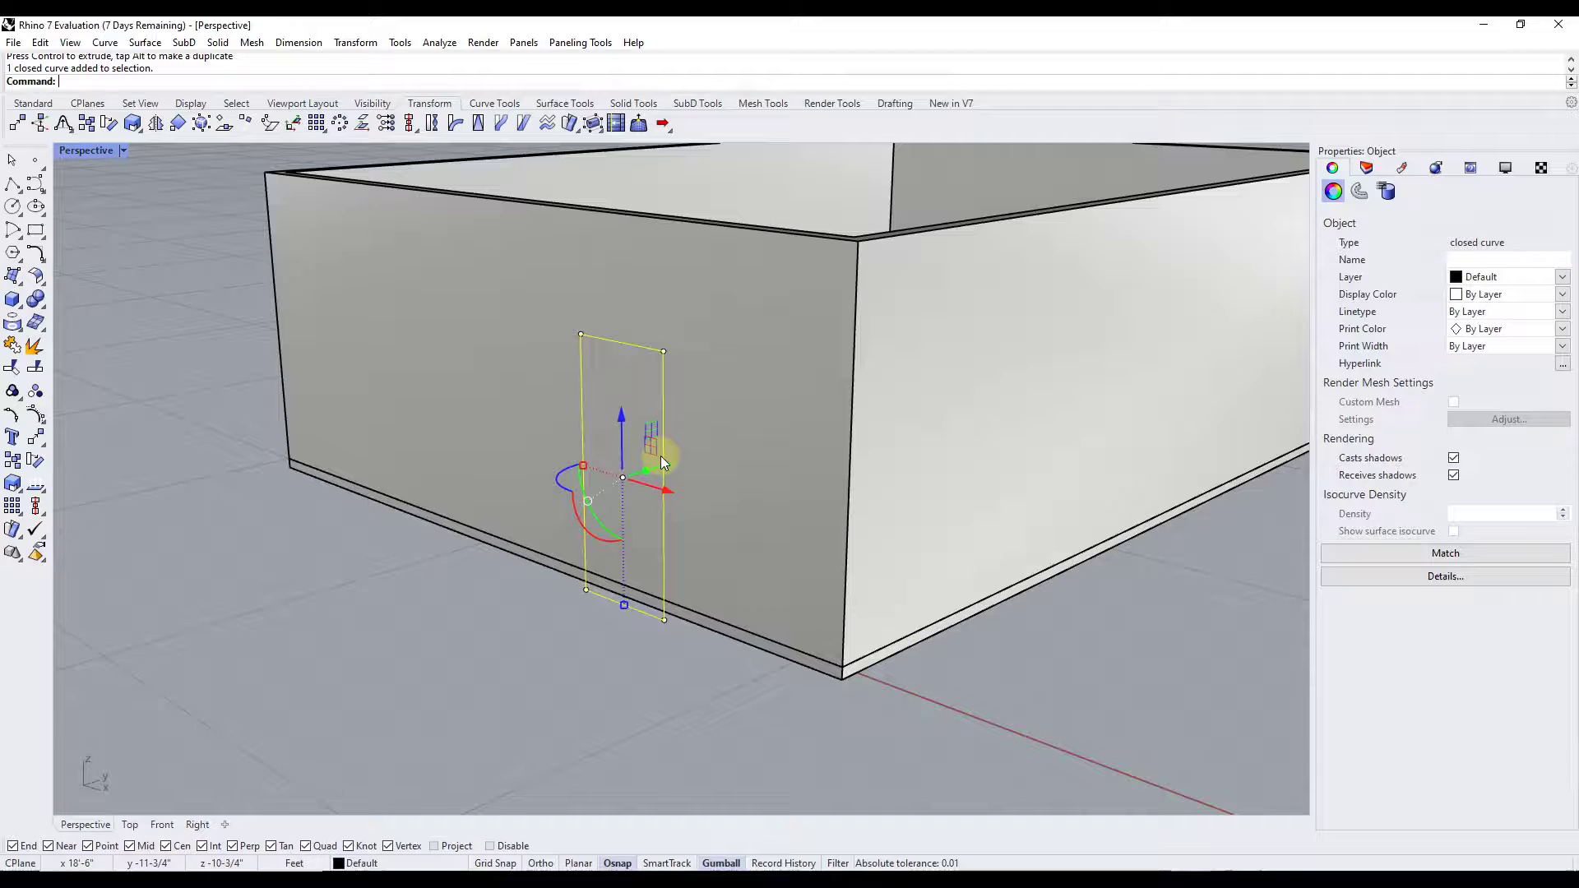
Step: Wire-cut the walls with the door rectangle, cutting through the front wall and accepting the removed piece to form the door opening
left_click(223, 46)
mouse_move(273, 625)
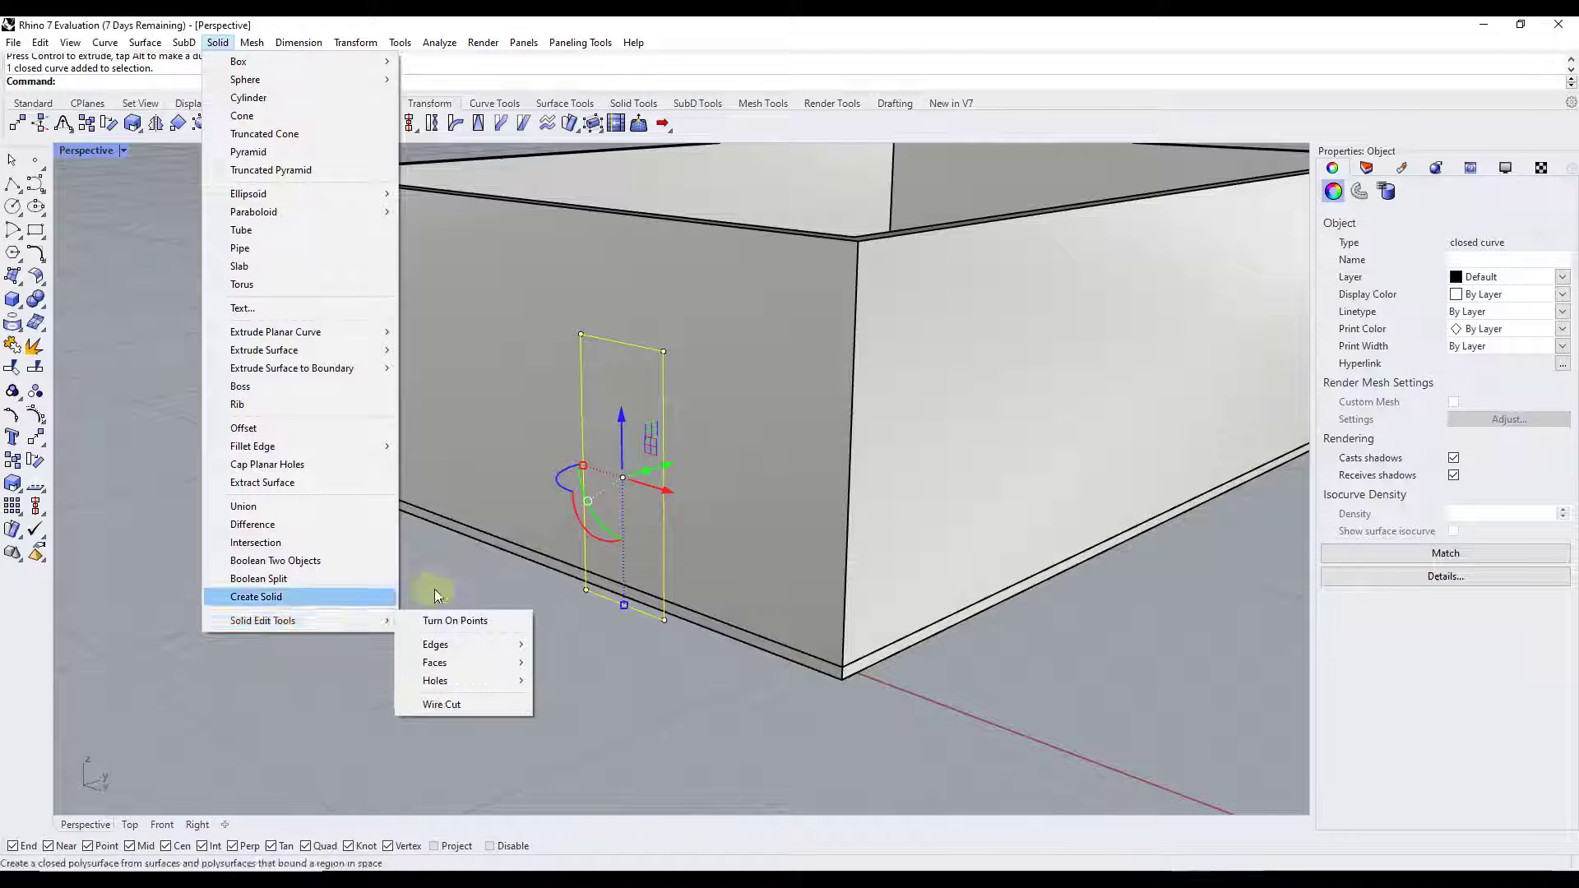
left_click(473, 708)
left_click(718, 354)
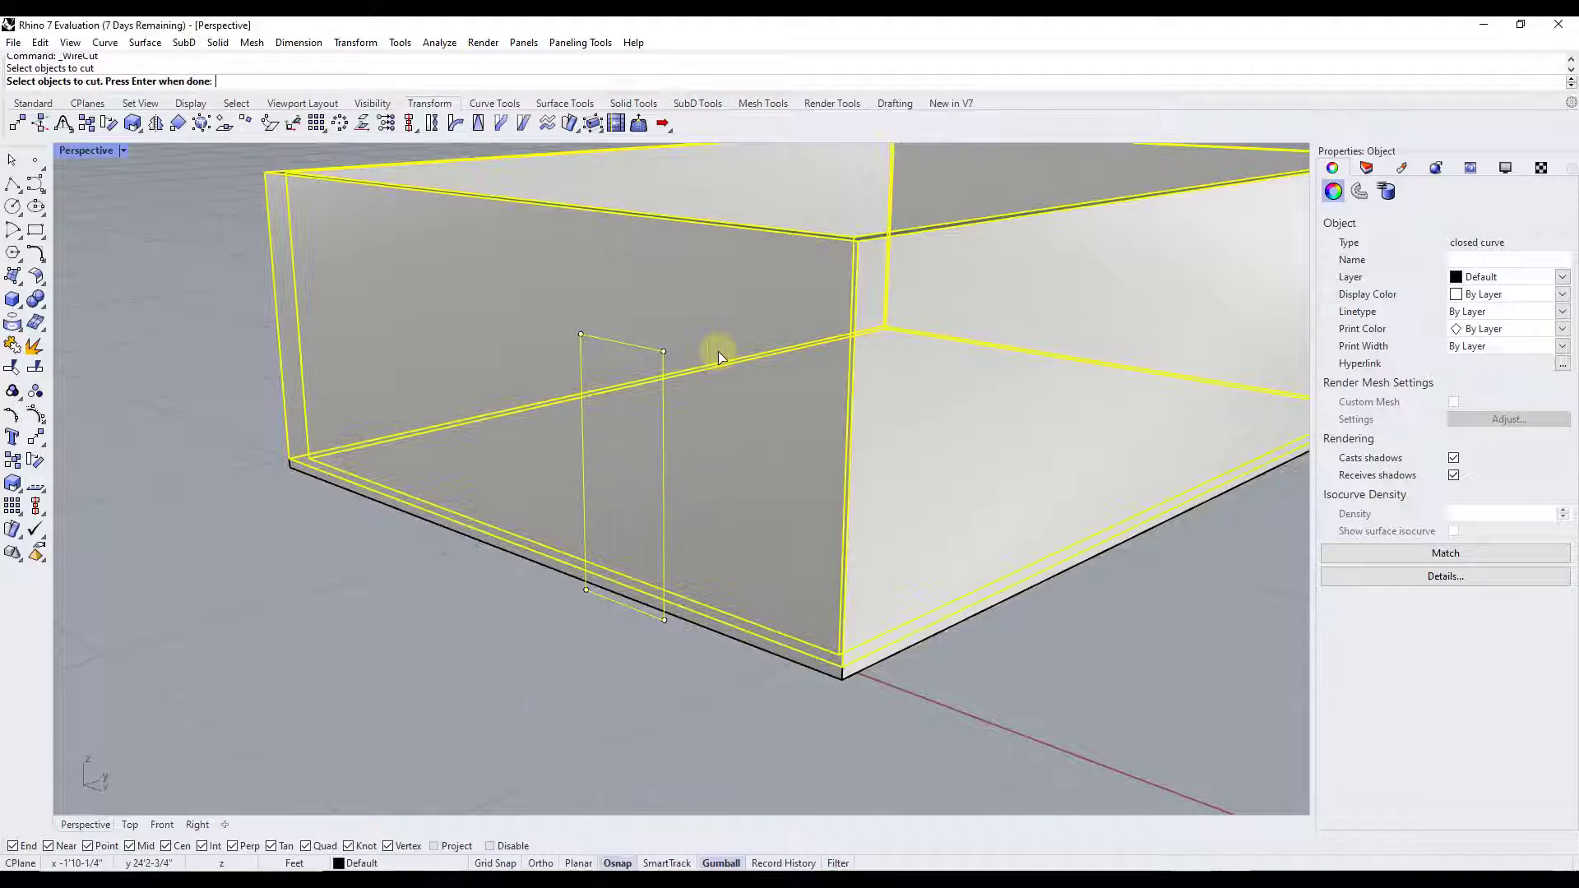
key("Return")
key("Return")
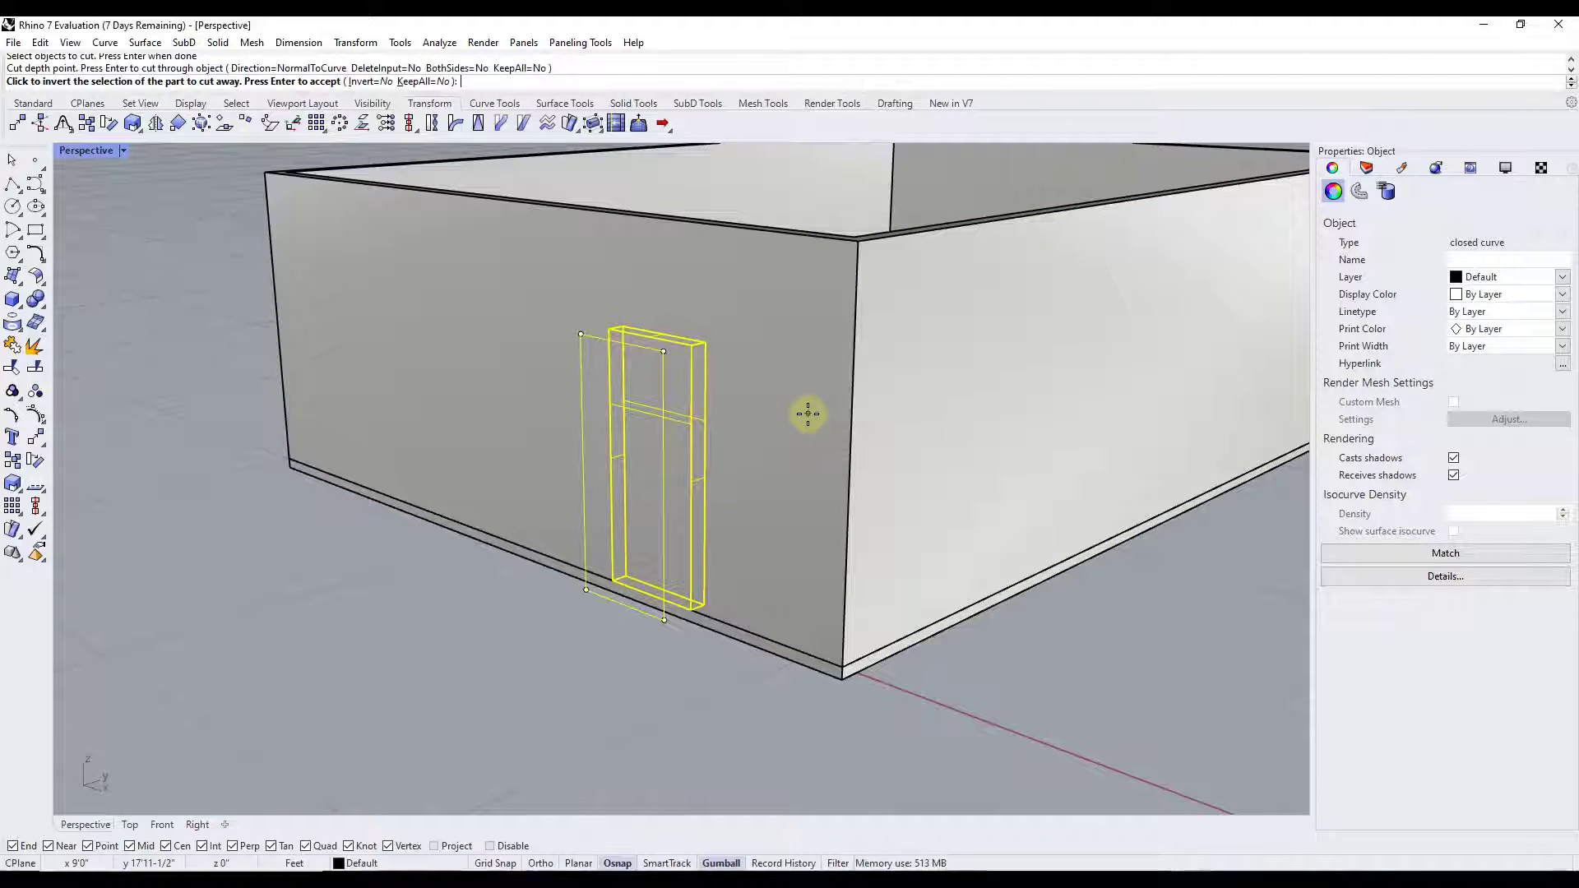
key("Return")
right_click_drag(623, 452, 634, 719)
left_click(634, 719)
right_click_drag(647, 600, 606, 606)
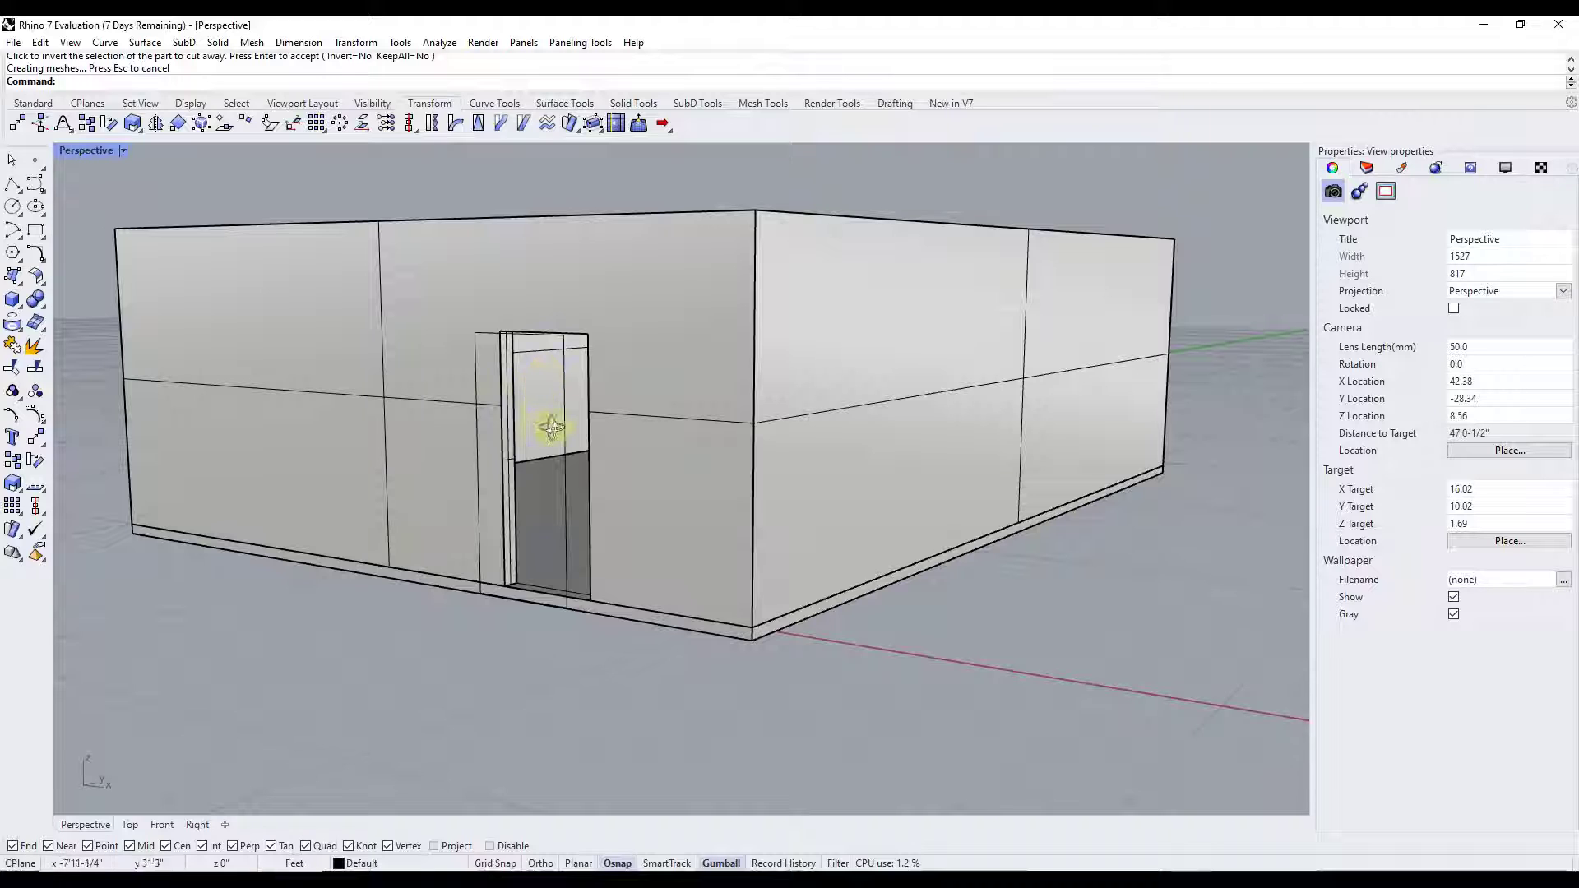
right_click_drag(546, 427, 581, 423)
scroll(606, 730, "up", 4)
right_click_drag(606, 730, 580, 674)
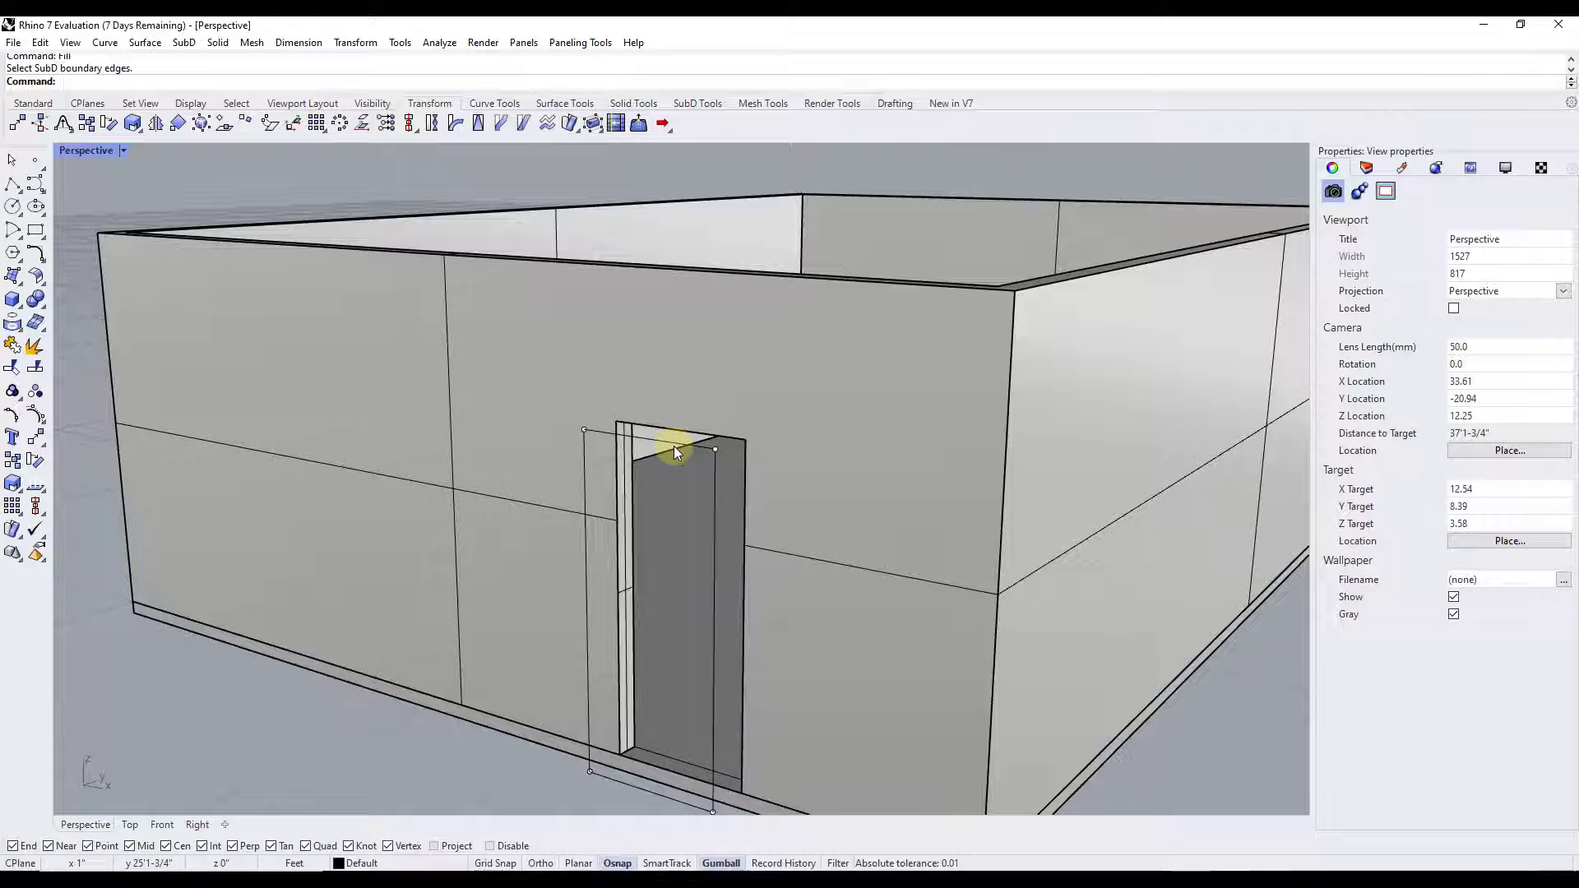
Step: Turn the gumball off and Ortho on, and move the door rectangle straight back from its corner to the opening's inner wall corner
double_click(76, 154)
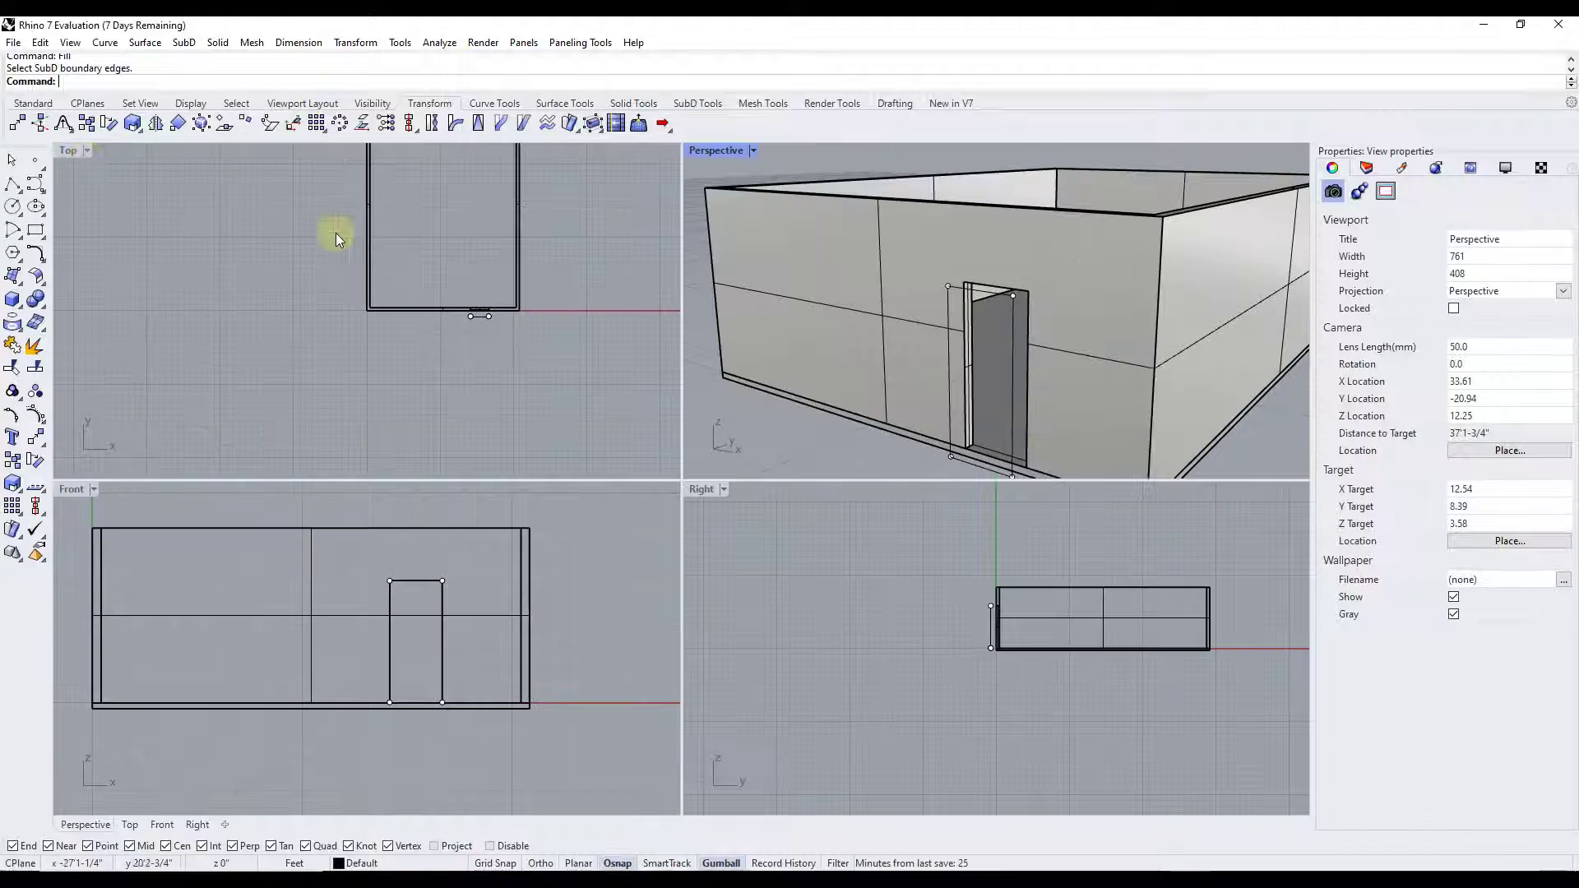
scroll(515, 337, "up", 10)
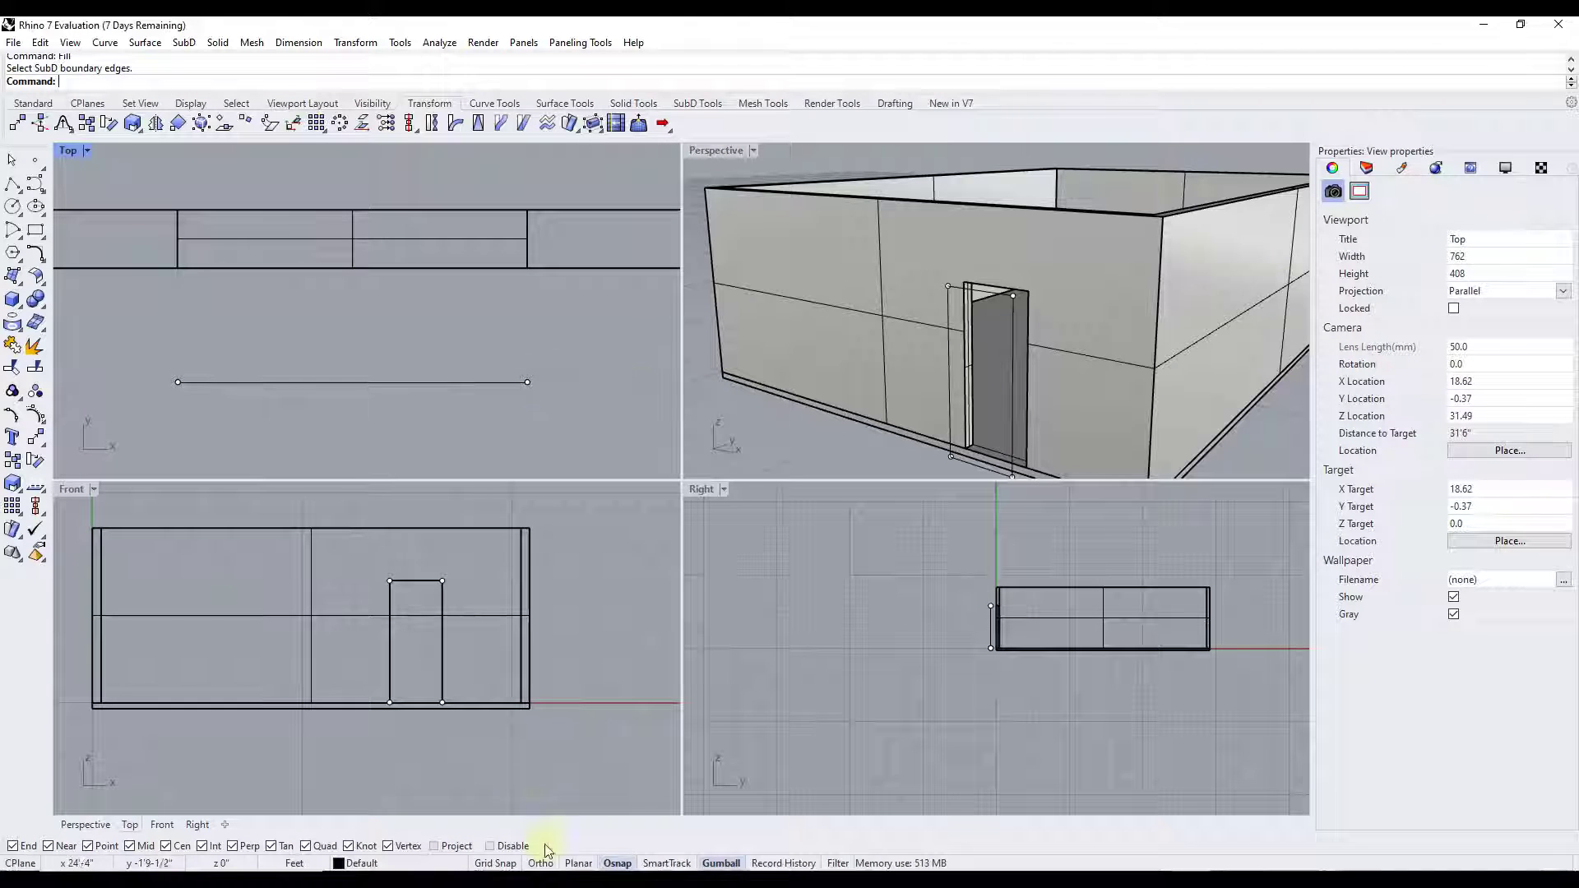
left_click(416, 381)
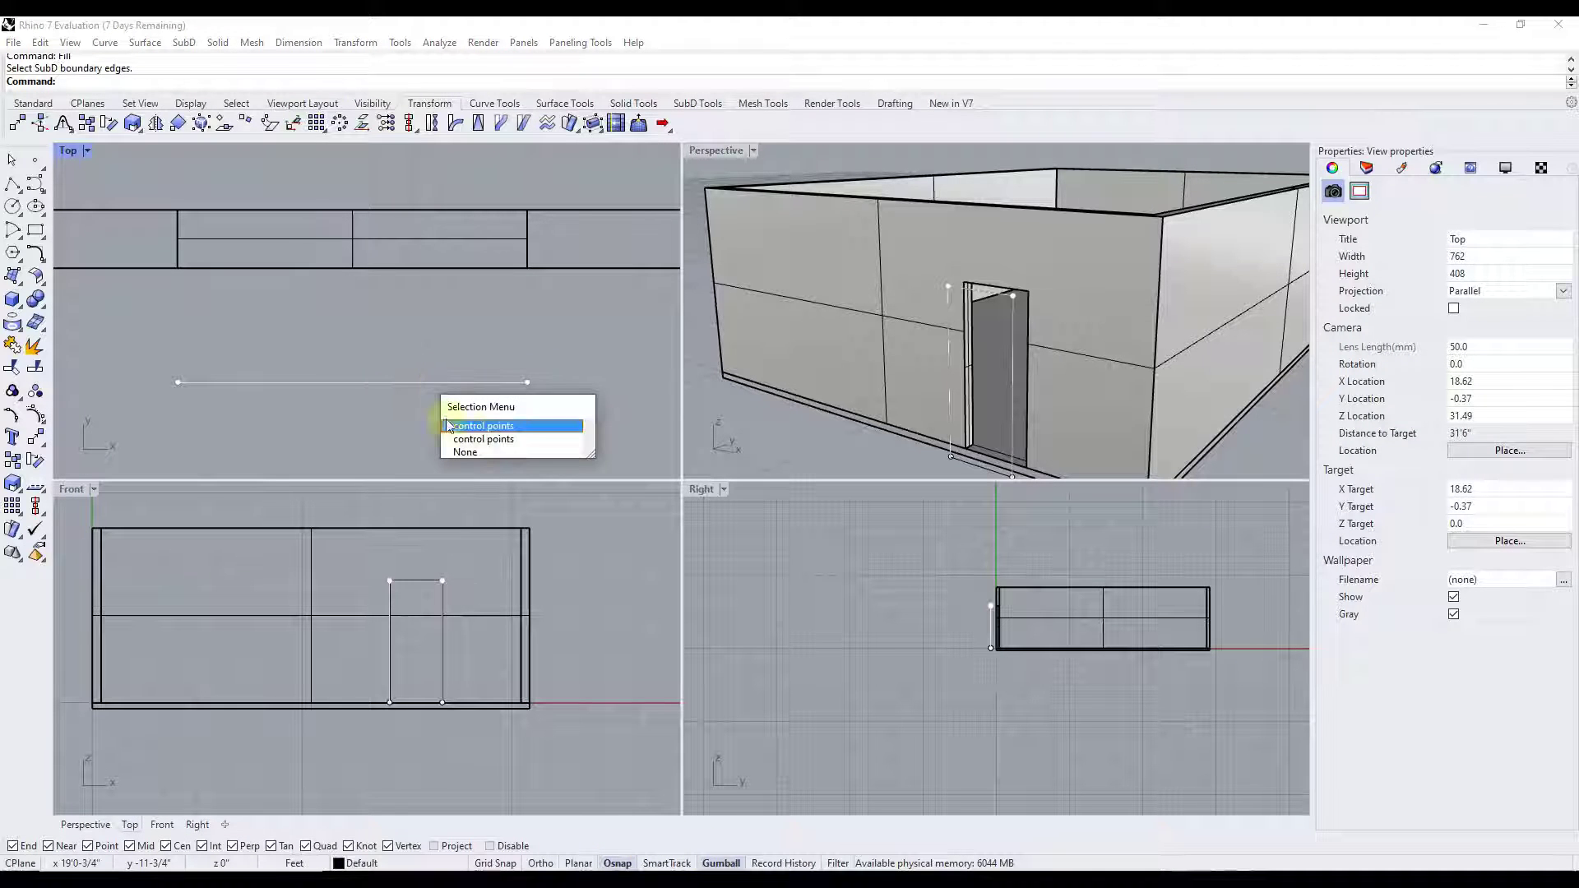
left_click(481, 426)
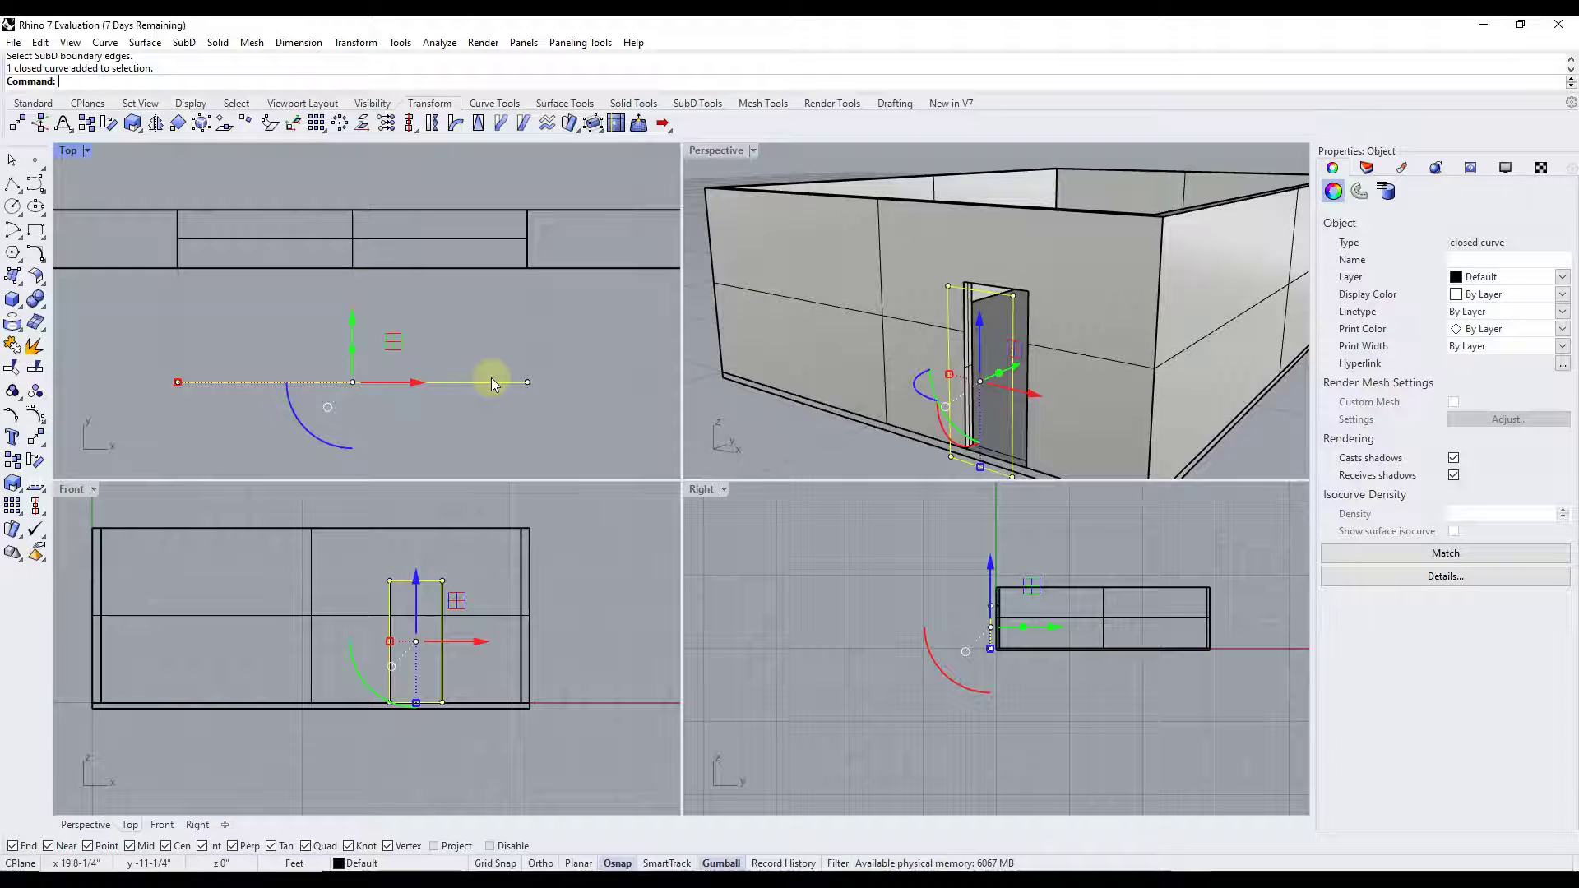
left_click(721, 863)
type("move")
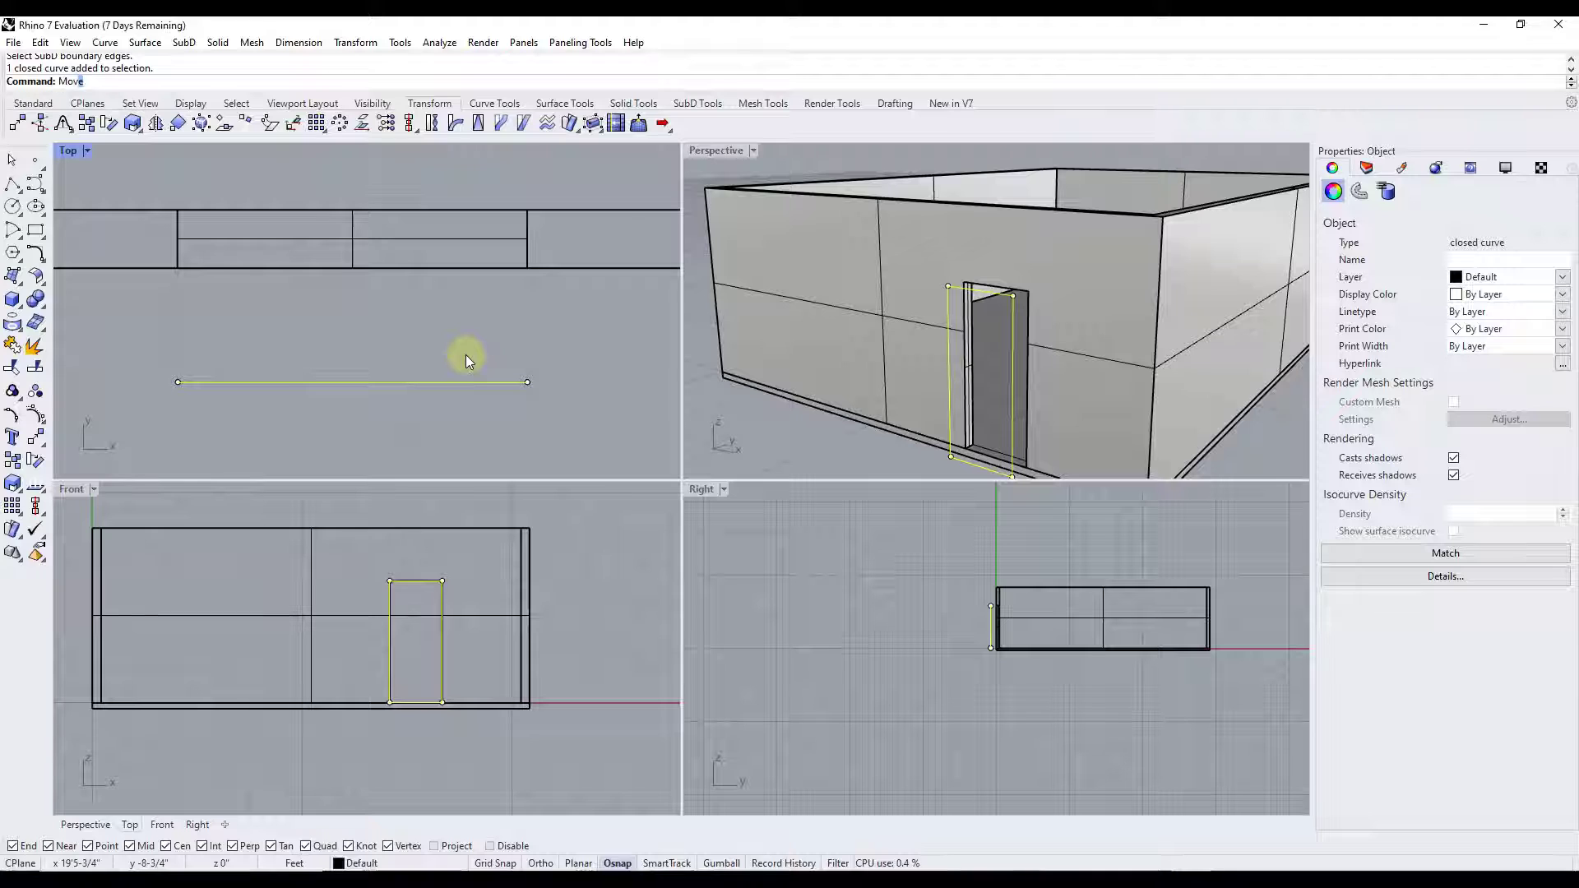
key("Return")
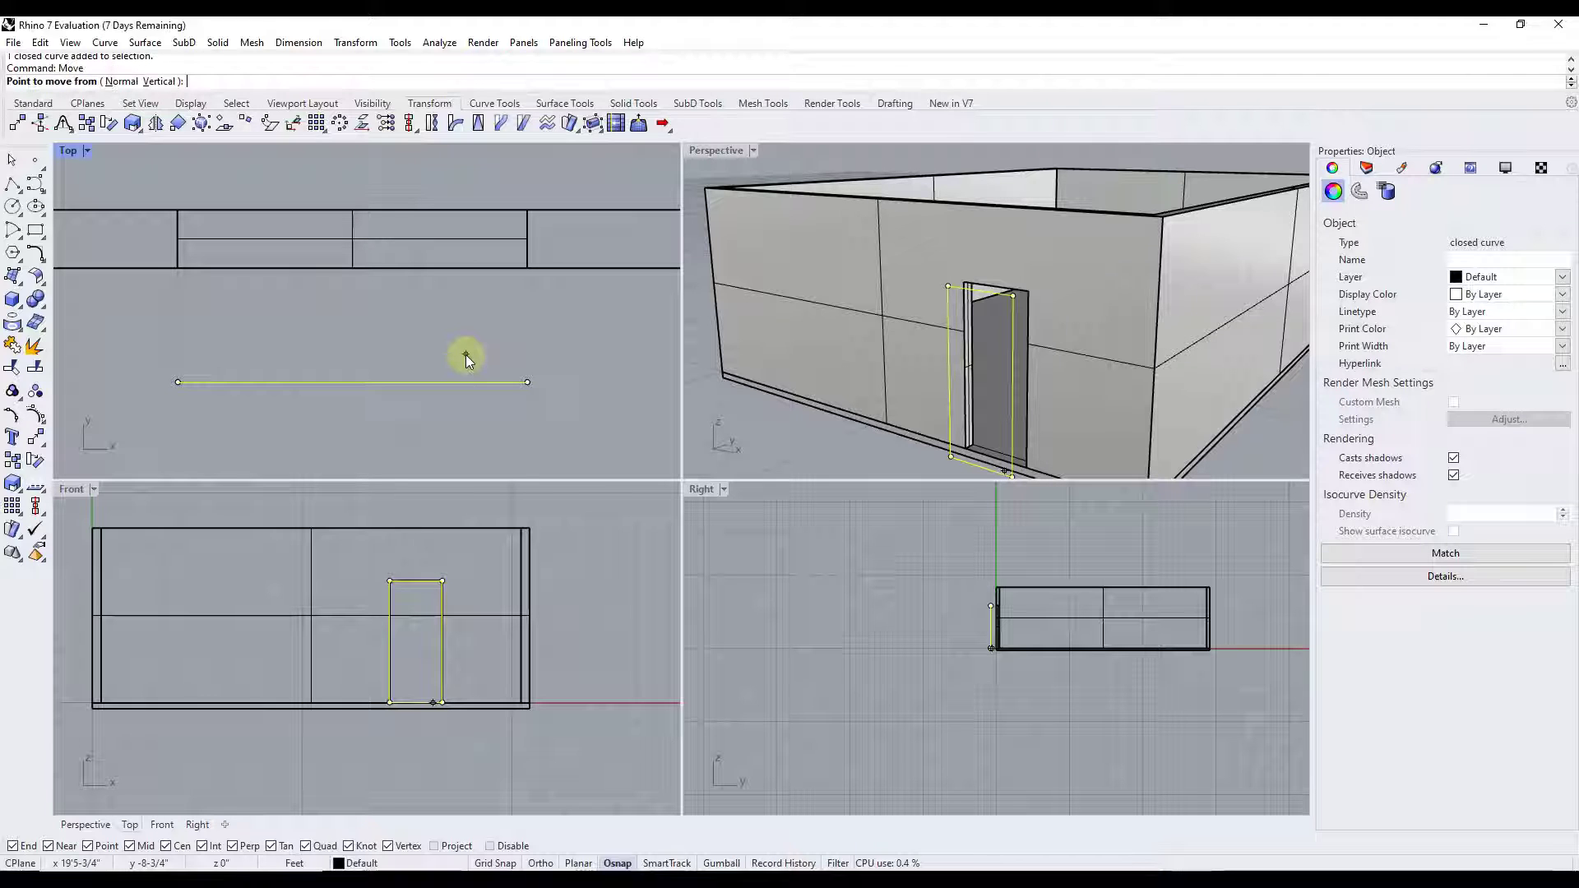
left_click(527, 382)
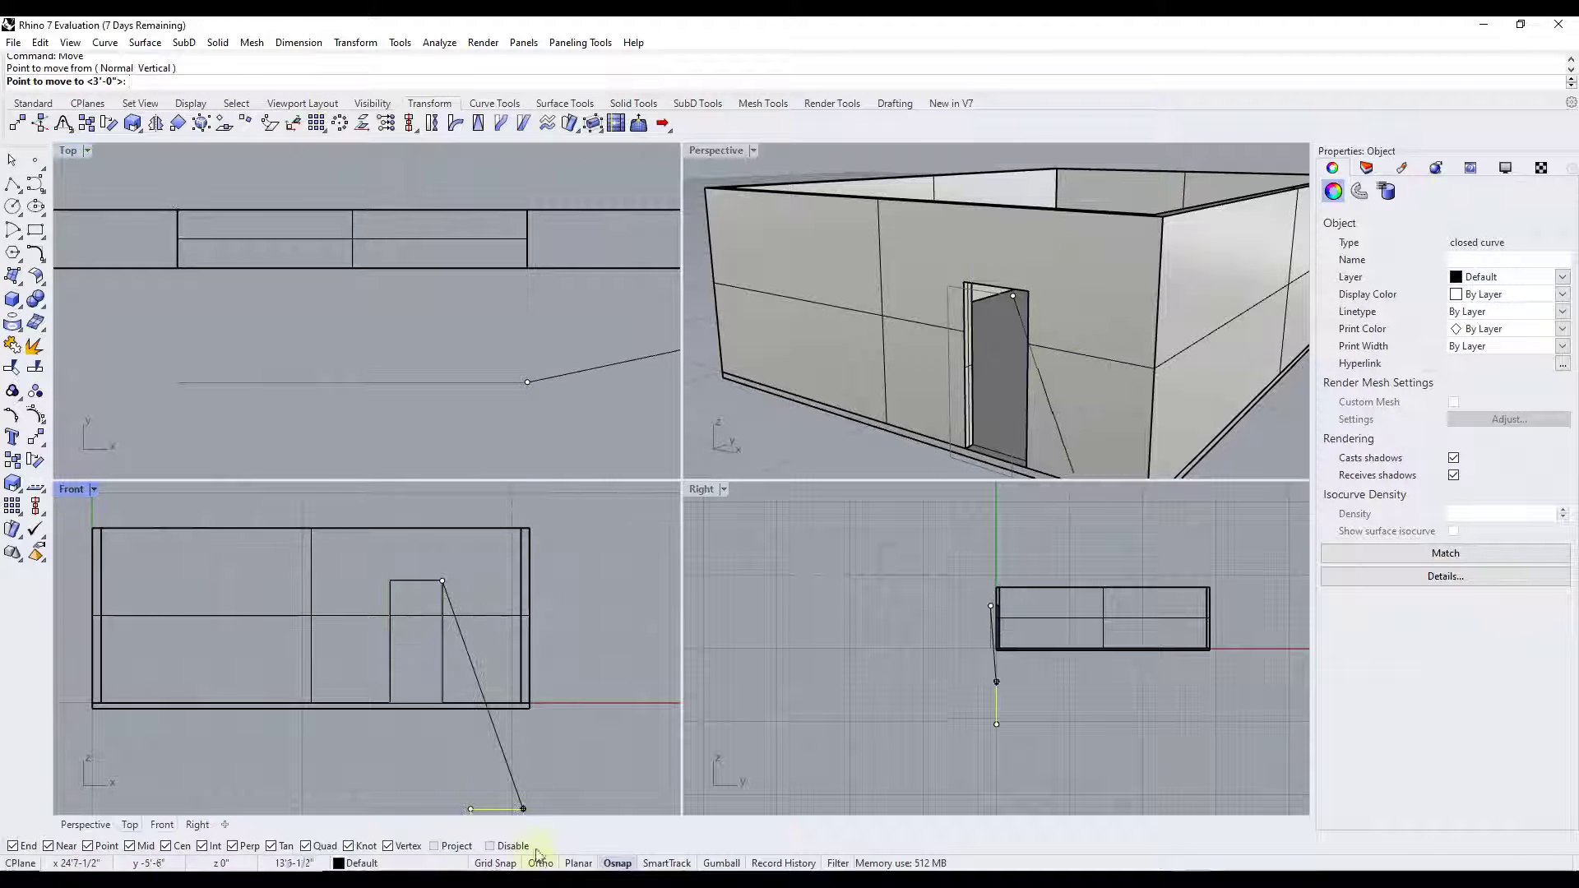
left_click(556, 864)
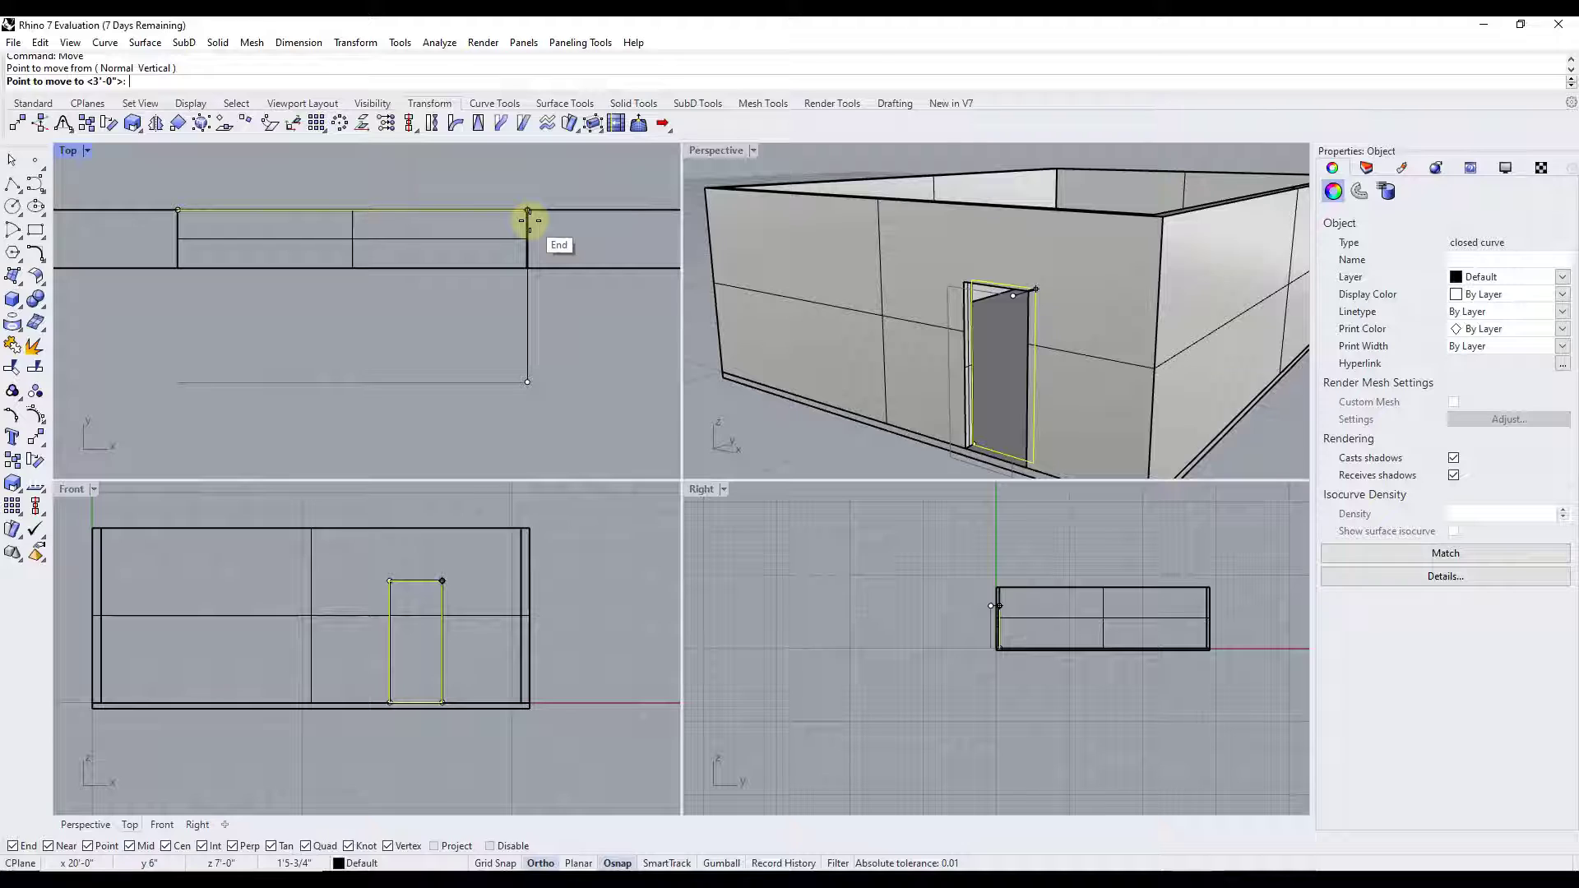
left_click(528, 220)
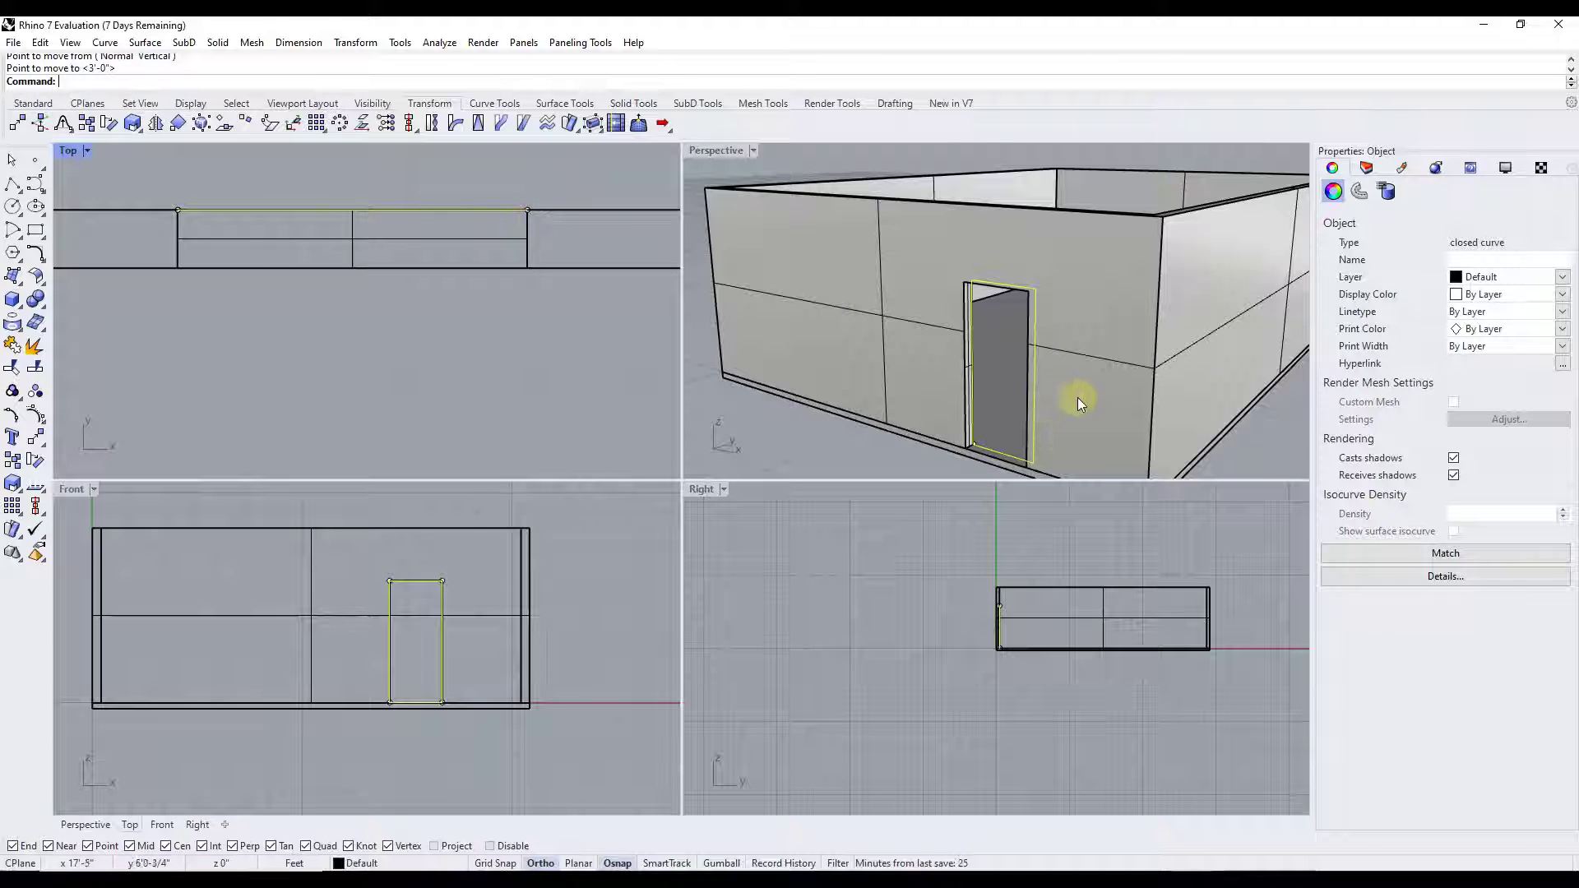
Step: Extrude the door rectangle -2" into a solid door panel inside the opening with ExtrudeCrv
type("ExtrudeCrv")
key("Return")
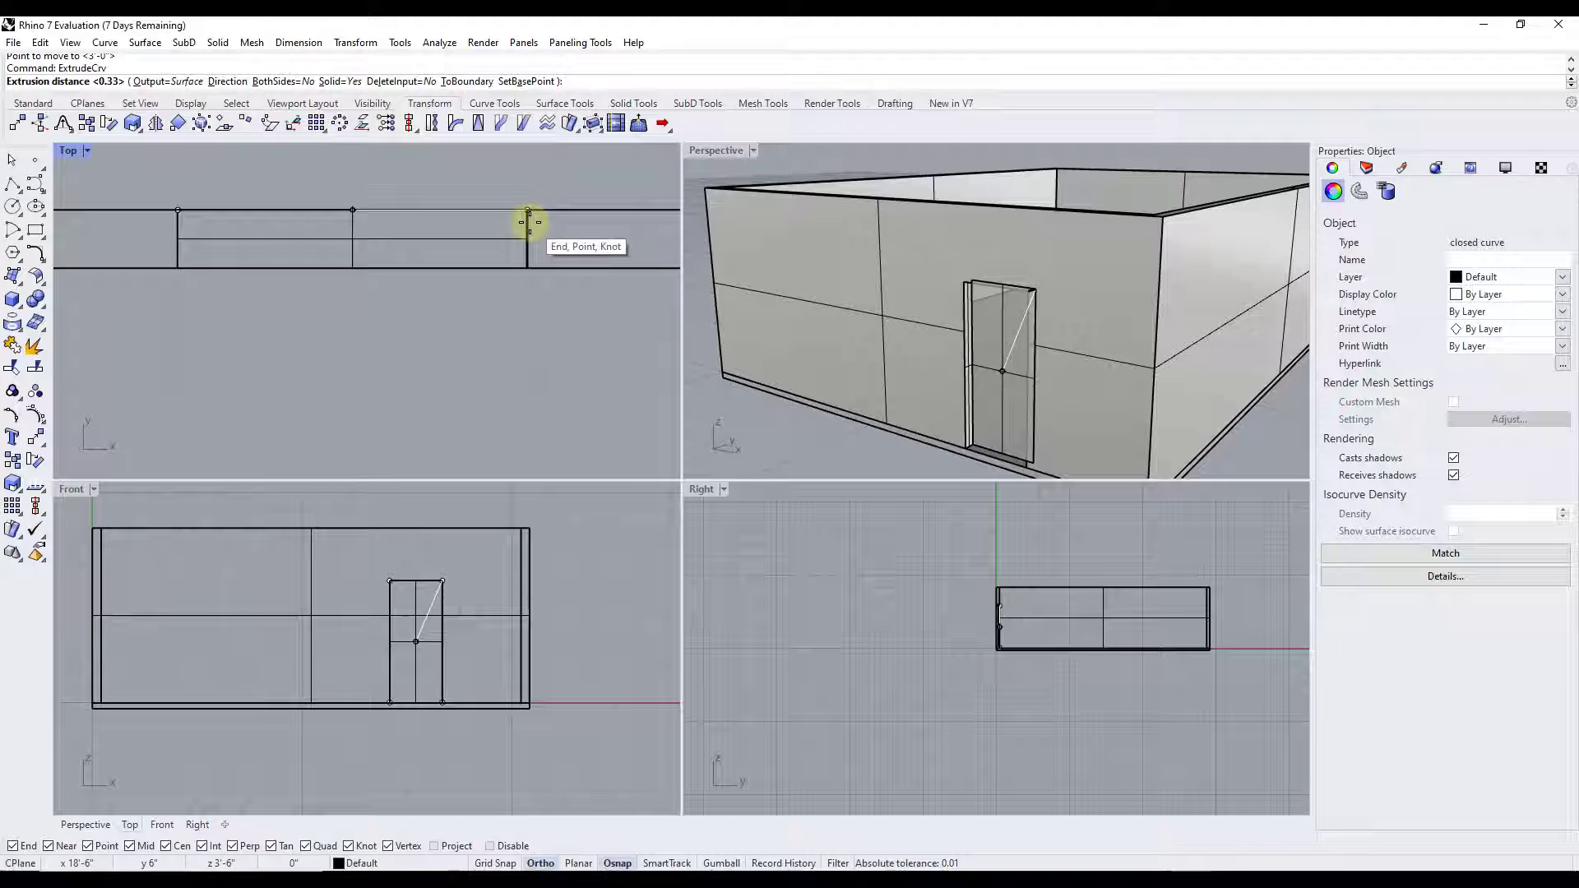
type("2\"")
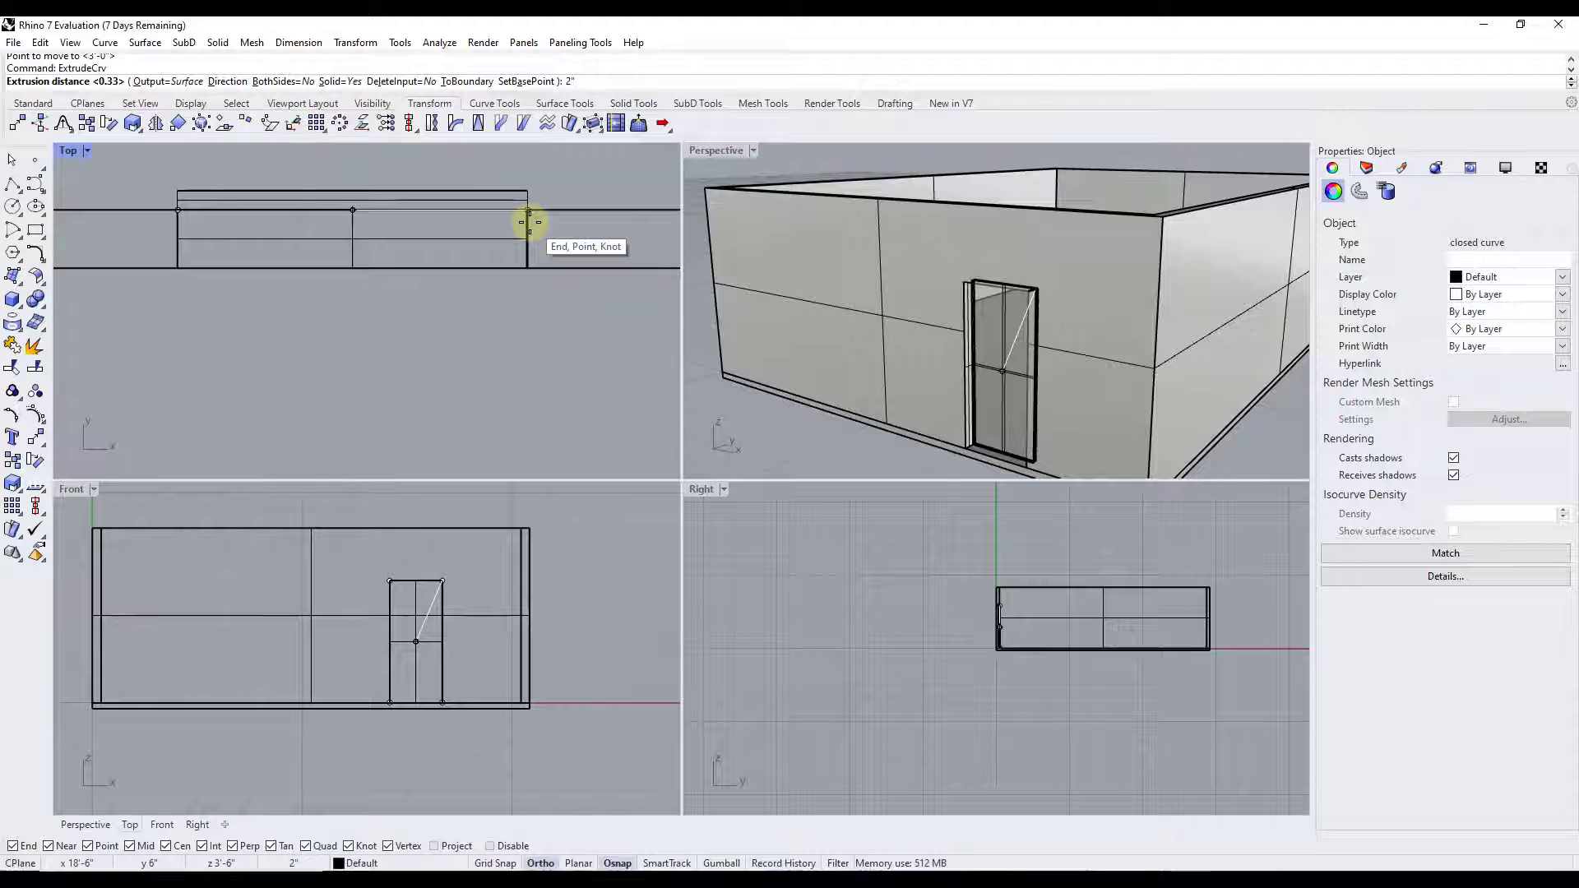
key("BackSpace")
key("BackSpace")
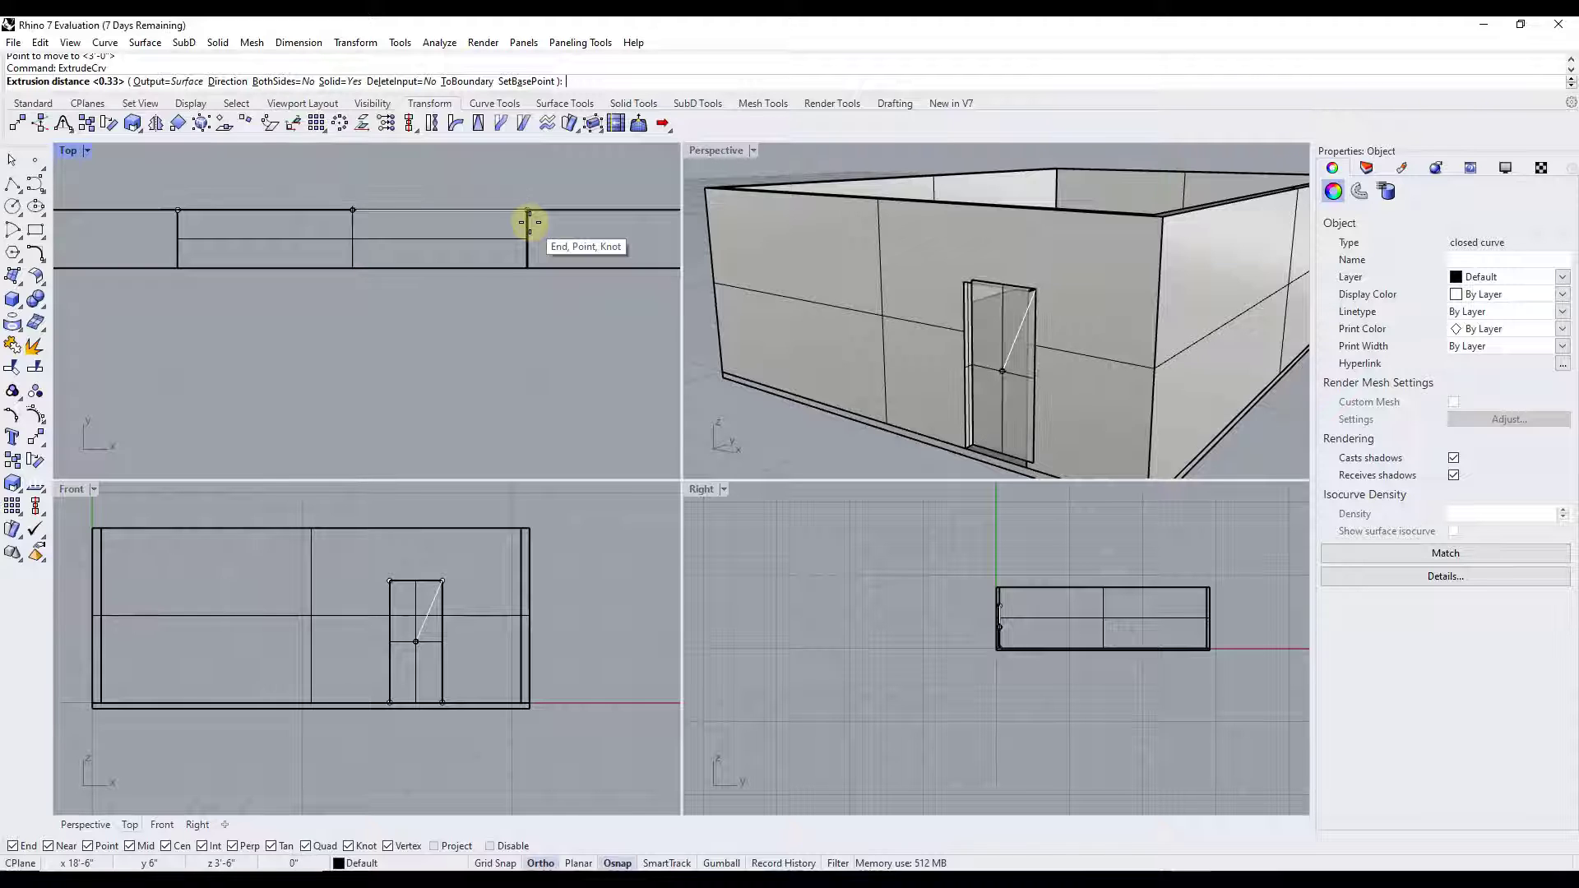
type("-2\"")
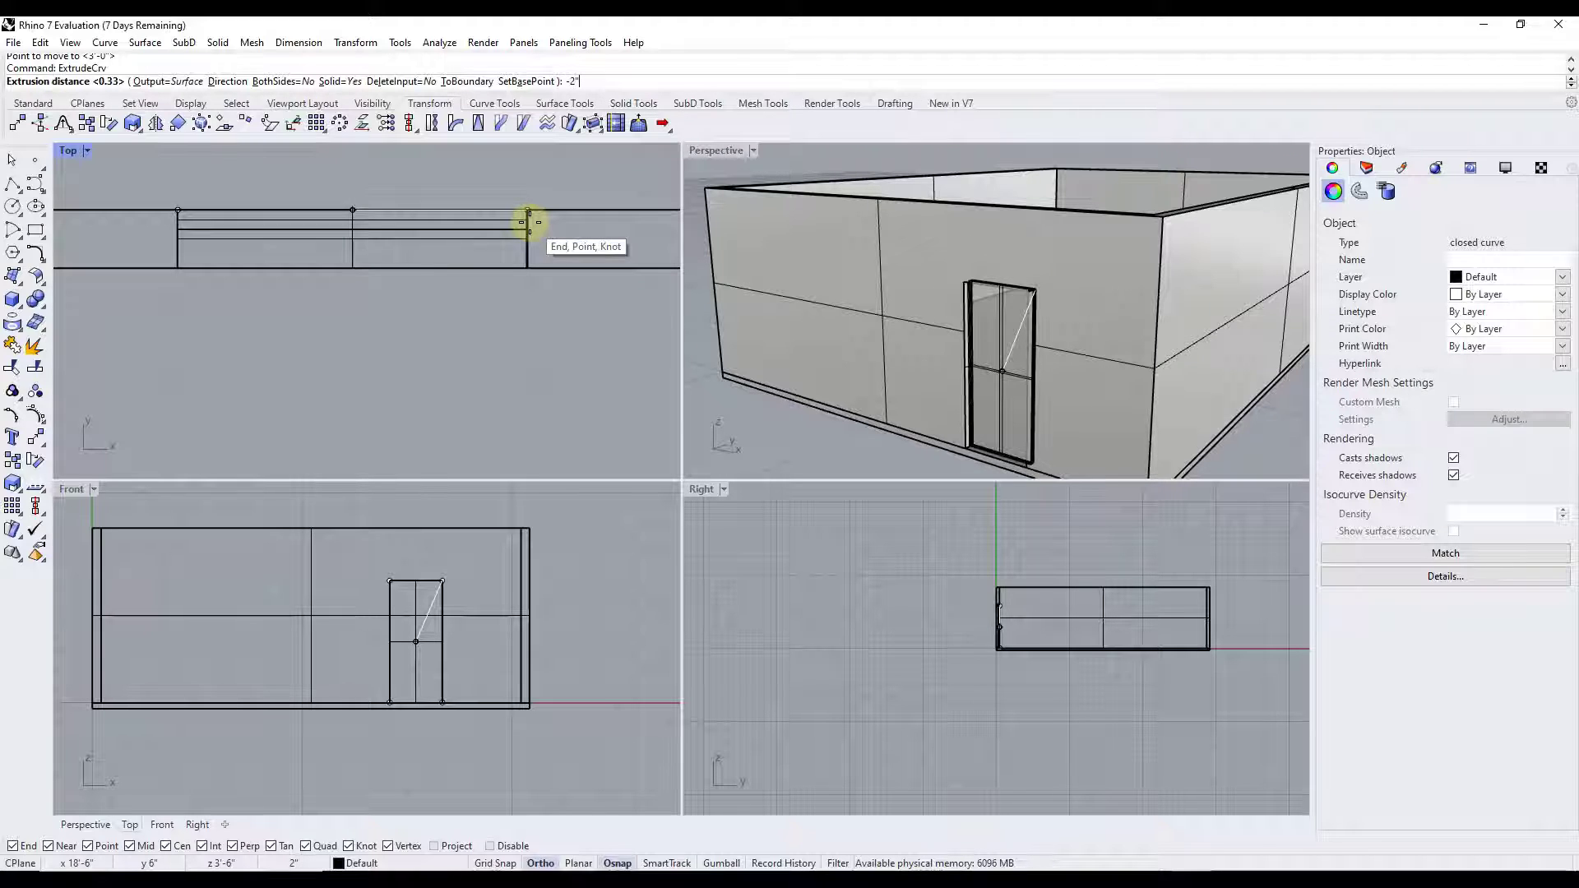
key("Return")
left_click(490, 227)
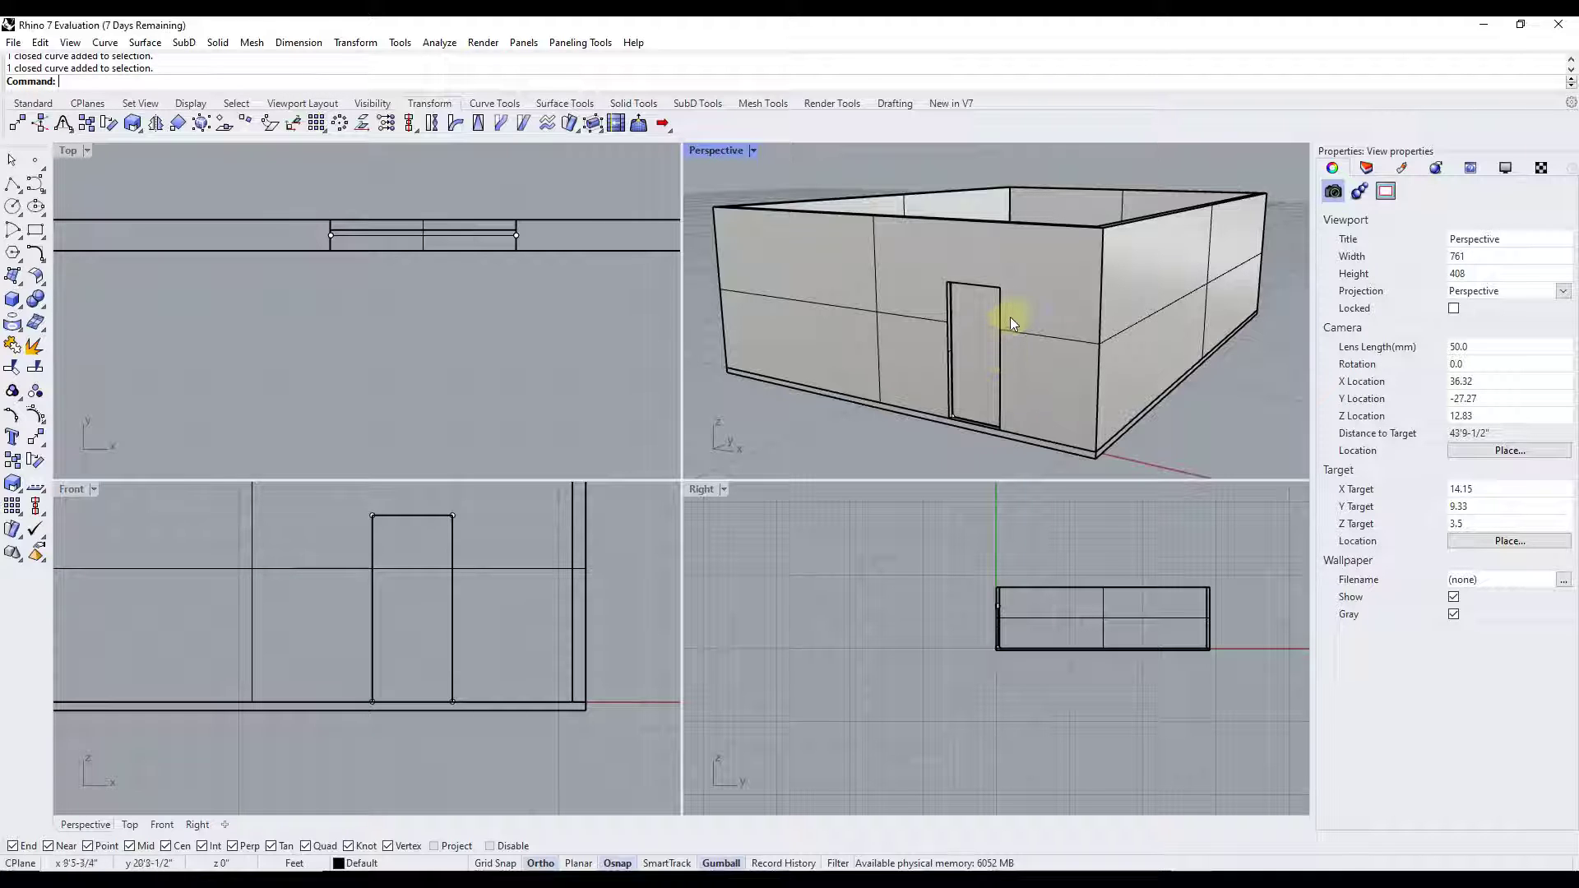
Step: Enable SmartTrack and draw a 5' vertical line upward from the midpoint of the front wall's top edge
scroll(1012, 314, "down", 3)
scroll(1064, 235, "up", 1)
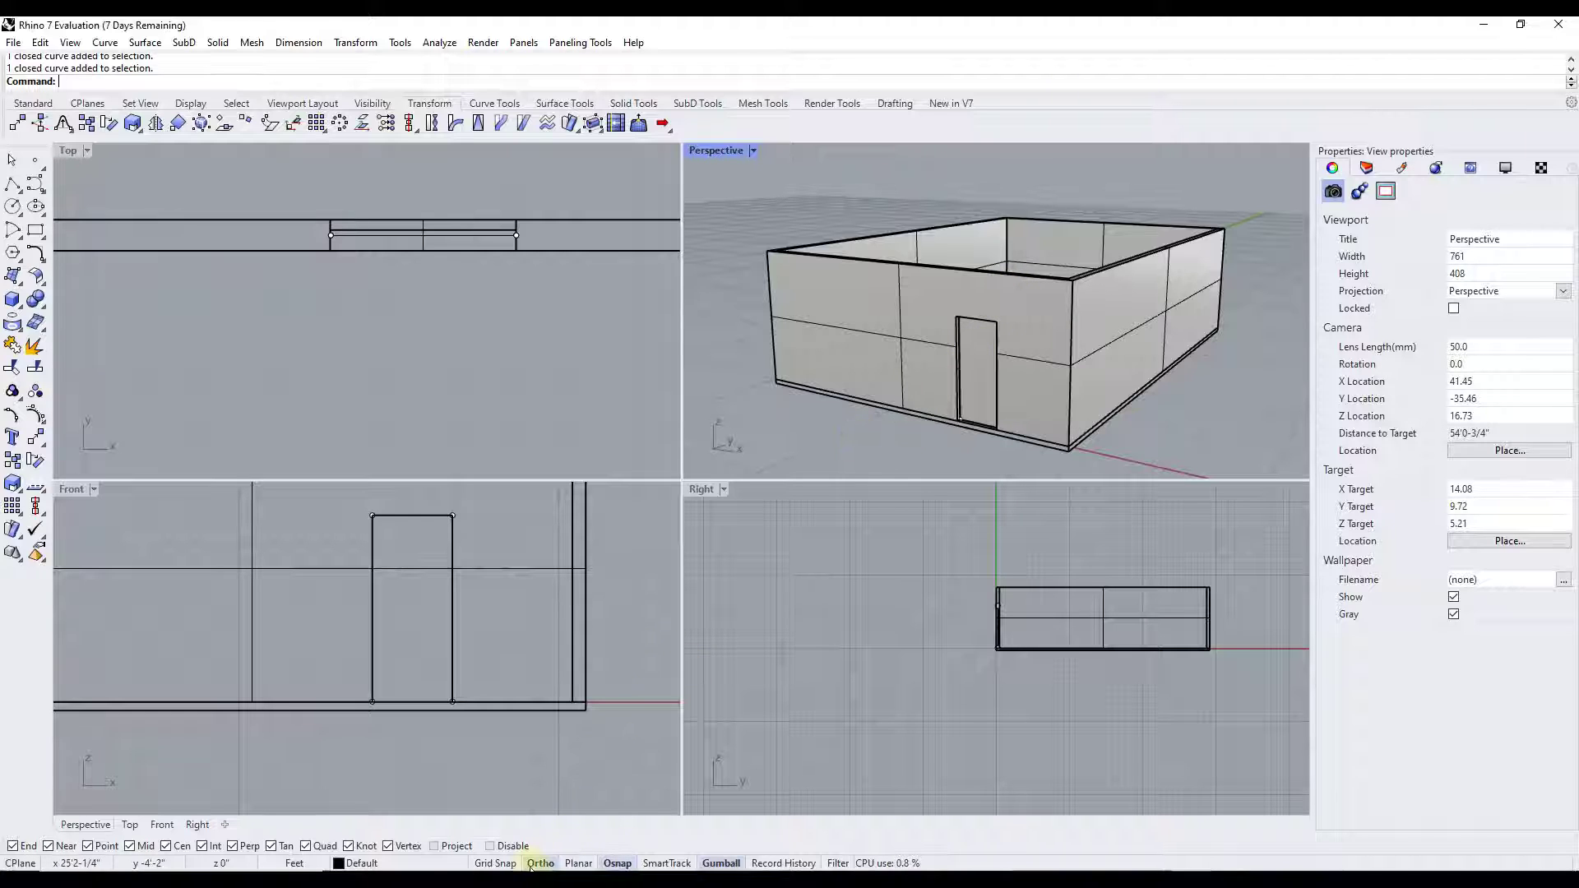
left_click(681, 863)
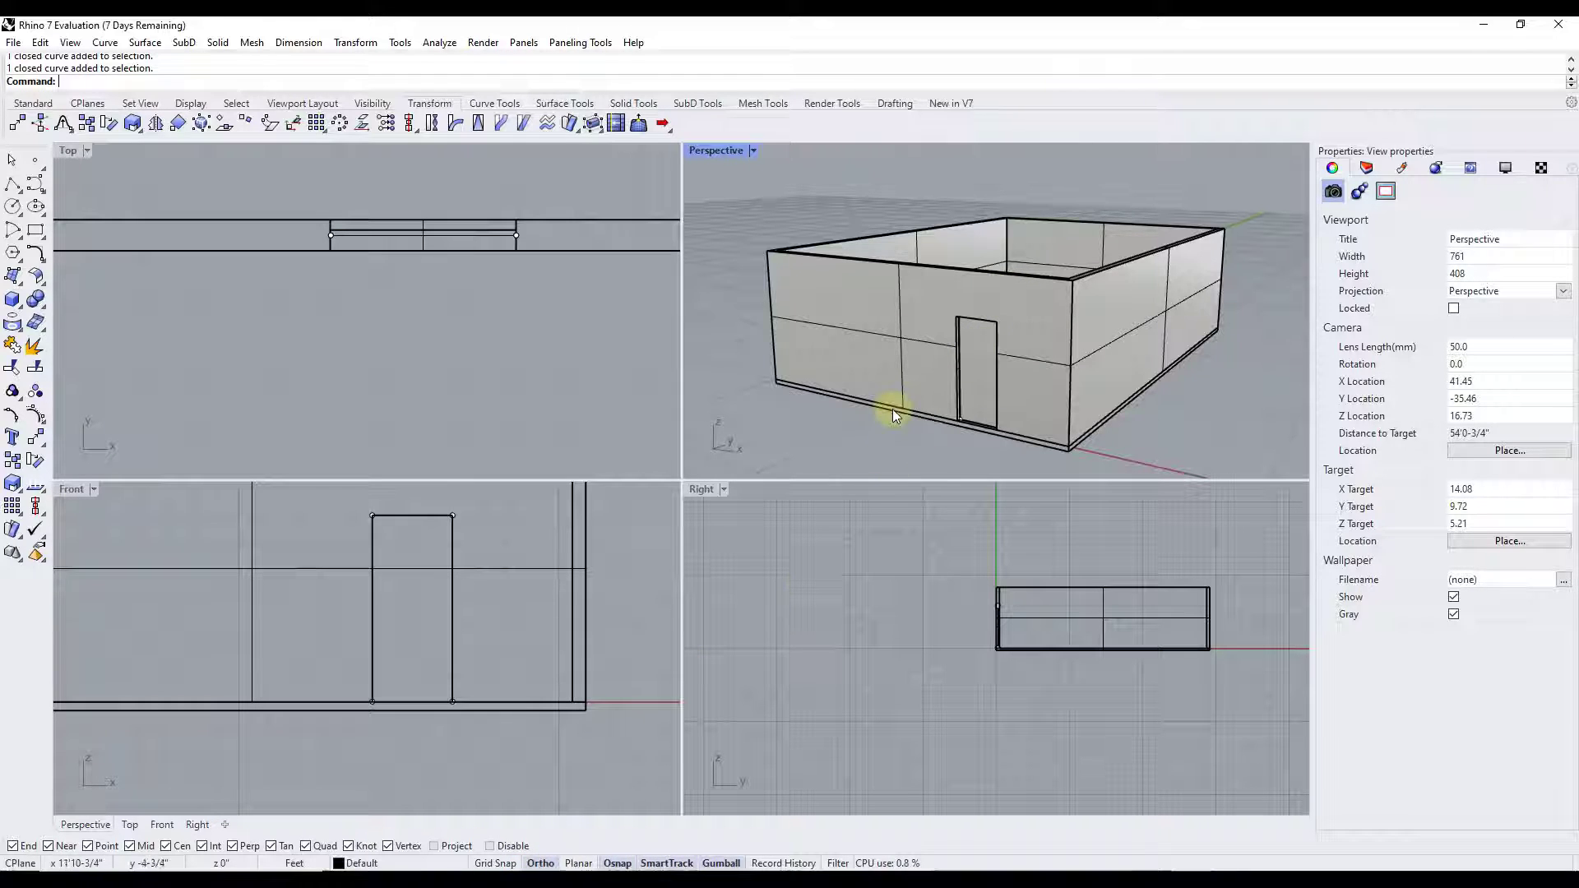
type("l")
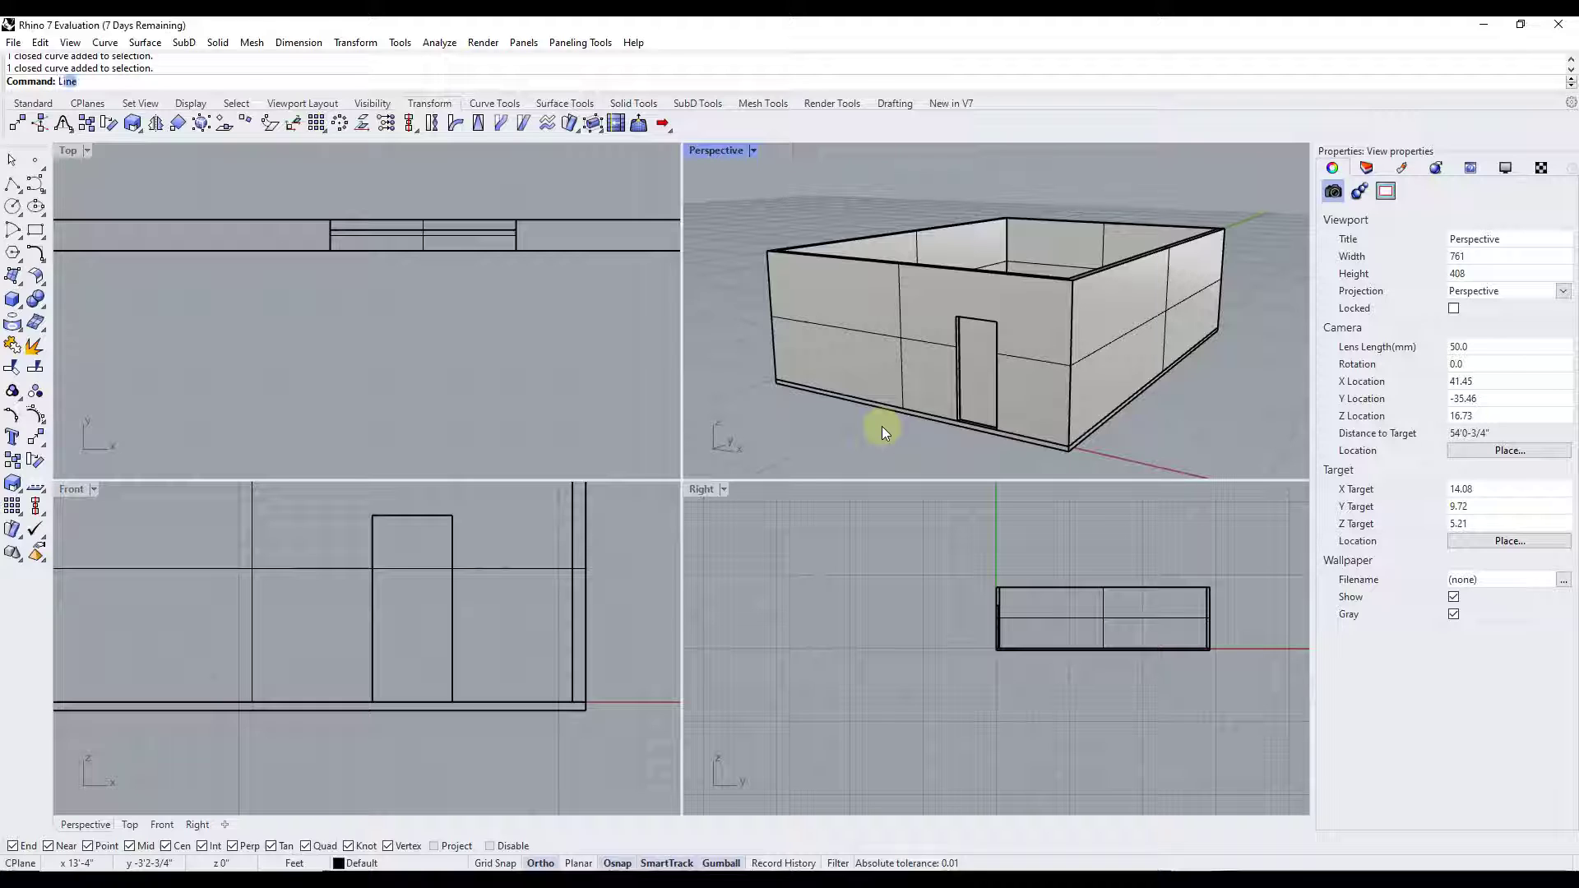
key("Return")
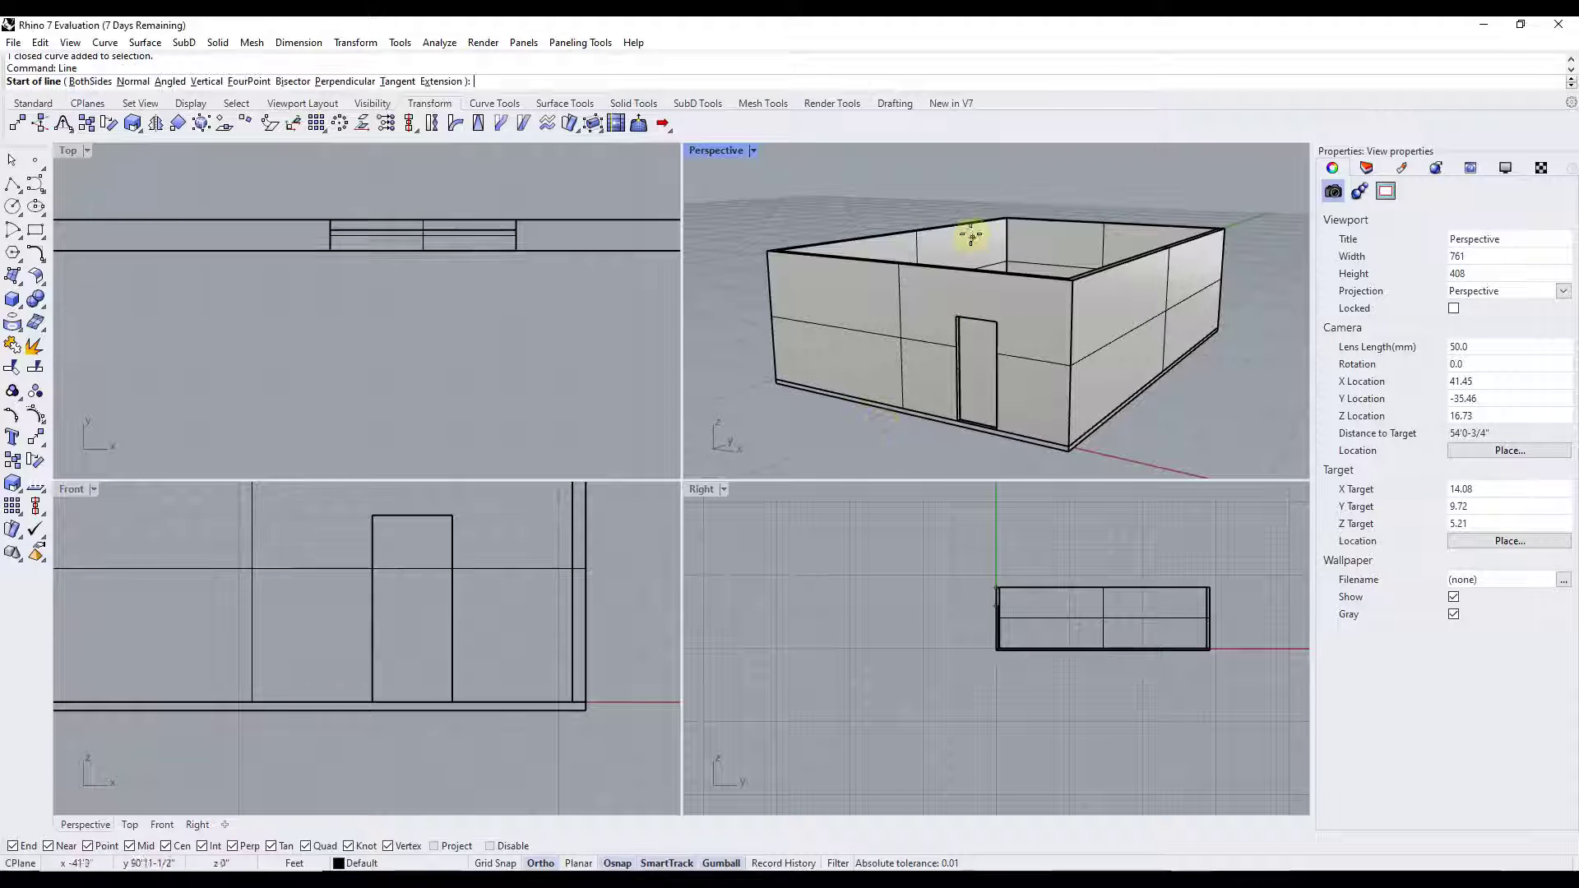
left_click(899, 264)
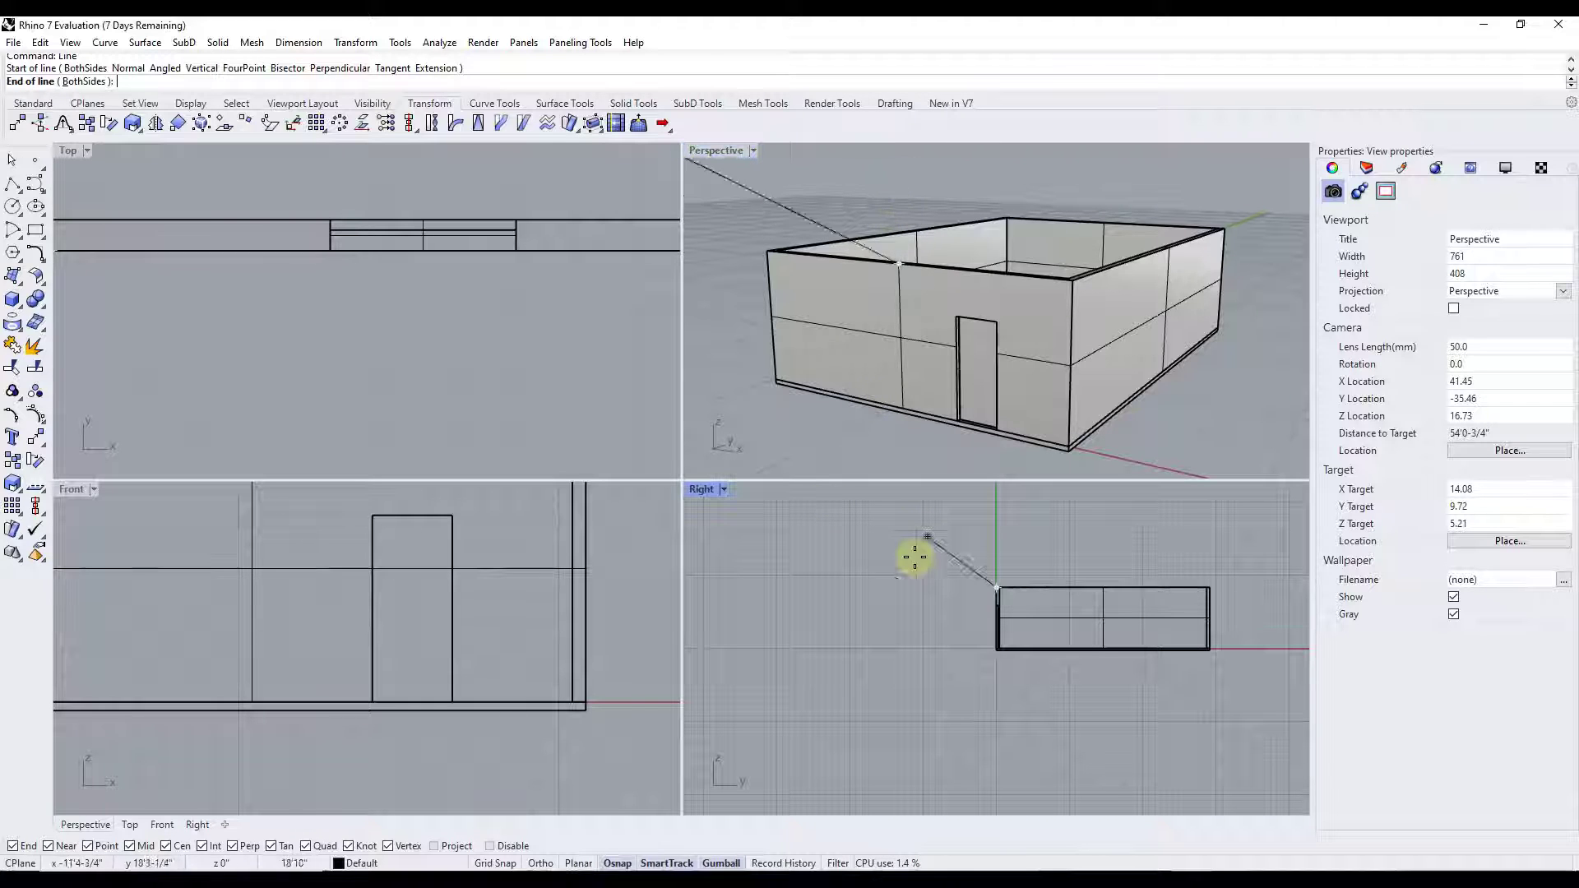
scroll(604, 623, "down", 5)
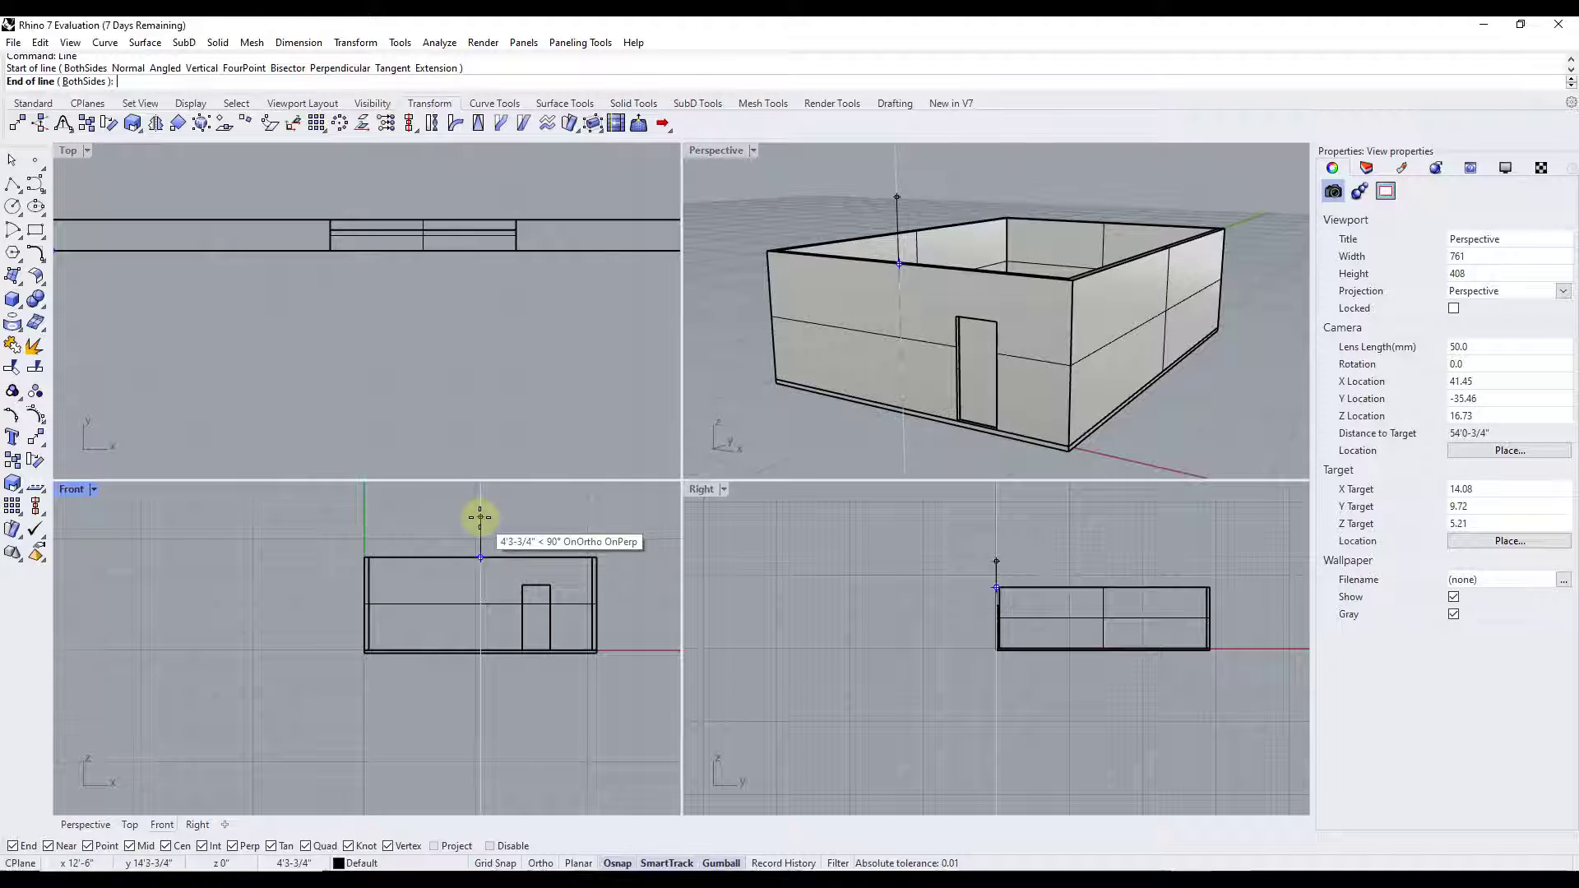
scroll(482, 519, "up", 4)
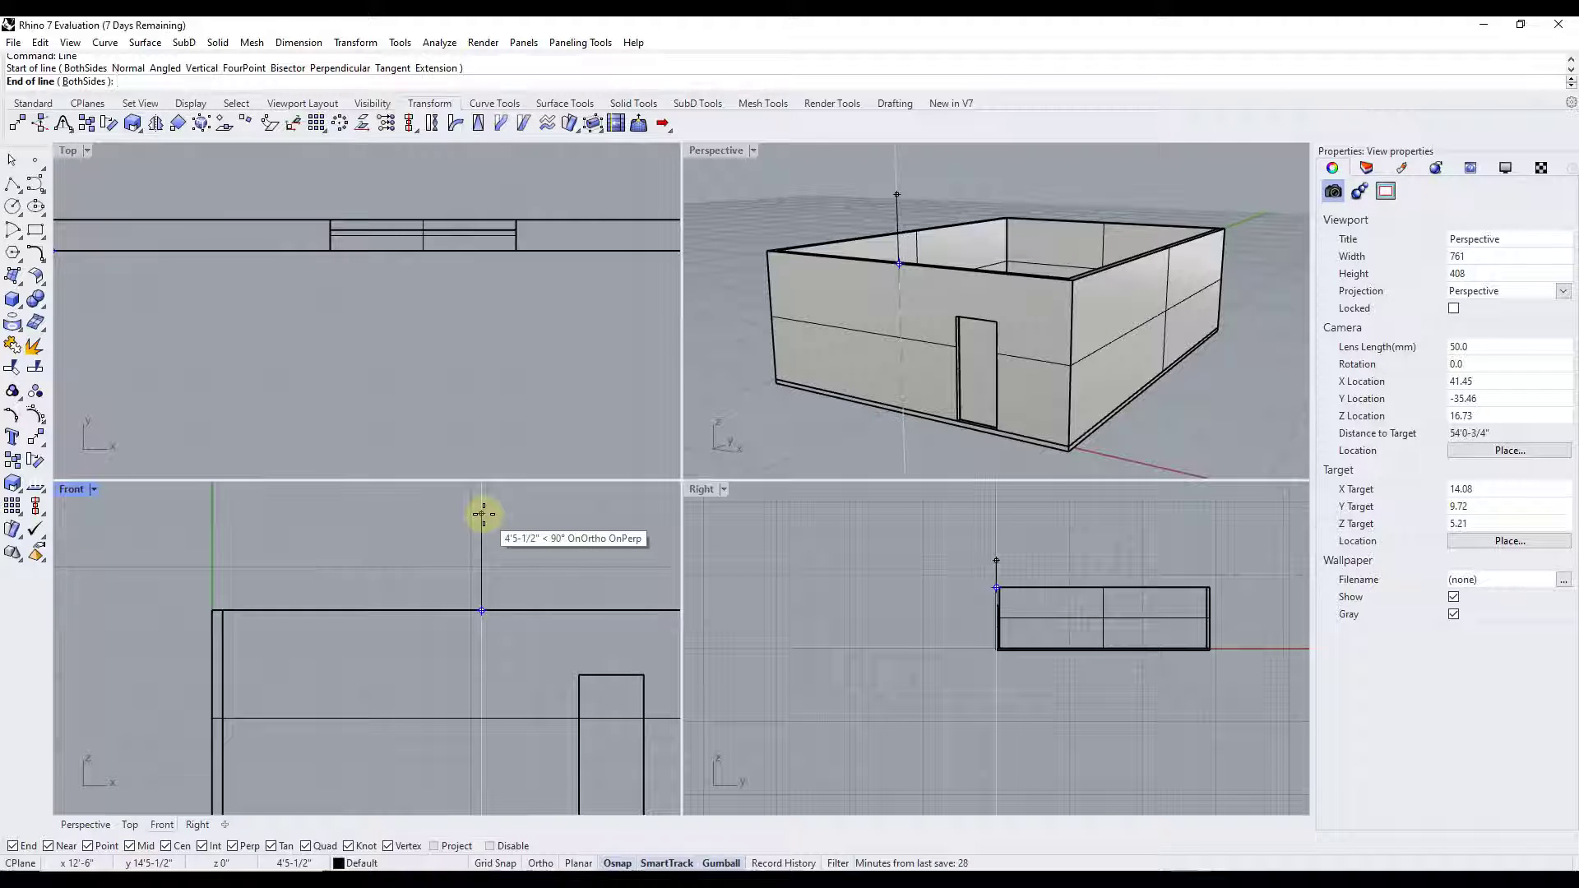
type("5")
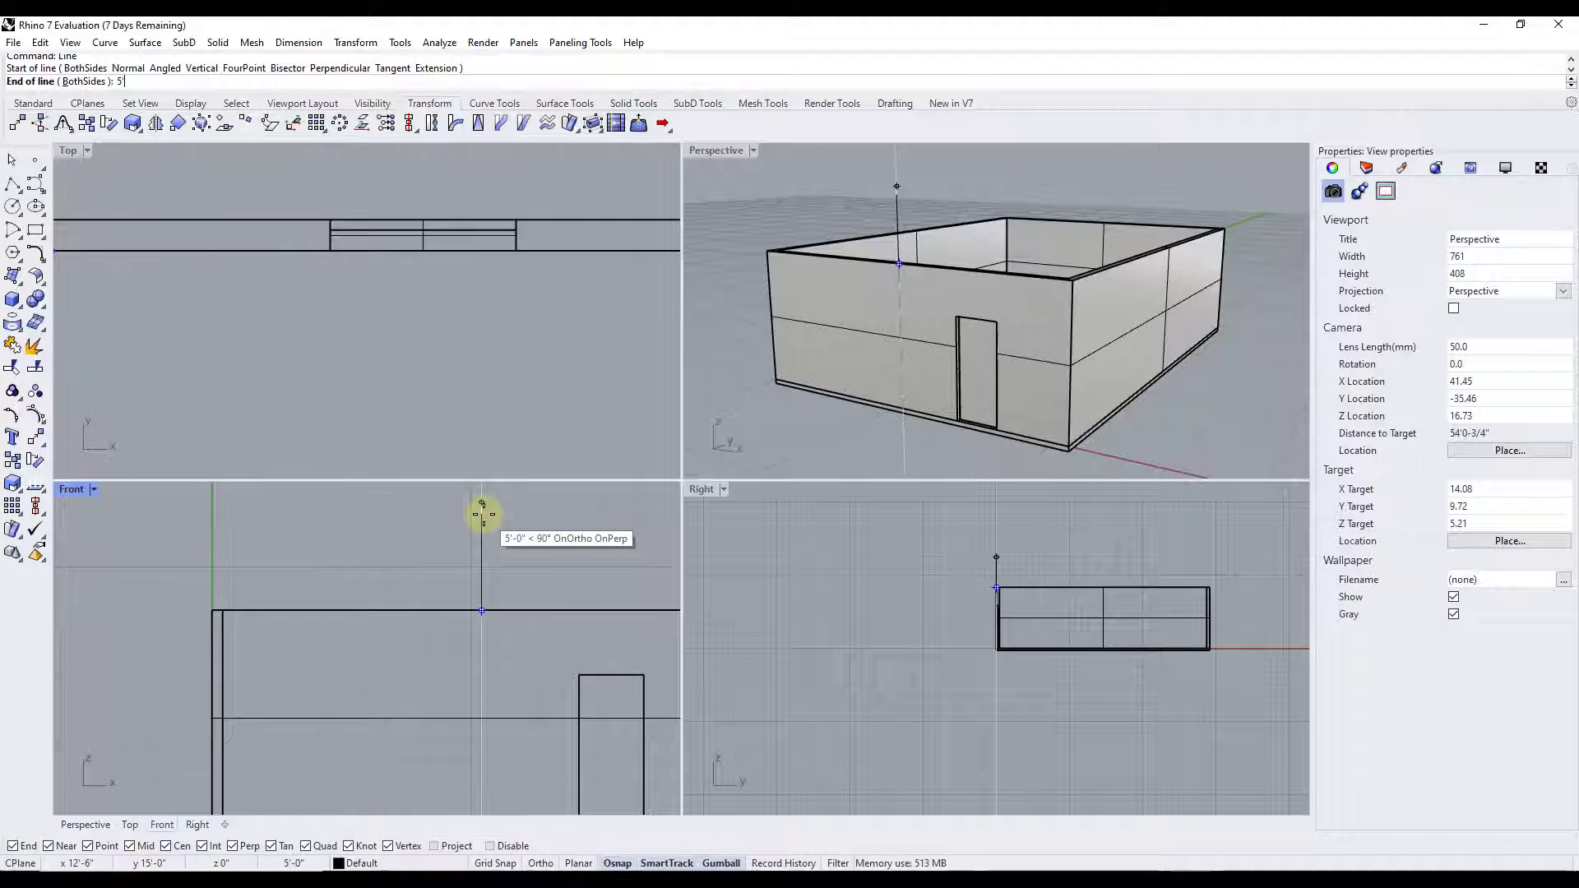
key("Return")
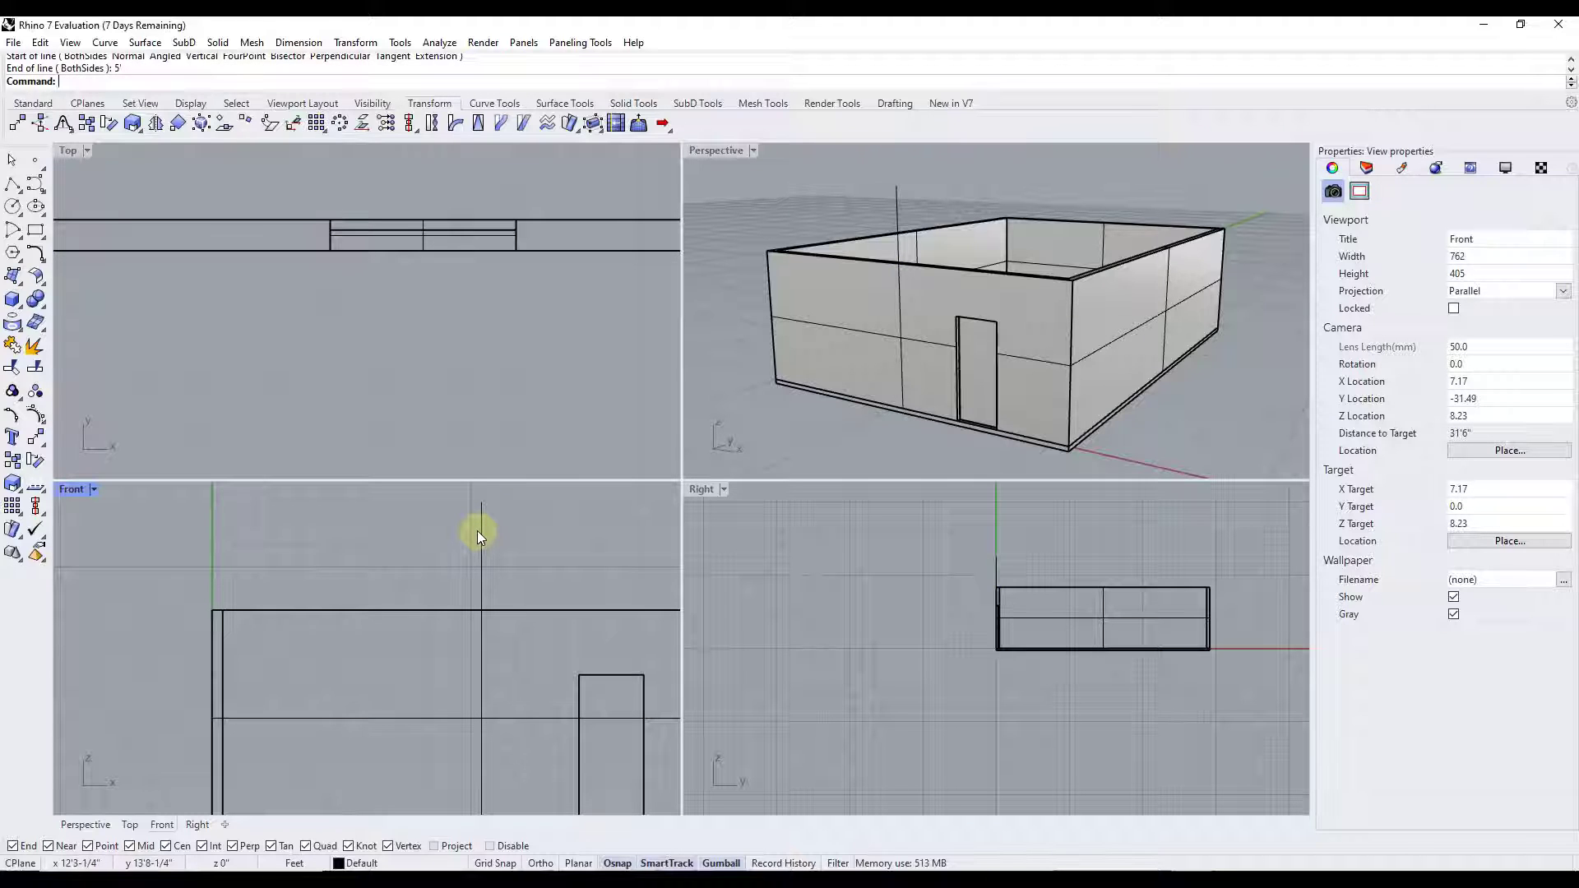
Step: Draw two sloped roof lines from the vertical line's top end to the front wall's two upper outer corners
scroll(481, 512, "down", 3)
scroll(481, 510, "down", 1)
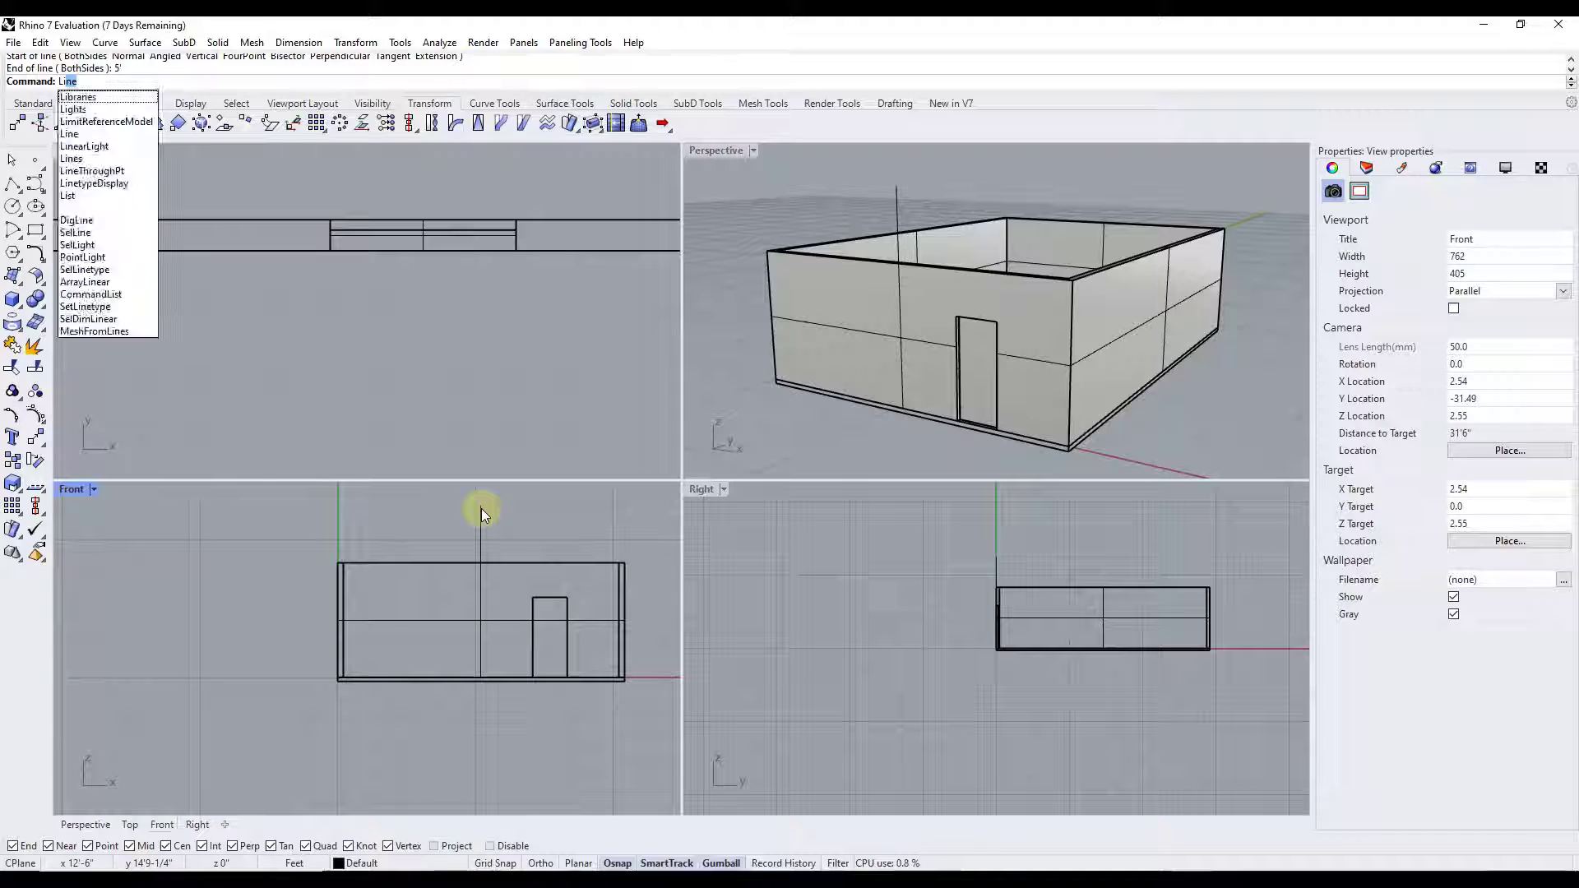
key("Return")
left_click(482, 505)
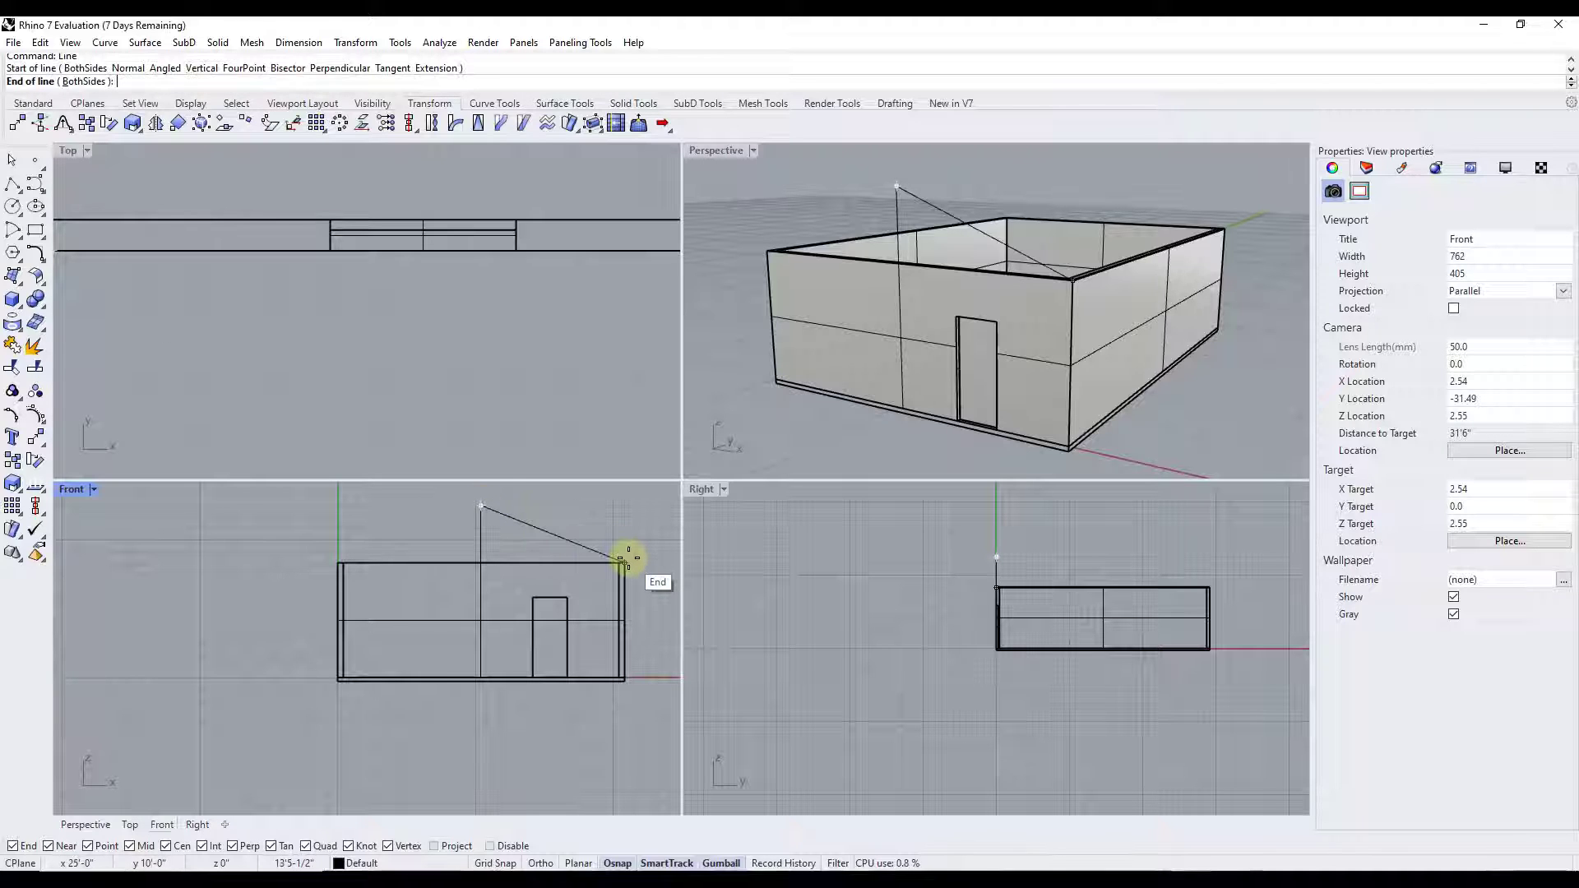
left_click(628, 558)
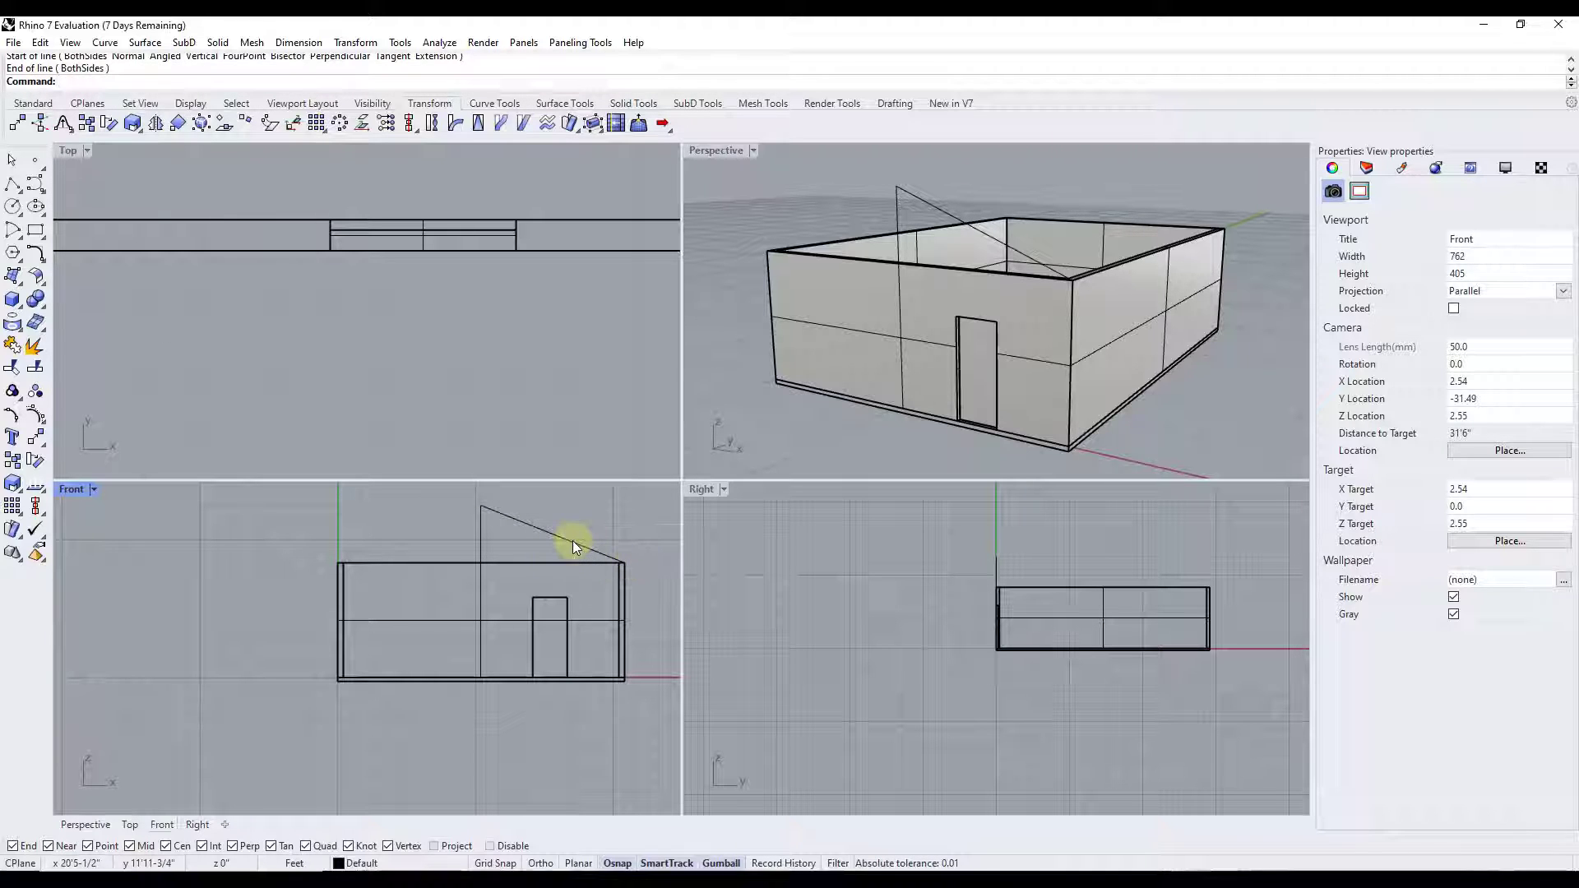
type("L")
key("Return")
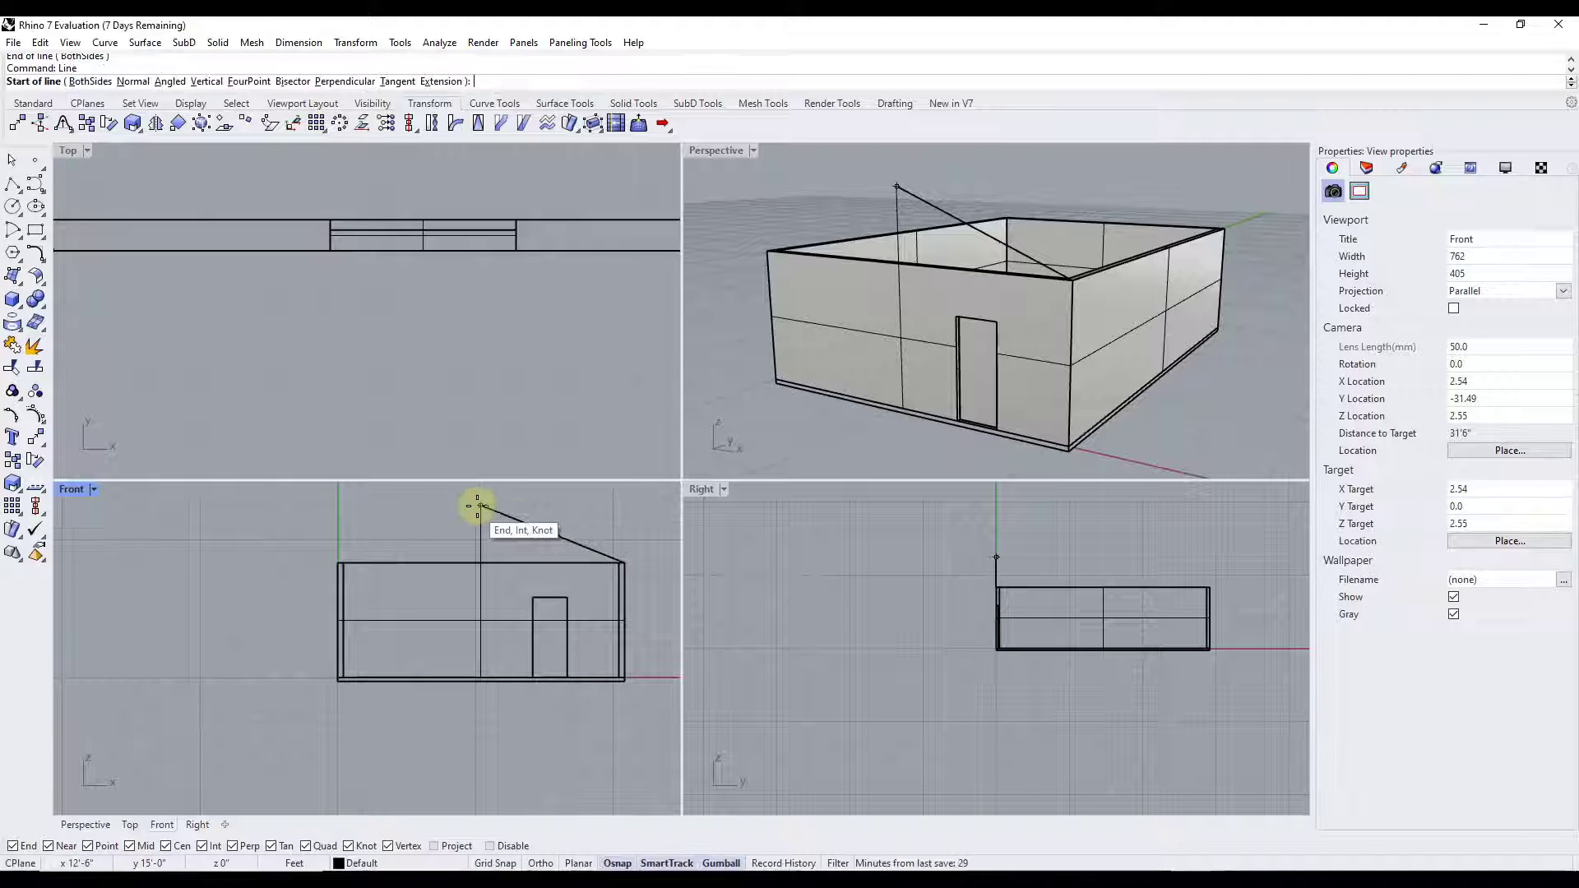
left_click(481, 506)
left_click(340, 564)
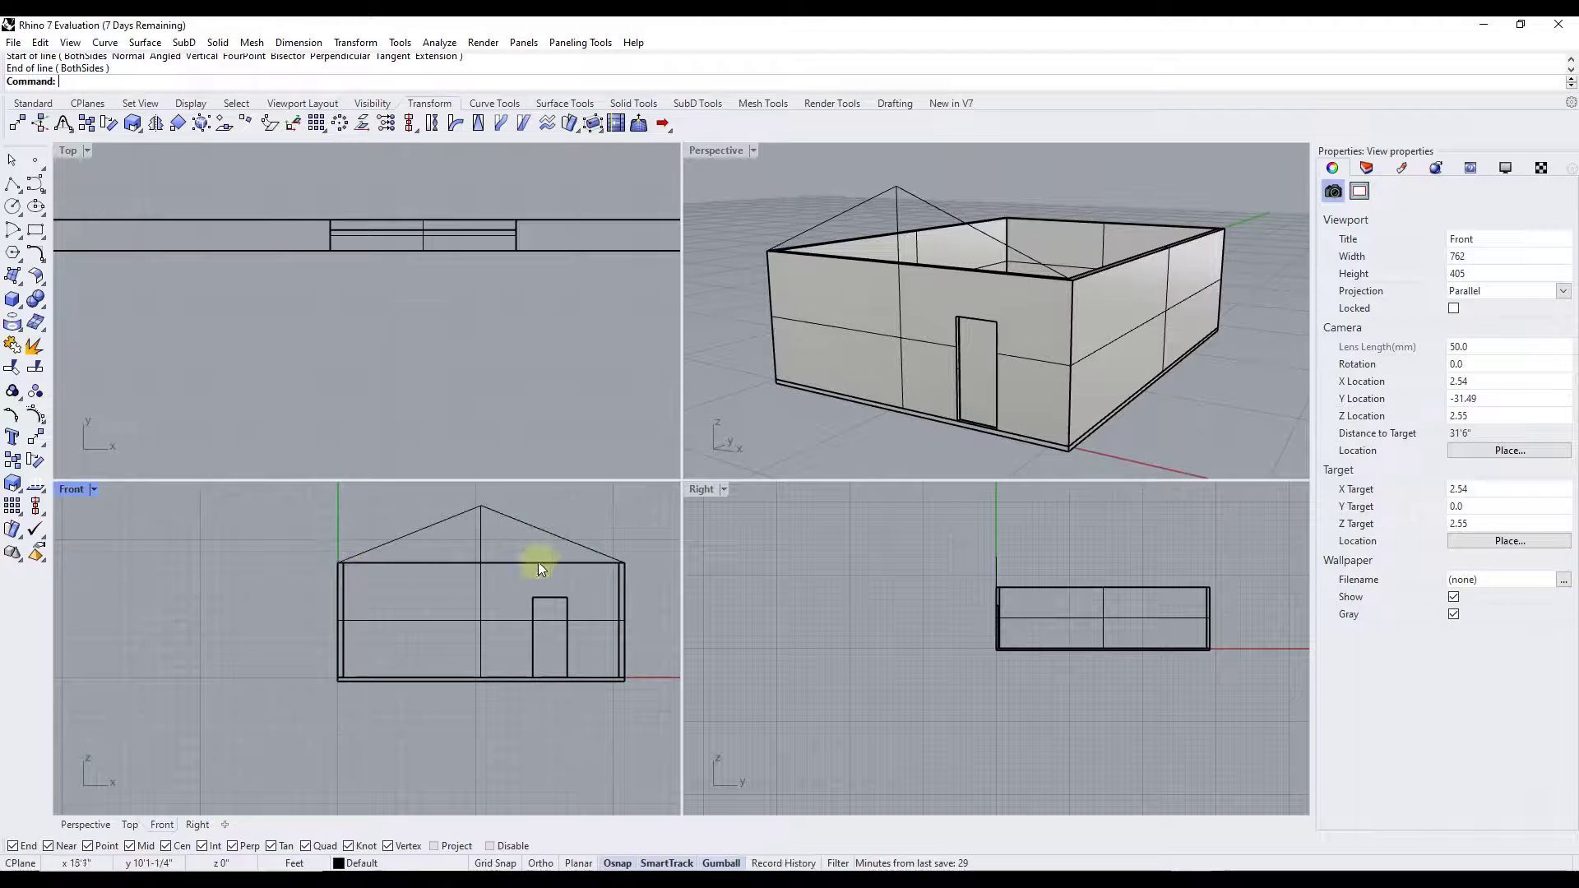
Step: Delete the vertical construction line under the roof peak
right_click_drag(496, 519, 453, 538)
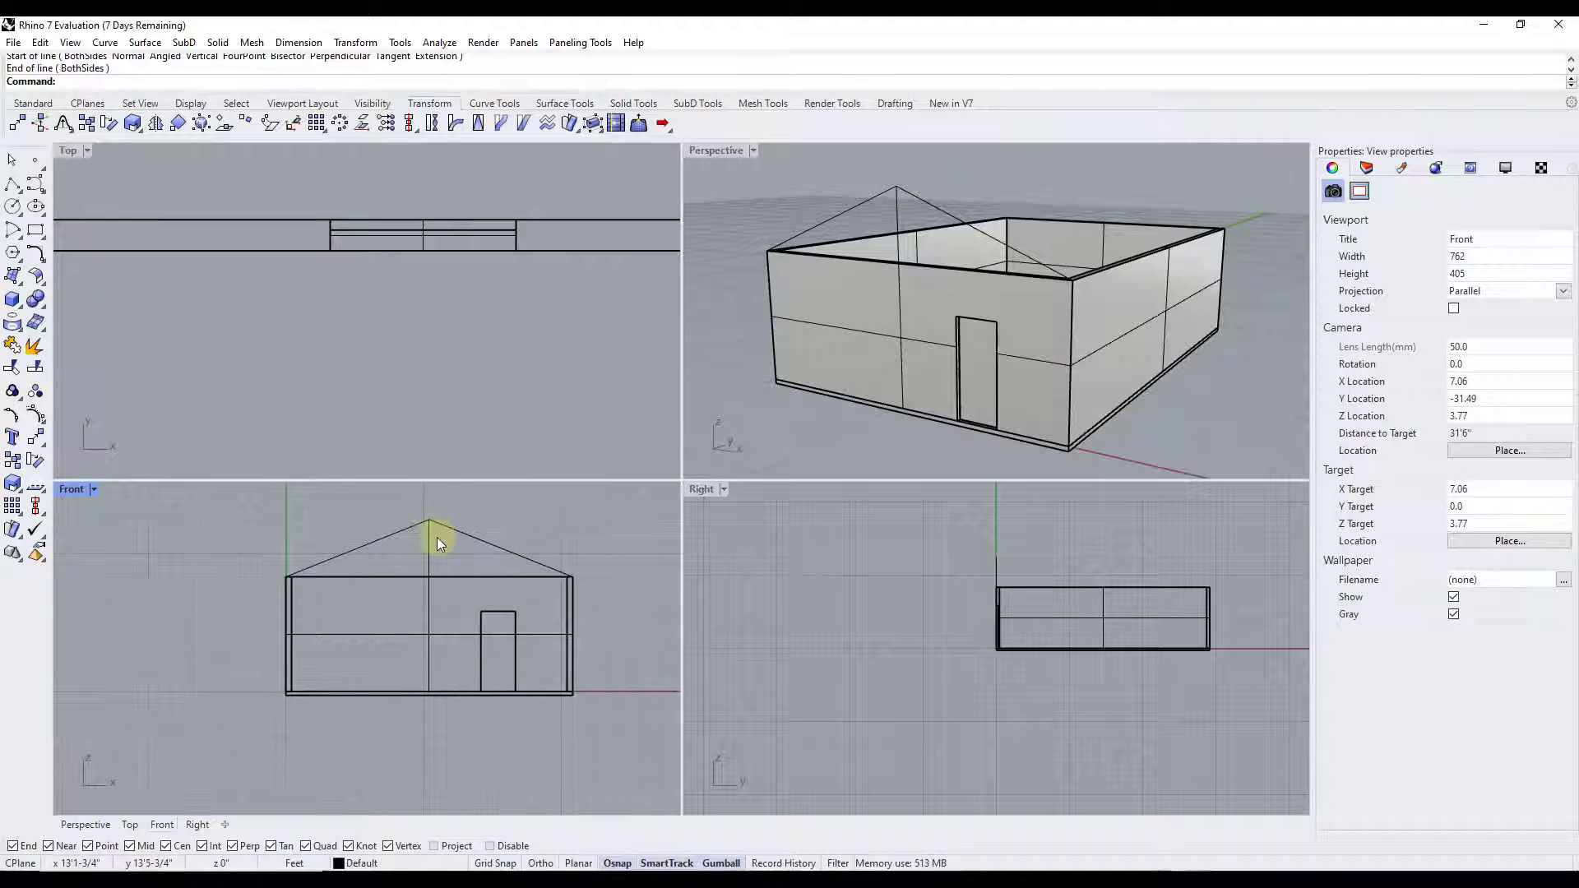
left_click(426, 539)
key("Delete")
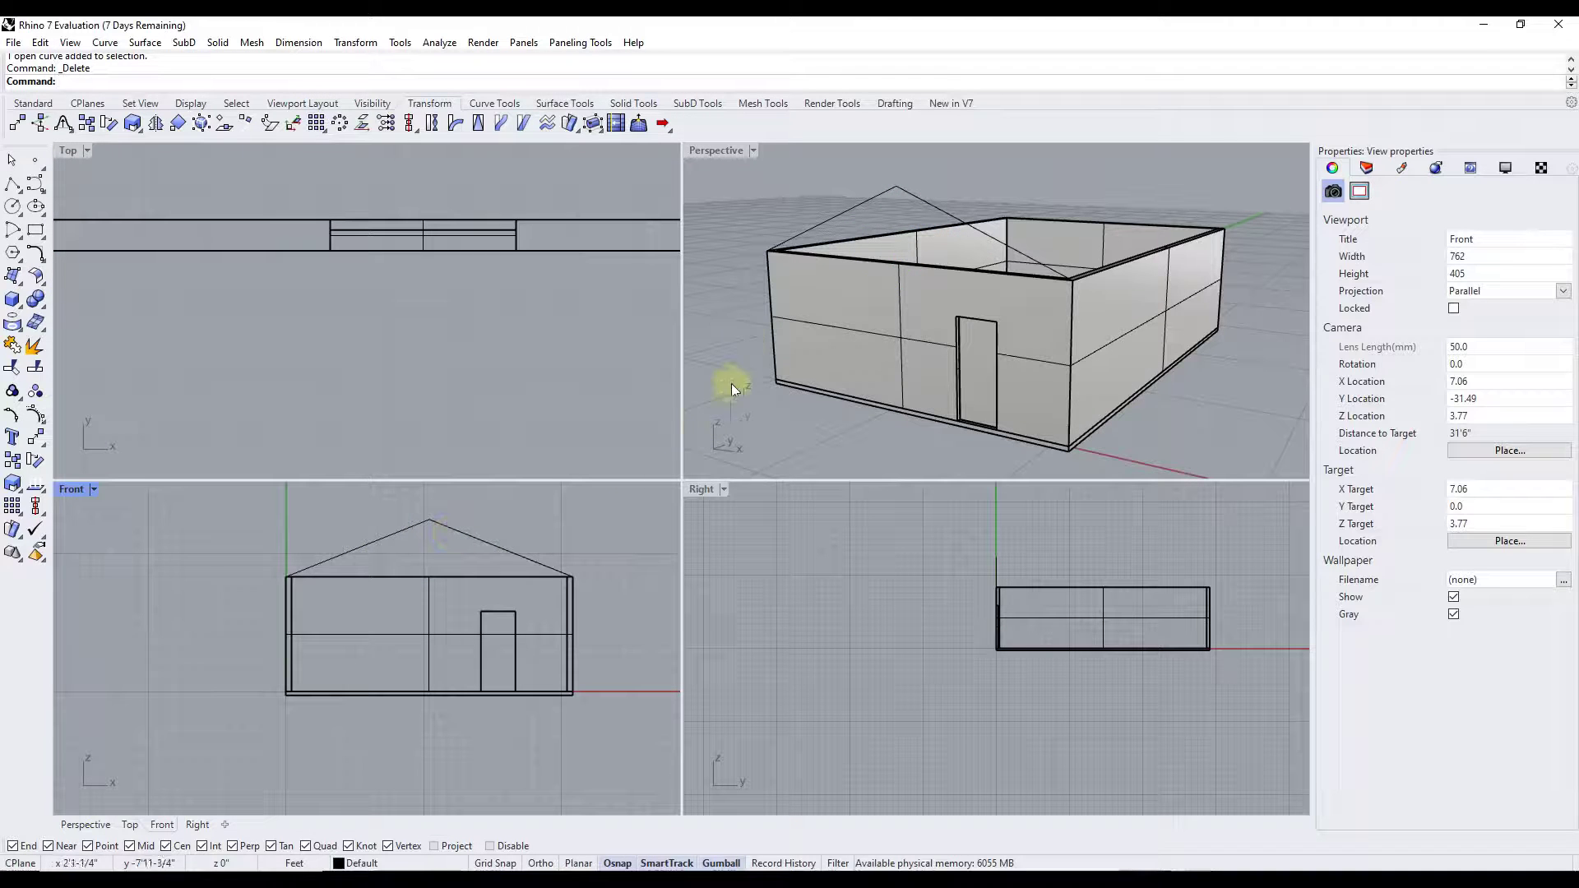
Step: Draw a line between the front wall's two upper outer corners to close the gable triangle
type("Line")
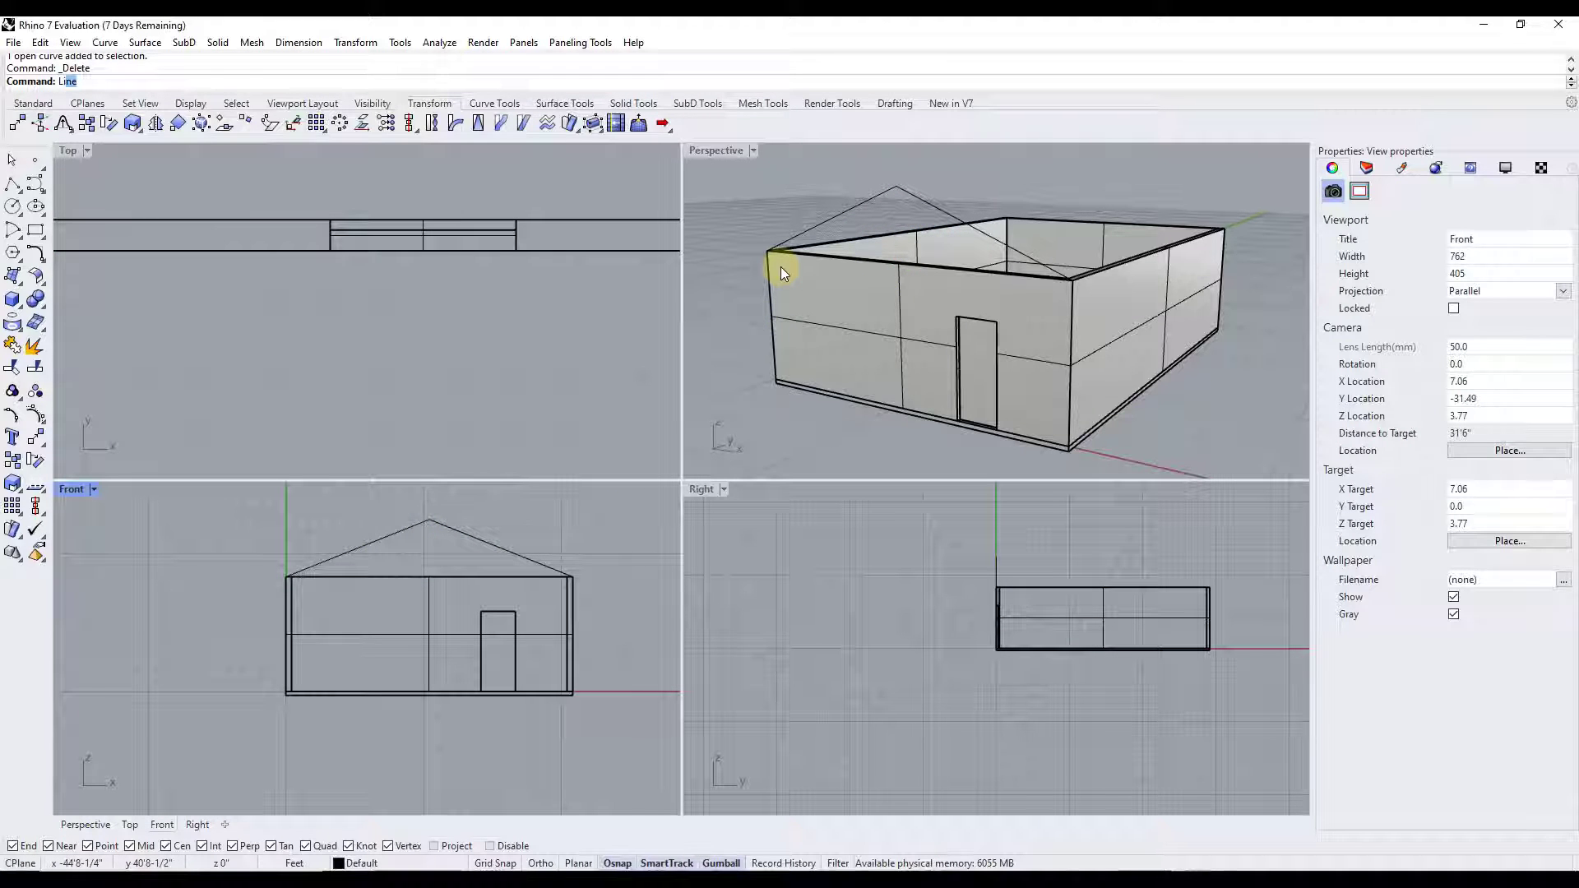
key("Return")
left_click(767, 250)
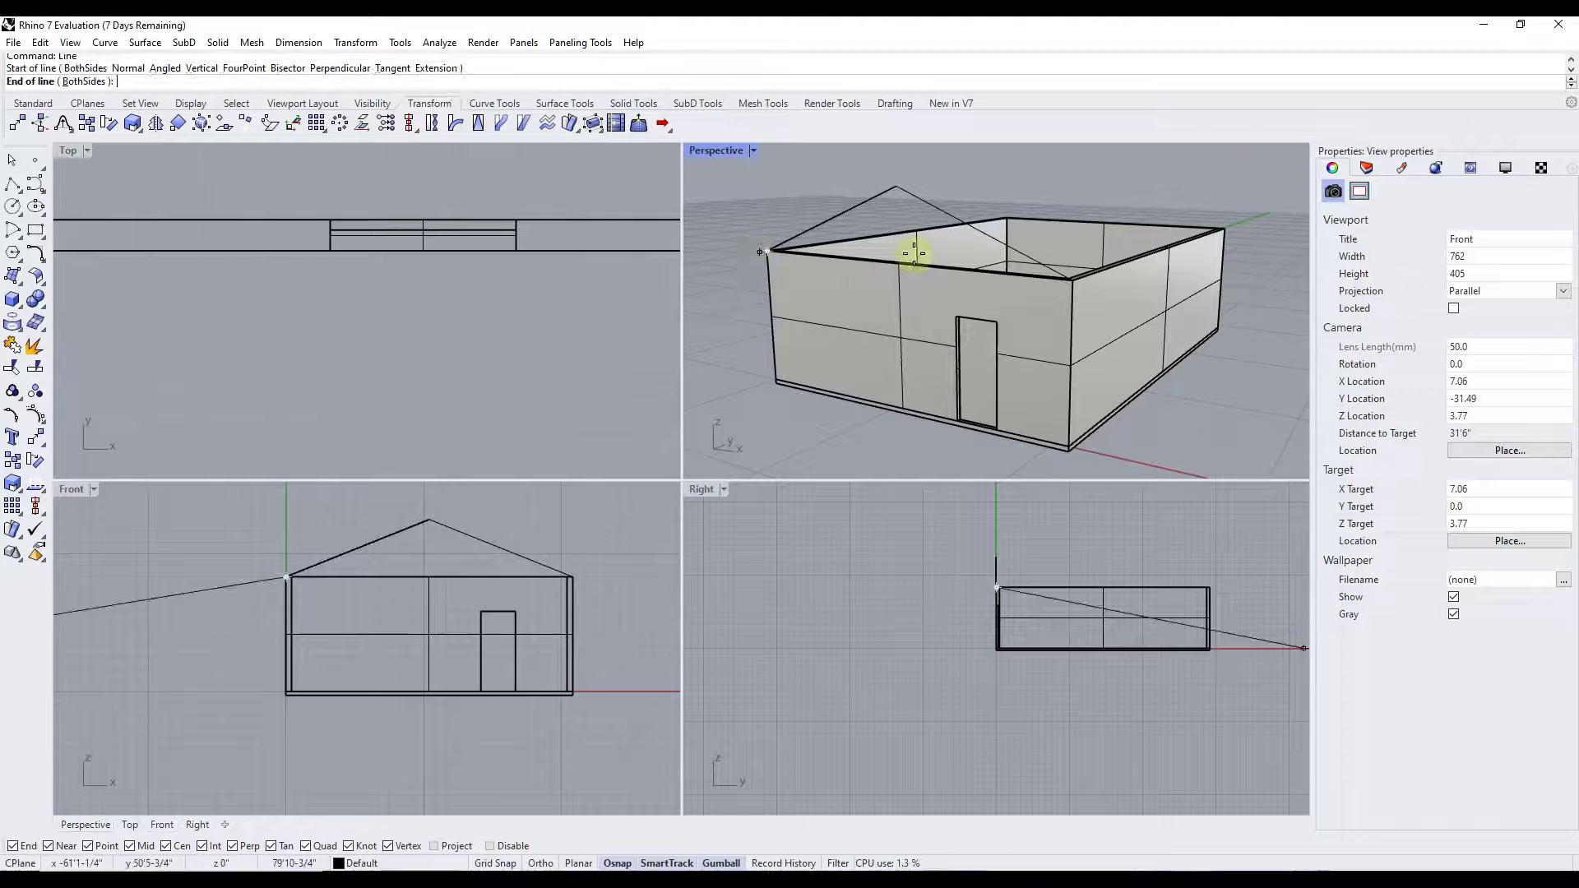
left_click(1070, 280)
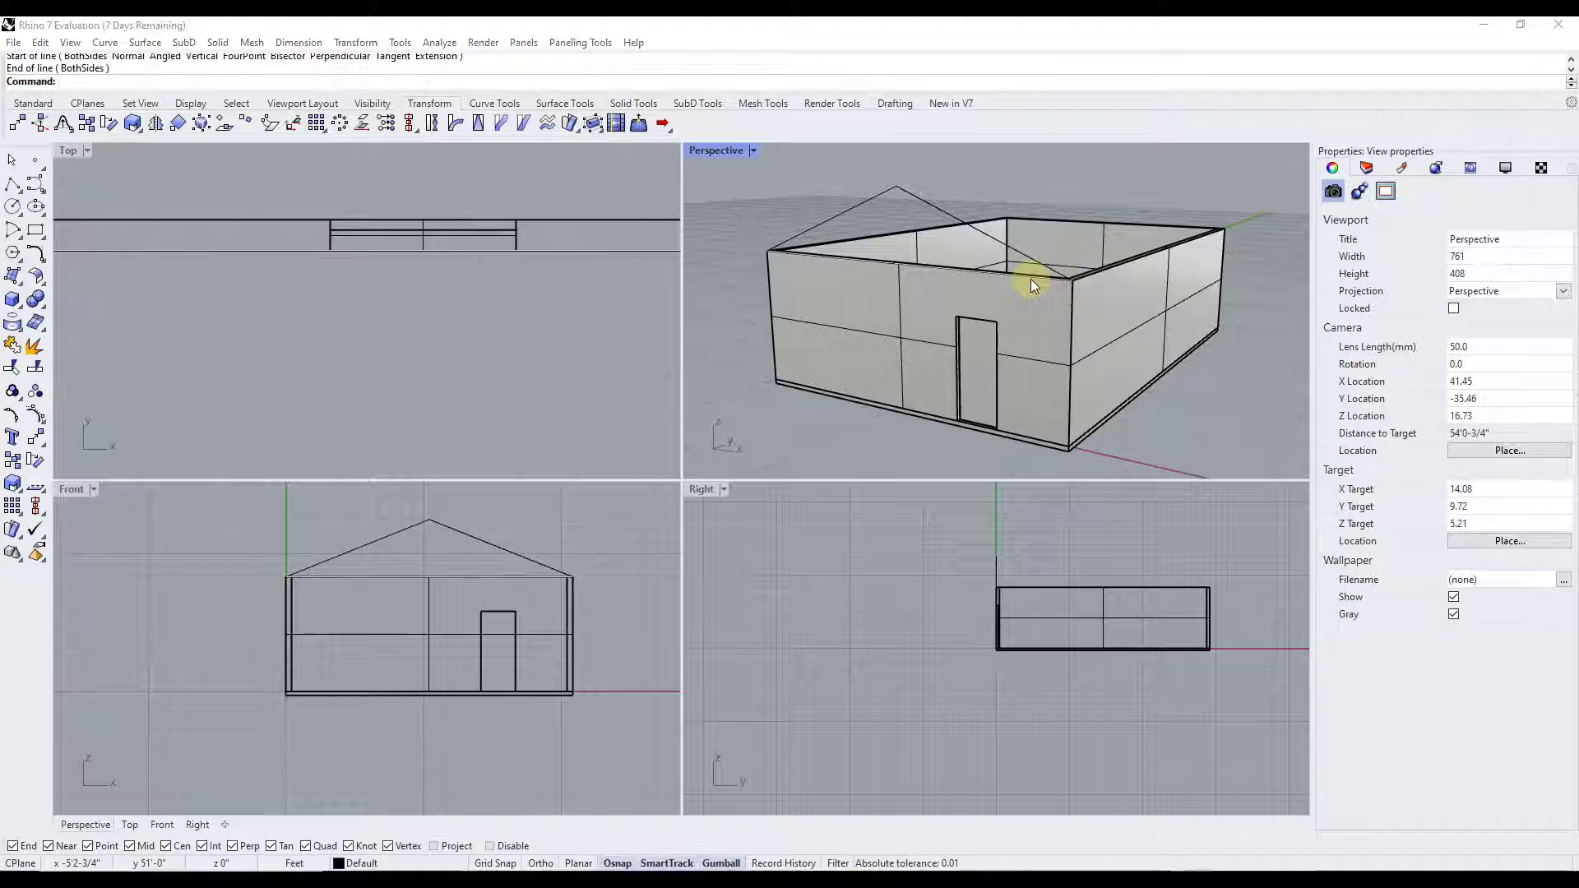
Step: Extrude the three gable curves into a solid roof with ExtrudeCrv, ending at the house's rear upper corner
left_click(1031, 279)
left_click(897, 215)
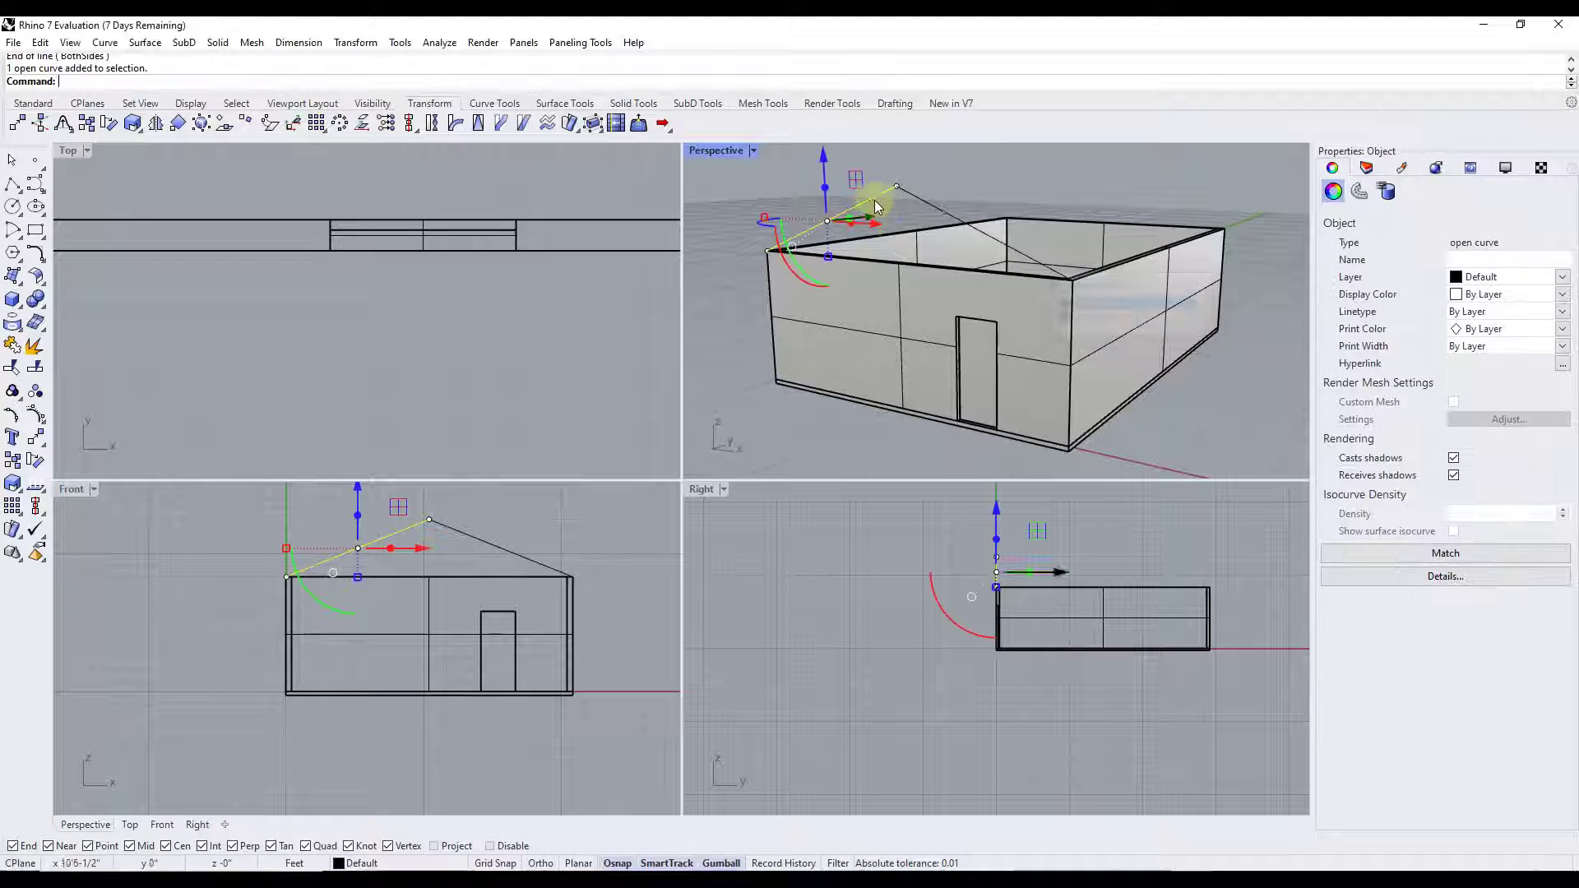
left_click(915, 265)
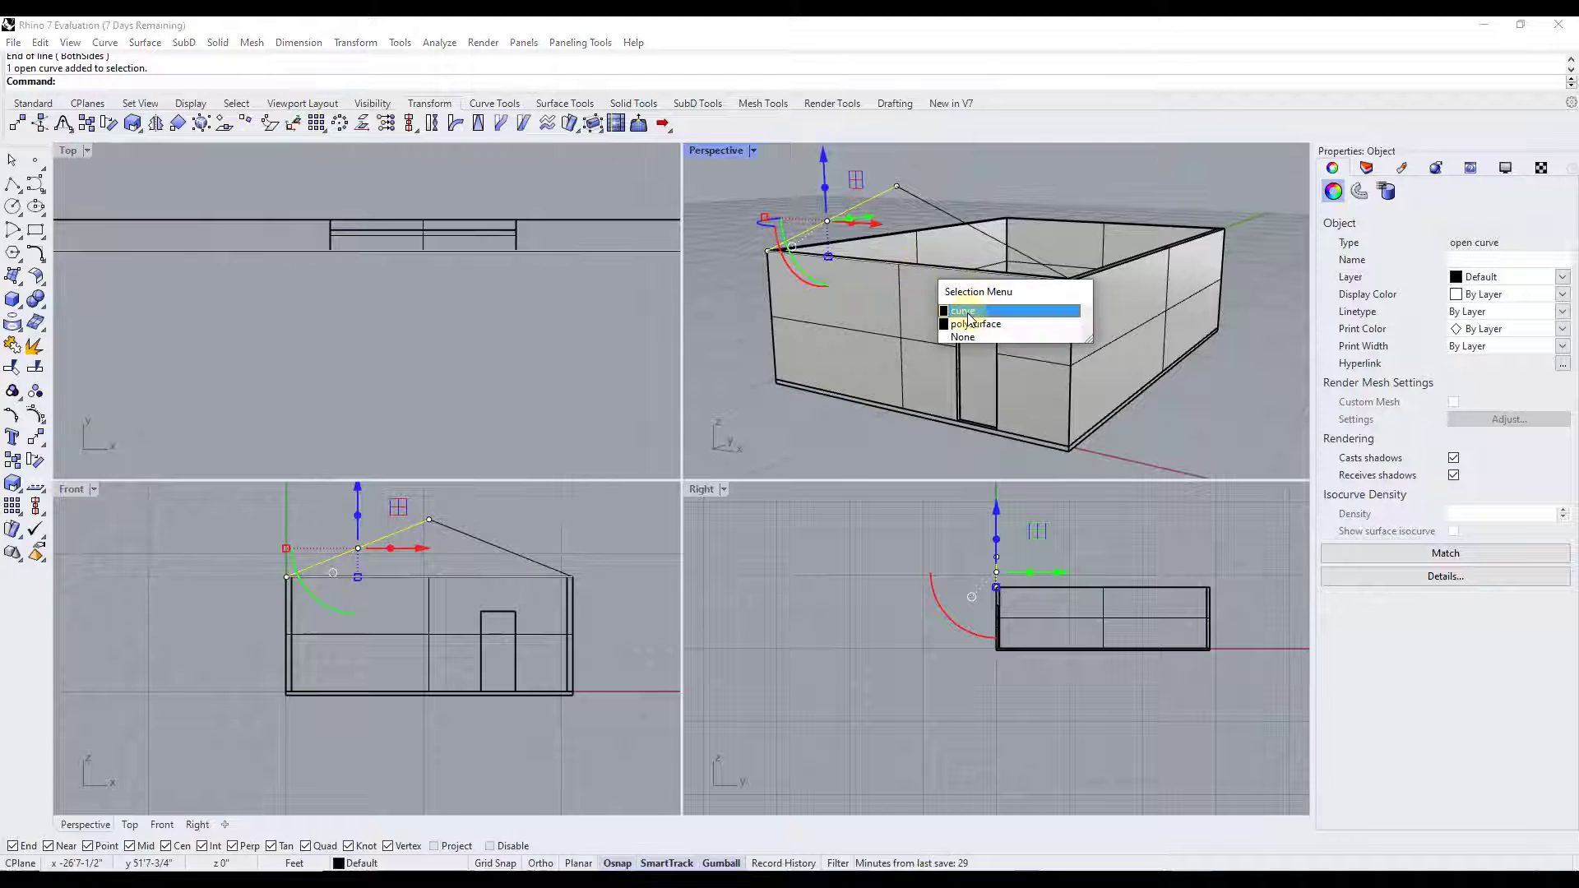
left_click(974, 311)
left_click(988, 235)
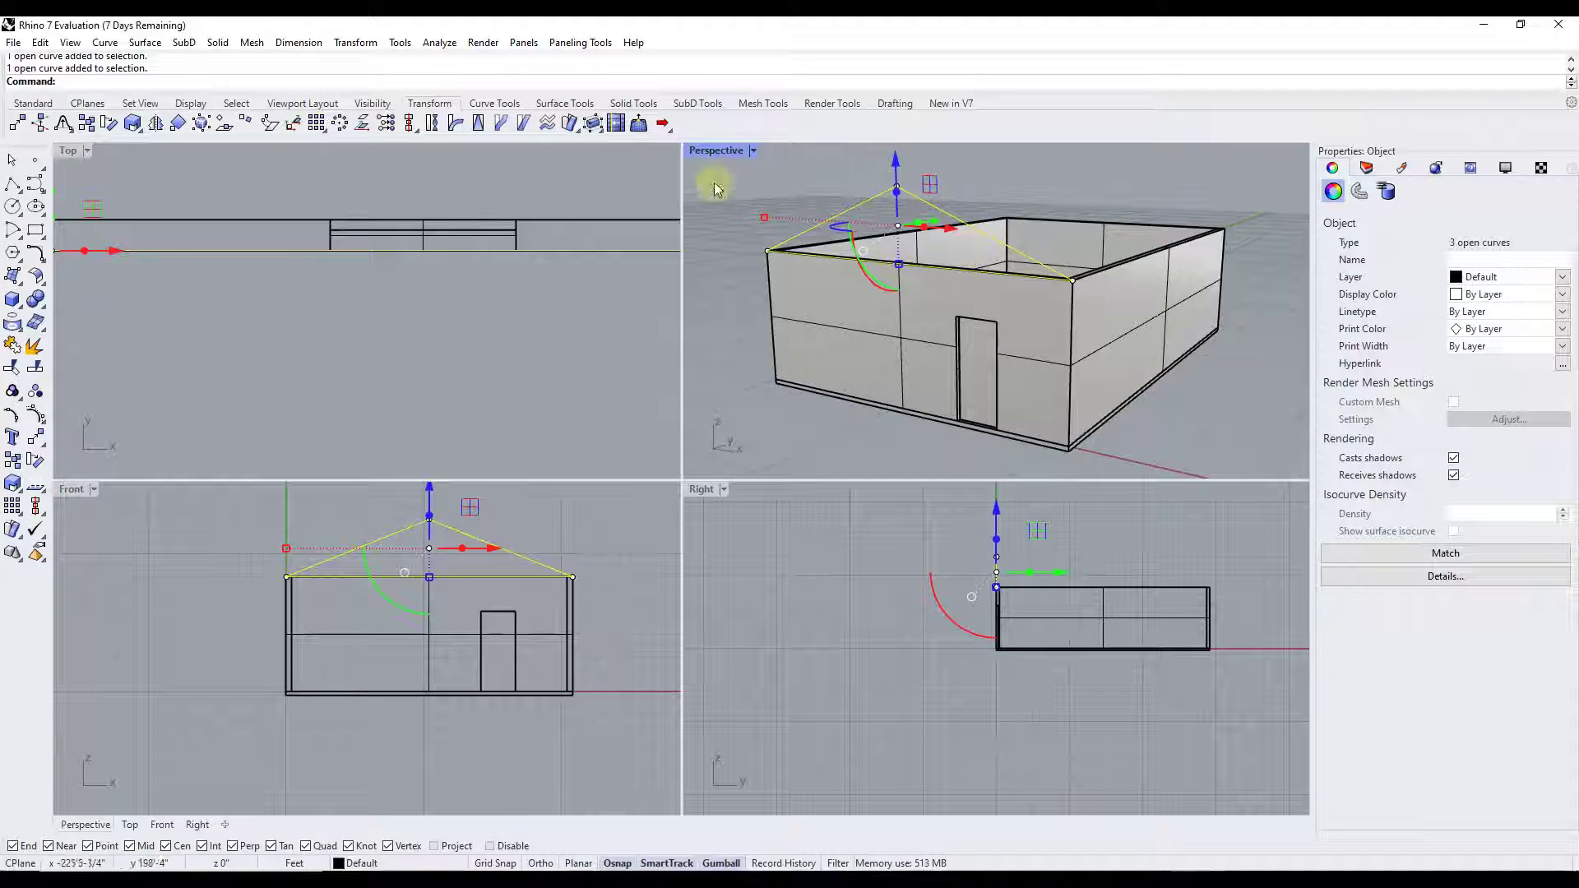
double_click(718, 149)
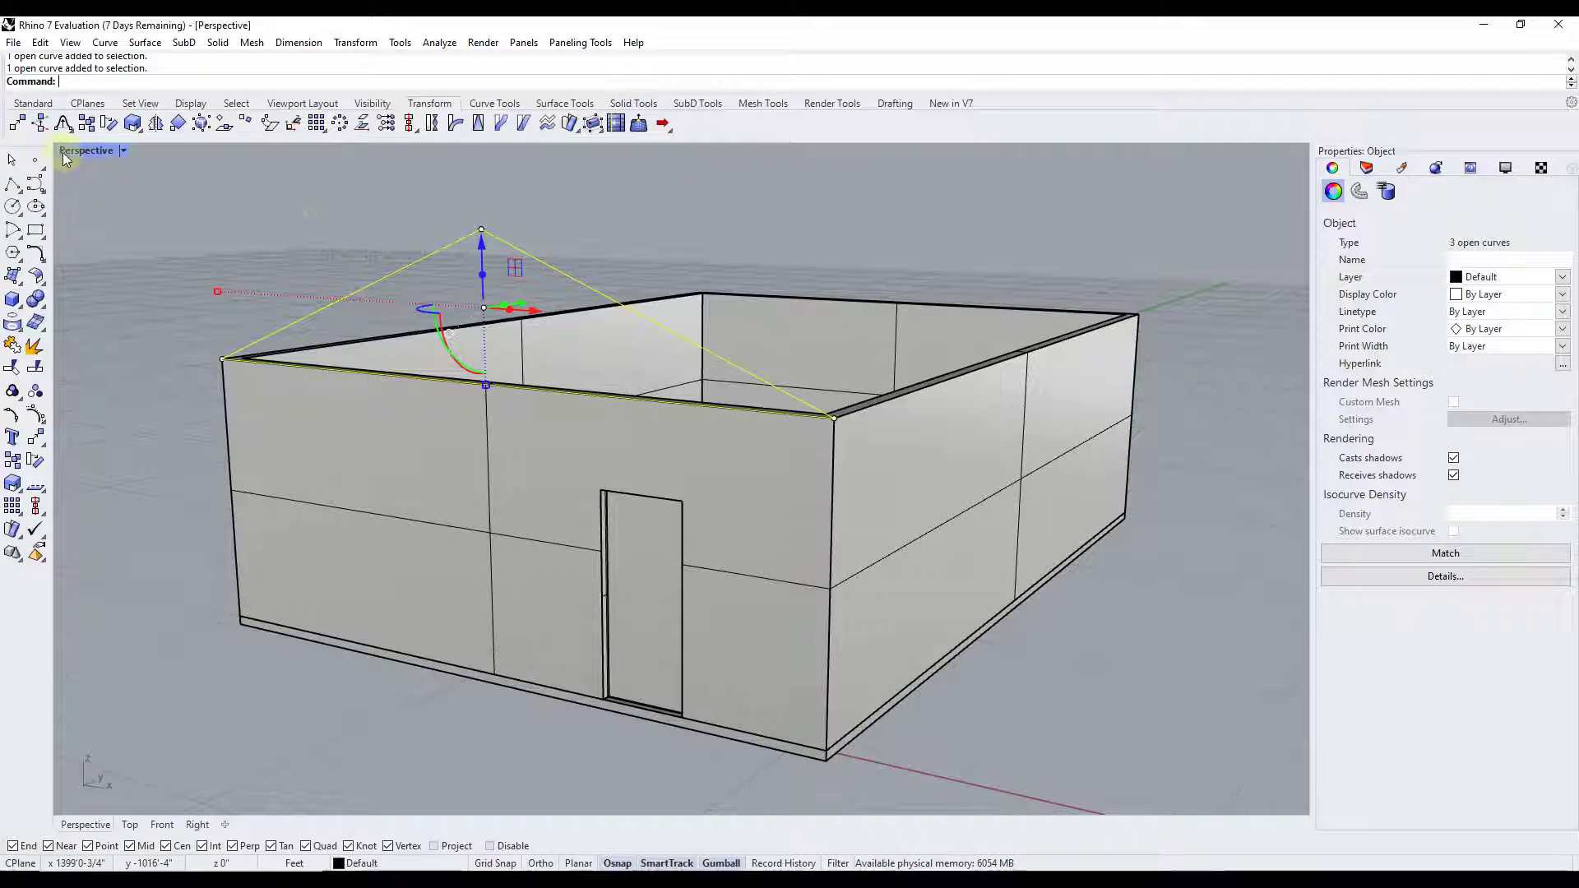
right_click_drag(704, 345, 684, 352)
scroll(678, 398, "down", 5)
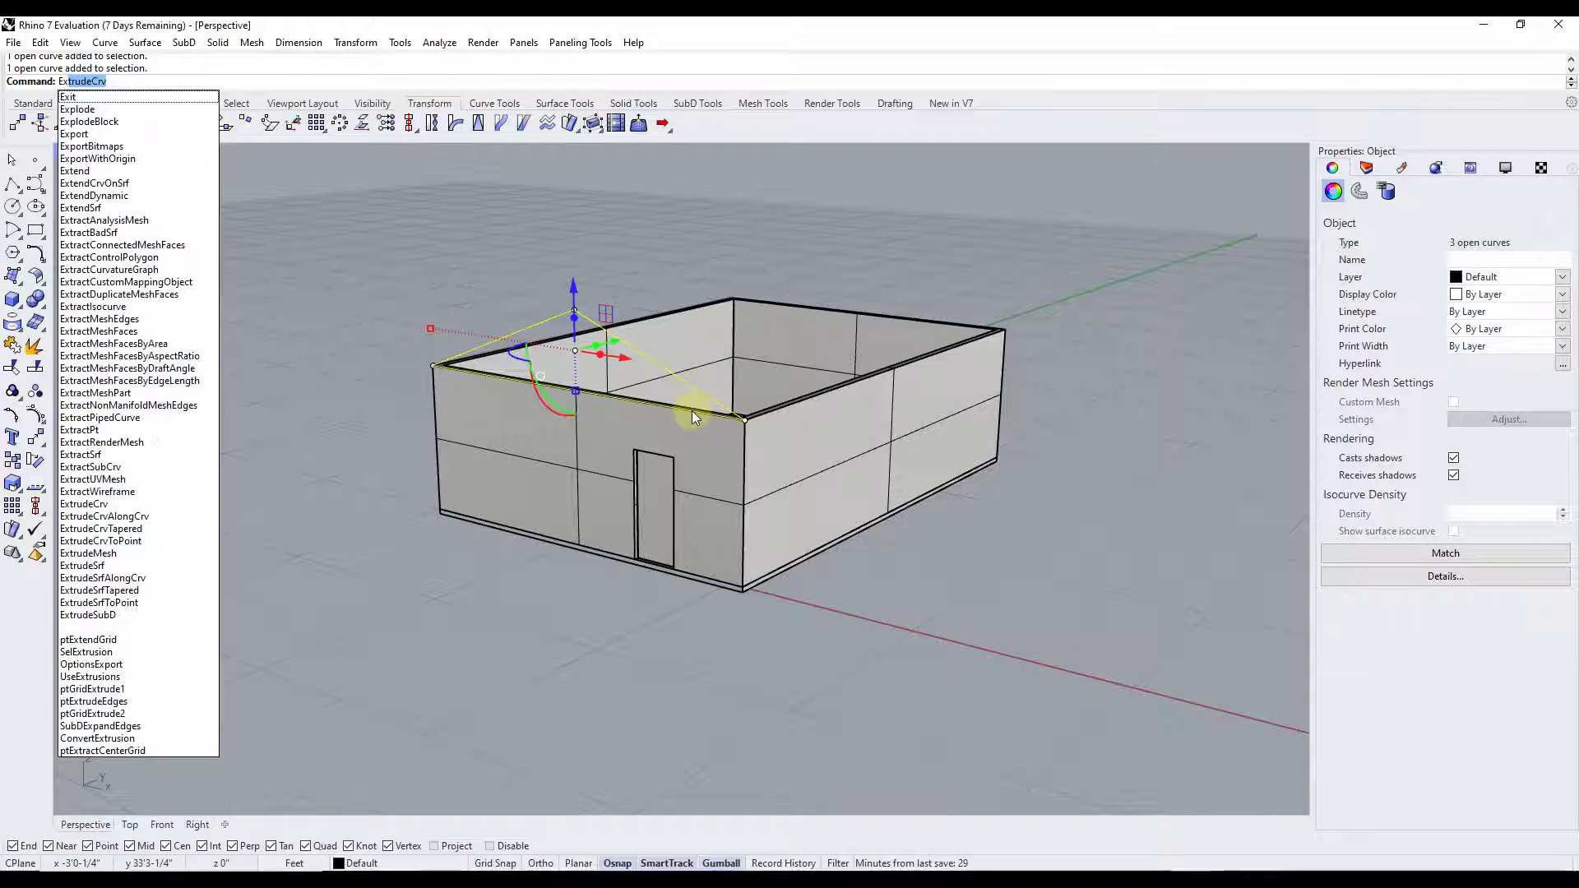
key("Return")
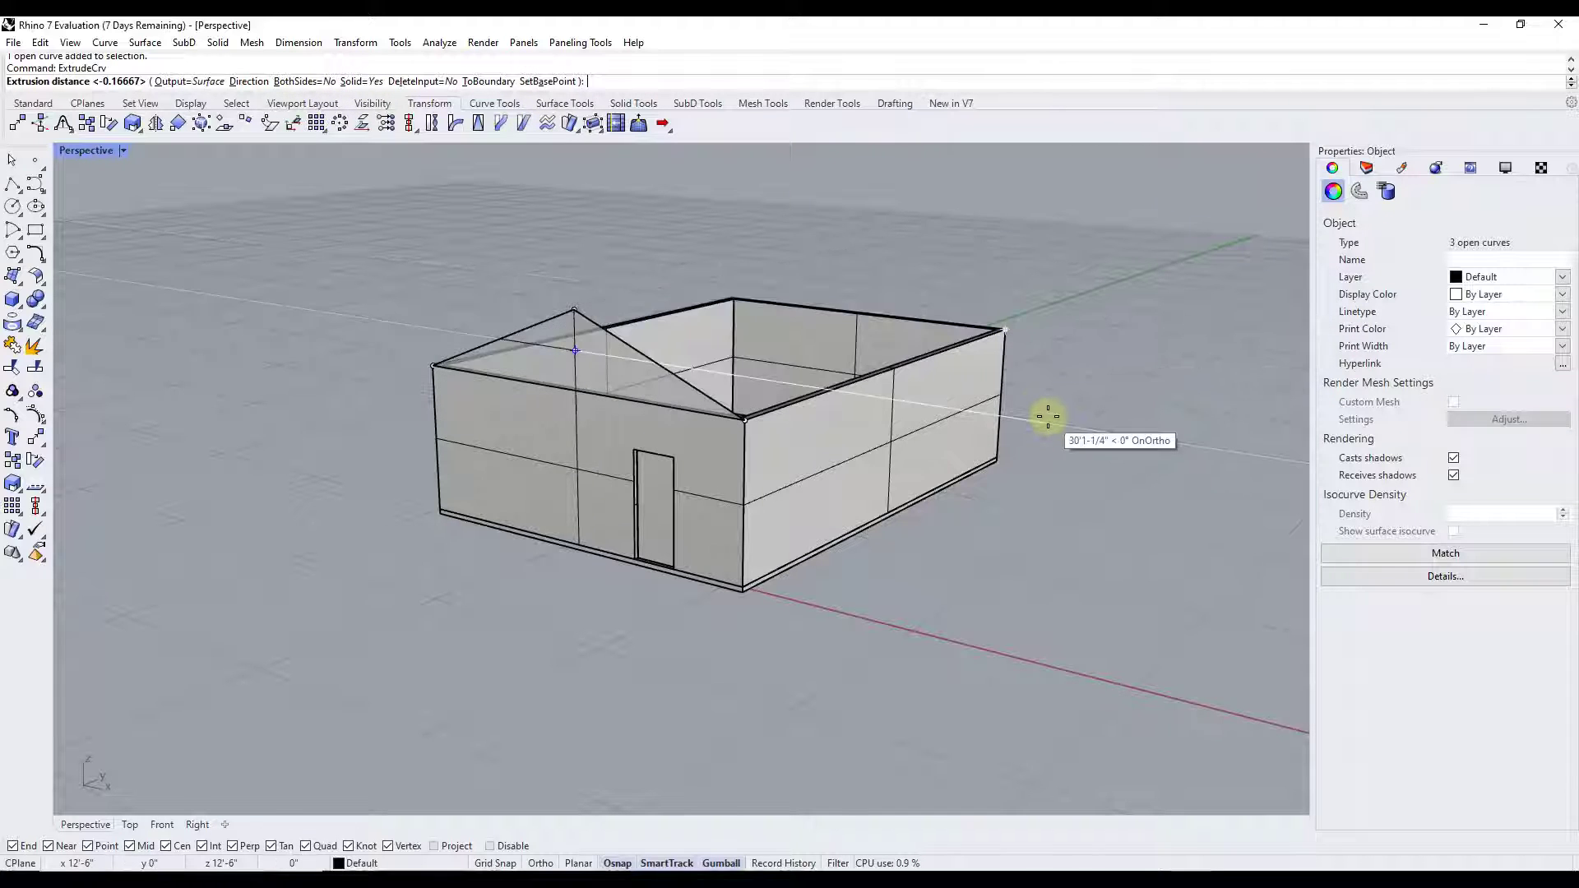
left_click(1005, 329)
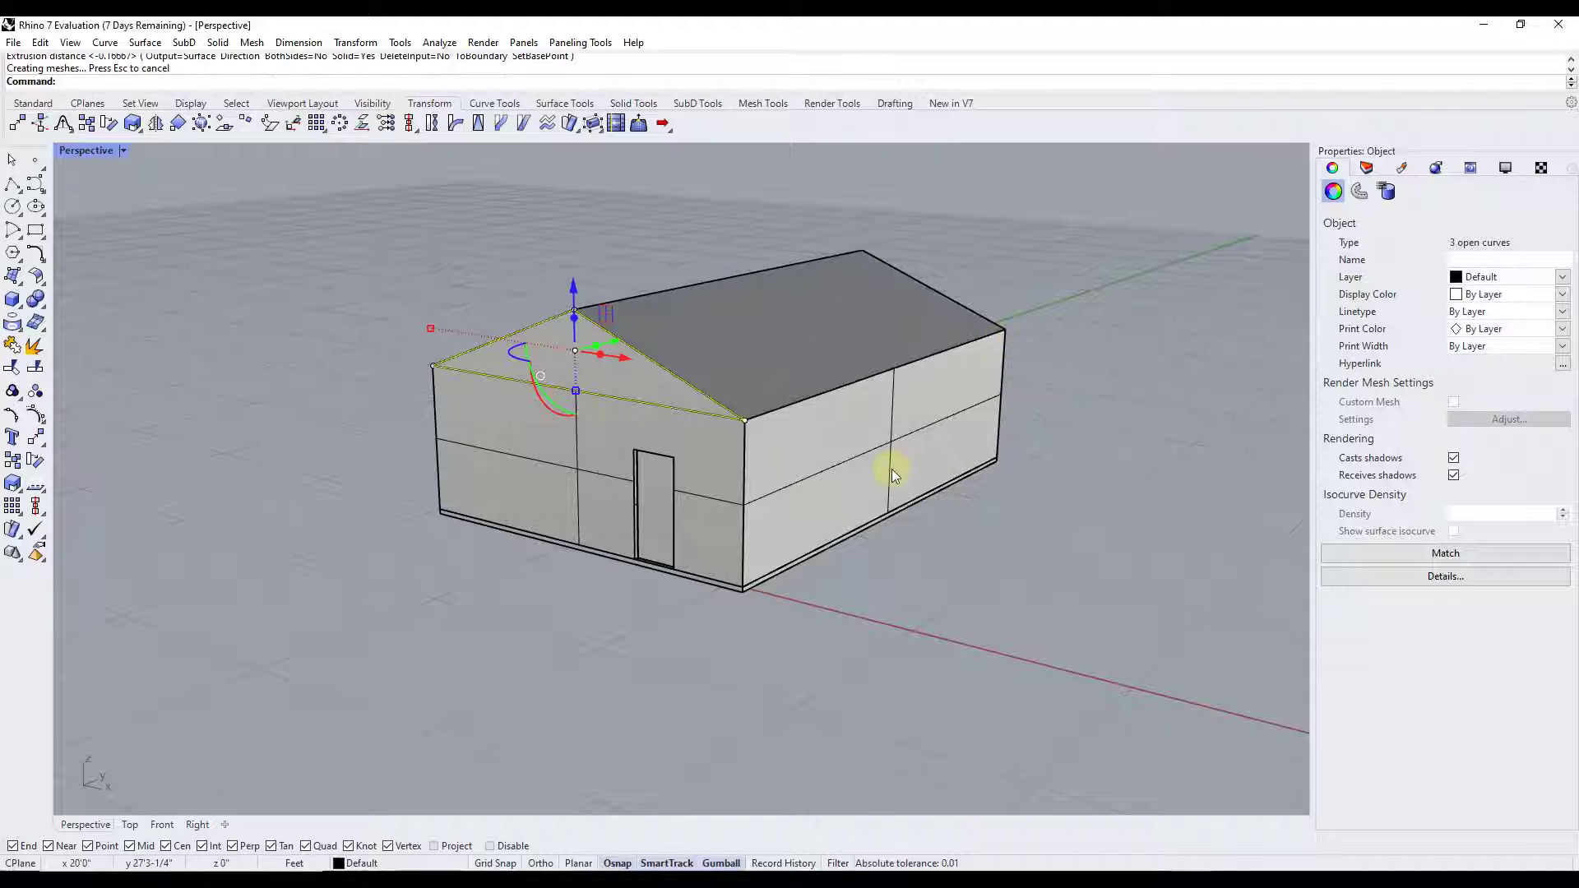
right_click_drag(892, 469, 907, 432)
left_click(998, 536)
right_click_drag(998, 536, 679, 425)
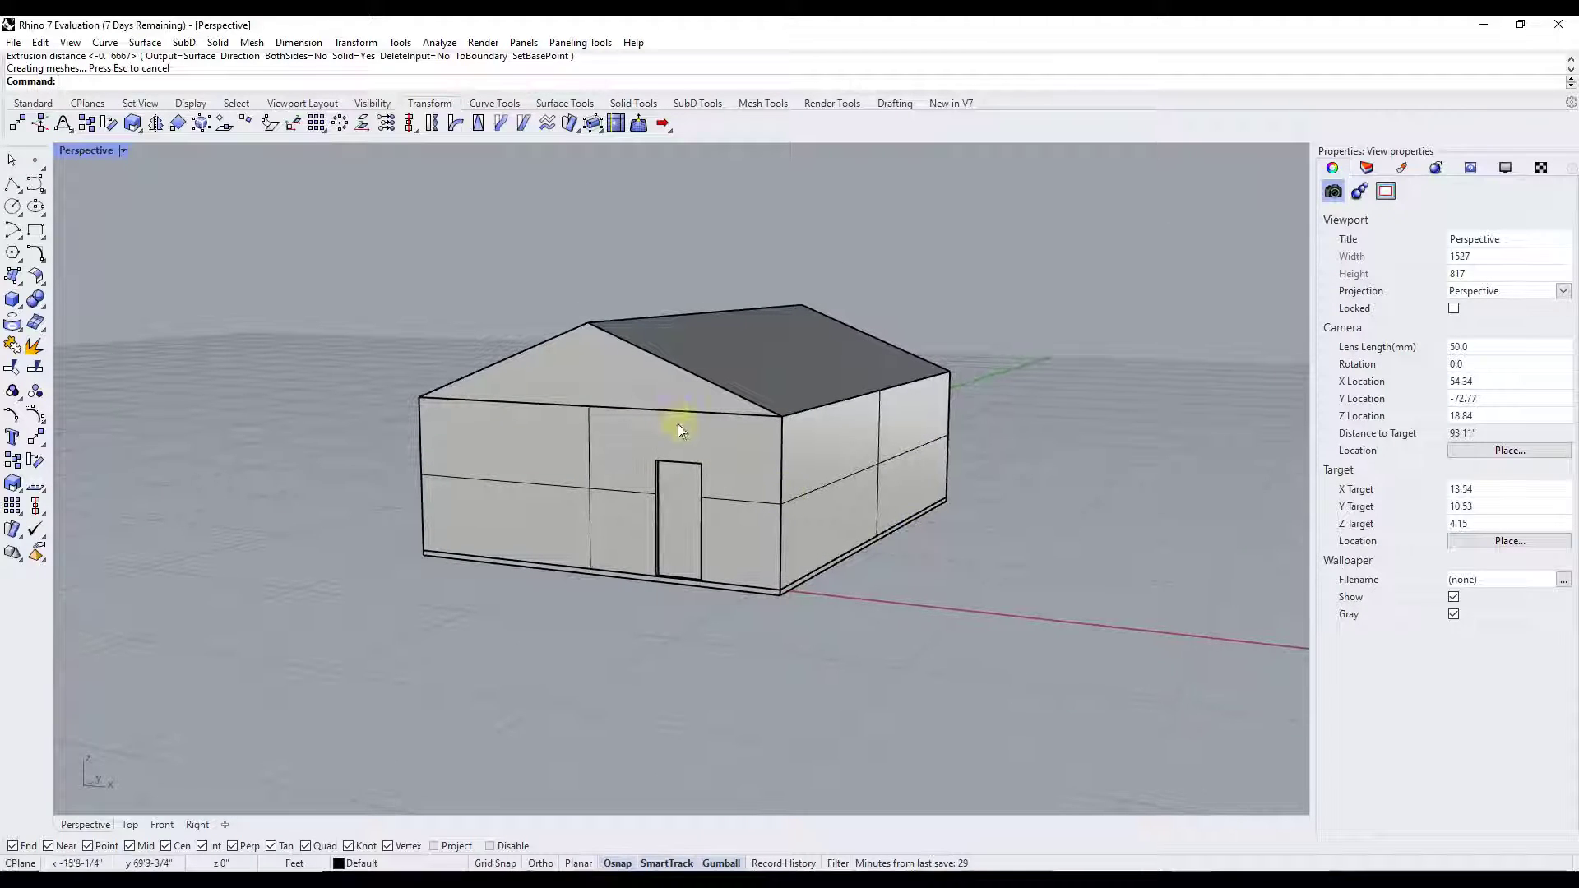
right_click(688, 371)
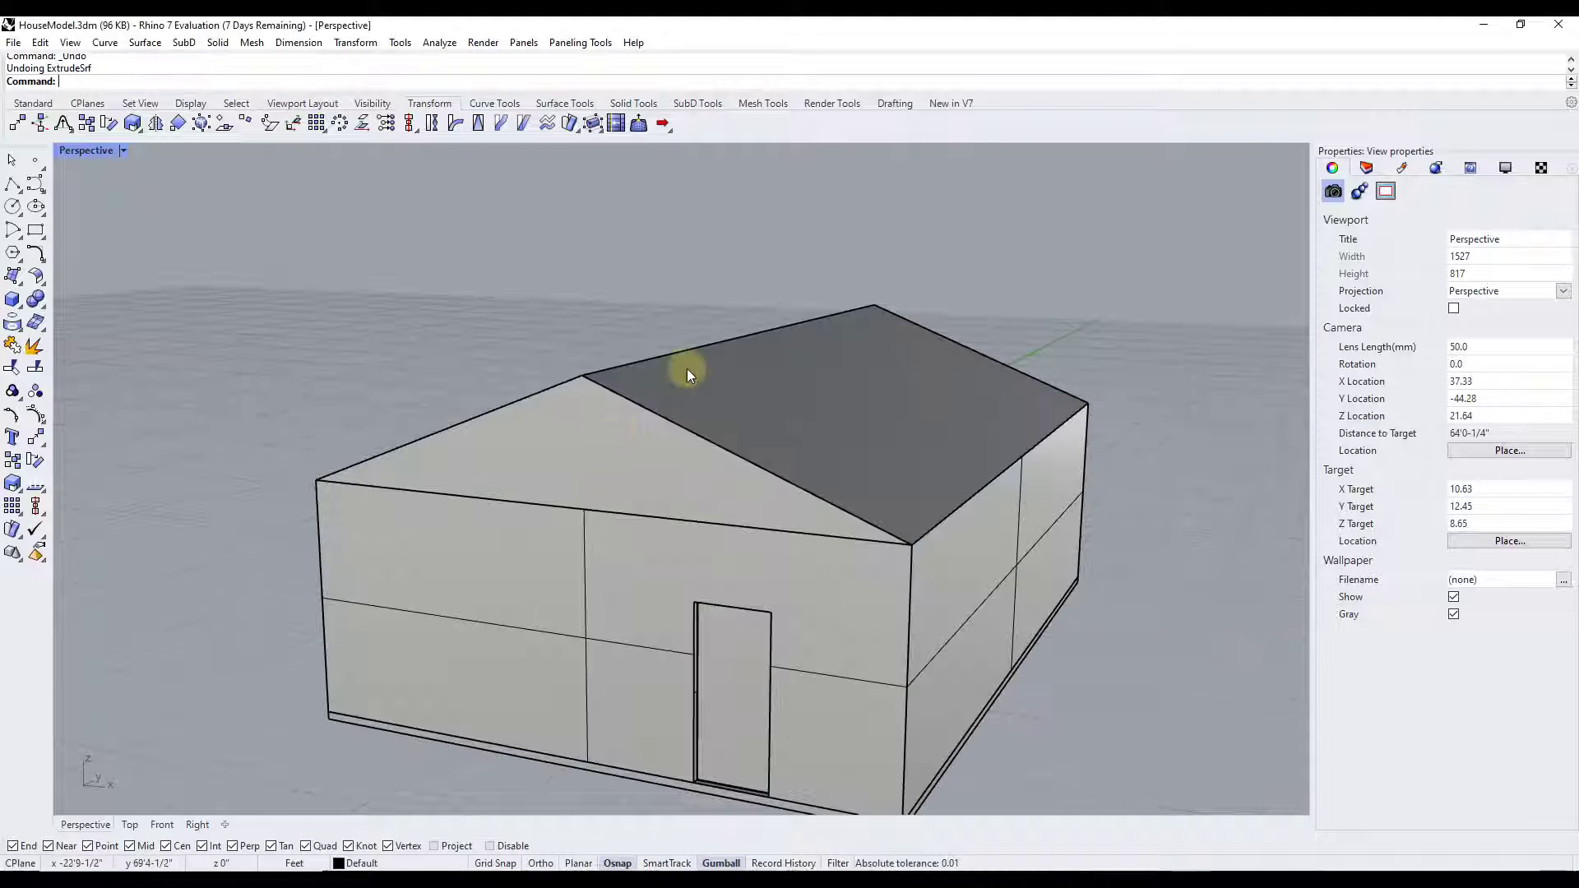
right_click_drag(699, 362, 691, 410)
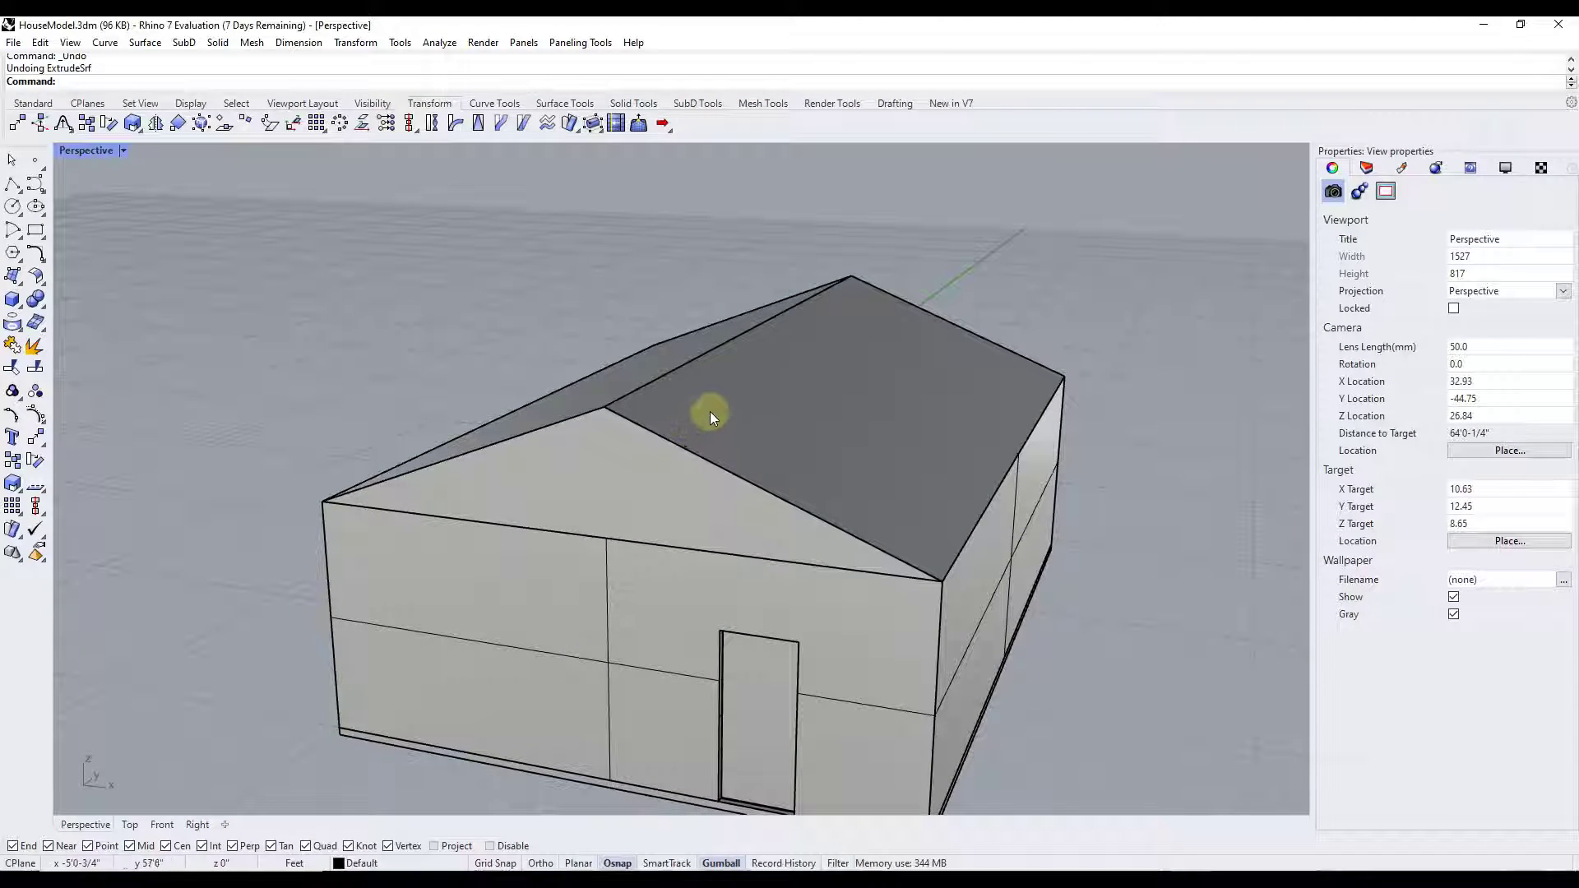
left_click(834, 440)
left_click(620, 378)
left_click(1153, 480)
left_click(783, 516)
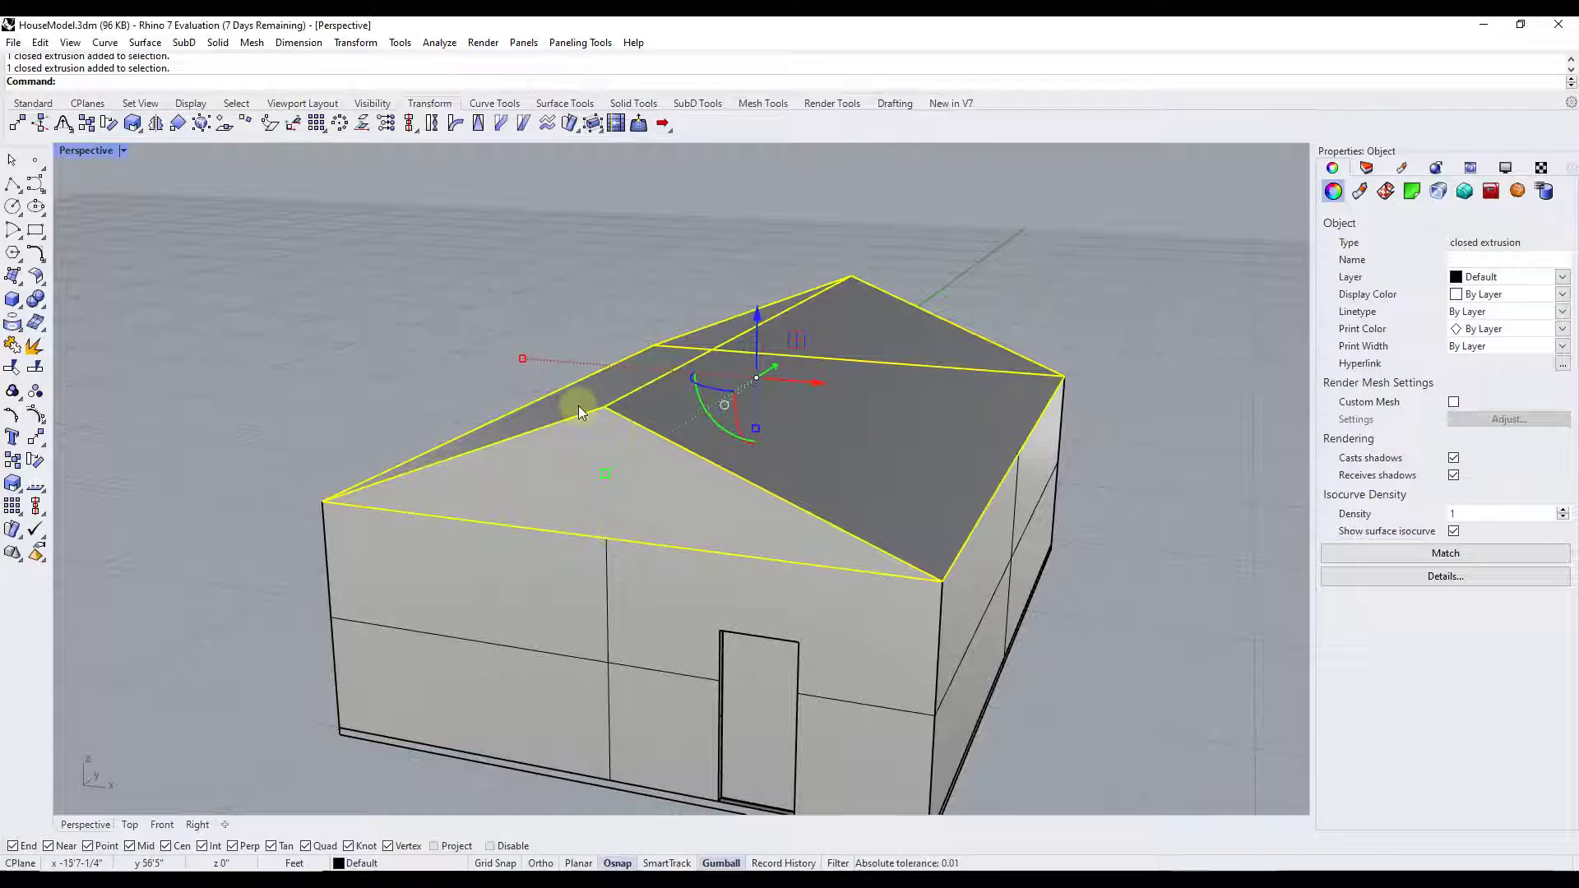
left_click(1096, 450)
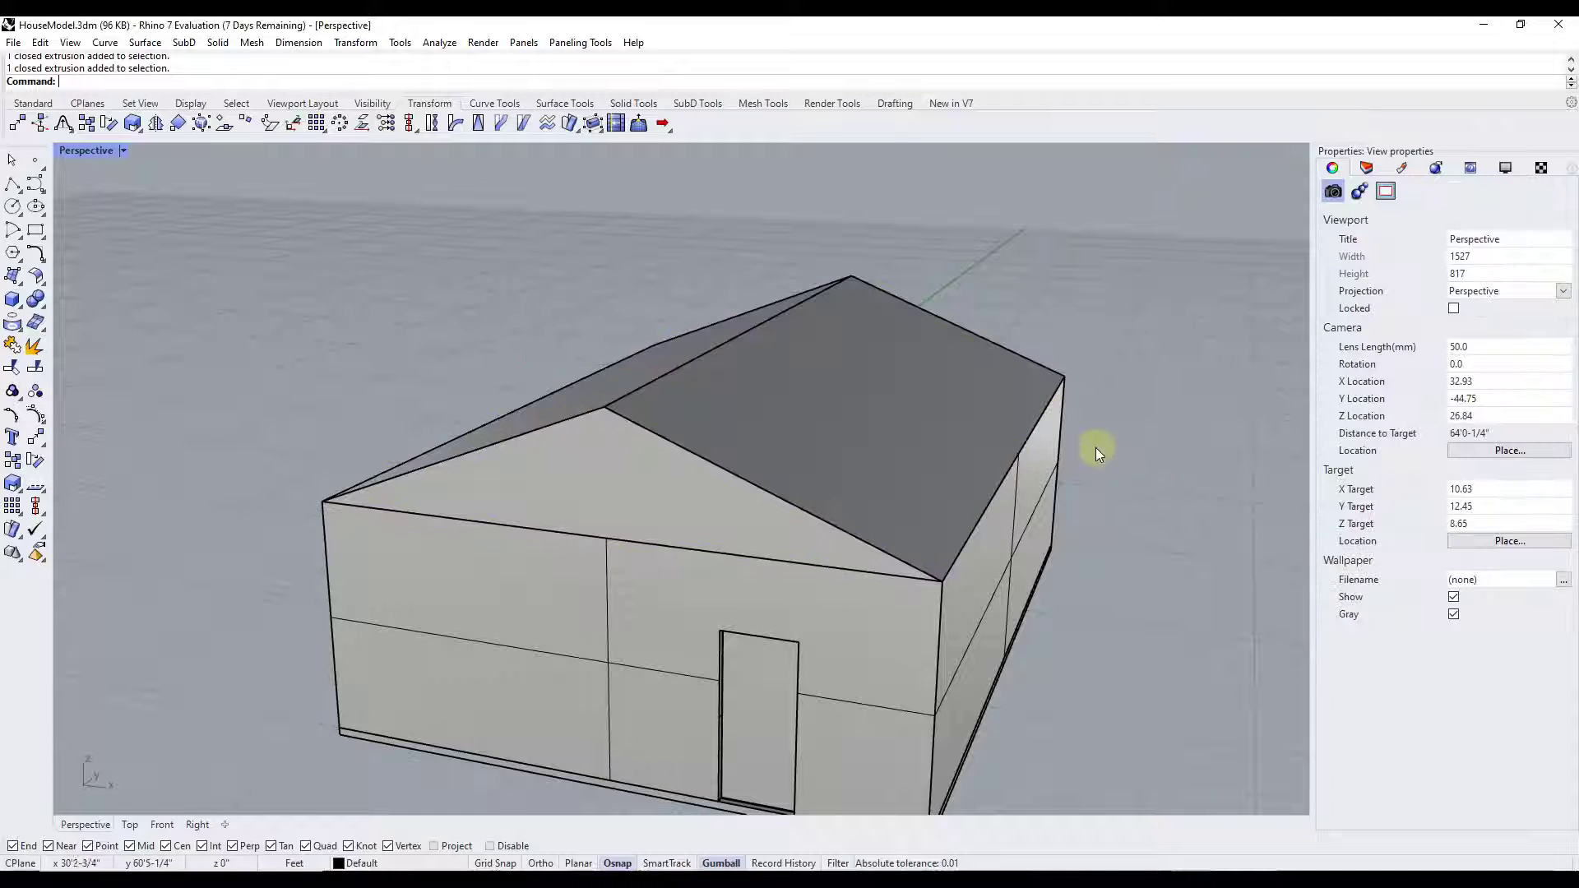
Step: Sub-select the roof's two sloped faces and place a duplicate of them a short distance above the roof
left_click(615, 368, "ctrl+shift")
left_click(778, 396, "ctrl+shift")
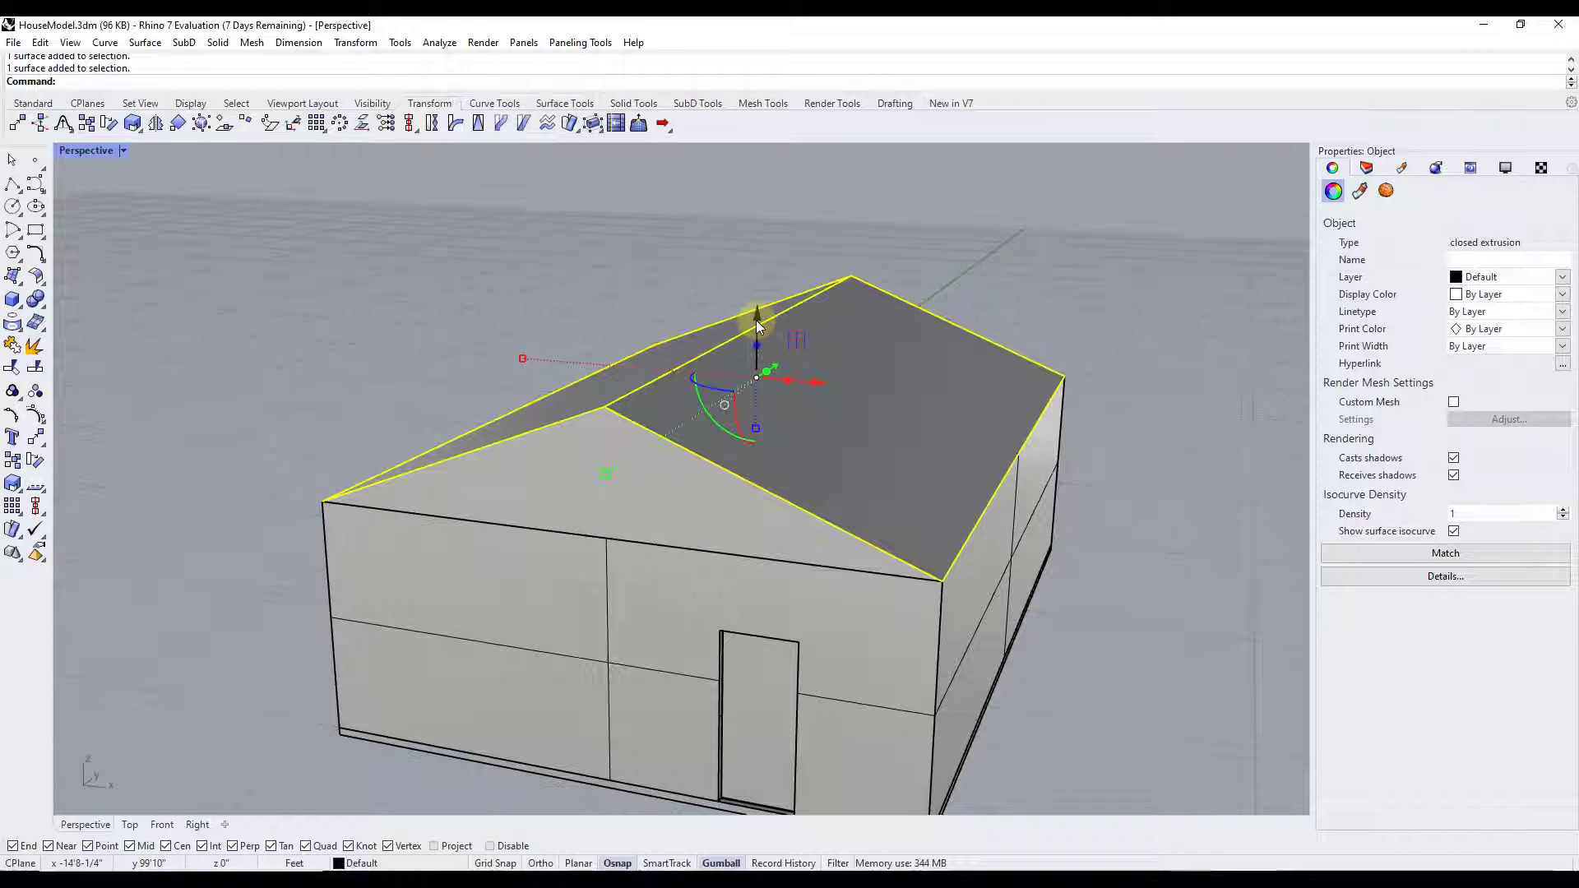
key("ctrl+v")
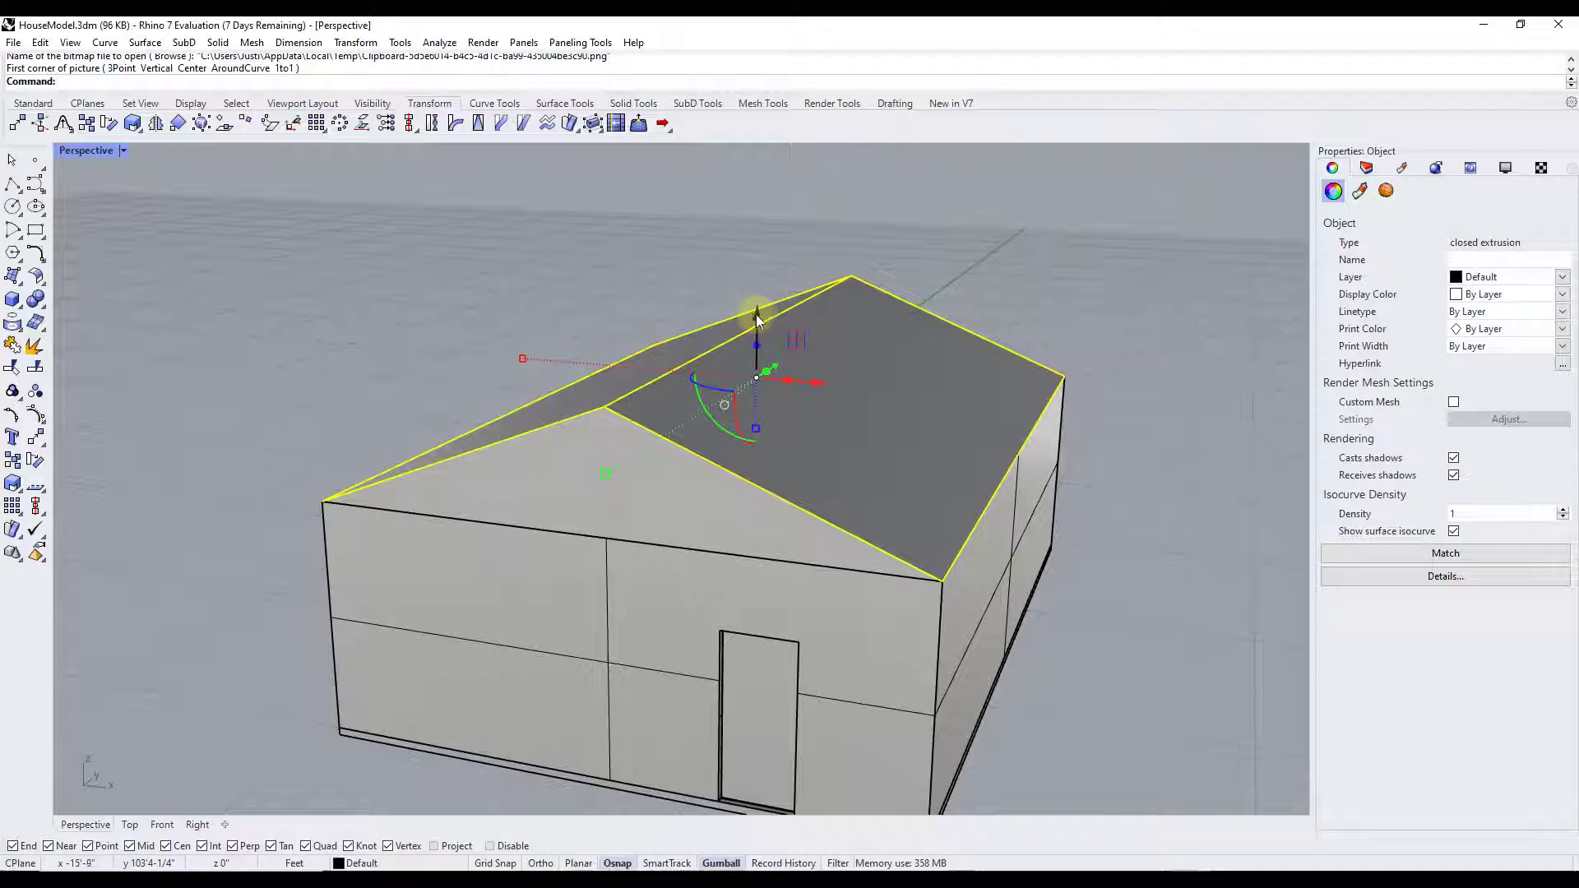
left_click_drag(758, 315, 762, 282)
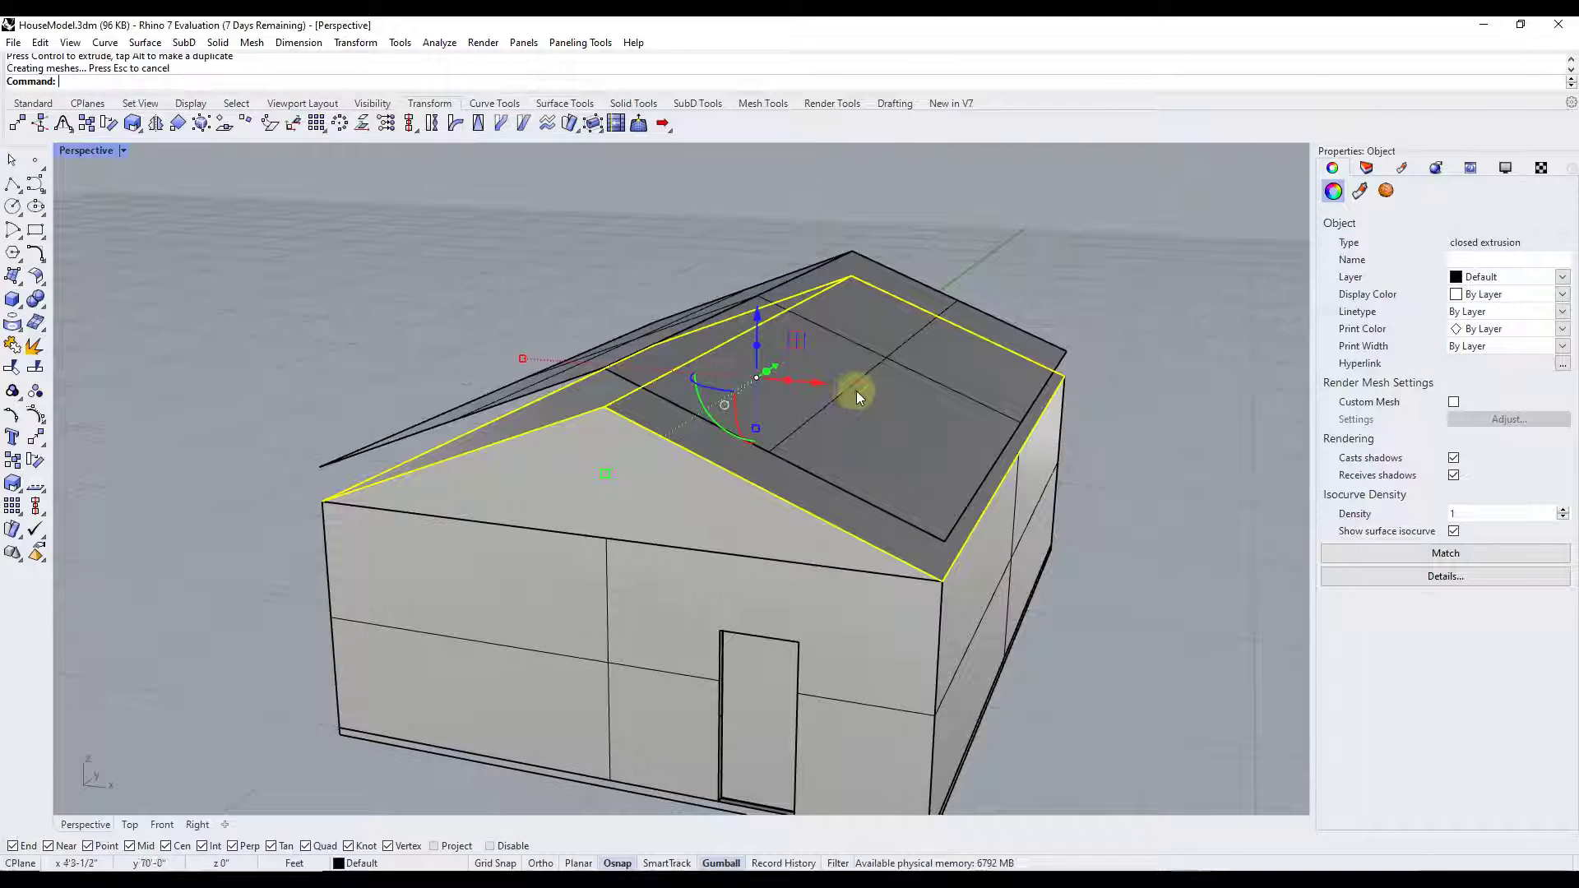
left_click(857, 391)
Step: Move the duplicated roof surfaces from their front peak down onto the front peak of the solid roof
right_click_drag(659, 352, 708, 333)
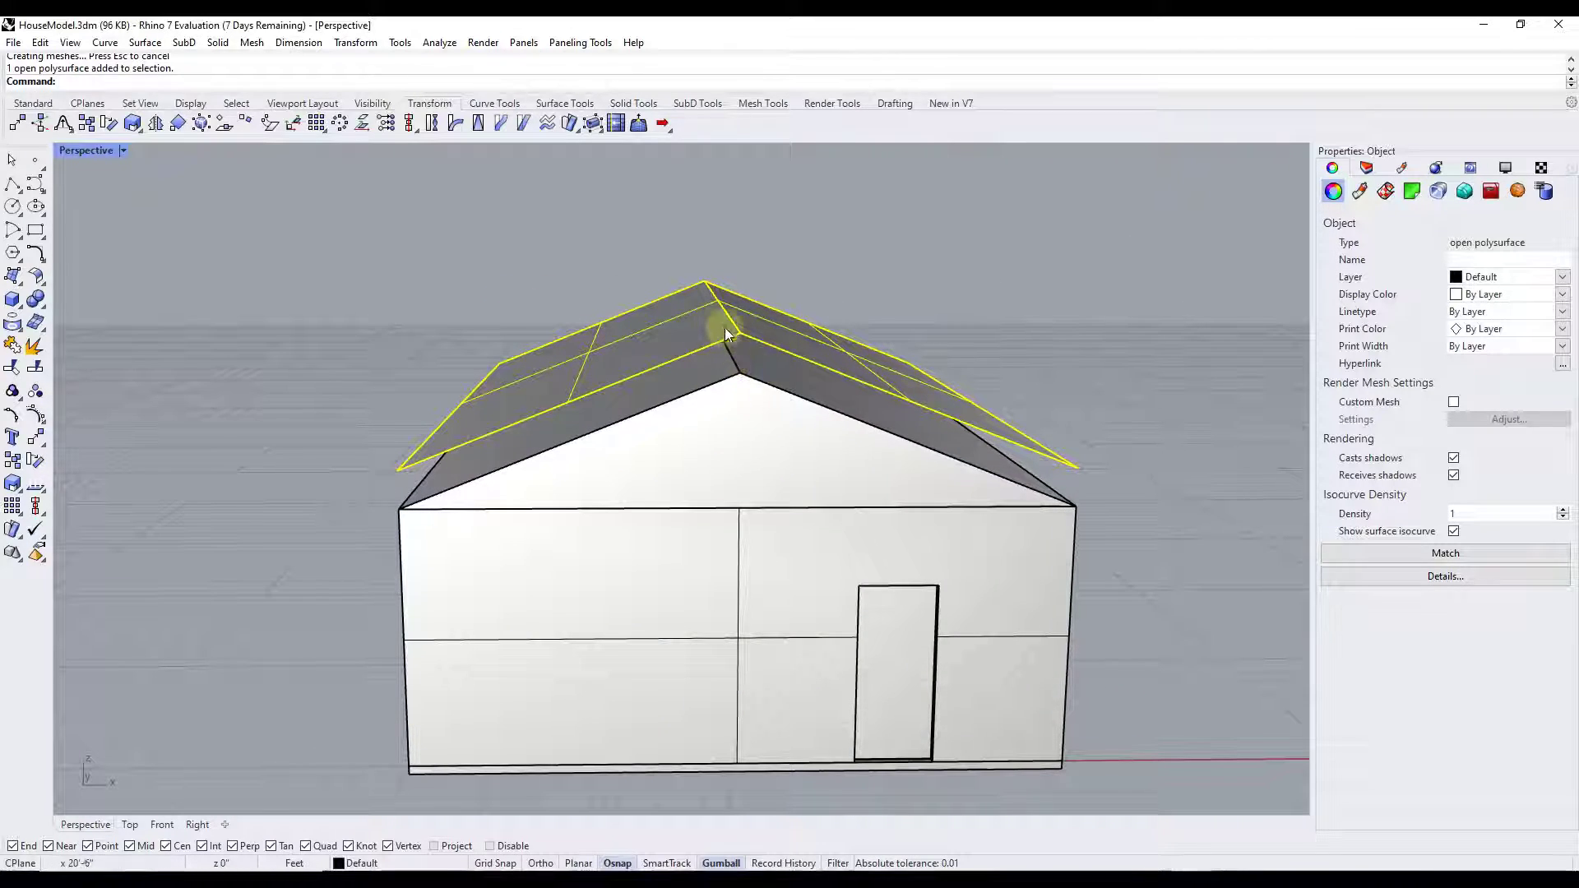
right_click_drag(856, 434, 839, 428)
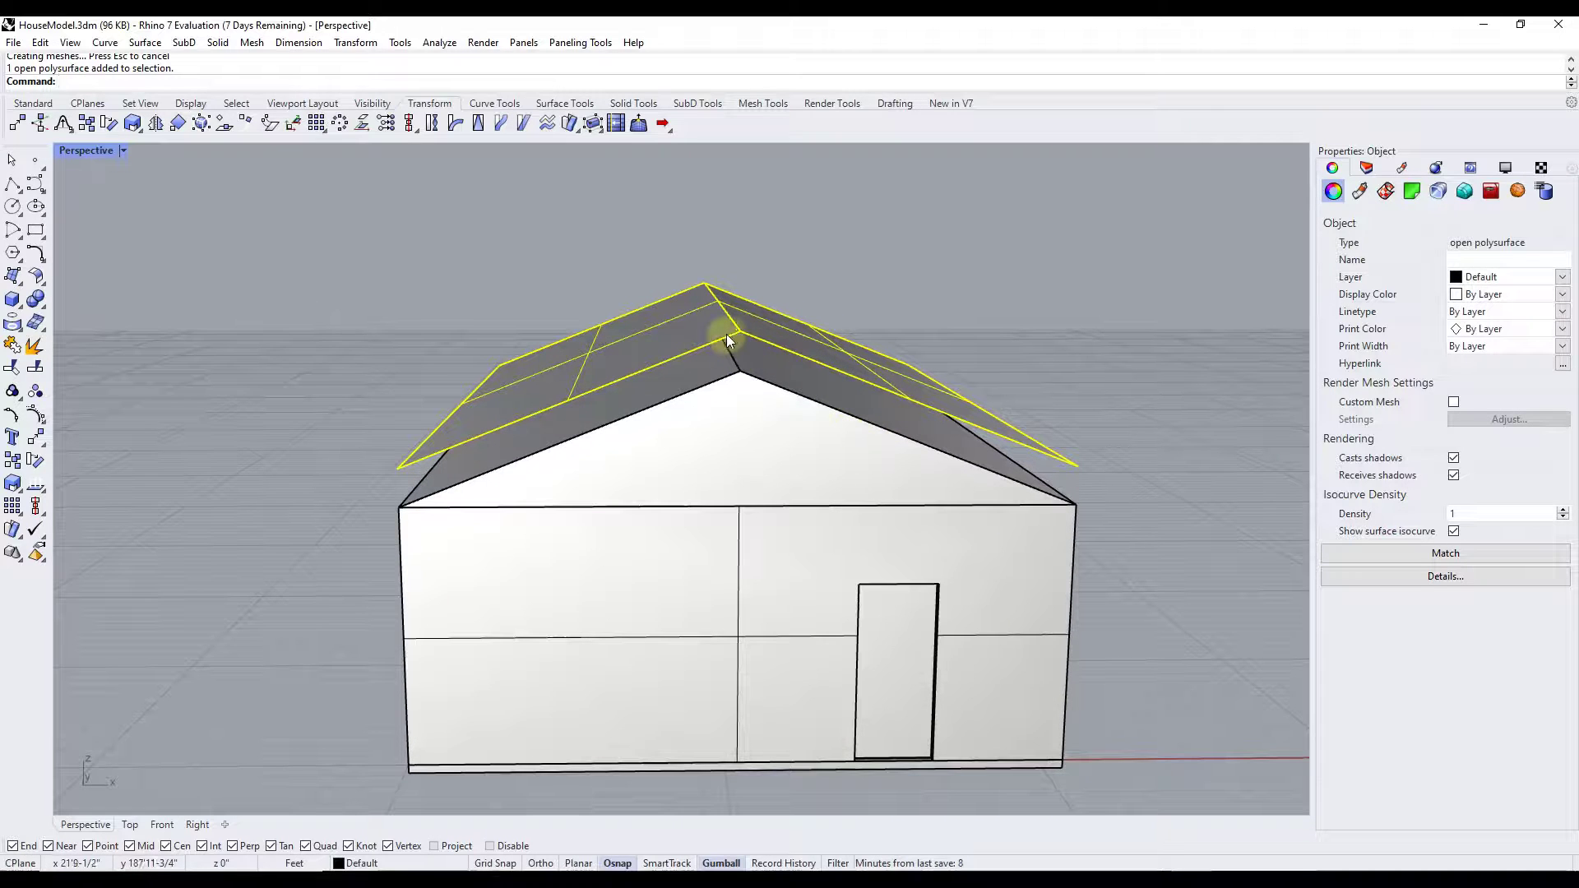
key("Return")
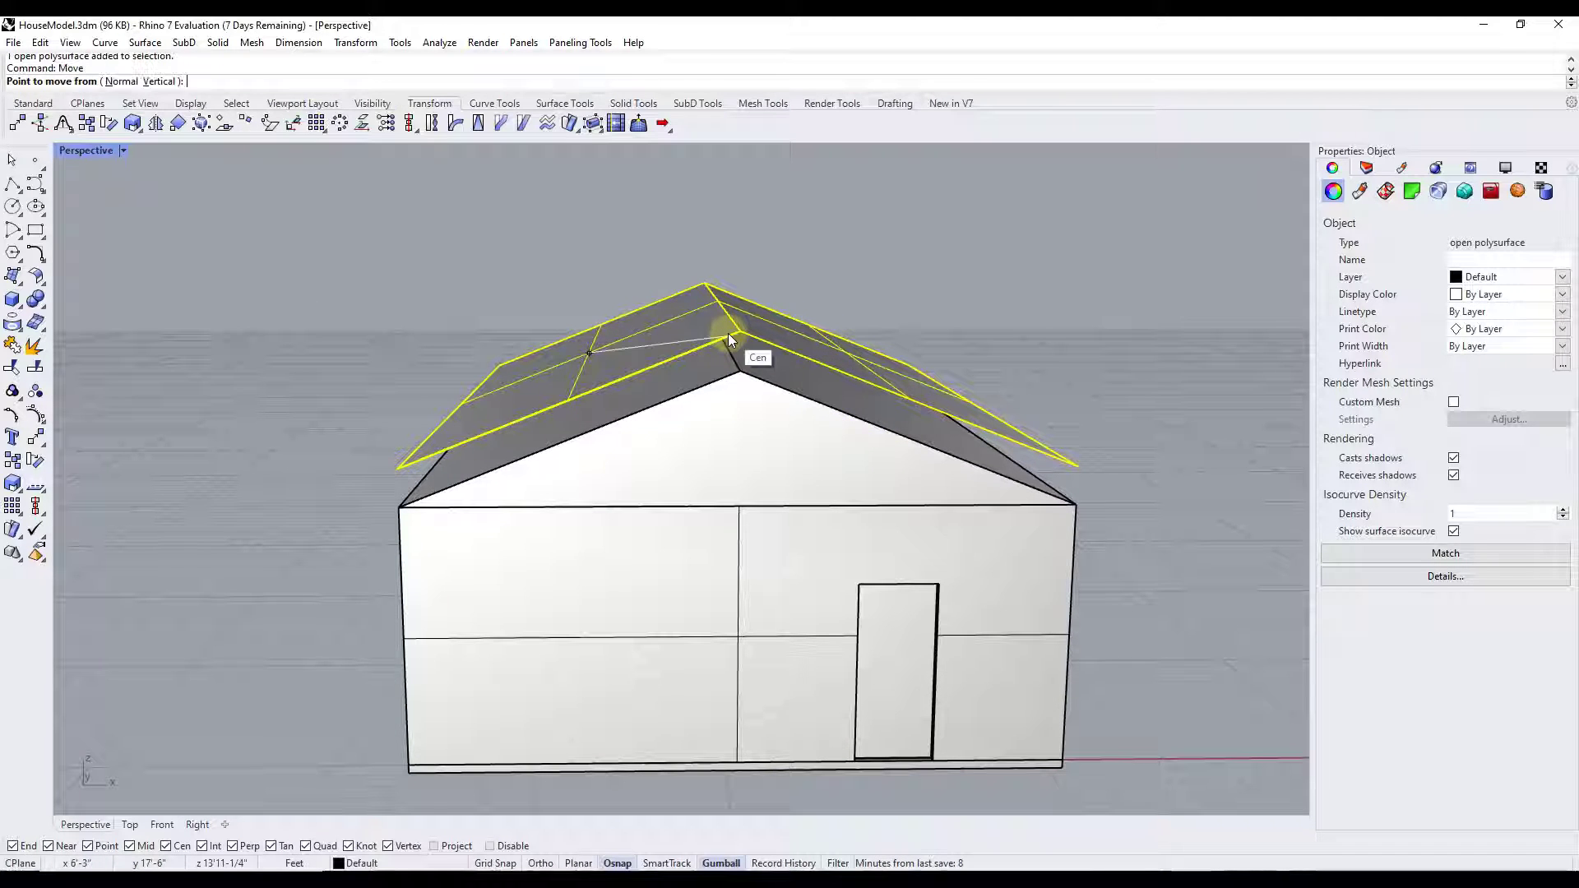
left_click(740, 331)
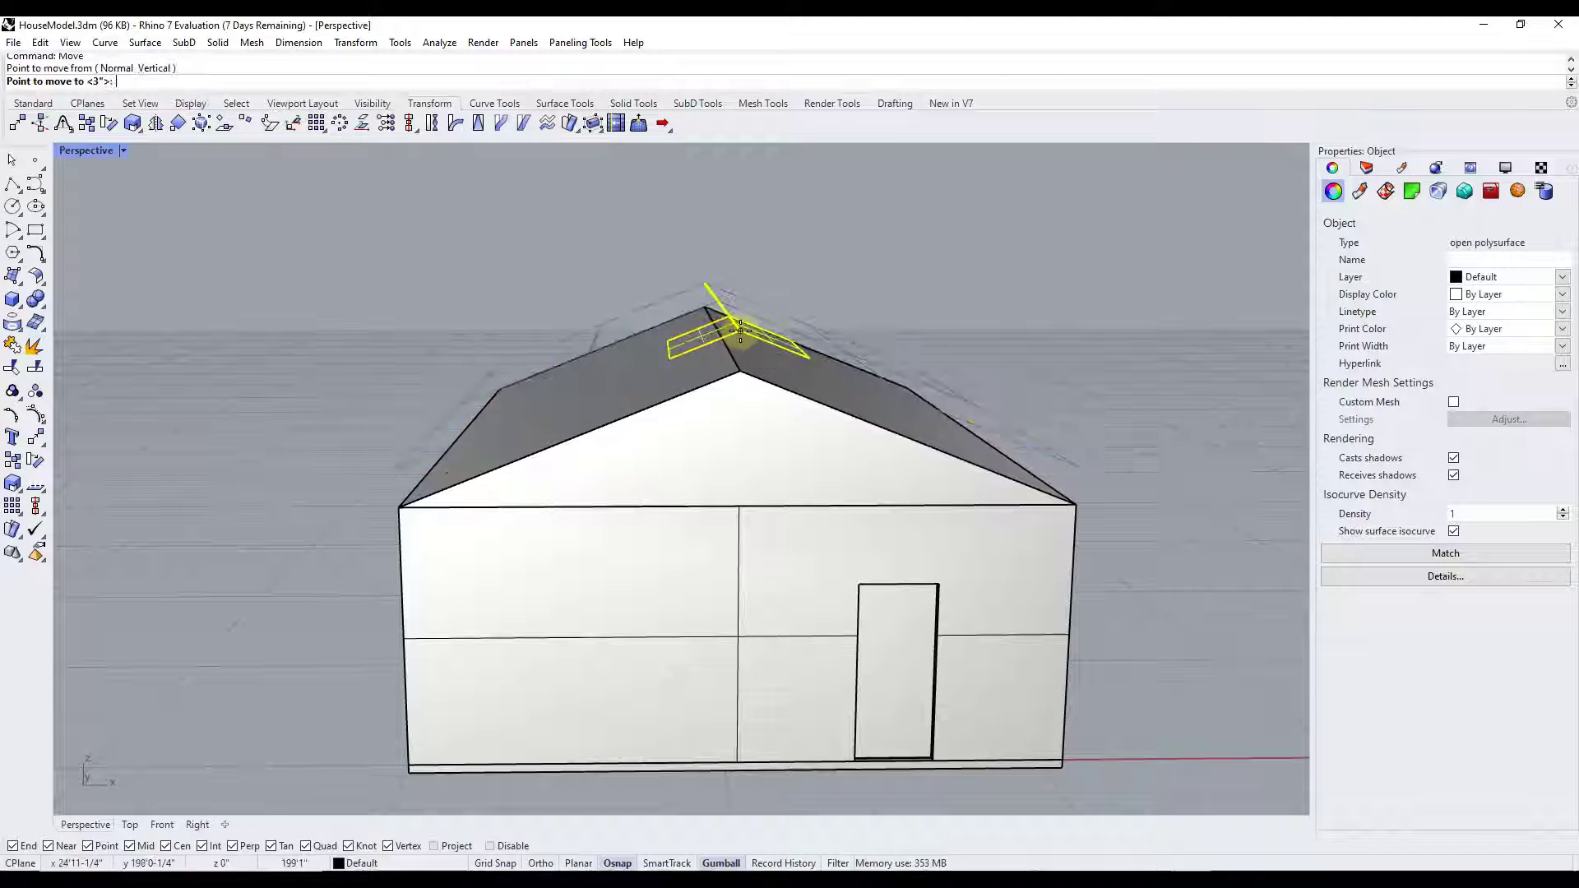
left_click(743, 374)
Step: Extrude both duplicated sloped surfaces 6" upward into a solid roof slab with ExtrudeSrf
right_click_drag(825, 395, 793, 403)
type("Ex")
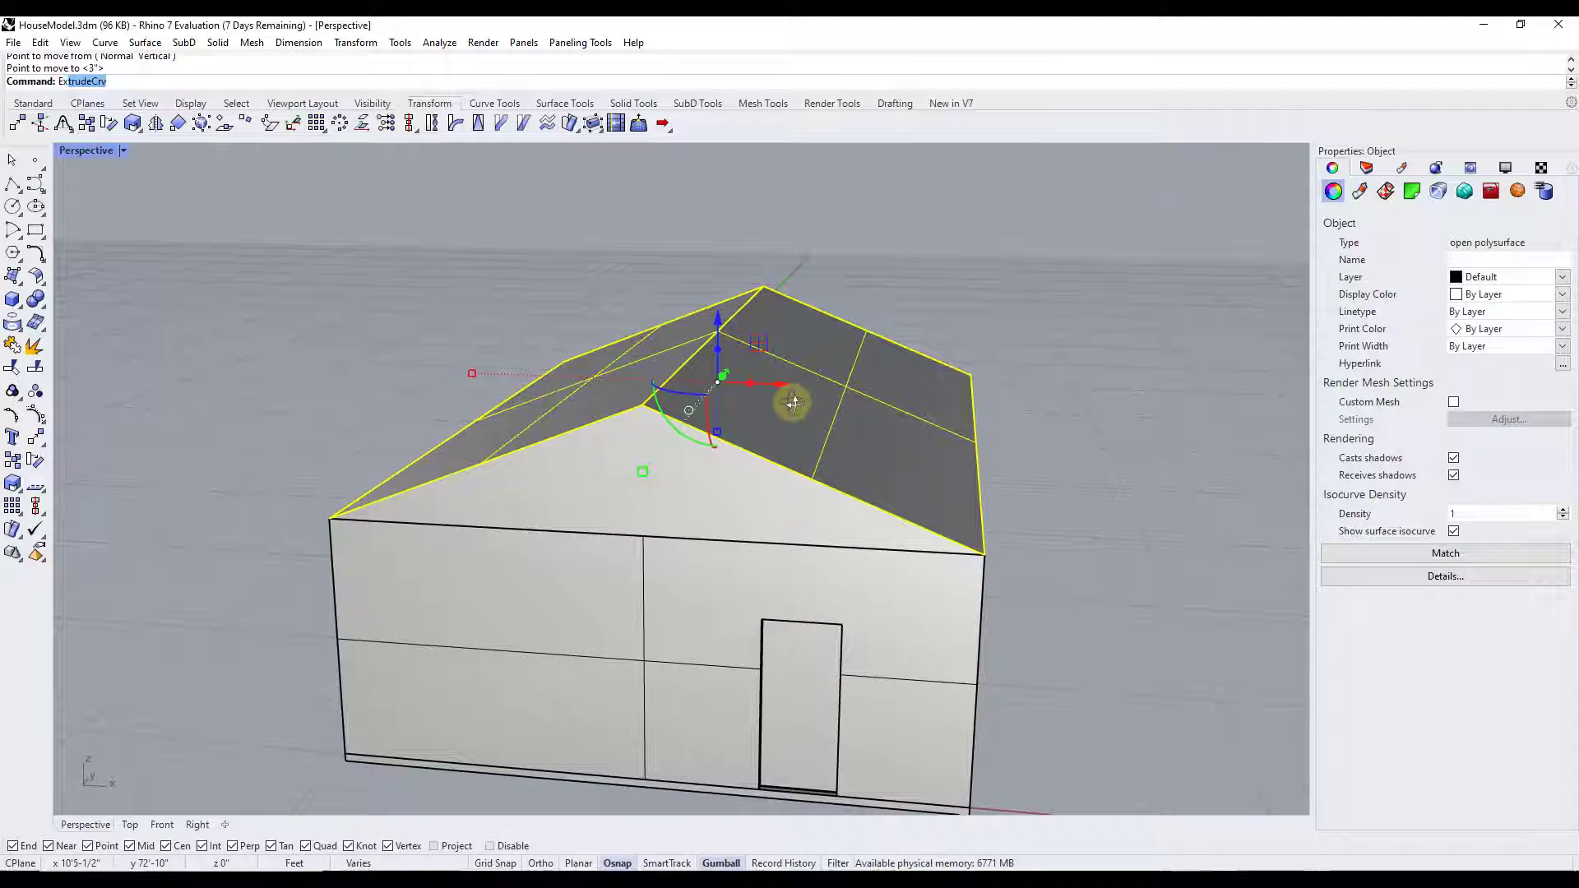
type("trudeSrf")
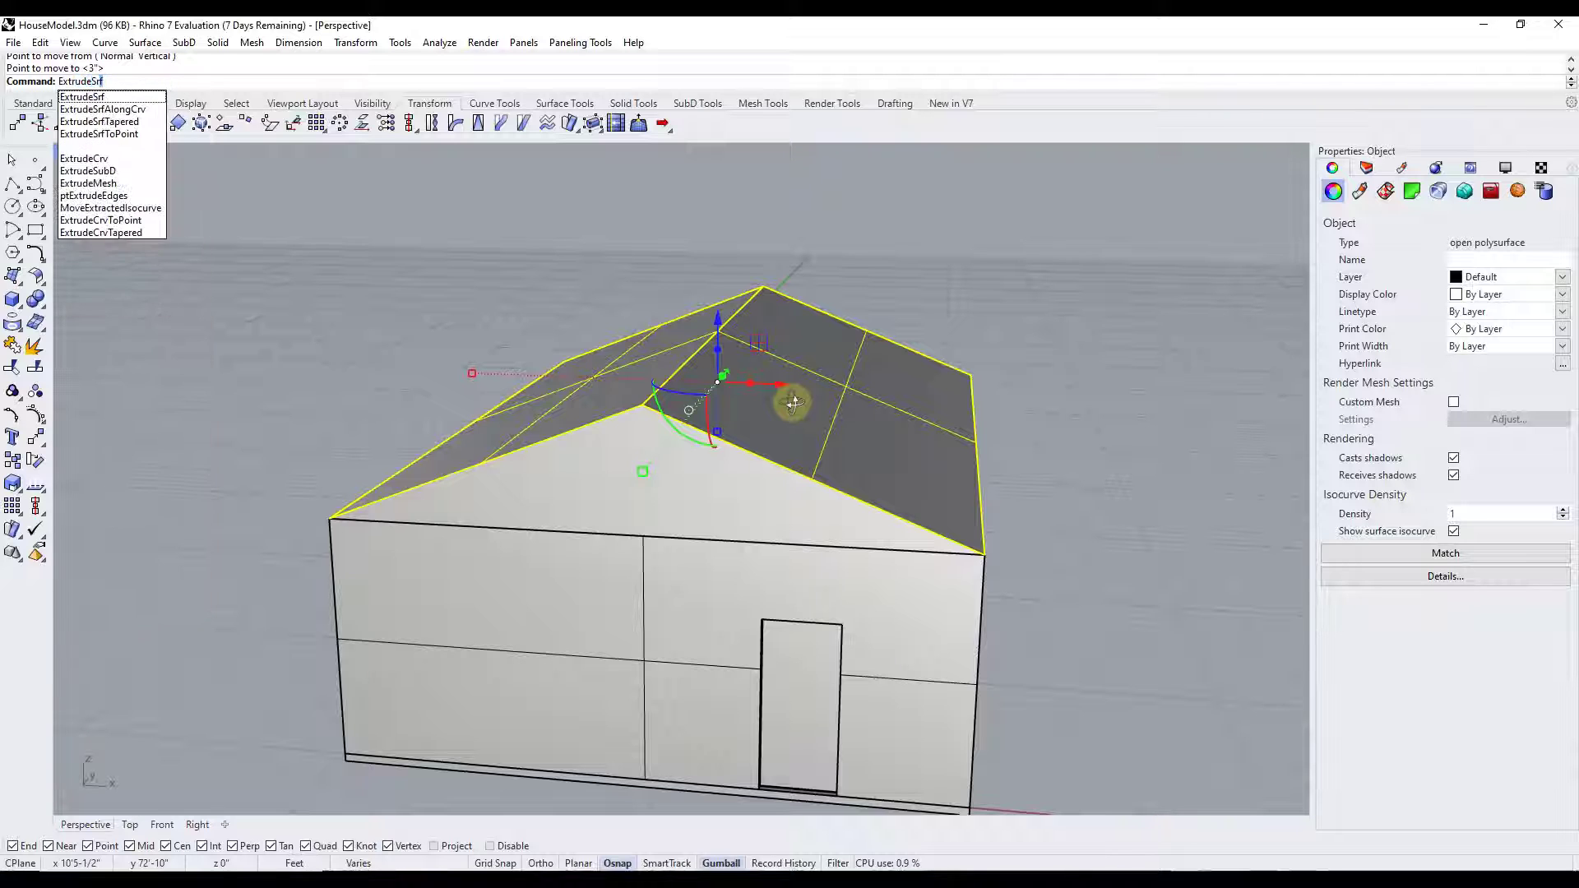
key("Return")
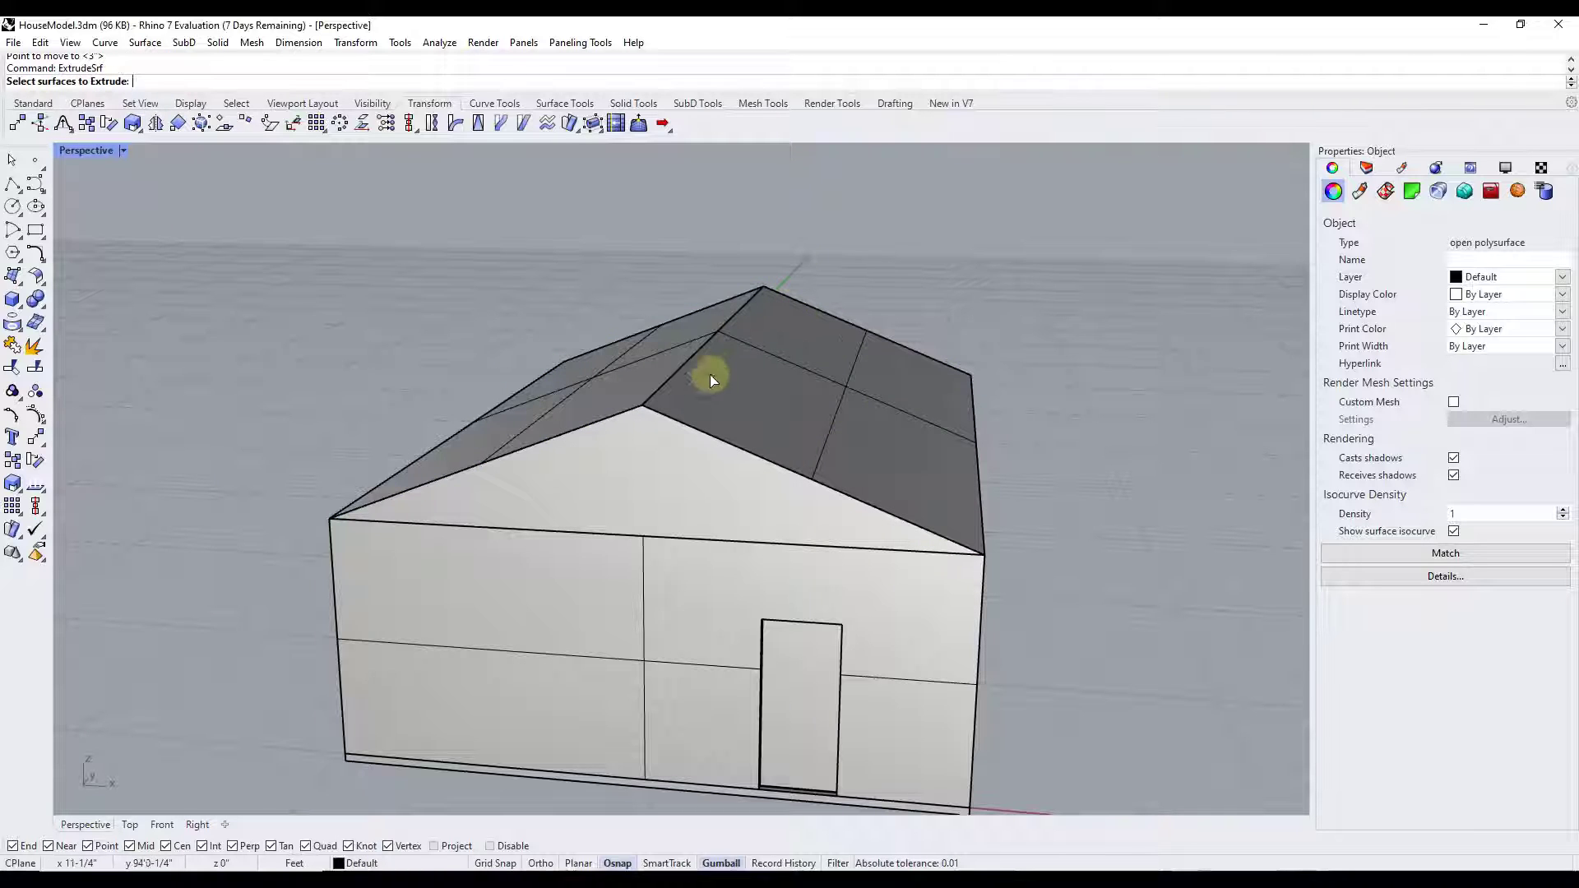
left_click(720, 369)
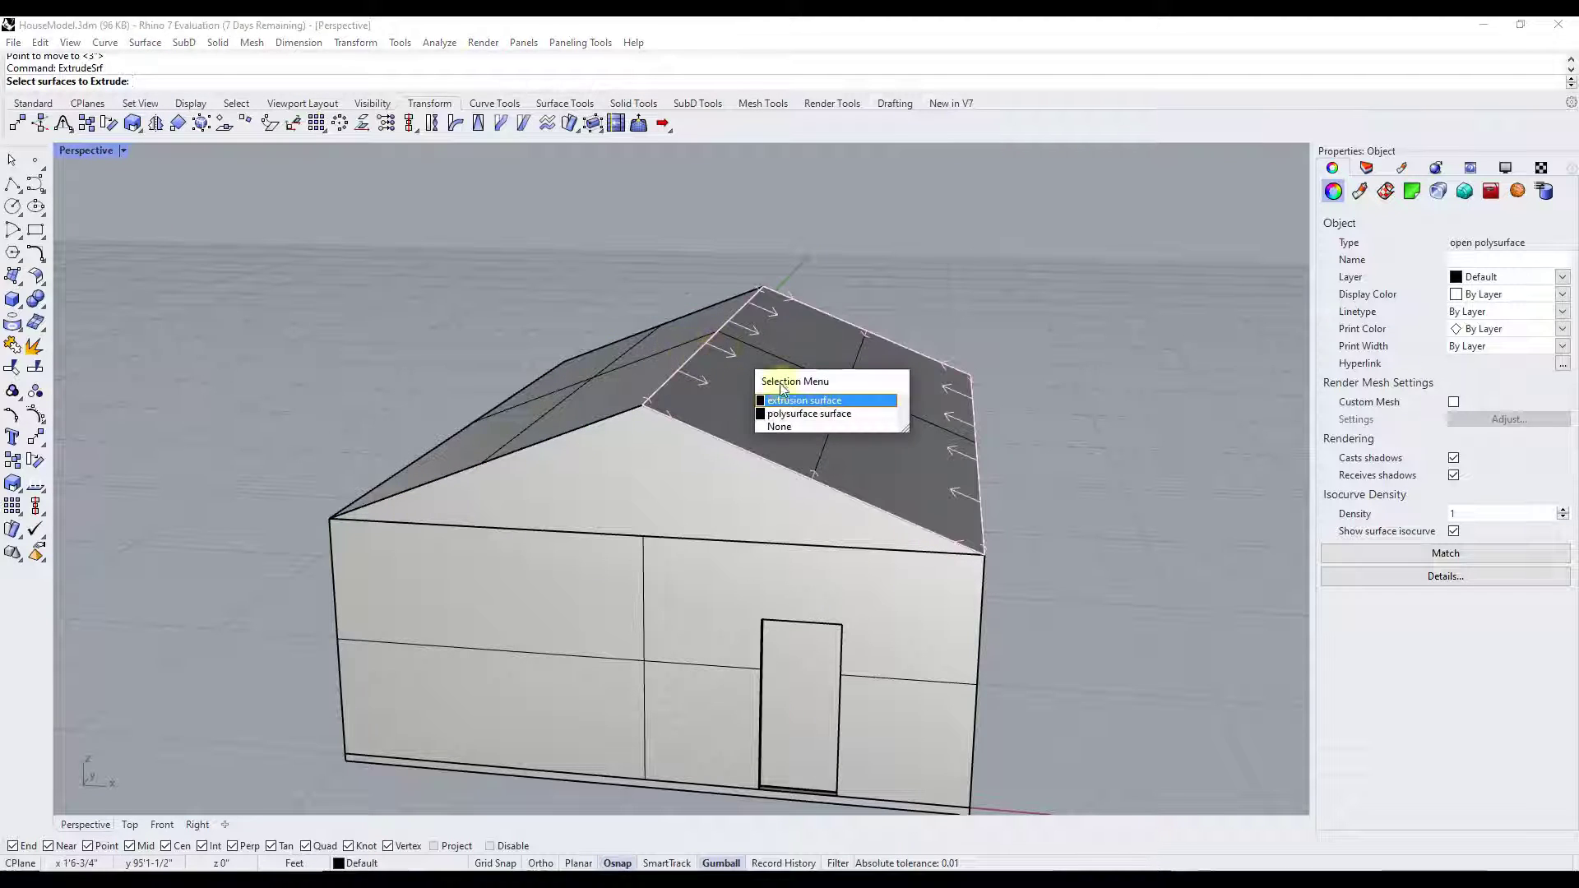
left_click(804, 419)
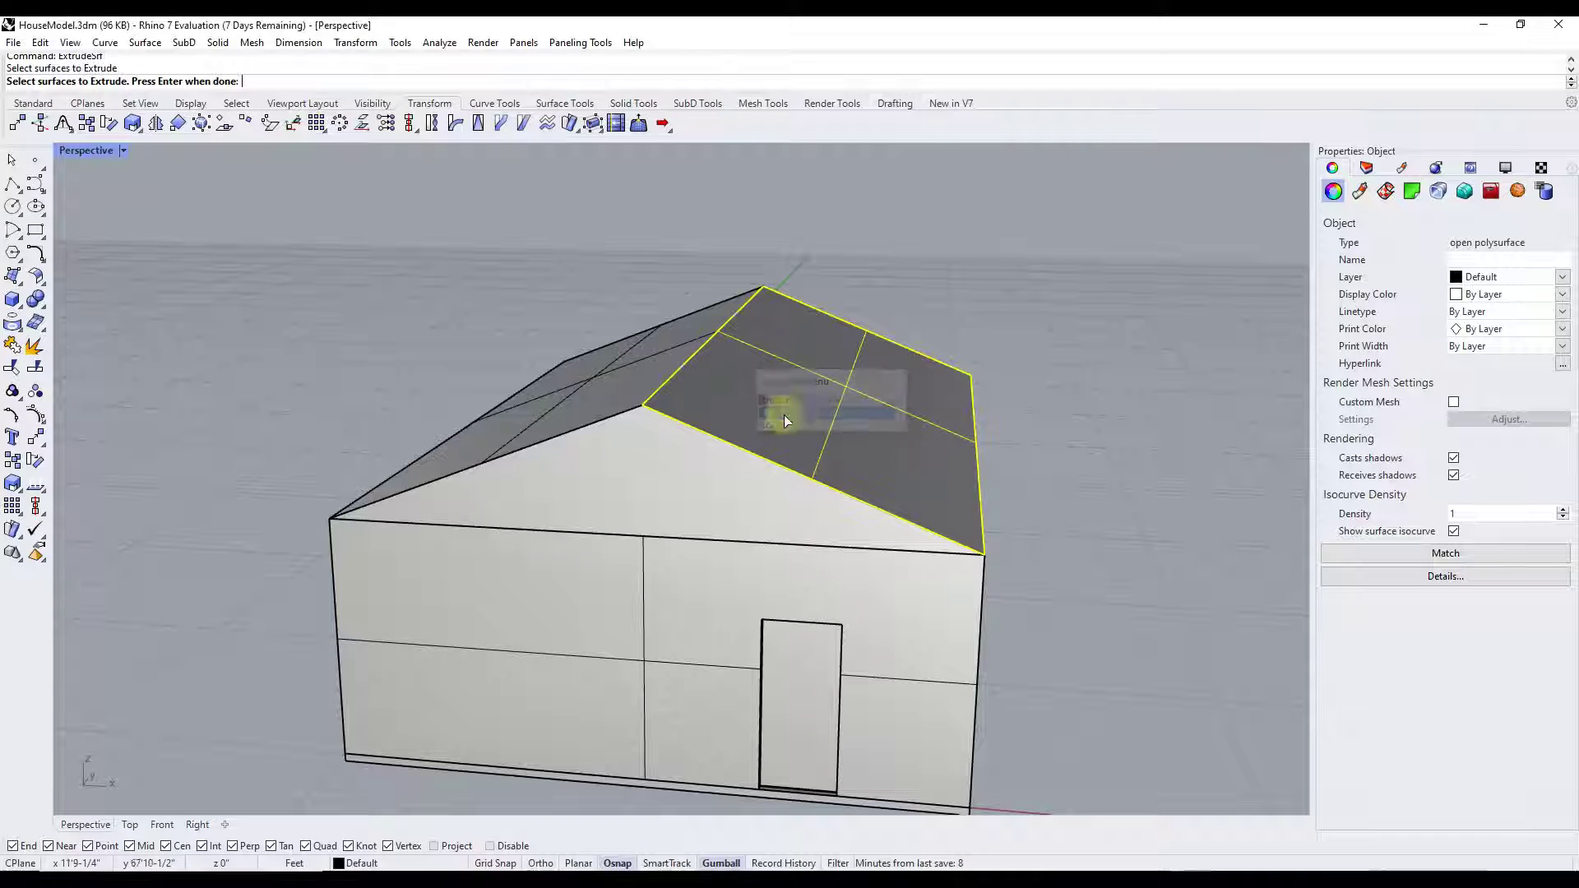
left_click(647, 358)
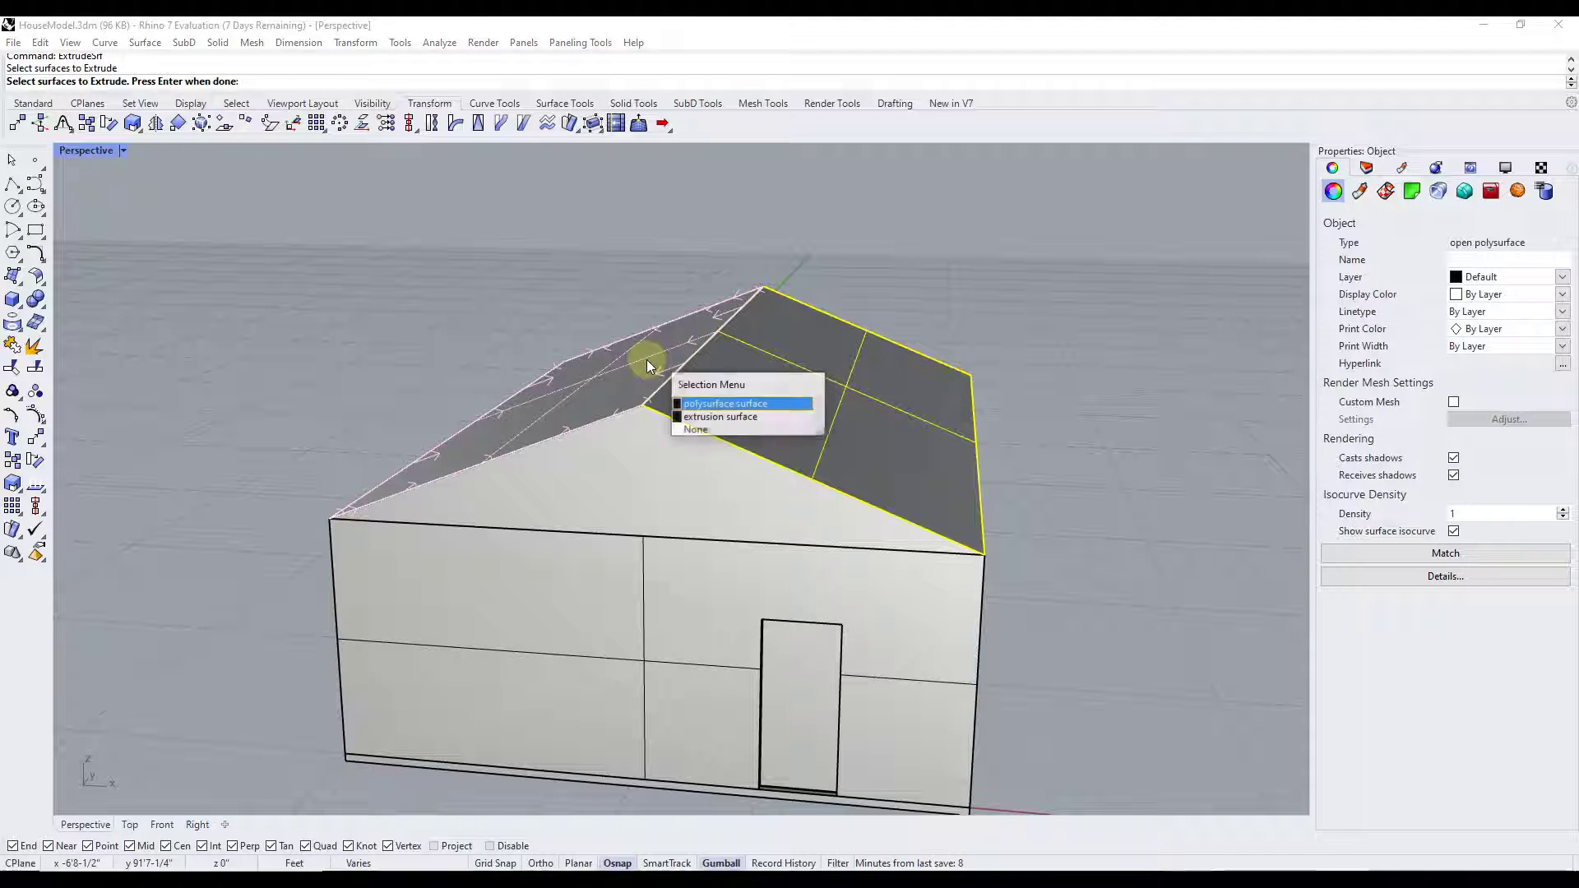
left_click(705, 406)
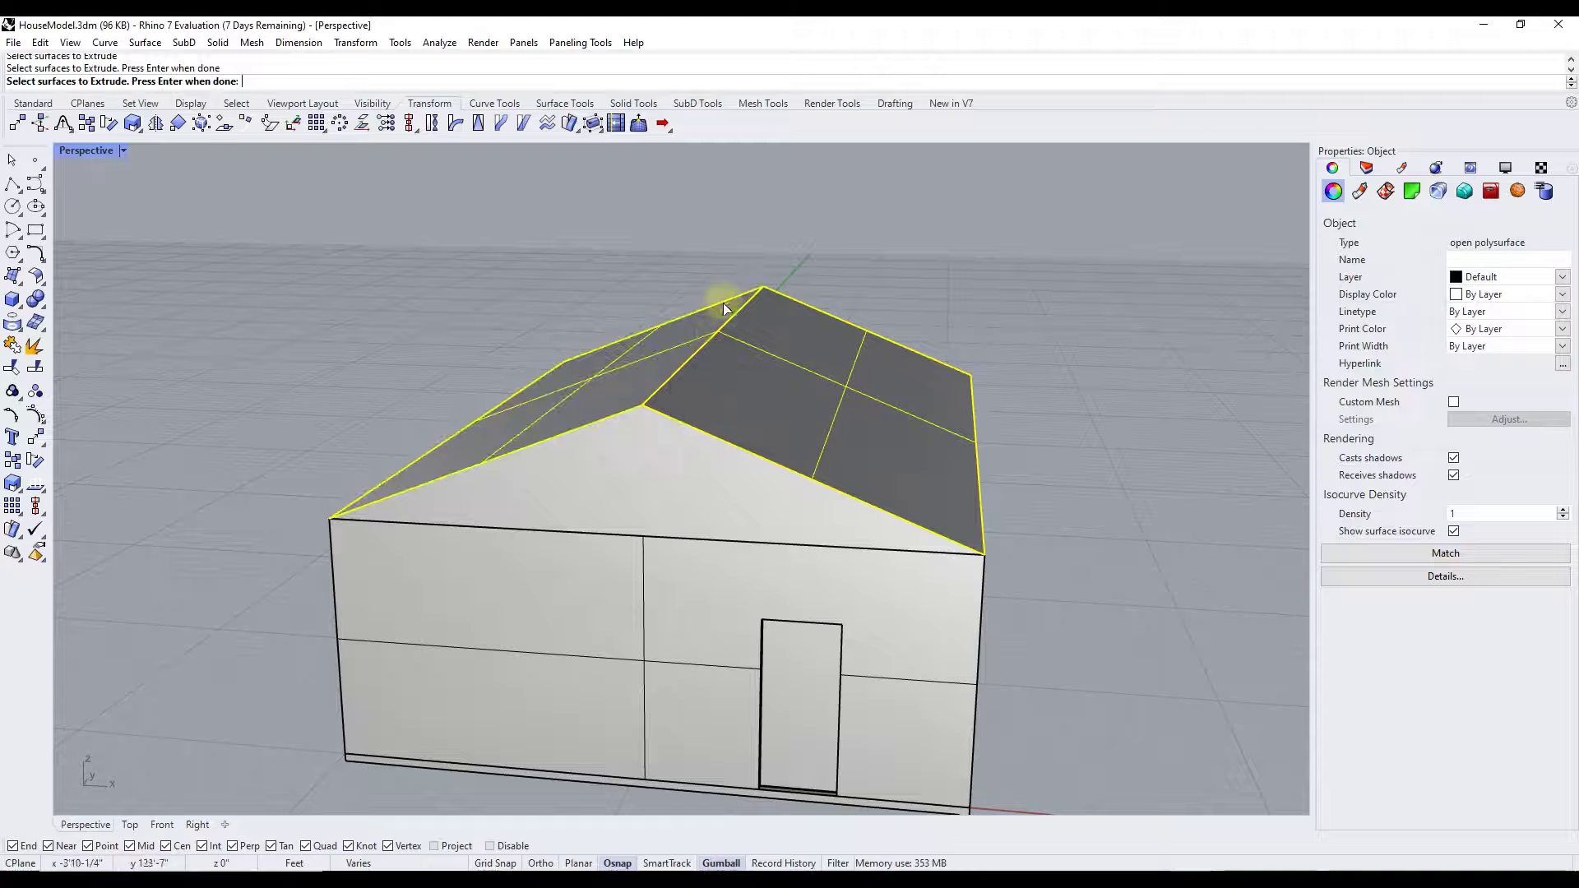
key("Return")
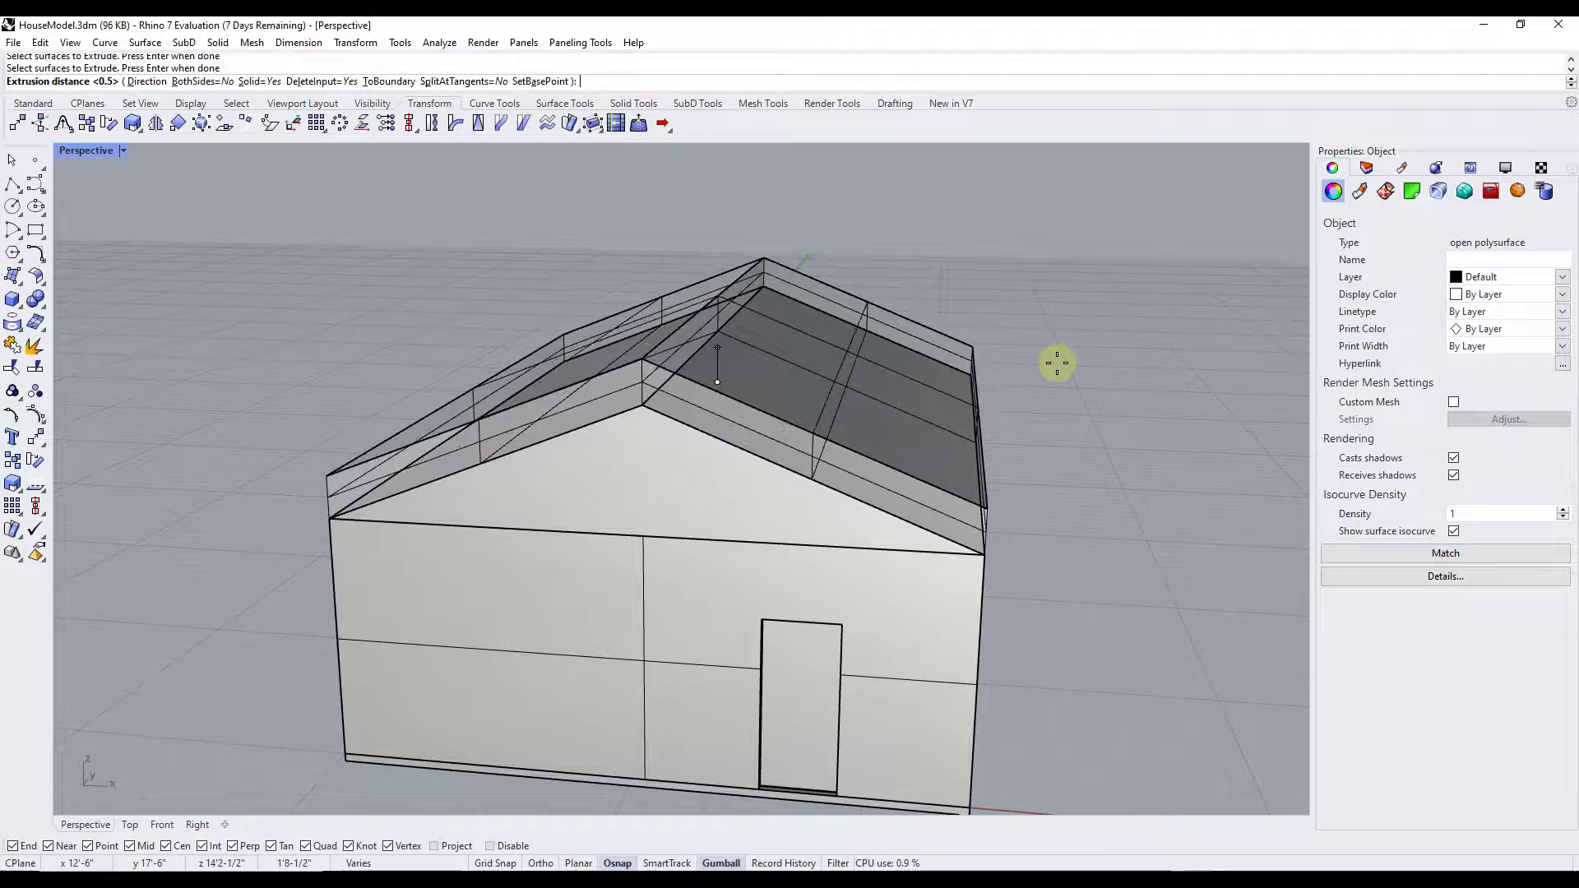
type("6\"")
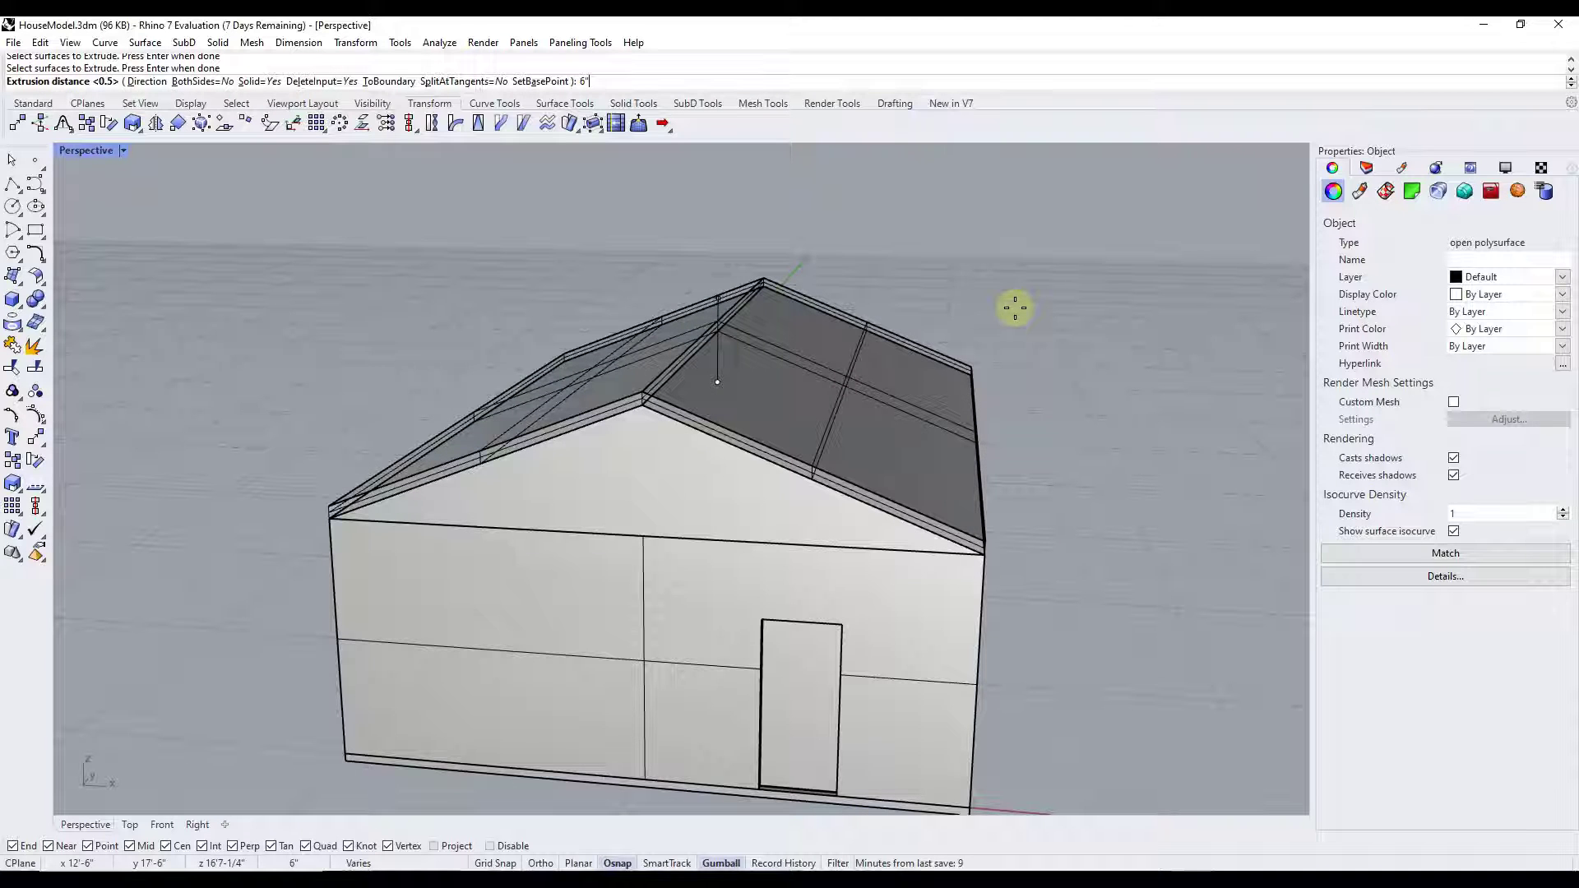
key("Return")
Step: Lift the roof slab above the house to inspect it separately, and undo the change
right_click_drag(960, 417, 773, 370)
left_click(779, 436)
left_click_drag(763, 339, 763, 288)
right_click_drag(727, 459, 718, 371)
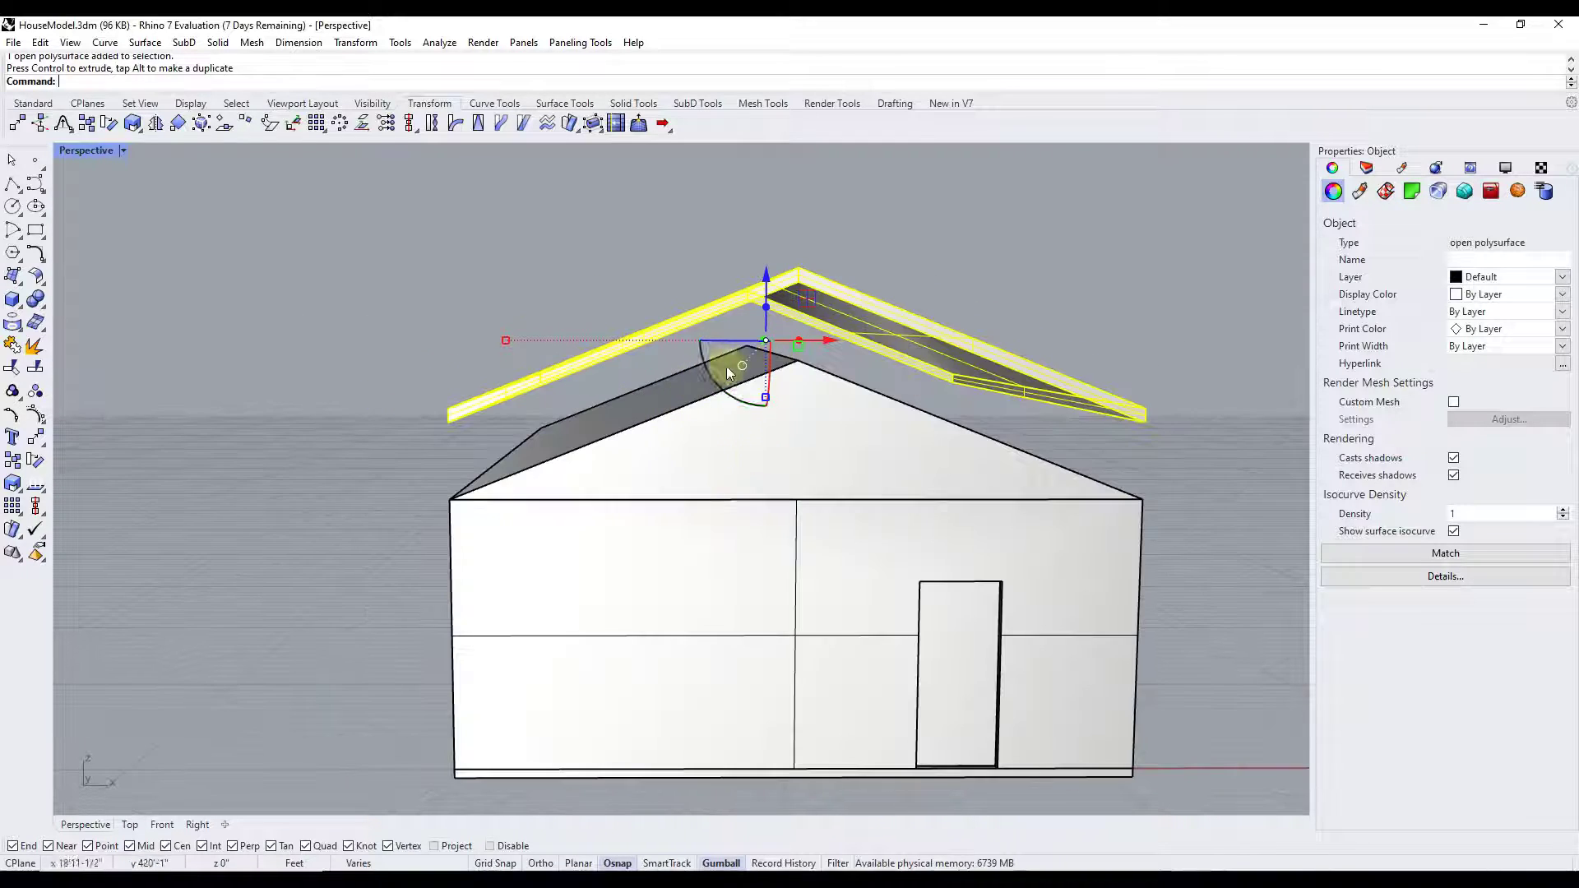
right_click_drag(984, 462, 889, 484)
key("ctrl+z")
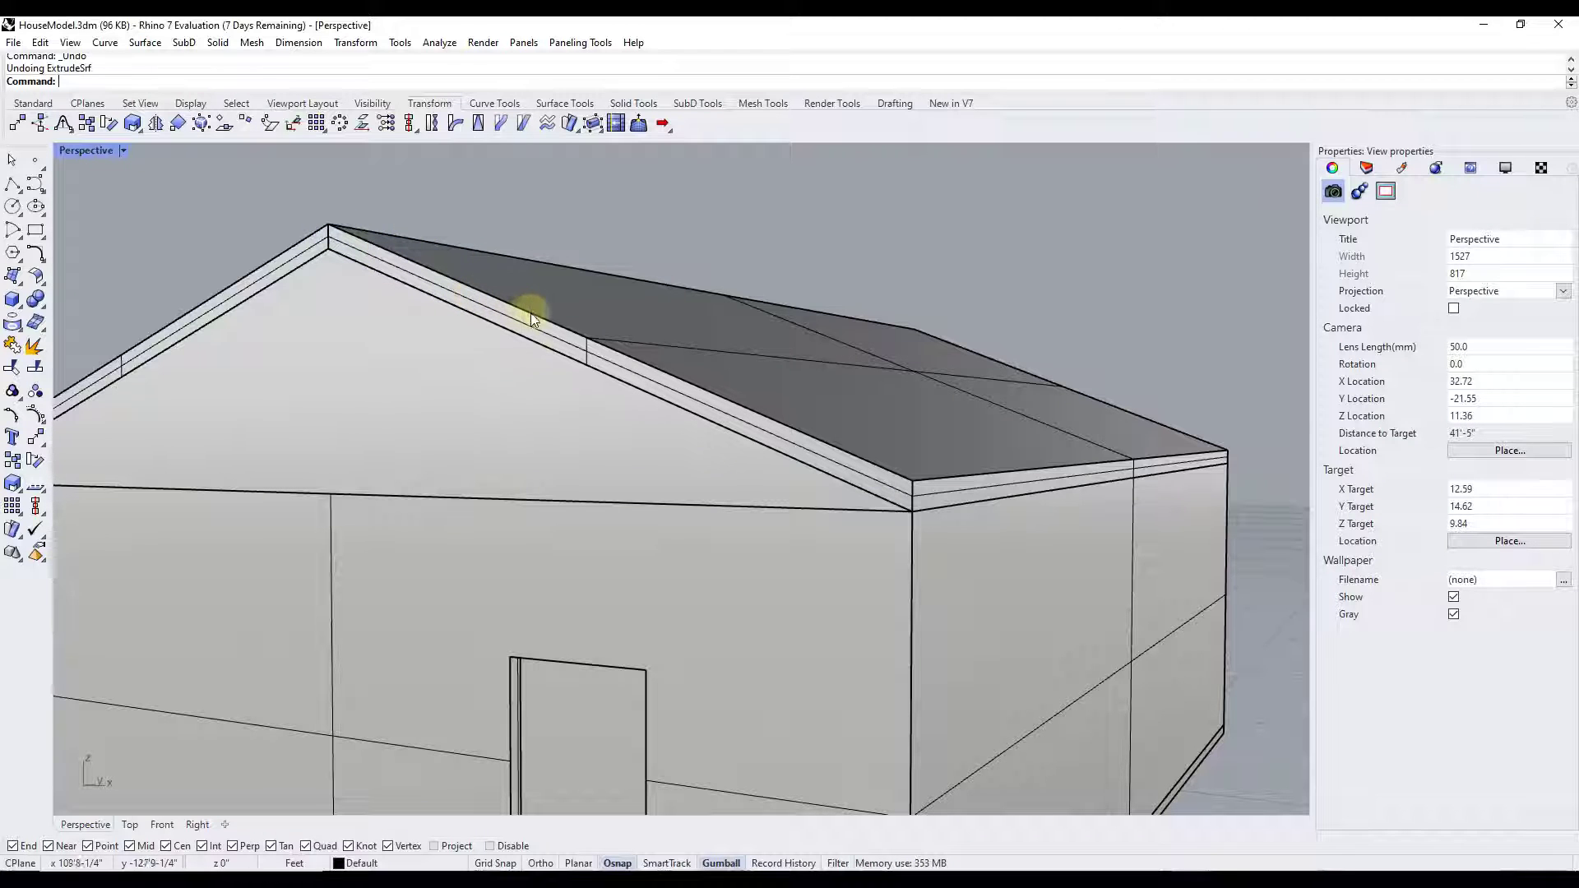
right_click_drag(894, 472, 1002, 516)
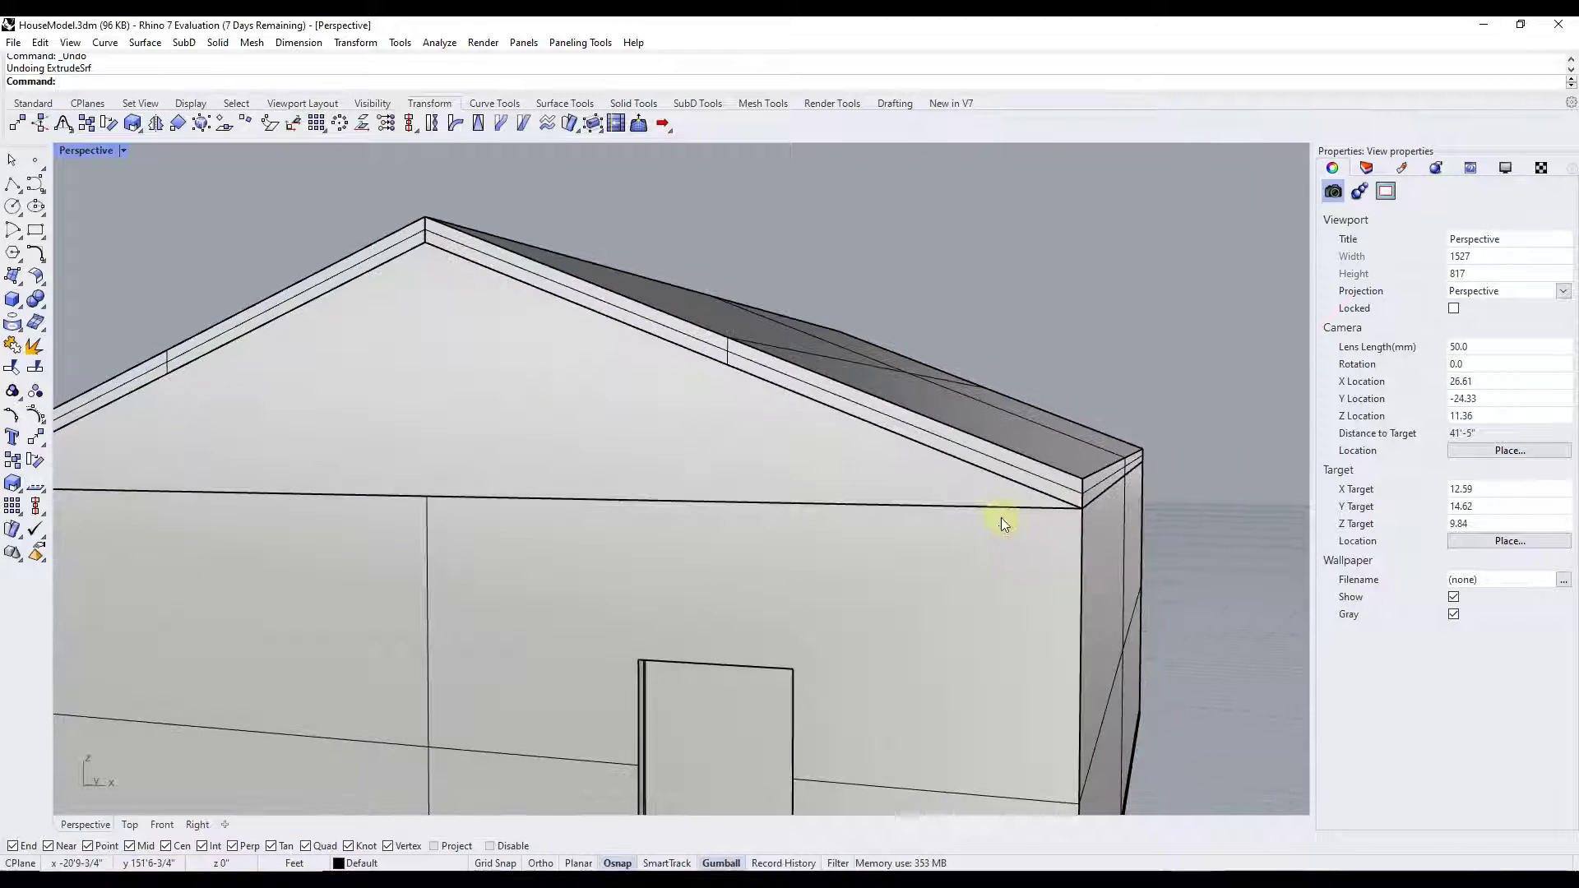
scroll(1041, 545, "down", 2)
right_click_drag(1128, 531, 1103, 529)
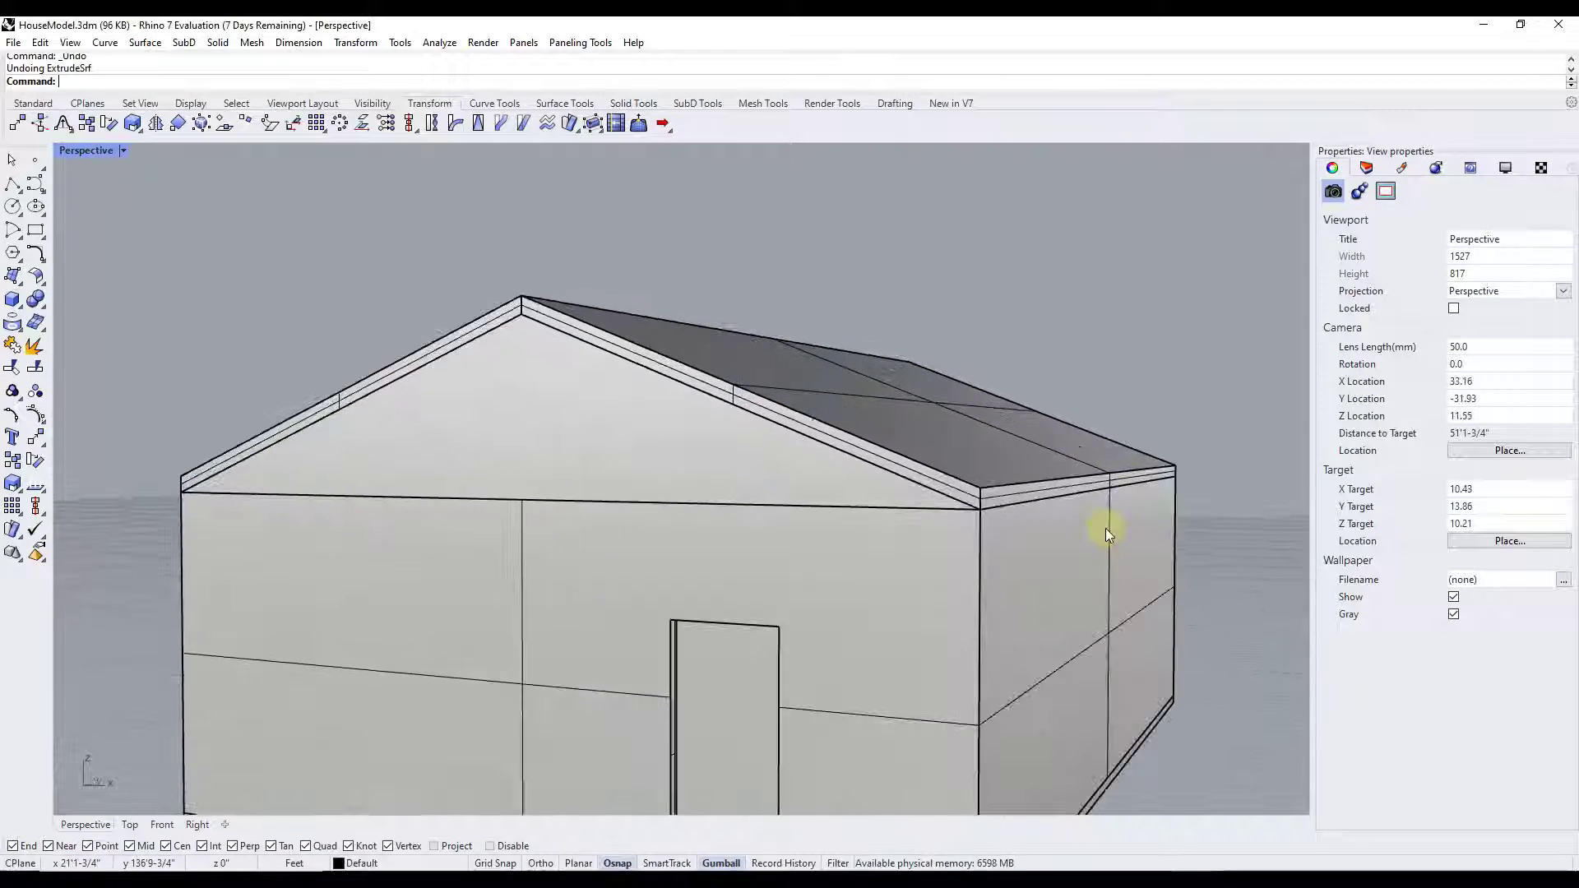
Step: Extrude the roof slab's right eave face 1' outward with ExtrudeSrf, setting the direction from the front peak to the eave corner
left_click(1008, 494)
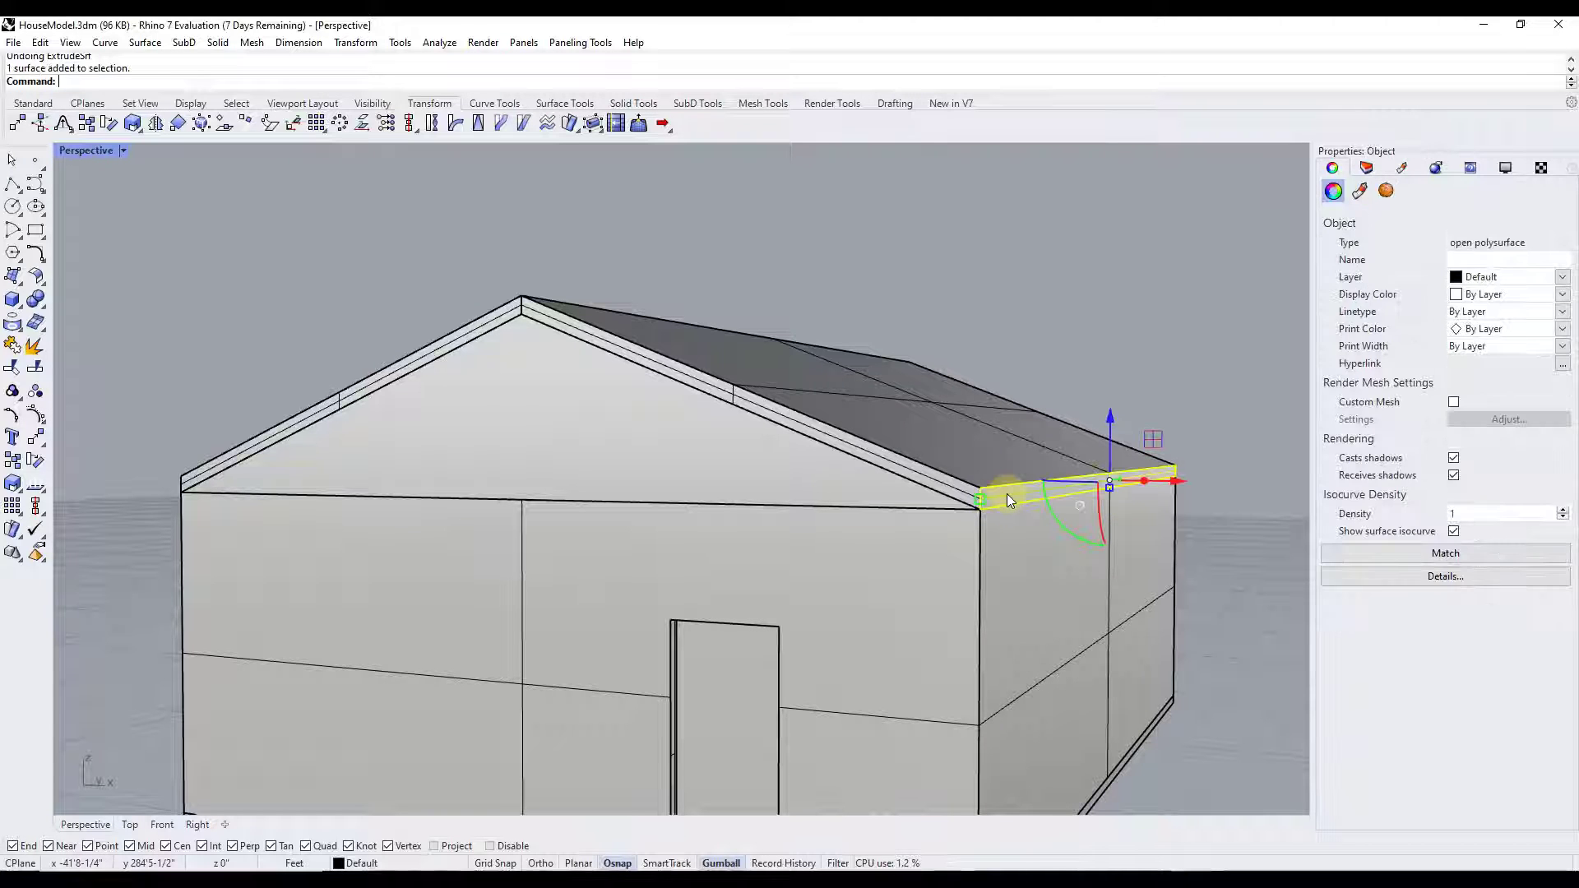
type("extrude")
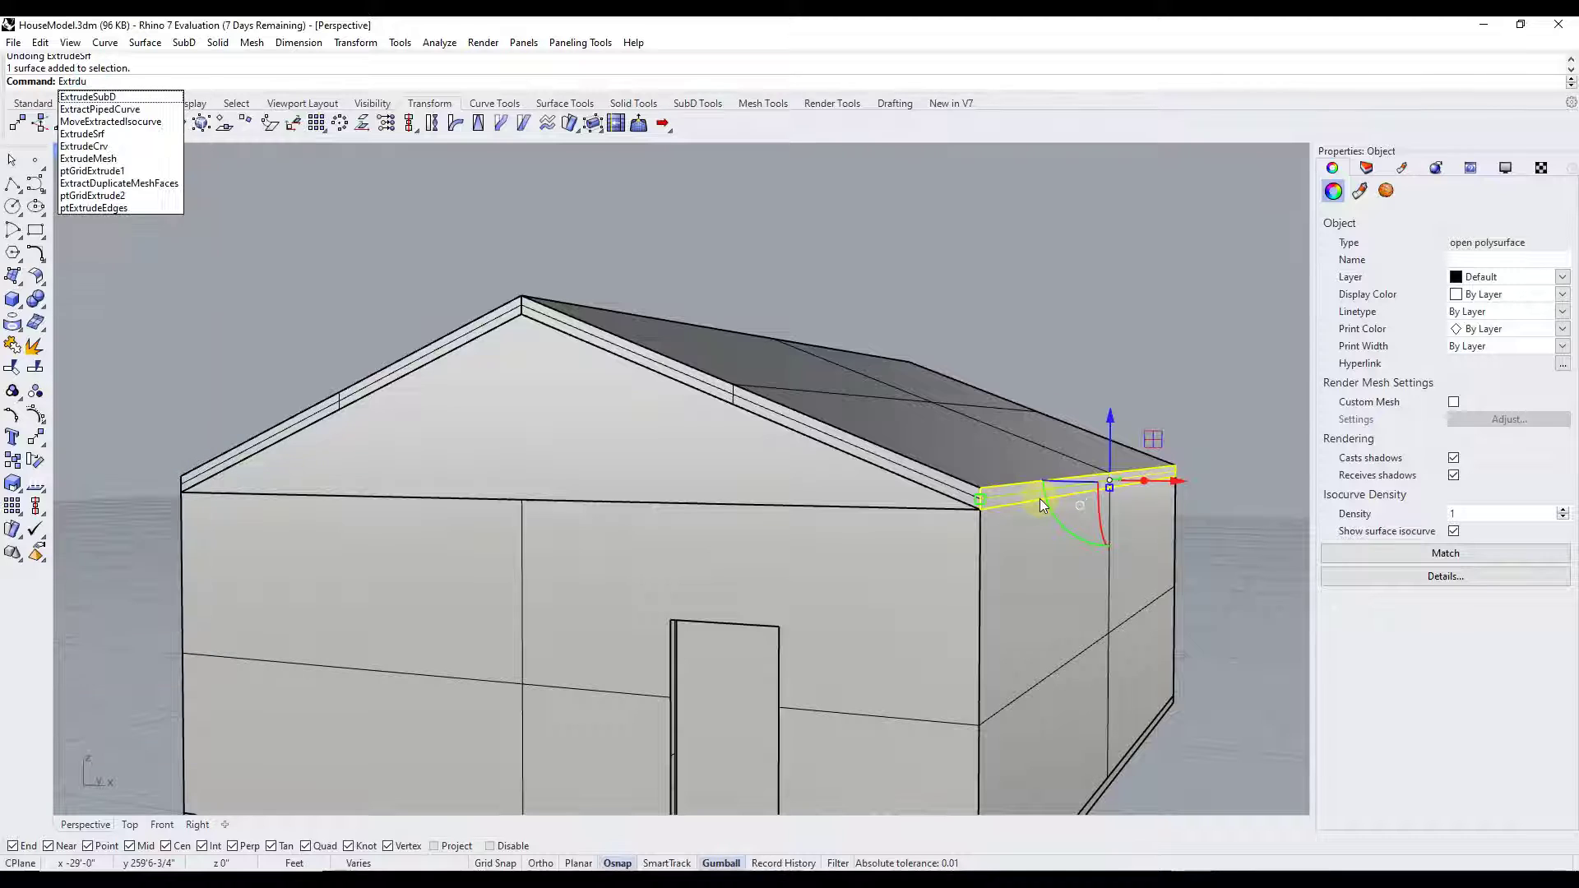
type("srf")
key("Return")
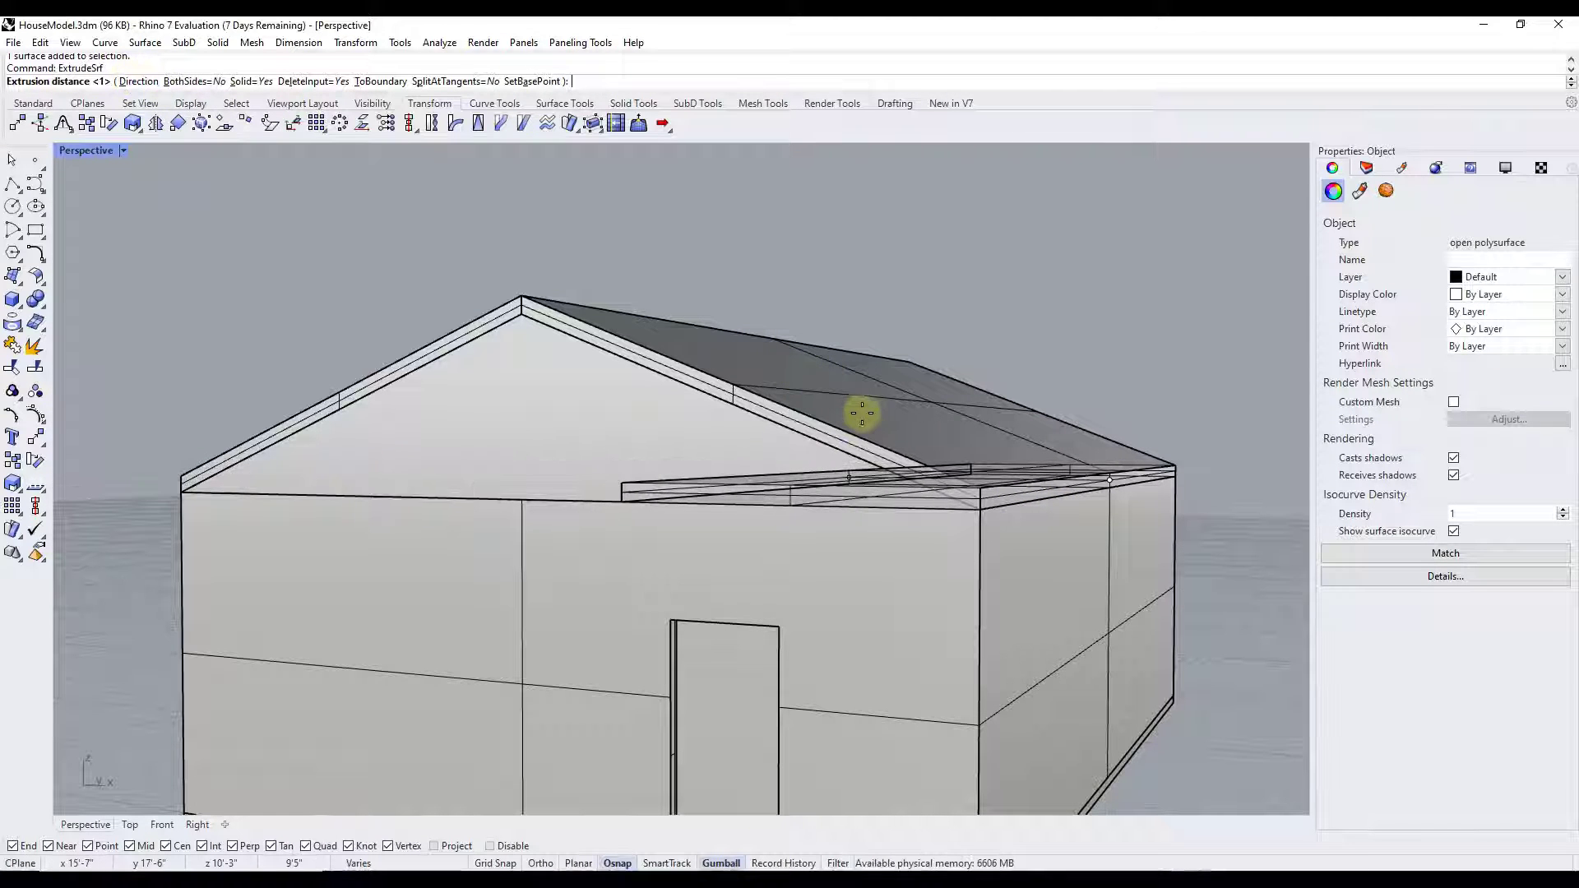
type("d")
key("Return")
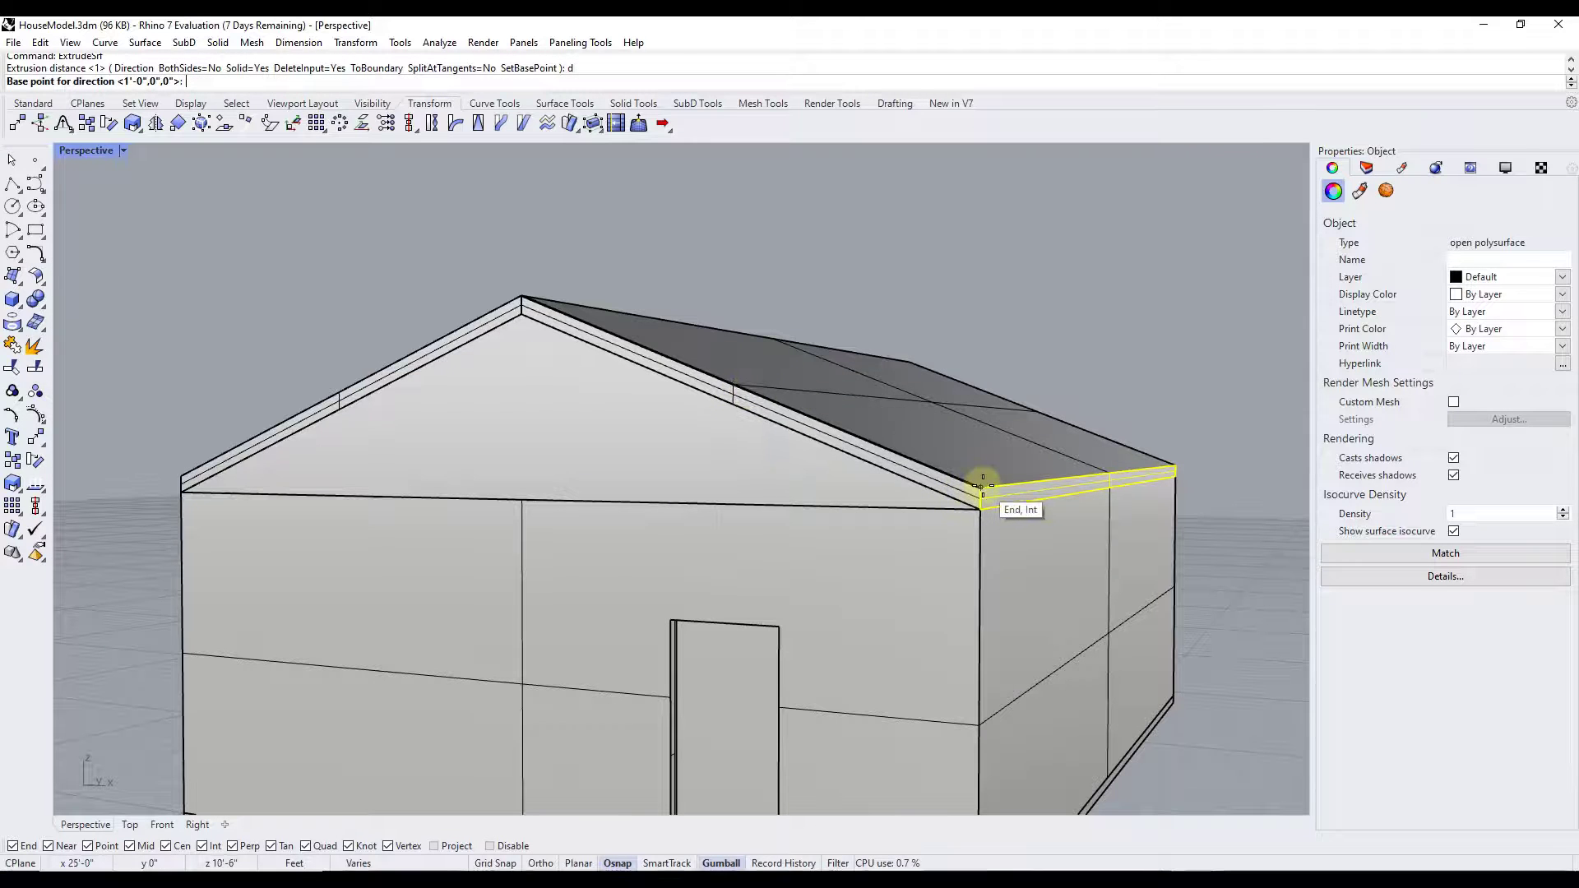
left_click(520, 297)
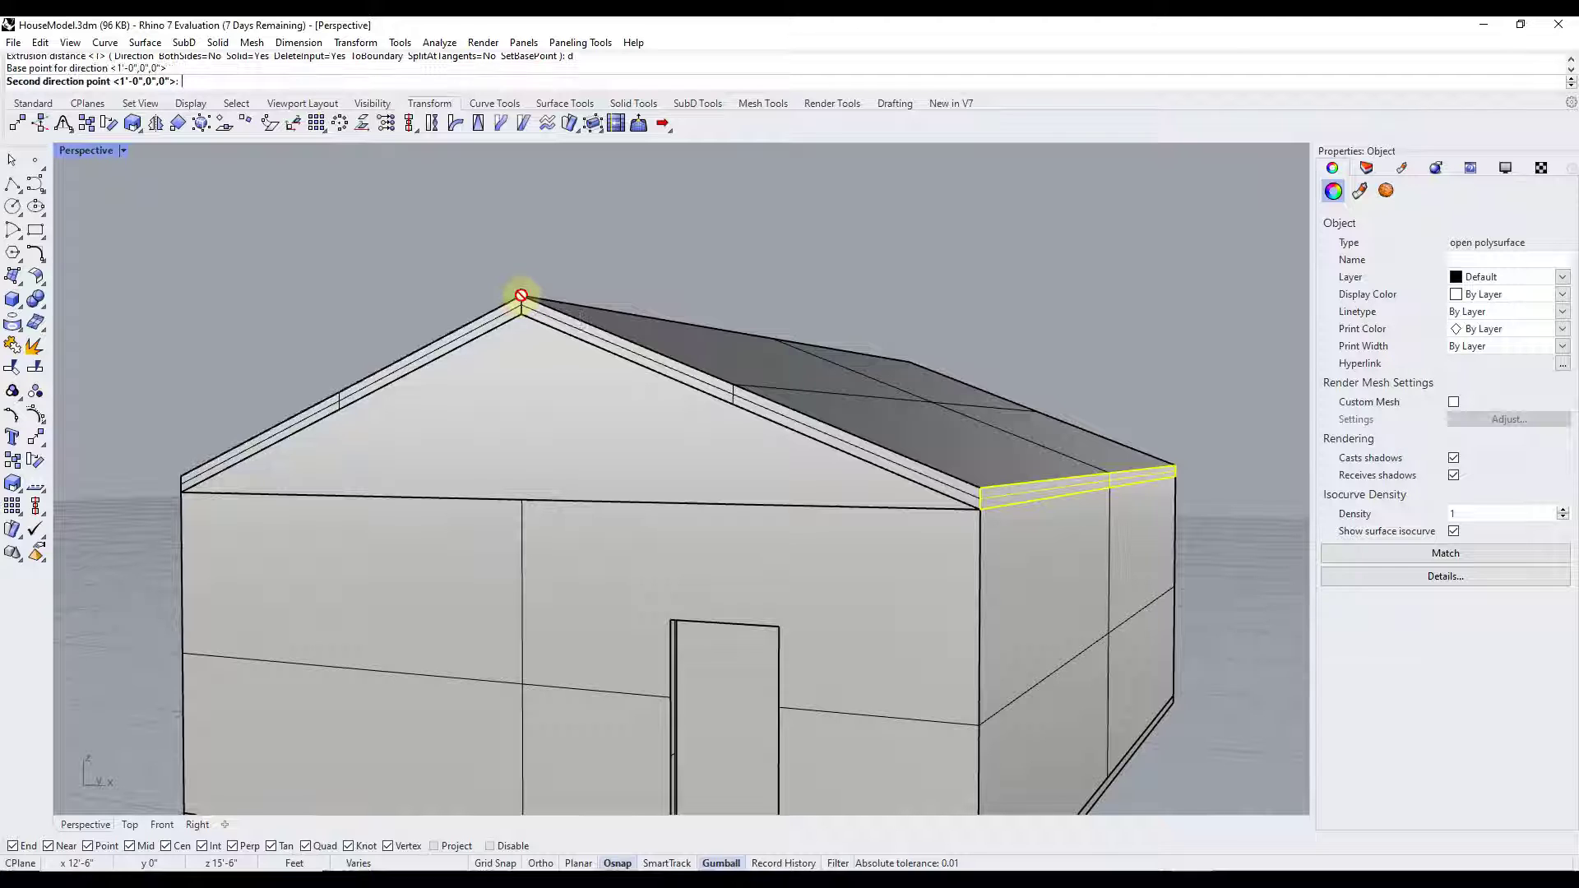
left_click(982, 485)
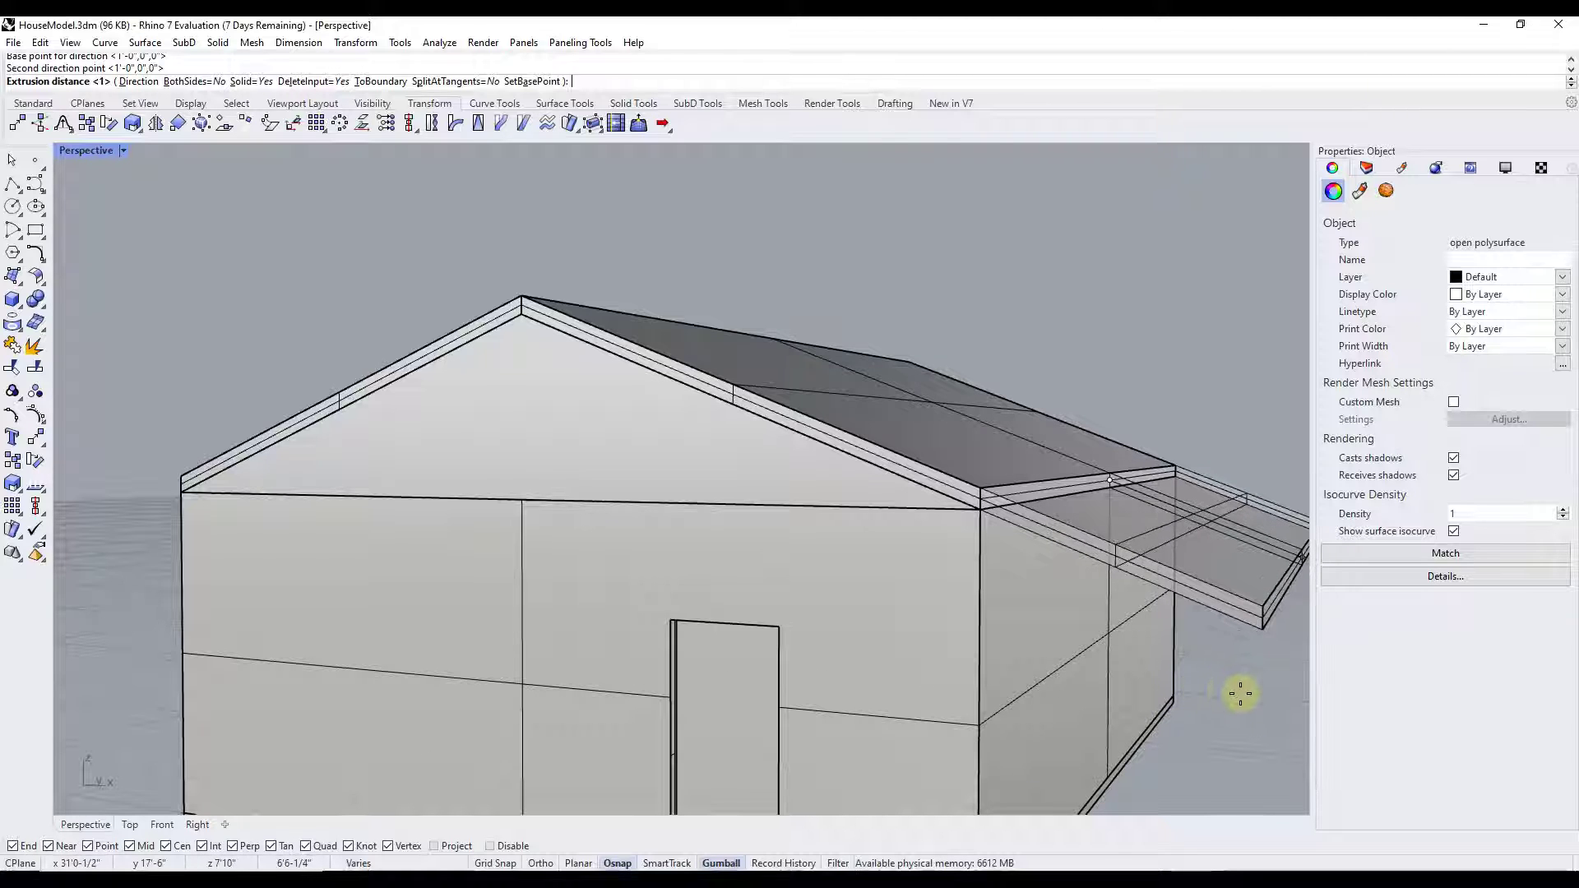
type("1")
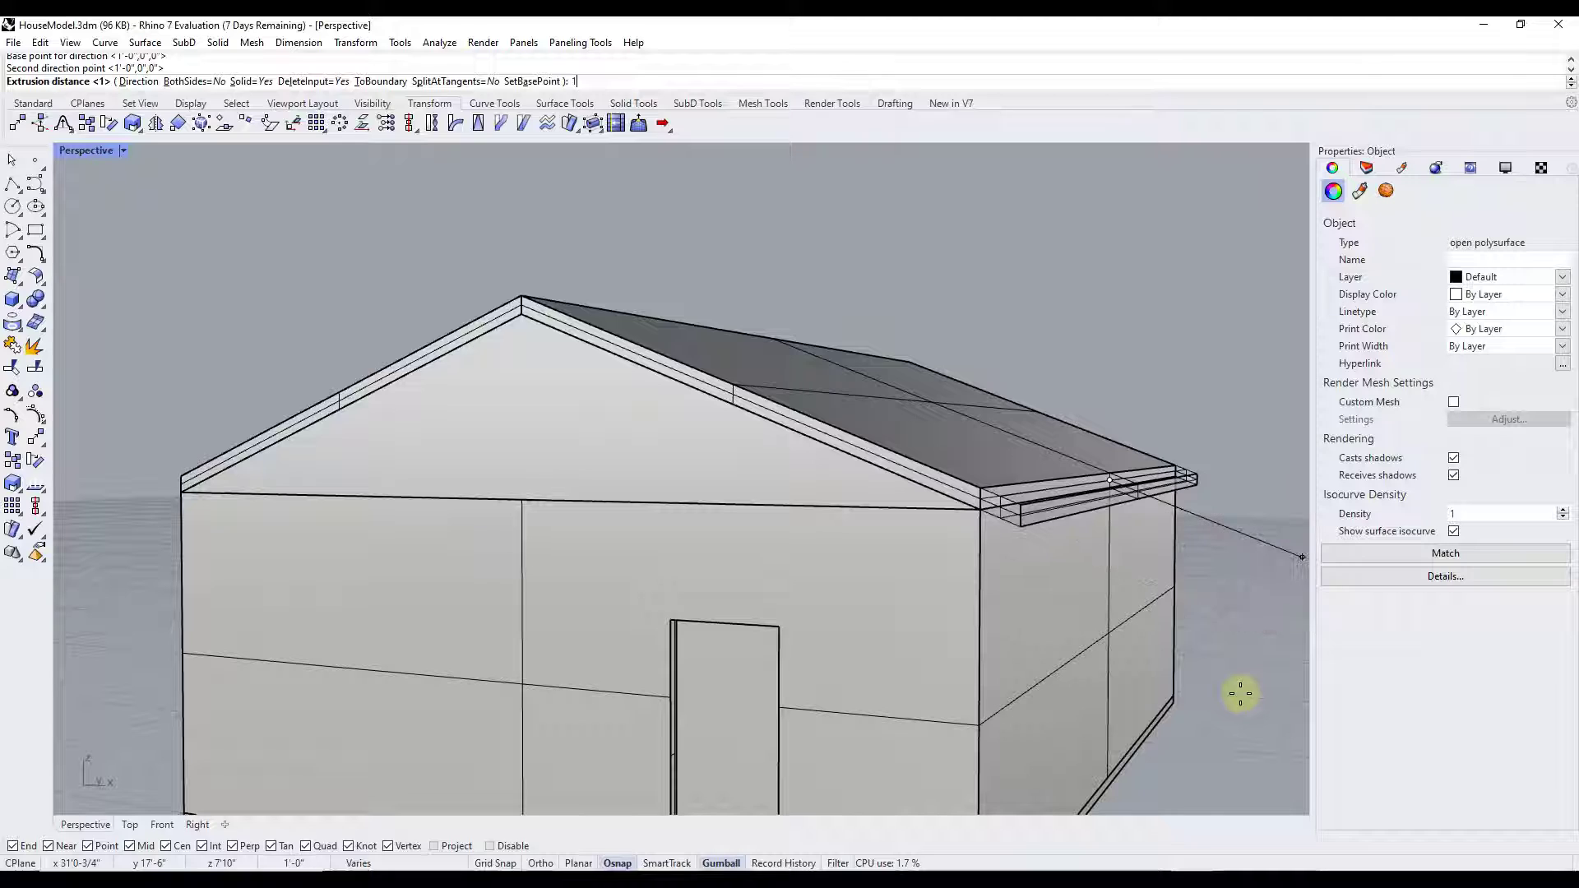
type("'")
key("Return")
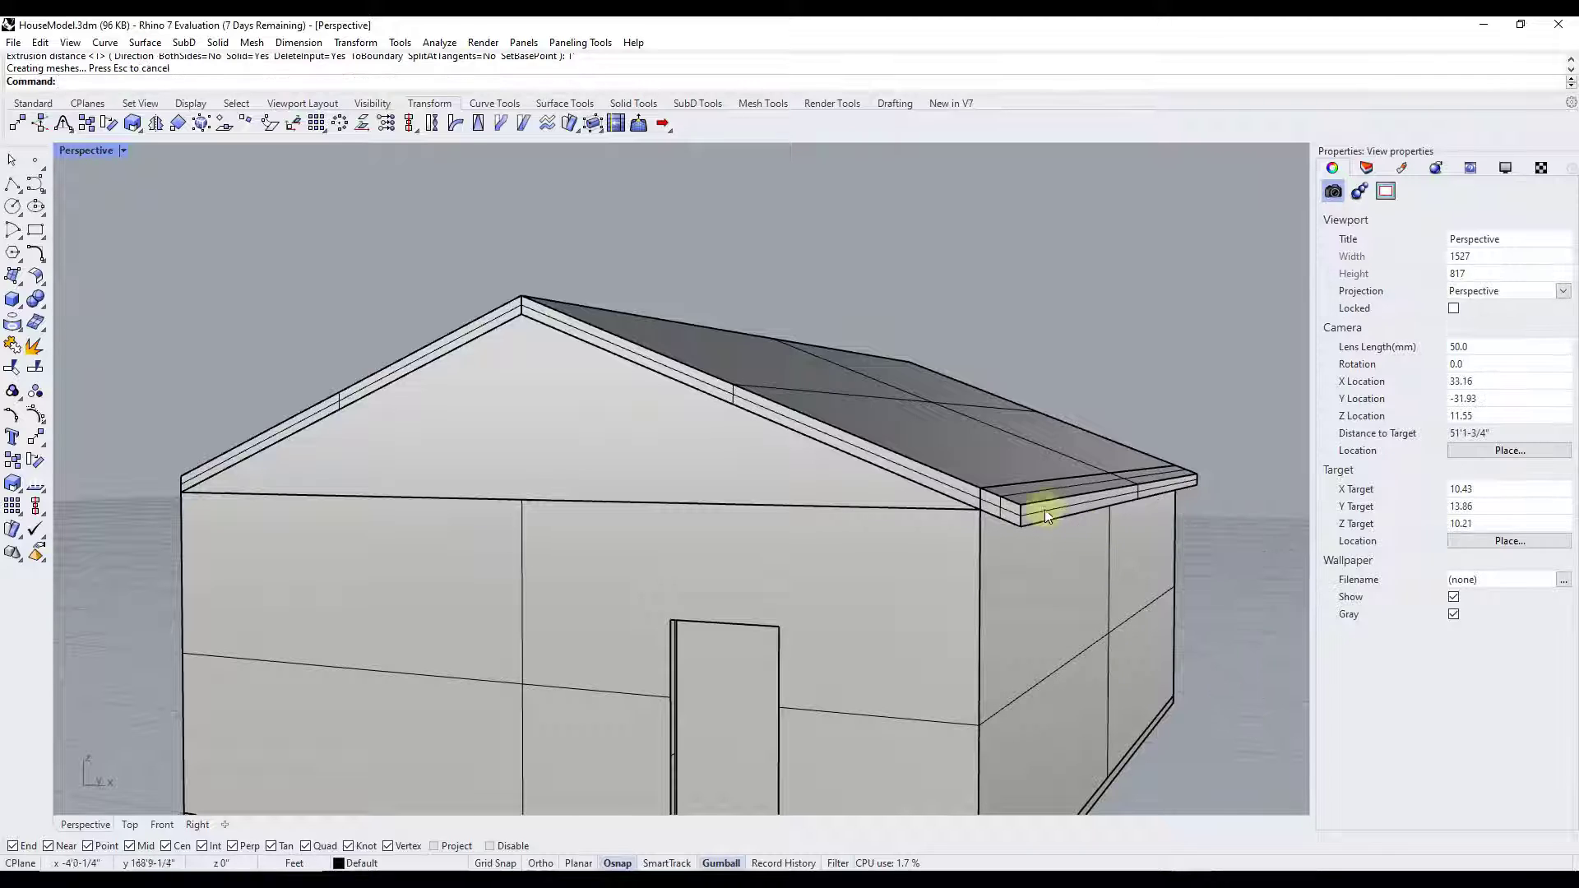
Step: Select the whole roof slab to check the extended eave from several sides, and clear the selection
left_click(1000, 507)
right_click_drag(1018, 525, 905, 469)
scroll(643, 423, "down", 5)
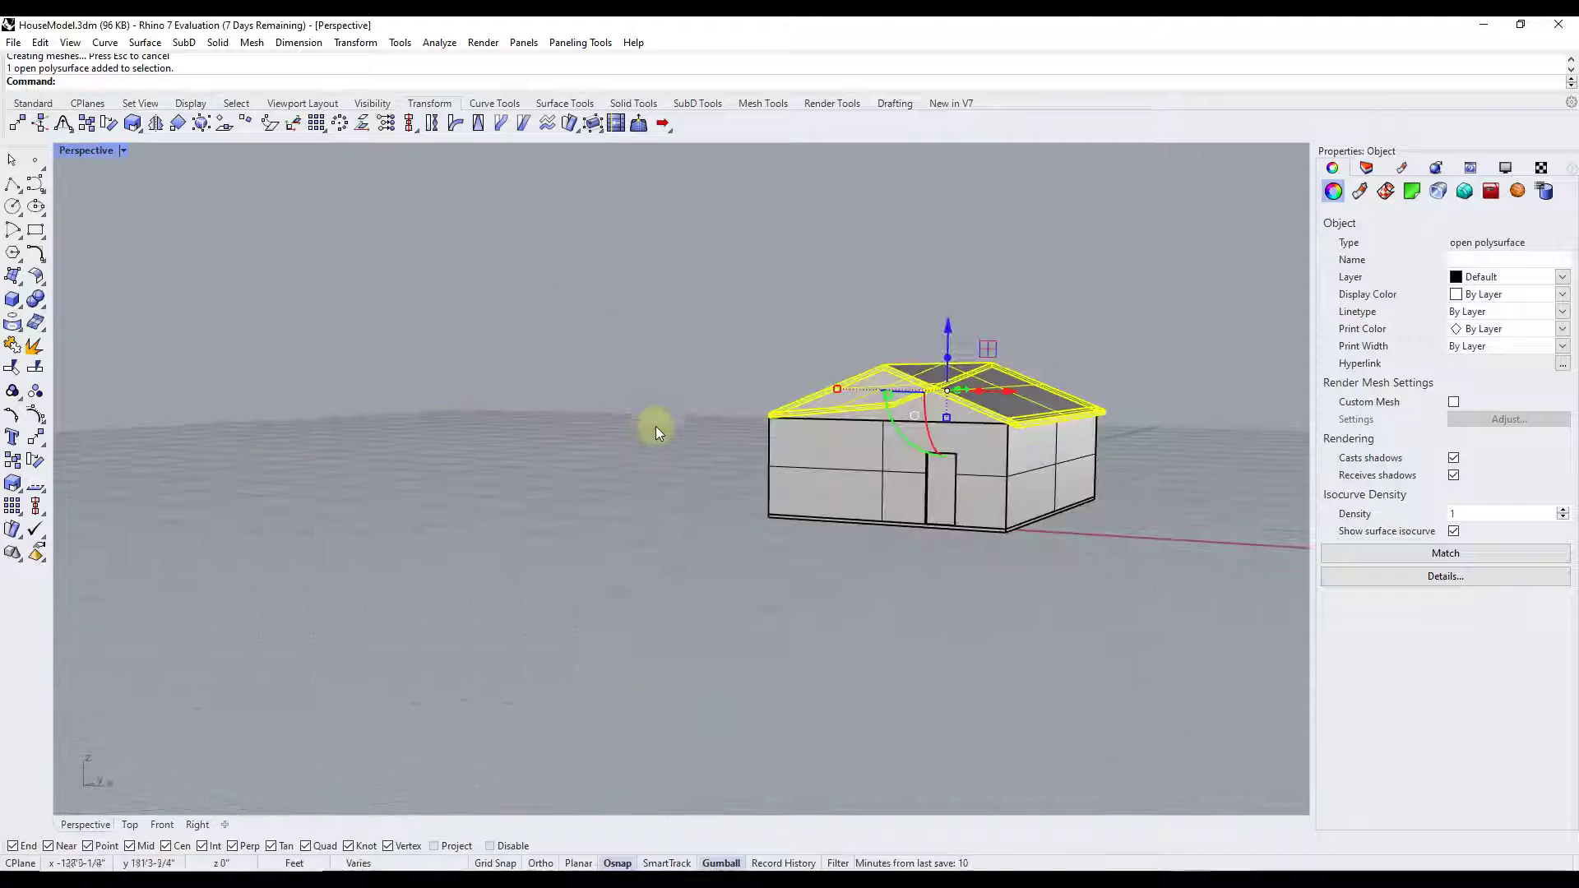
scroll(643, 423, "up", 6)
right_click_drag(1120, 409, 580, 322)
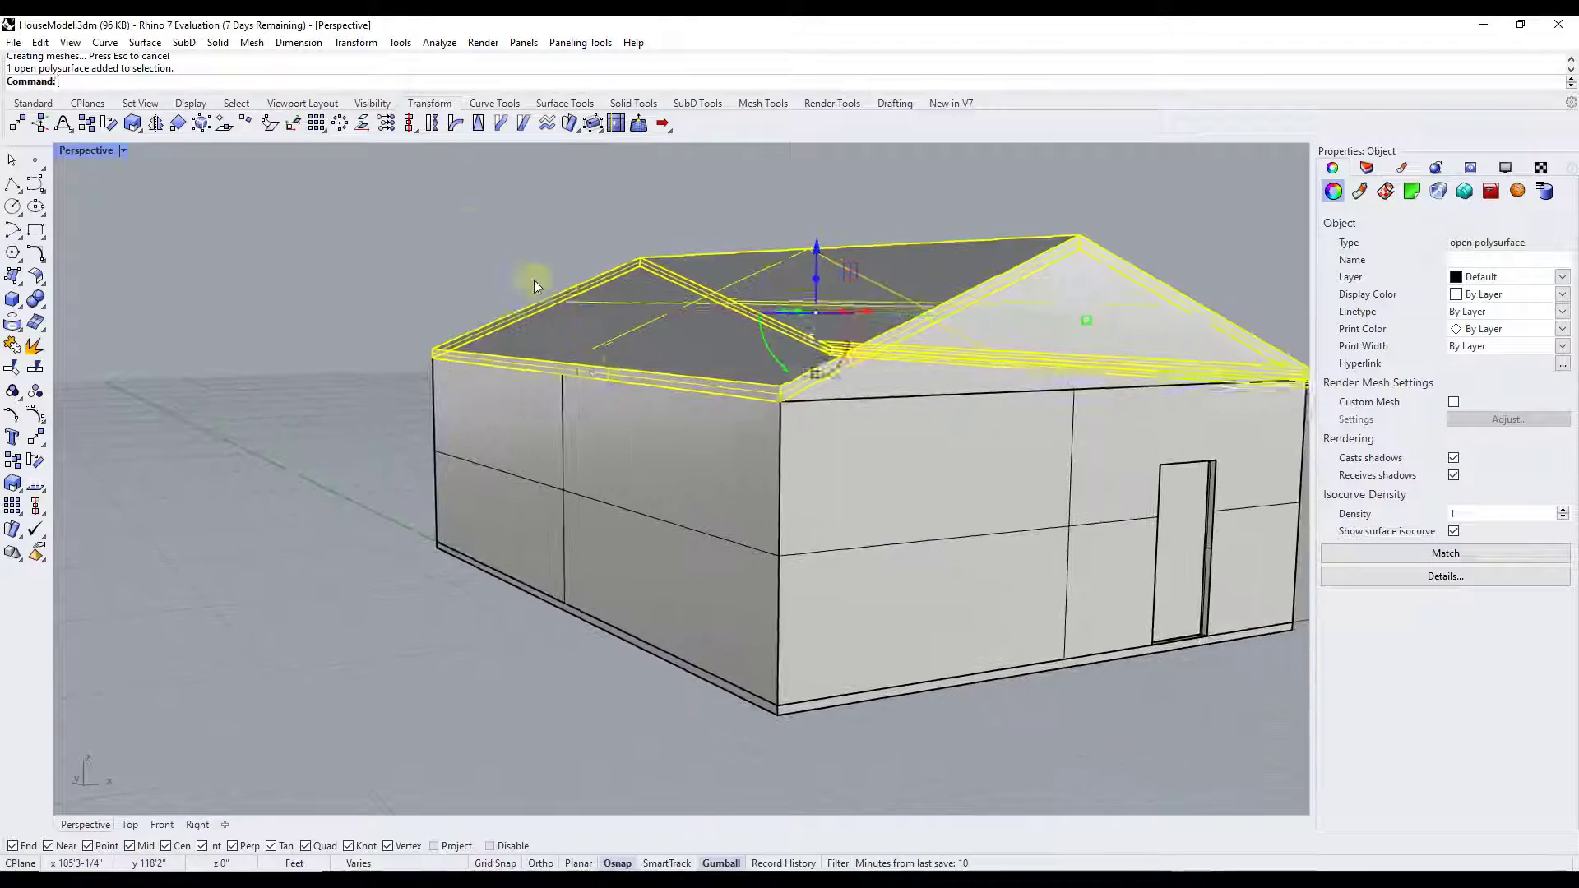
key("Escape")
Step: Extrude the opposite eave face 1' outward along the roof slope from the front peak, and undo the accidental gumball move
scroll(565, 459, "up", 8)
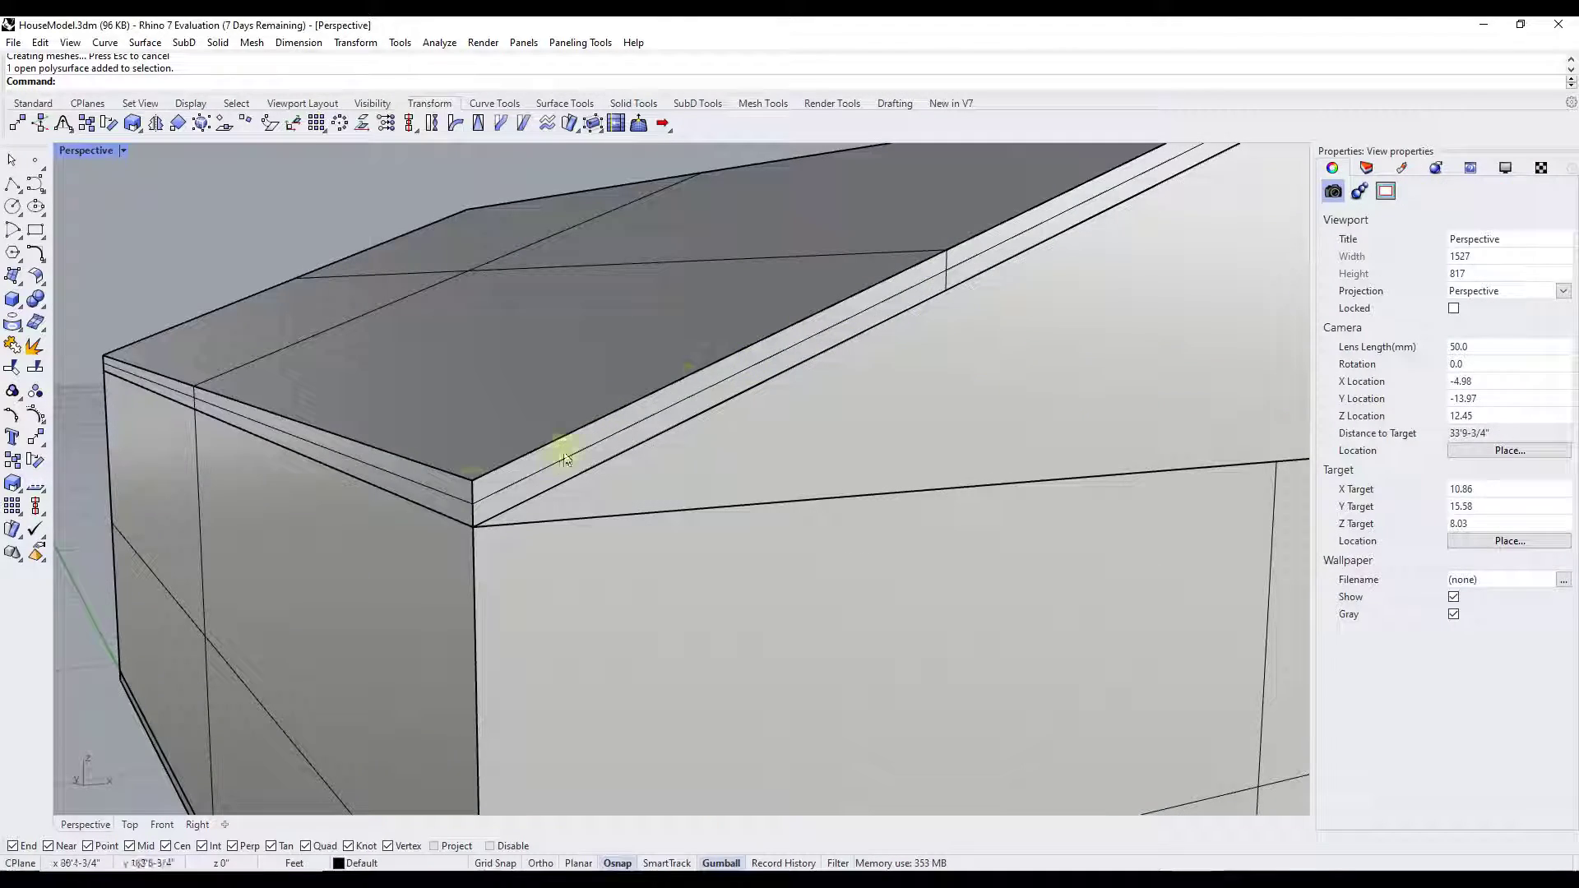
left_click(413, 480)
scroll(751, 411, "down", 3)
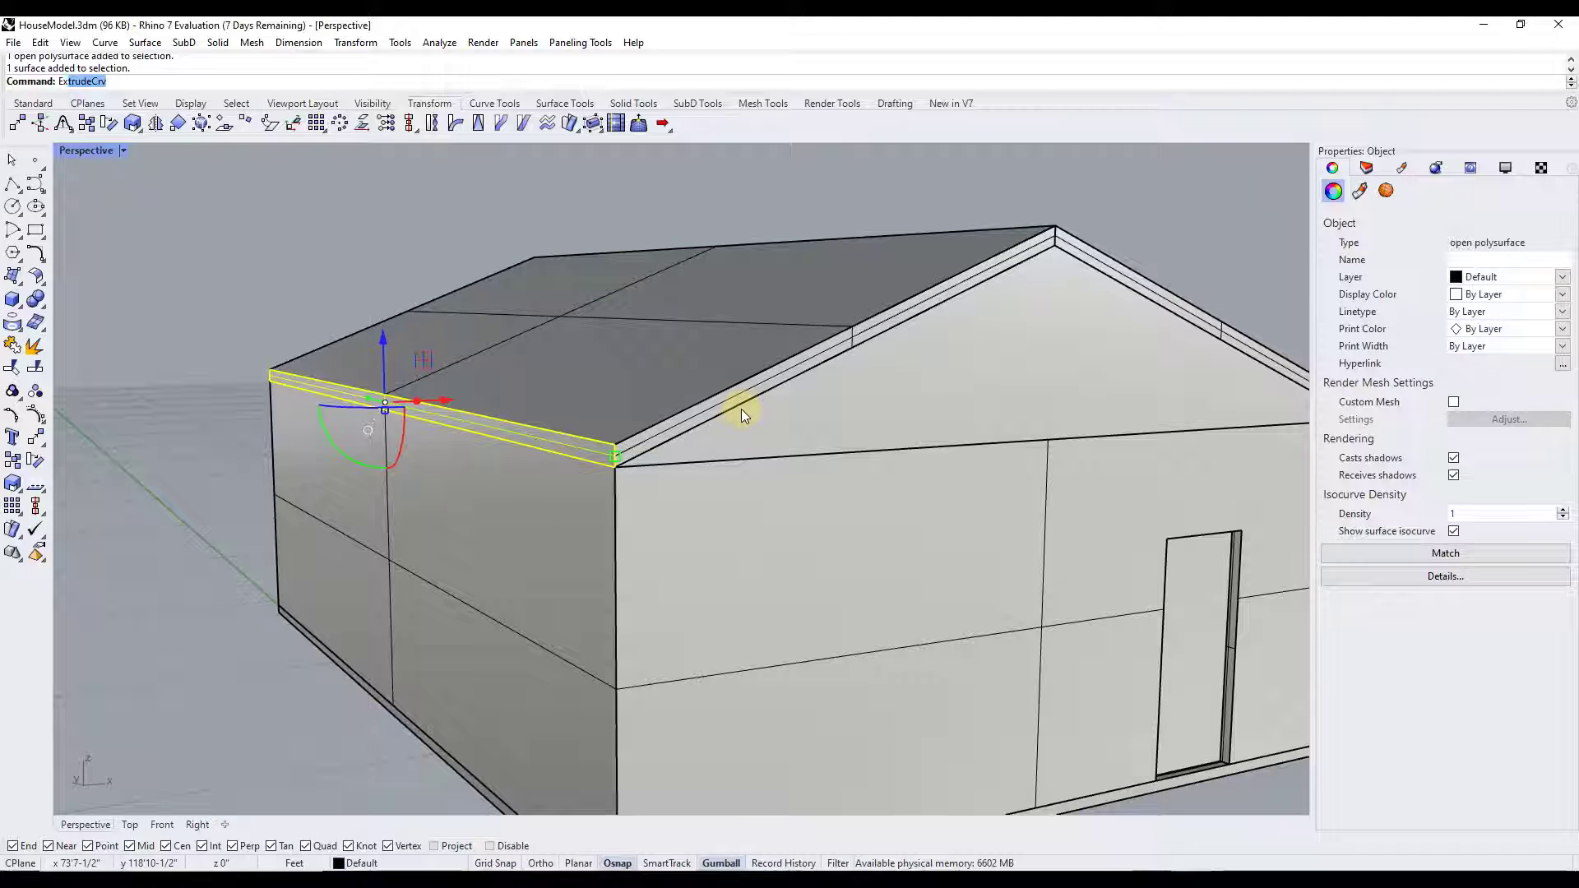
type("trudeSrf")
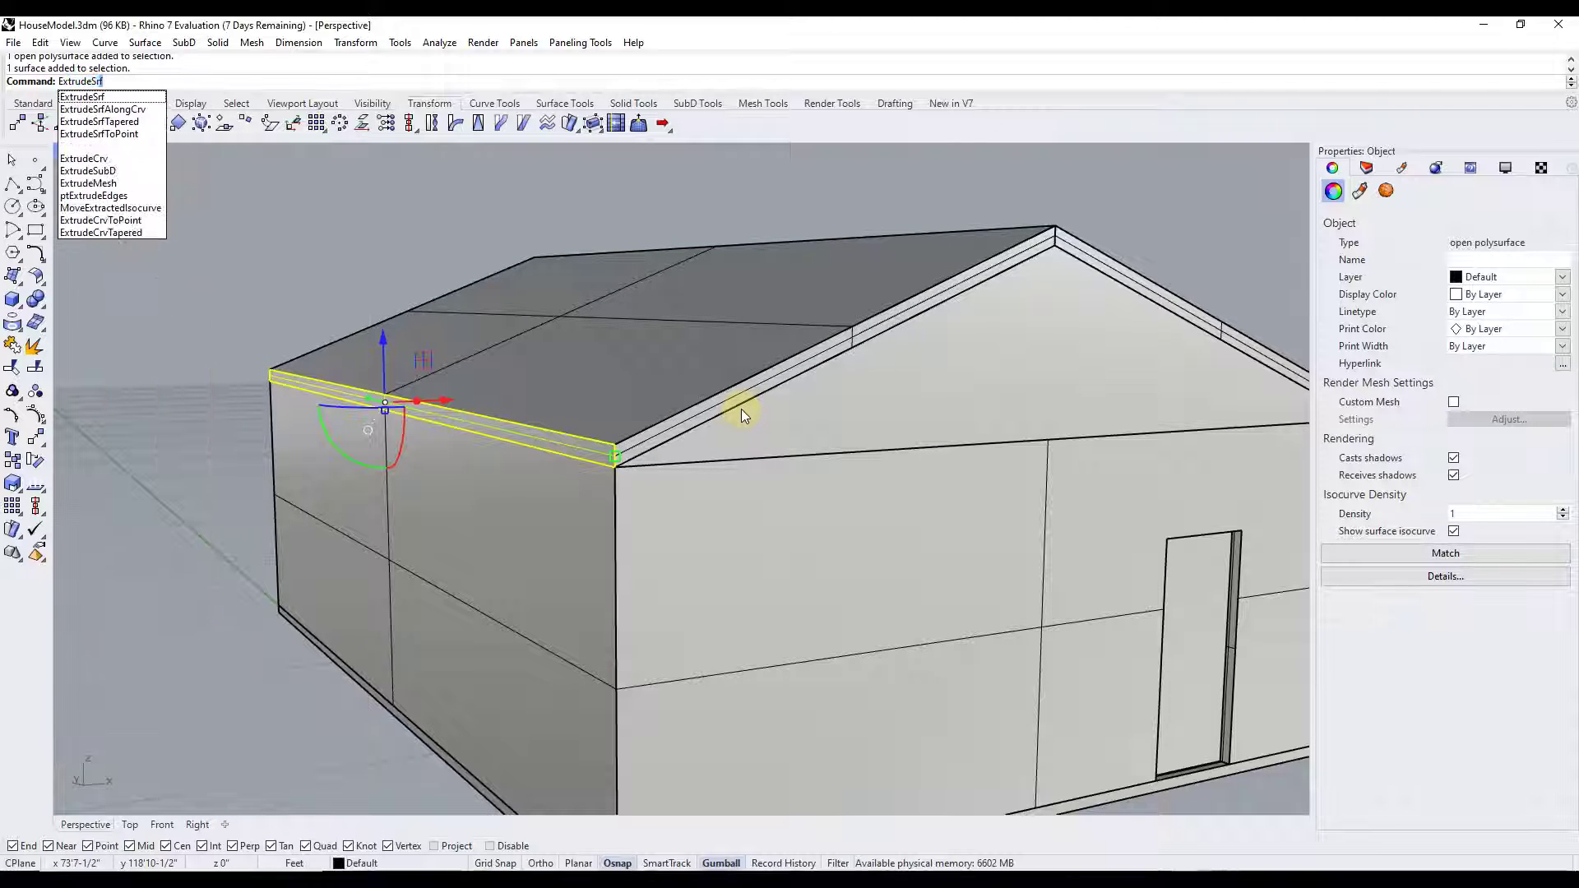
key("Return")
type("d")
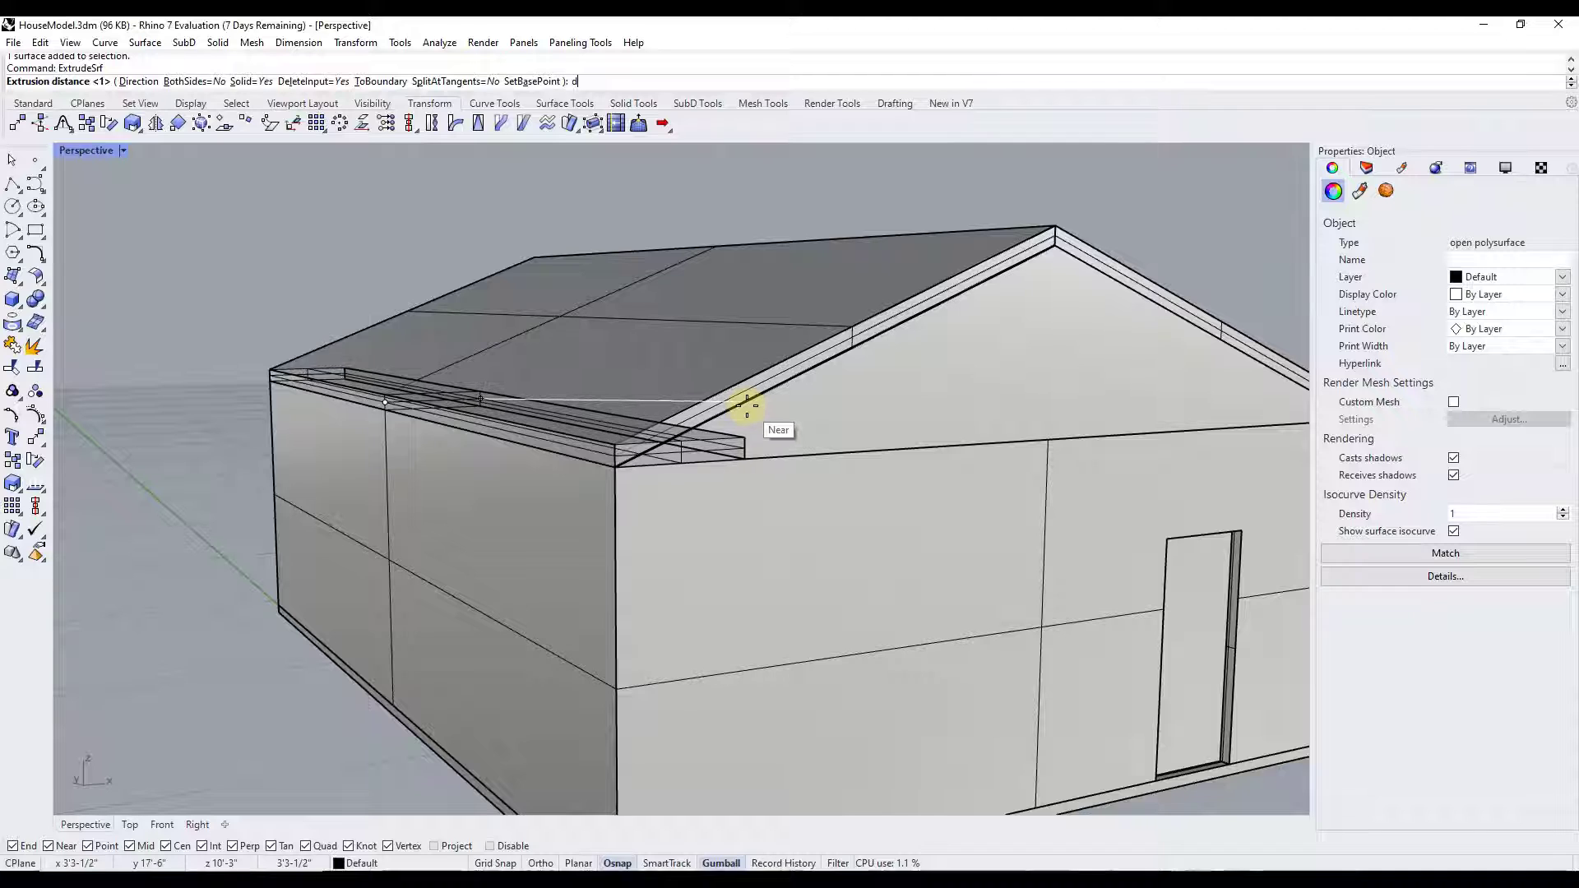
key("Return")
left_click(1050, 226)
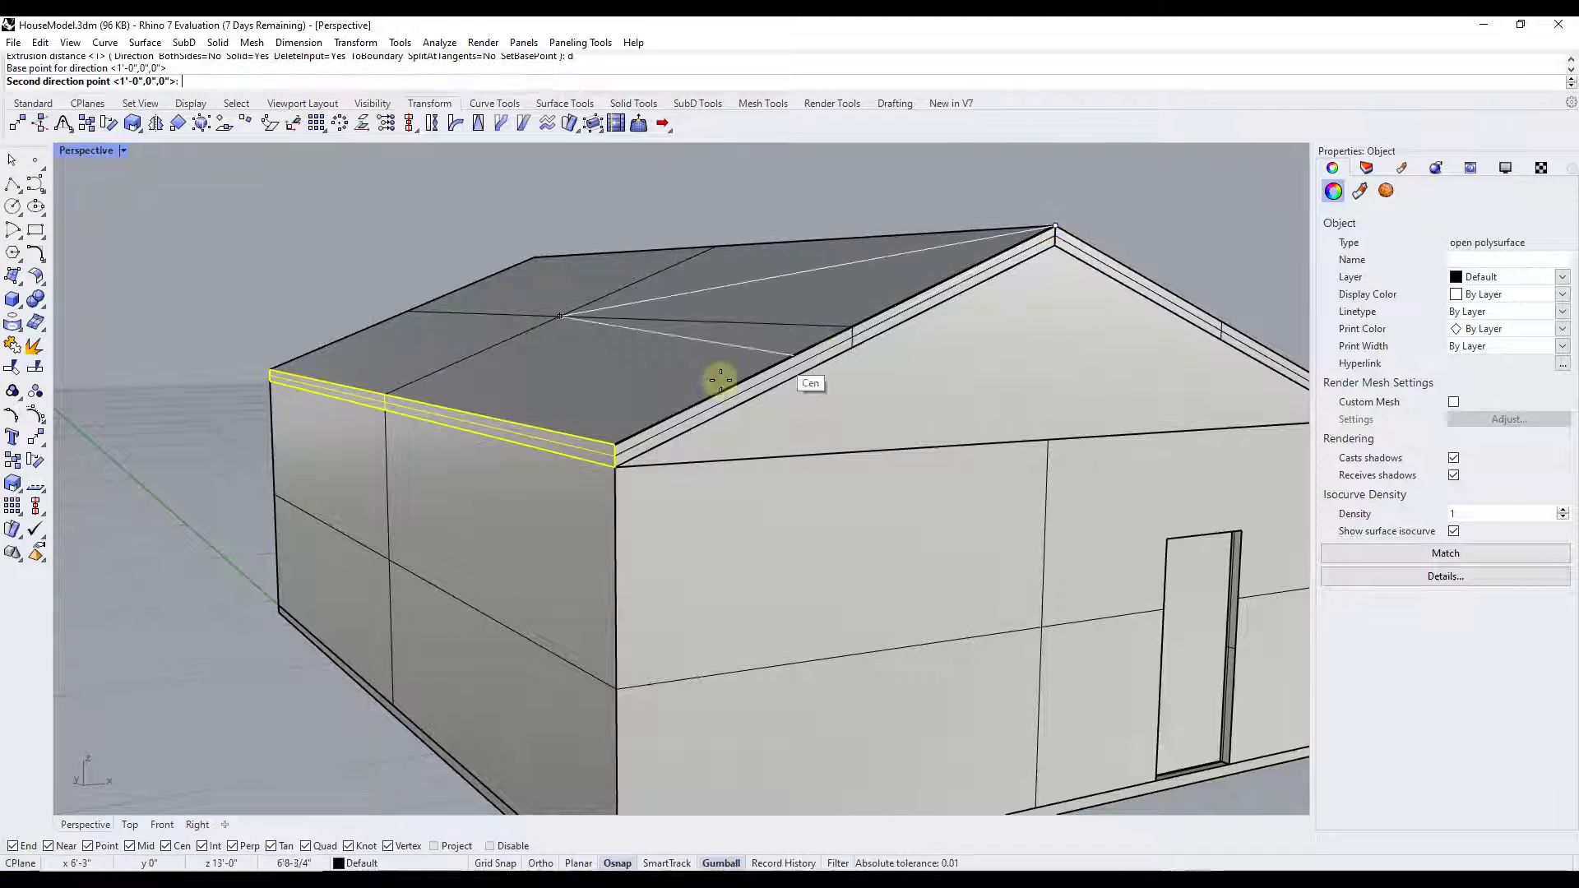
left_click(615, 444)
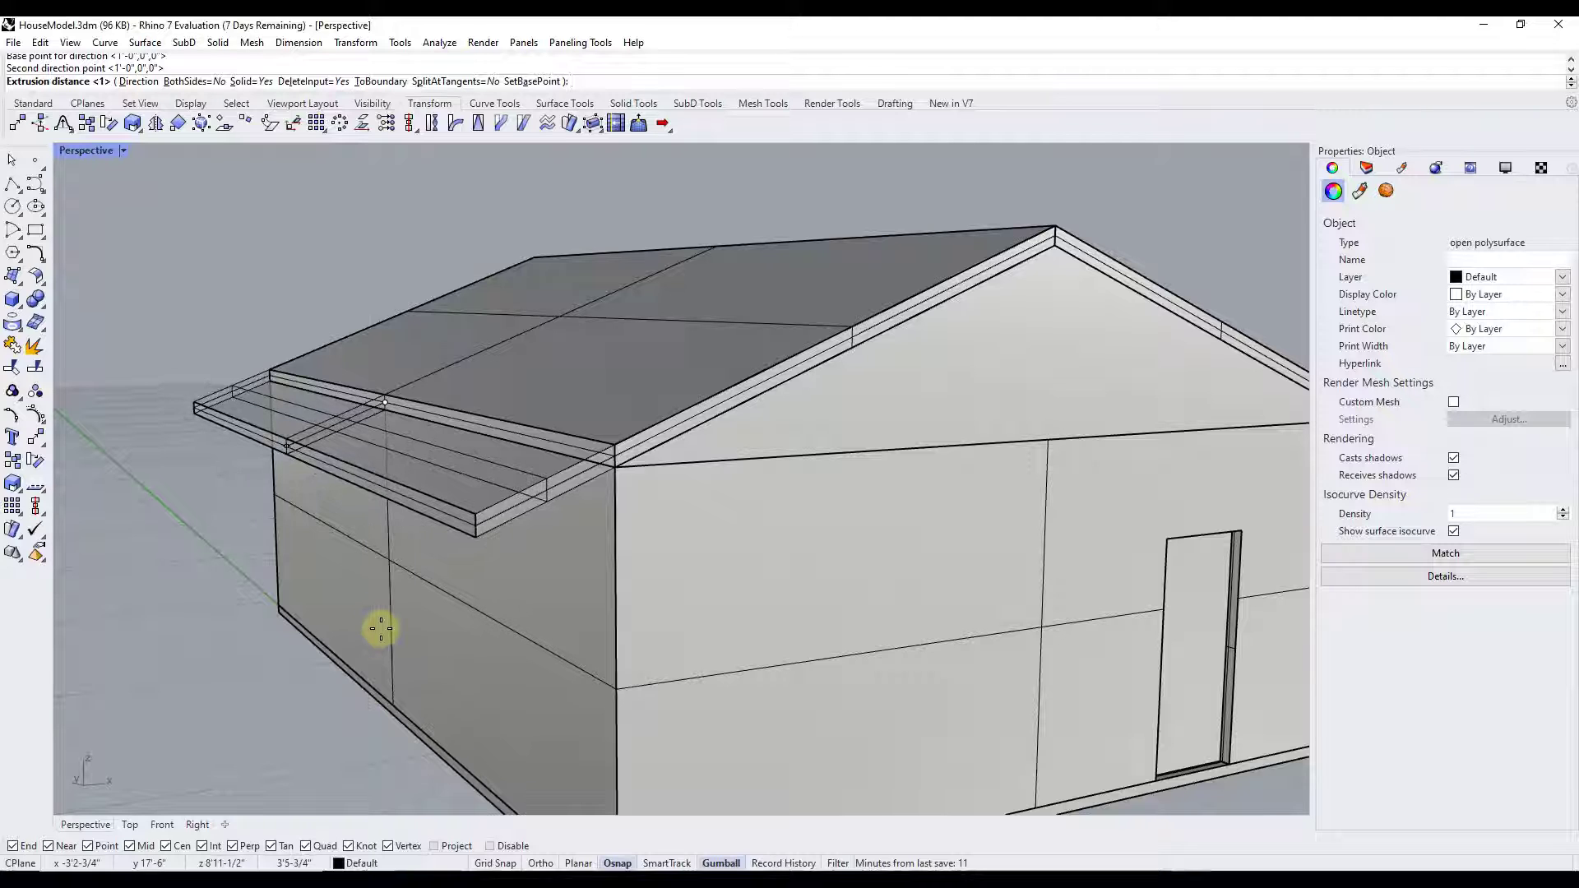
key("Return")
key("ctrl+z")
Step: Sub-select all front gable-edge faces of the roof slab, including both eave extensions, and extrude them outward by 12"
scroll(640, 513, "down", 5)
right_click_drag(743, 503, 897, 497, "shift")
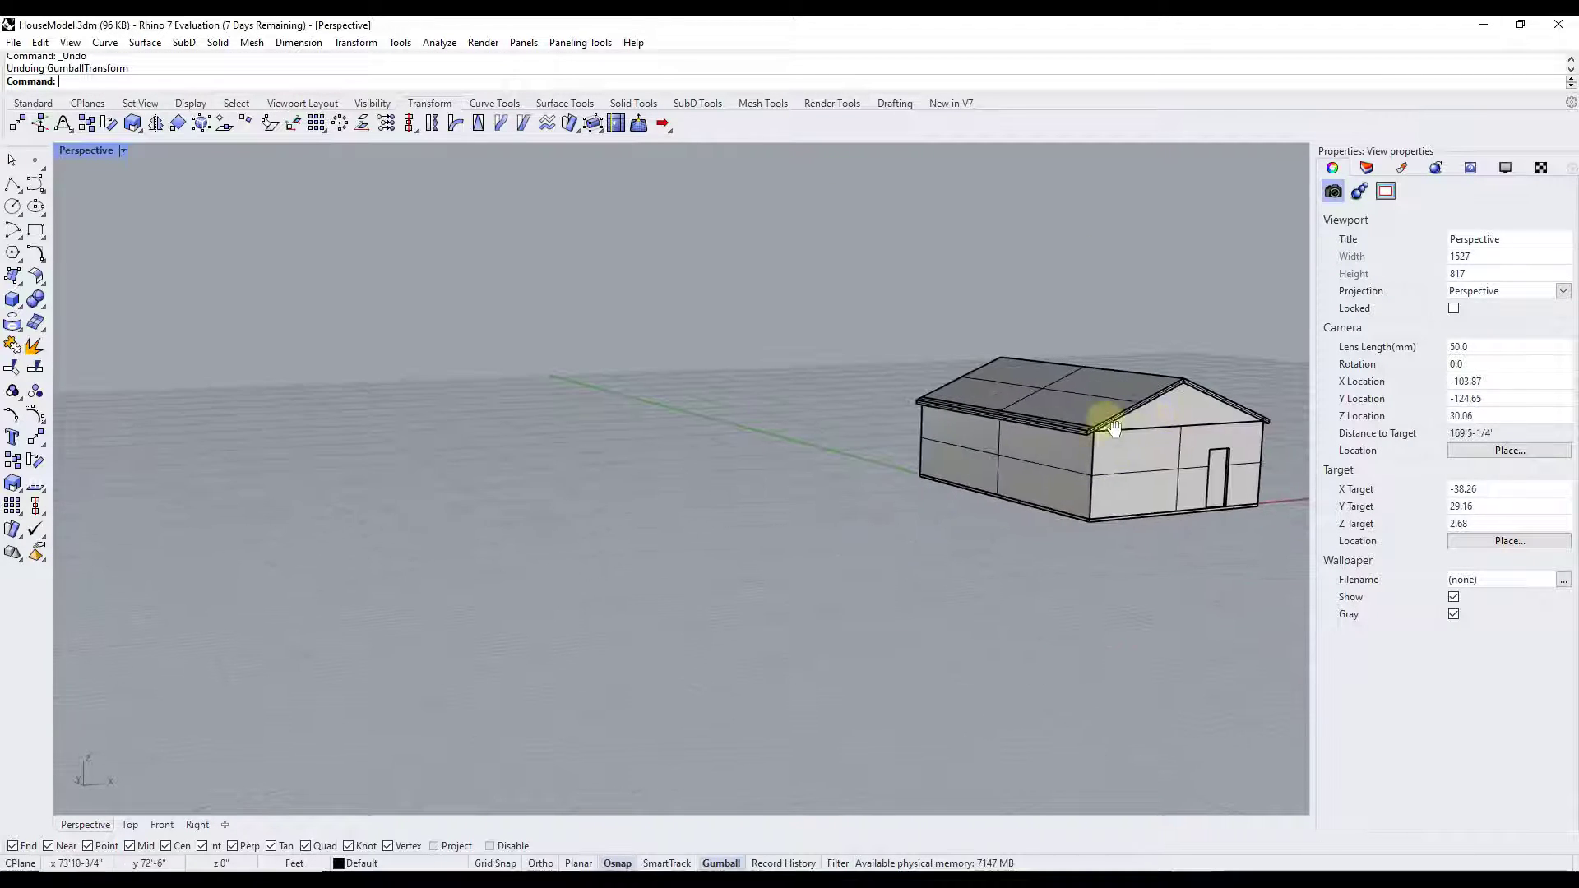
right_click_drag(1146, 412, 836, 483, "shift")
scroll(888, 452, "up", 4)
scroll(807, 470, "up", 3)
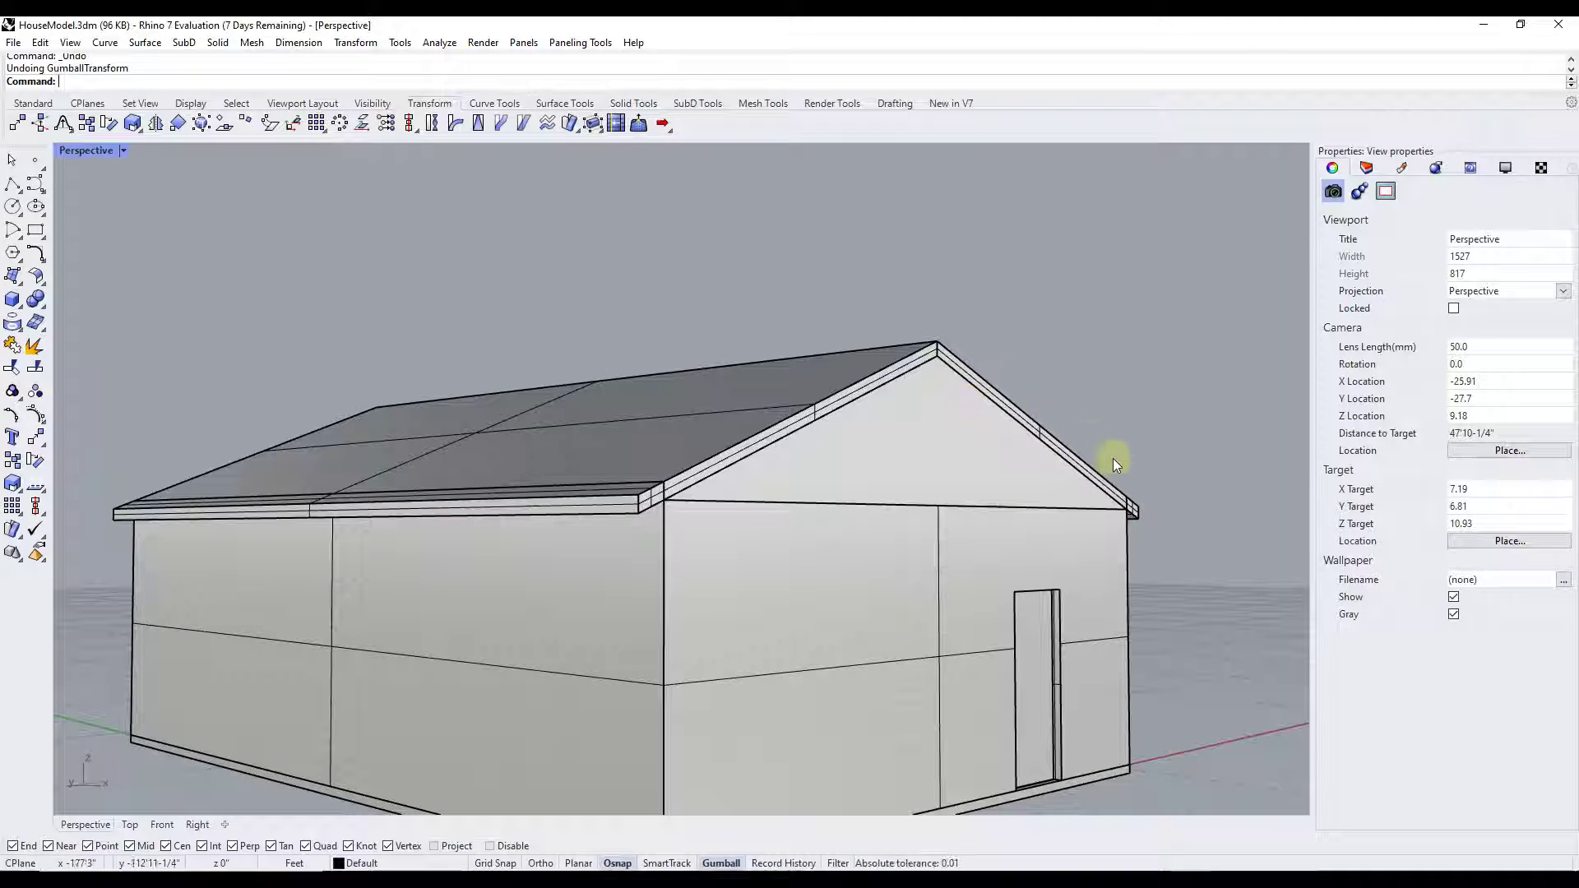
scroll(699, 506, "up", 2)
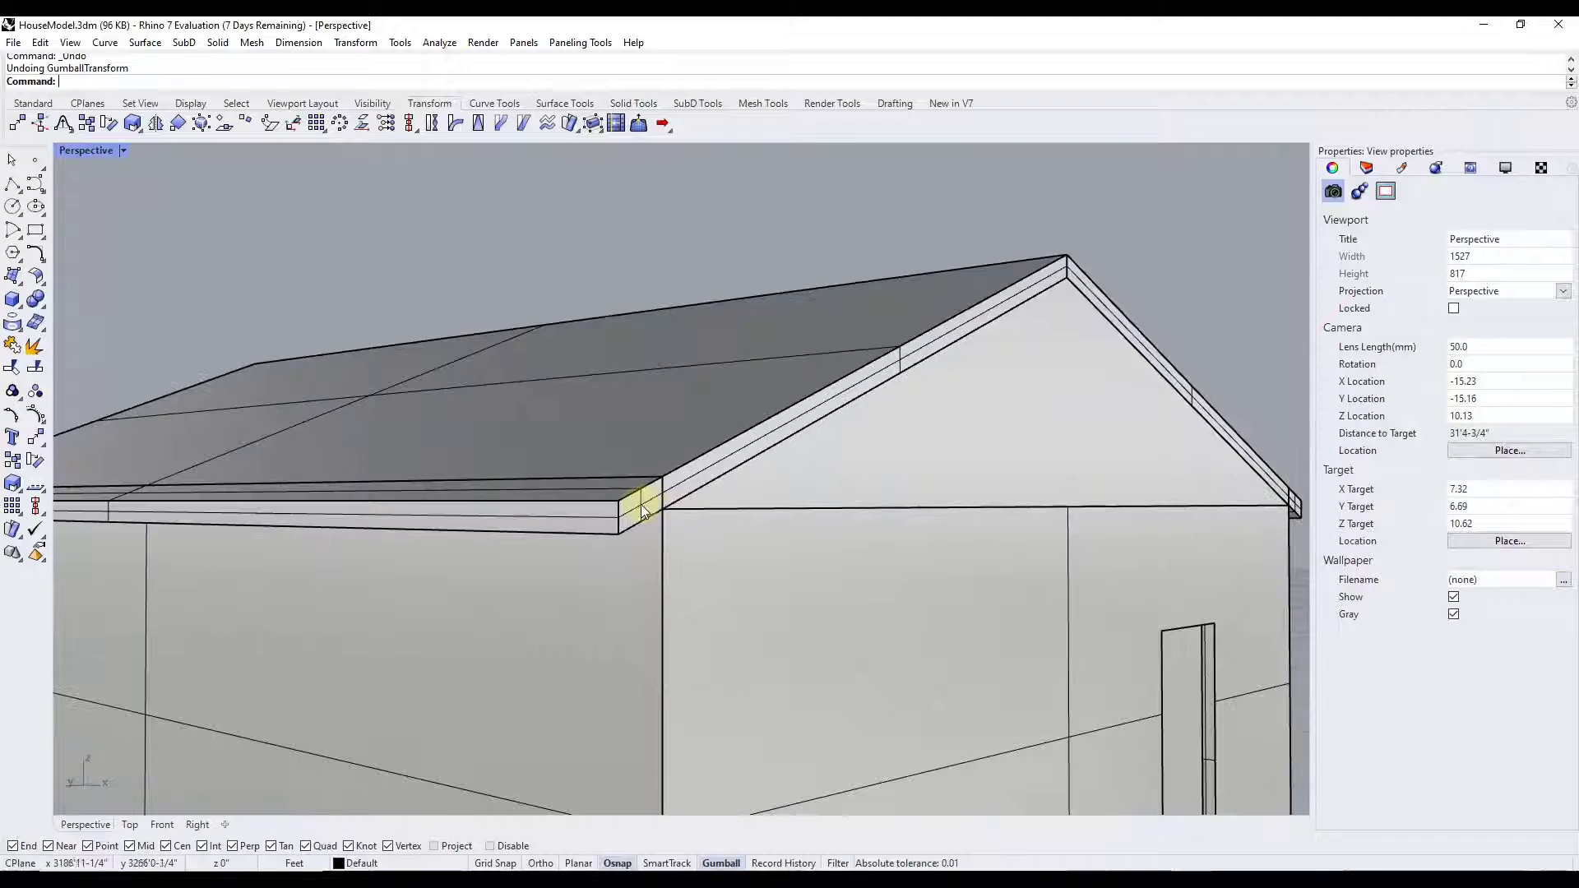
left_click(640, 510)
left_click(581, 303)
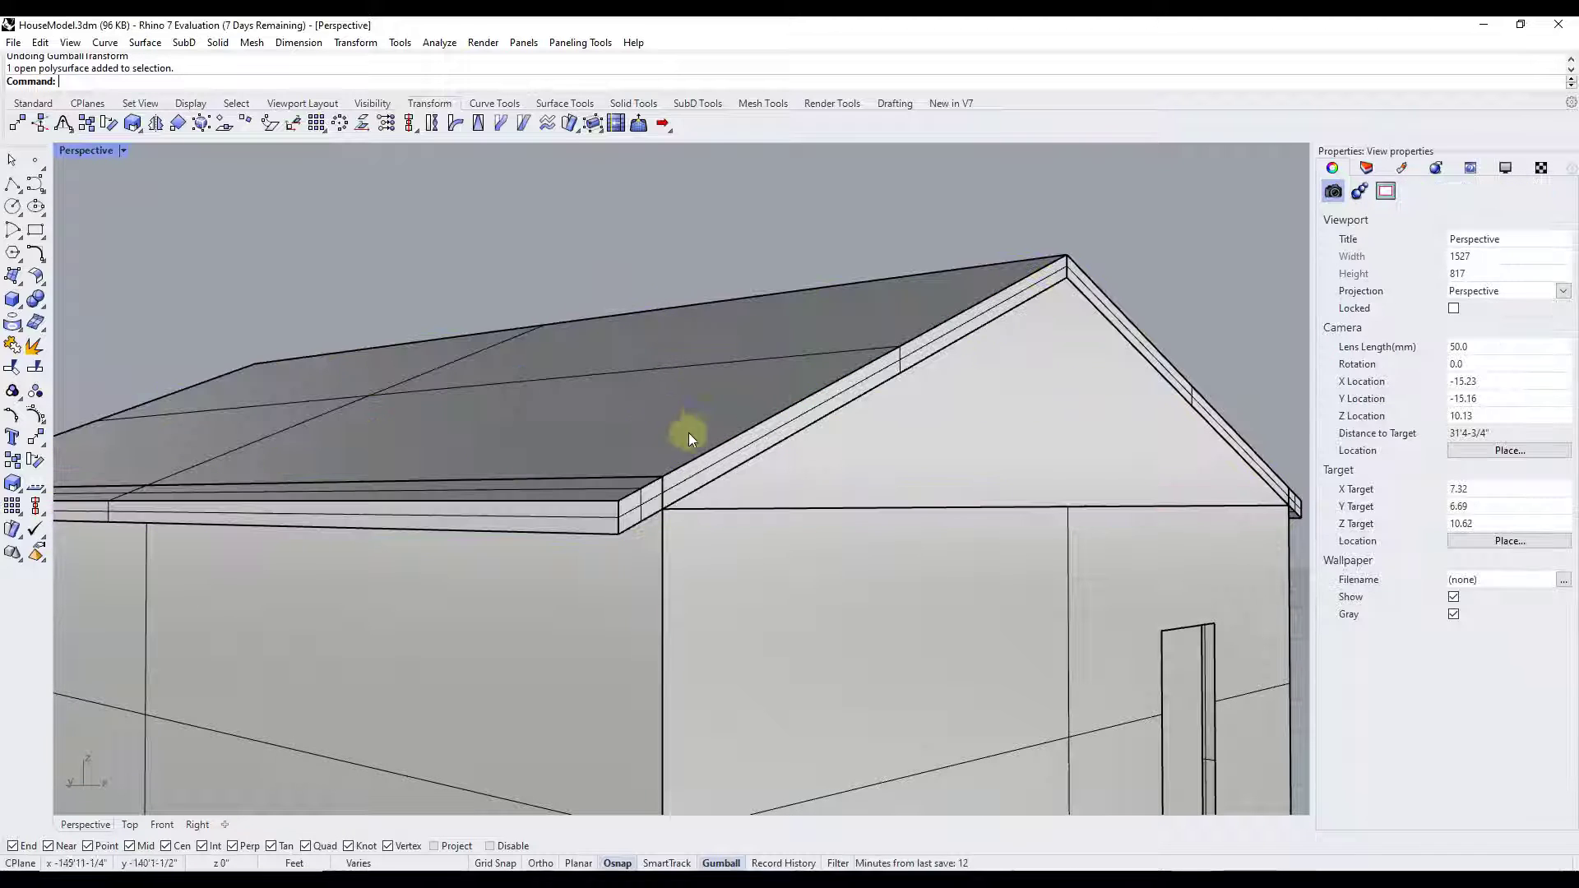
left_click(640, 507, "ctrl+shift")
left_click(911, 362, "ctrl+shift")
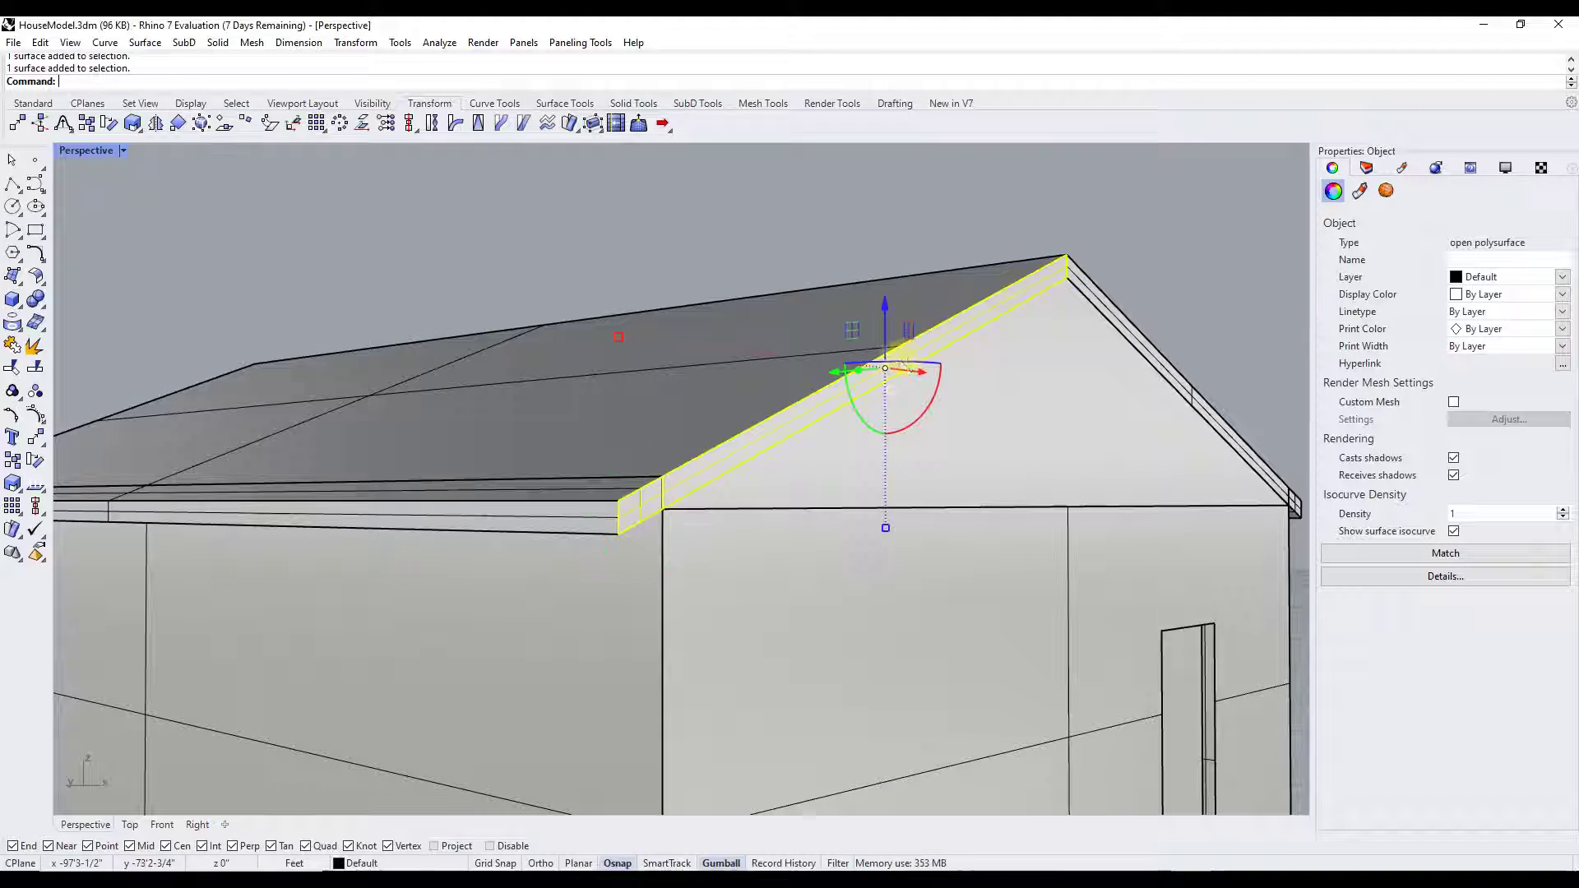
scroll(1260, 408, "up", 3)
scroll(1177, 392, "down", 5)
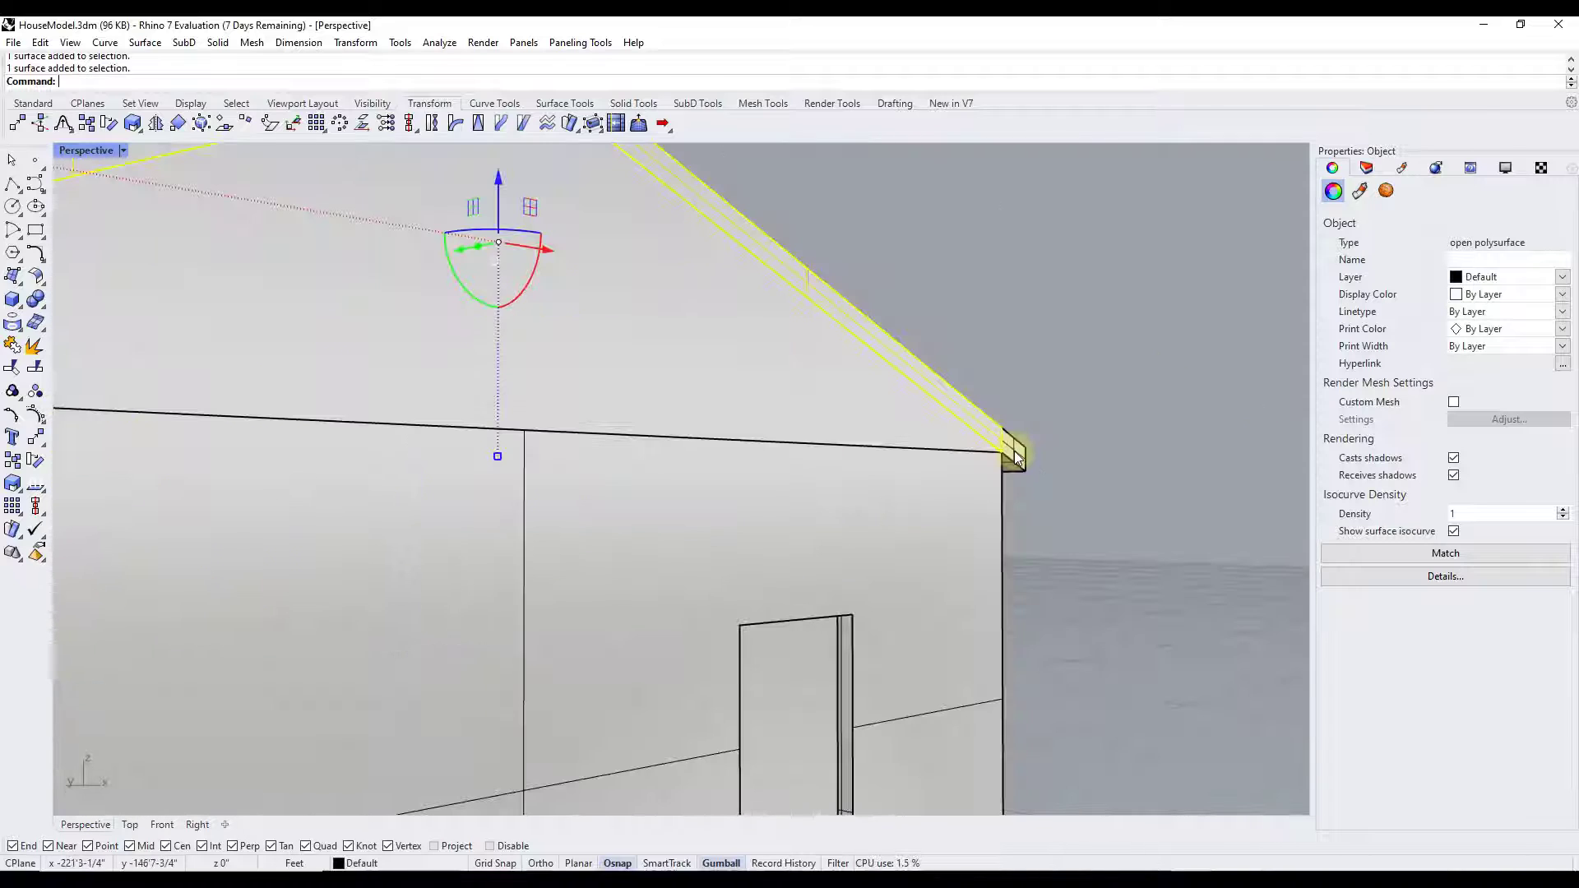
scroll(1069, 471, "down", 3)
right_click_drag(935, 475, 947, 514)
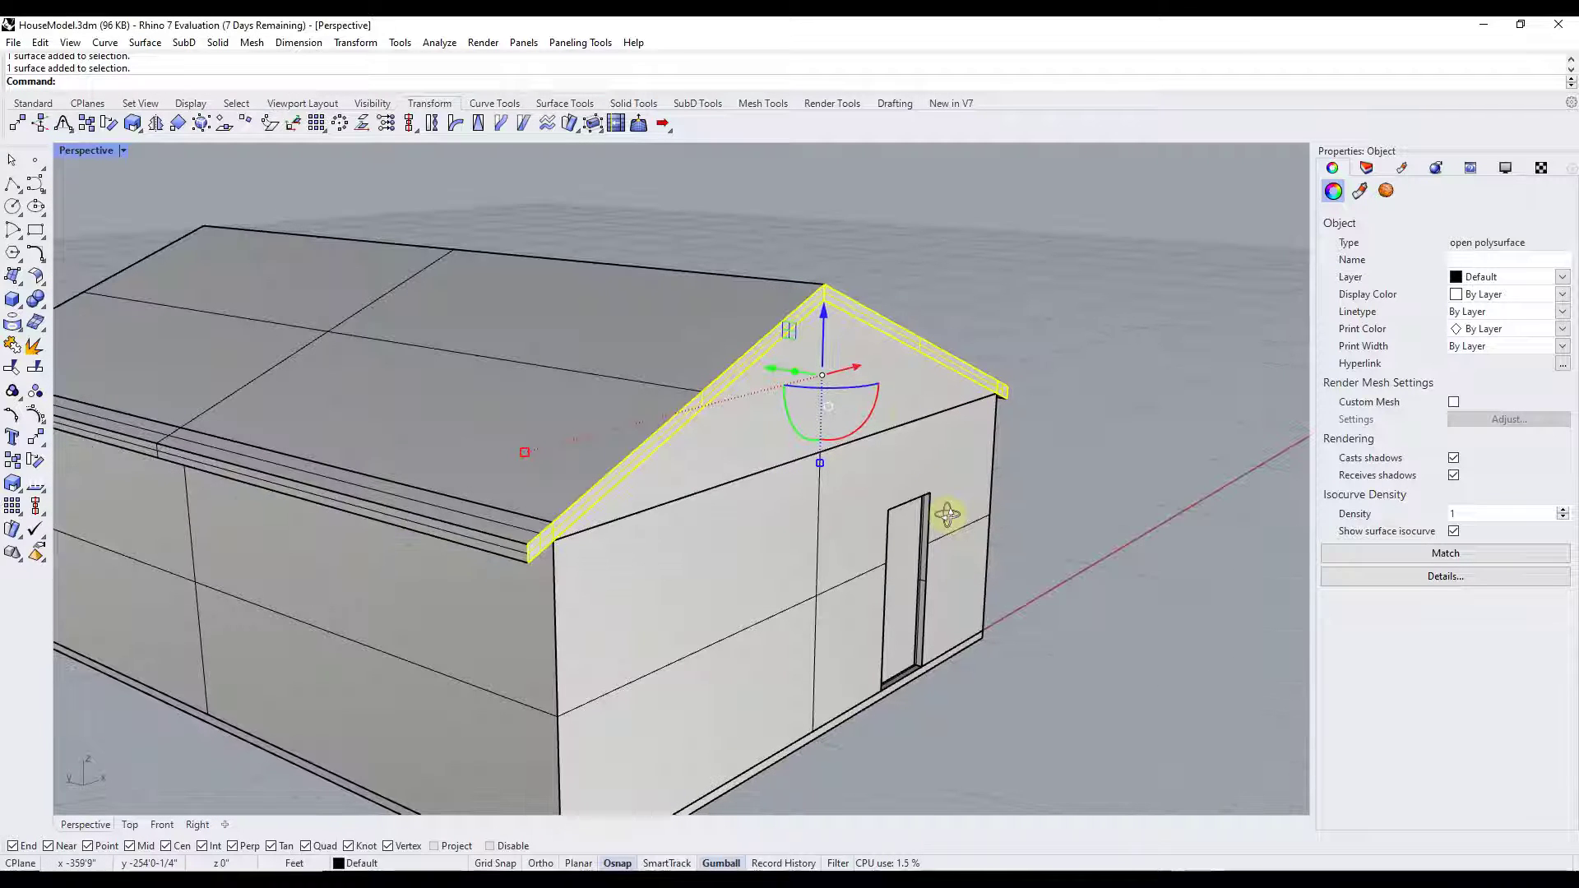
left_click(795, 378)
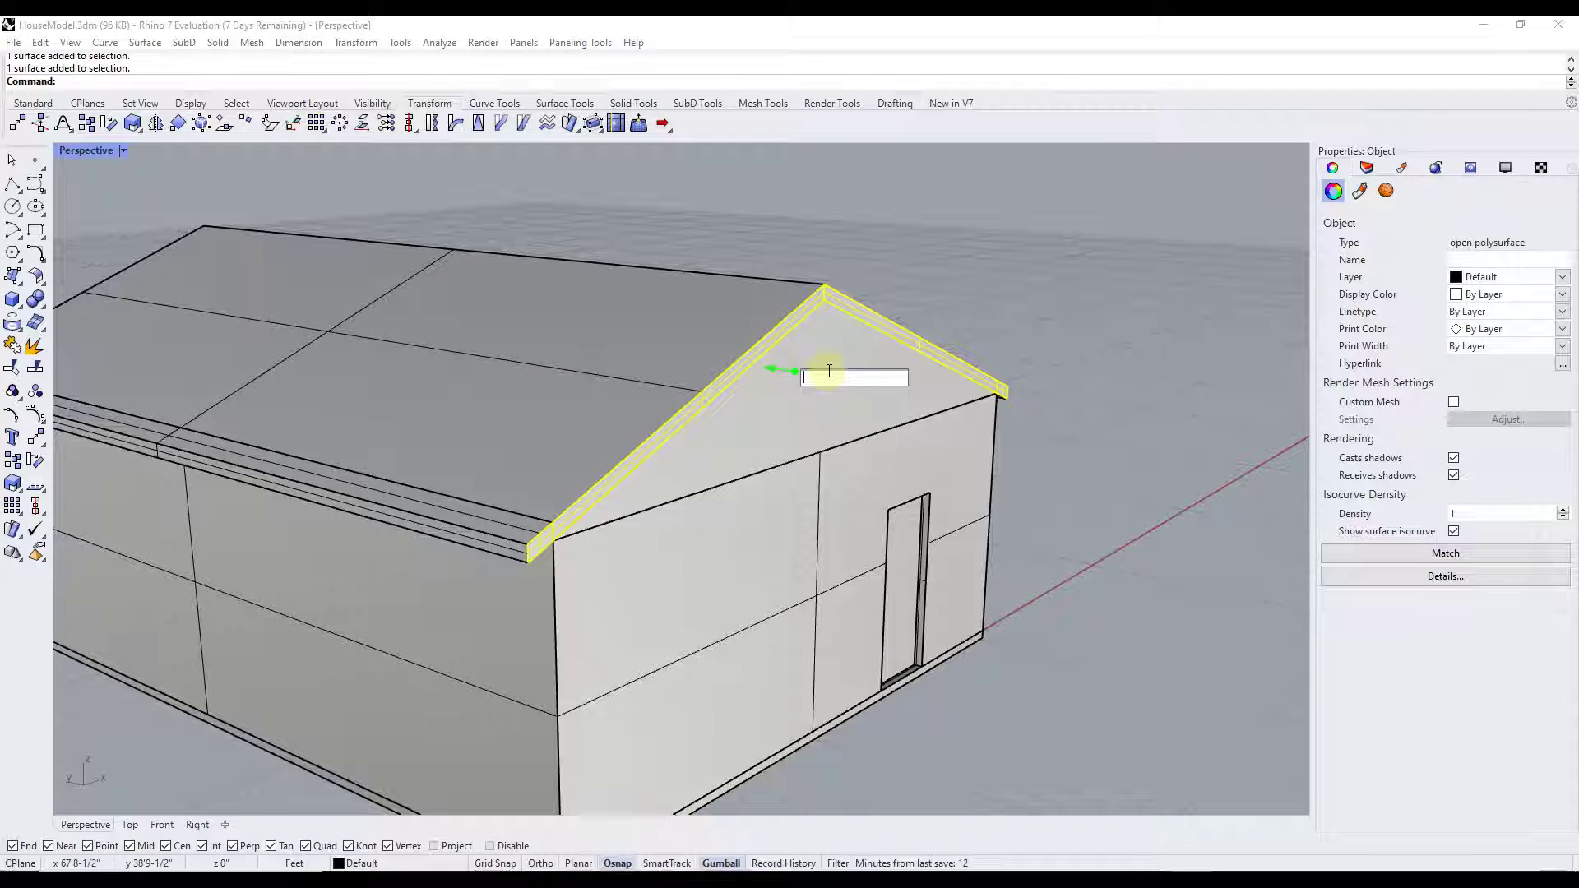
type("-12\"")
key("Return")
key("Escape")
Step: Extrude all rear gable-edge faces of the roof slab outward by 12" to form the back overhang
right_click_drag(834, 375, 835, 322)
key("Home")
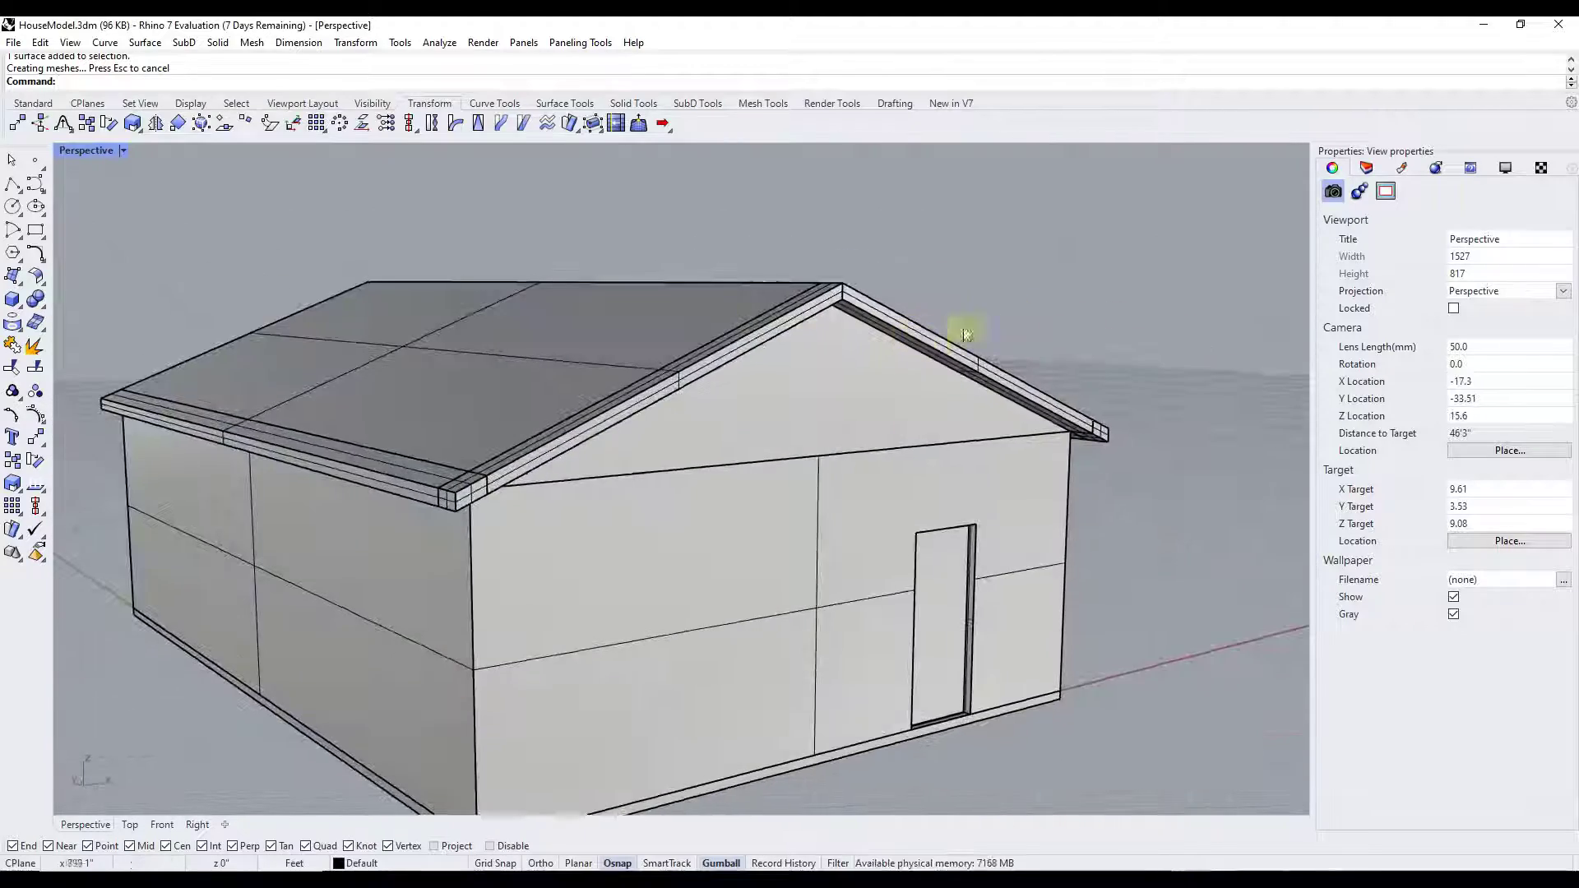
key("Home")
right_click_drag(630, 366, 845, 366)
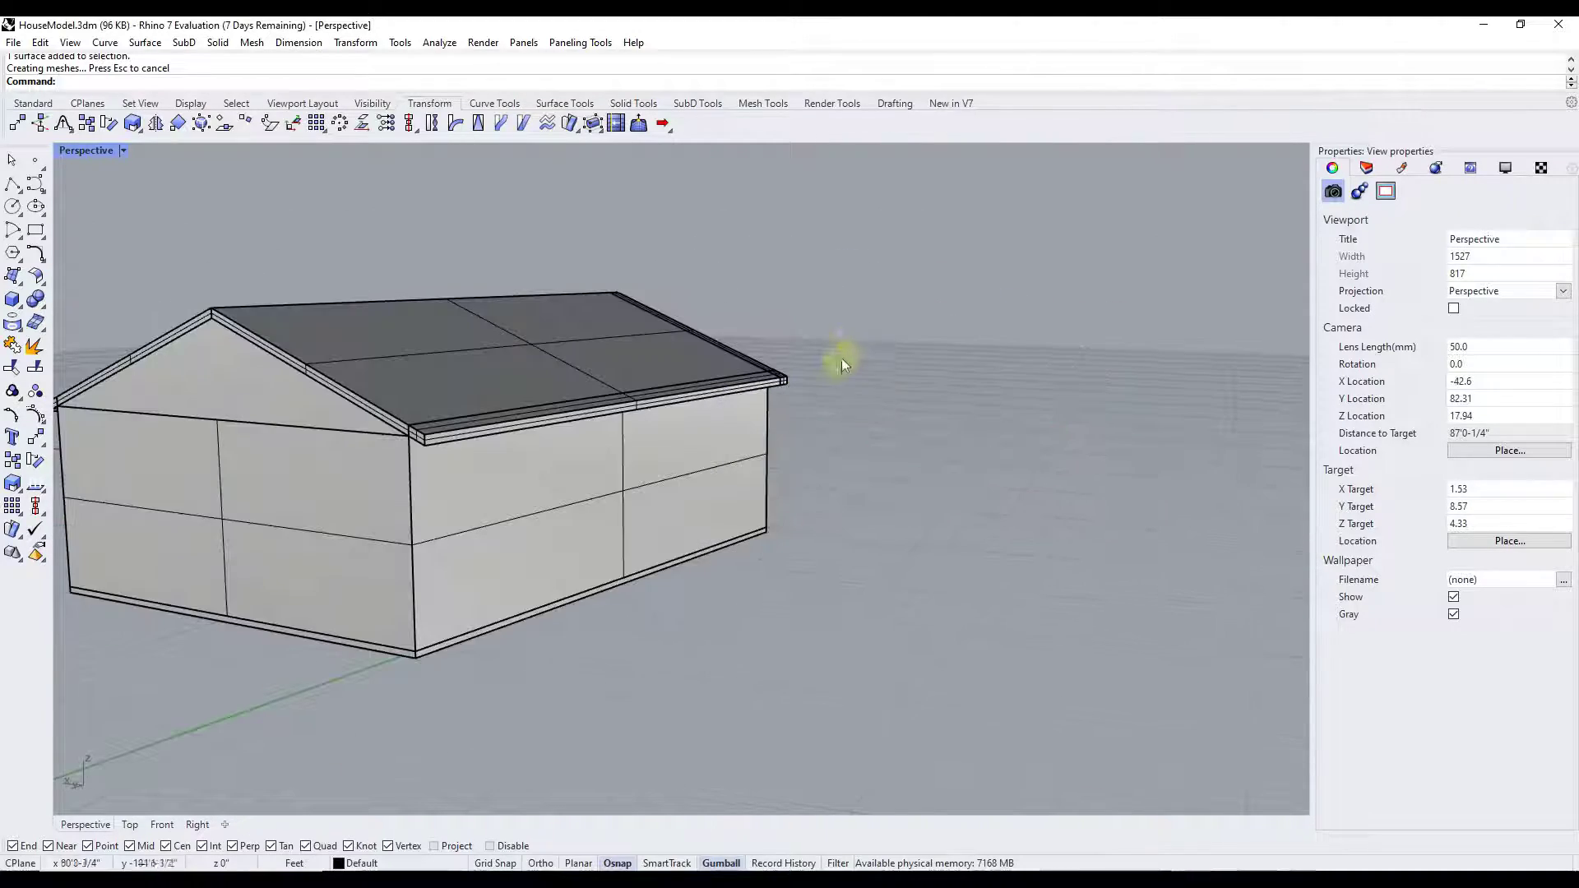
scroll(915, 326, "down", 2)
scroll(945, 336, "up", 10)
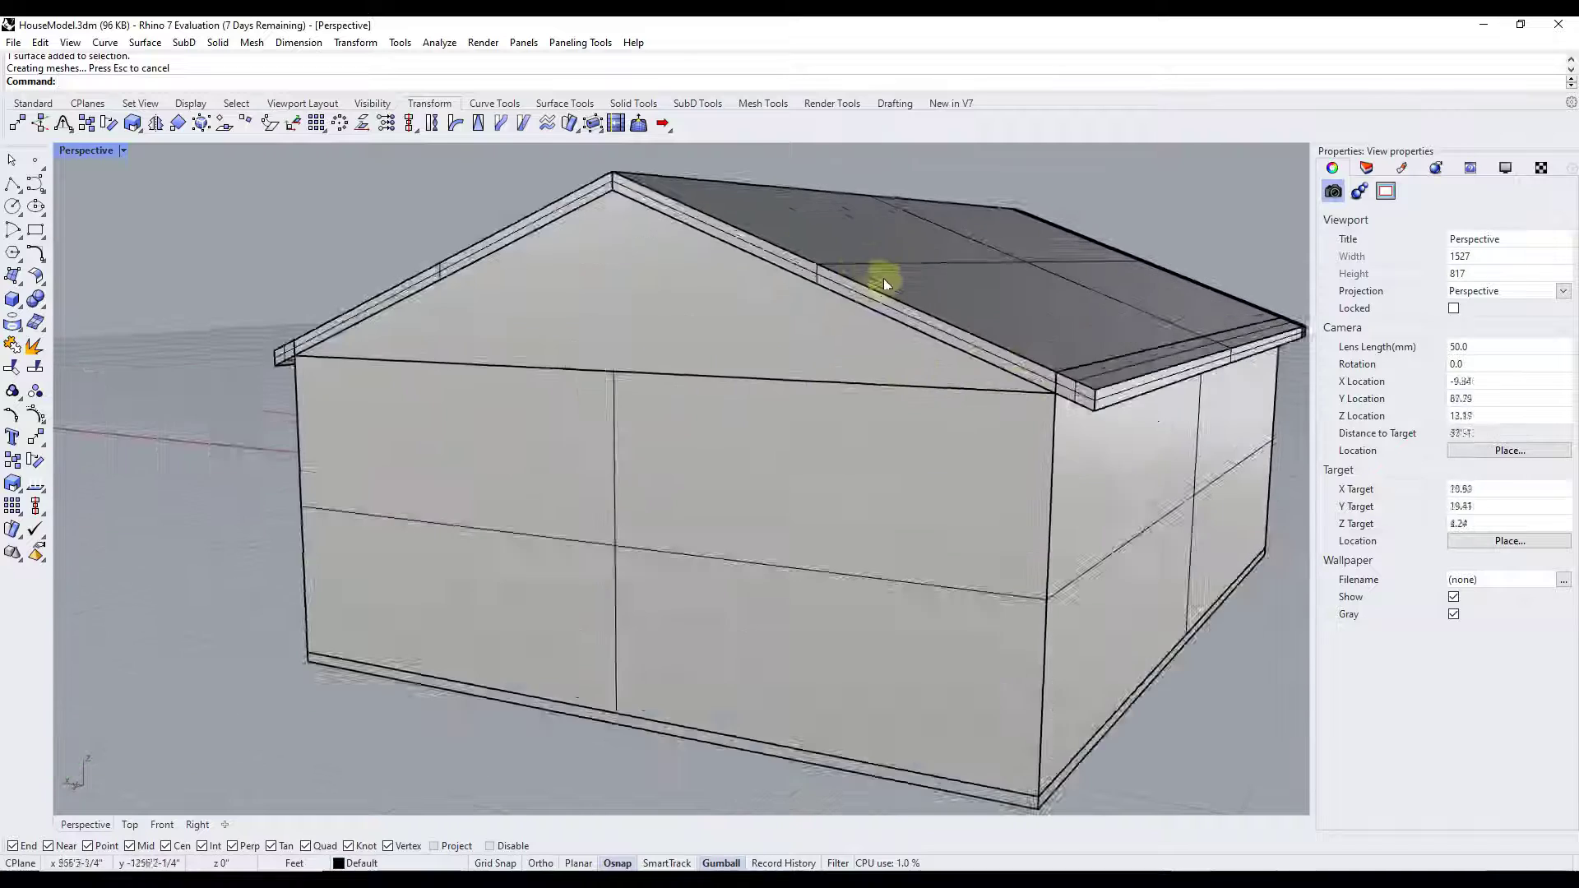
left_click(1191, 450)
scroll(1033, 328, "down", 4)
scroll(791, 380, "up", 5)
left_click(788, 314)
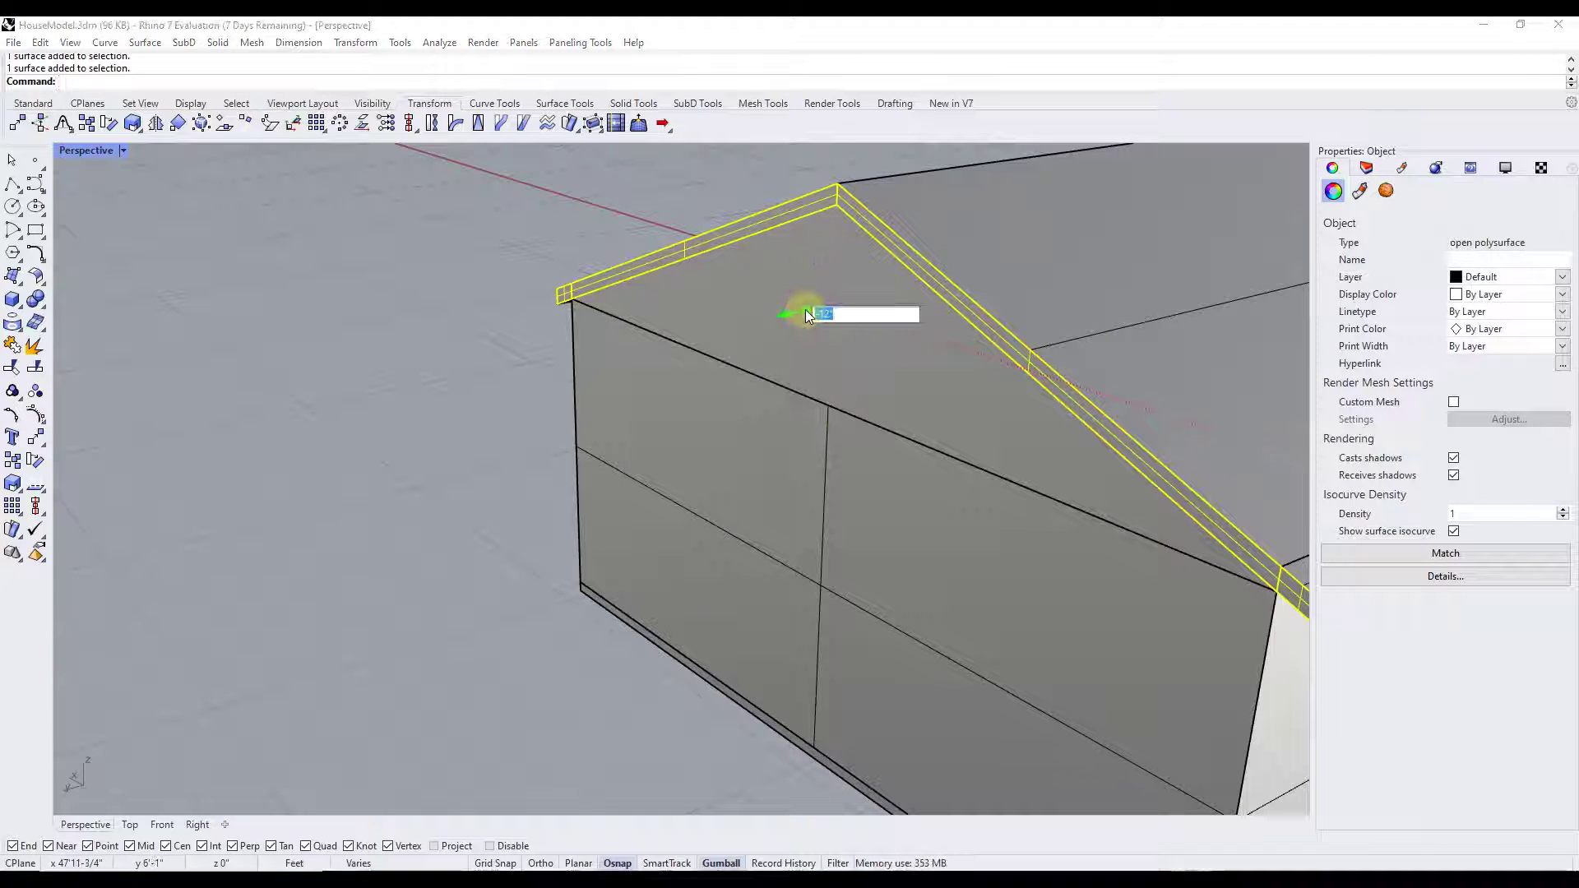
key("Return")
key("Escape")
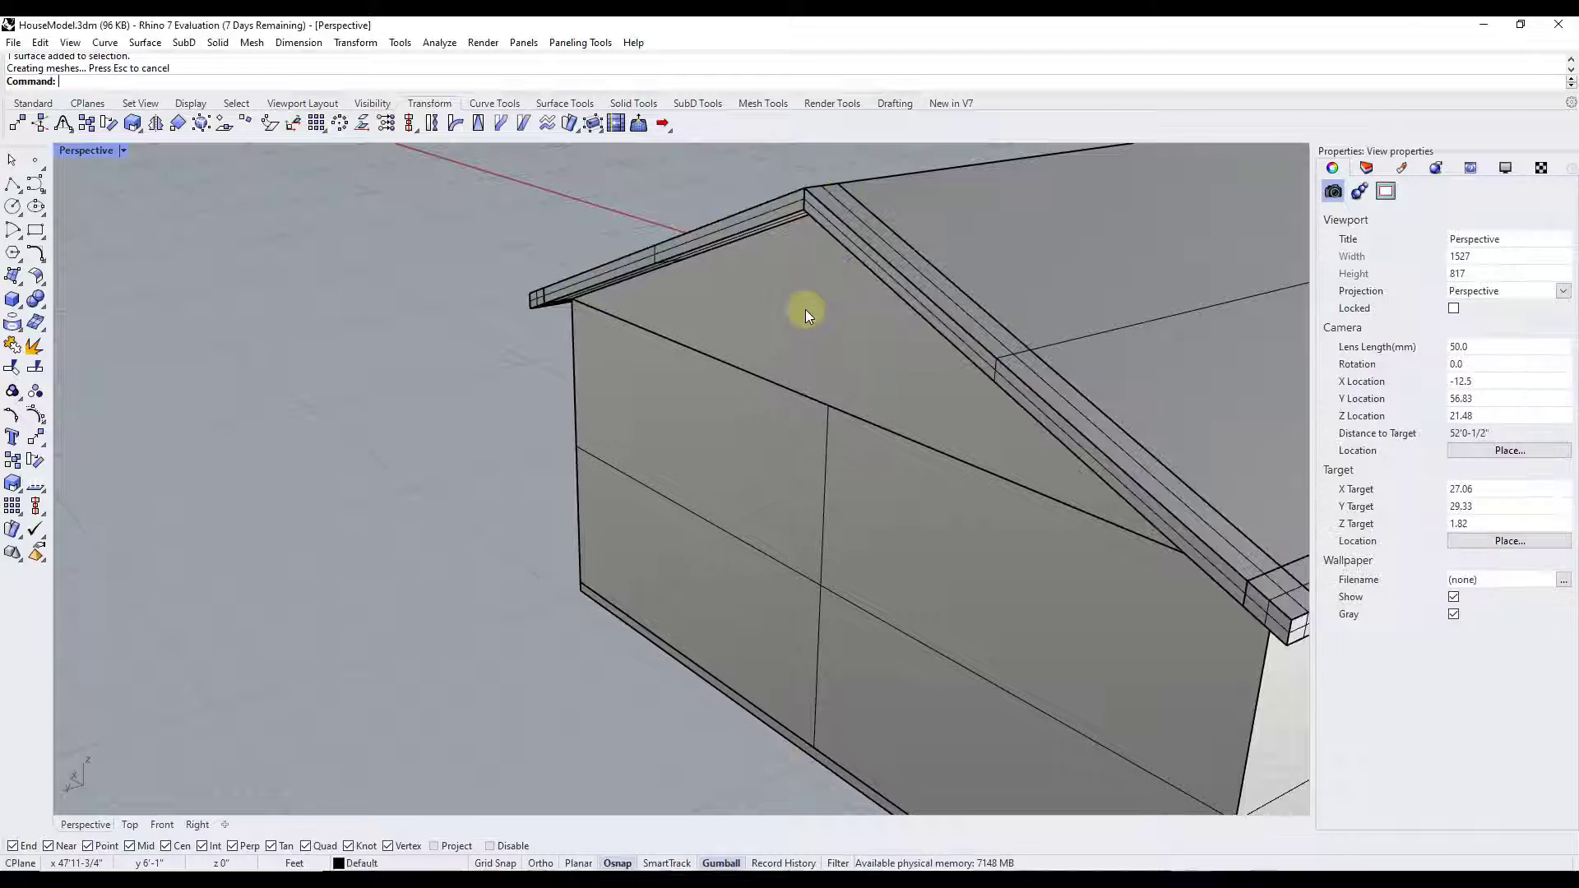
Step: Examine the roof overhangs around the house, select the gable and walls to check them, and clear the selection
scroll(893, 465, "up", 1)
scroll(881, 432, "down", 8)
right_click_drag(877, 427, 826, 421)
scroll(826, 421, "up", 6)
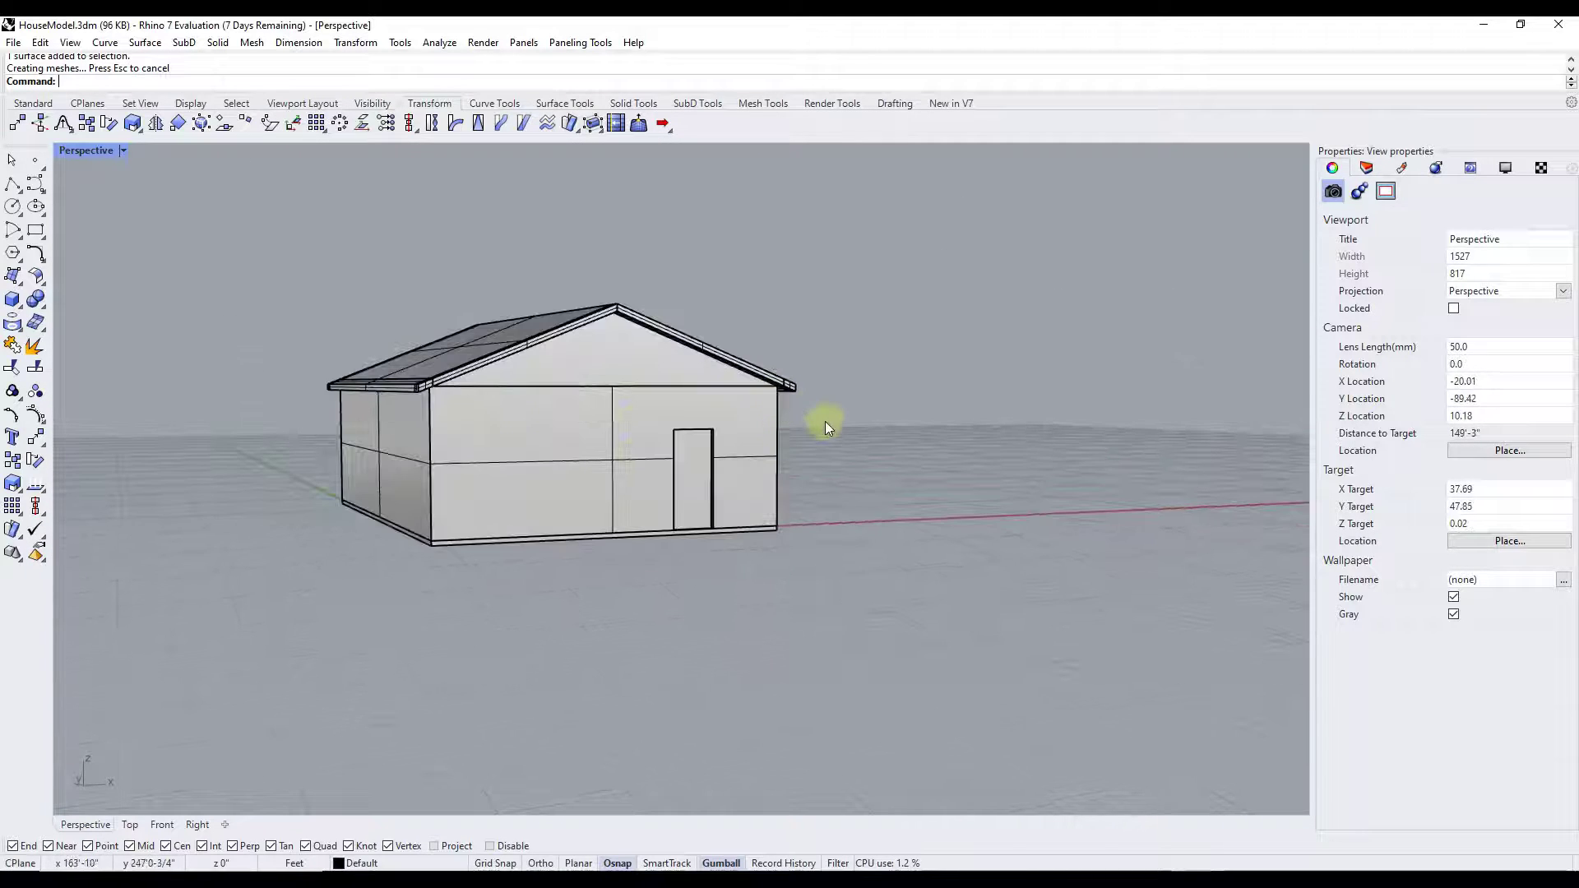
left_click(666, 357)
left_click(658, 355)
left_click(645, 426)
right_click_drag(717, 471, 847, 395)
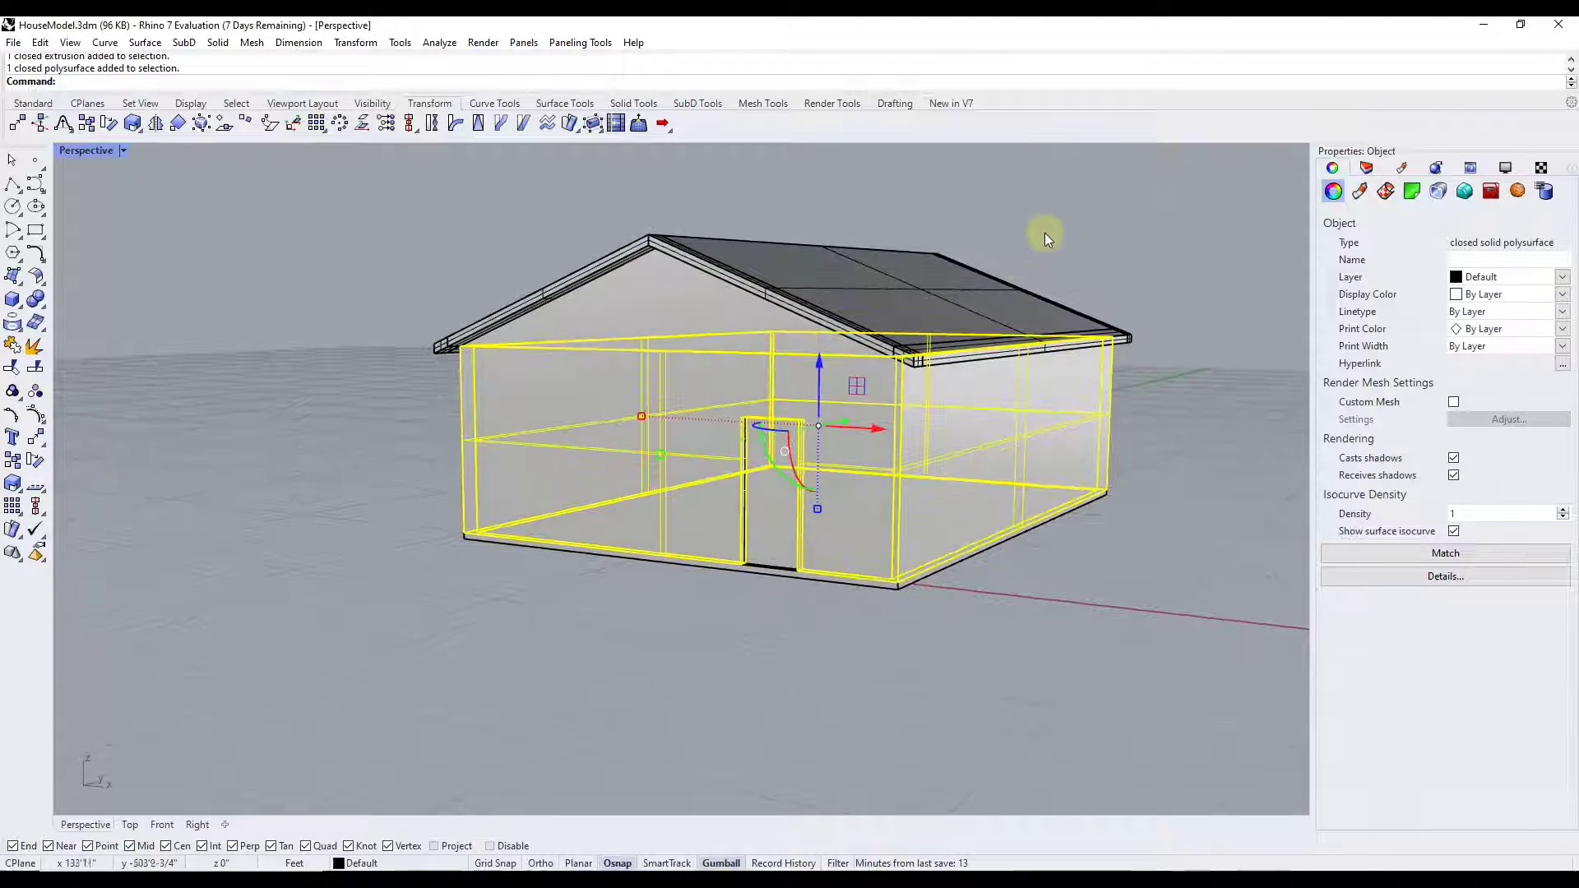
left_click(1032, 245)
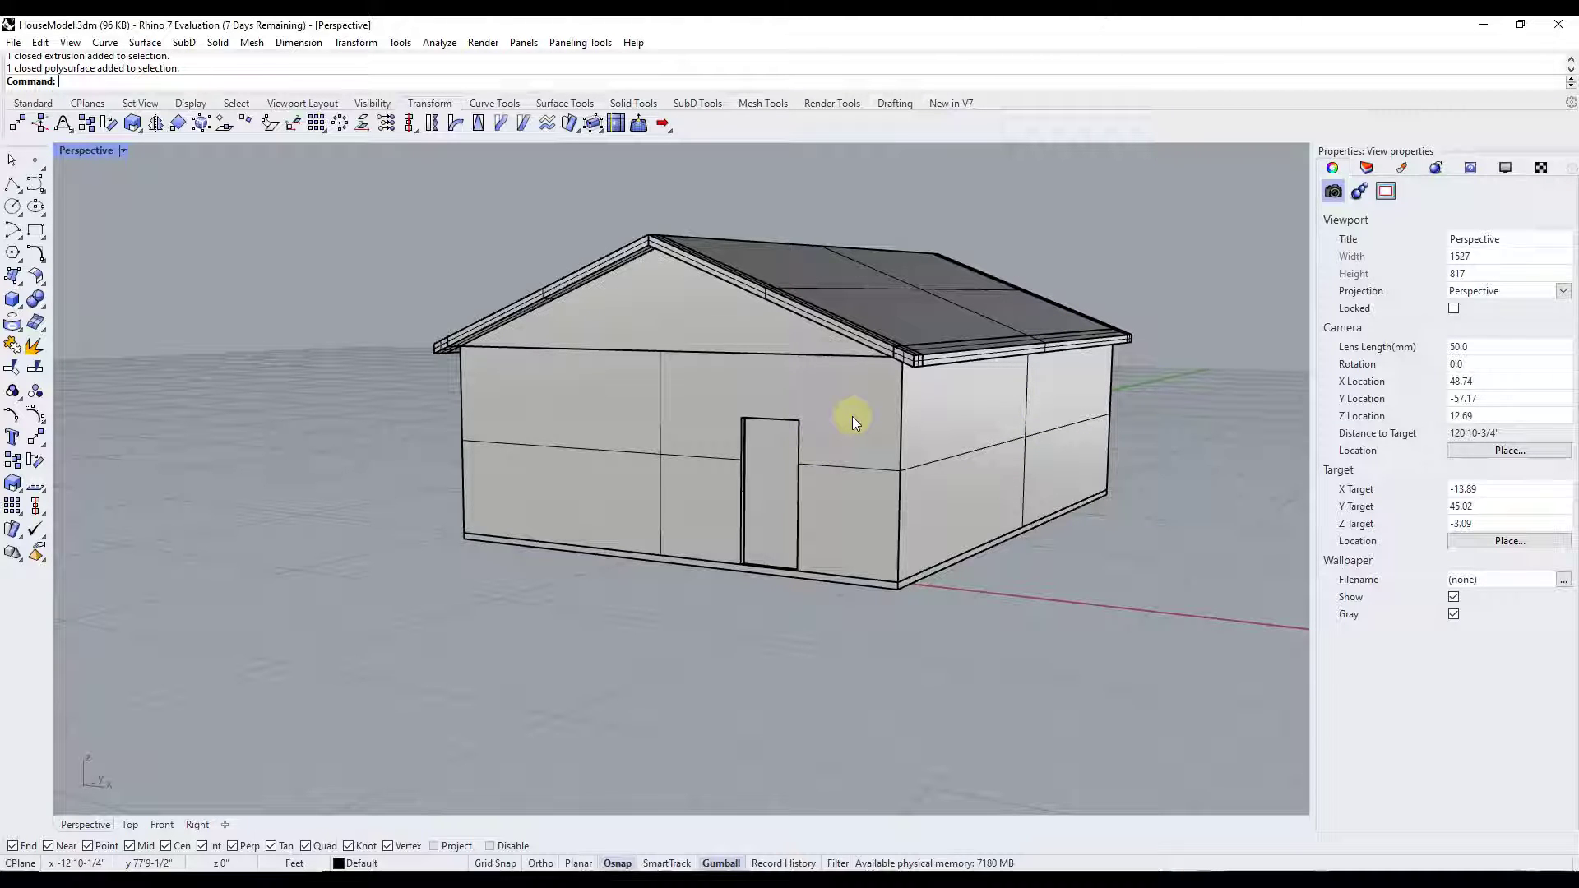
Step: Start importing a library material for the walls and open the Architectural, Wall, Brick, English bond folder
left_click(1403, 167)
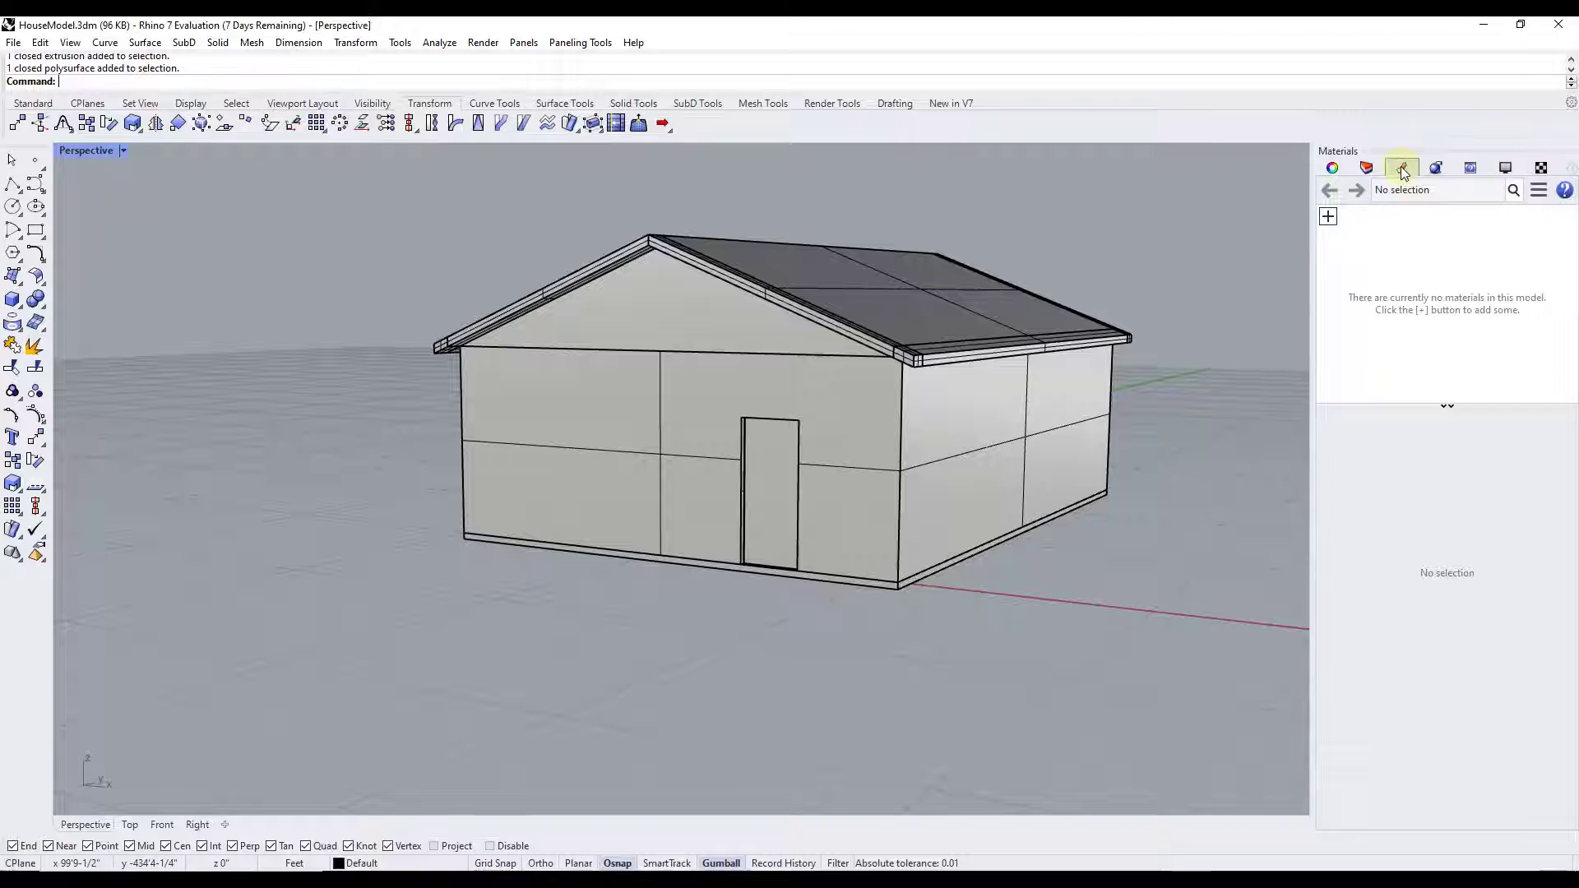
left_click(1329, 217)
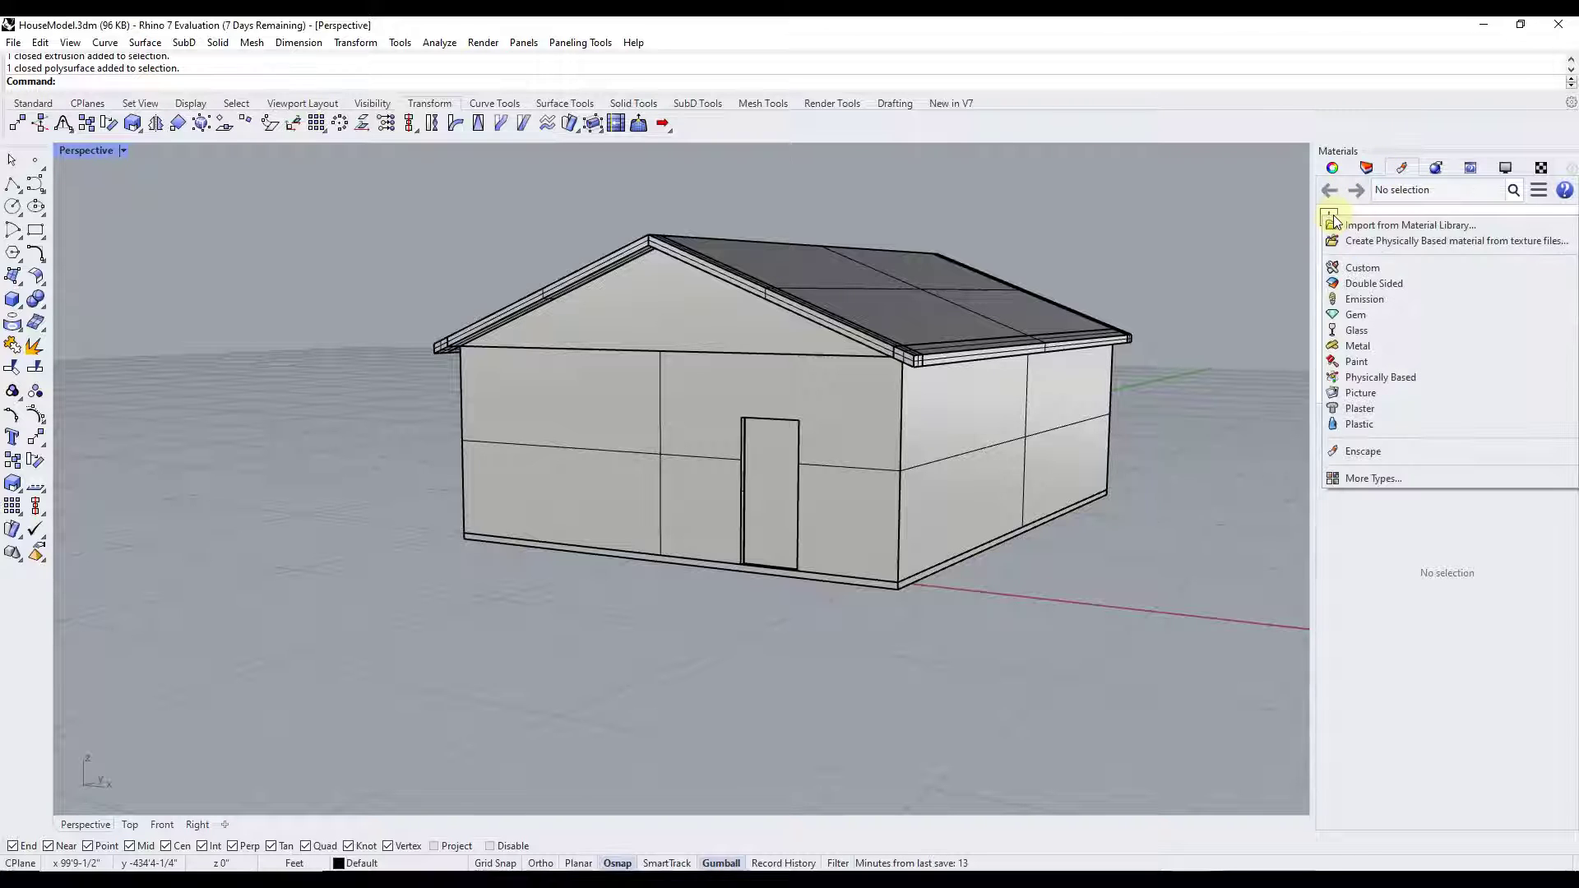
left_click(1369, 228)
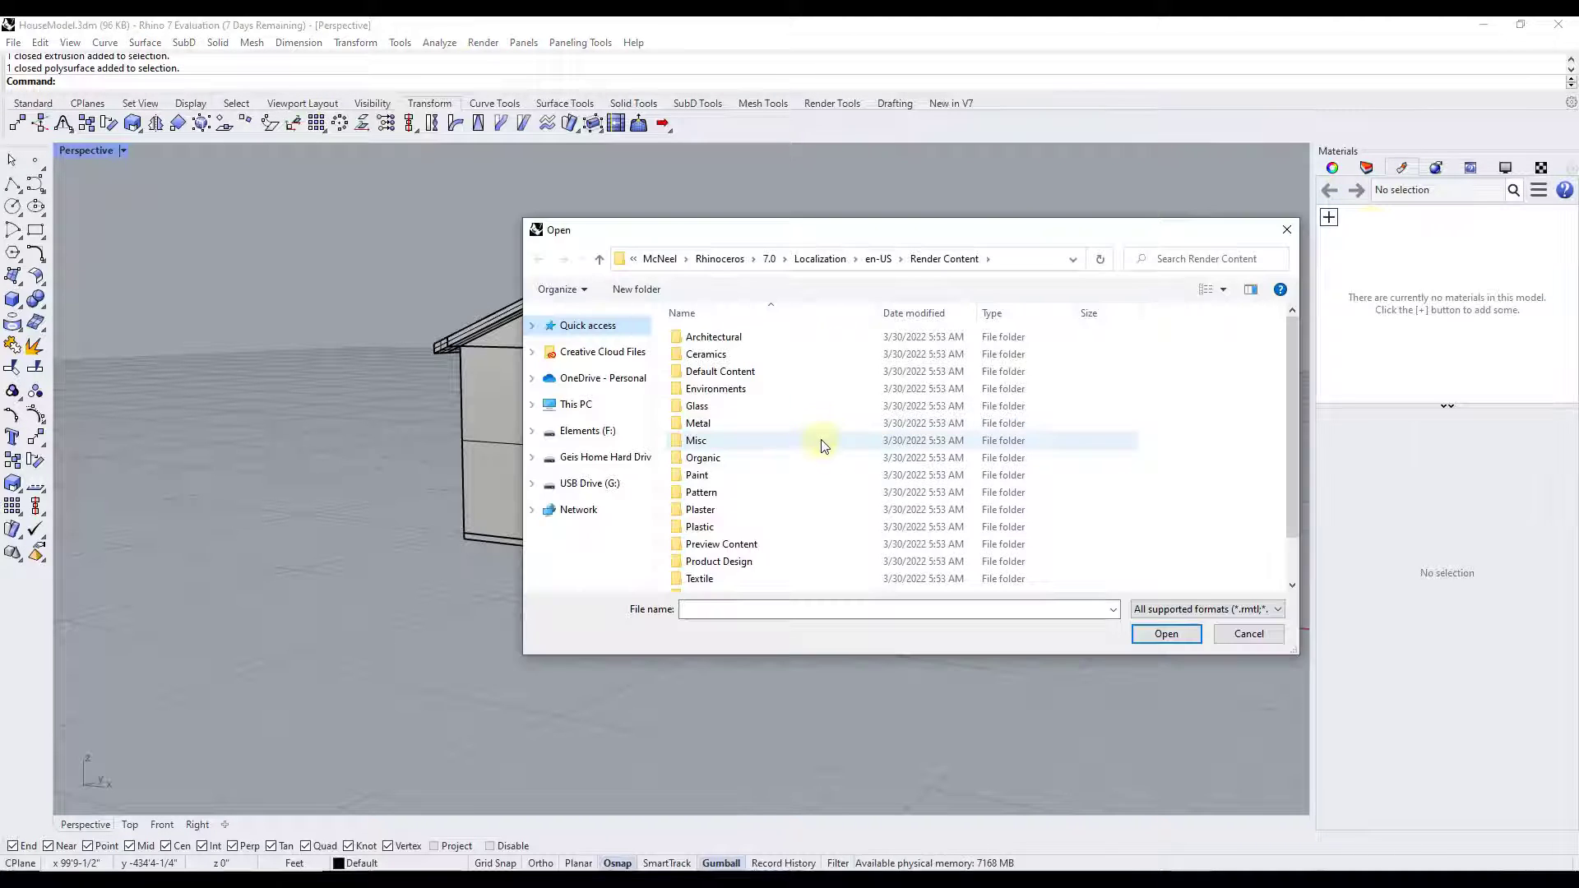
double_click(724, 337)
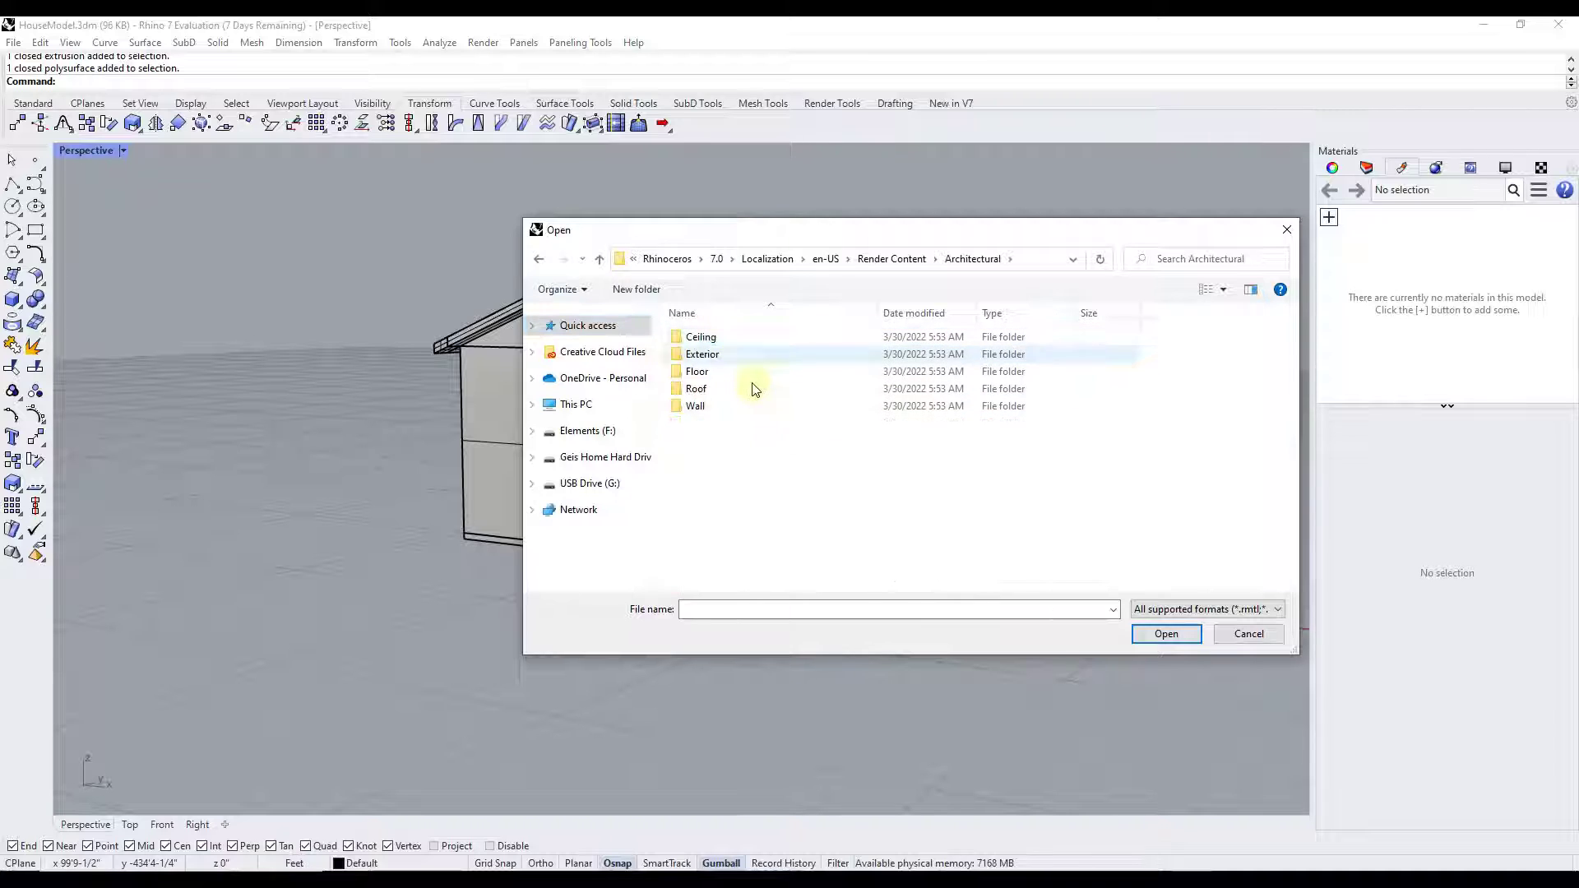
double_click(706, 406)
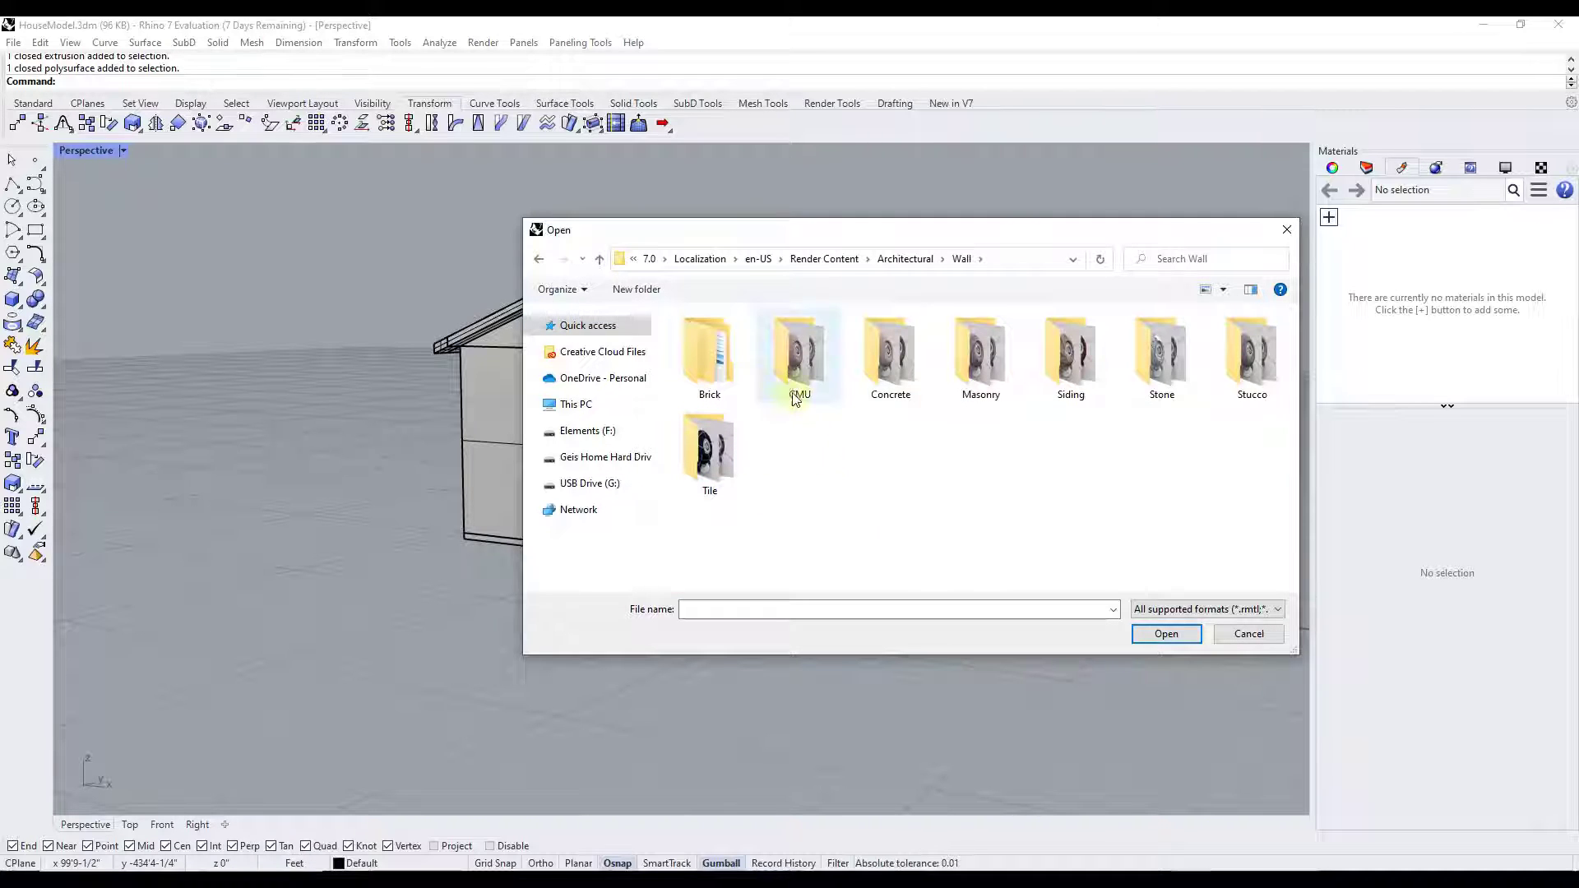
double_click(728, 359)
right_click(734, 427)
left_click(979, 462)
double_click(714, 363)
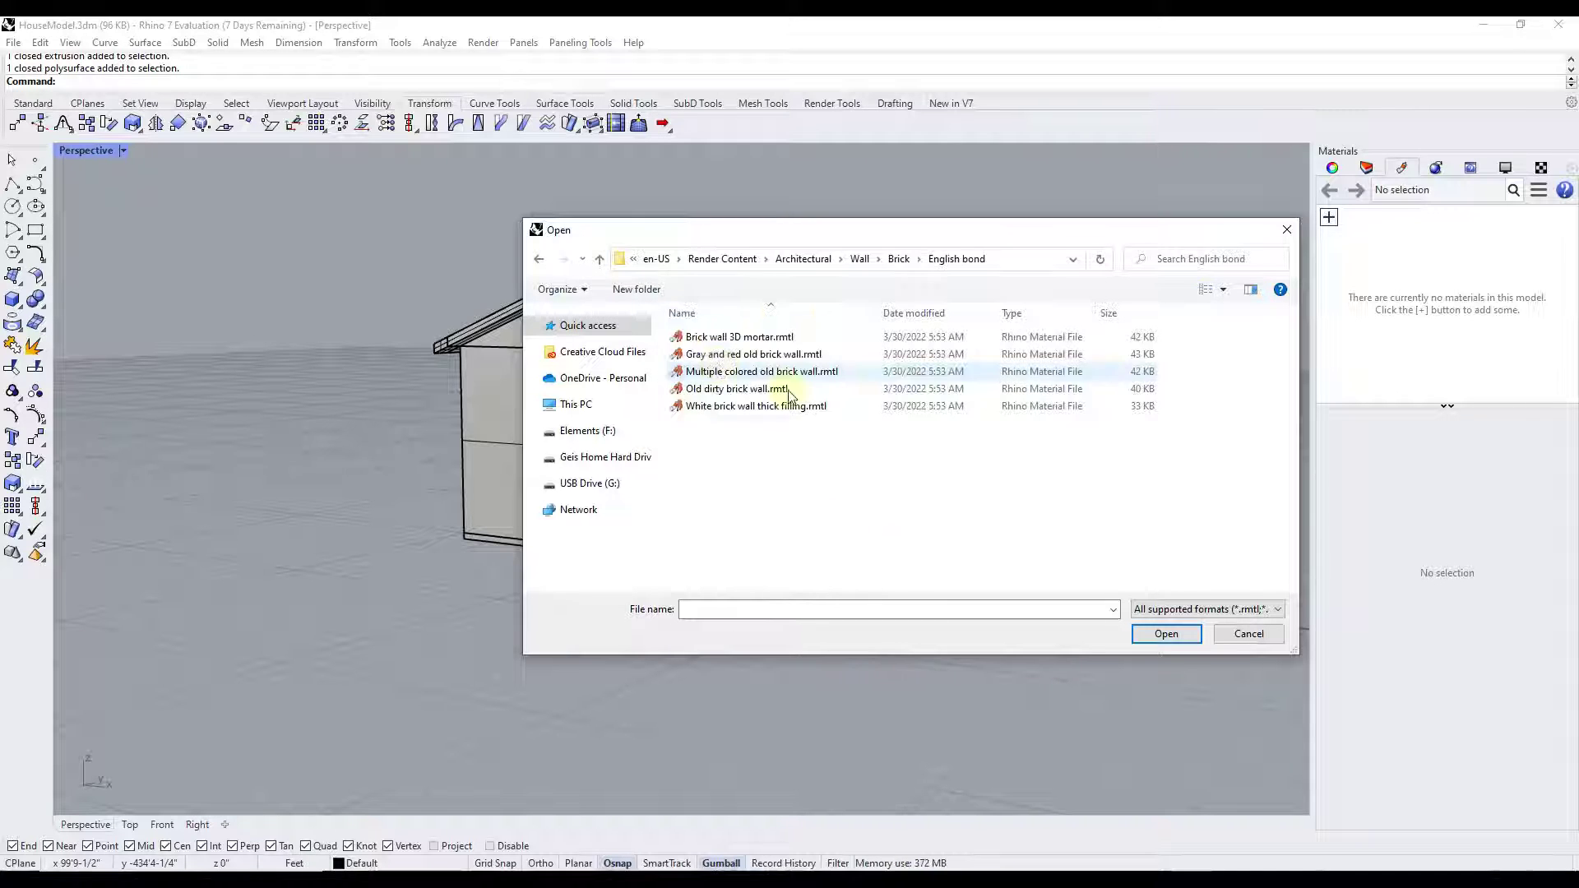
Step: Show the English bond materials as thumbnails and import Brick wall 3D mortar
right_click(811, 454)
mouse_move(847, 463)
left_click(1043, 482)
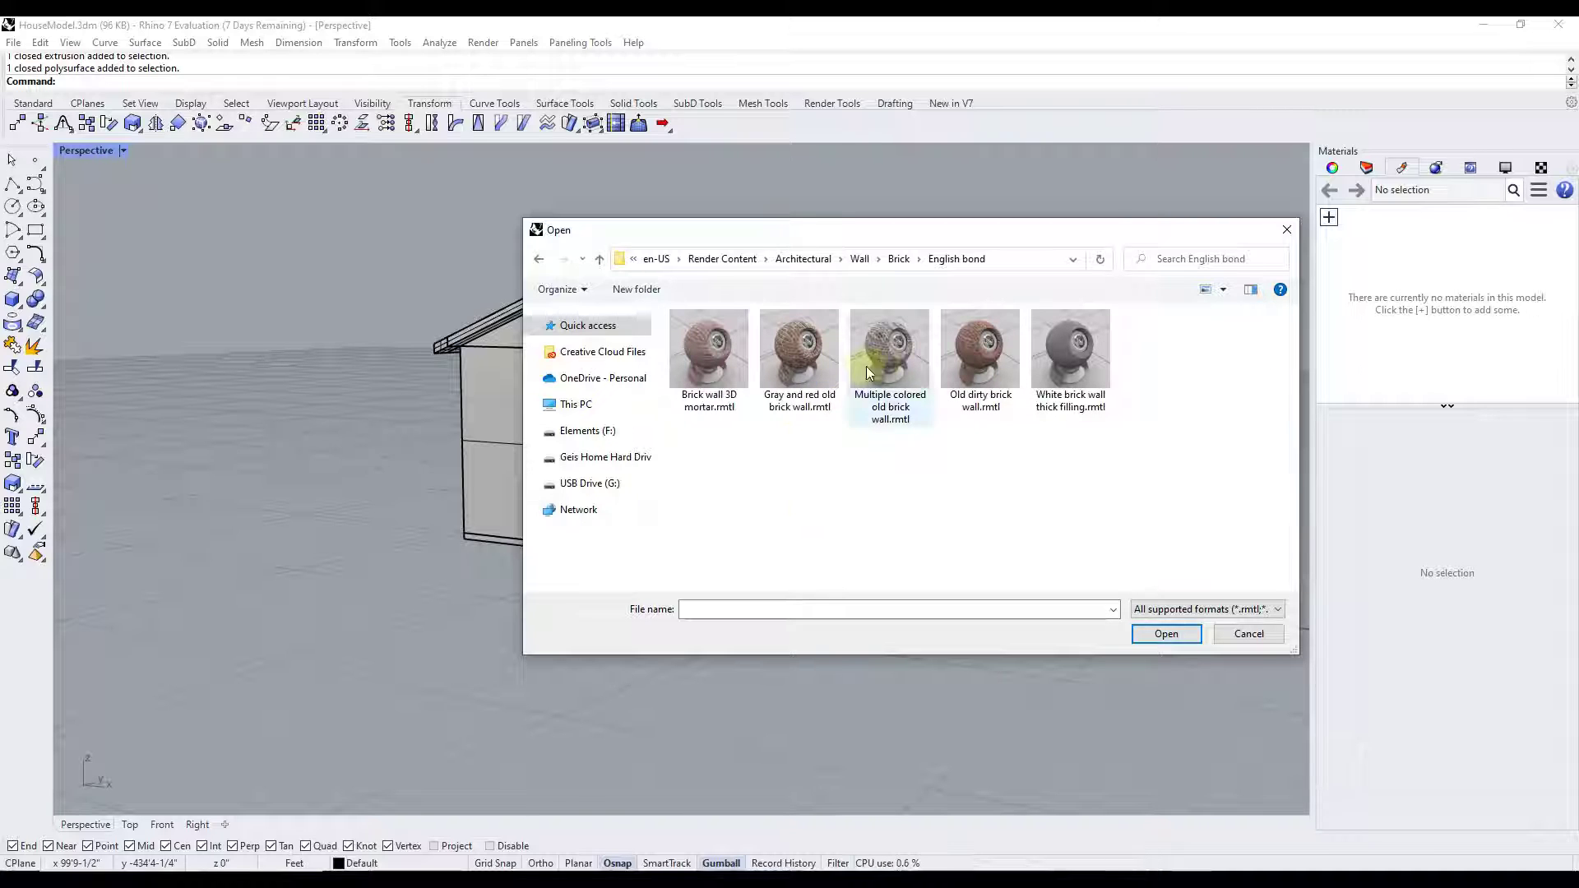
double_click(714, 352)
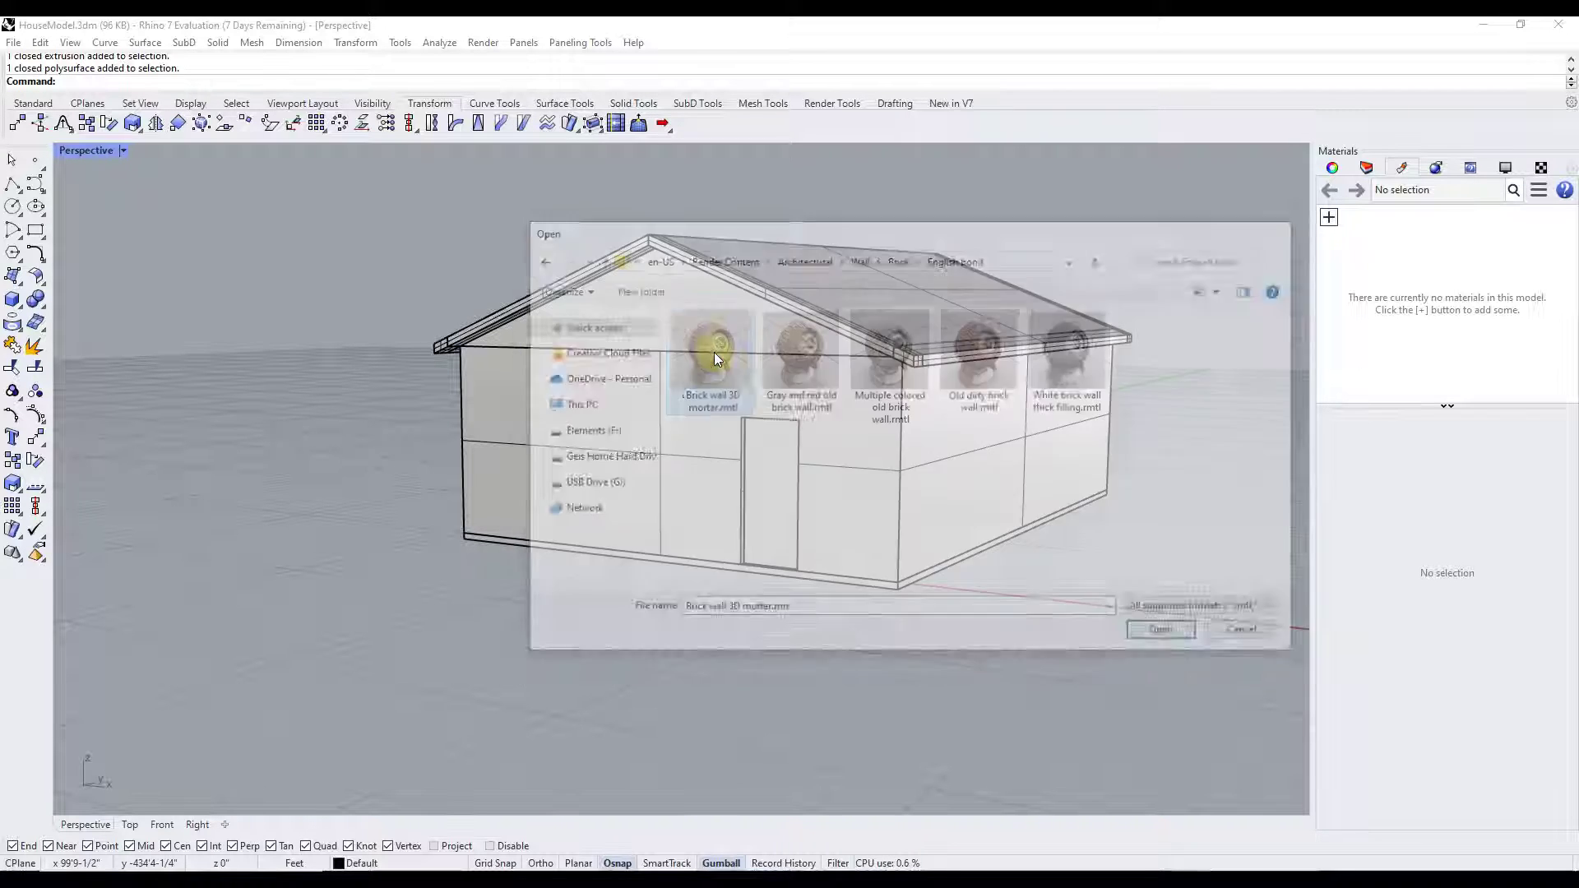
Step: Apply the Brick wall 3D mortar material to the walls and gable, and set the Perspective view to Rendered display
left_click(1385, 259)
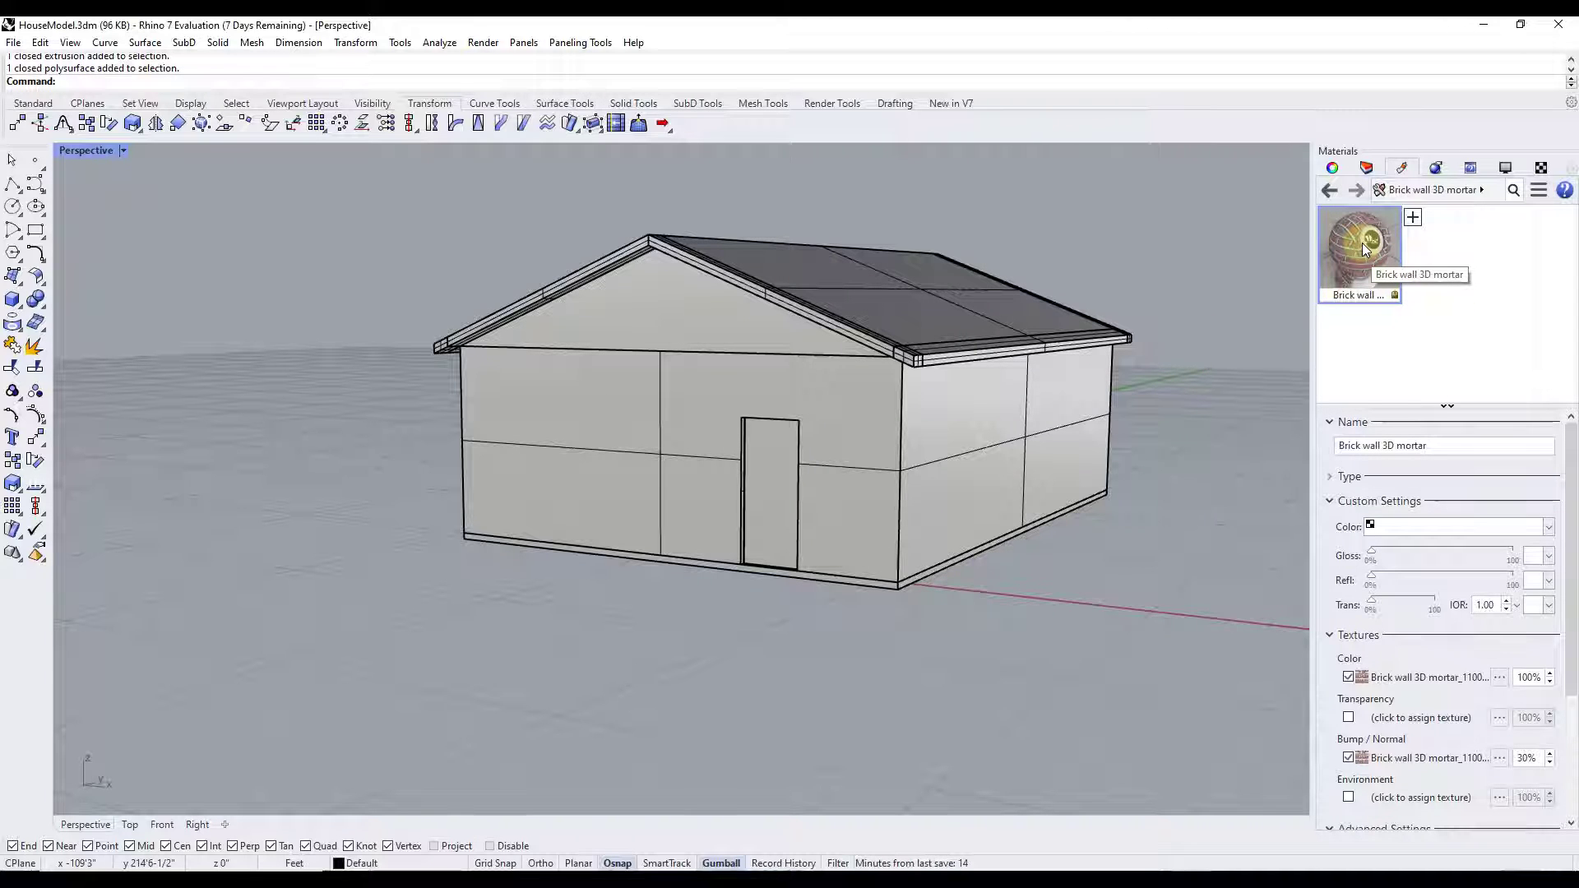
left_click_drag(1359, 245, 1009, 411)
left_click_drag(1359, 248, 665, 305)
left_click(123, 150)
left_click(117, 245)
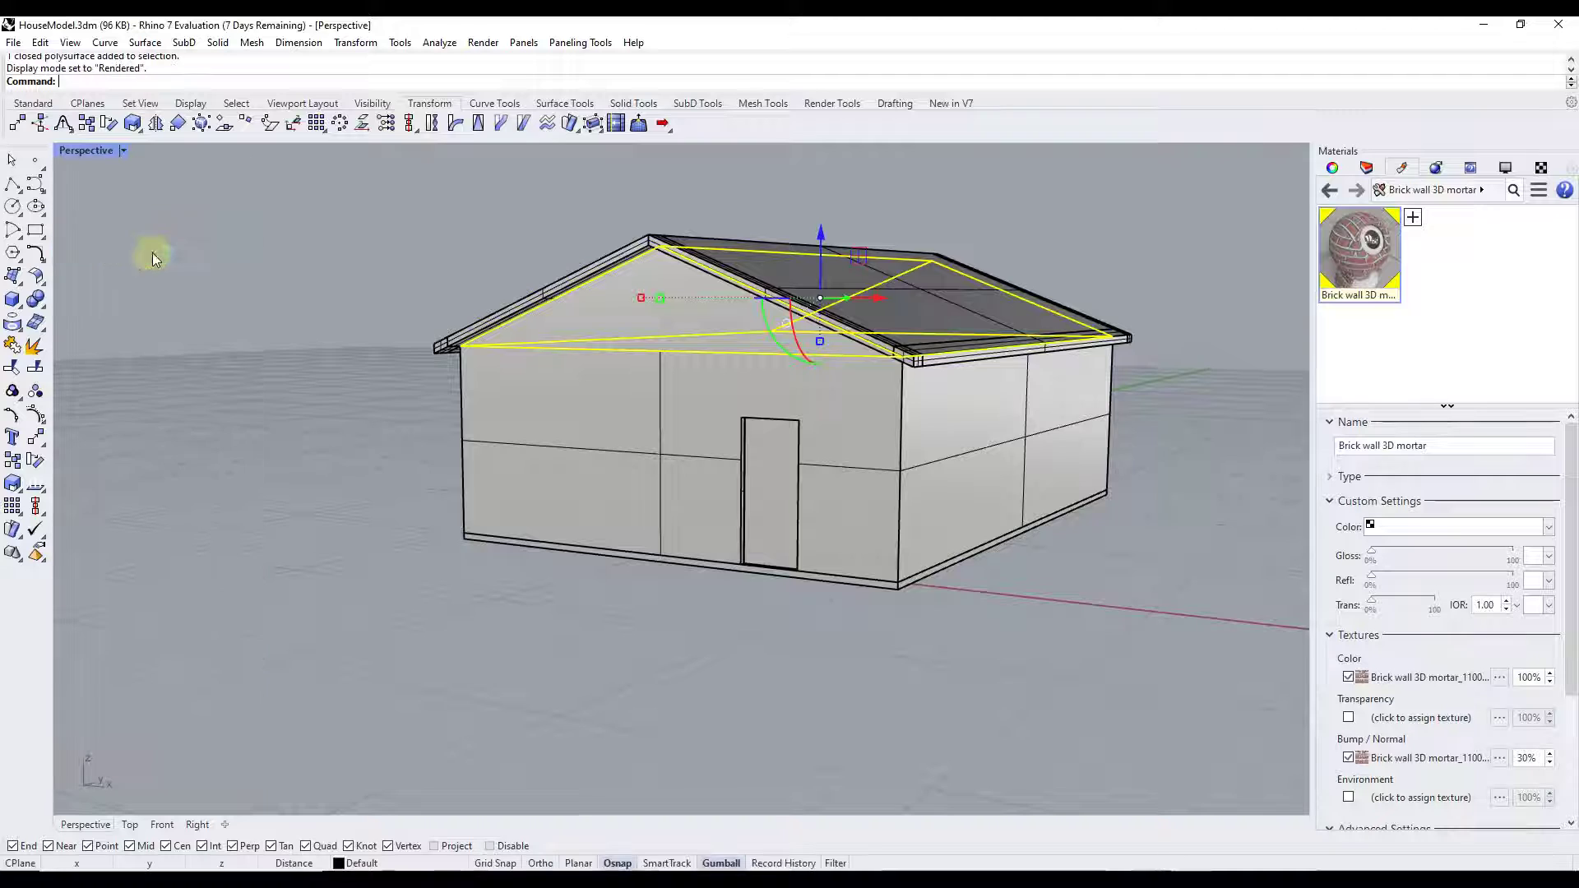
right_click_drag(891, 559, 970, 353)
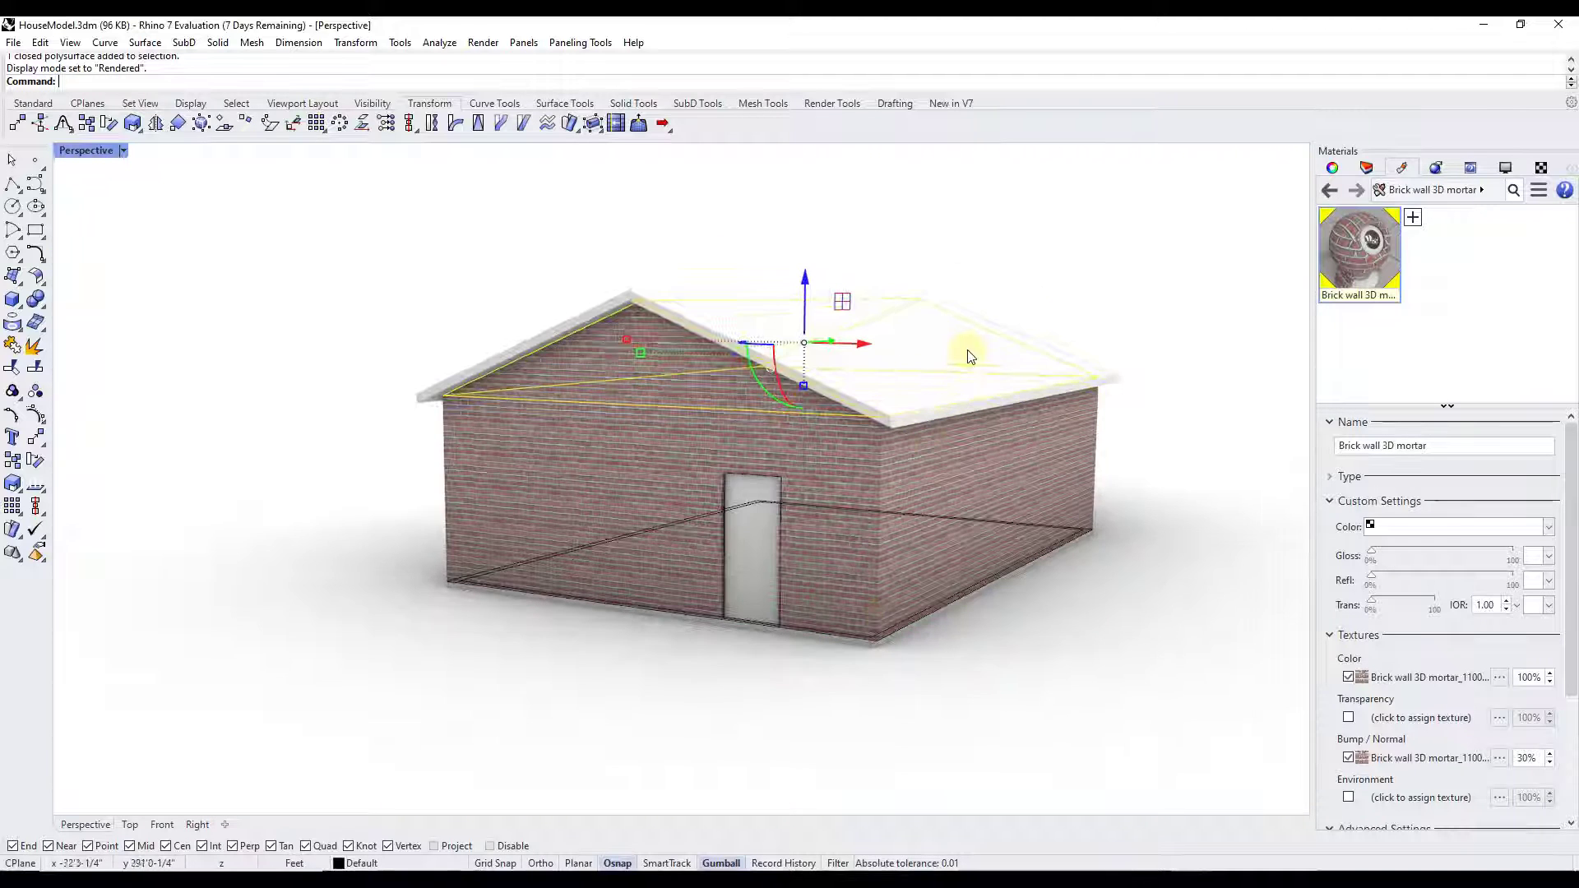
Step: Import the Cedar gray material from the library's Architectural, Roof, Shingle folder, previewing the shingles as thumbnails
left_click(1415, 218)
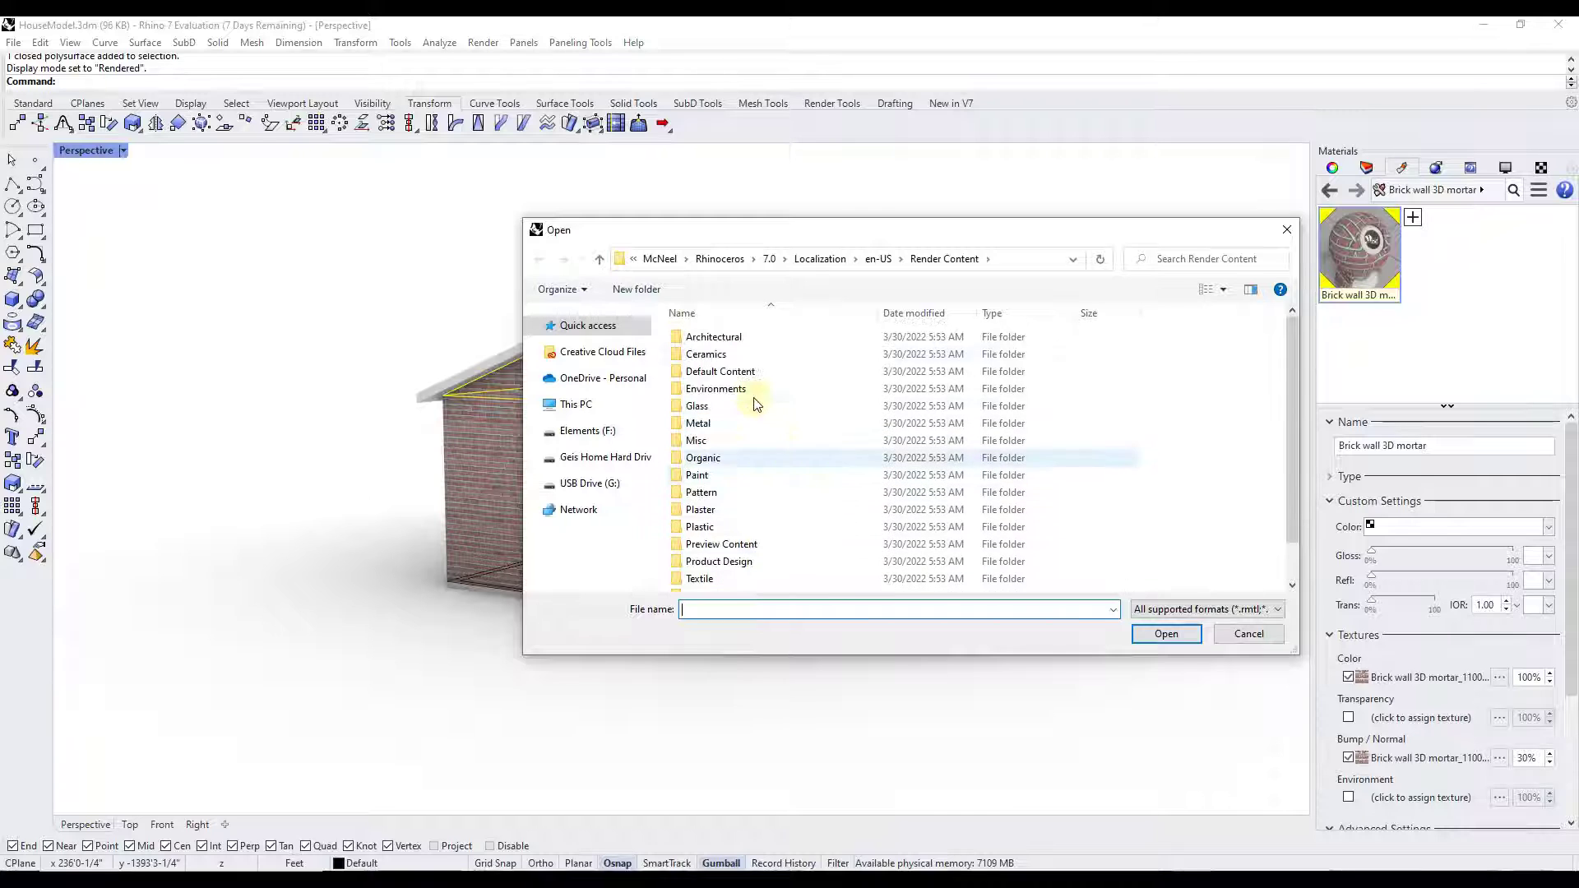
double_click(703, 339)
left_click(704, 393)
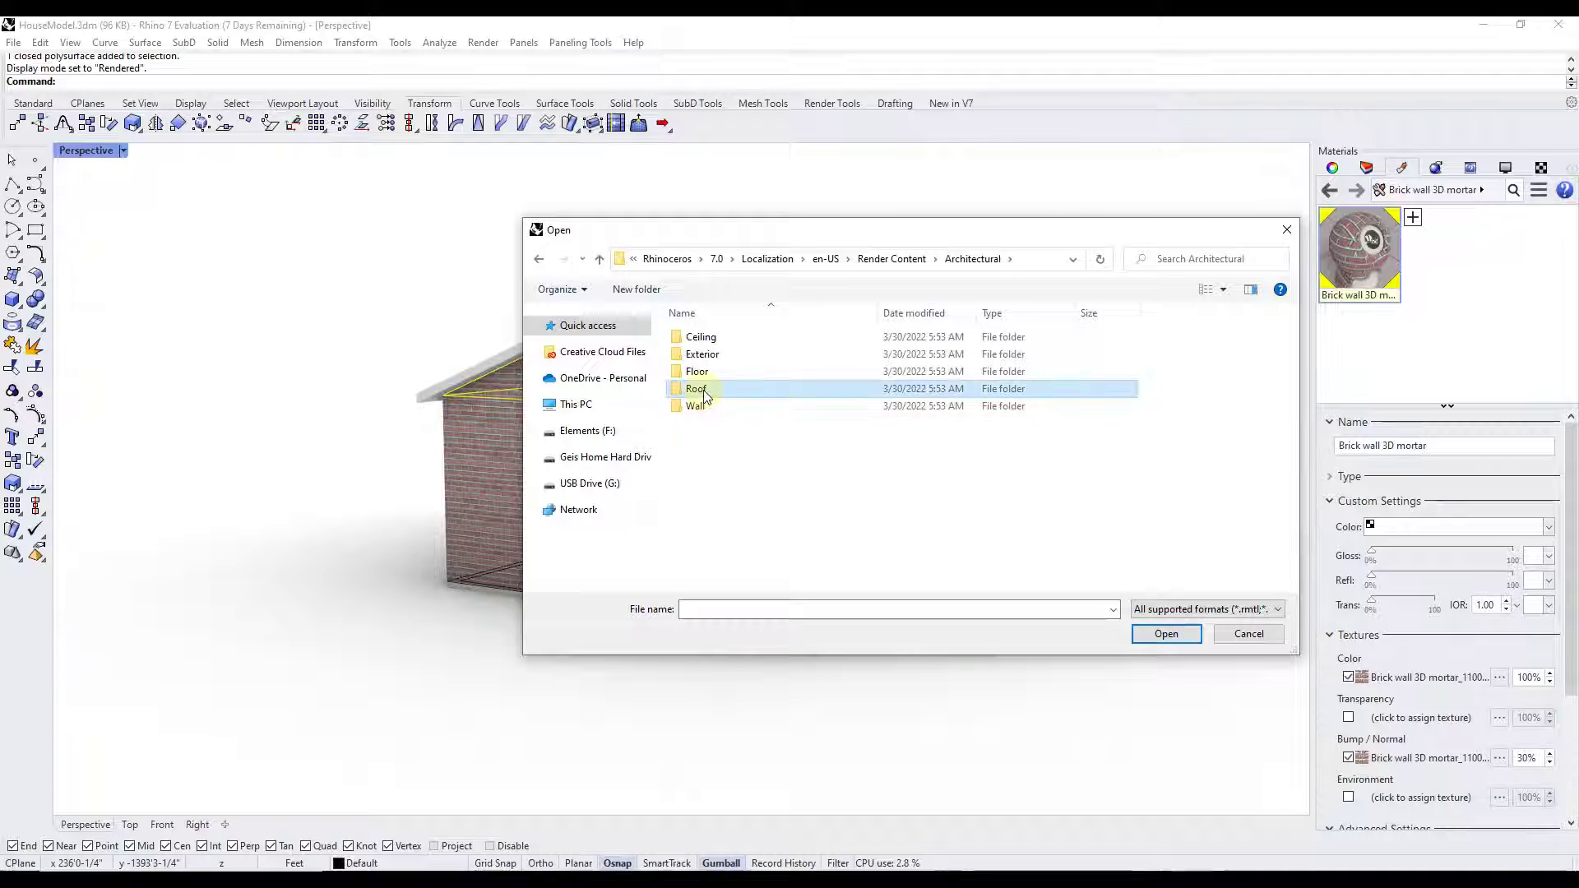
double_click(704, 391)
double_click(699, 356)
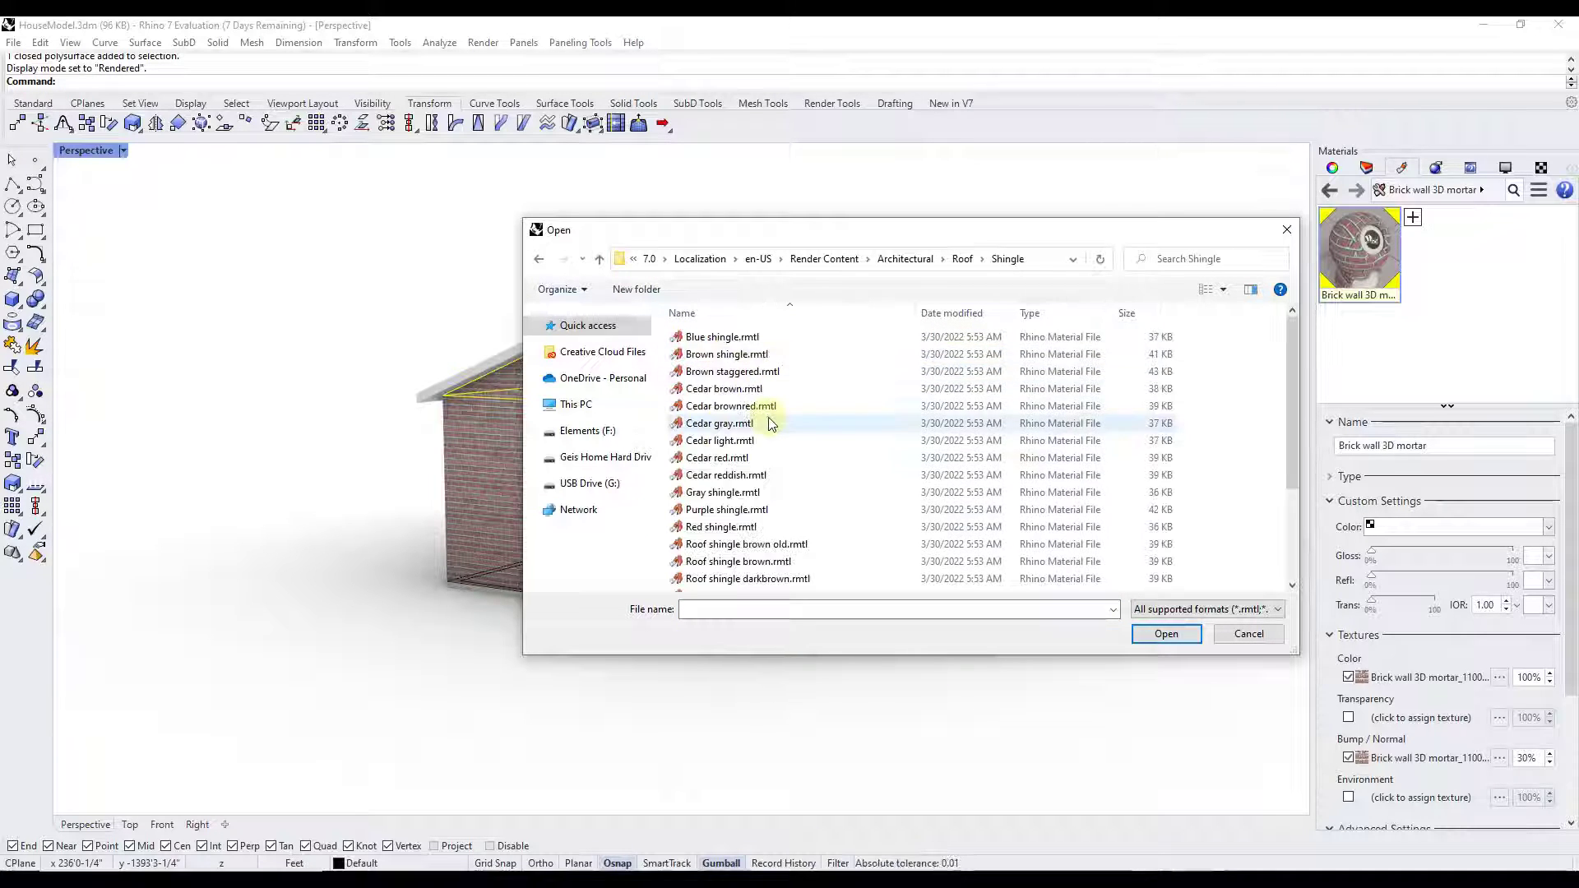
right_click(665, 390)
left_click(905, 423)
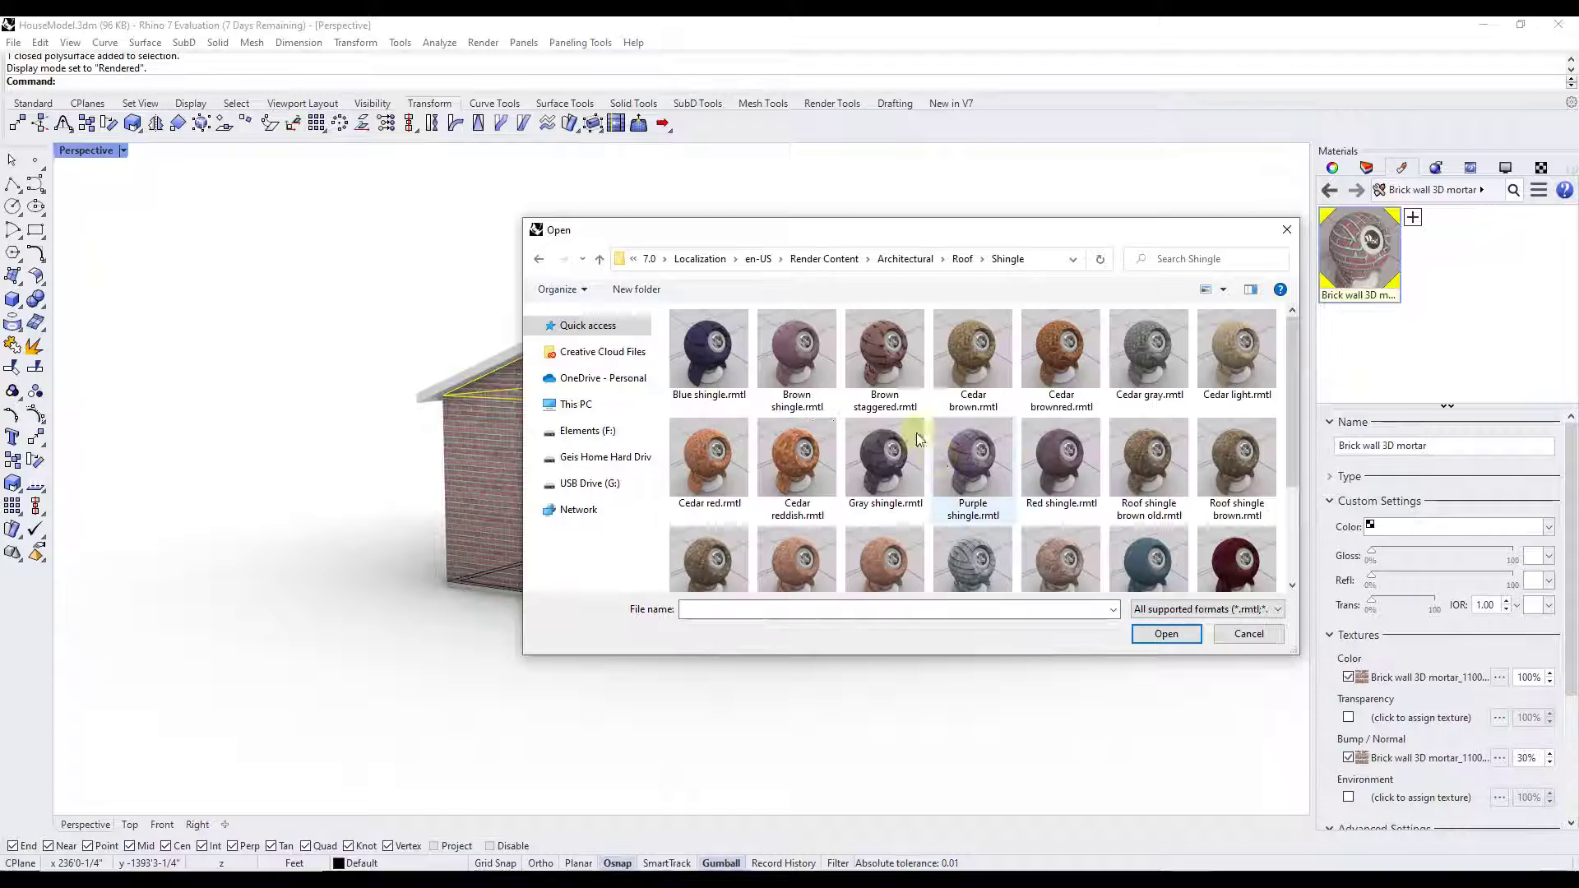
double_click(1134, 343)
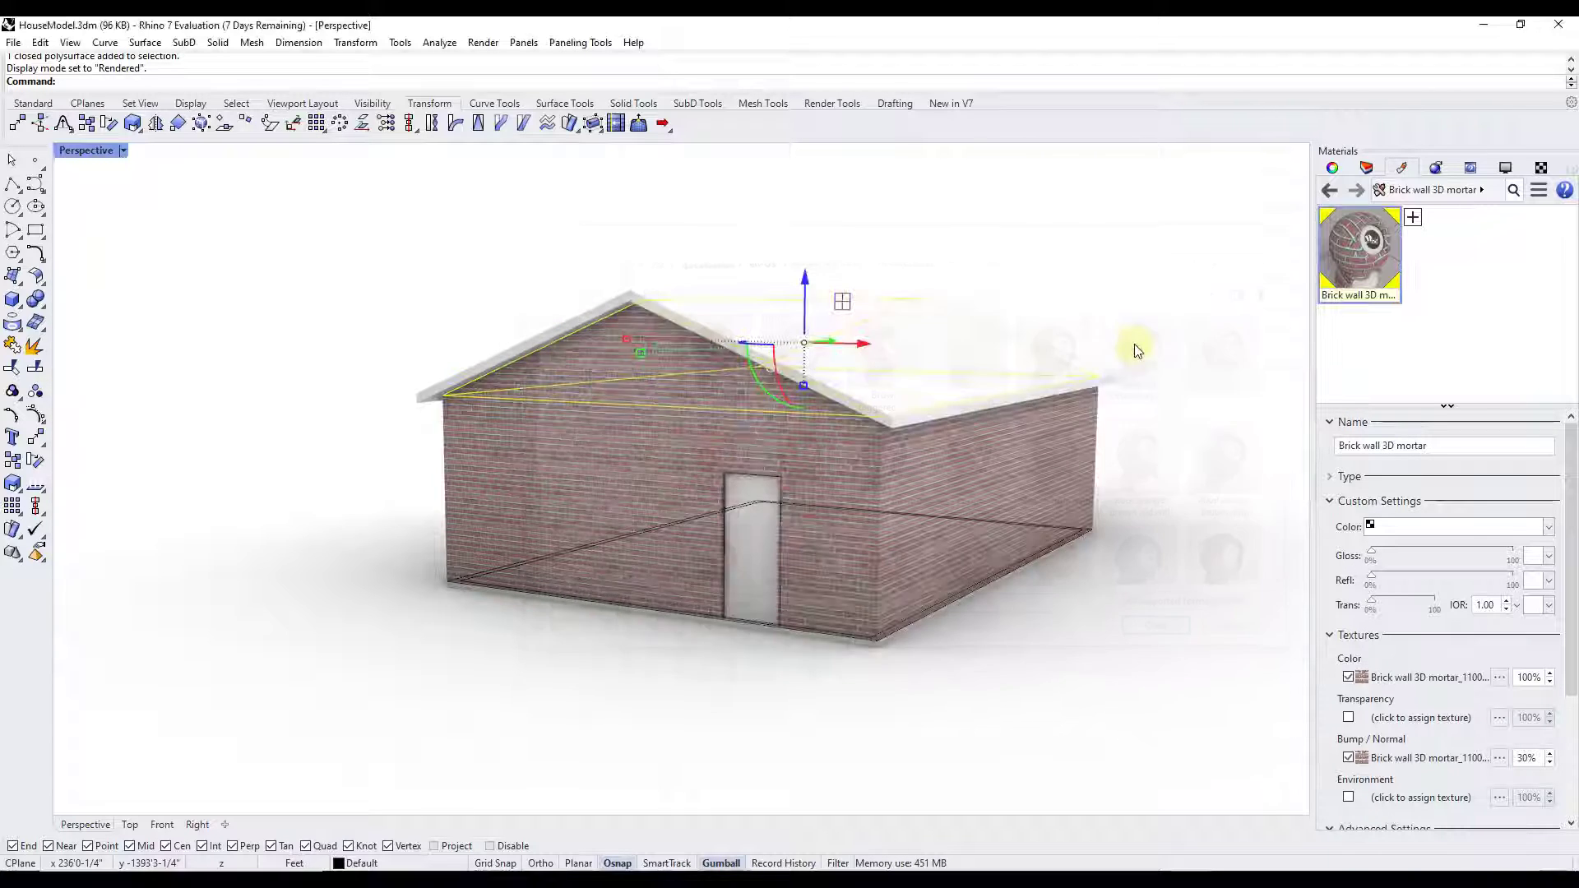
Step: Try the Cedar gray material on the whole roof slab and inspect how it covers the edge faces
left_click_drag(1433, 245, 951, 380)
key("ctrl+z")
scroll(952, 380, "up", 3)
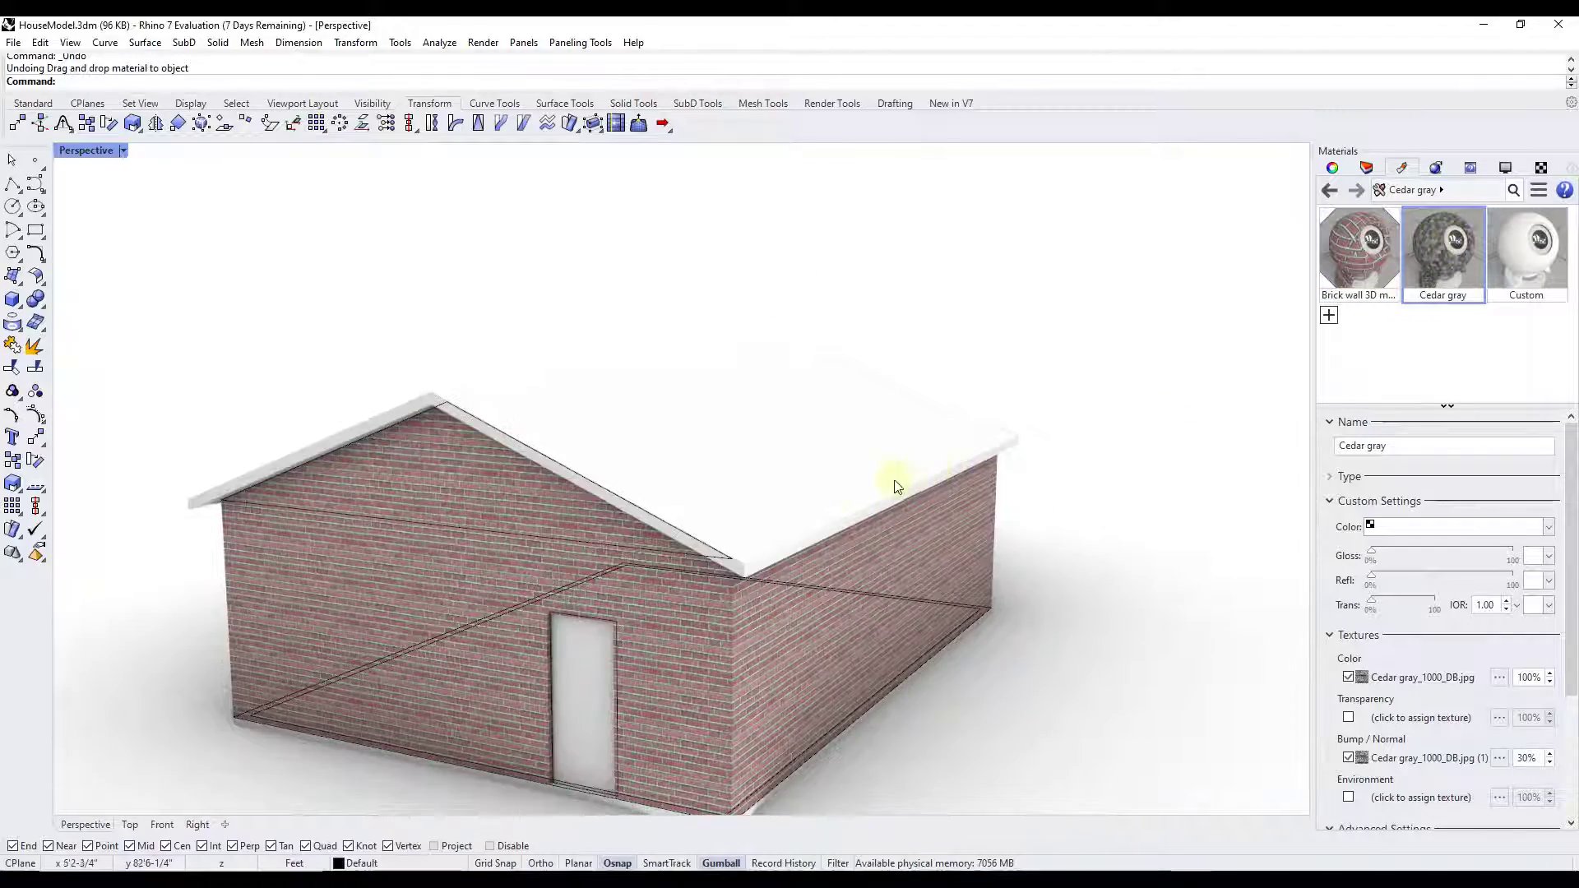
scroll(926, 476, "down", 3)
left_click_drag(1444, 247, 573, 461)
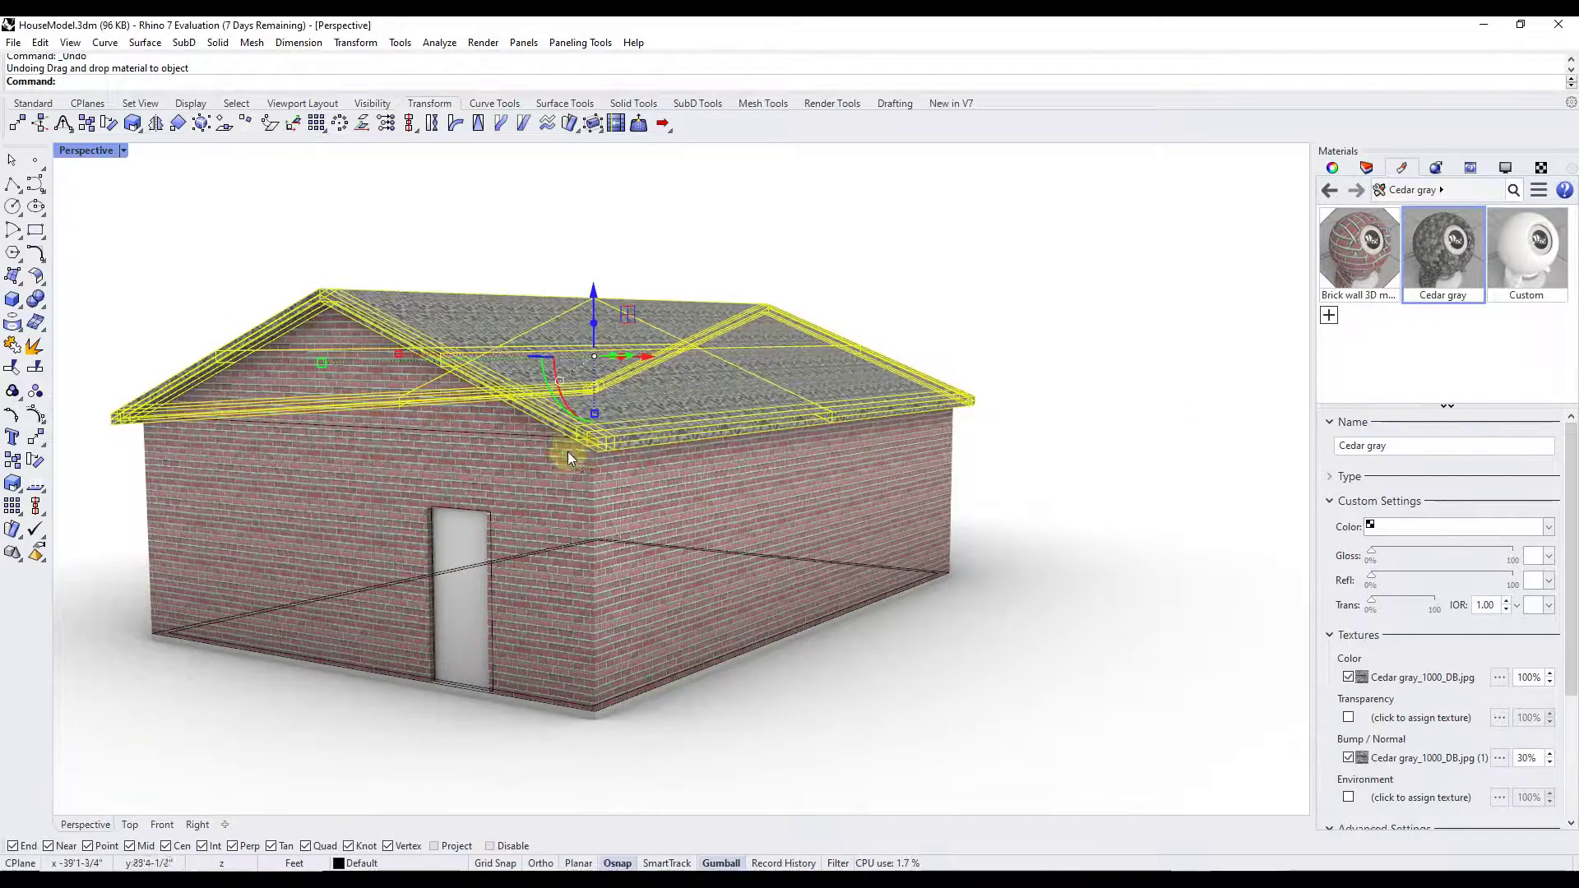
scroll(573, 455, "up", 6)
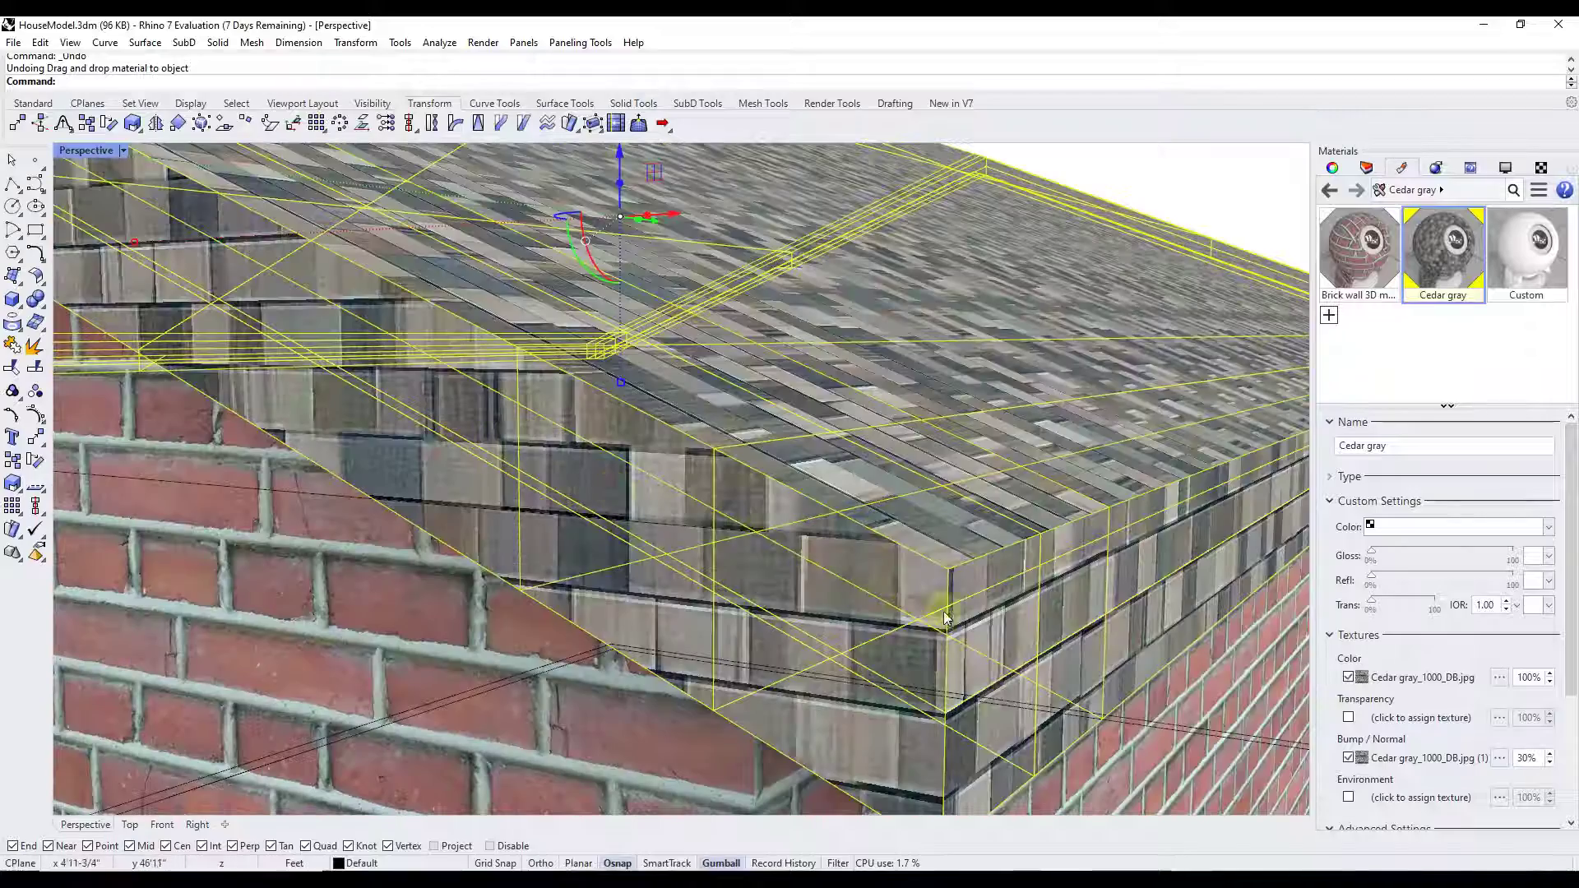
scroll(1043, 608, "down", 8)
key("Escape")
Step: Apply Cedar gray only to the top faces of one roof slope, including its front, eave, corner and rear overhang strips
left_click_drag(1441, 239, 863, 477)
left_click_drag(1357, 350, 588, 518)
left_click_drag(1359, 350, 948, 525)
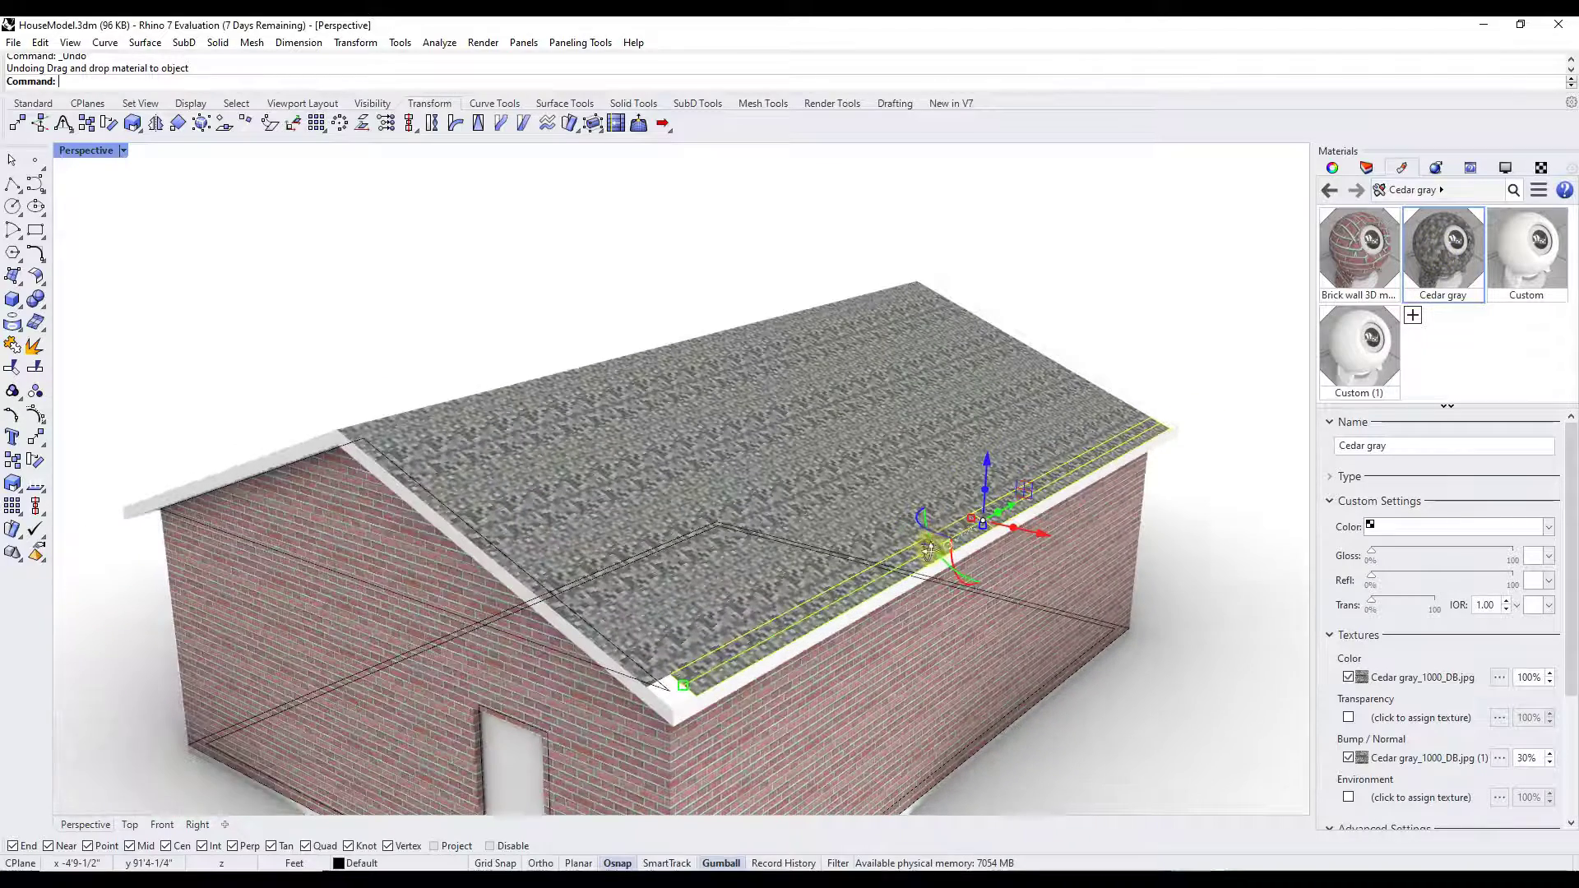
left_click_drag(944, 545, 670, 696)
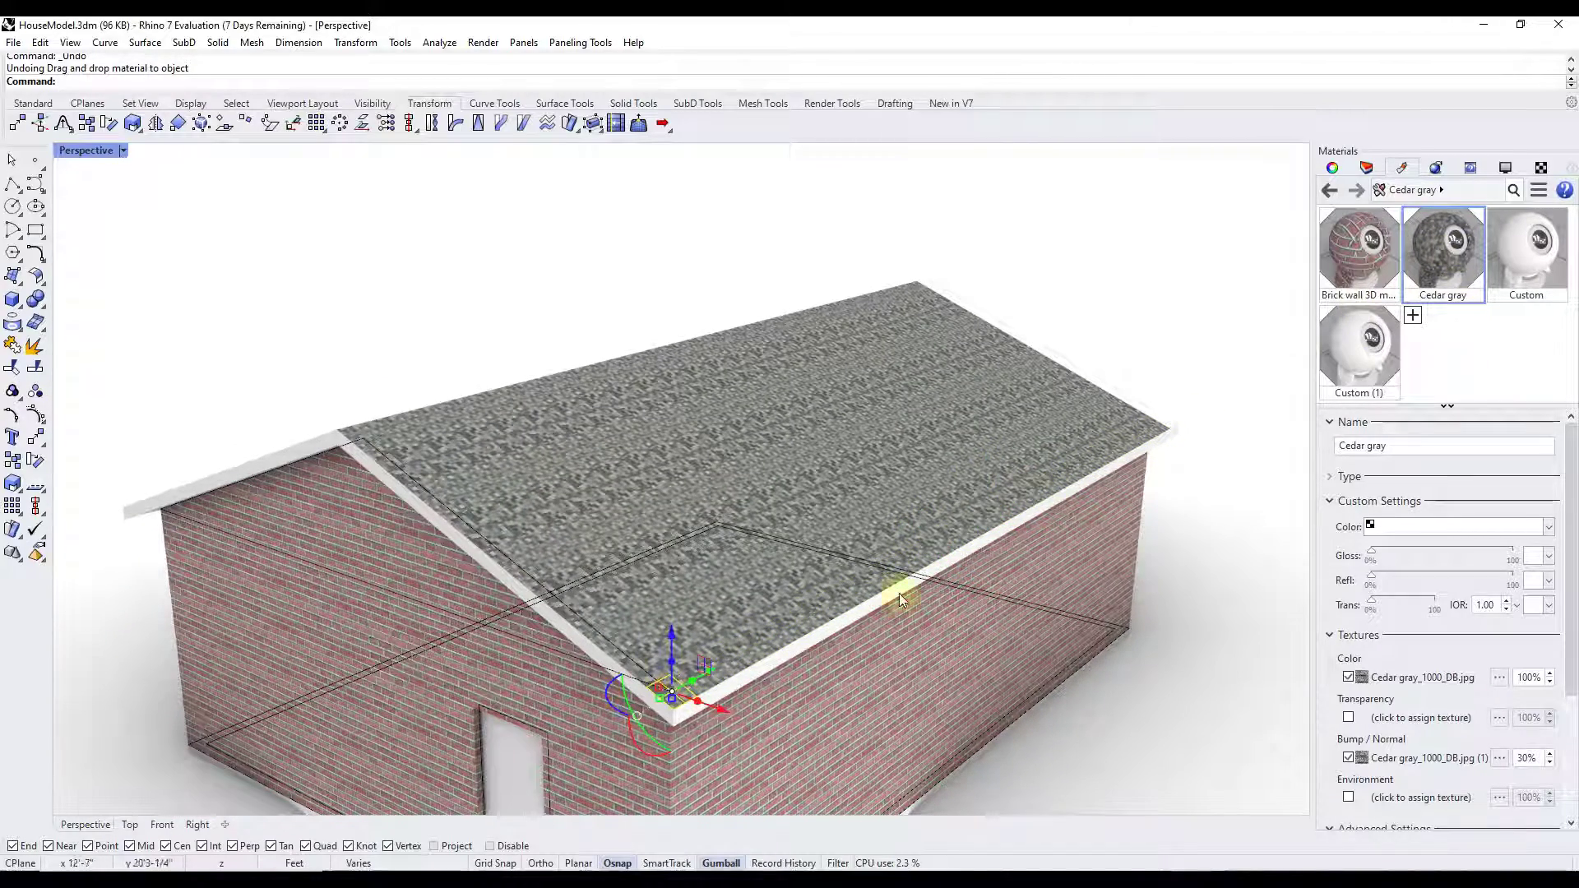
left_click_drag(1444, 251, 1081, 370)
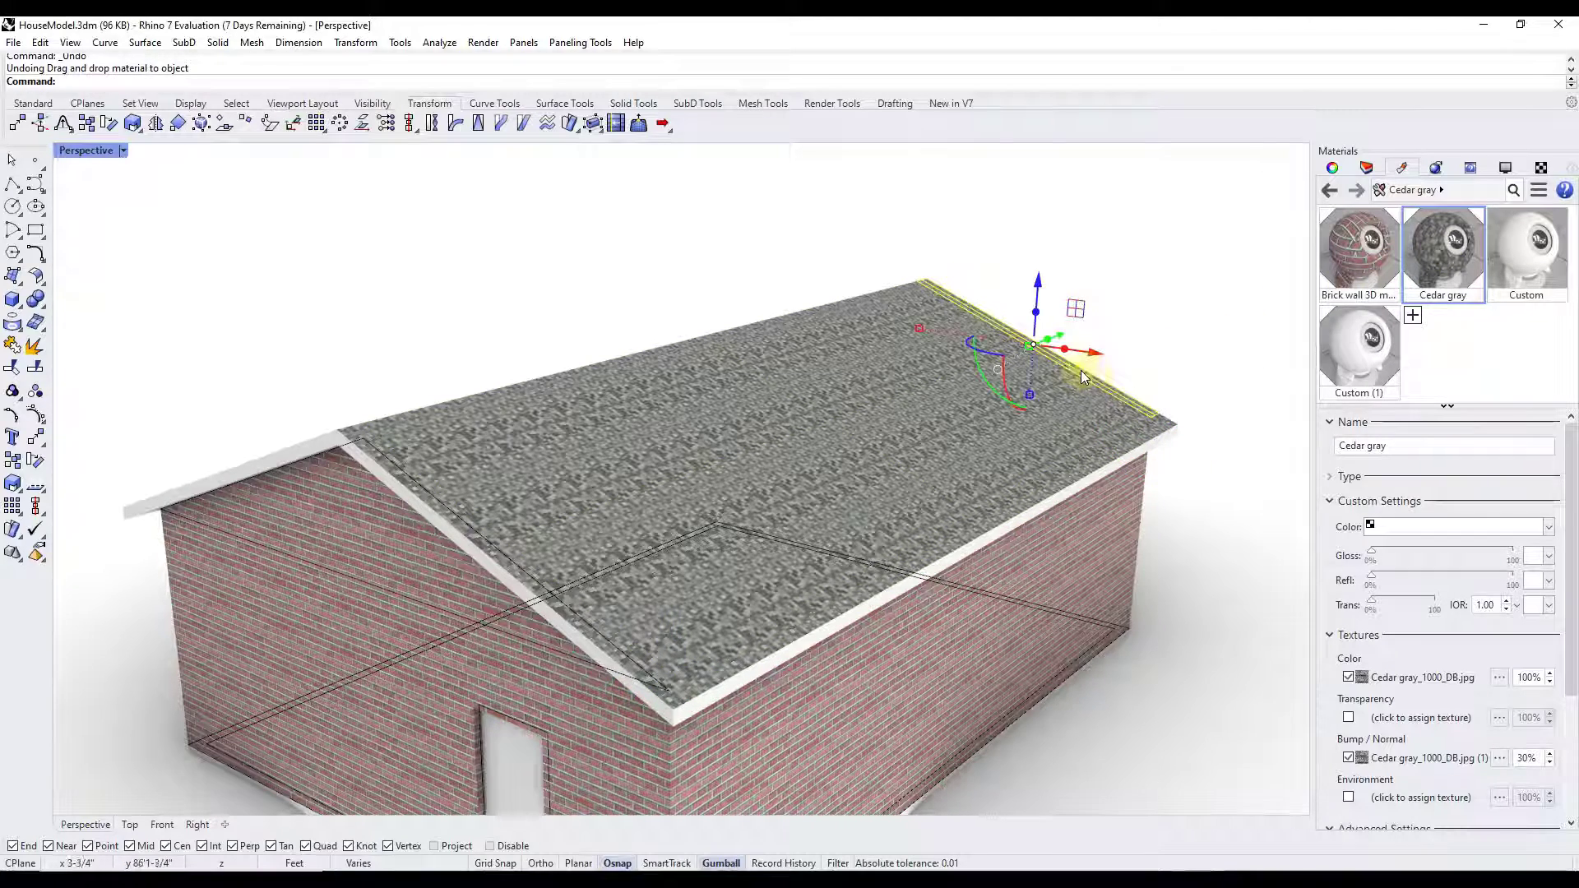
Step: Apply Cedar gray to the top faces of the opposite roof slope, leaving the fascia edges without it
scroll(1081, 370, "down", 3)
scroll(993, 459, "up", 8)
scroll(905, 449, "down", 6)
right_click_drag(822, 441, 856, 518)
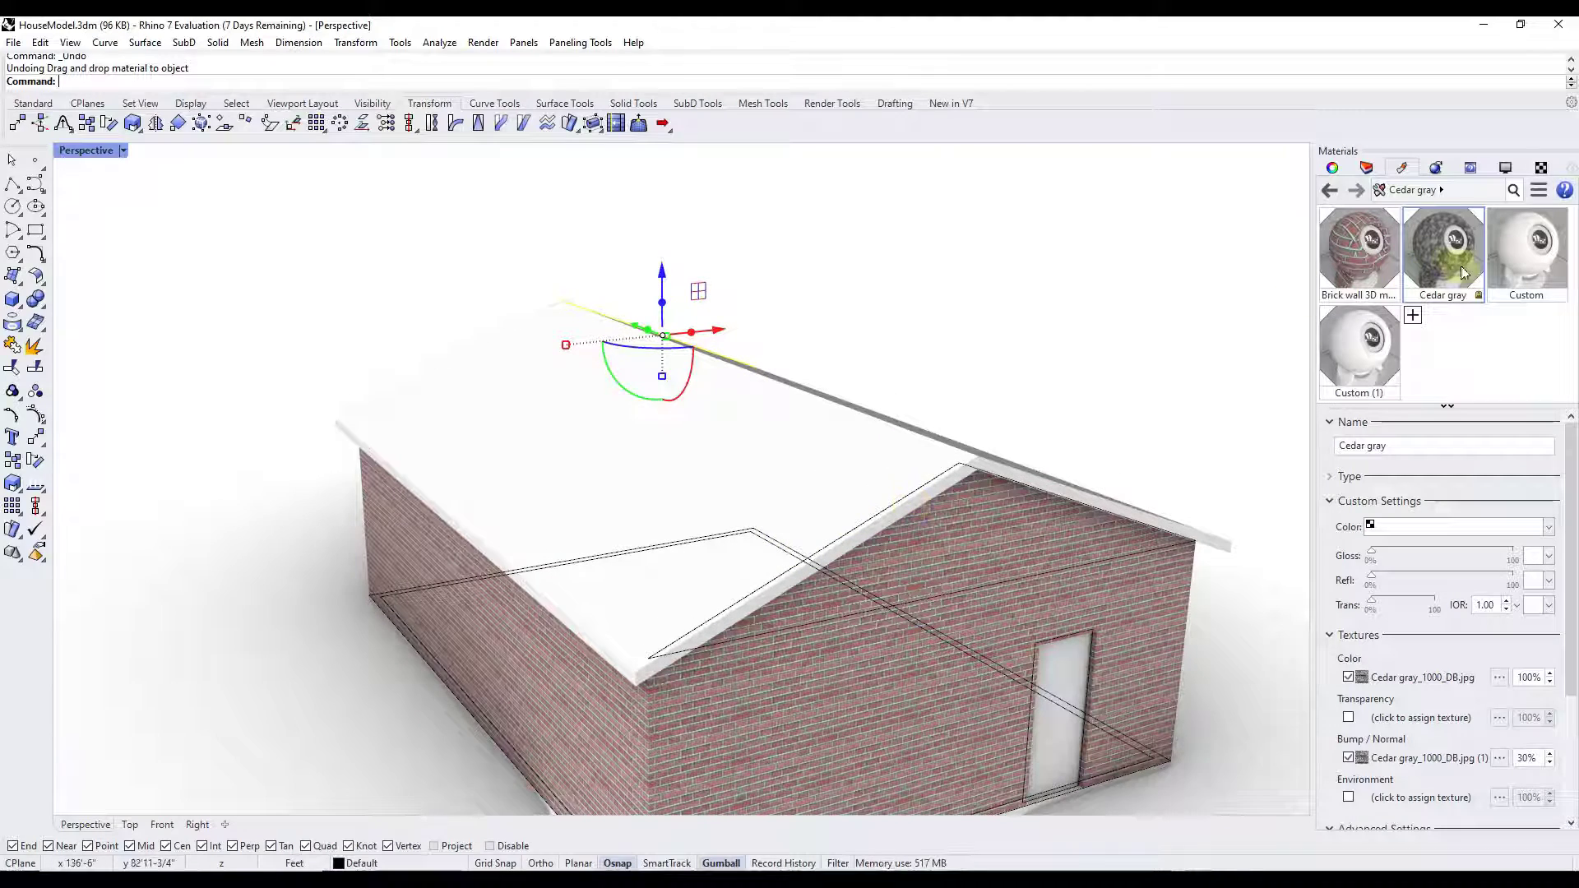
left_click_drag(1454, 263, 732, 461)
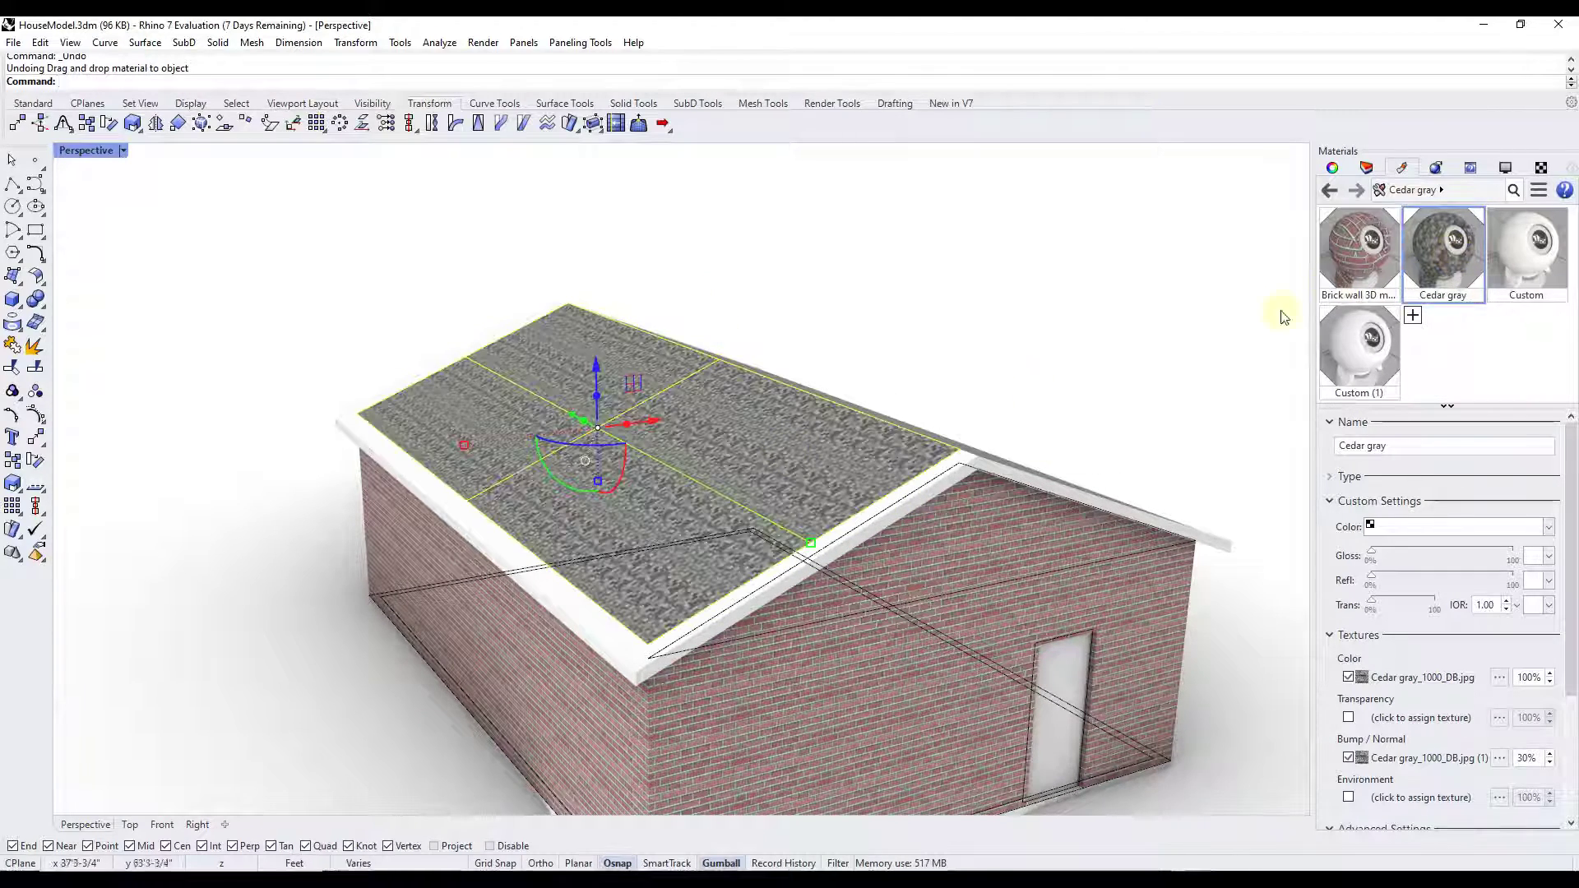
left_click_drag(1427, 261, 639, 352)
Step: Examine the direction and scale of the shingle texture on the roof from several angles, then clear the selection
scroll(458, 406, "up", 4)
scroll(638, 353, "down", 3)
right_click_drag(324, 522, 572, 668)
scroll(751, 536, "up", 2)
right_click_drag(751, 536, 835, 430)
scroll(663, 430, "up", 3)
scroll(658, 441, "down", 2)
scroll(637, 444, "up", 2)
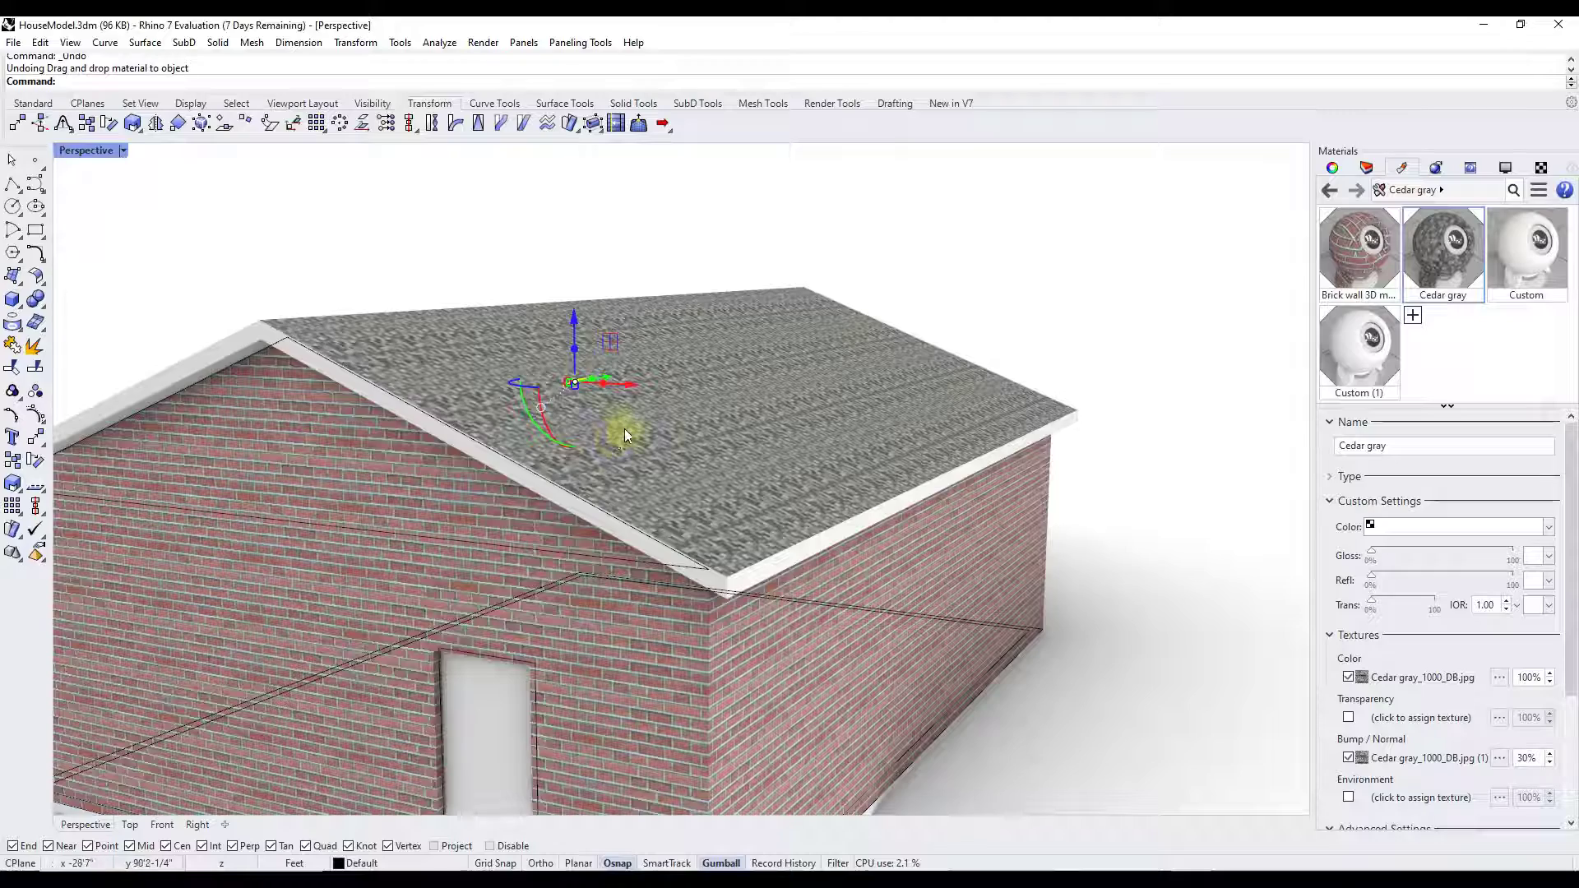
scroll(640, 474, "down", 2)
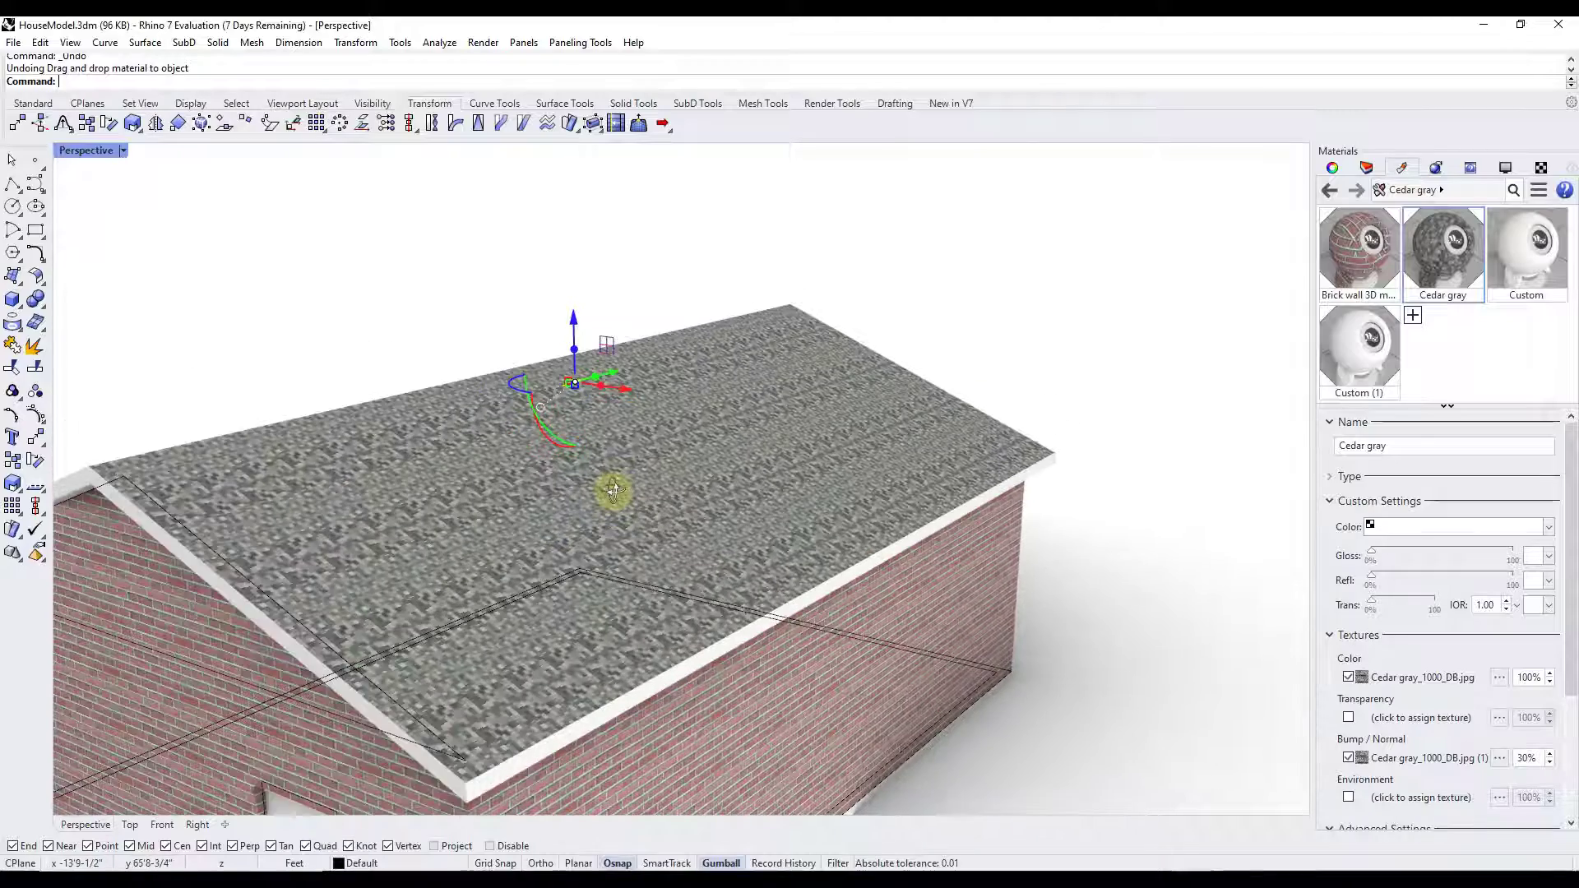
scroll(851, 397, "down", 2)
left_click(656, 473)
right_click_drag(656, 472, 614, 503)
scroll(367, 596, "up", 5)
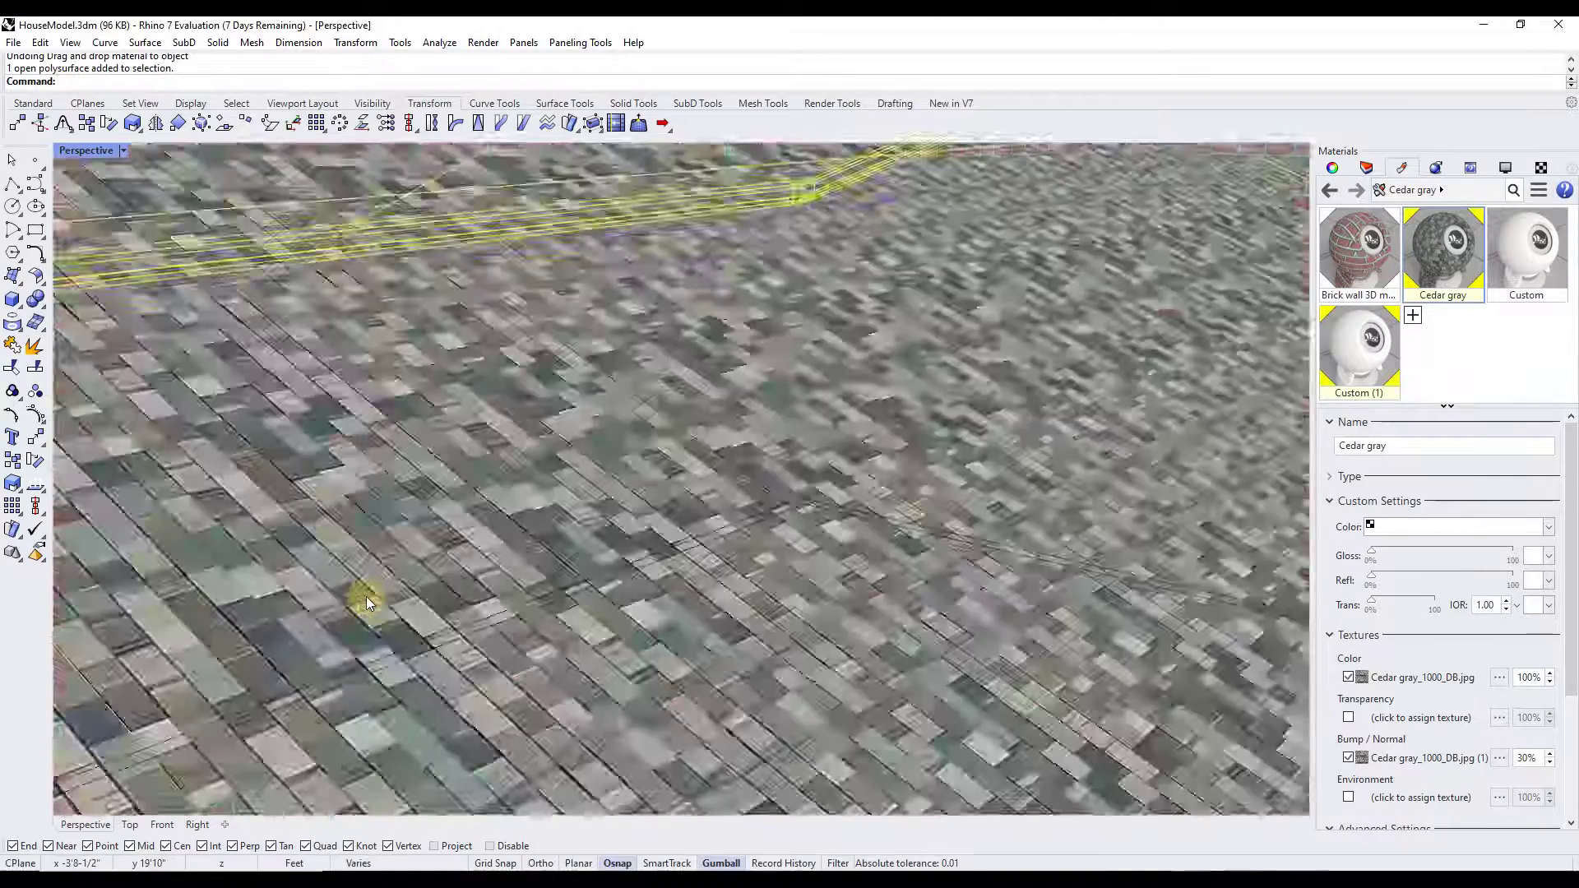
scroll(436, 559, "down", 4)
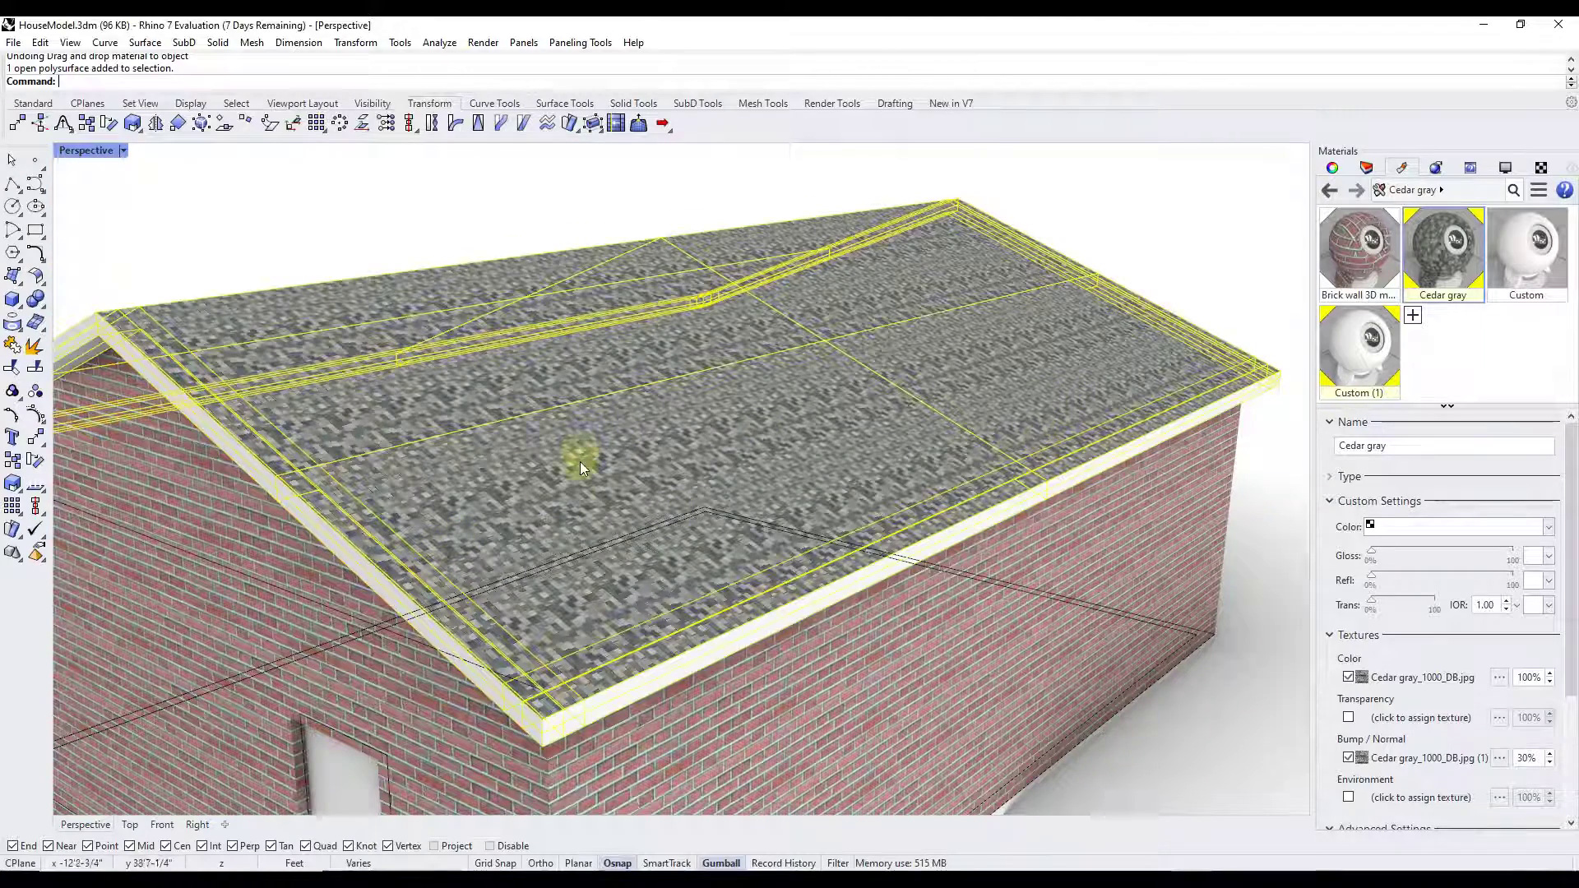
left_click(1151, 200)
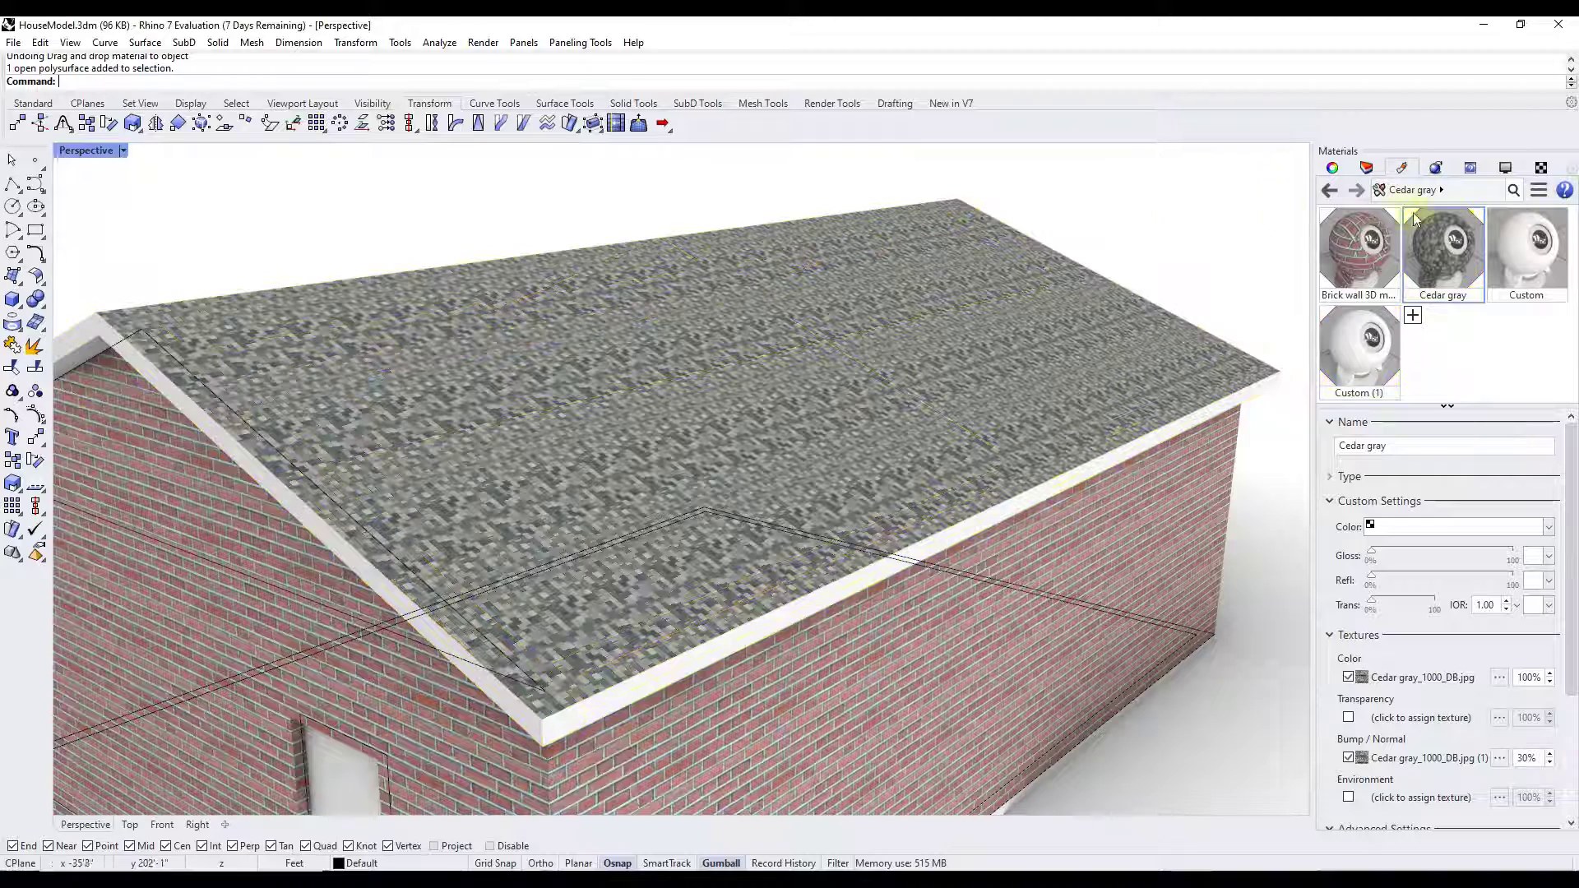
Step: Set the mapping rotation of the Cedar gray_1000_DB.jpg texture to 90° and check the shingles on the roof
left_click(1542, 168)
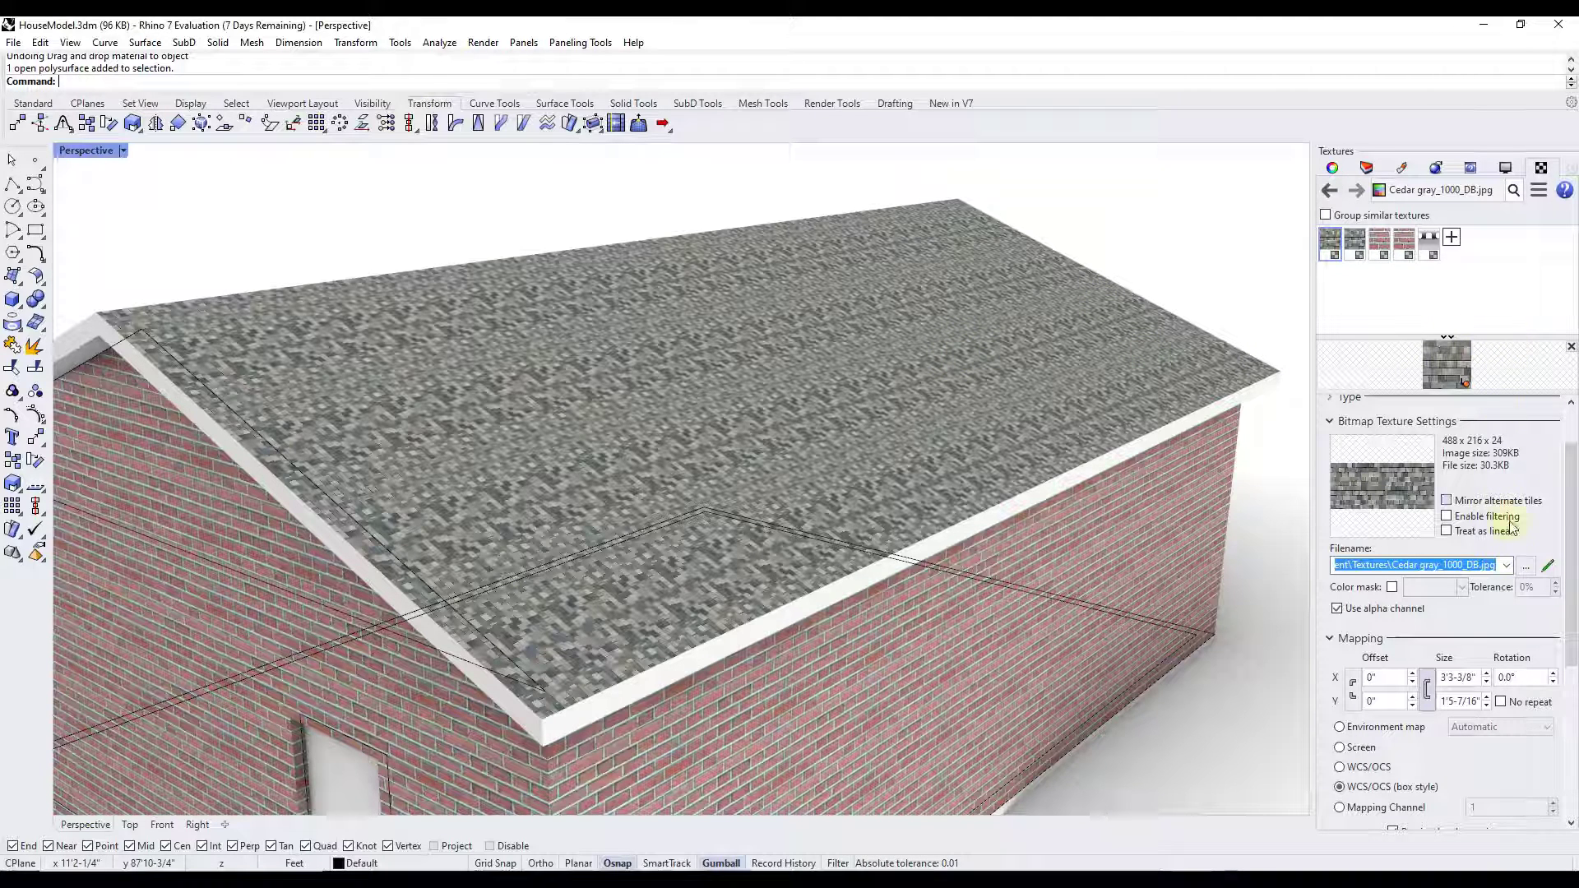
scroll(1520, 597, "down", 1)
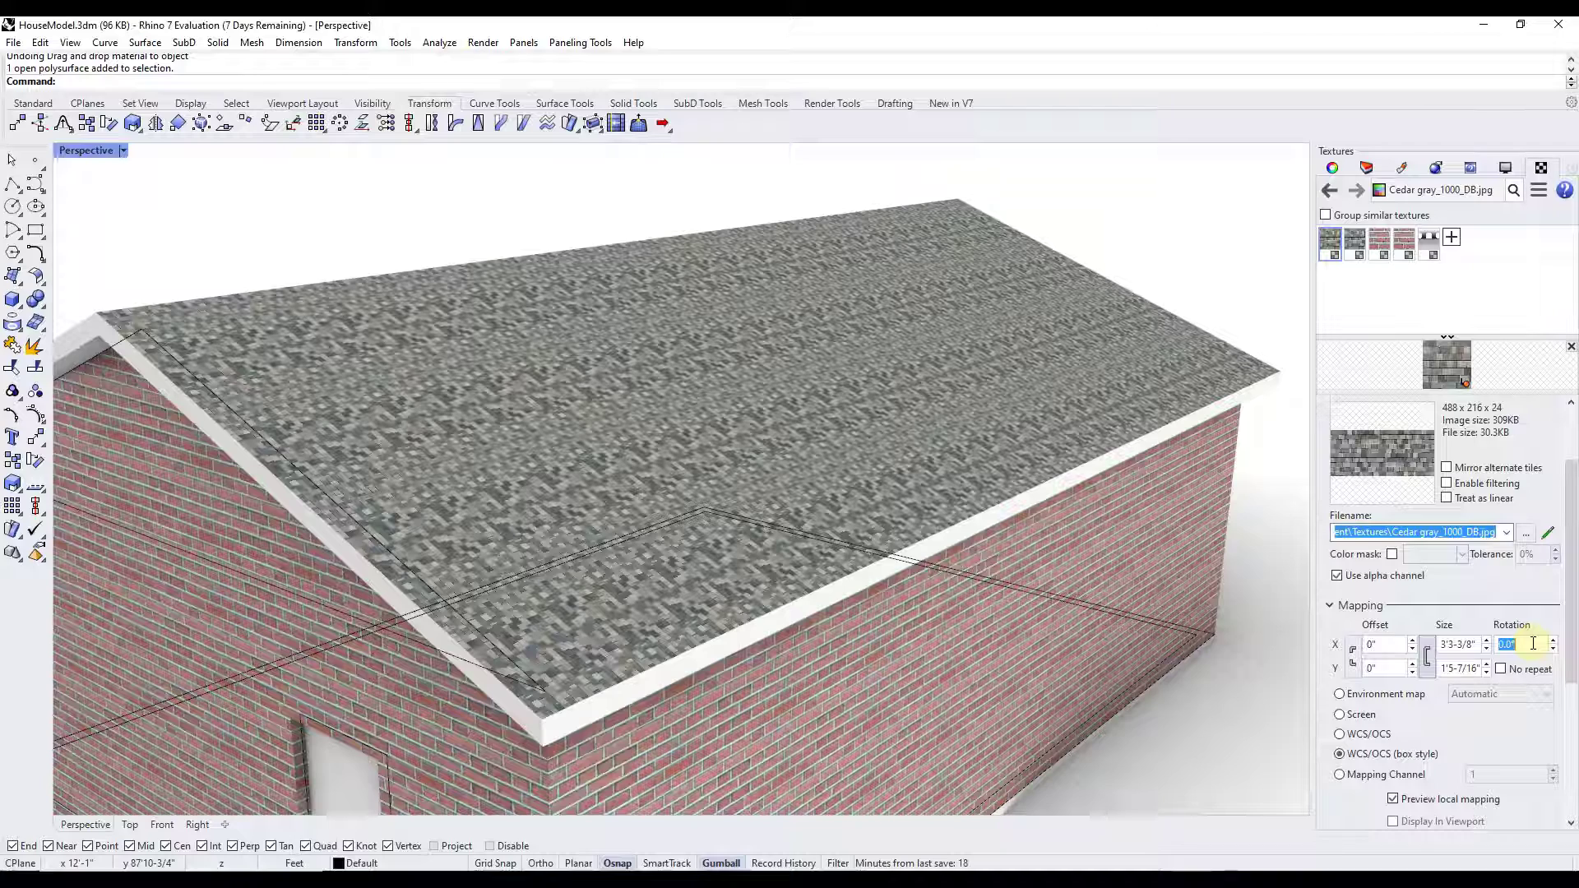
key("Return")
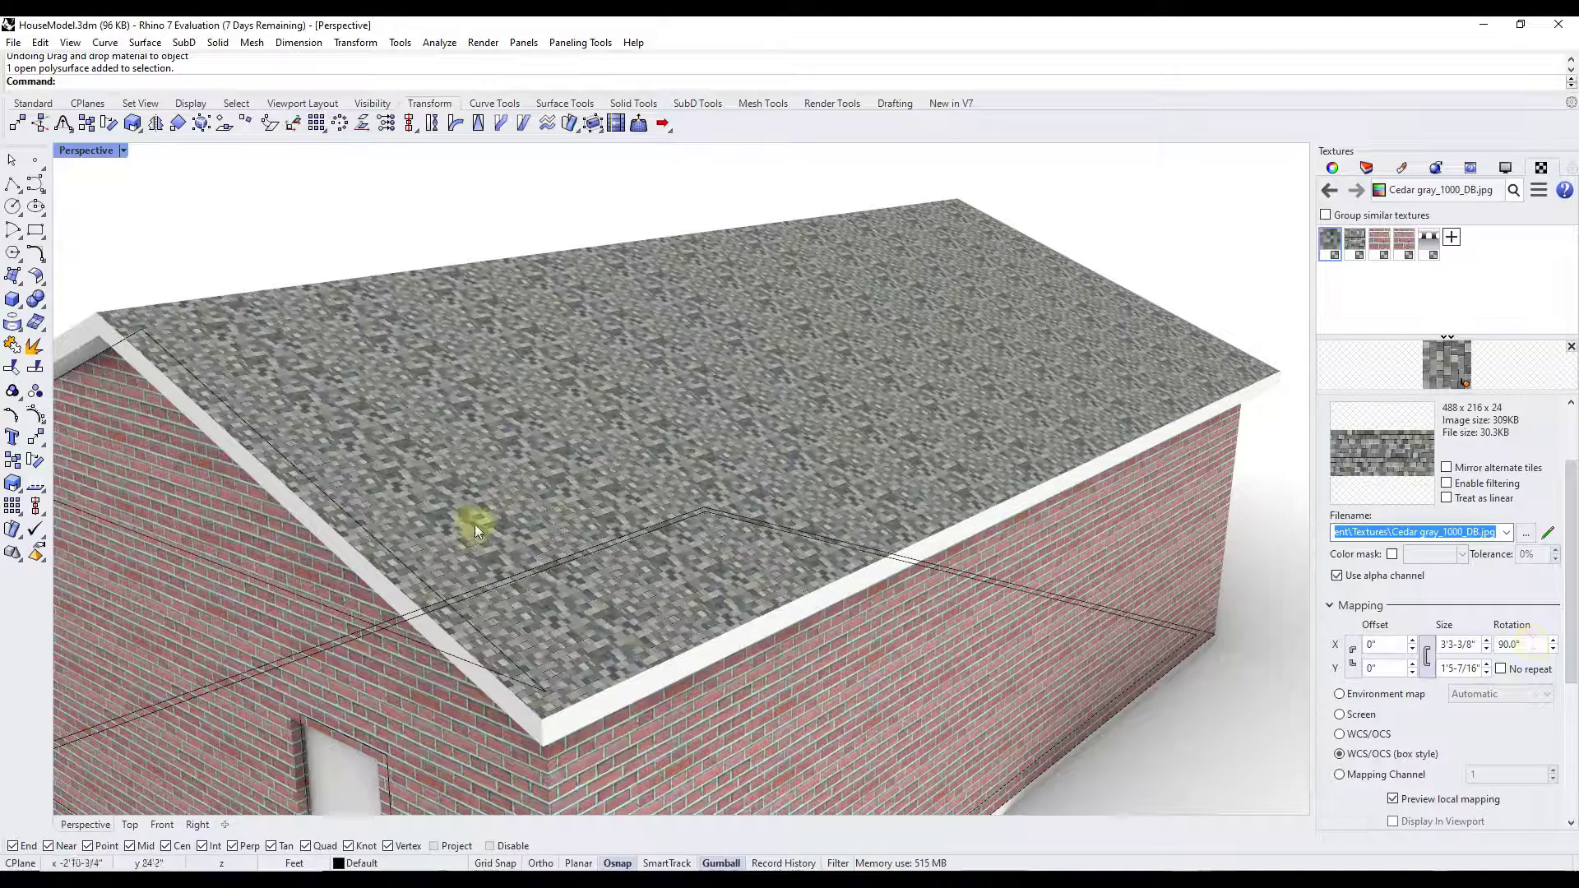
scroll(462, 508, "up", 5)
scroll(498, 499, "down", 5)
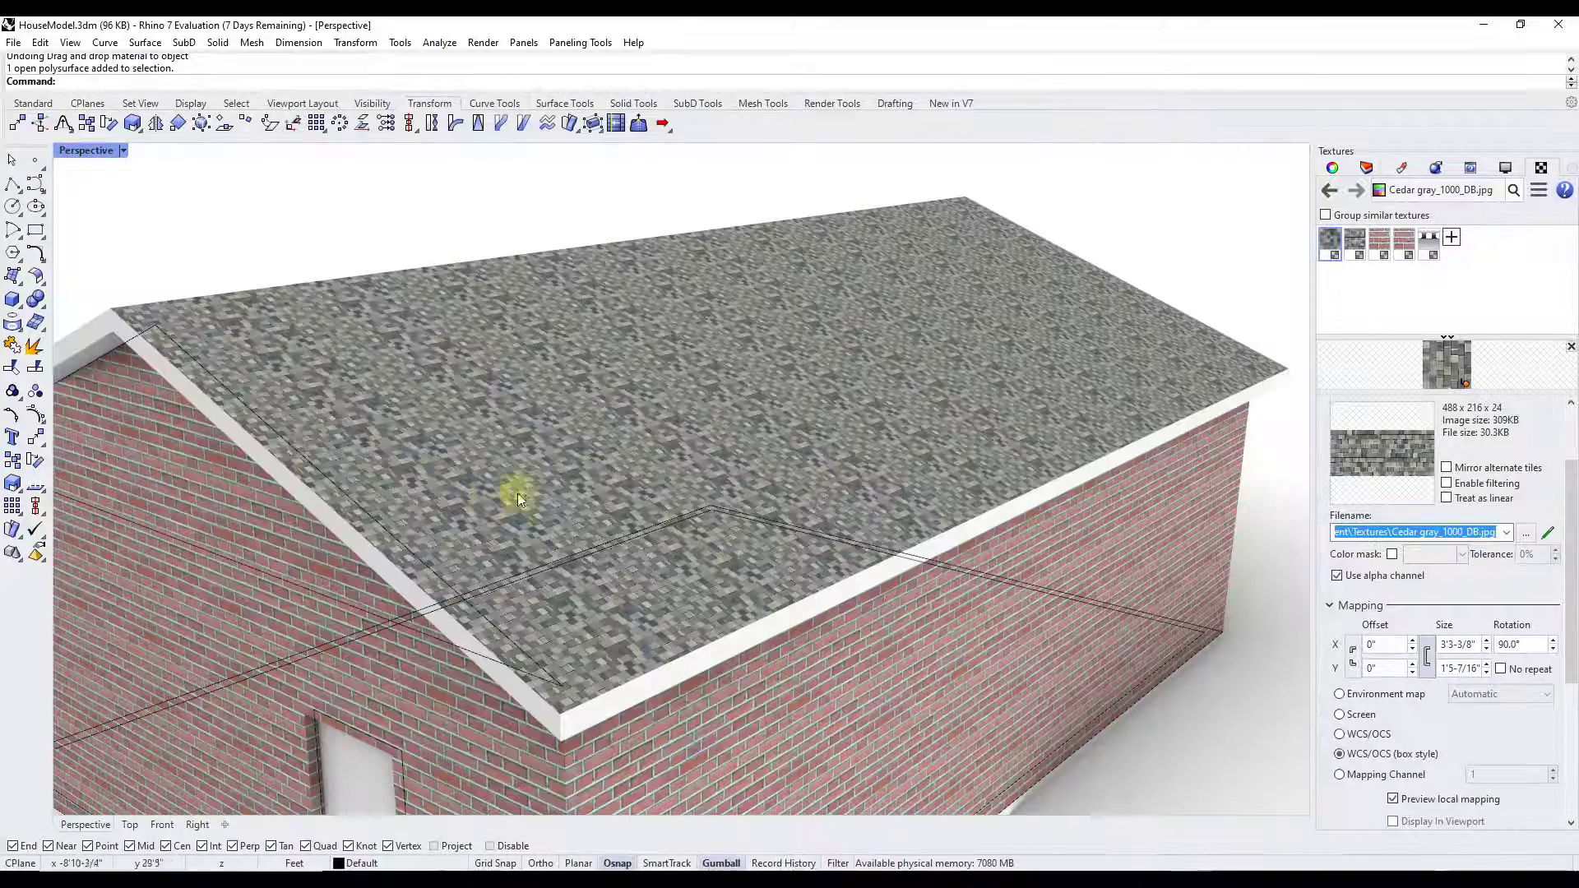
Step: Set the X mapping size of the Cedar gray_1000_DB.jpg texture to 8'
left_click(1469, 647)
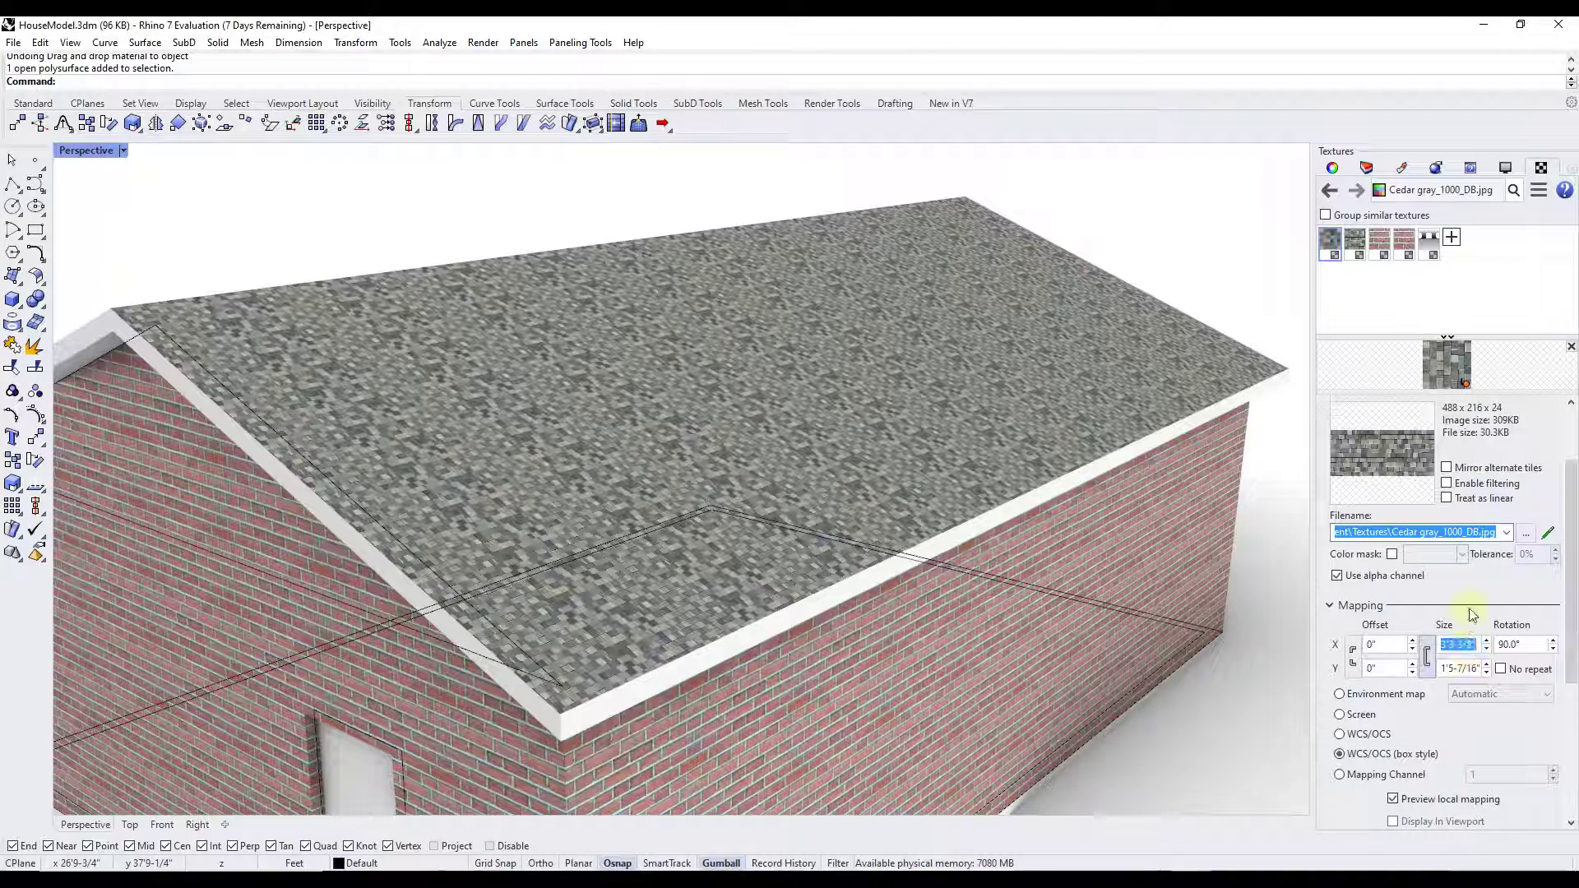
type("8")
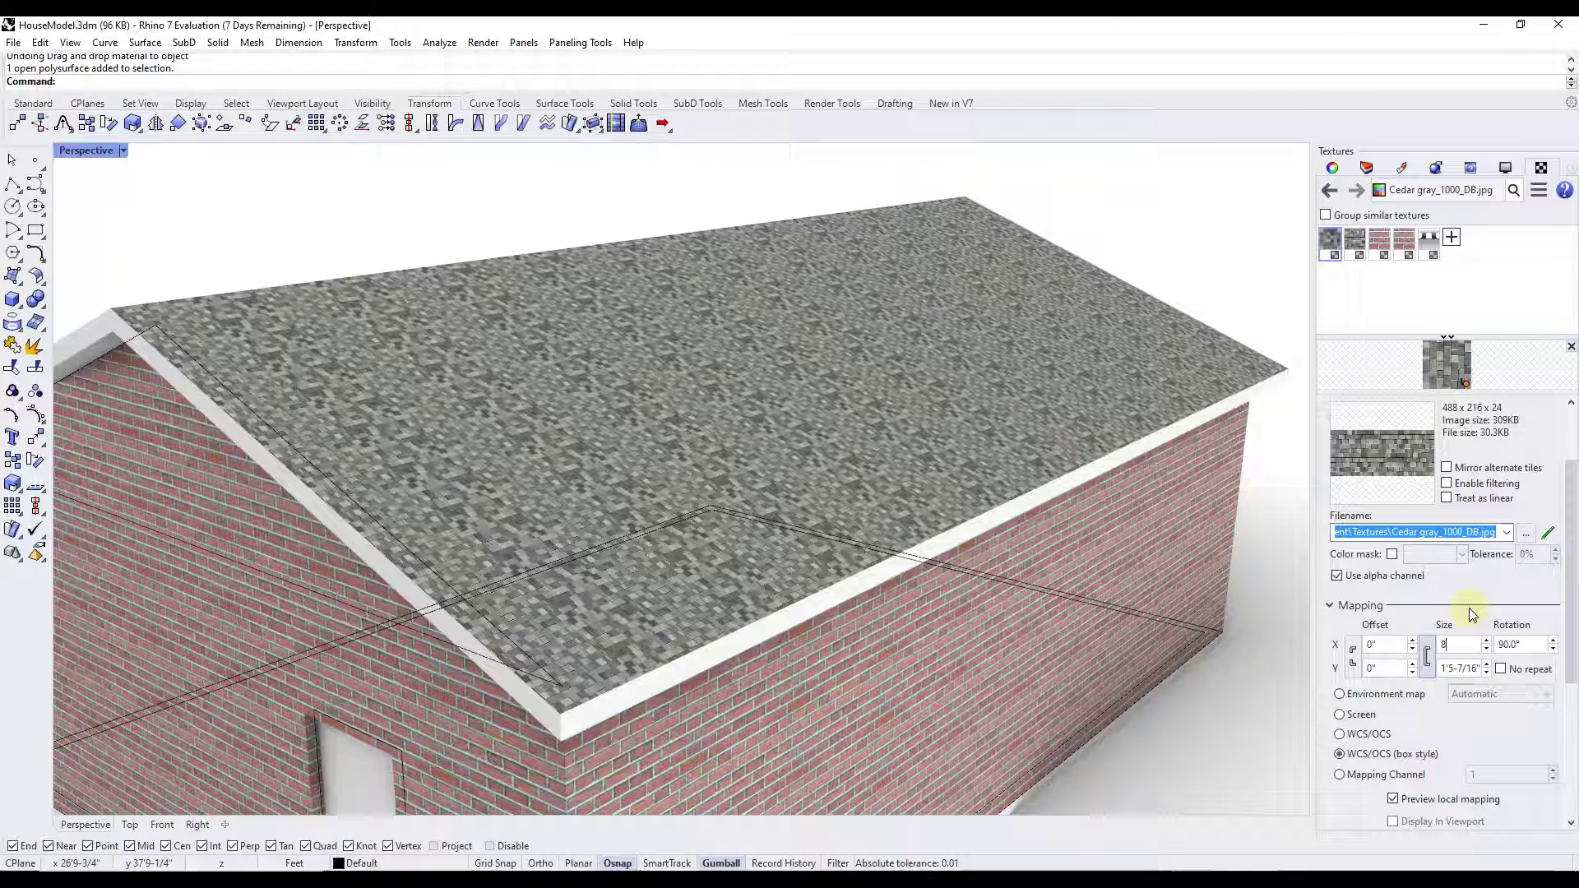
key("Return")
Step: Try an X mapping size of 12' for the shingle texture, check the roof, and go back to 8'
double_click(1458, 645)
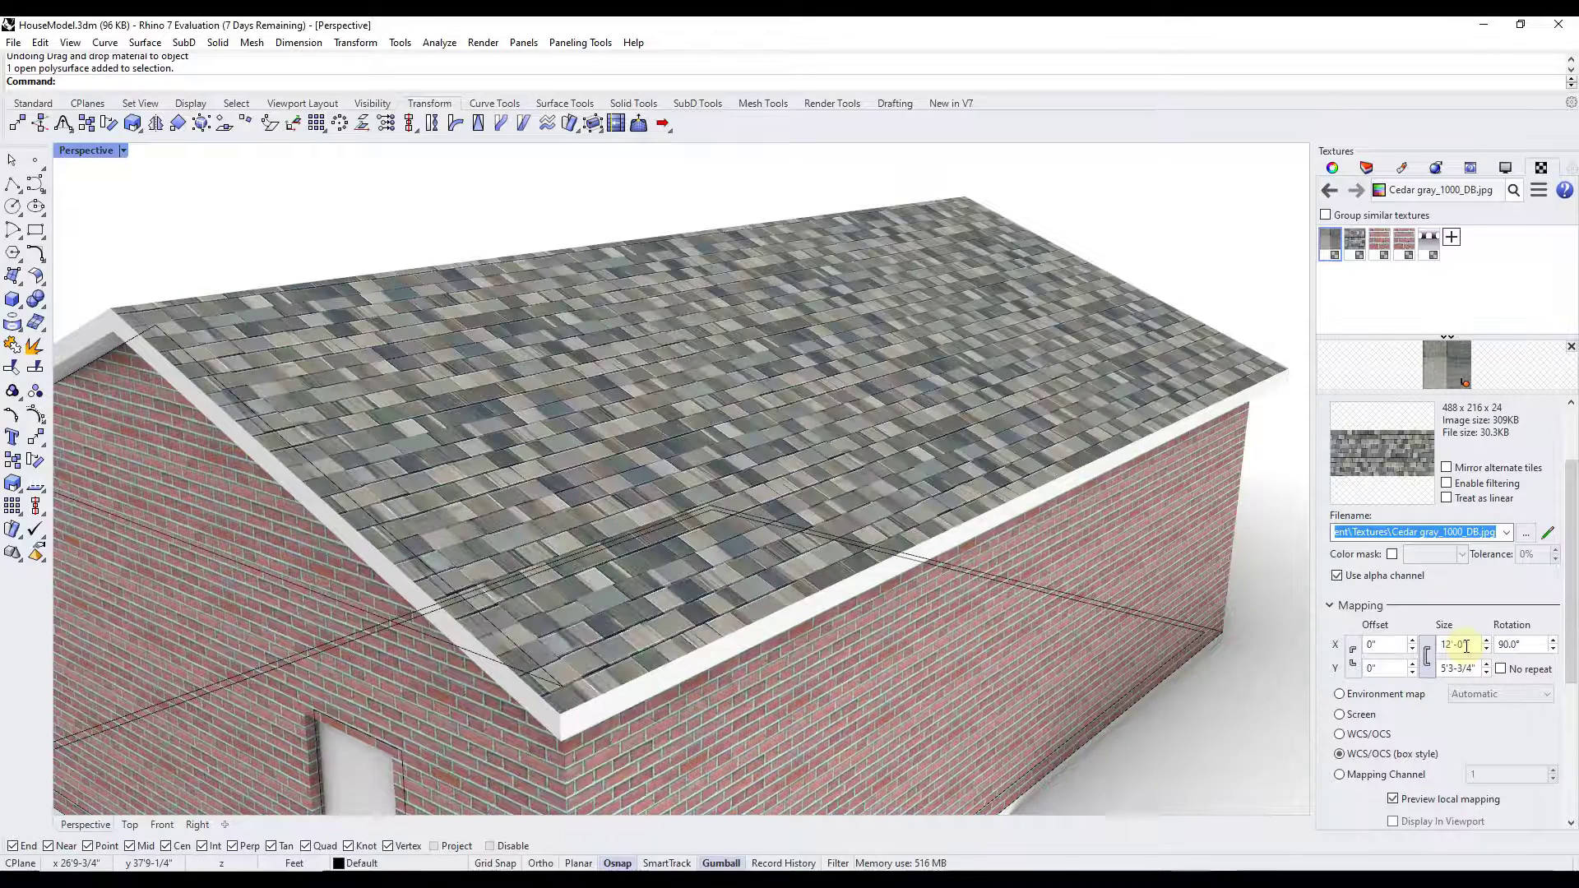
scroll(1172, 454, "down", 5)
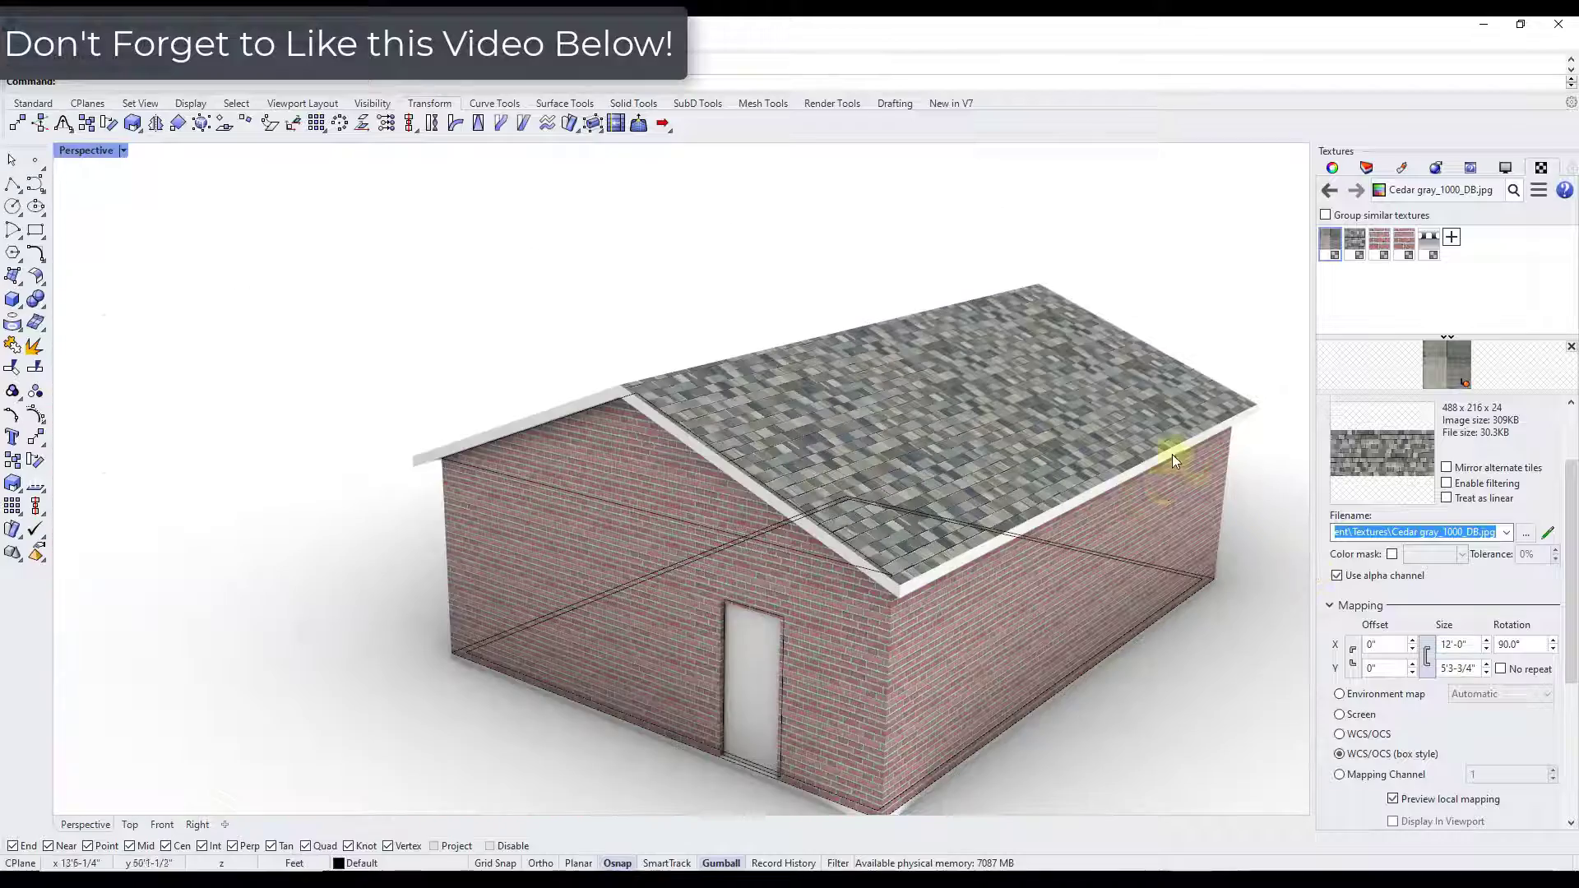
mouse_move(1163, 523)
right_mouse_down()
mouse_move(1128, 529)
mouse_move(1153, 510)
right_mouse_up()
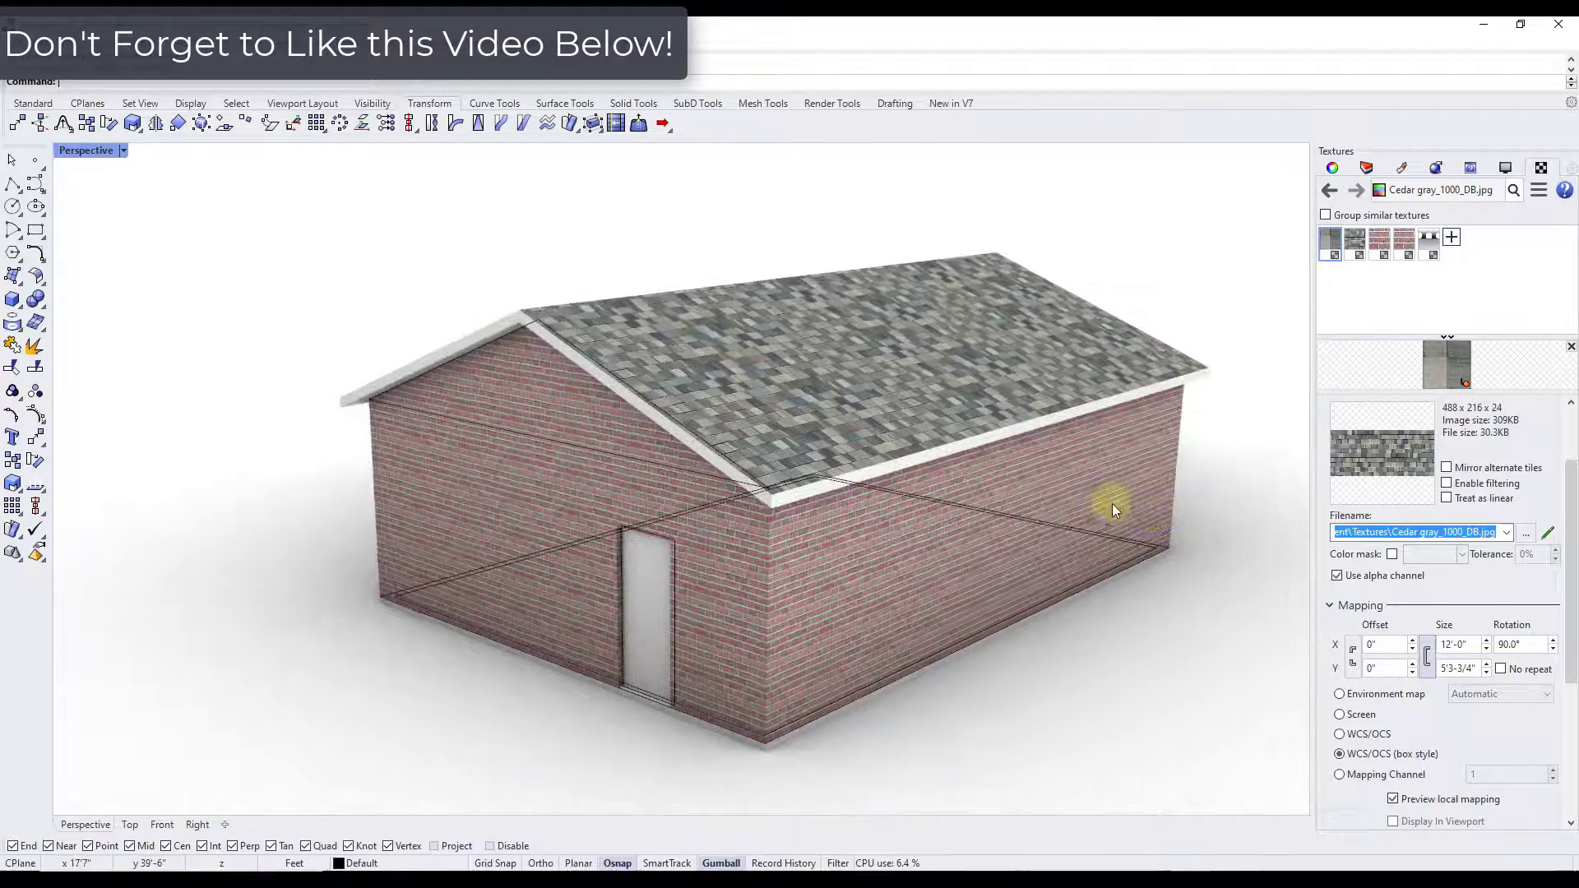
scroll(1192, 555, "up", 5)
scroll(1192, 551, "down", 5)
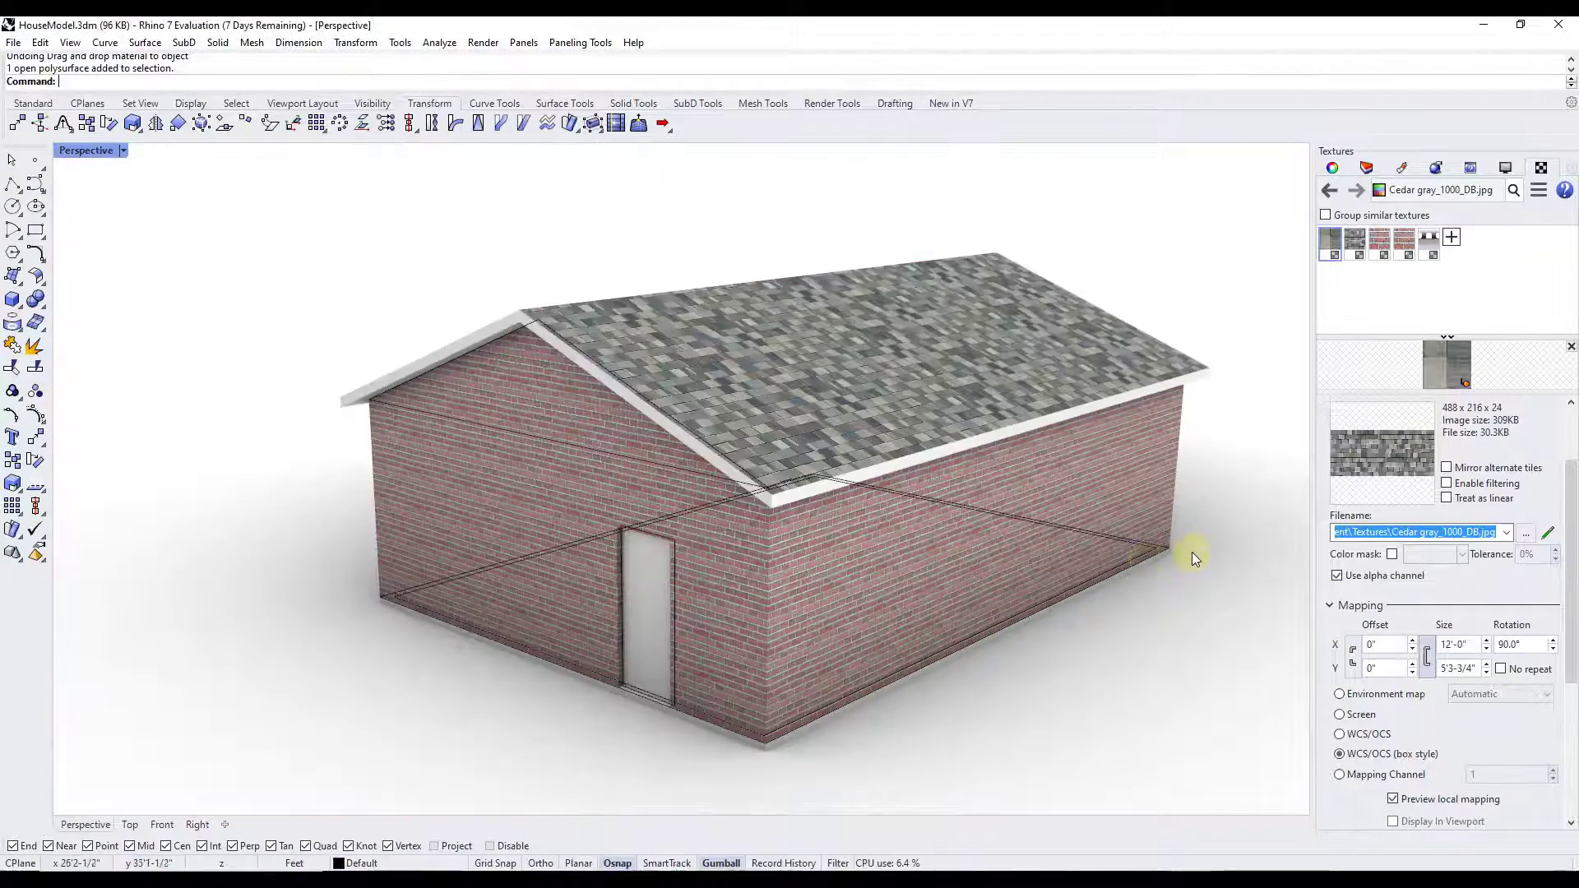
key("ctrl+y")
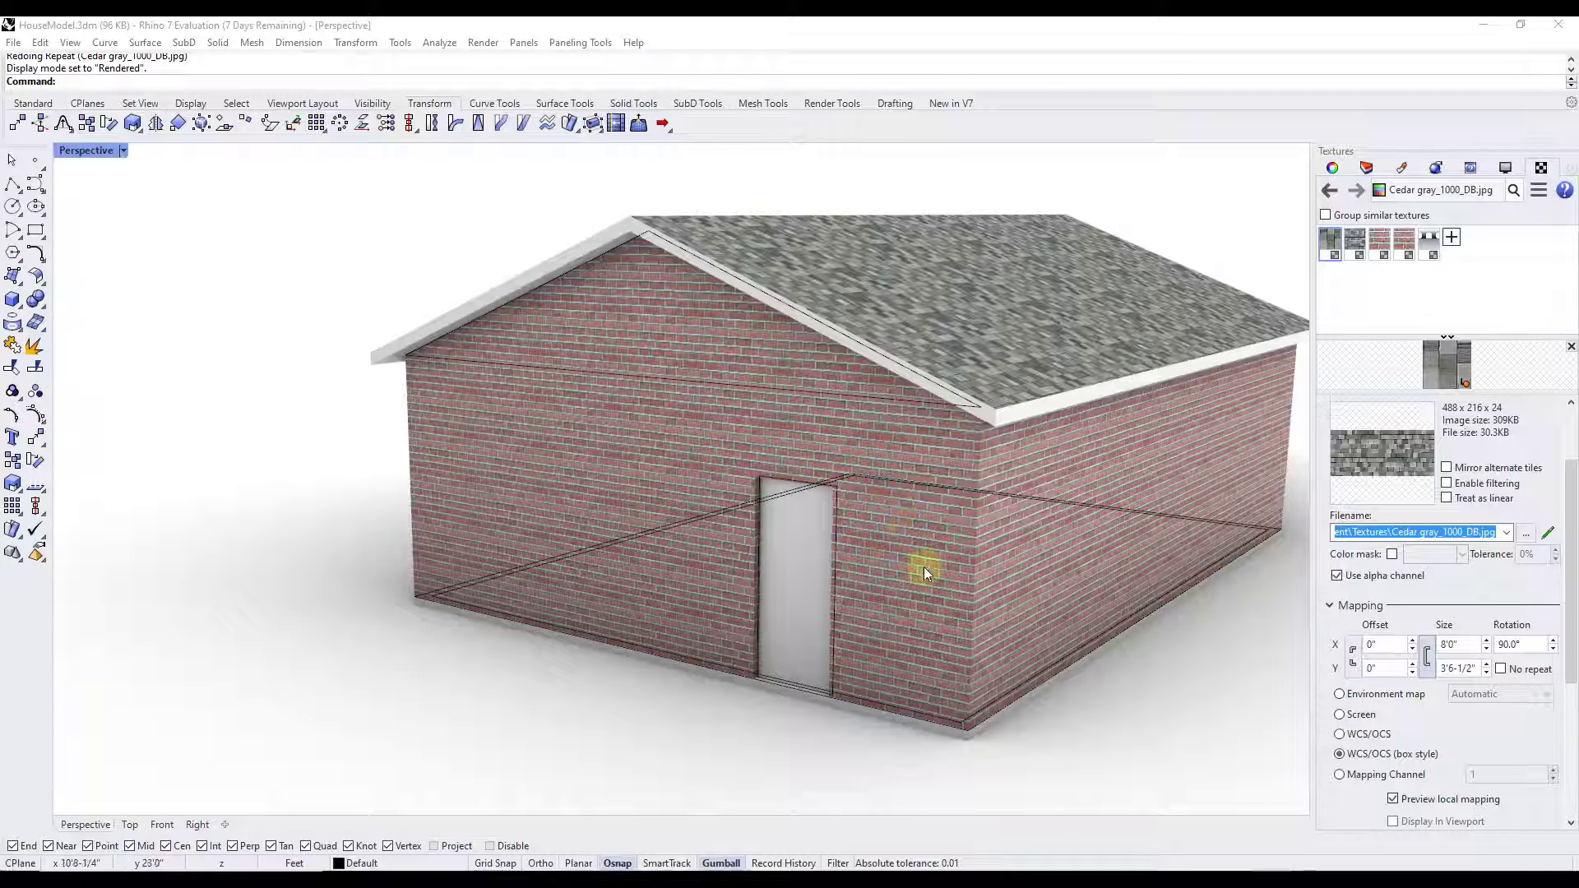
Step: Switch the viewport to Shaded display and hide the floor slab extrusion beneath the walls
left_click(123, 151)
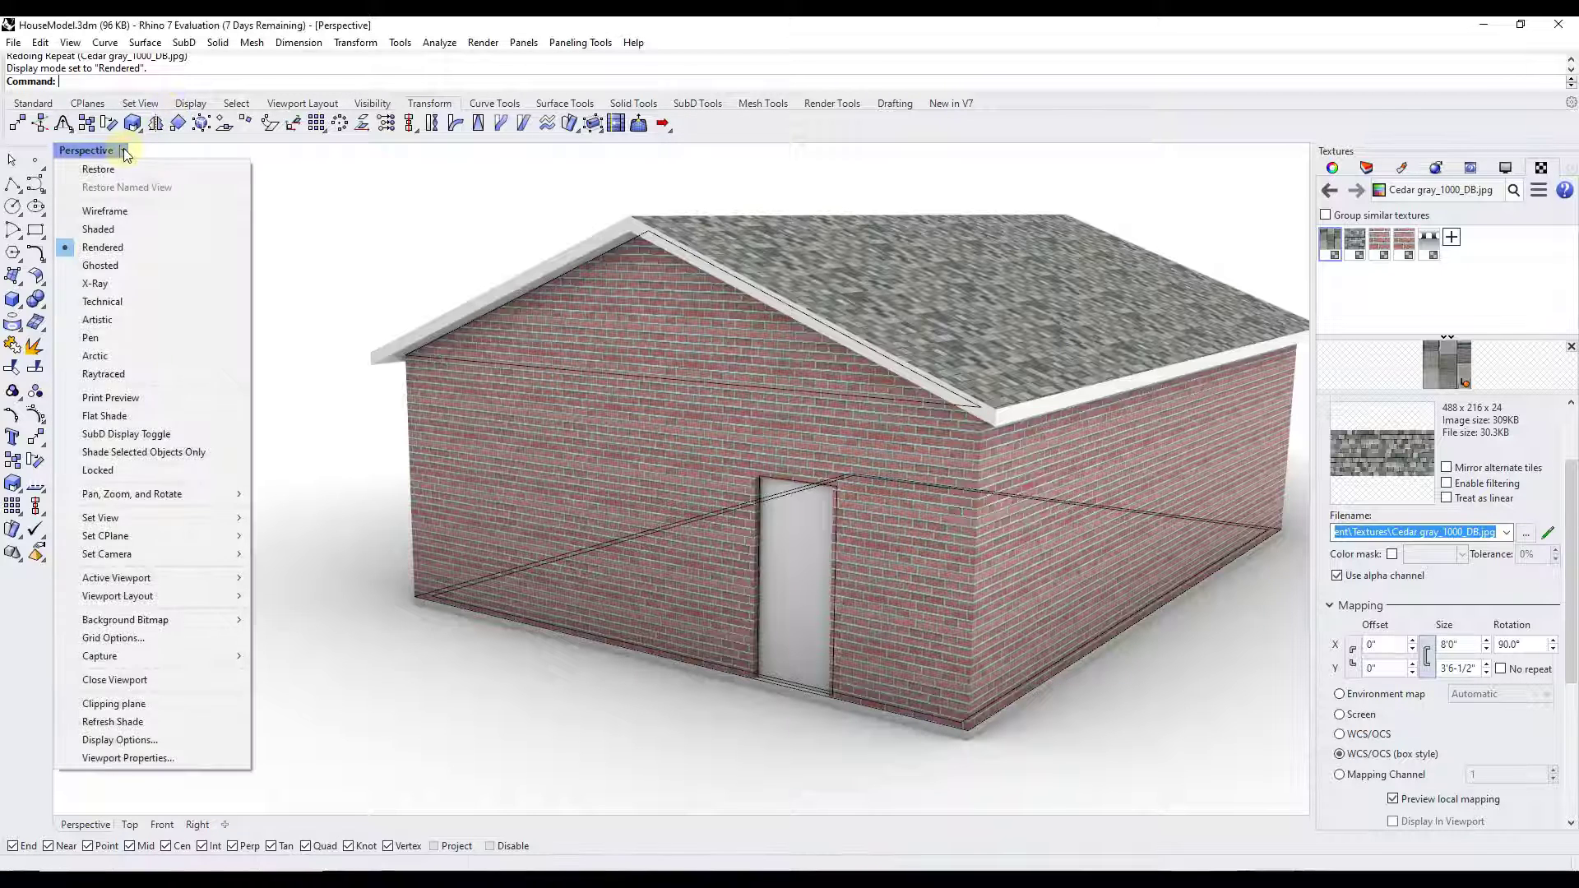
left_click(129, 232)
scroll(1167, 328, "down", 3)
scroll(1022, 335, "up", 4)
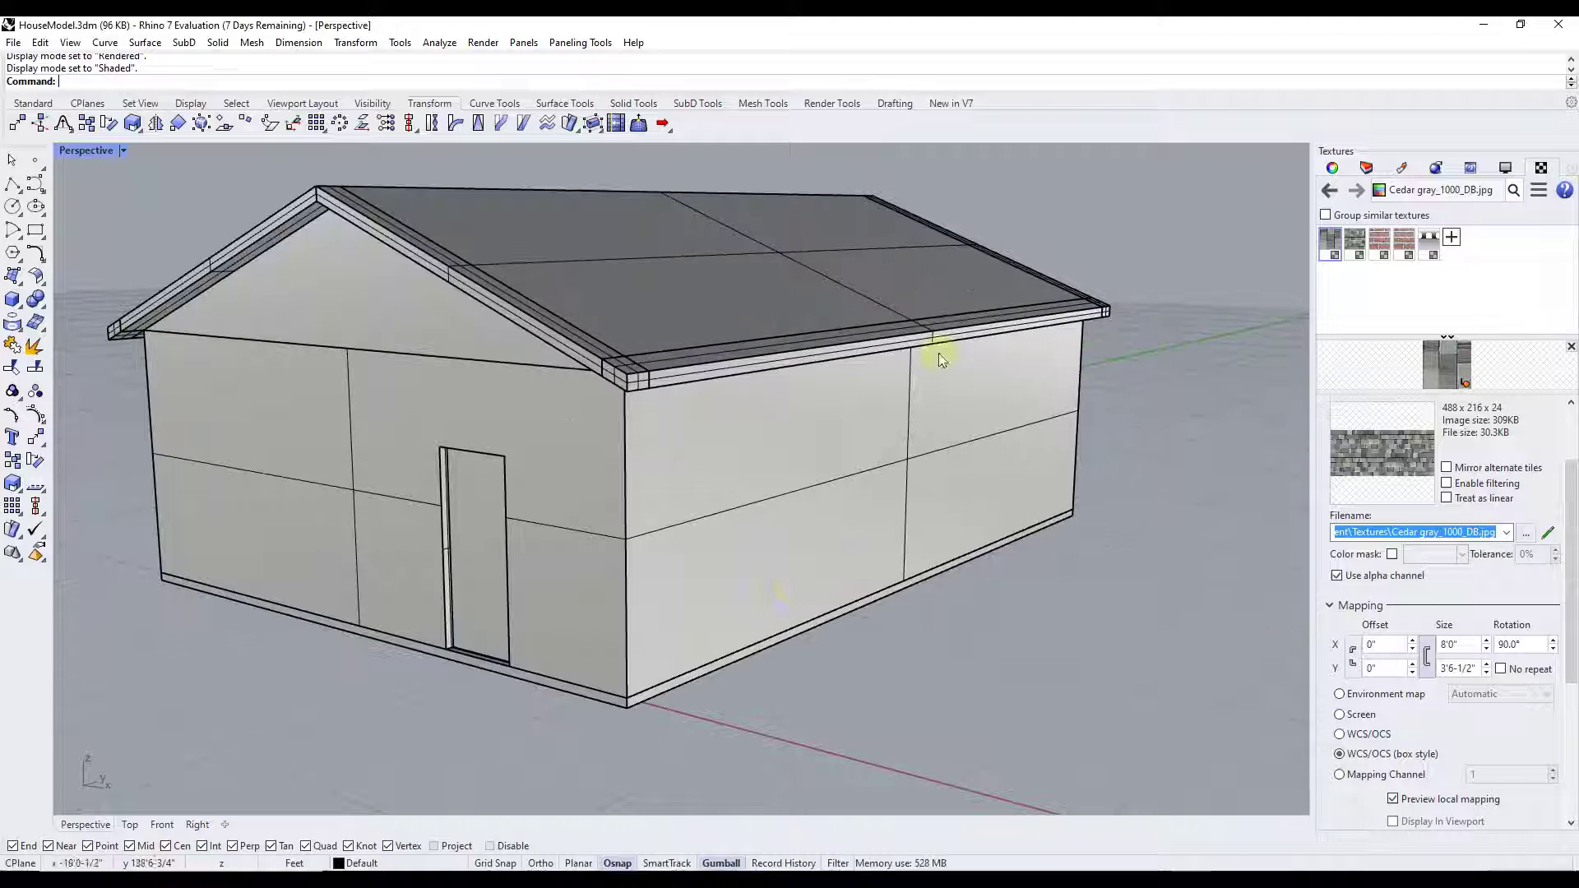
left_click(625, 707)
key("Down")
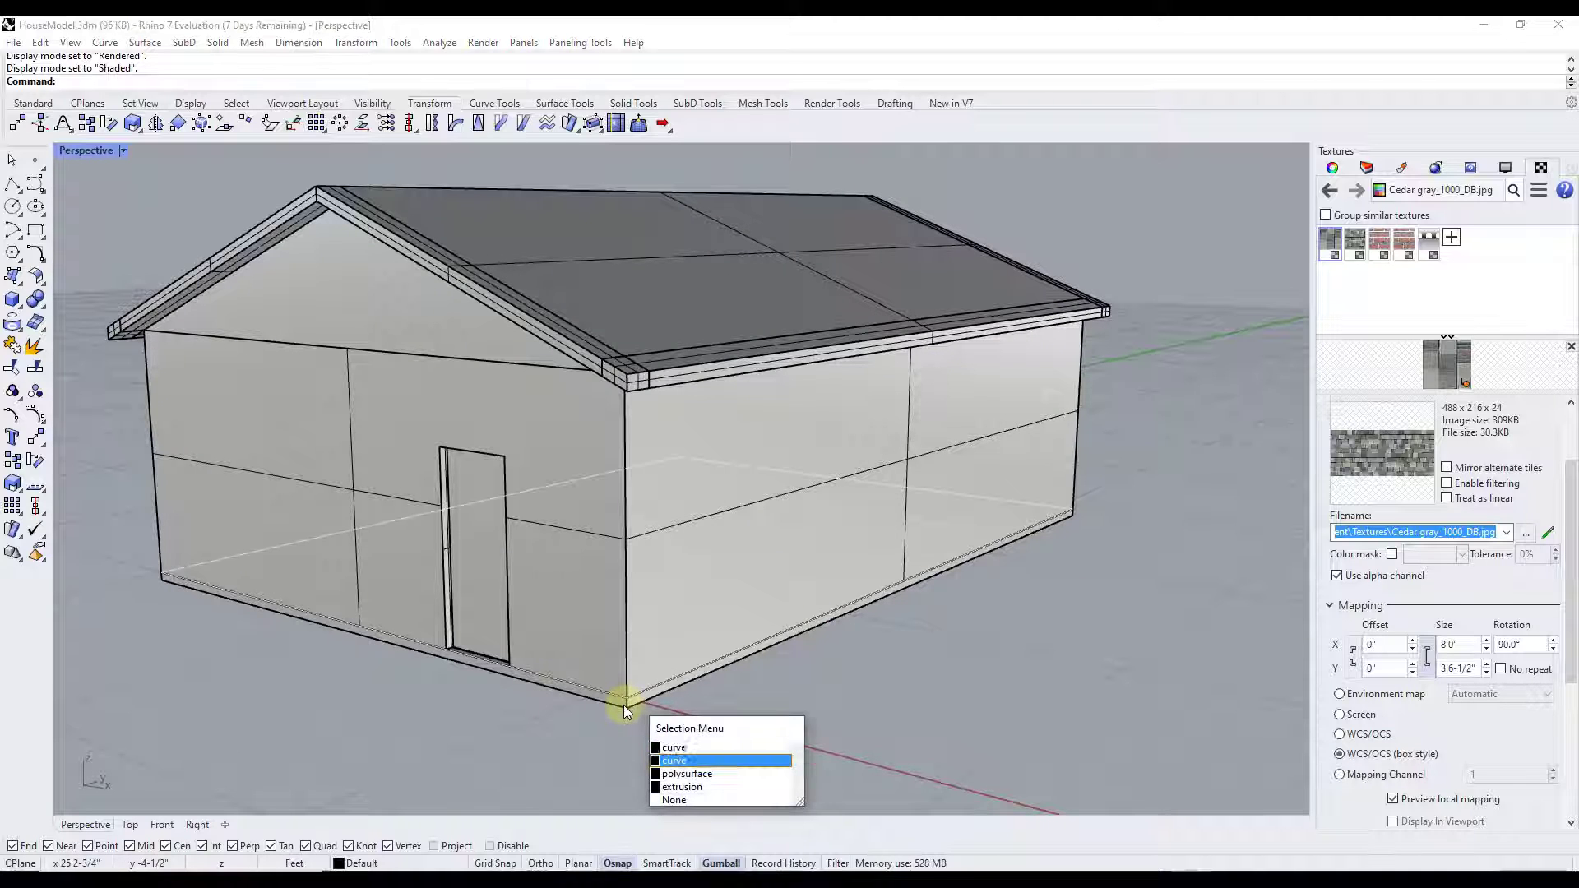
key("Return")
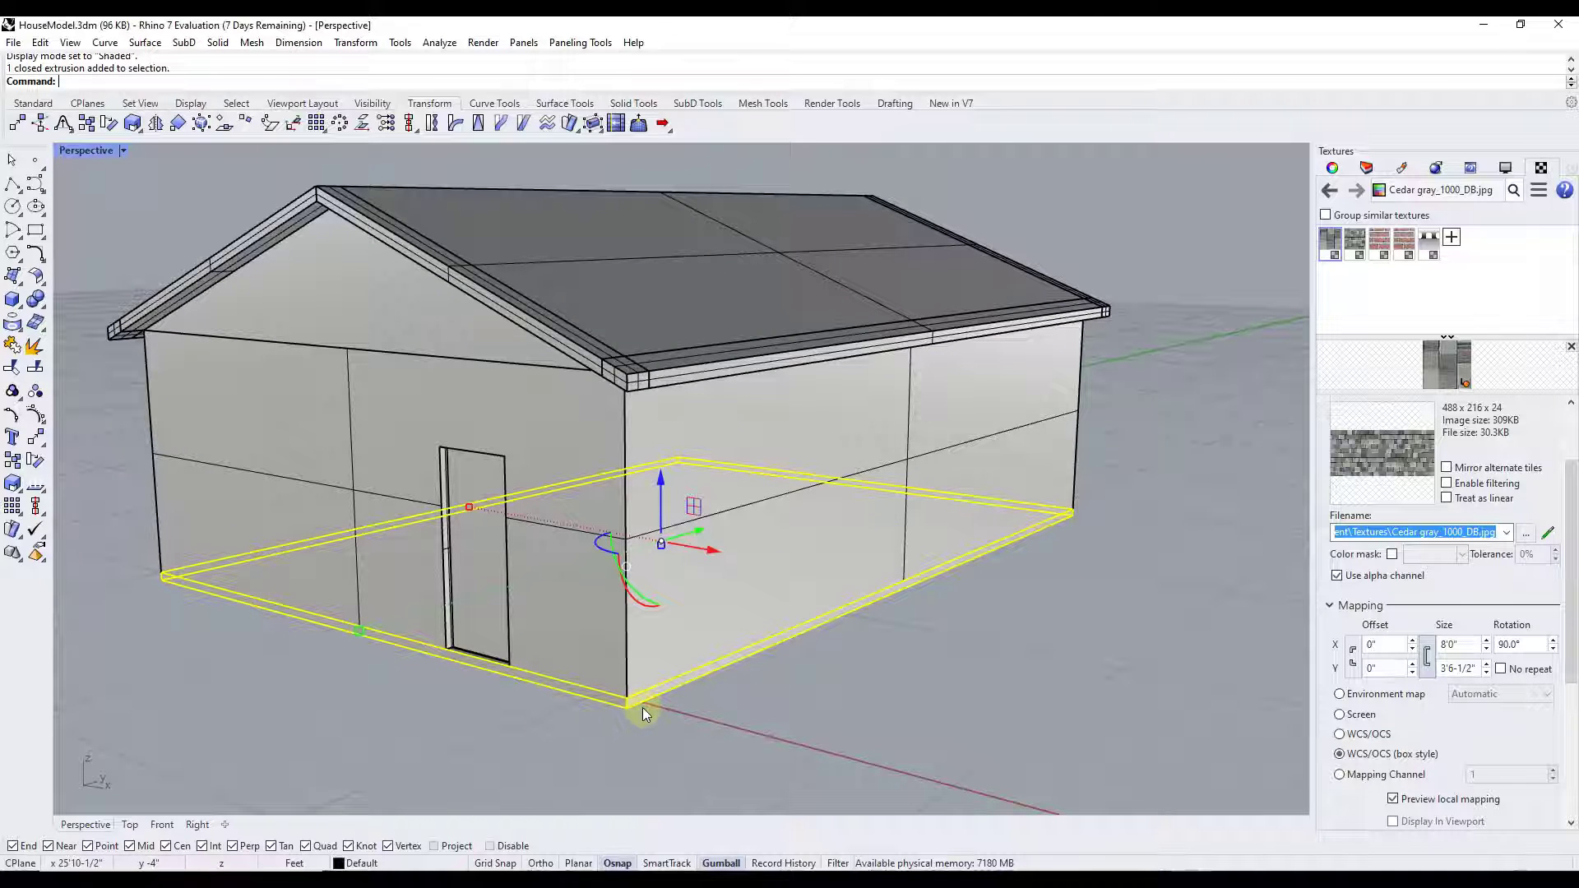
type("Hide")
key("Return")
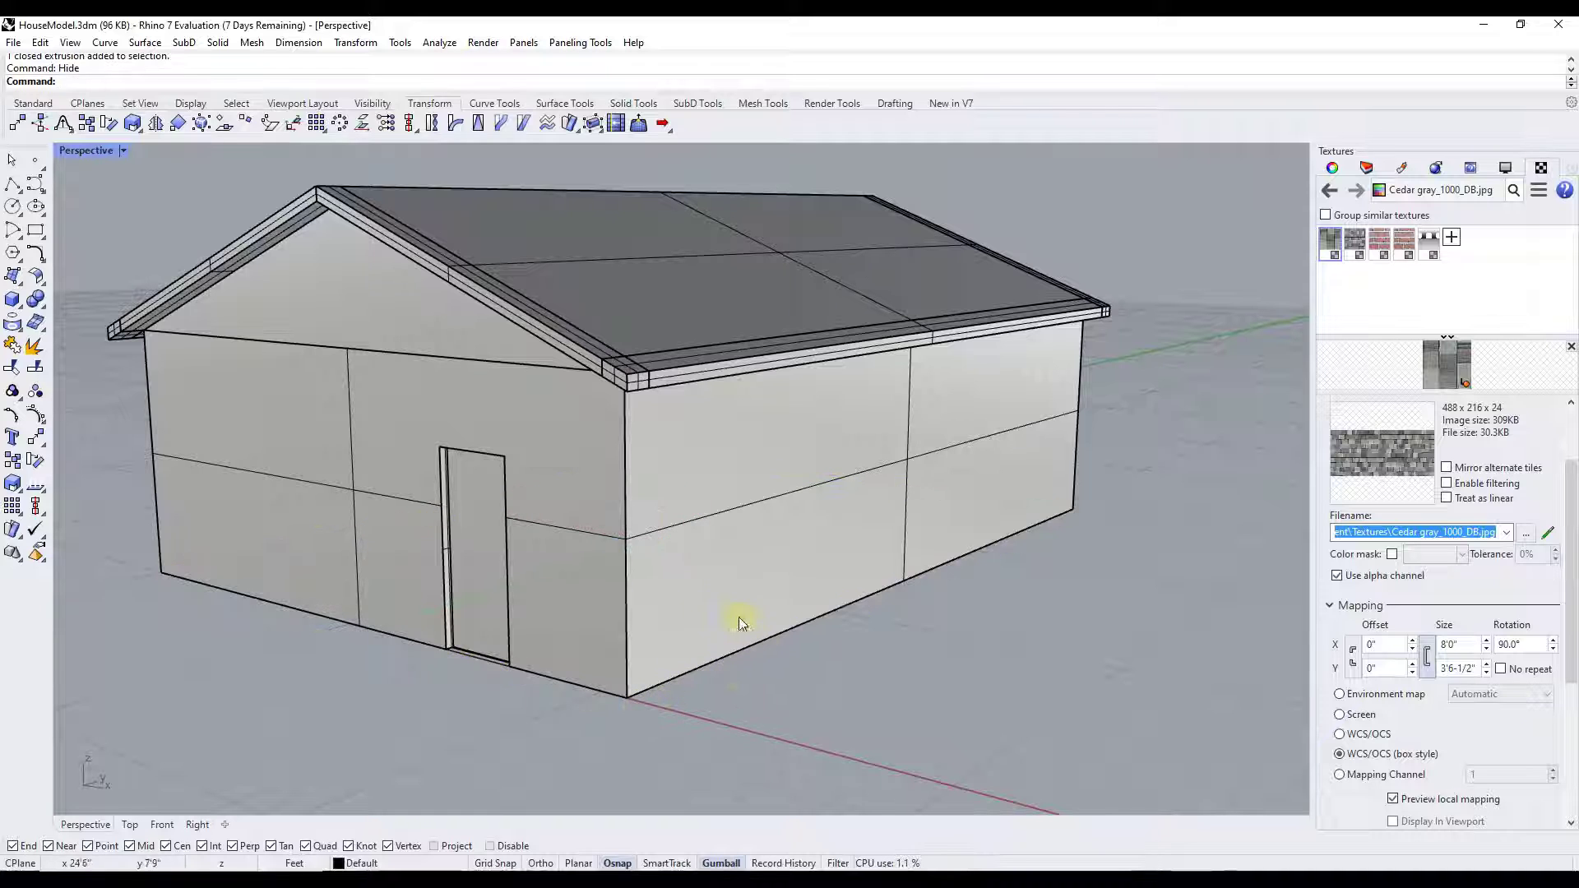
Step: Examine the walls from below, try selecting the wall polysurface and a single side face, and clear the selection
right_click_drag(684, 553, 684, 531)
left_click(650, 200)
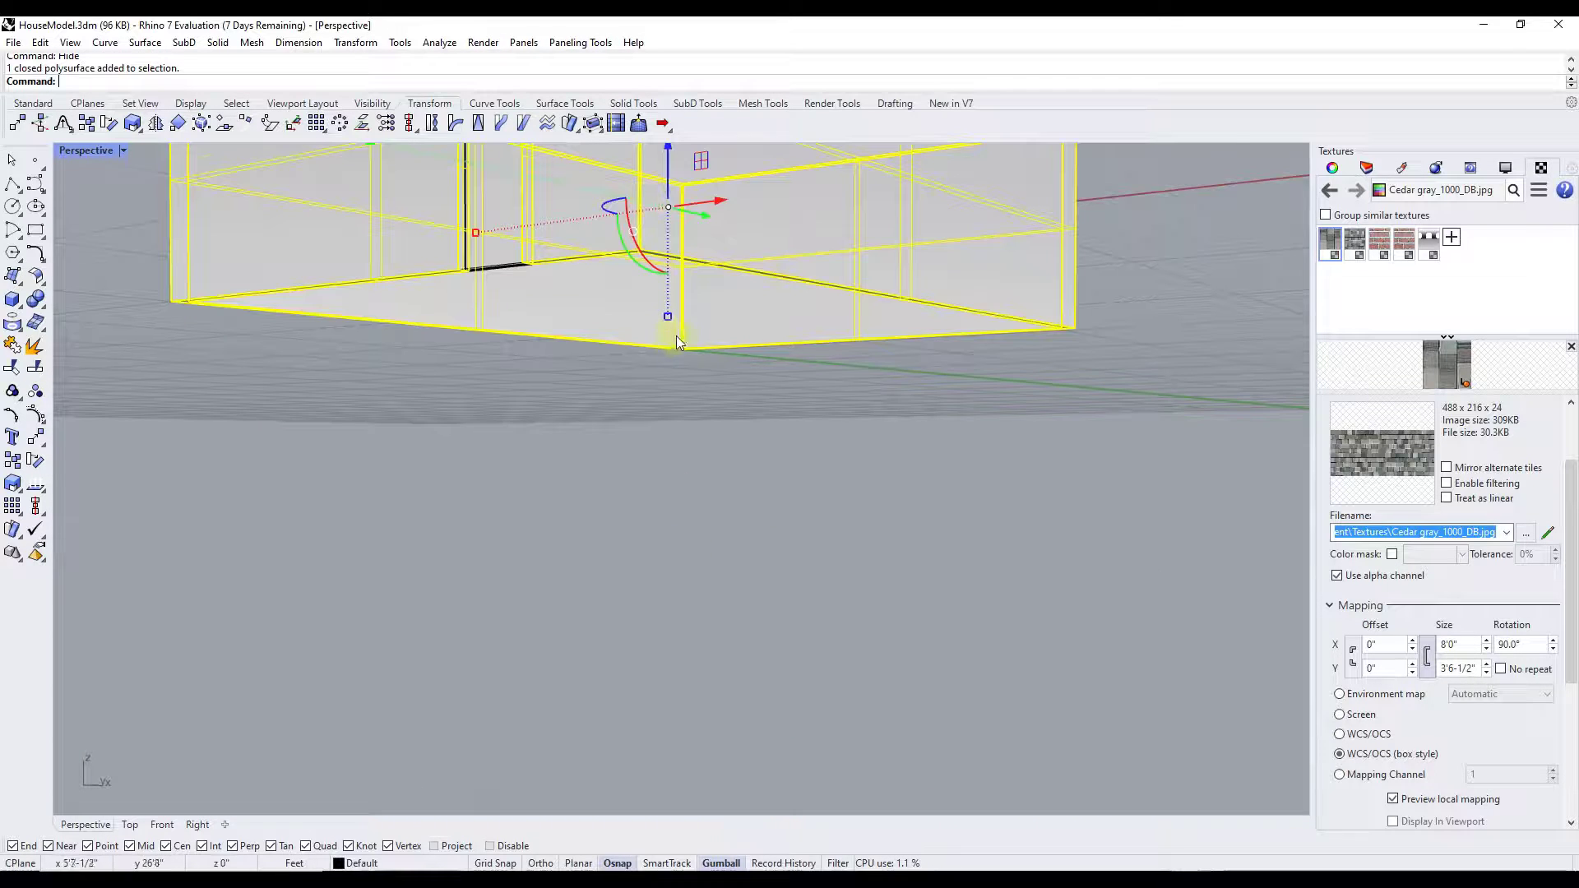
right_click_drag(671, 341, 685, 309)
scroll(752, 318, "up", 5)
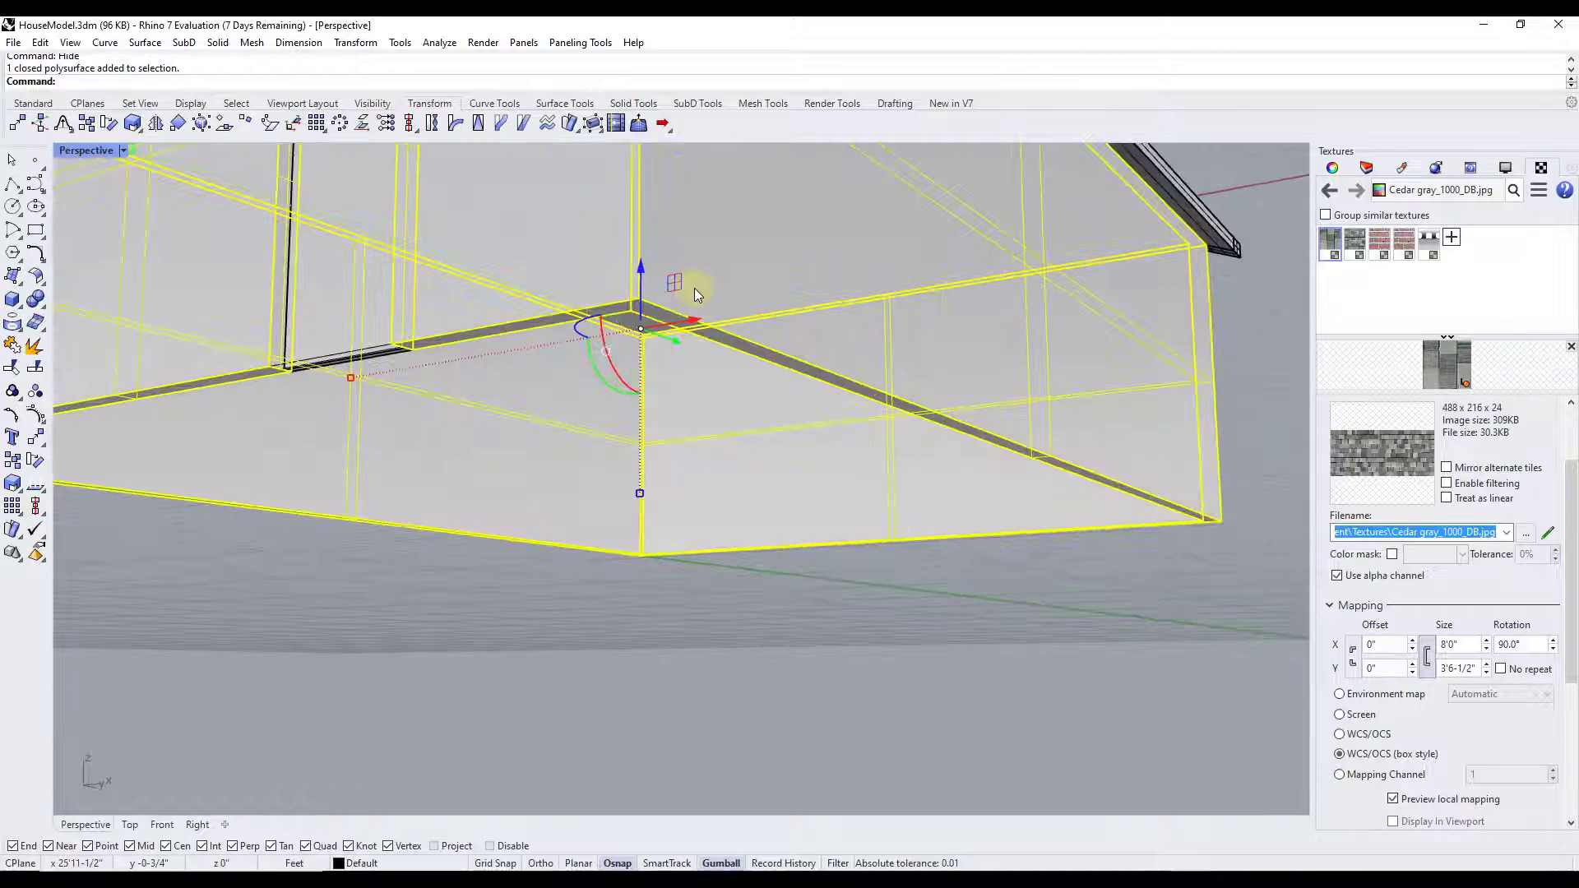
right_click_drag(735, 309, 747, 339)
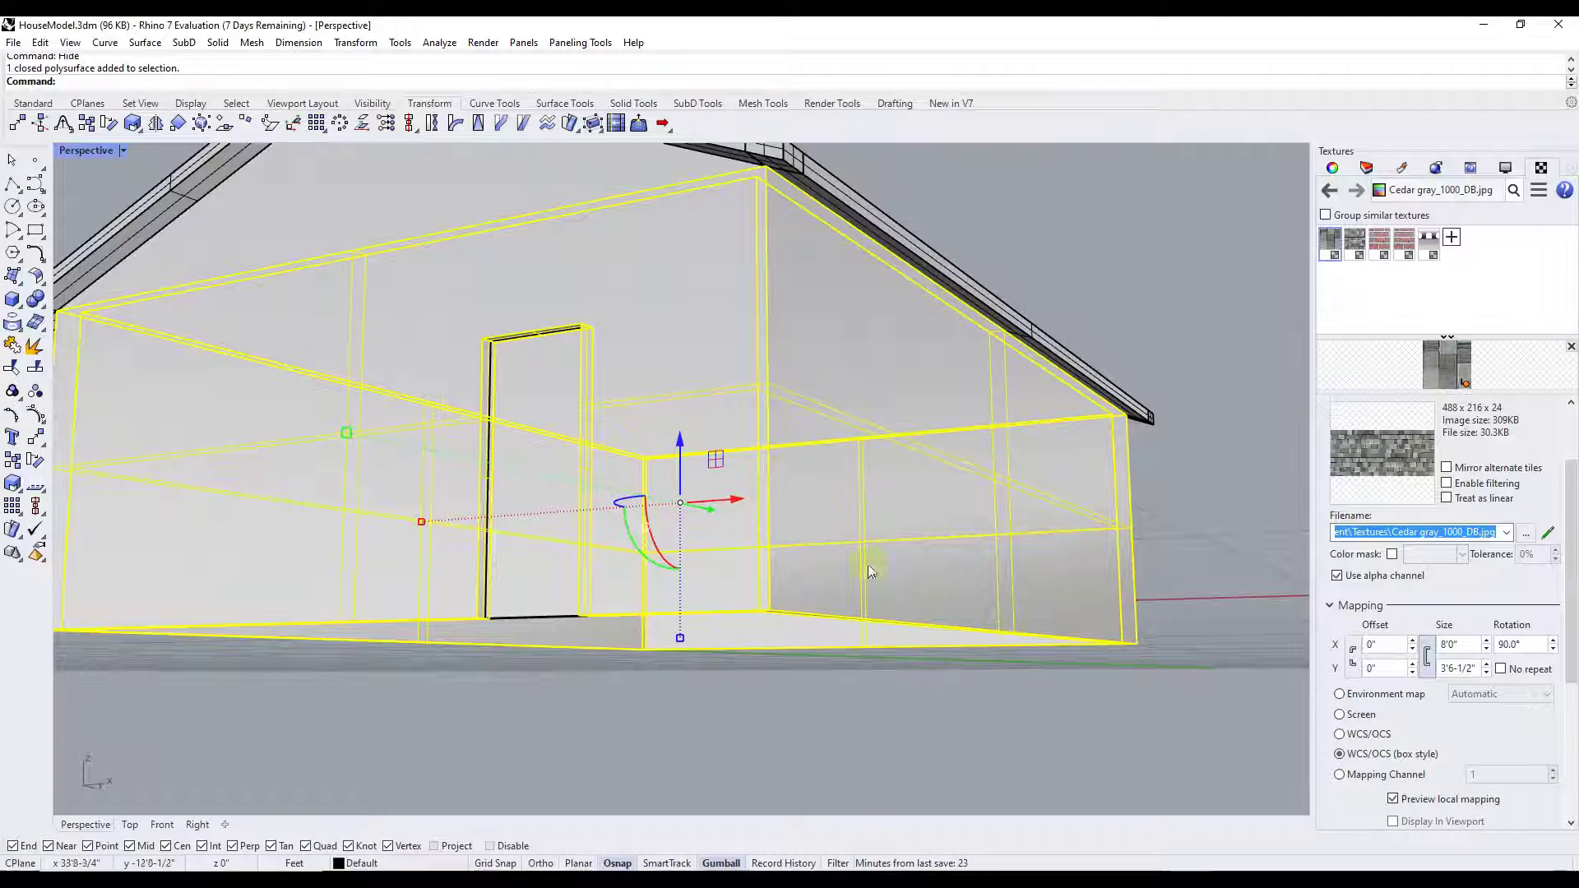
left_click(1217, 463)
left_click(899, 496, "ctrl+shift")
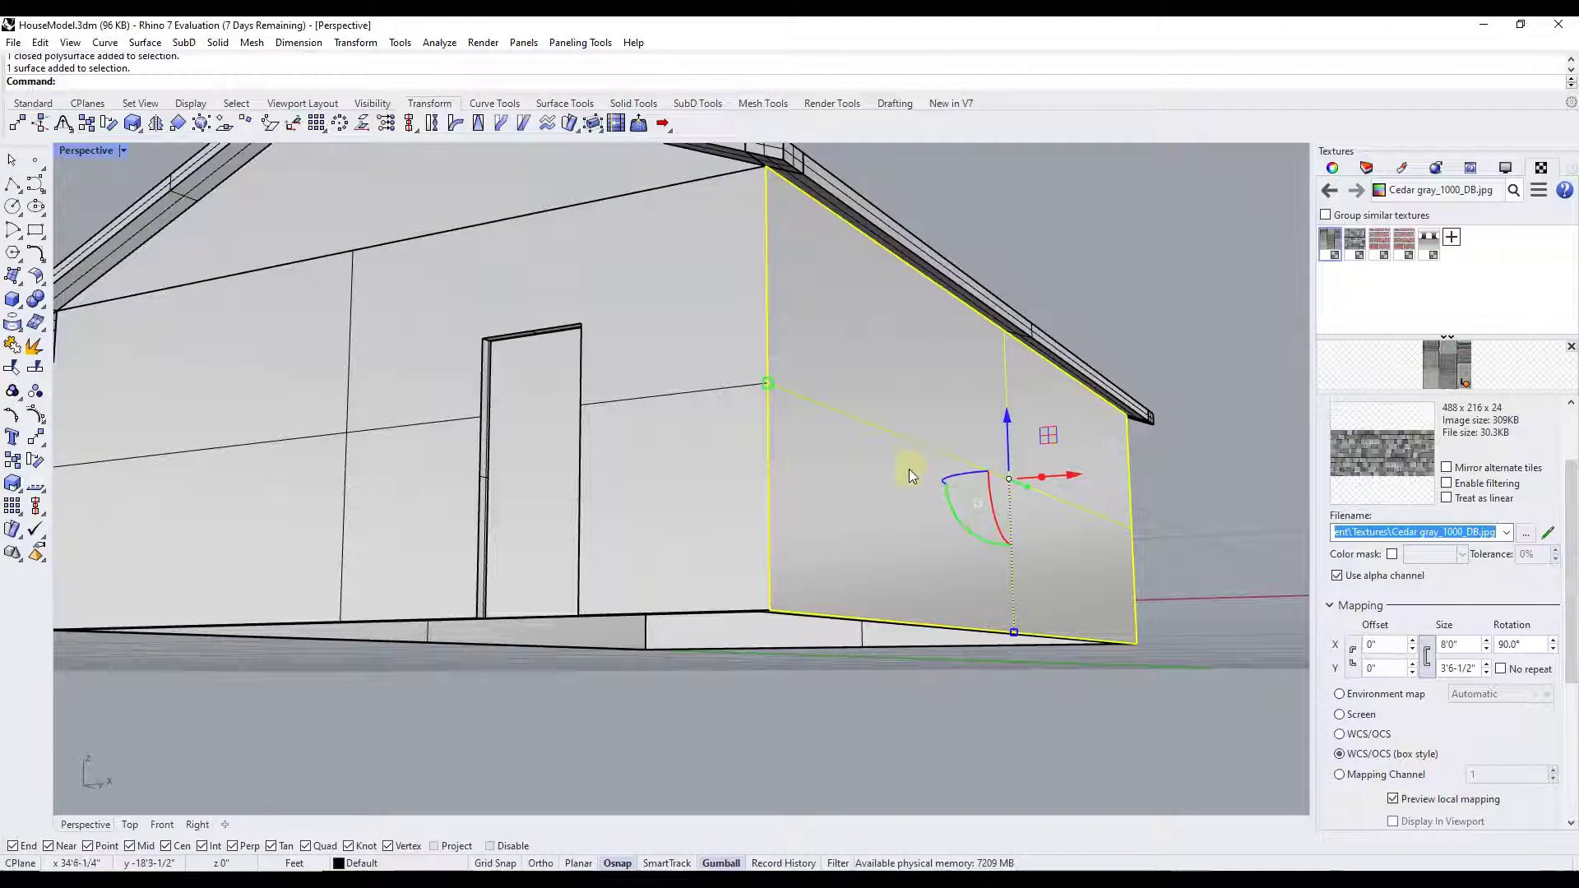
left_click(1258, 464)
right_click_drag(754, 554, 763, 553)
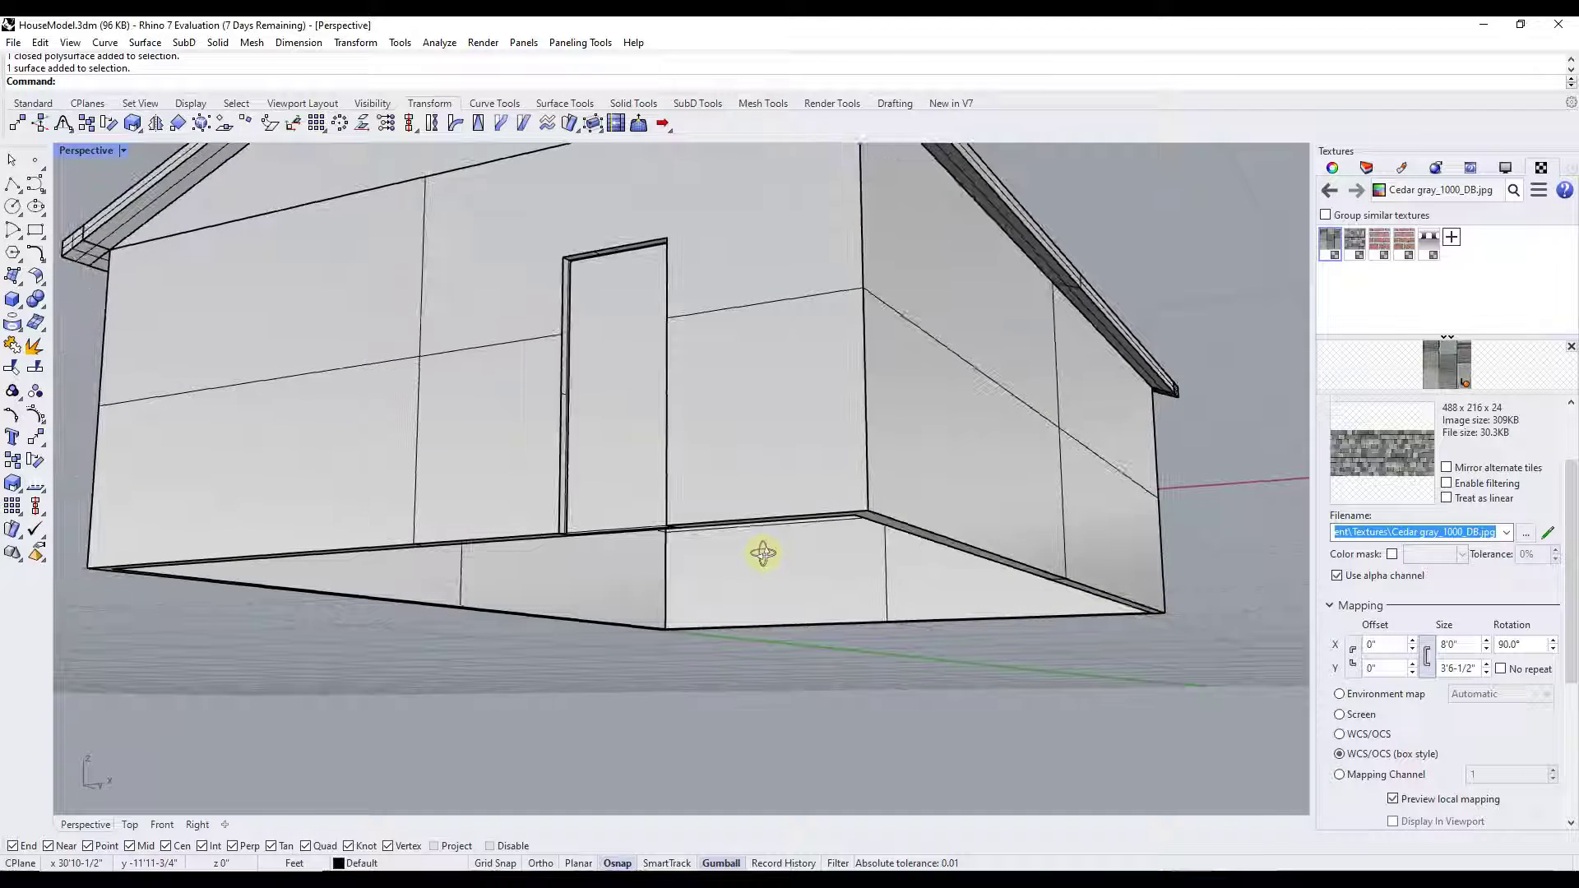
left_click(878, 520)
key("Escape")
Step: Select the bottom face of the walls and place a duplicate of it partway up the wall height
right_click_drag(1085, 549, 1049, 407)
scroll(1049, 408, "up", 3)
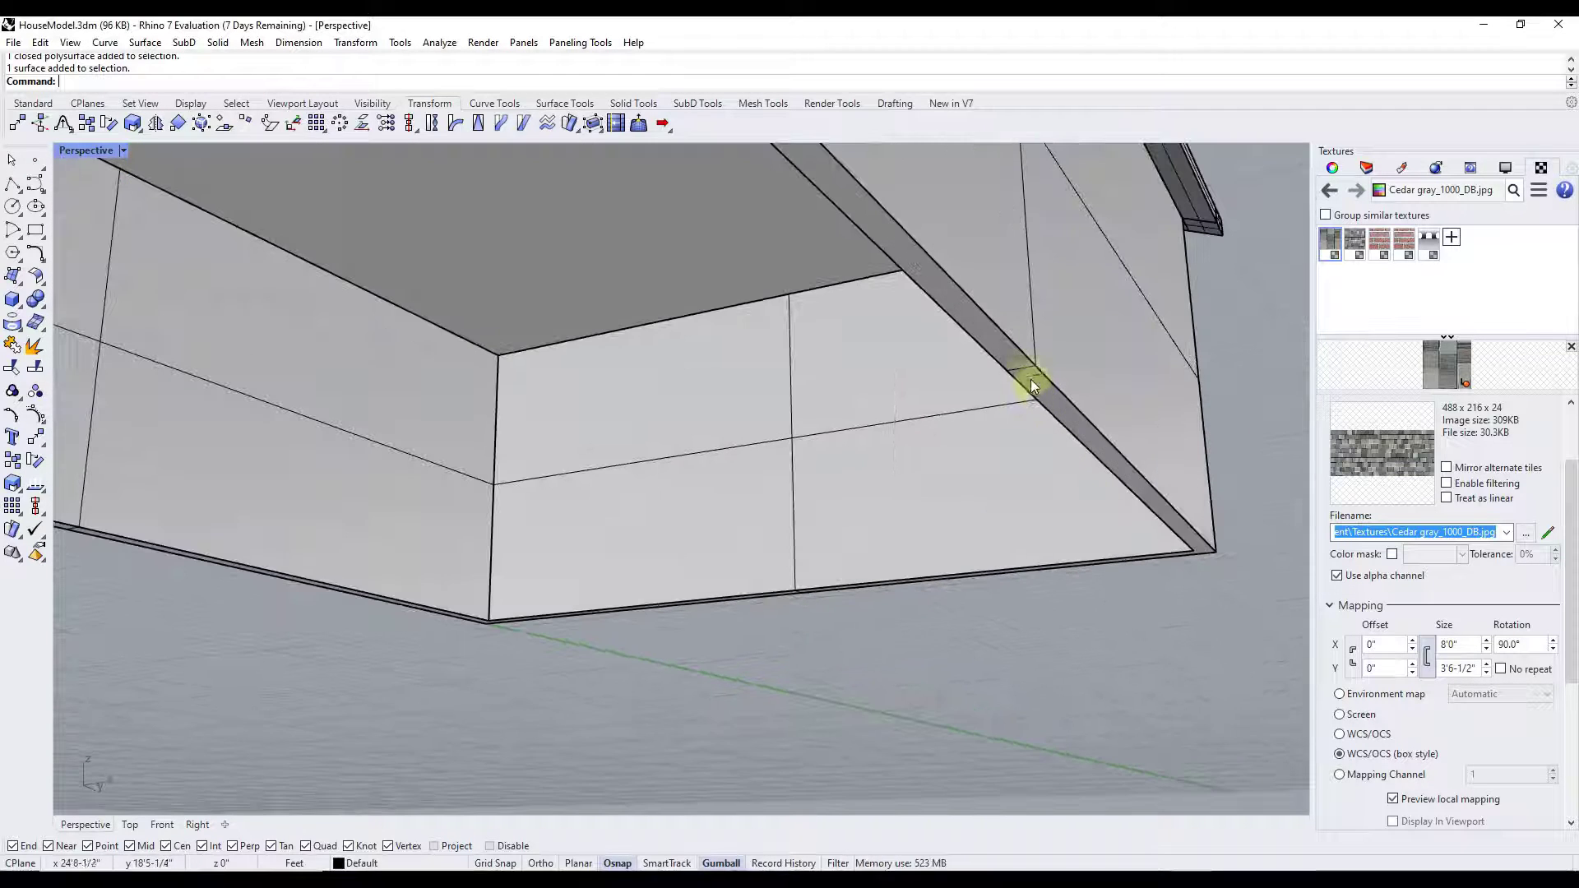
left_click(1023, 368)
scroll(1020, 370, "down", 3)
right_click_drag(1020, 370, 850, 401)
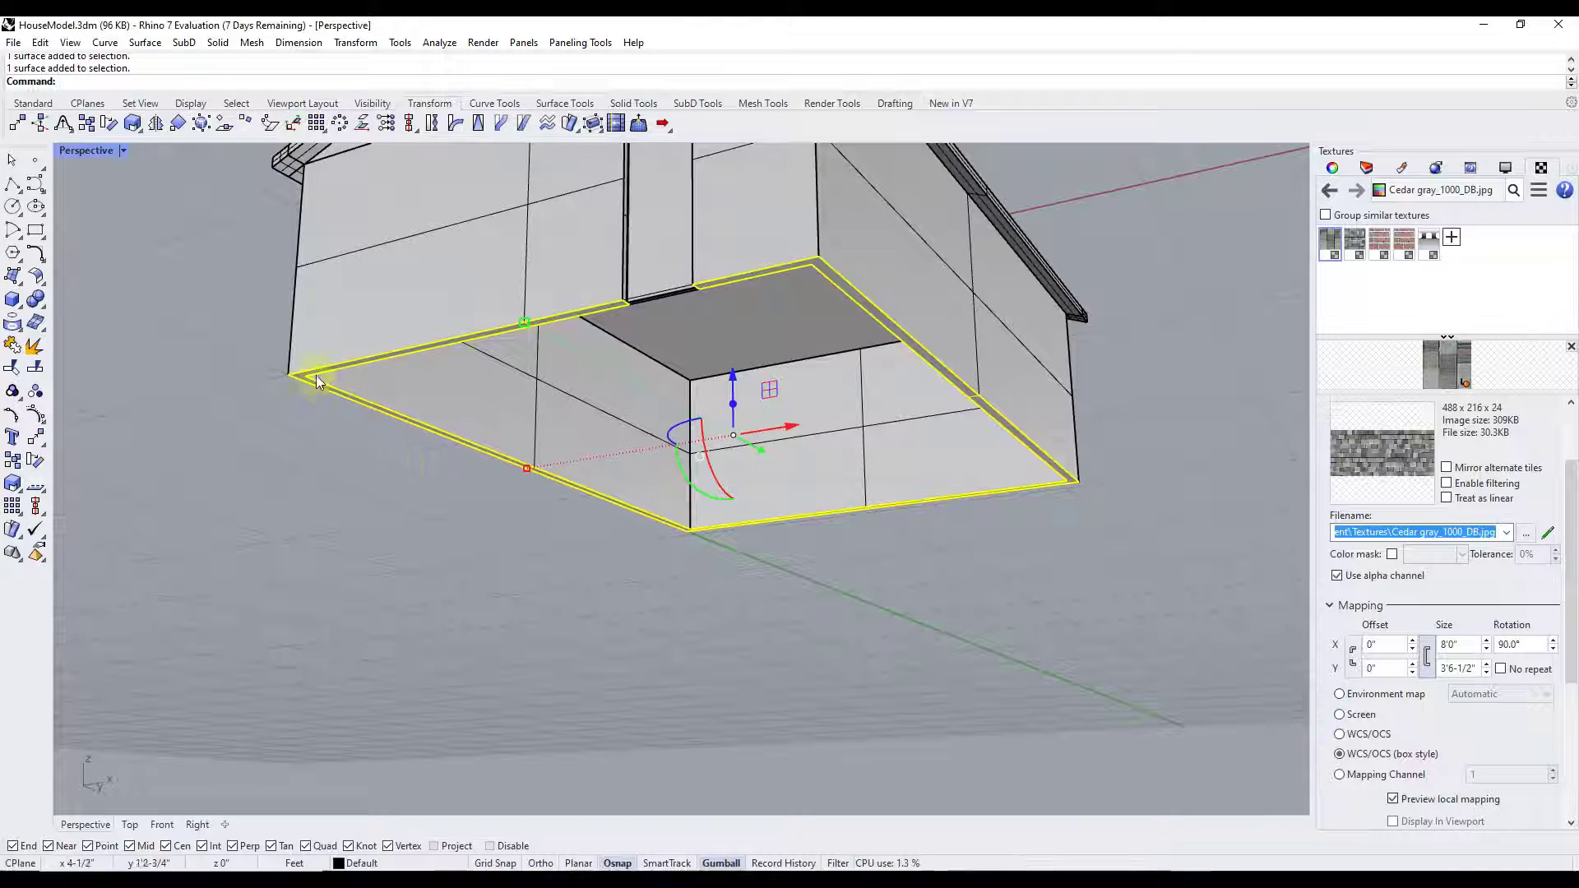
right_click_drag(807, 362, 720, 546)
left_click_drag(684, 595, 698, 523)
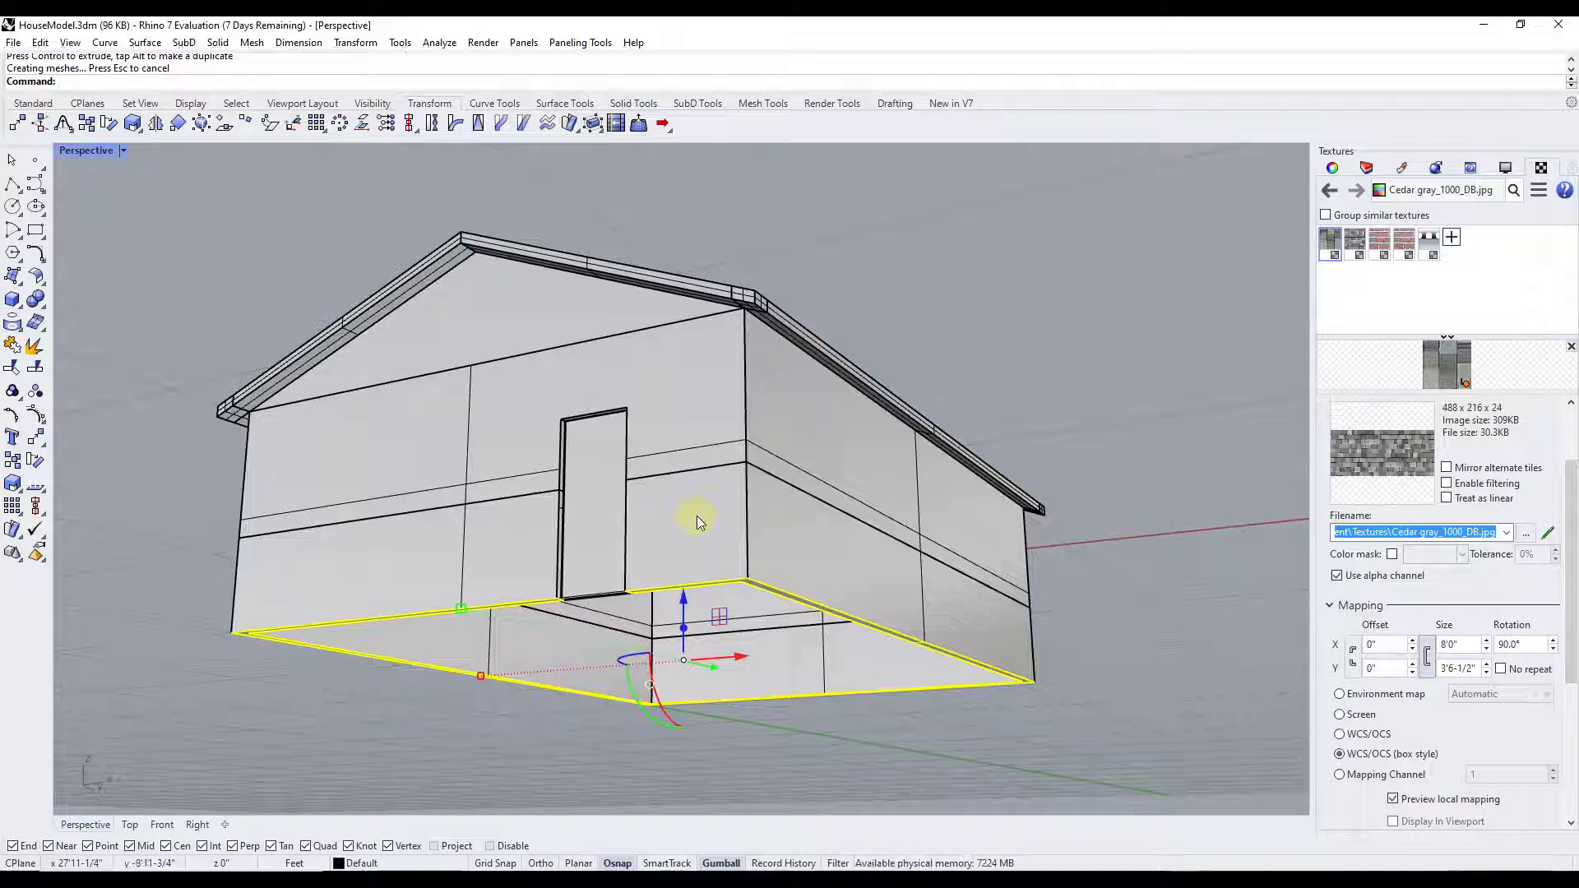
Step: Examine the duplicated horizontal surface inside the walls in Wireframe display, then return to Shaded display
left_click(704, 520)
right_click_drag(708, 518, 787, 416)
scroll(752, 549, "up", 6)
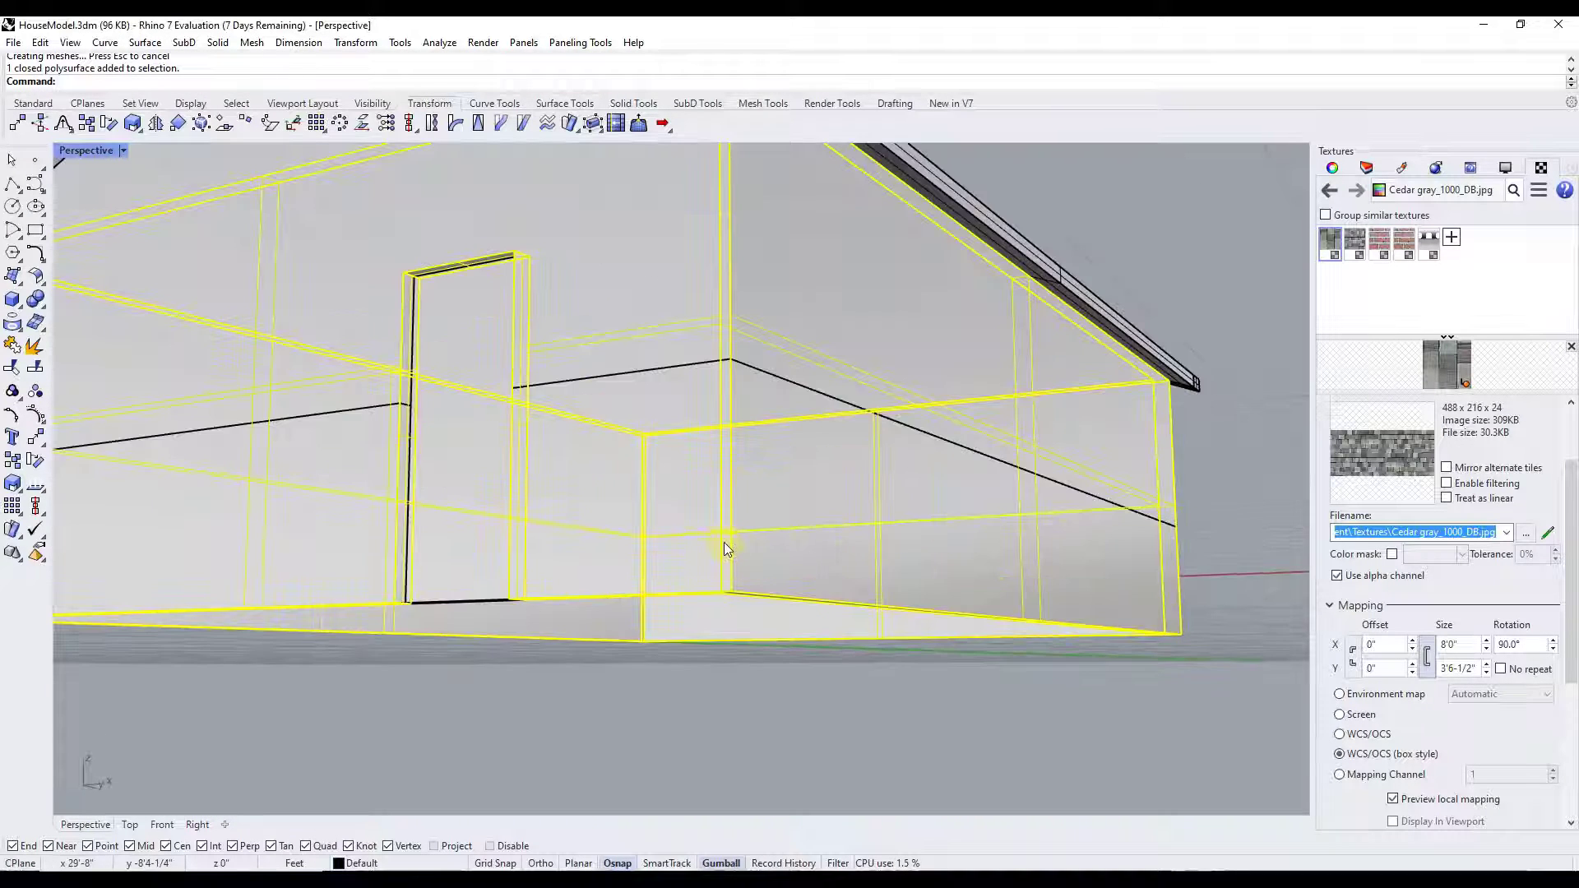
key("Escape")
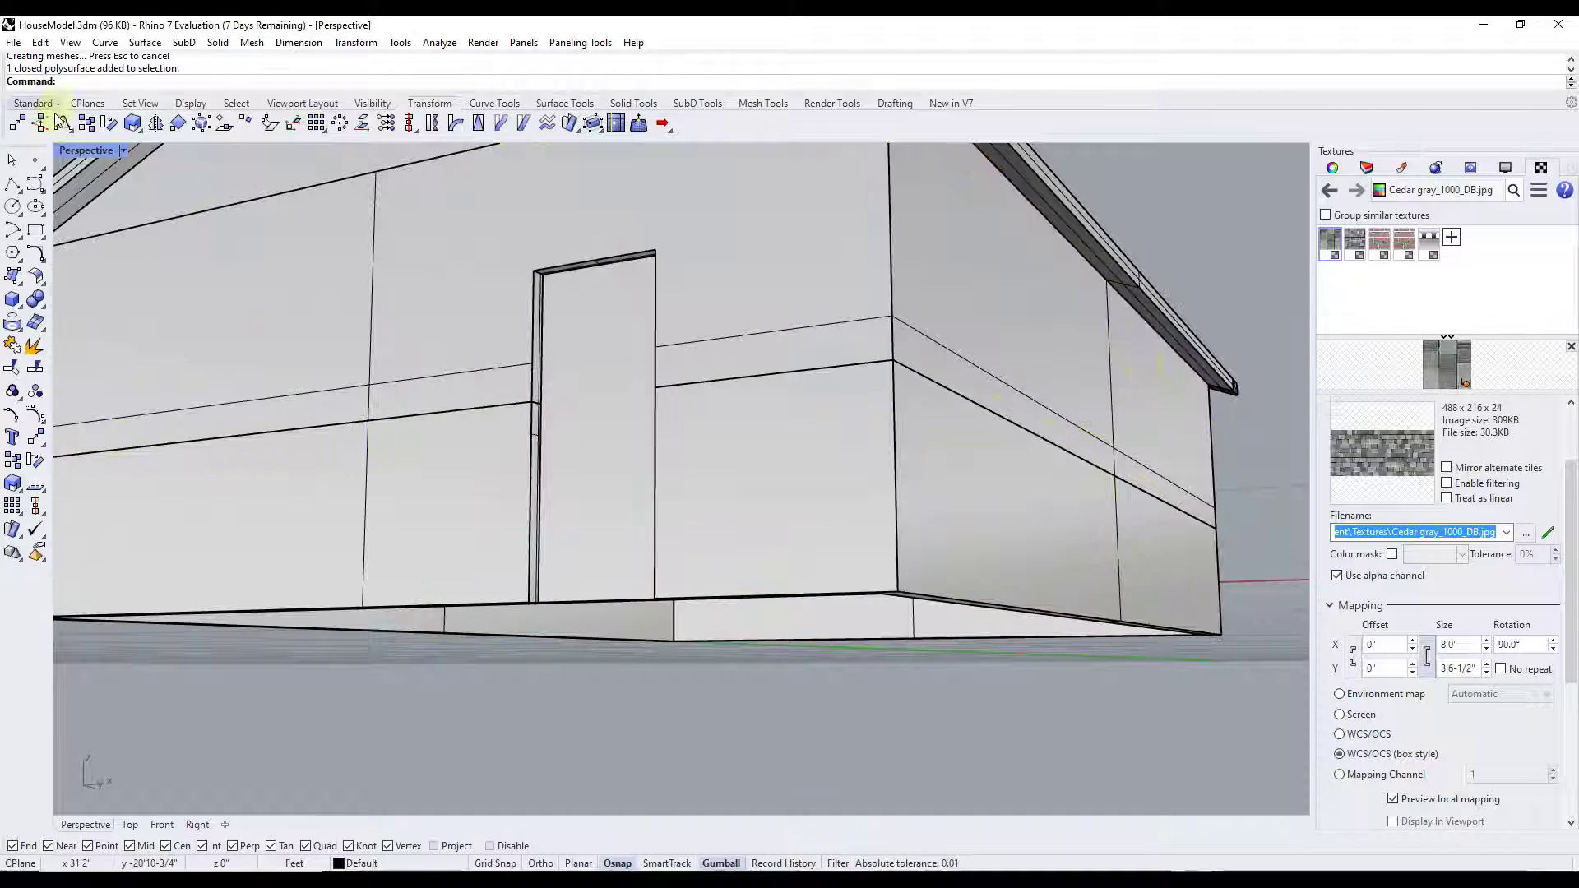
left_click(124, 151)
left_click(104, 211)
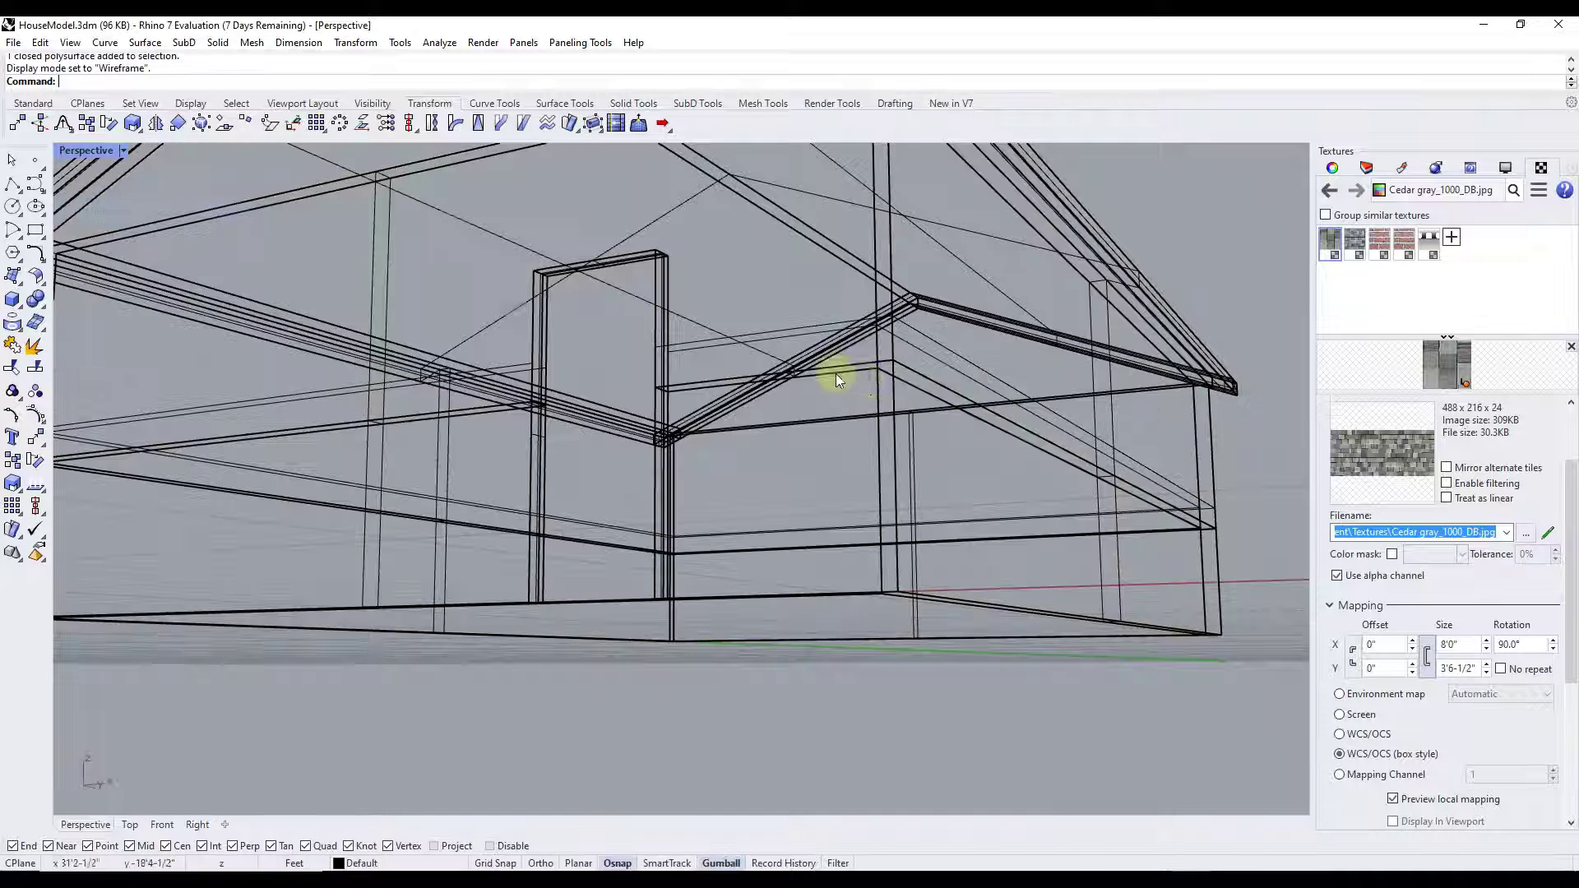
left_click(903, 370)
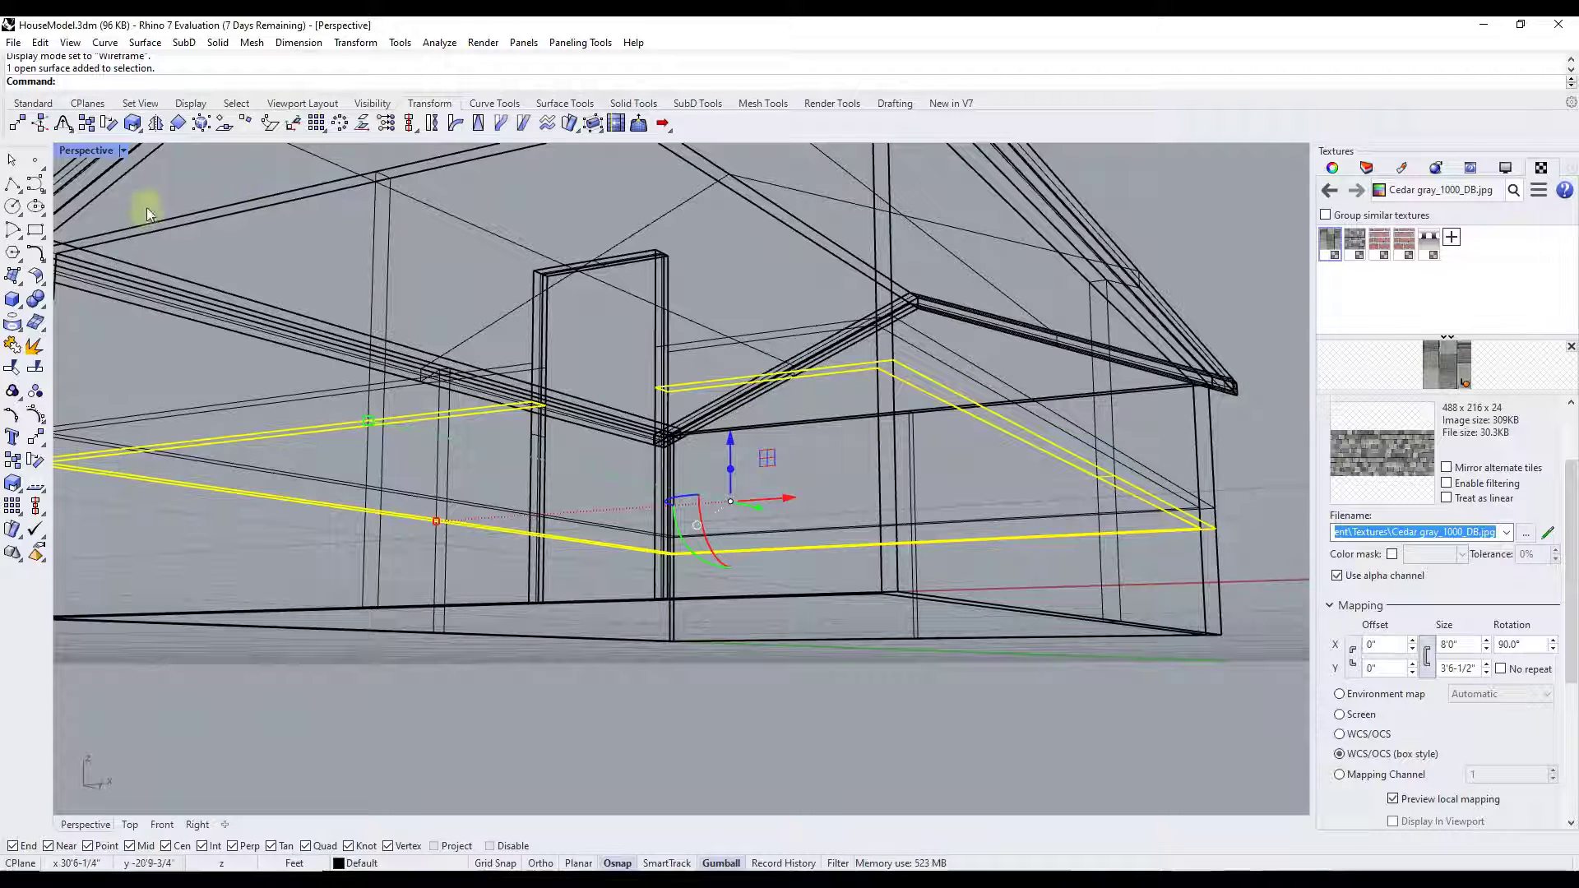
left_click(112, 158)
left_click(141, 234)
Step: Split the wall polysurface using the duplicated horizontal surface as the cutting object
scroll(843, 475, "down", 3)
right_click_drag(960, 417, 775, 398)
left_click(795, 406)
left_click(1183, 402)
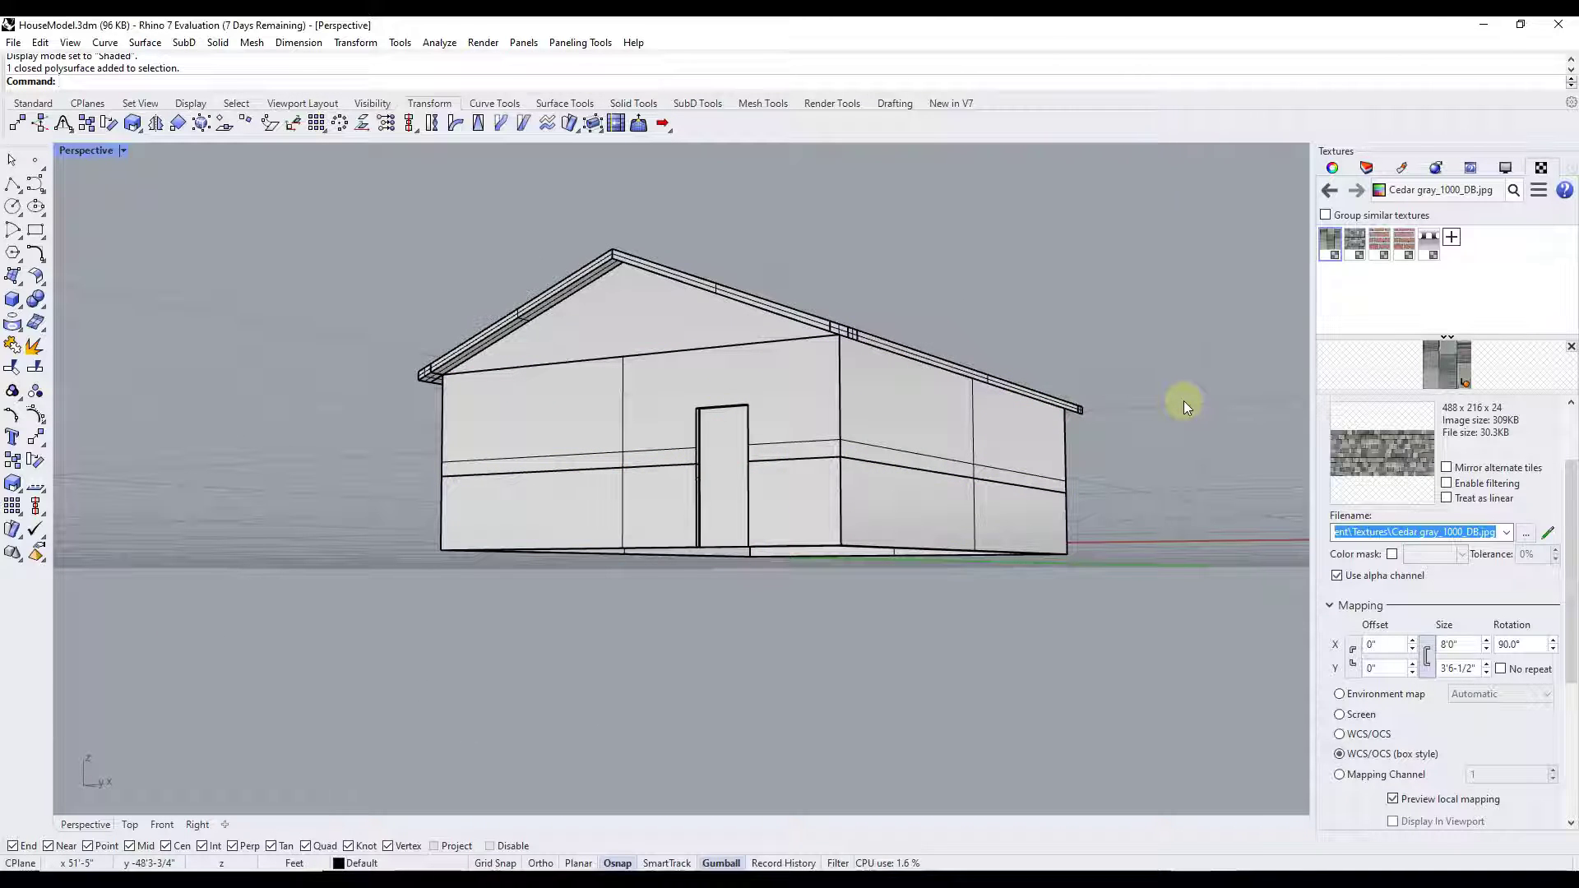
key("Return")
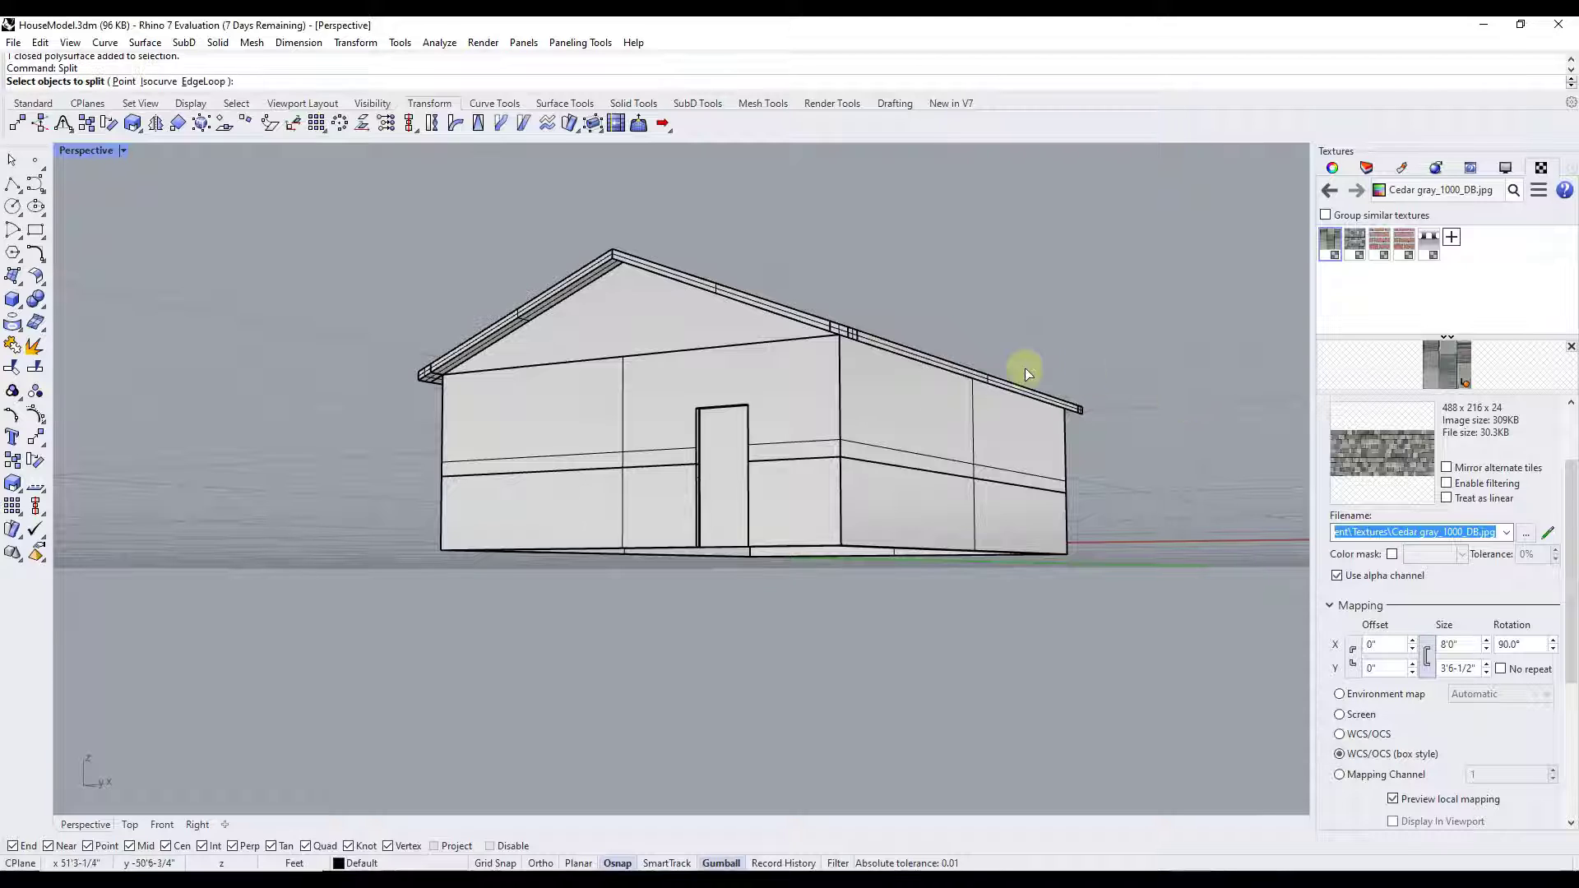
left_click(797, 408)
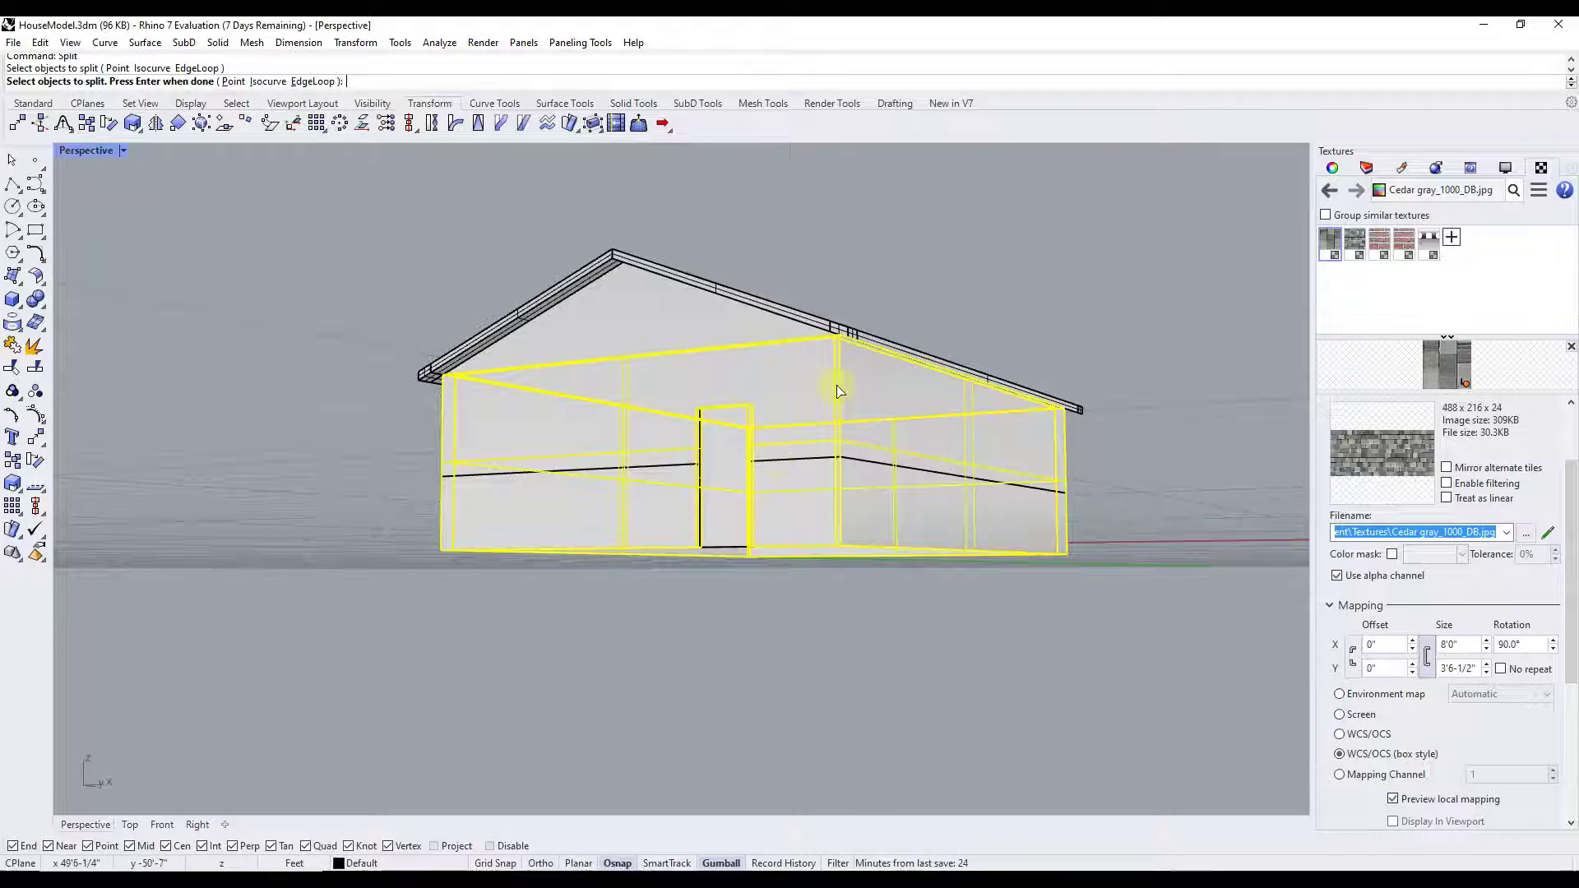
key("Return")
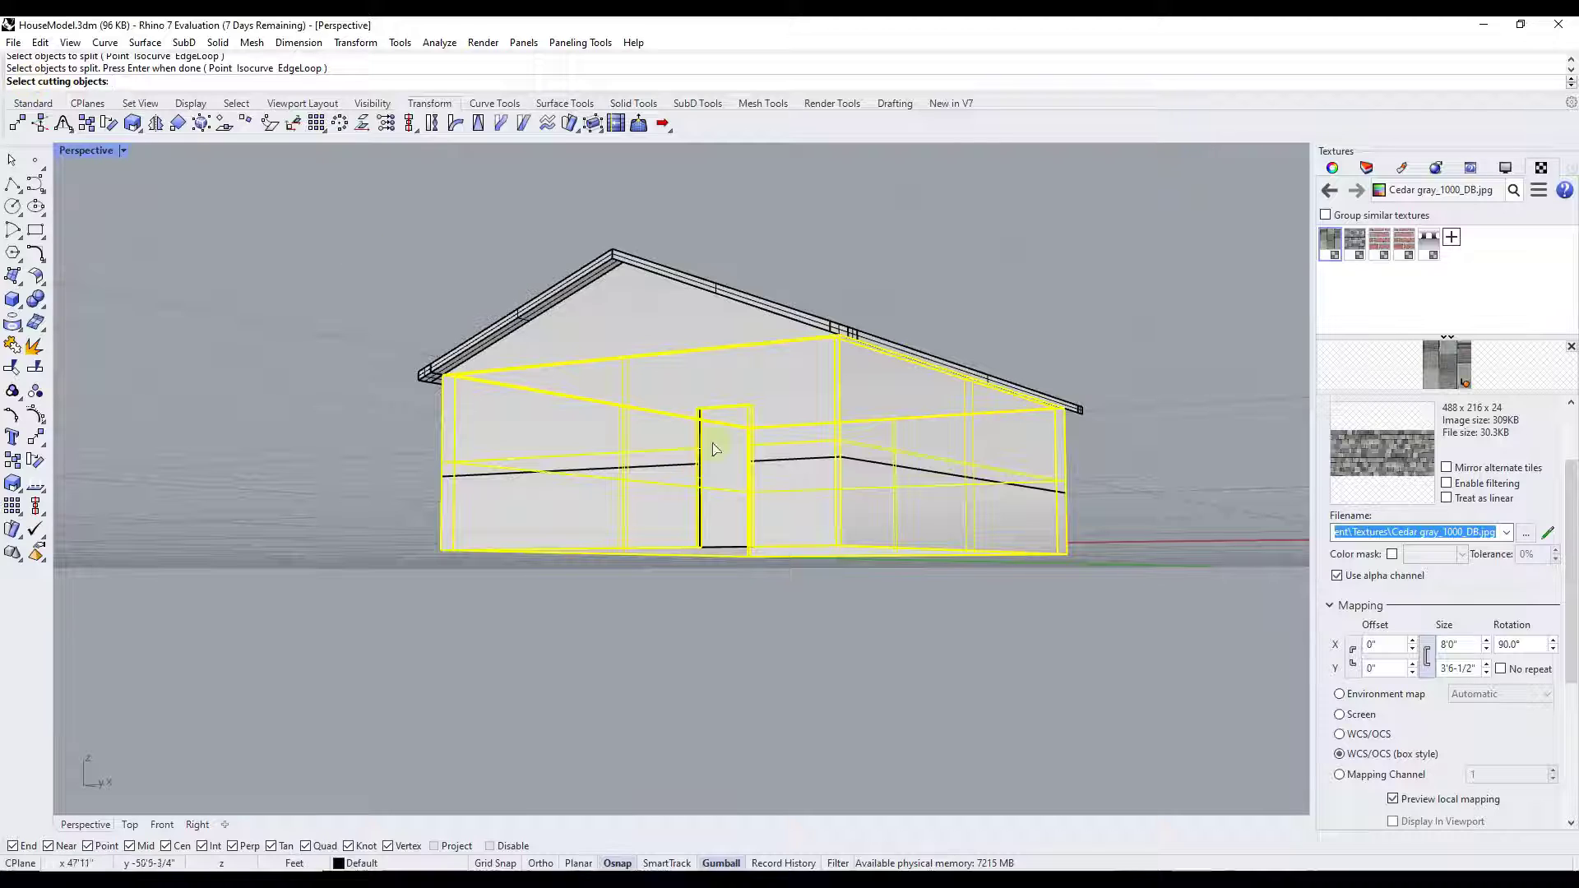
left_click(804, 462)
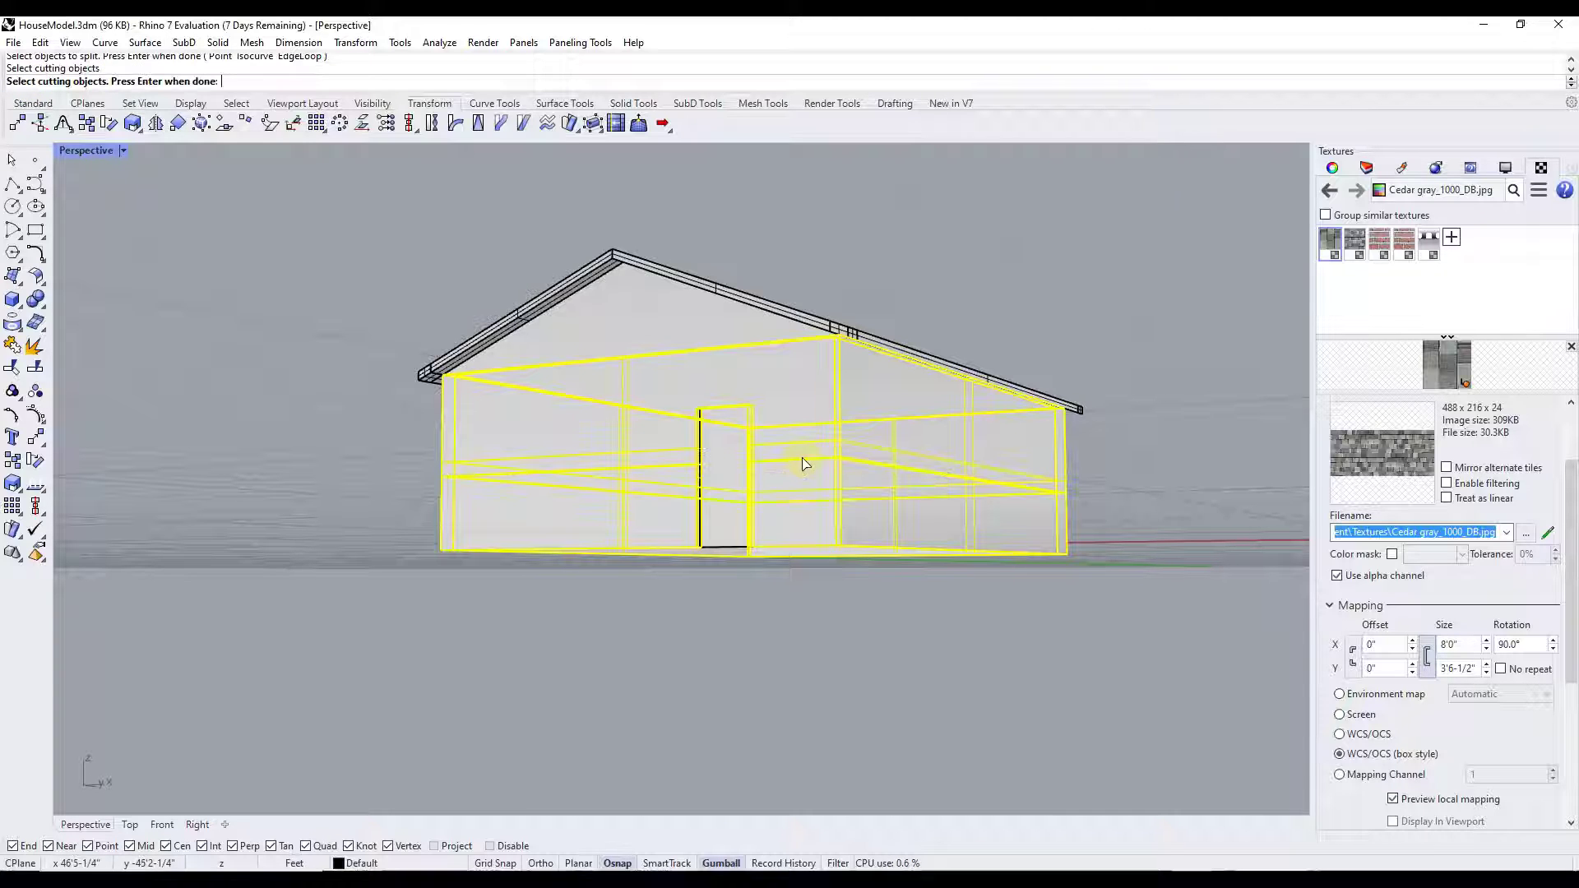
key("Return")
Step: Select the lower and upper wall sections in turn to check how the walls are divided
left_click(825, 492)
left_click(813, 407)
left_click(821, 496)
left_click(809, 377)
left_click(812, 505)
left_click(803, 404)
left_click(827, 520)
left_click(796, 403)
Step: Show the hidden floor slab again beneath the walls
left_click(39, 42)
key("Escape")
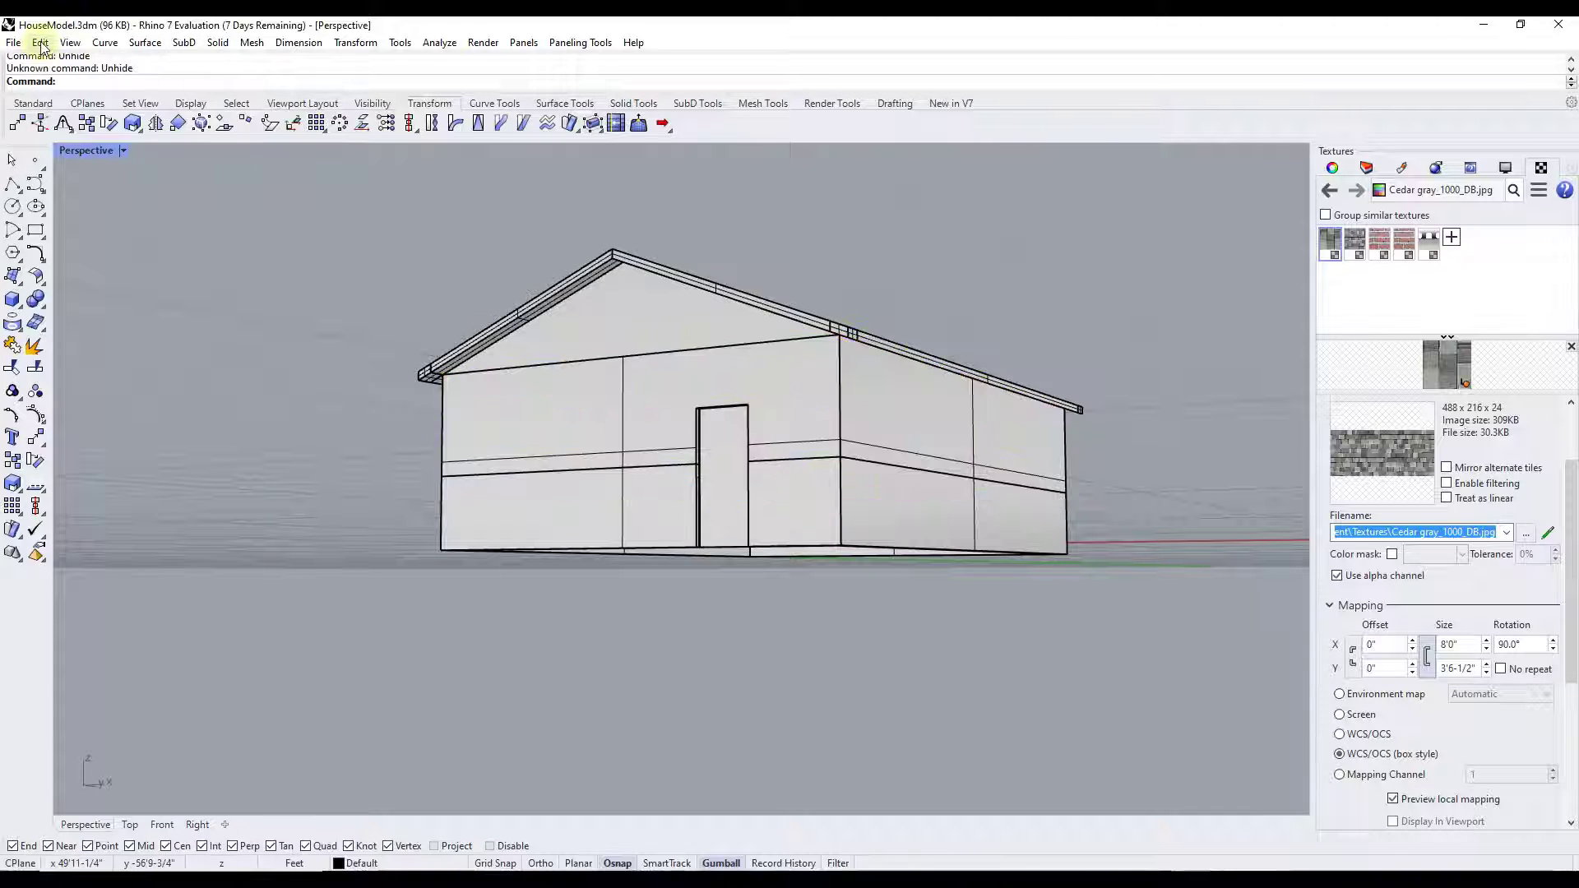
left_click(40, 42)
mouse_move(110, 254)
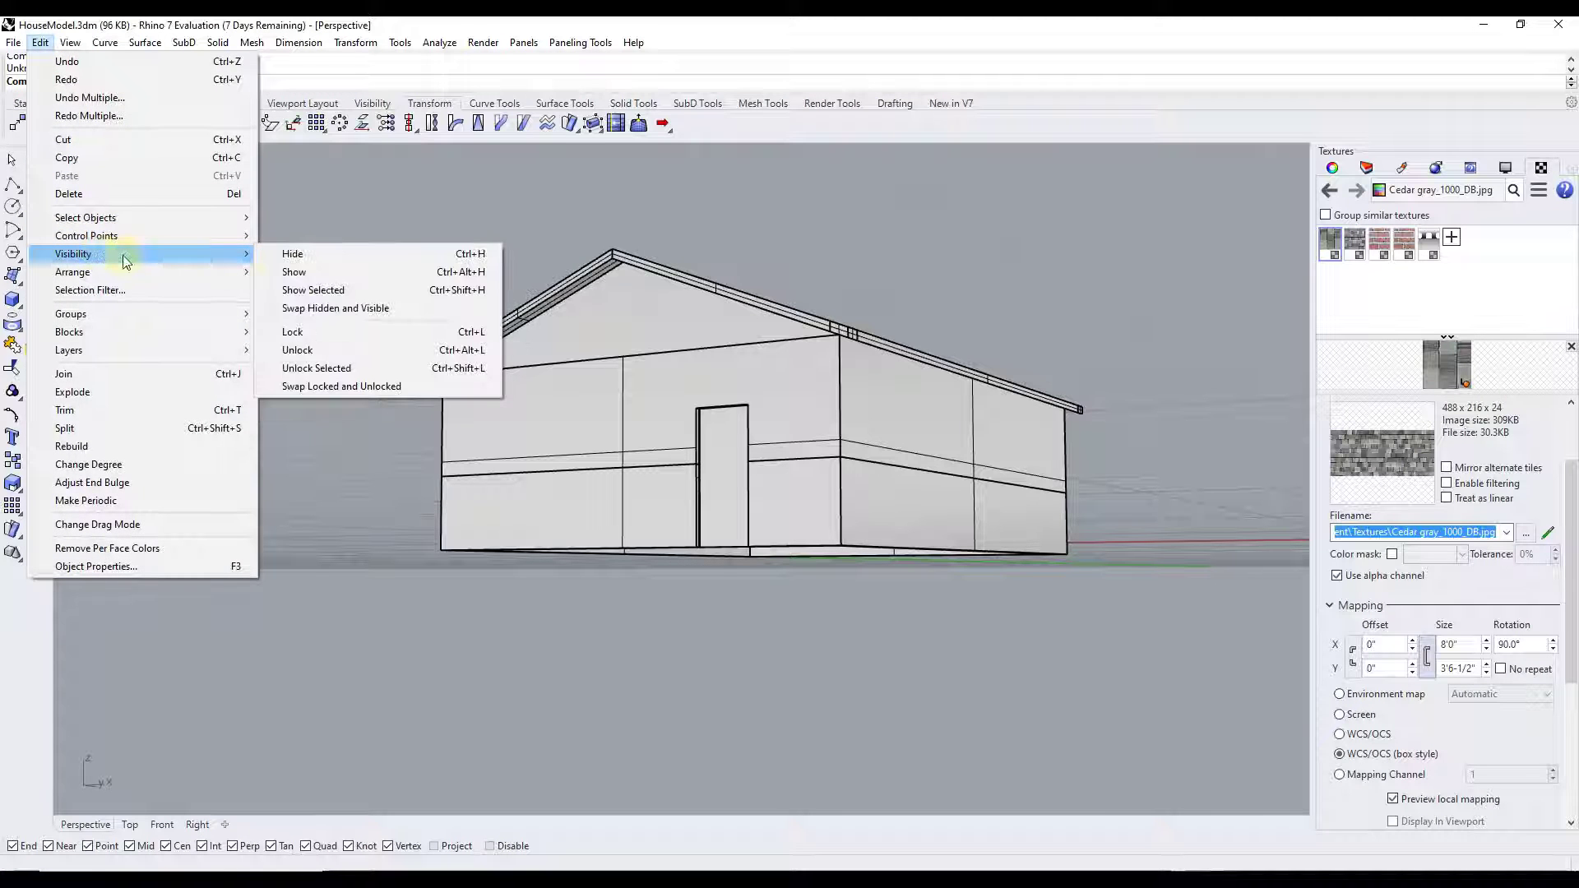
left_click(329, 272)
right_click_drag(822, 558, 722, 293)
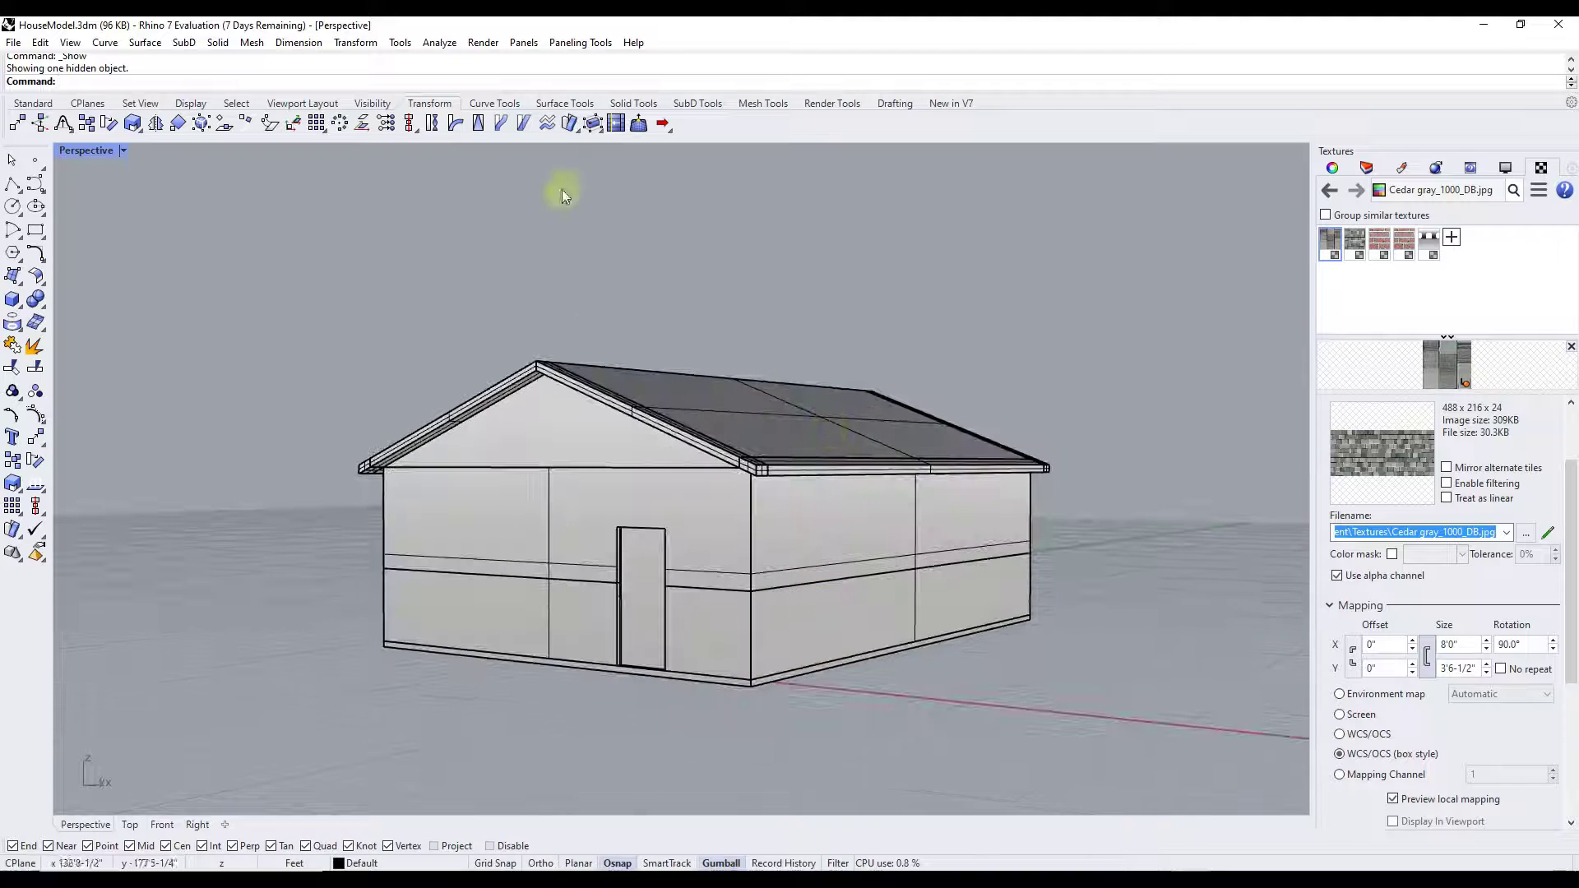
Step: Switch the viewport to Rendered display and select the lower wall section
left_click(123, 151)
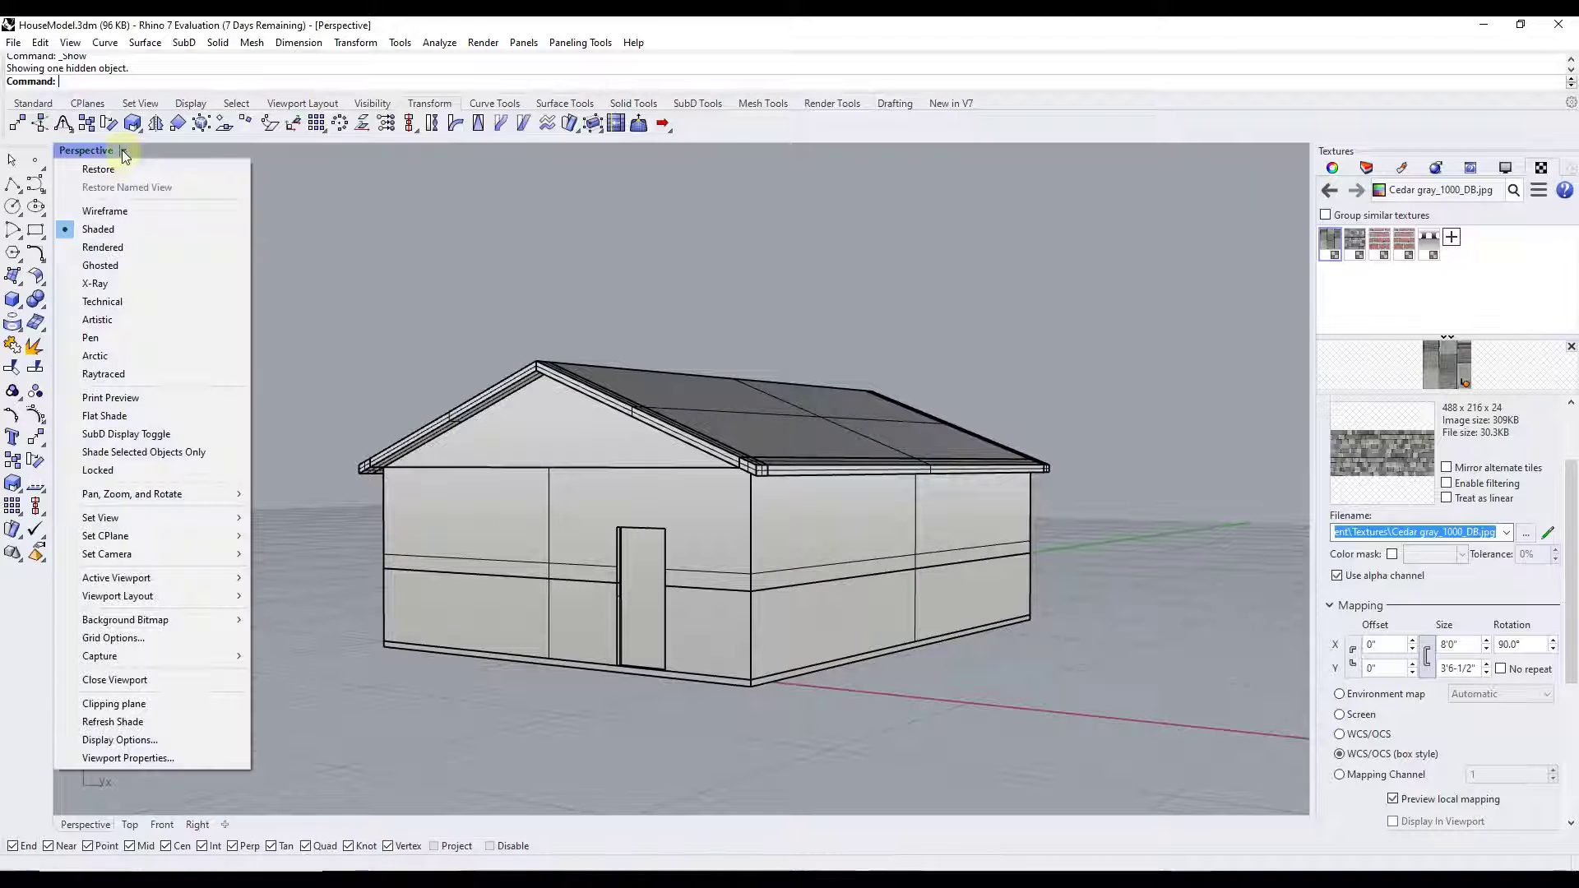
left_click(113, 245)
scroll(743, 561, "up", 3)
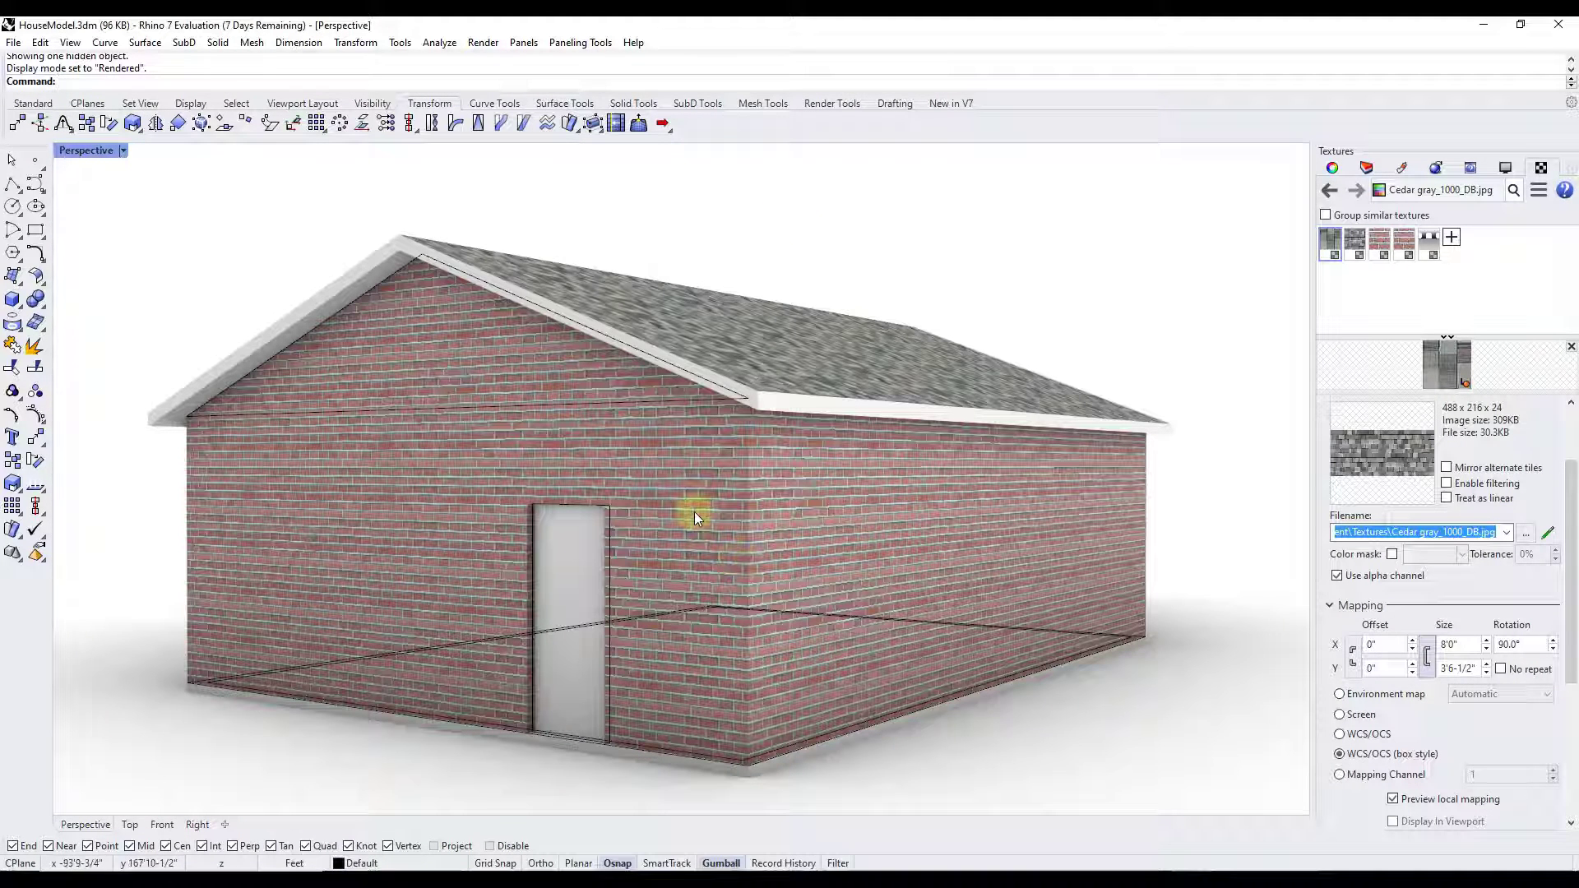
left_click(683, 644)
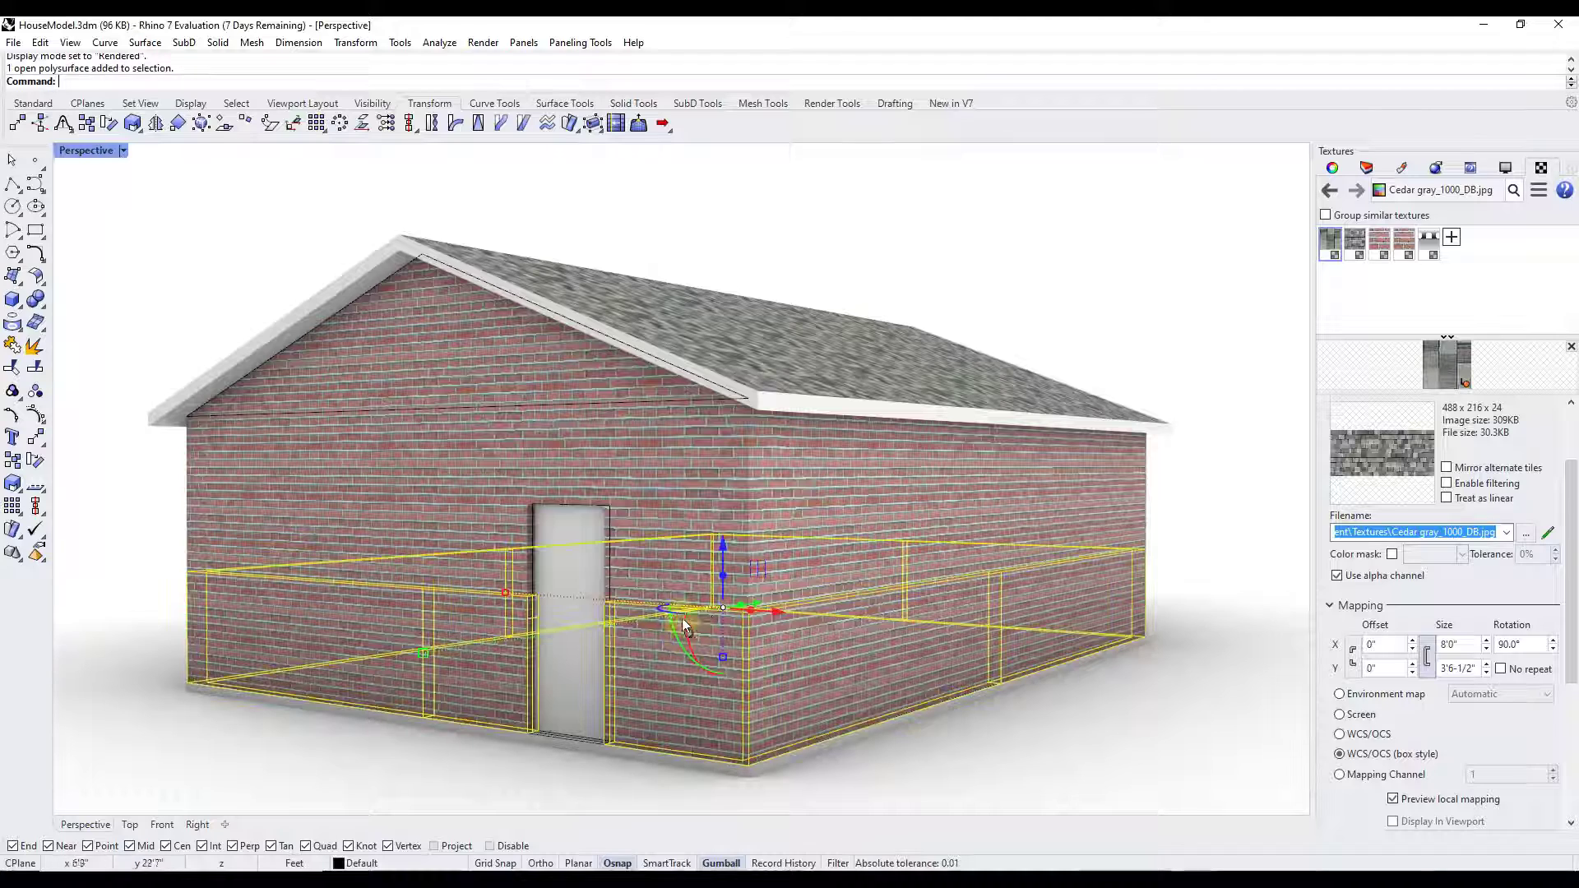
Step: Select the upper wall section and import the Siding gray thin material from the library's Architectural > Wall > Siding folder
left_click(678, 497)
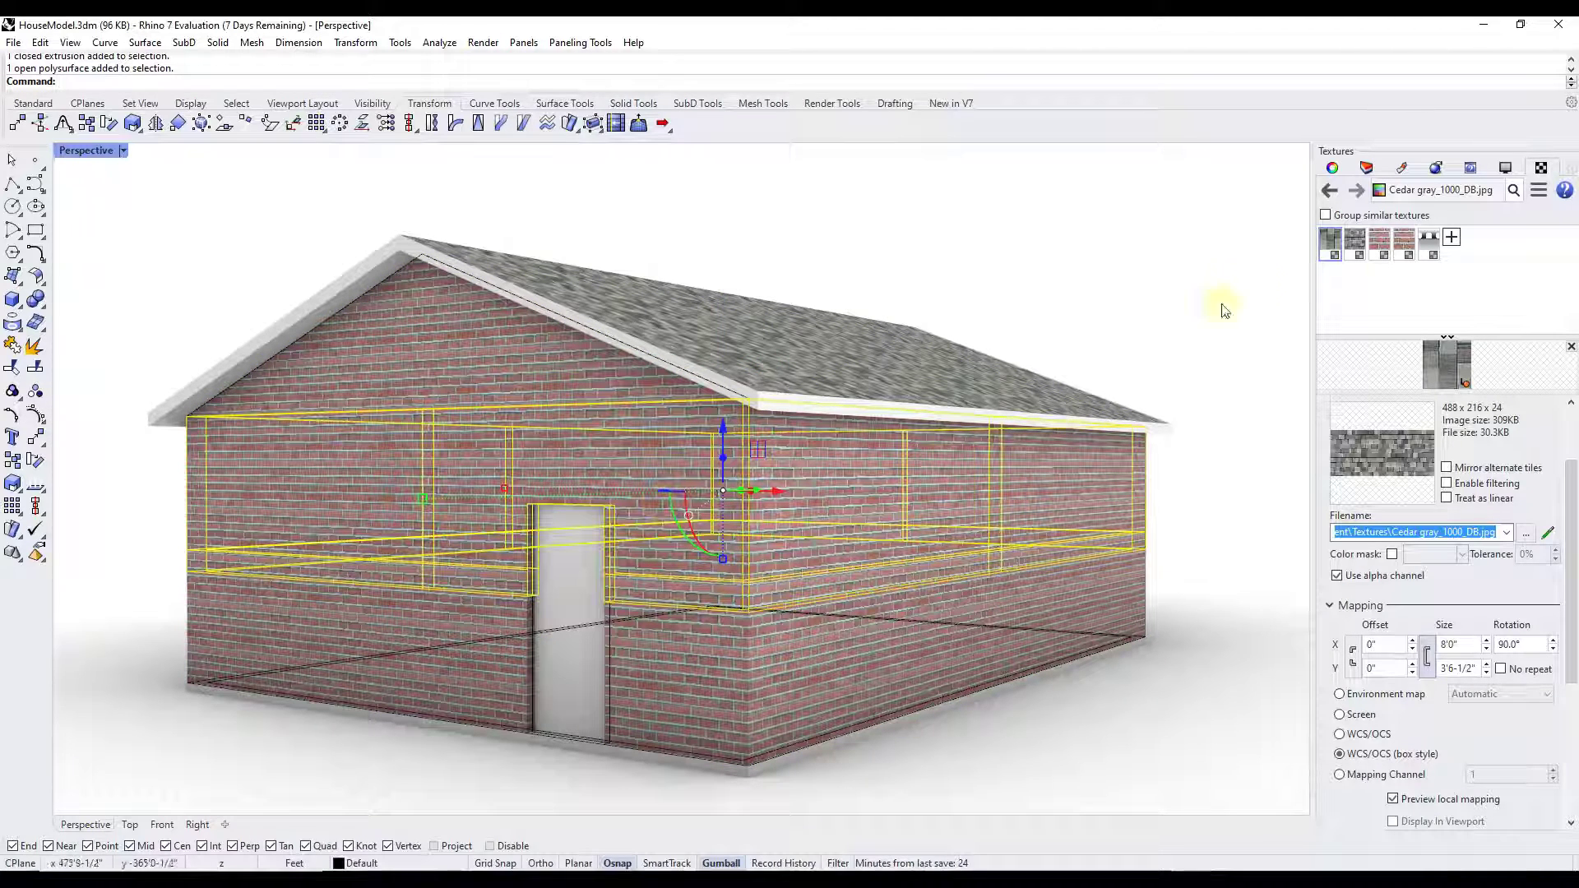
left_click(1402, 167)
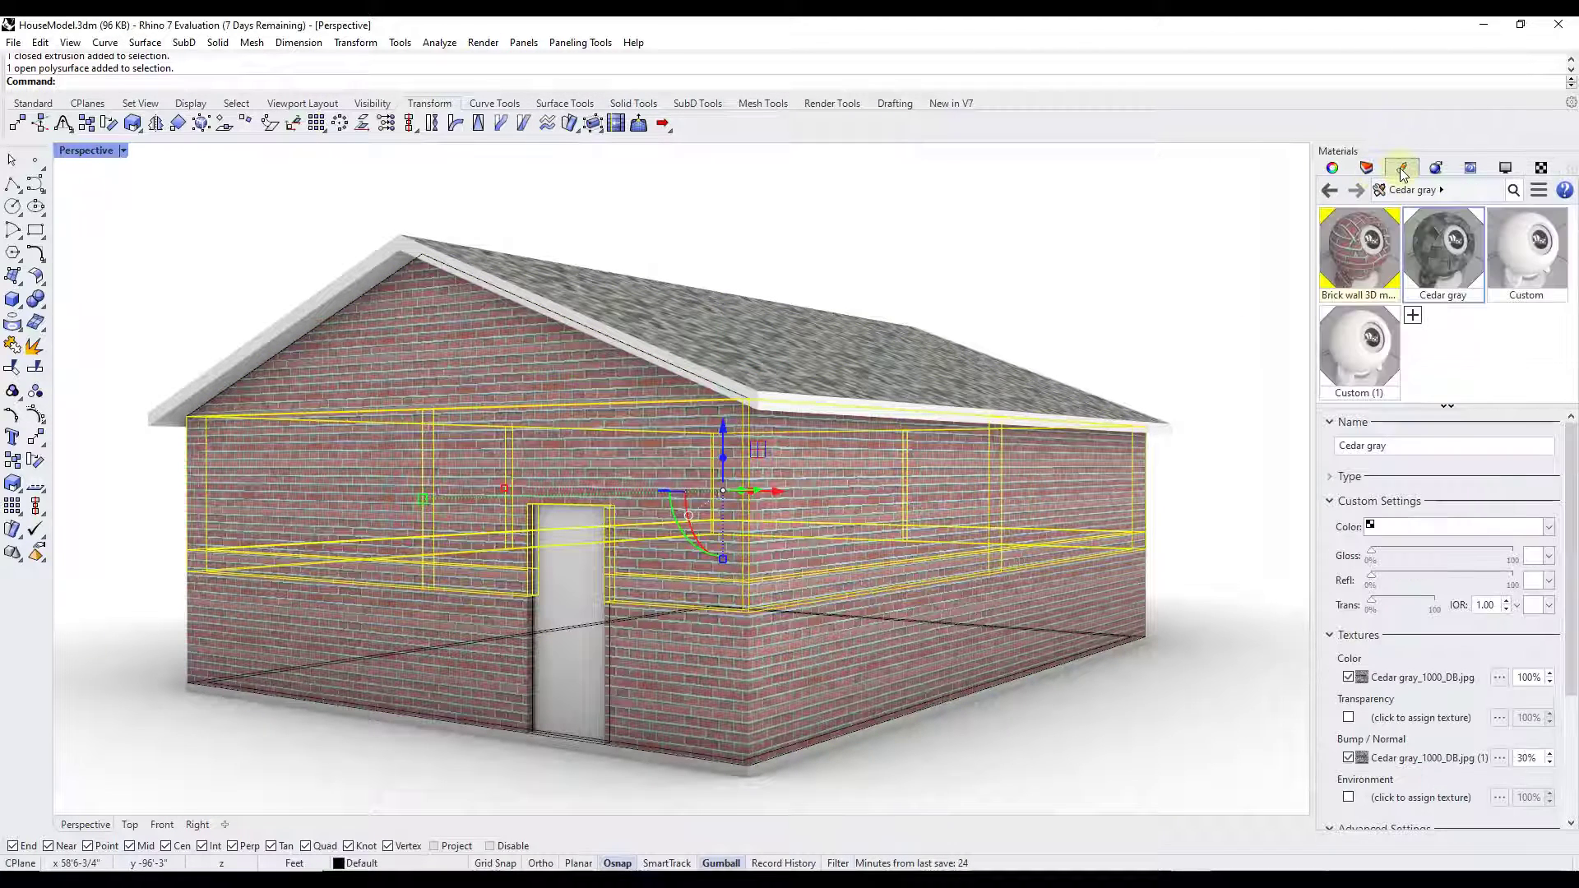
right_click(1451, 349)
left_click(1413, 315)
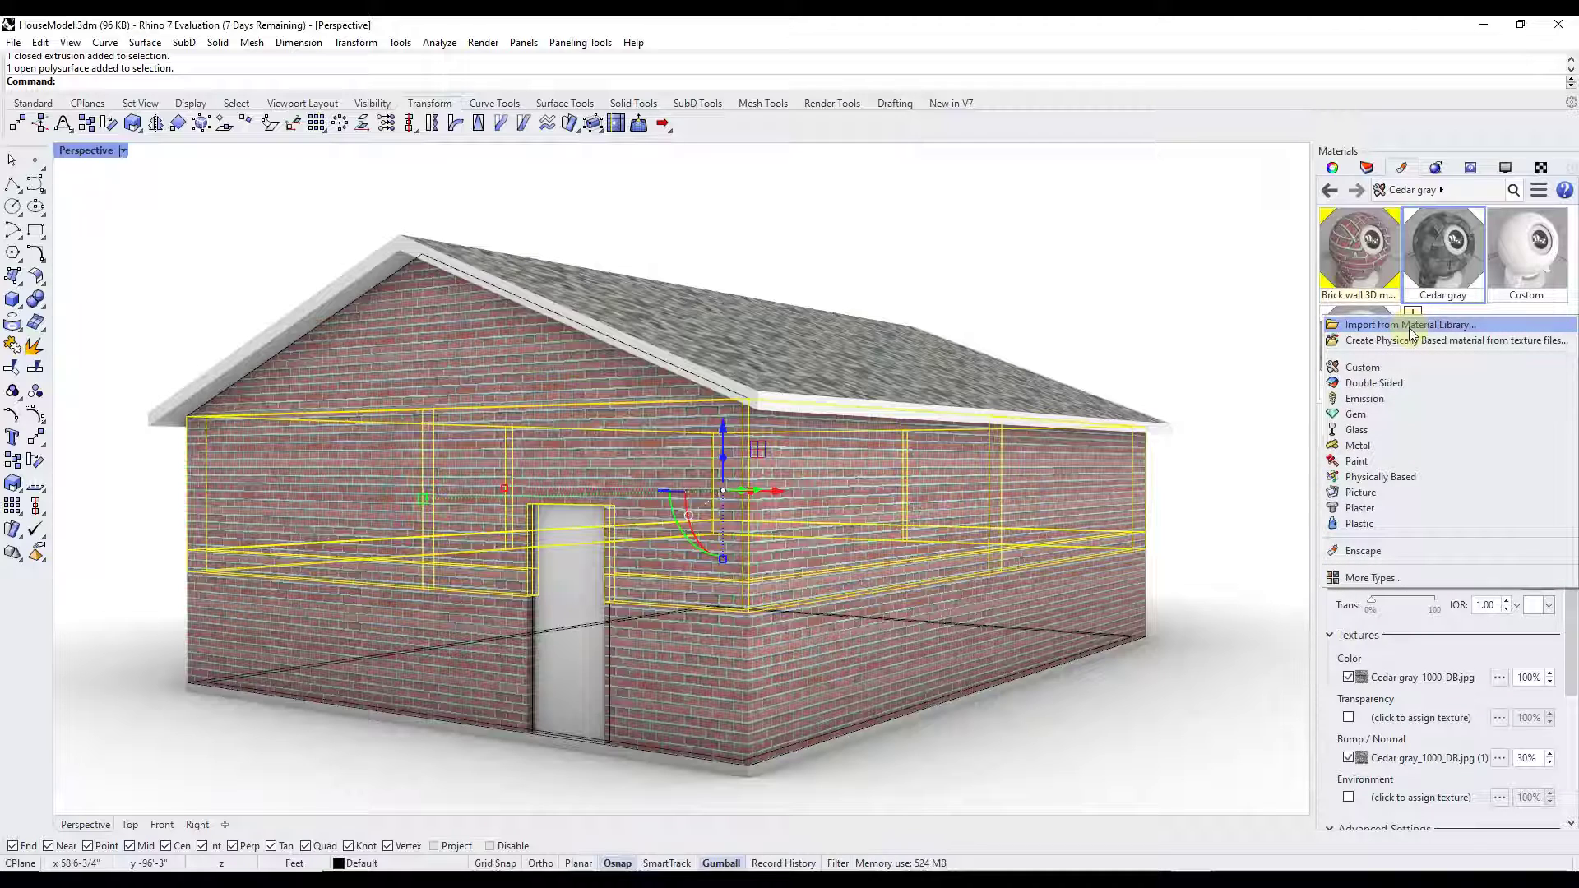
left_click(1410, 325)
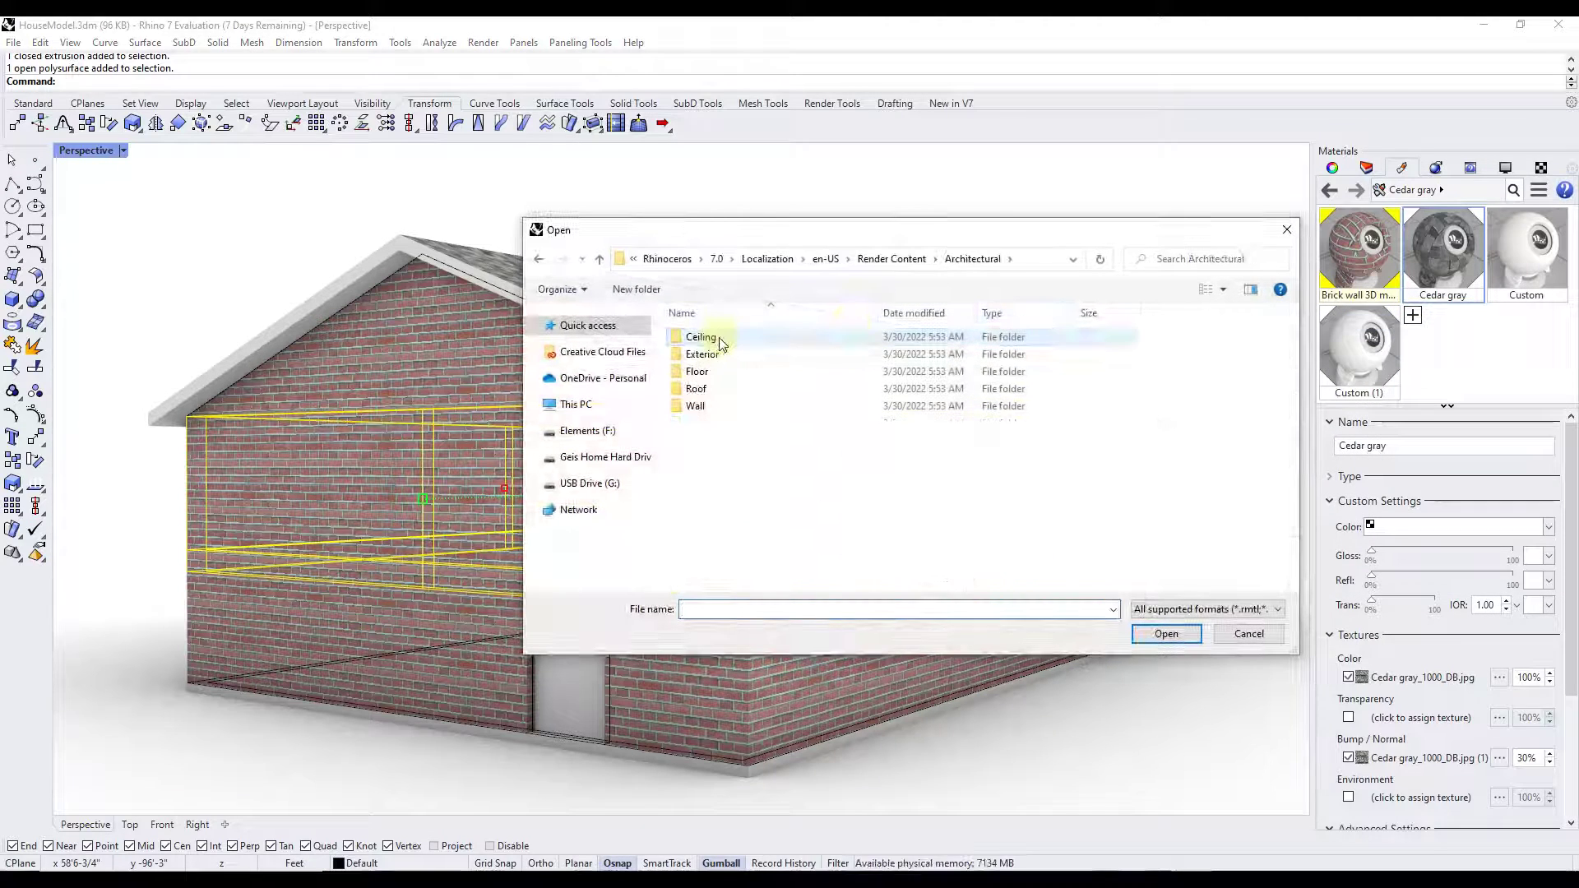
double_click(695, 405)
double_click(1063, 354)
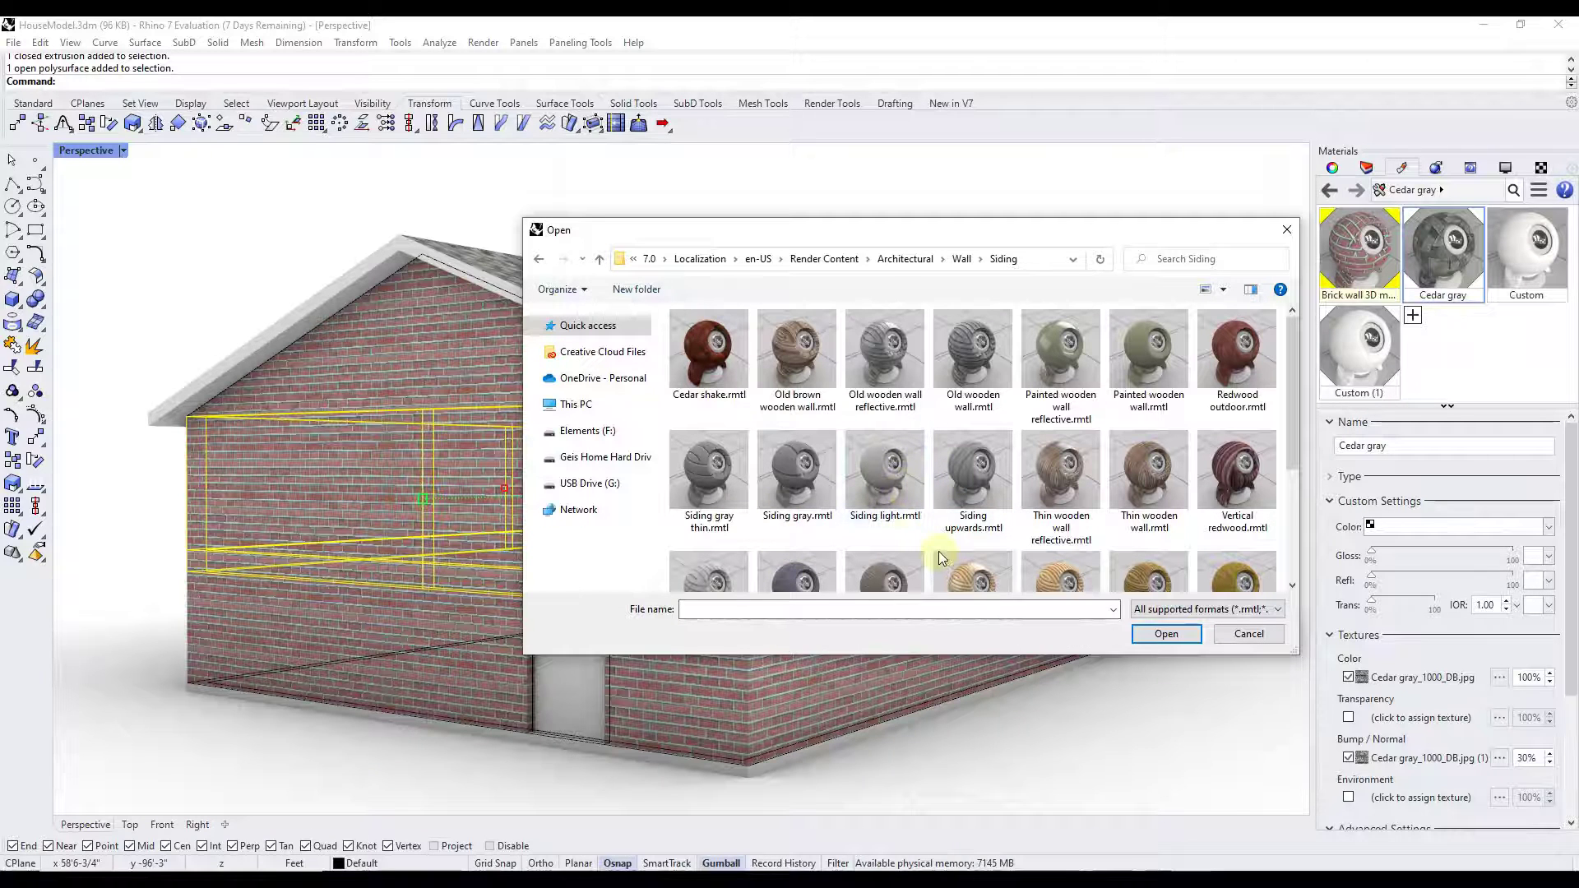
double_click(705, 470)
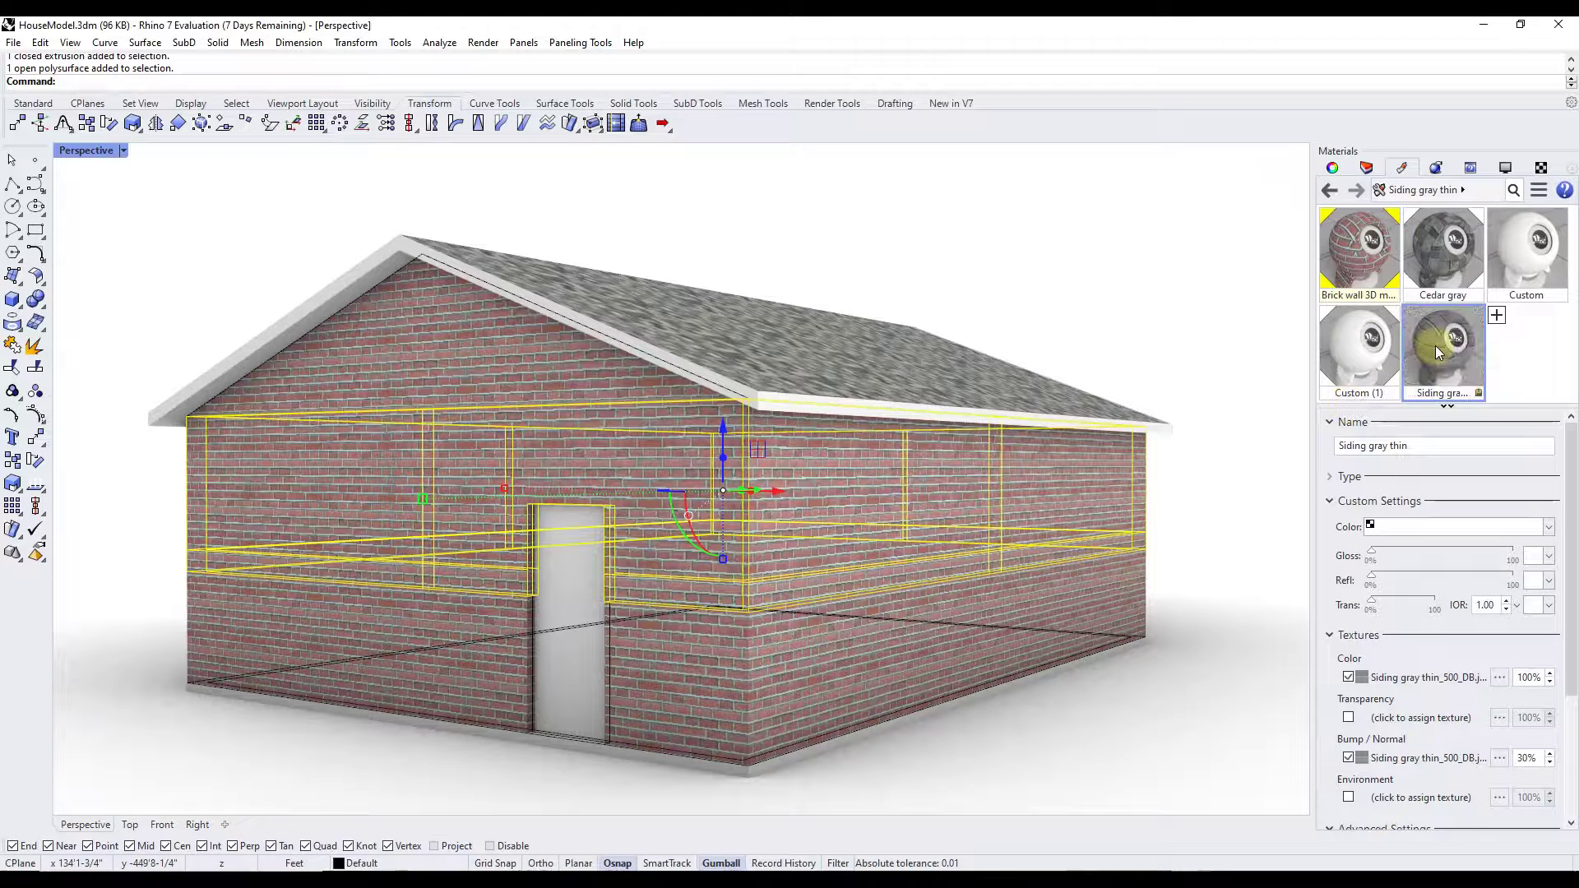
Step: Apply the Siding gray thin material to the upper wall section and the front gable, and inspect the house
left_click_drag(1438, 352, 902, 480)
left_click_drag(1443, 352, 508, 356)
left_click(1107, 275)
right_click_drag(930, 345, 897, 490)
scroll(948, 353, "down", 4)
mouse_move(948, 353)
right_mouse_down()
mouse_move(924, 370)
mouse_move(940, 375)
right_mouse_up()
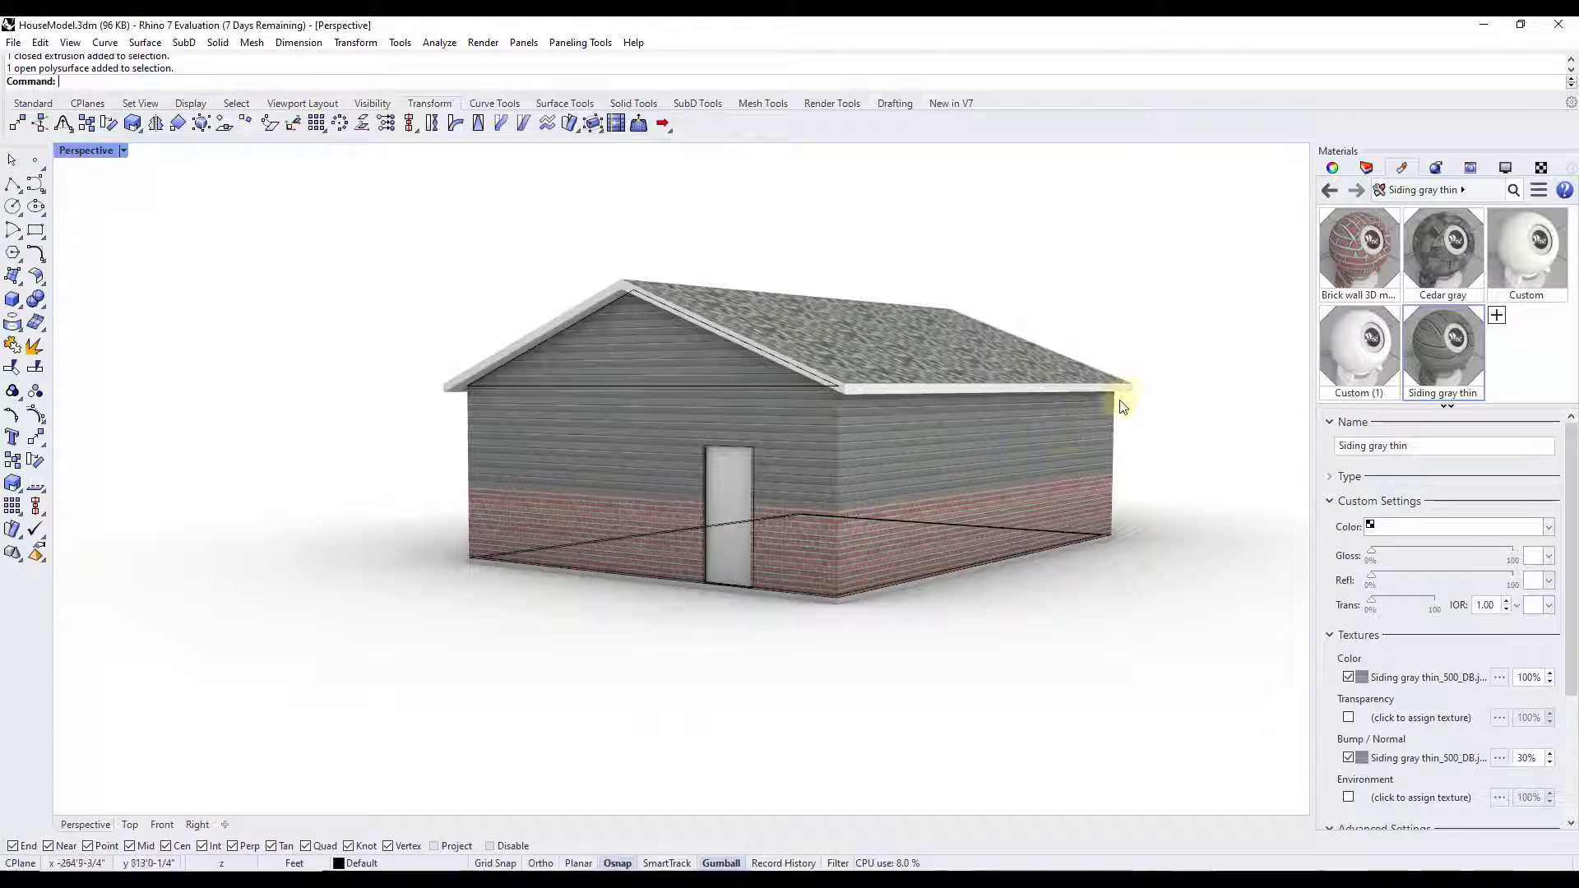
Step: Import the Wall texture stucco material from the Architectural > Wall content of the material library
right_click(1502, 323)
left_click(1398, 339)
left_click(715, 338)
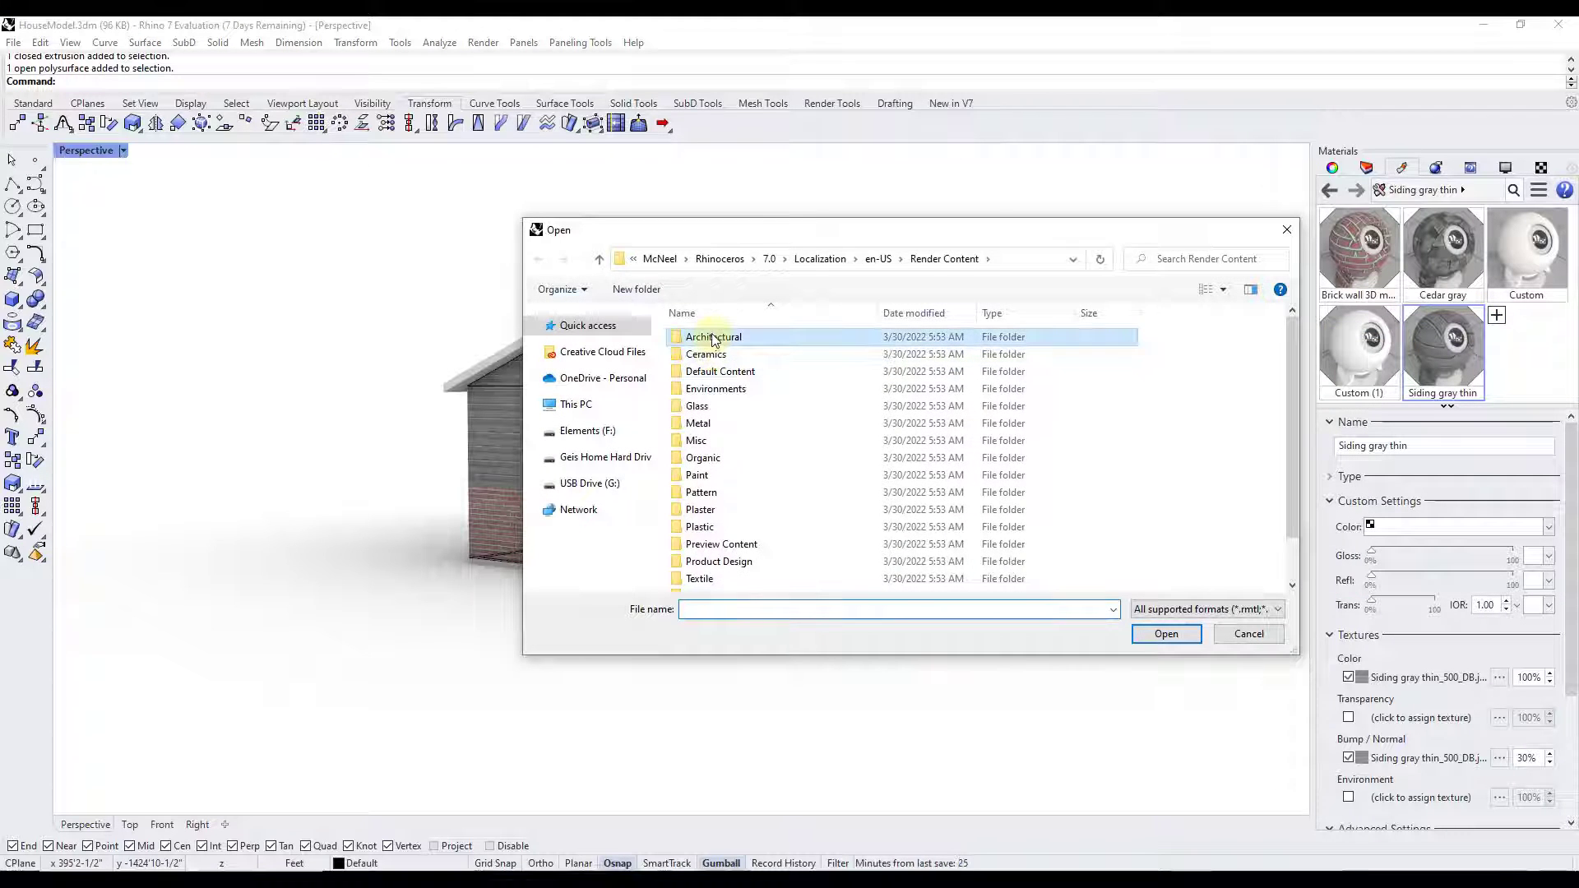
double_click(714, 339)
double_click(698, 407)
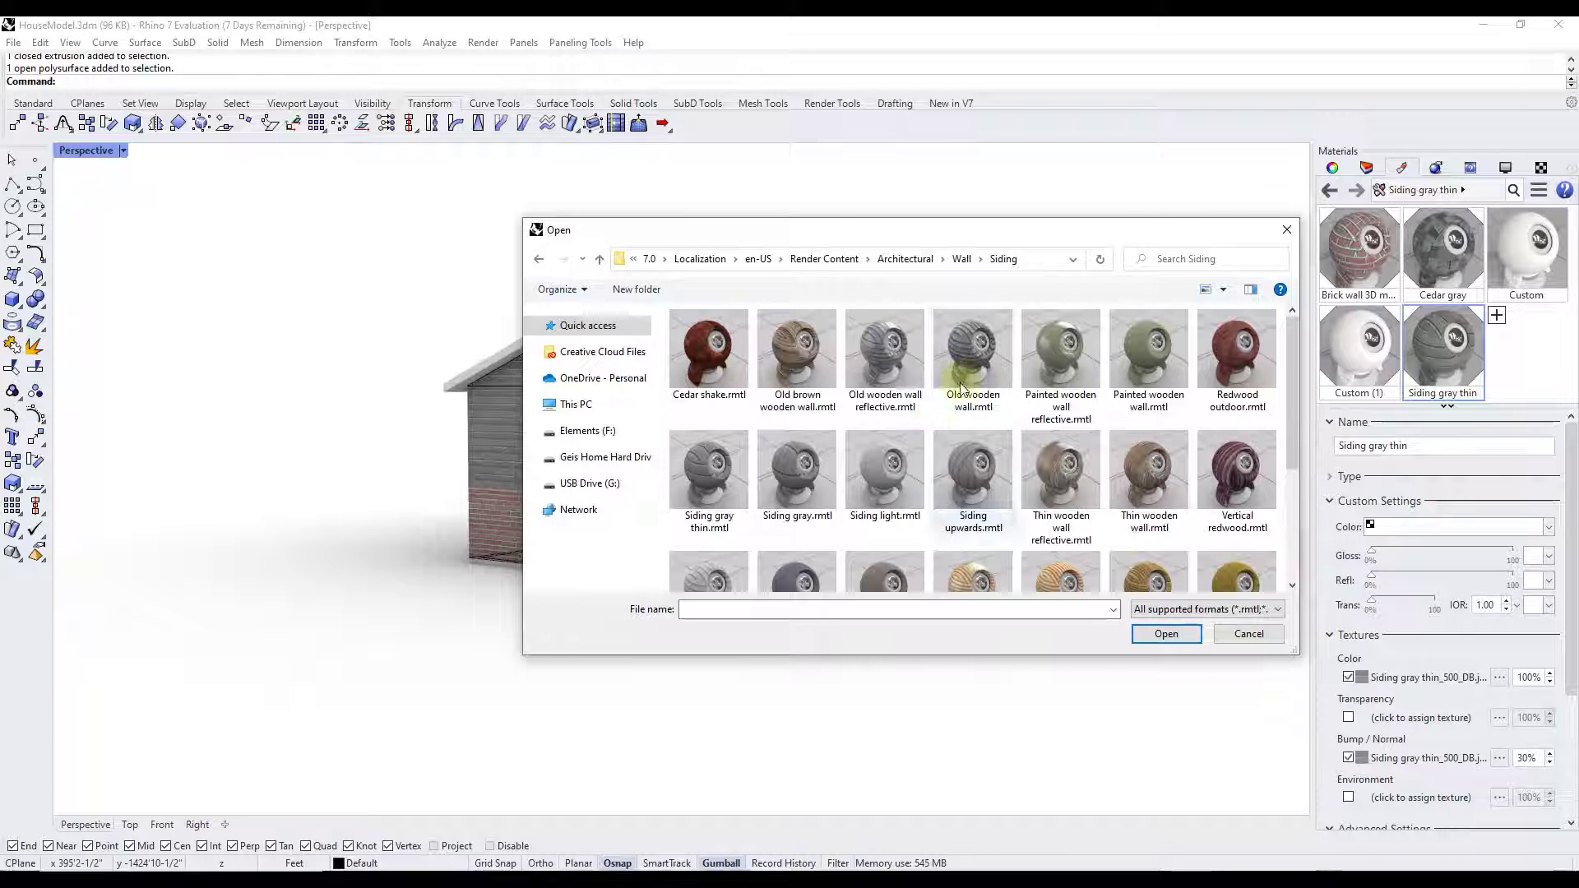
left_click(886, 260)
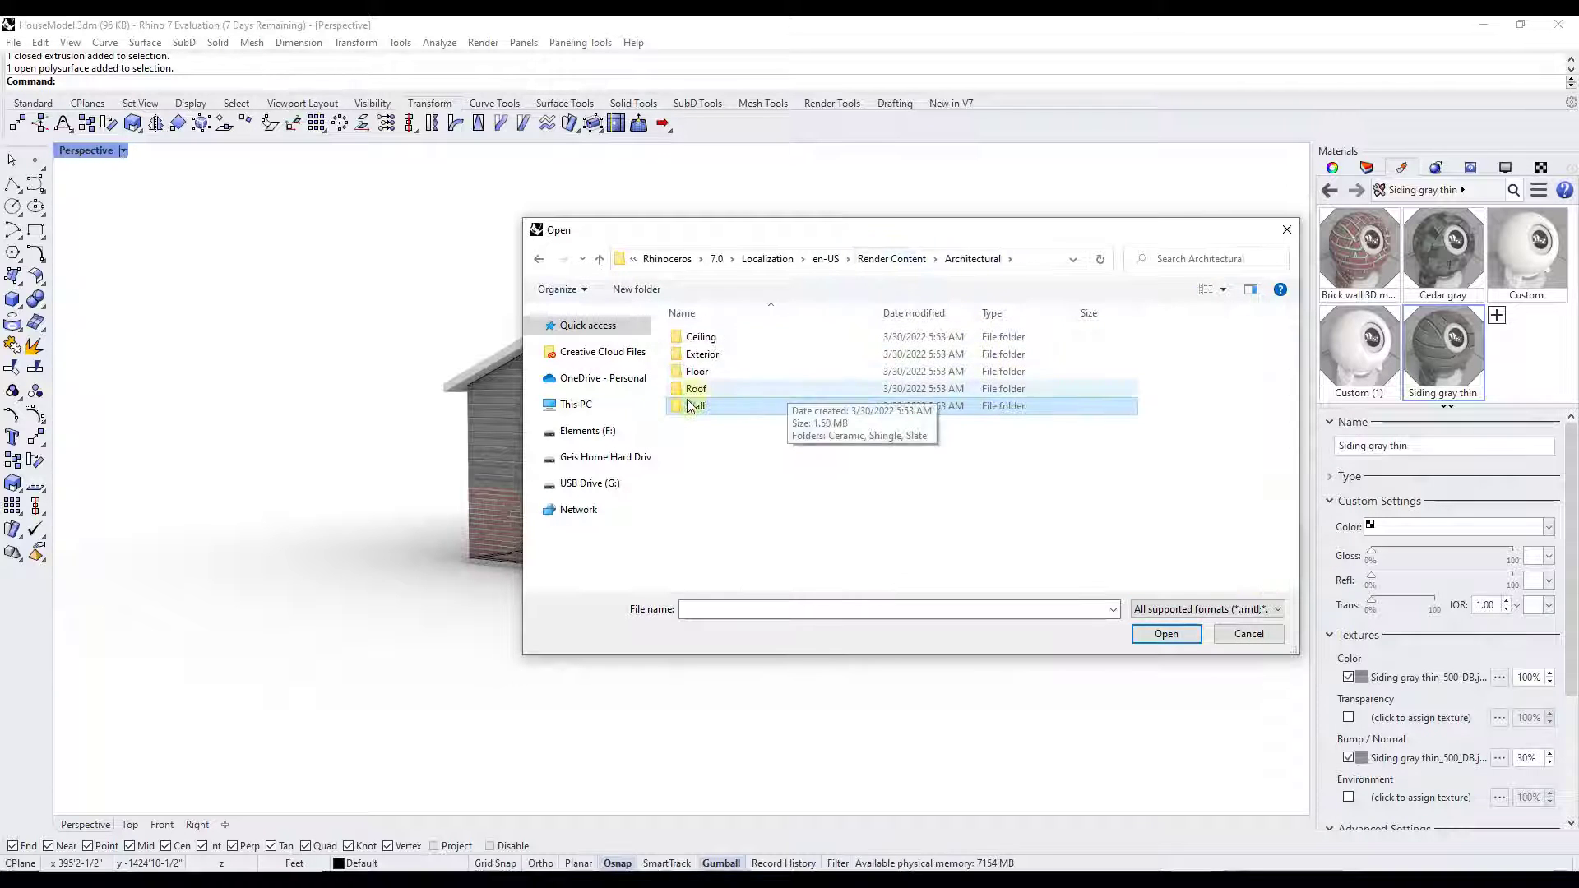
double_click(698, 405)
double_click(1251, 347)
double_click(1242, 458)
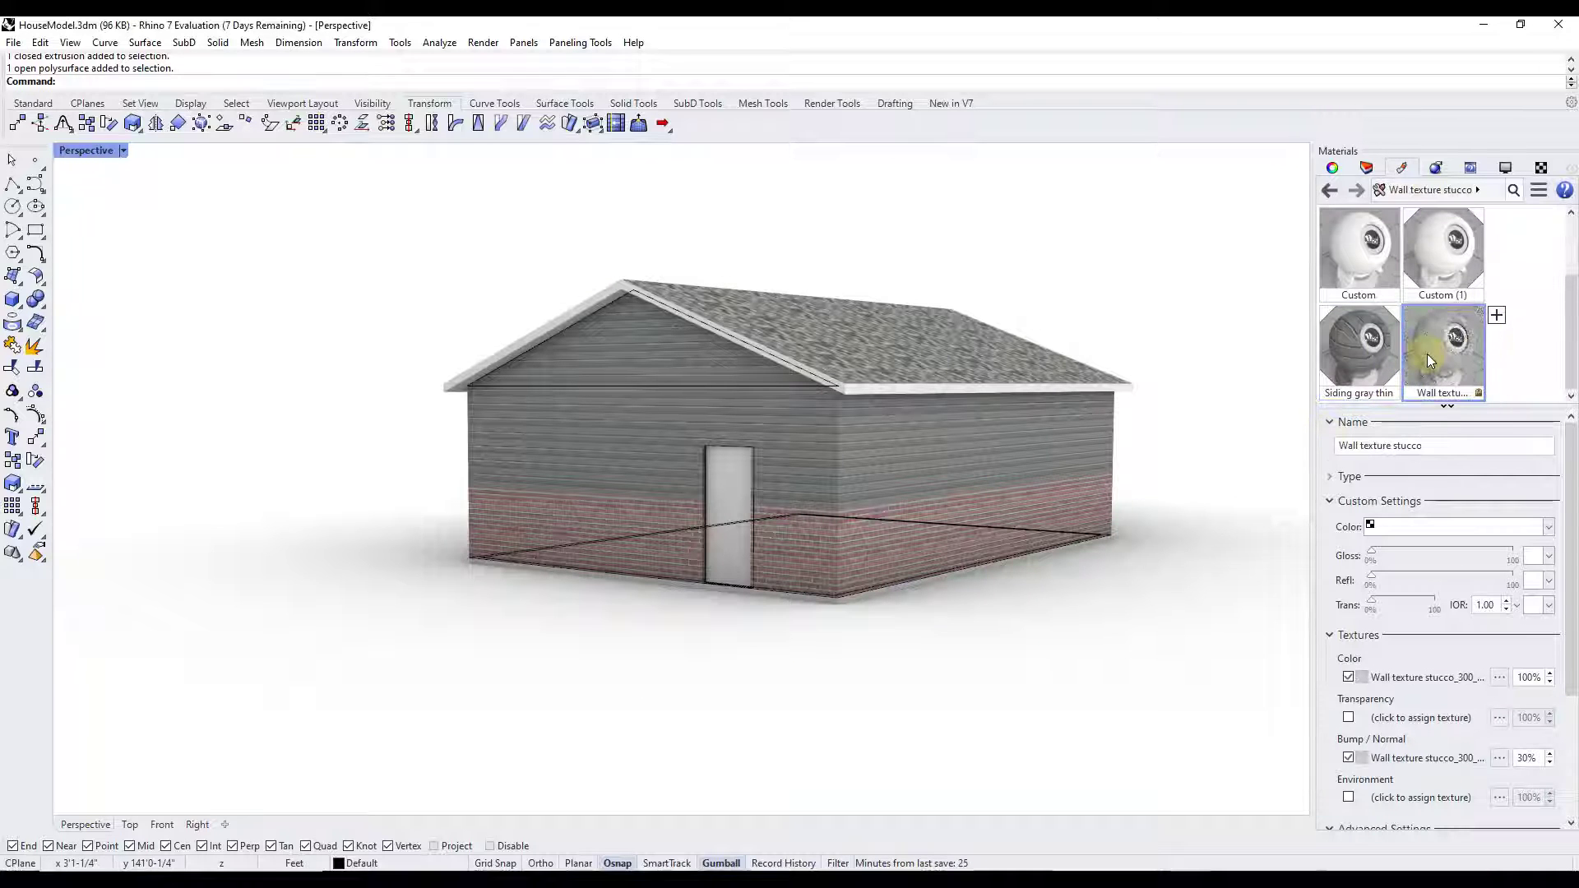
Step: Apply the Wall texture stucco material to the upper wall section and the front gable, and inspect the house up close
left_click_drag(1433, 353, 856, 443)
left_click_drag(1359, 345, 657, 353)
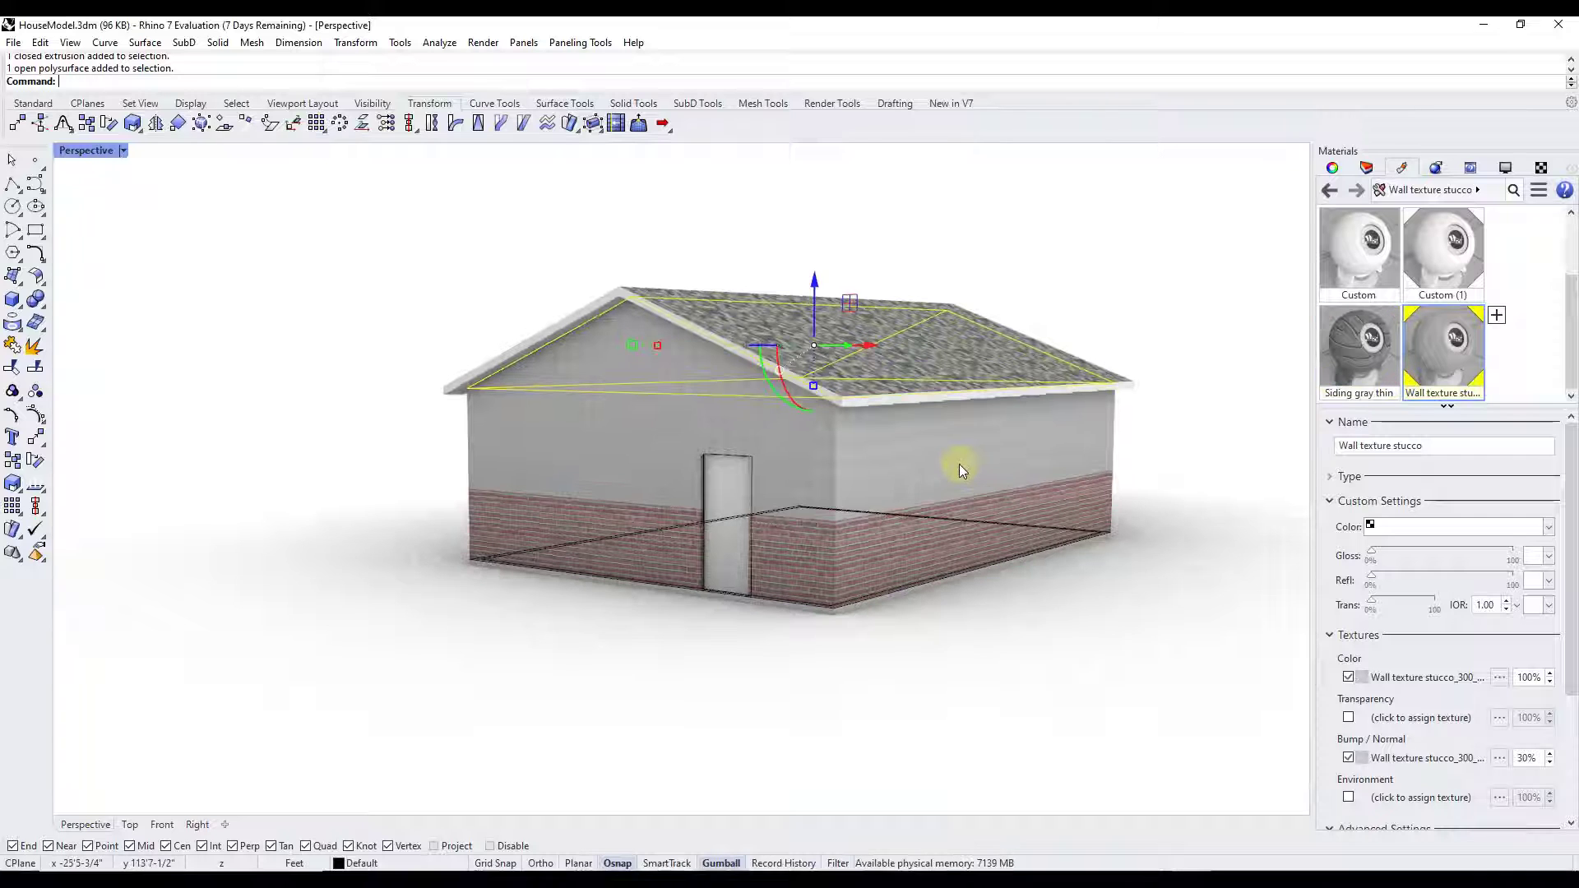
scroll(1004, 446, "up", 3)
right_click_drag(753, 466, 732, 458)
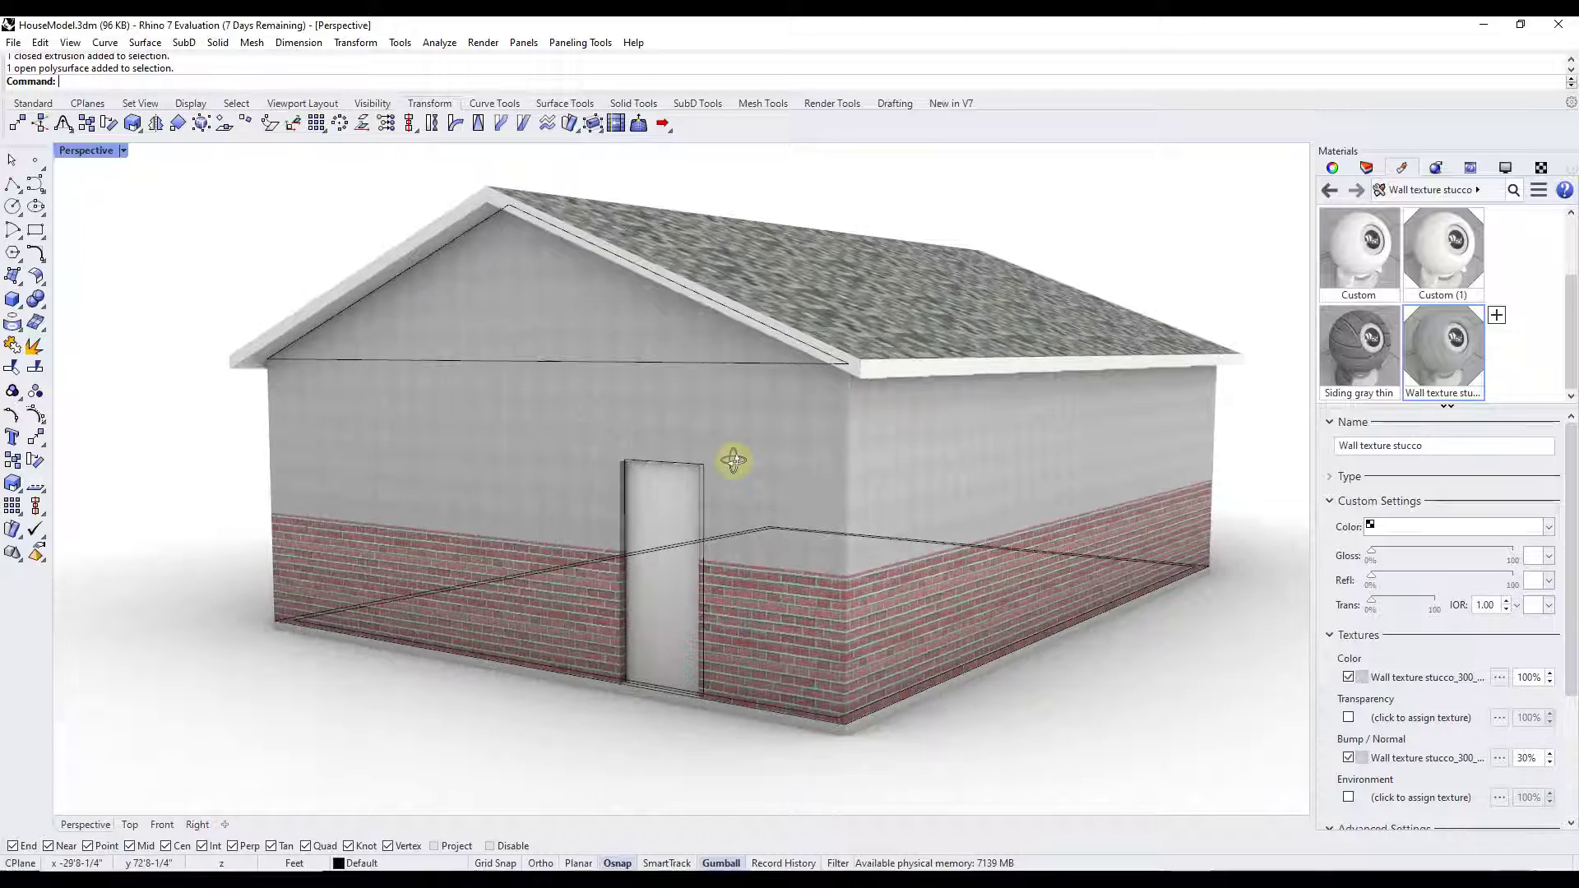
right_click_drag(958, 535, 938, 531)
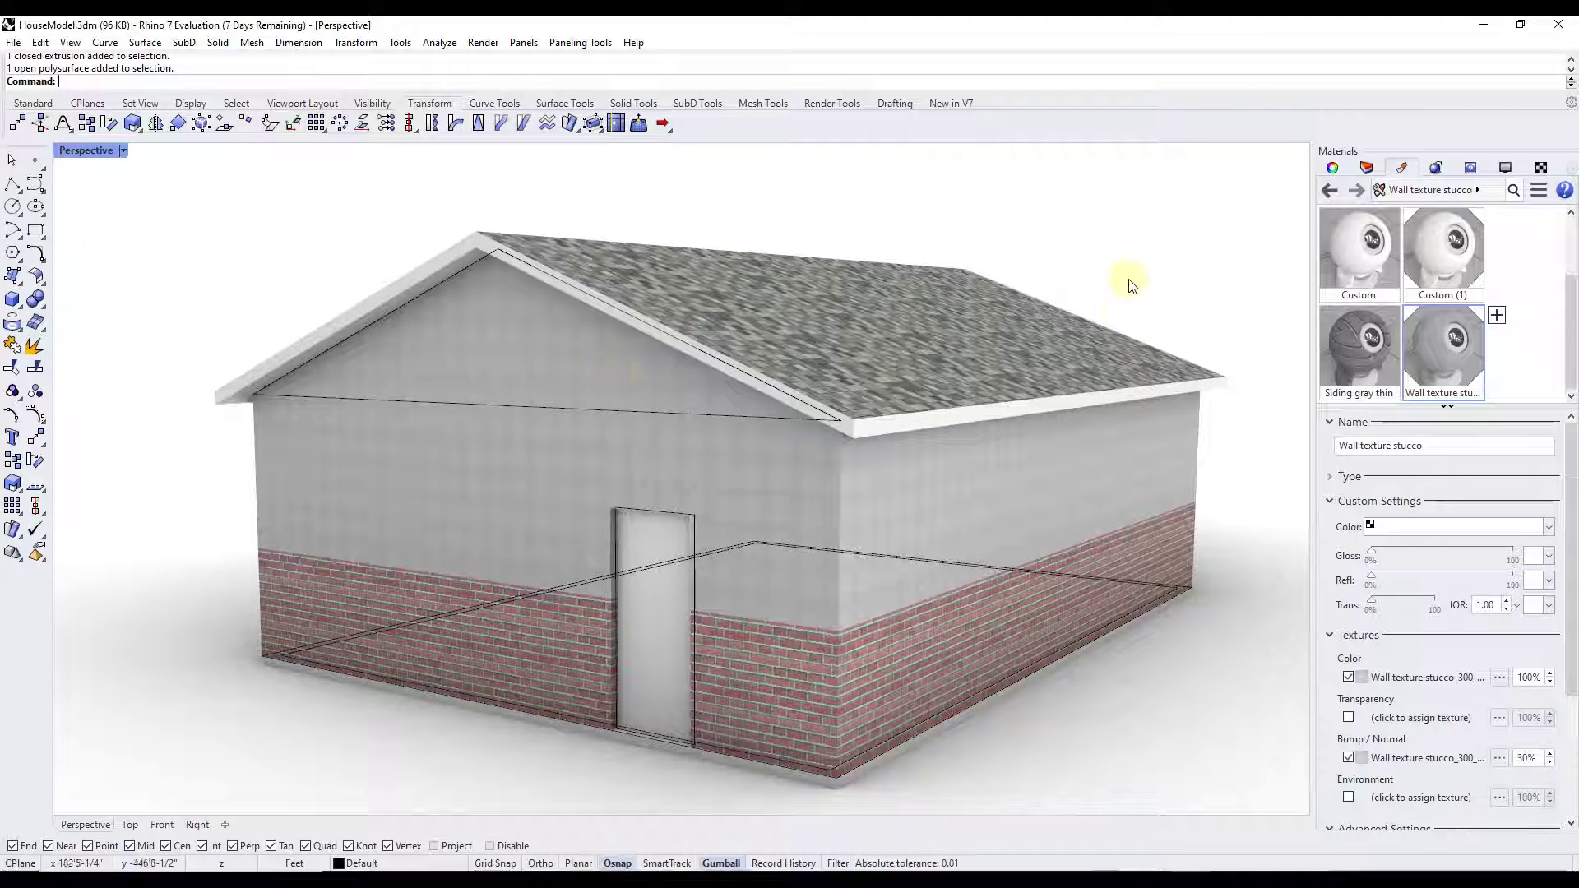